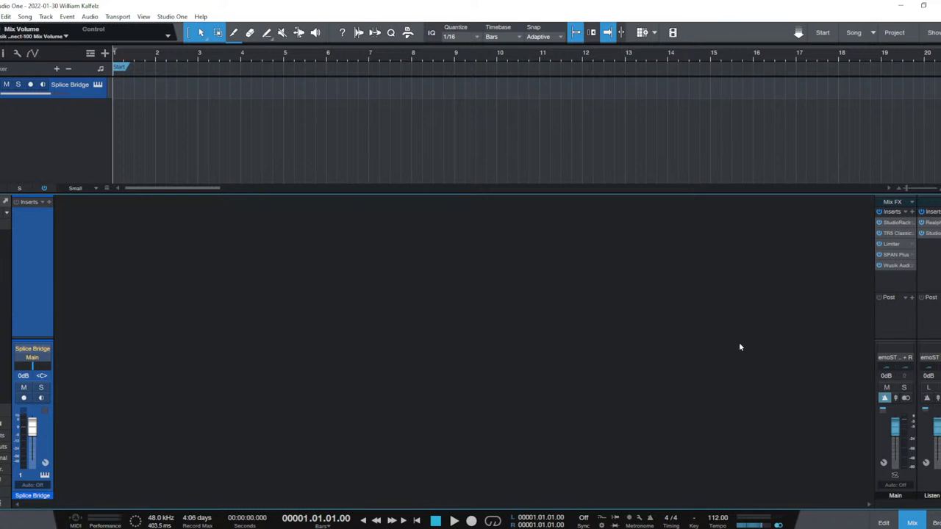
Inspect the CLA Nx plugin inside the Listen bus's StudioRack insert, and close both plugin windows.
double_click(932, 234)
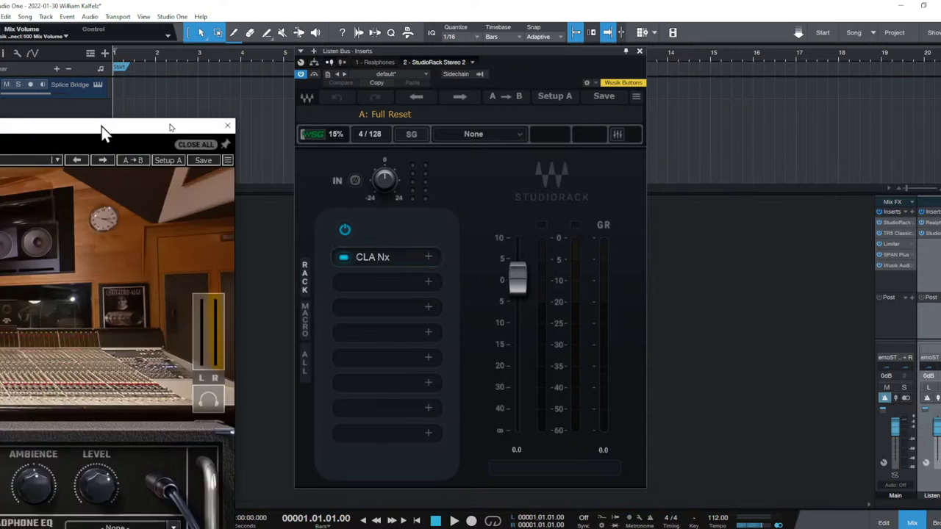
drag(105, 130, 525, 37)
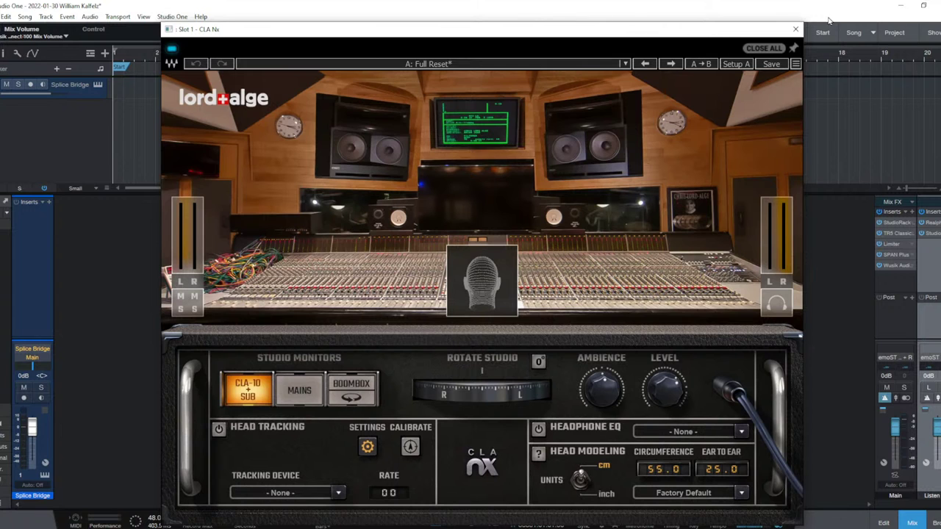
click(795, 31)
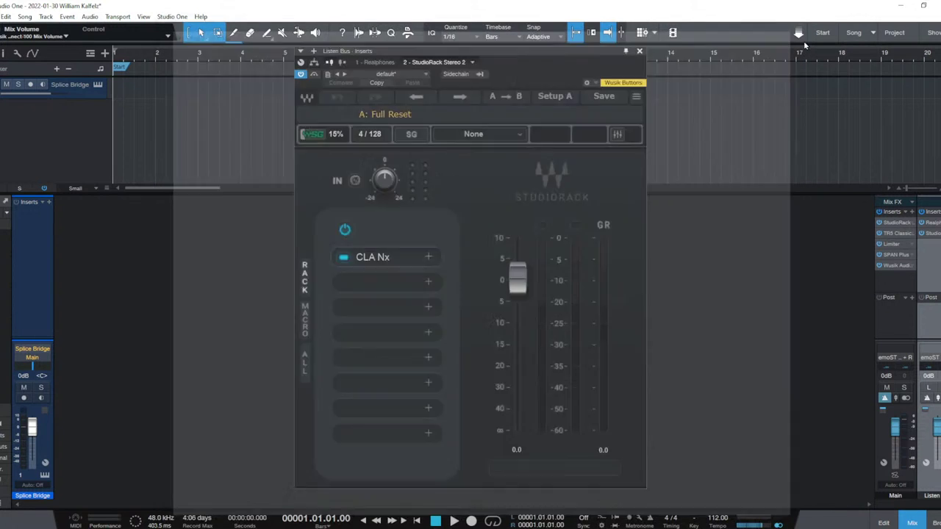
click(638, 52)
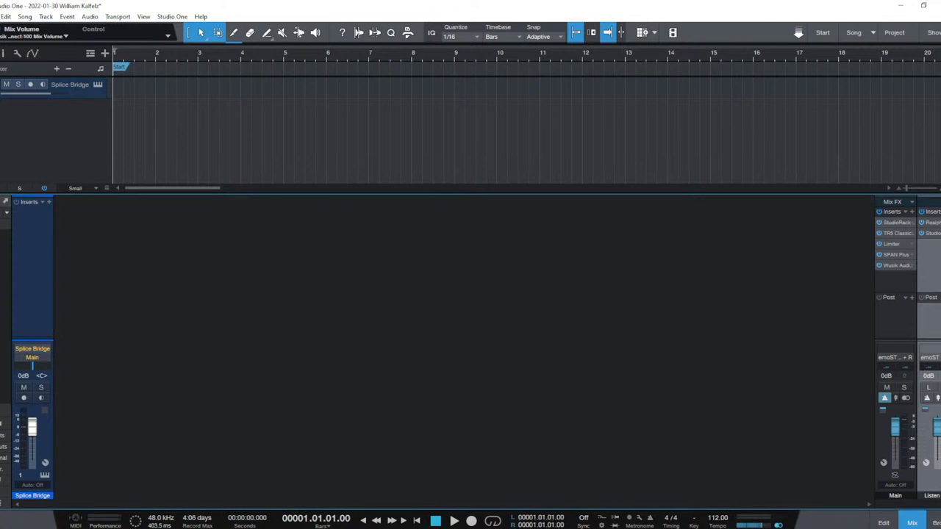
Open the Wusik Audio Connect insert on the Main channel, test its Realtek speaker output, and close it.
click(895, 265)
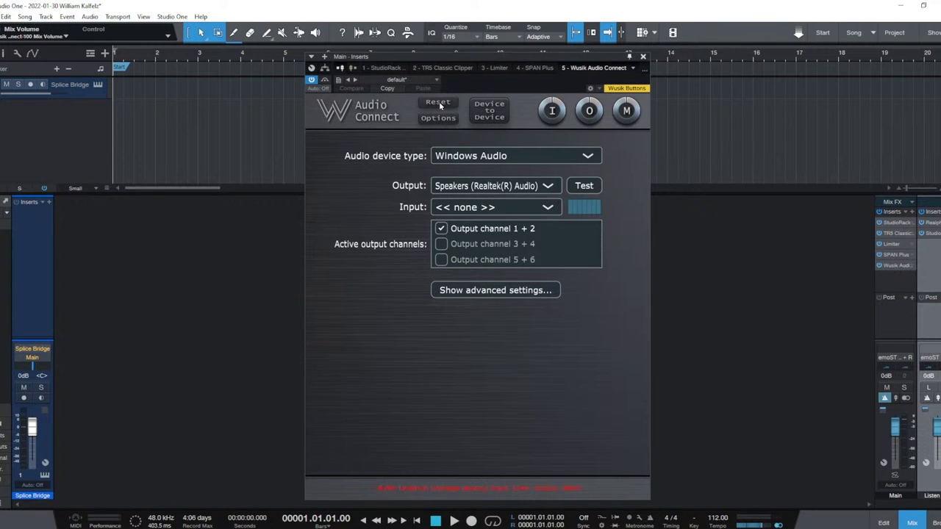
click(584, 185)
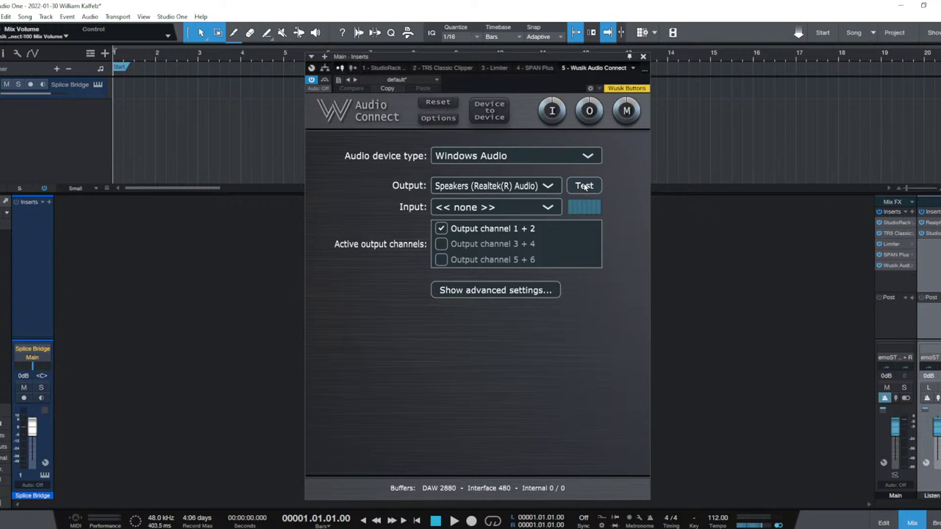
click(642, 57)
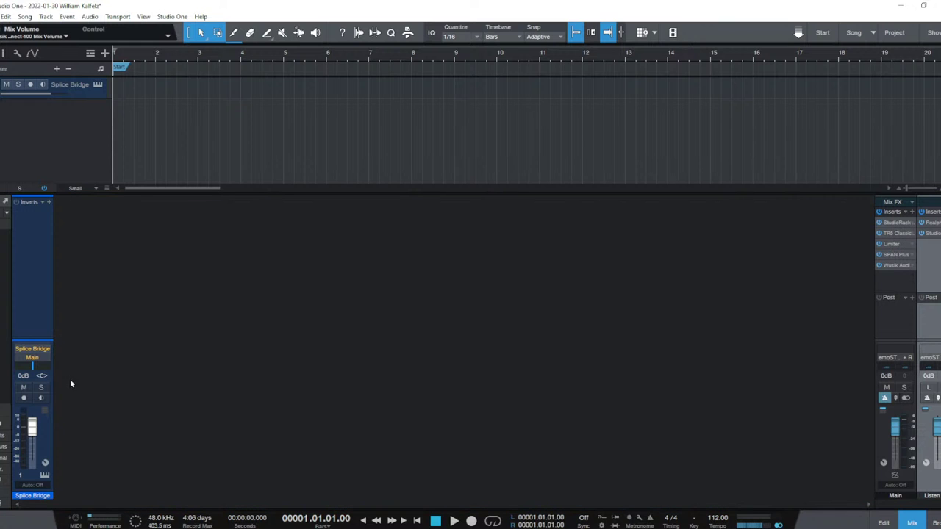
Inspect the TR5 Classic Clipper and SPAN Plus inserts on the Main channel, closing each plugin window.
drag(492, 195, 559, 177)
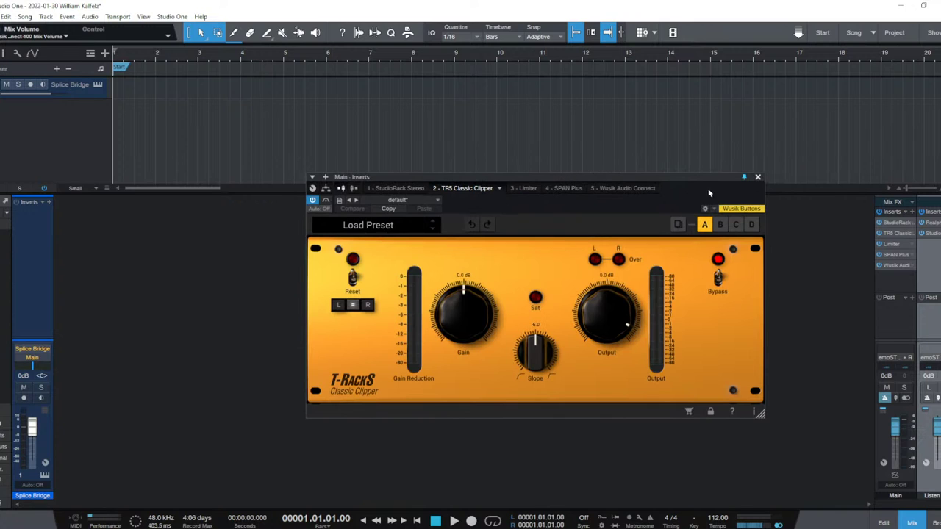
click(756, 178)
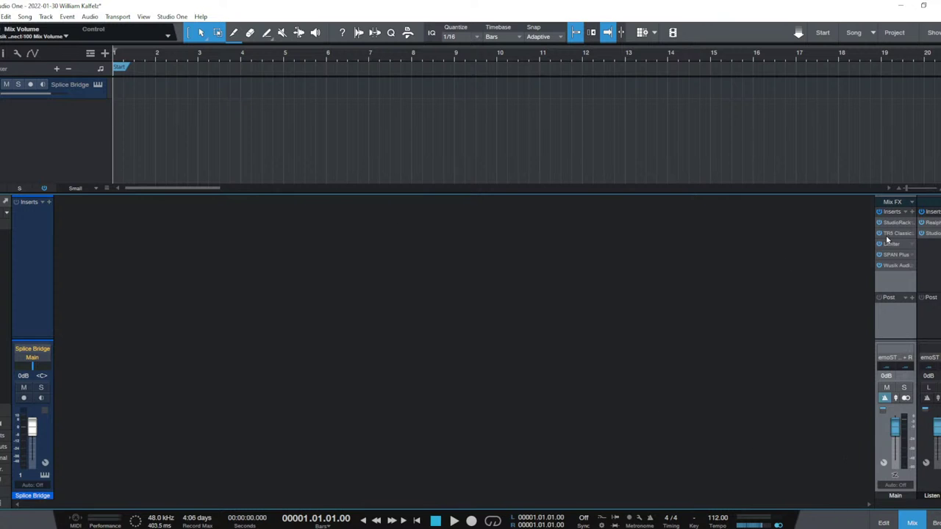
click(893, 256)
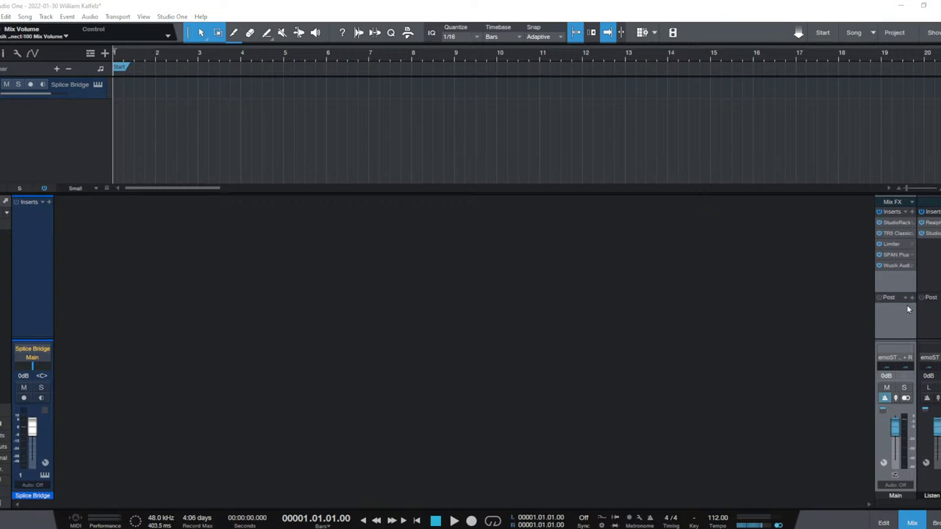
click(894, 256)
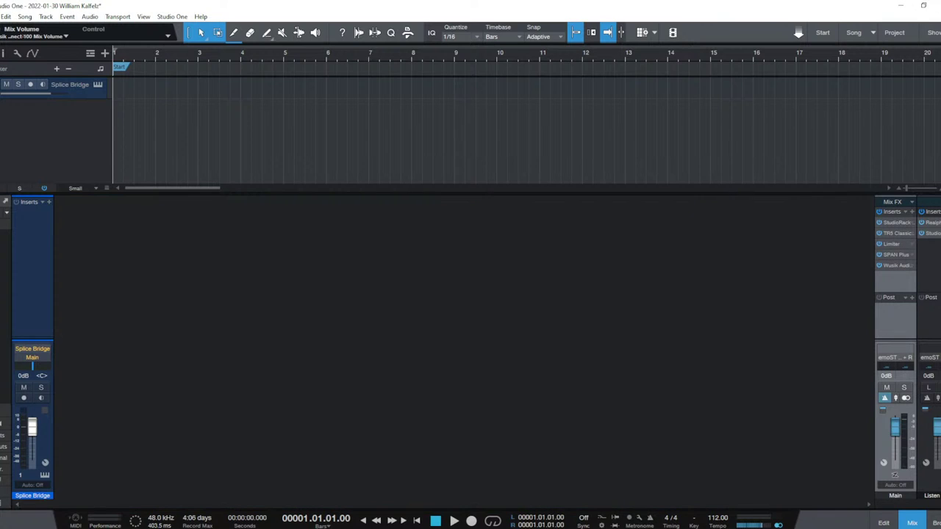
drag(263, 340, 649, 74)
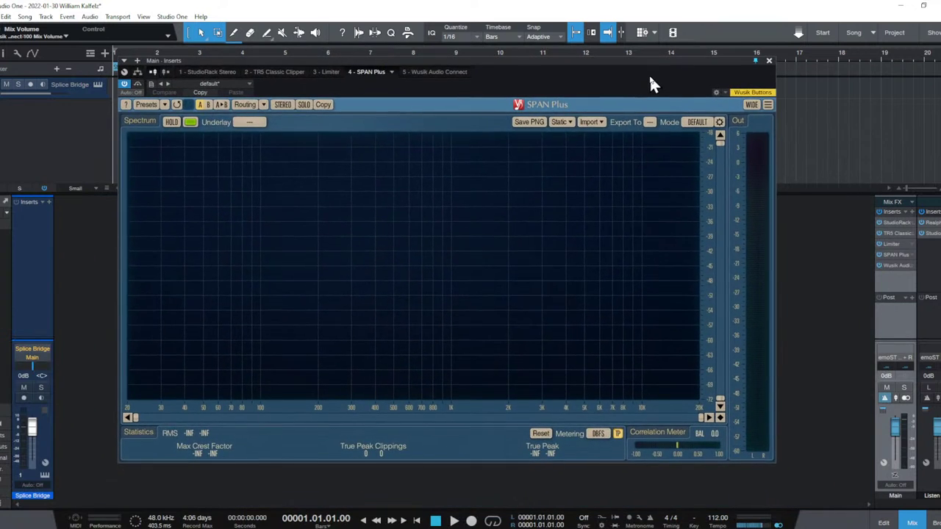
click(769, 63)
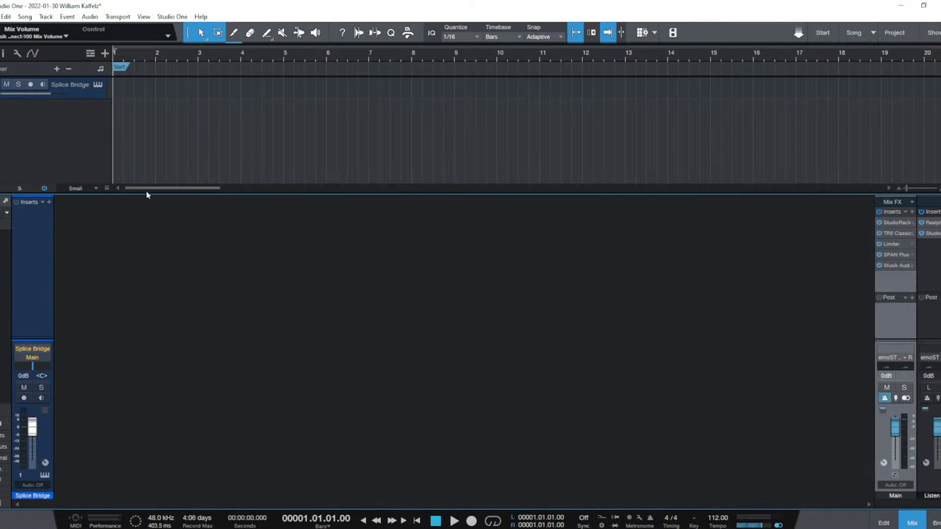
Open the Splice Bridge instrument and set the song tempo to 136 BPM.
click(97, 85)
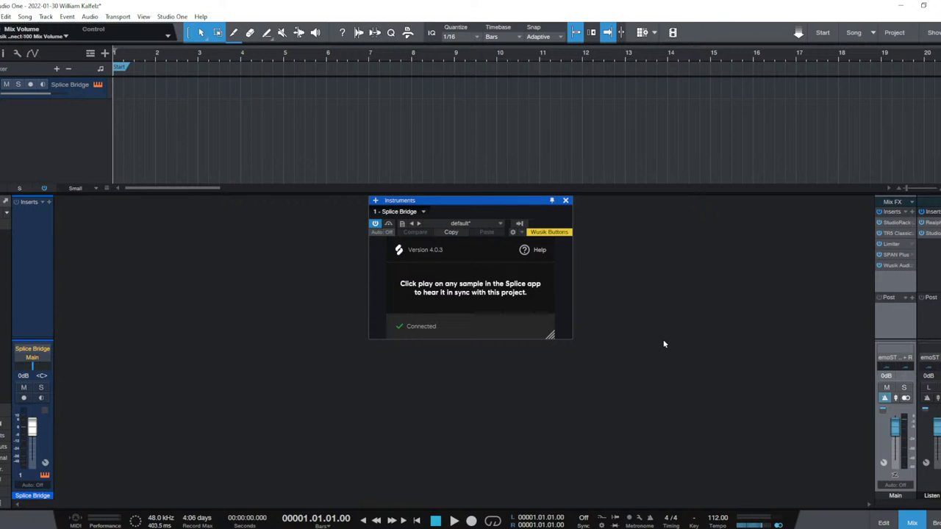
click(720, 519)
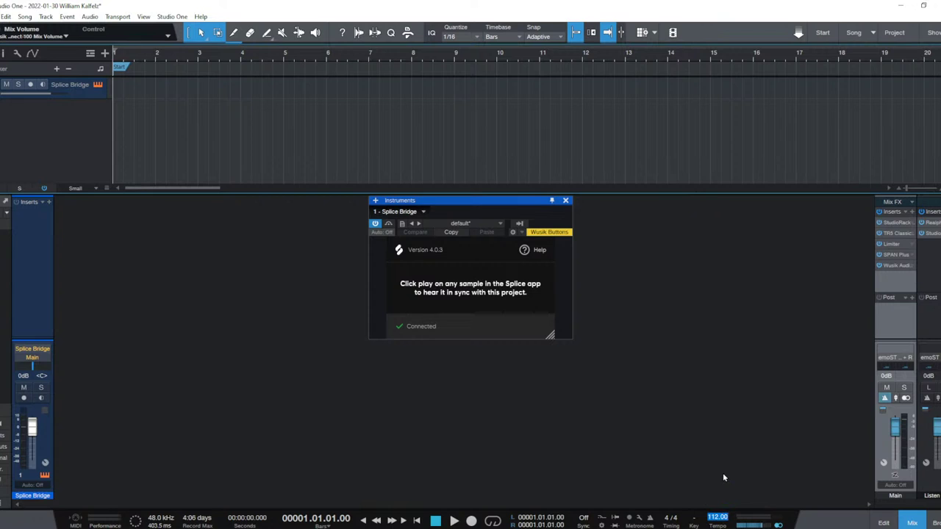
text(138)
key(Return)
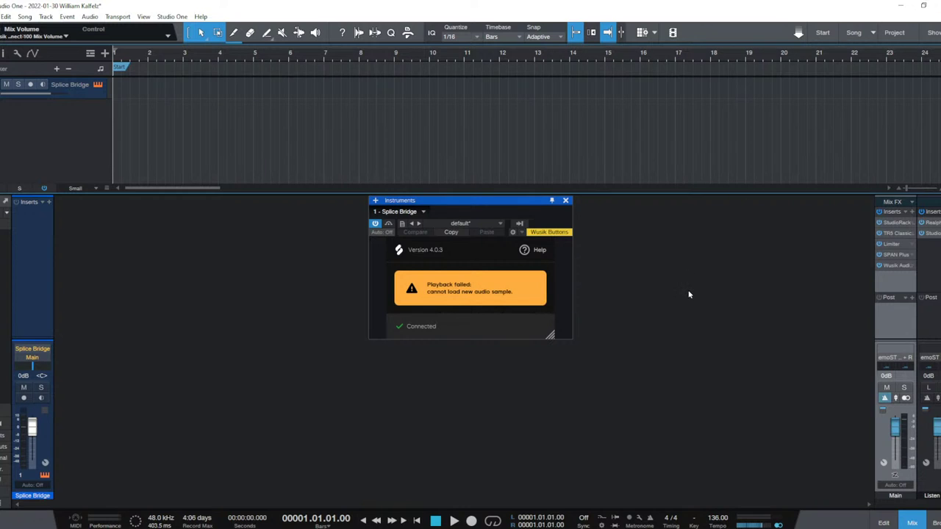
key(space)
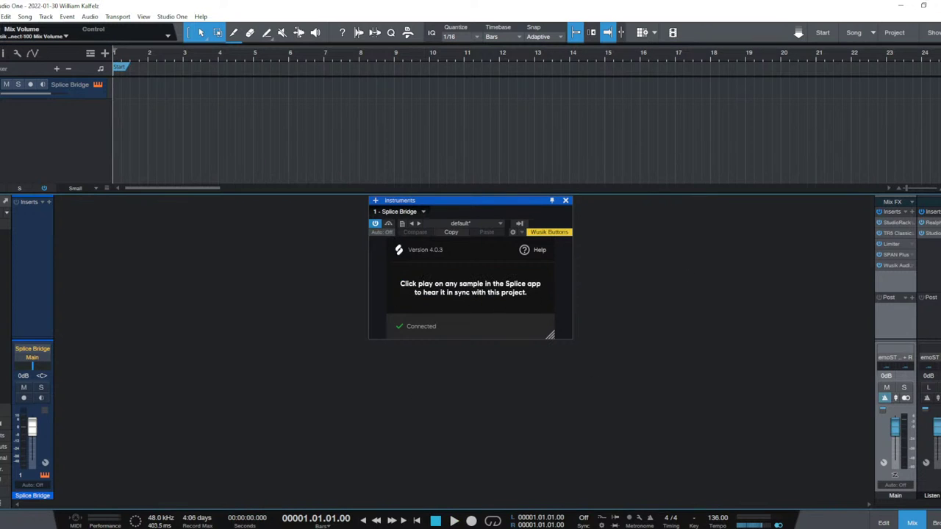
Switch to the Splice app, search for "soulful lead vocal" and preview VRB3_Souls_Lead_Vocals_105_Cmin_Dry.wav.
key(alt+Tab)
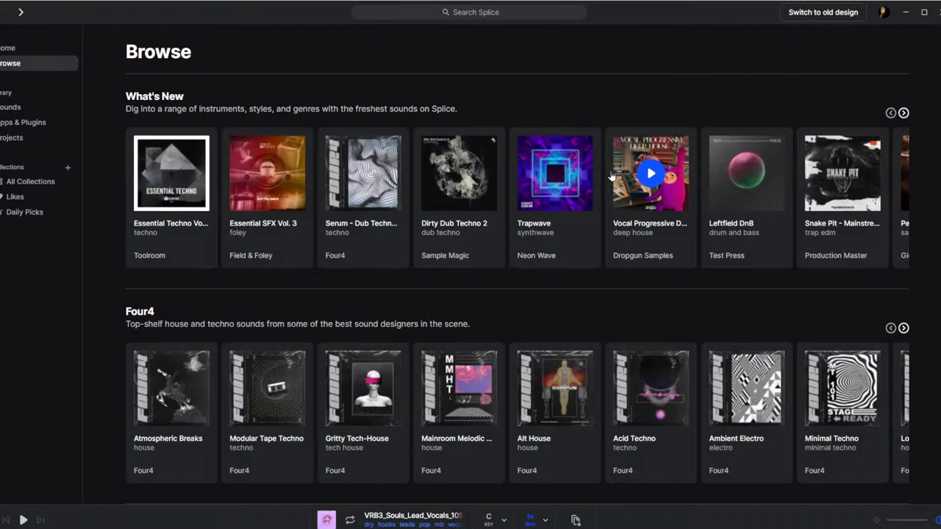
click(504, 13)
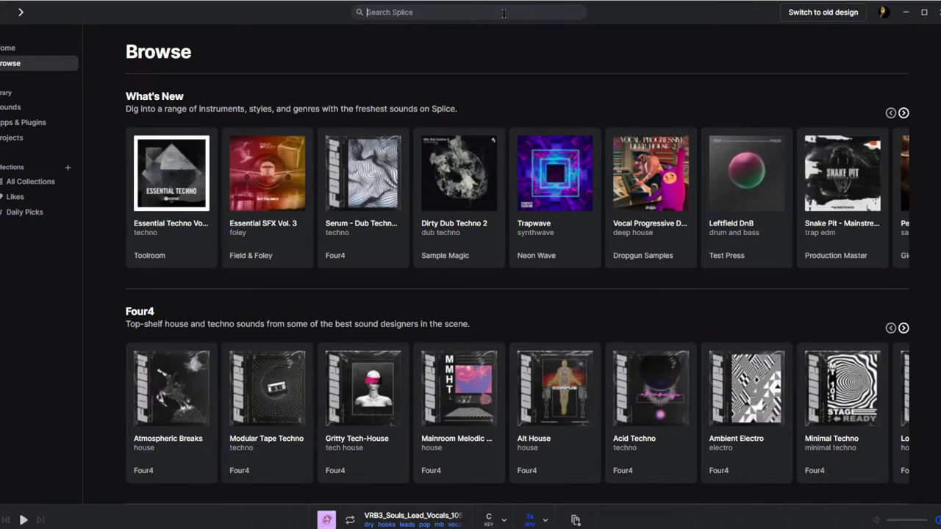
text(soulful lead voca)
key(Return)
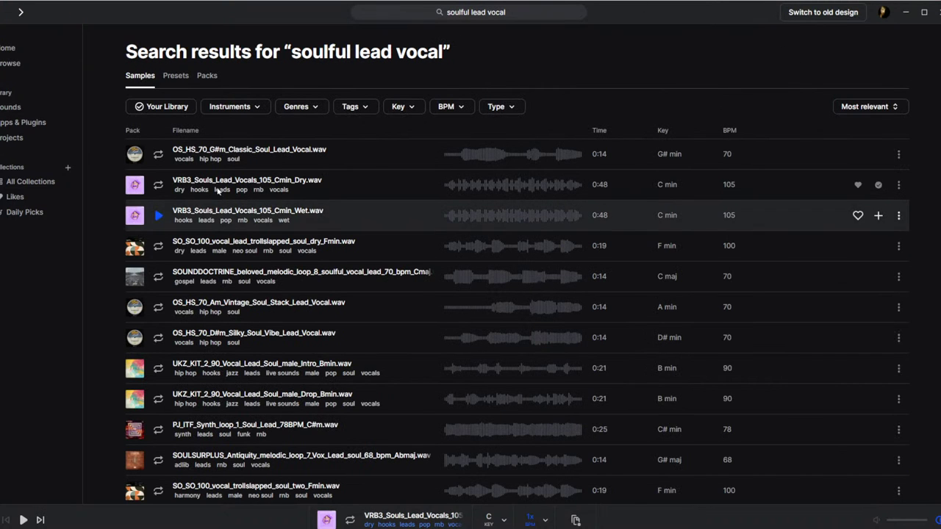
click(158, 186)
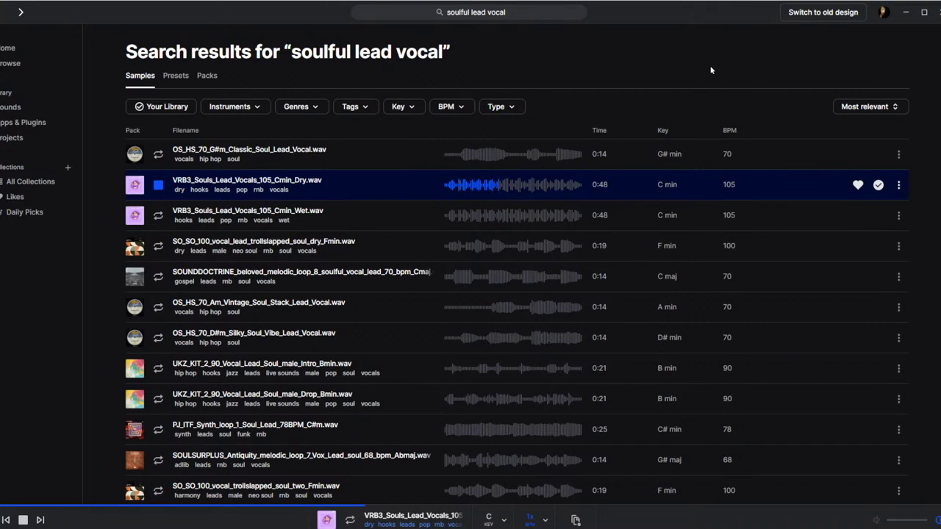
key(space)
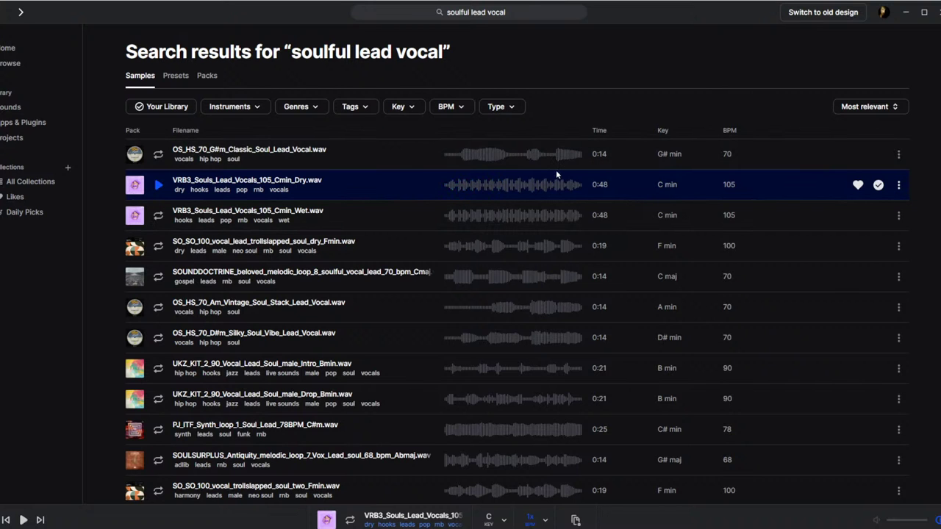
Preview the heritage_melodic_loop_7 synth lead, USV_KIT_2_89_vox_male_soul_lead_C#.wav and mta_vocal_loop_soul_70_F#m.wav samples.
scroll(587, 182, down, 3)
scroll(587, 182, down, 3)
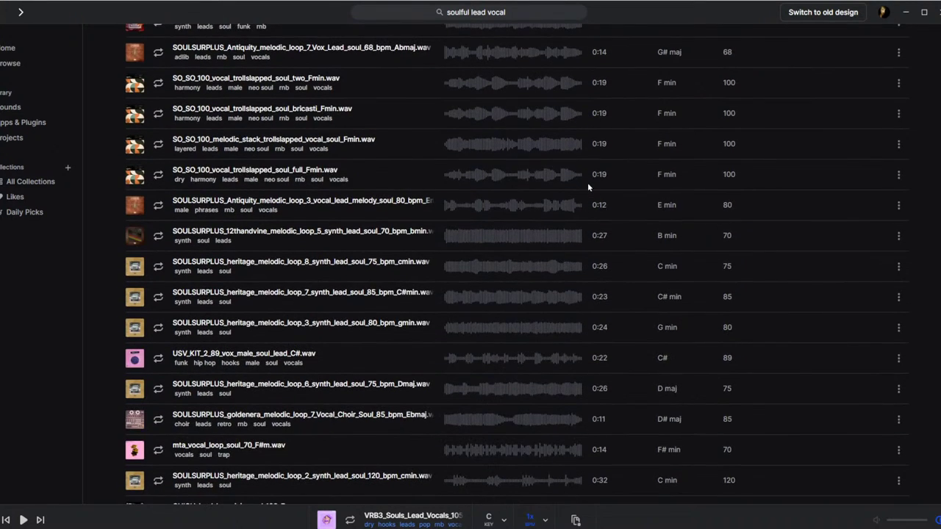
scroll(587, 182, down, 2)
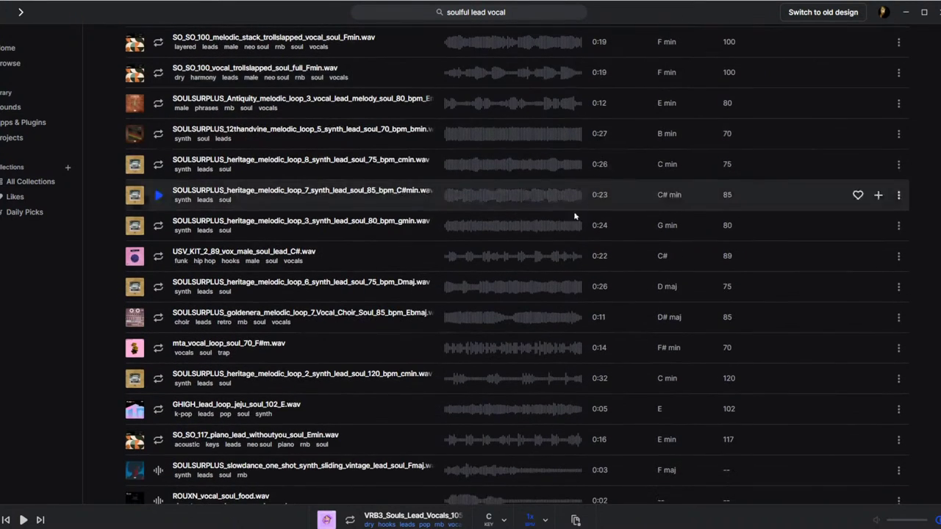
click(459, 195)
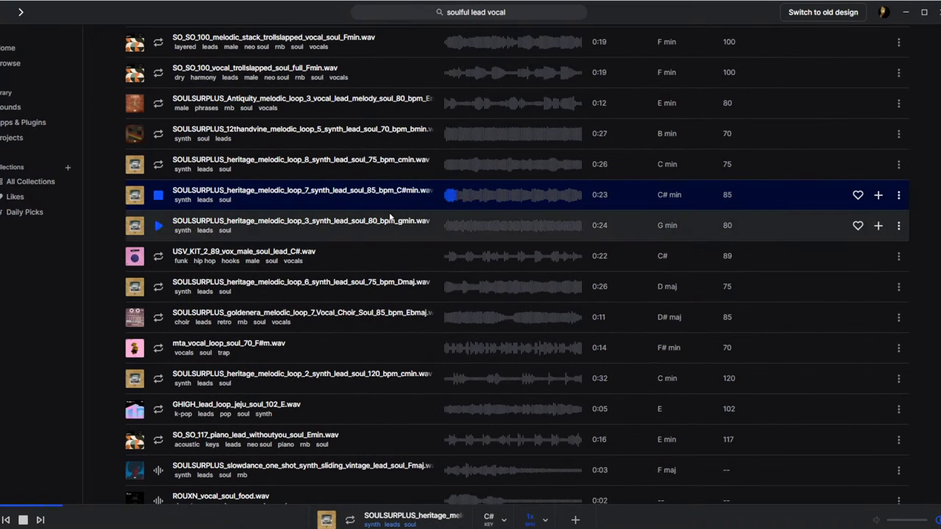
click(389, 259)
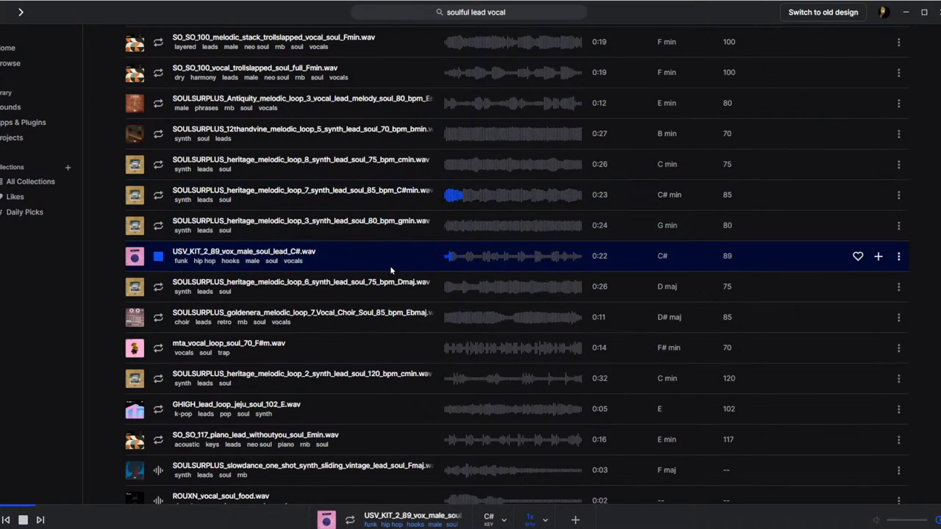
click(411, 350)
scroll(636, 252, down, 3)
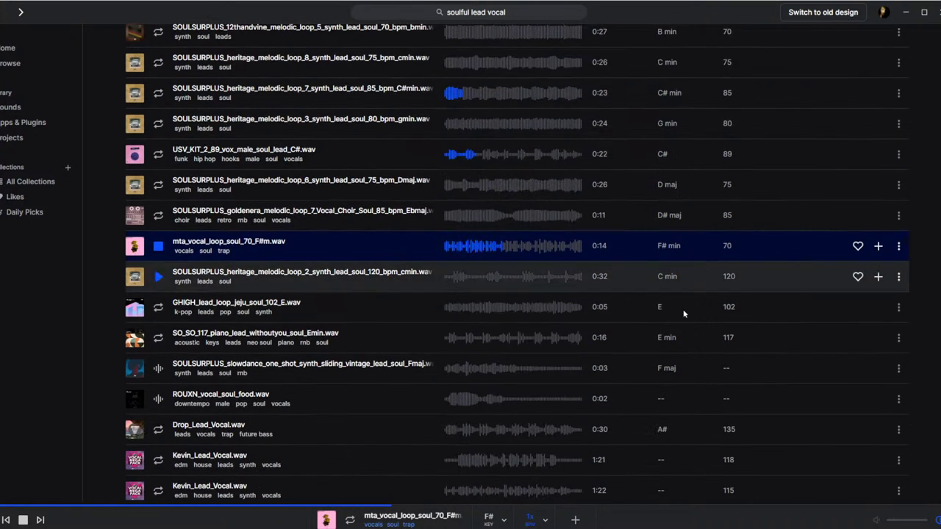
Try to sort the sample results by time and browse further through the list.
scroll(656, 301, down, 6)
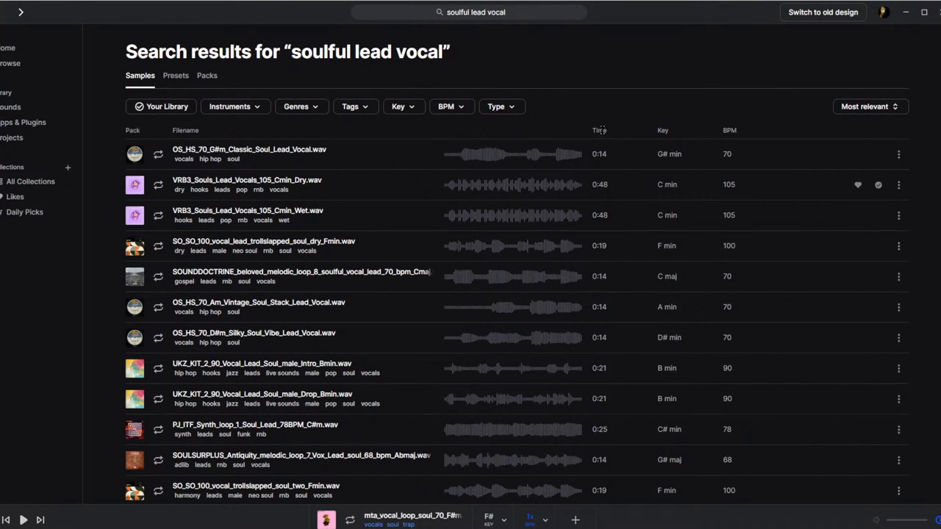
double_click(600, 130)
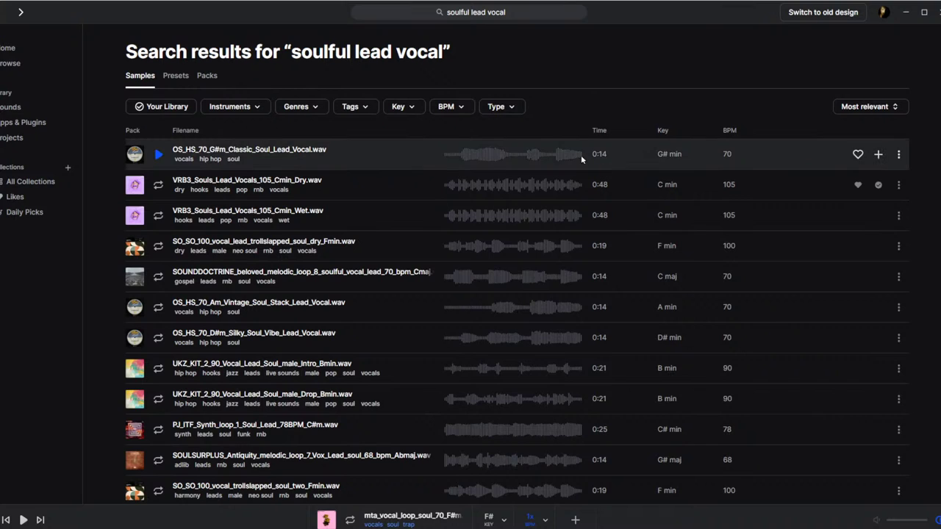
scroll(928, 105, down, 10)
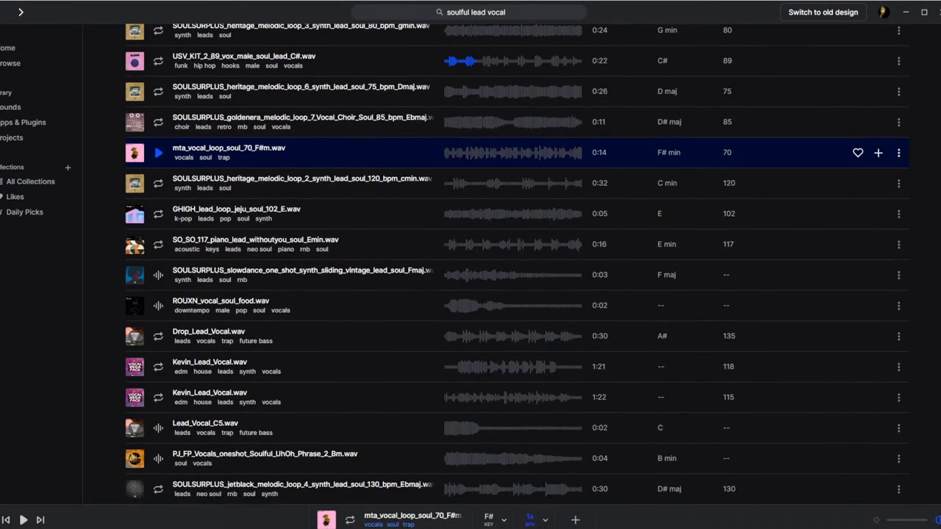
scroll(517, 262, down, 1)
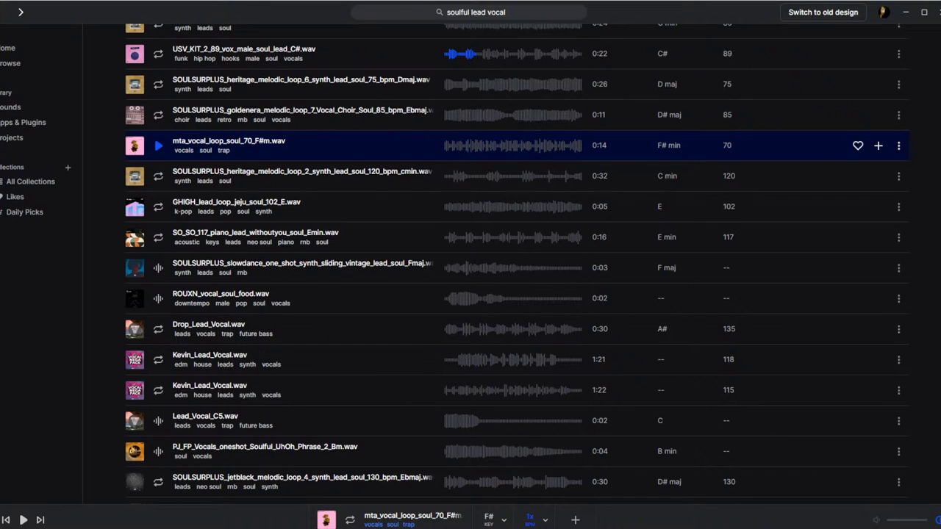
Set the system playback device to SoundGrid (Waves SoundGrid).
click(934, 520)
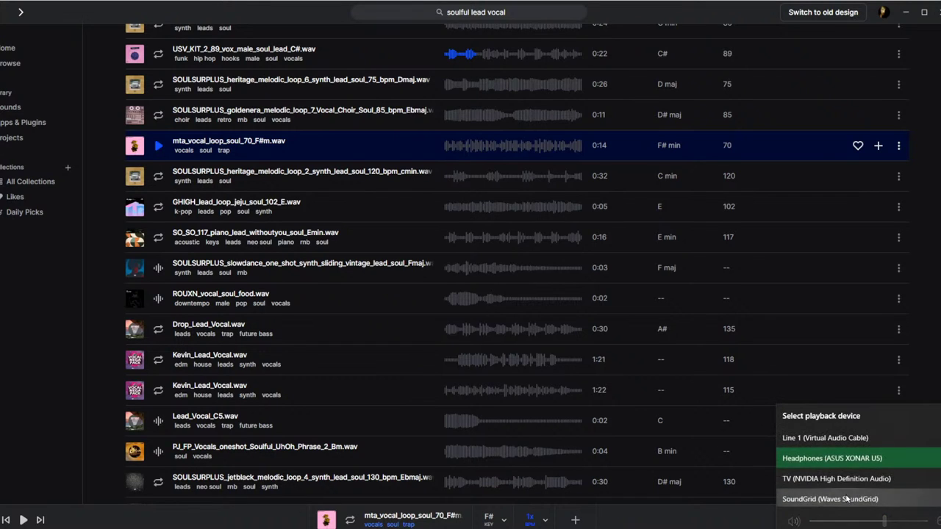
click(864, 500)
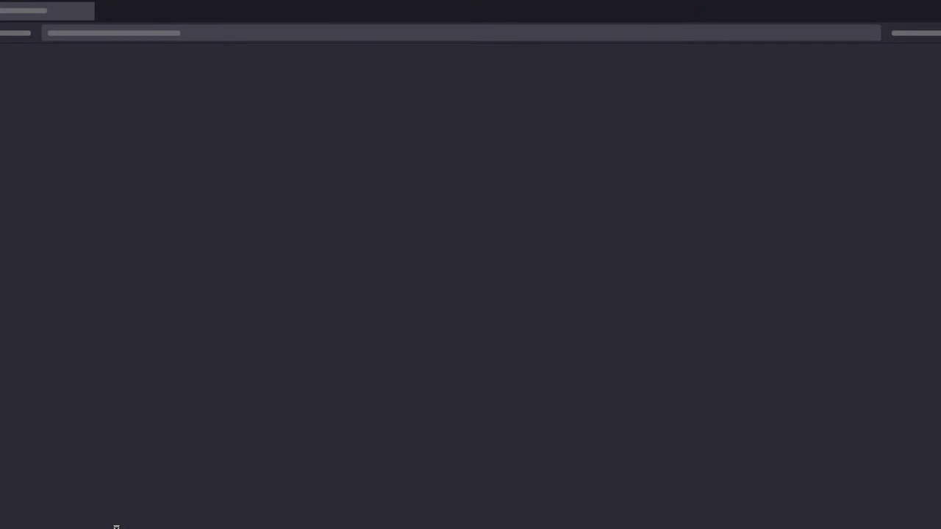
Switch to Firefox and open the Splice Sounds page at splice.com/sounds.
text(splice.com/)
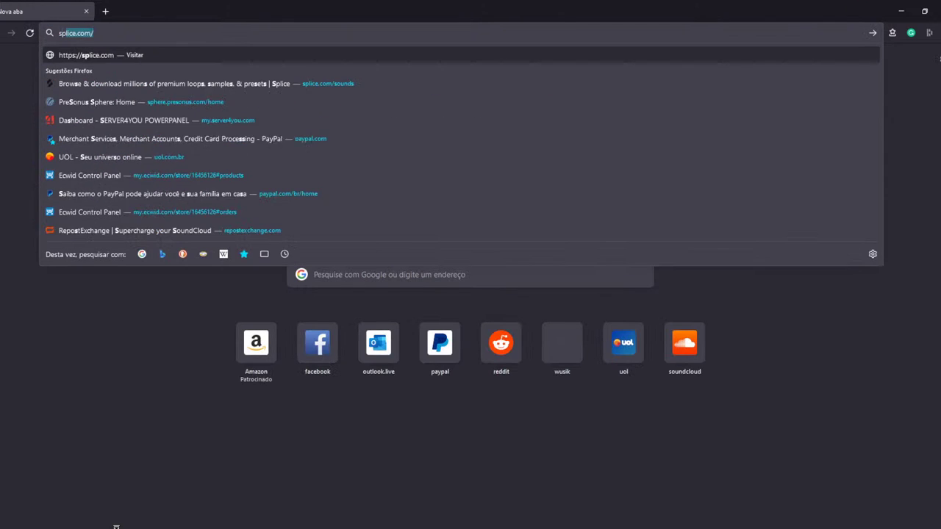
key(Down)
key(Return)
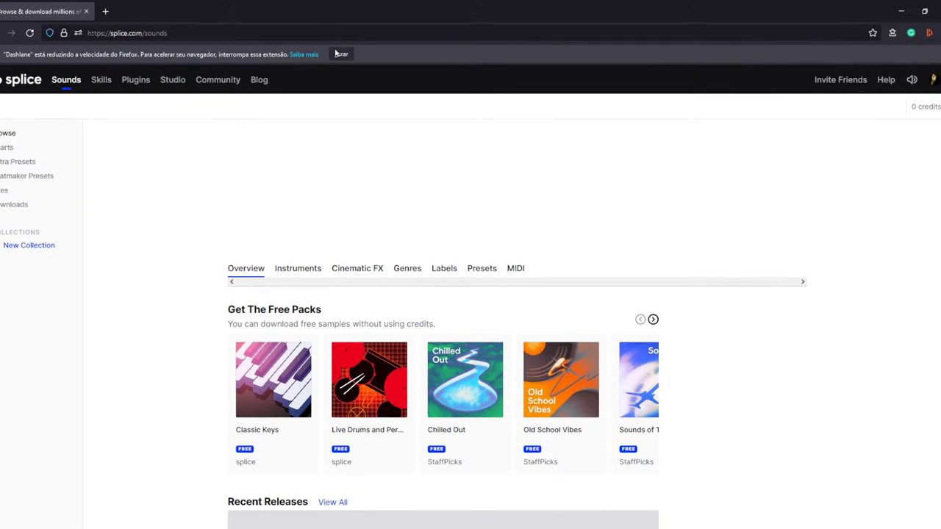
Stop the Dashlane extension that is slowing the browser and search Splice Sounds for "soulful lead vocal".
click(342, 55)
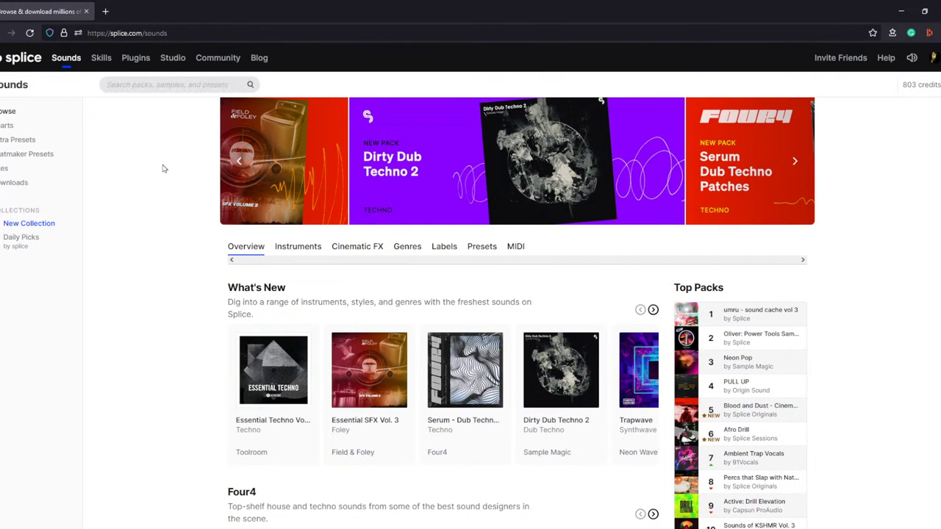
click(183, 81)
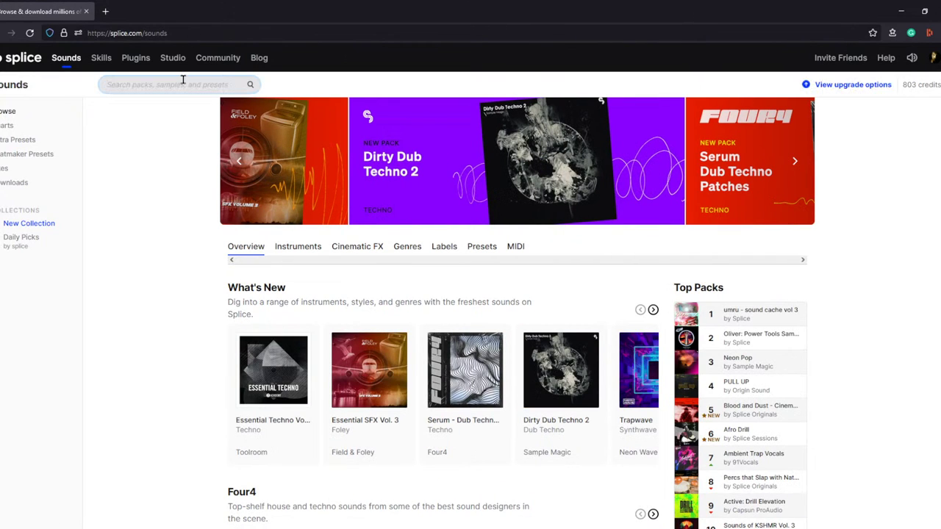
text(soulful lead vocal)
key(Return)
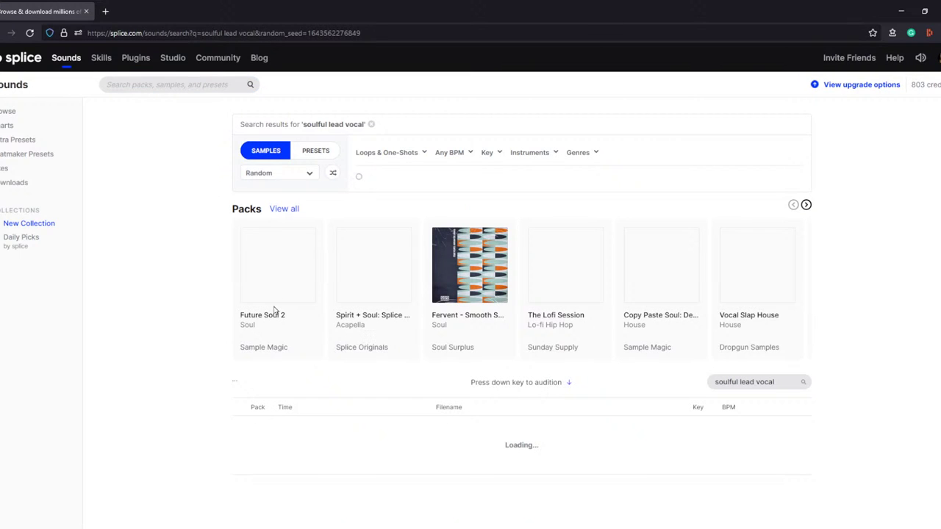
Sort the sample results by time in descending order, with the longest samples first.
scroll(151, 245, down, 2)
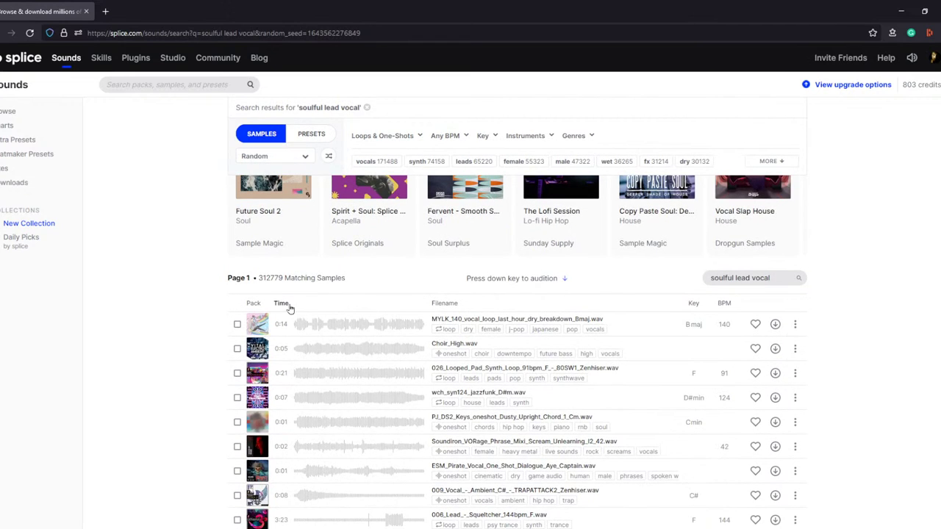
click(282, 304)
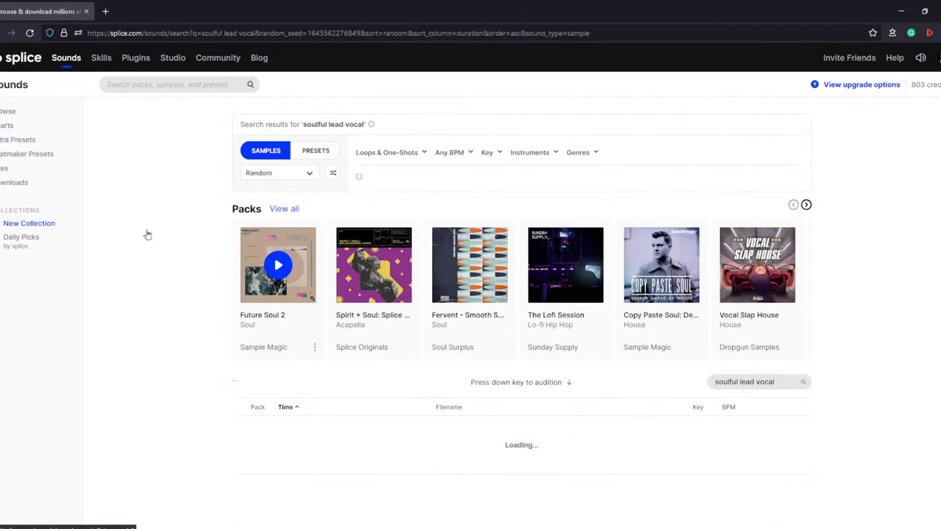
scroll(175, 235, down, 3)
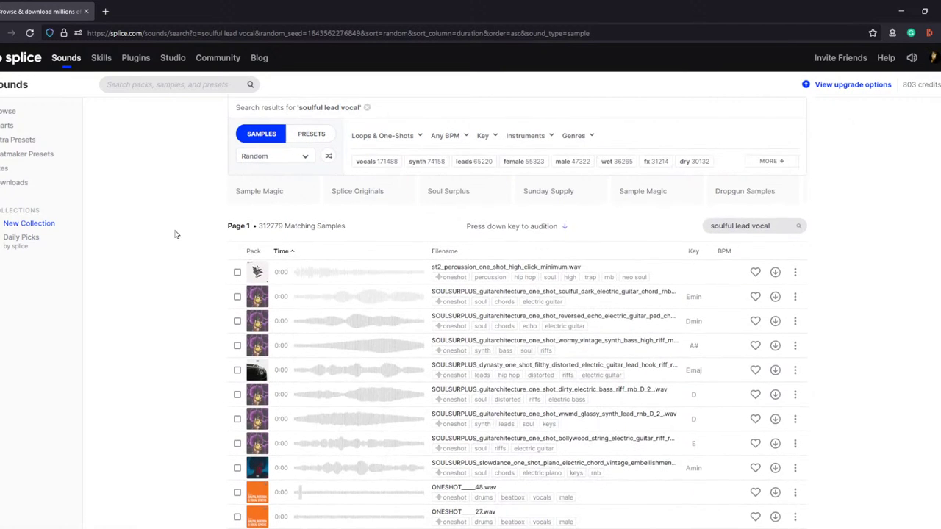
click(285, 256)
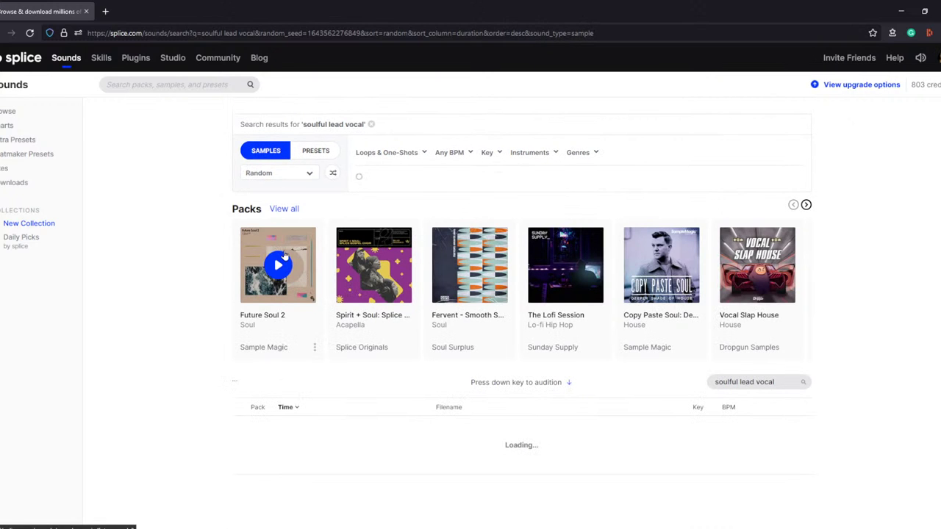
scroll(183, 224, down, 3)
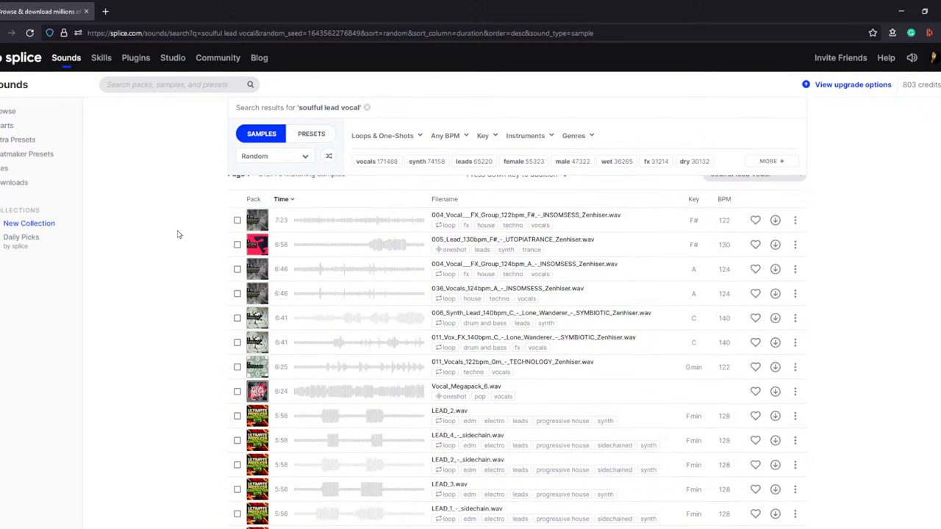
Browse the sorted results through page 2 and on to page 3, looking for a long vocal sample.
scroll(169, 224, down, 15)
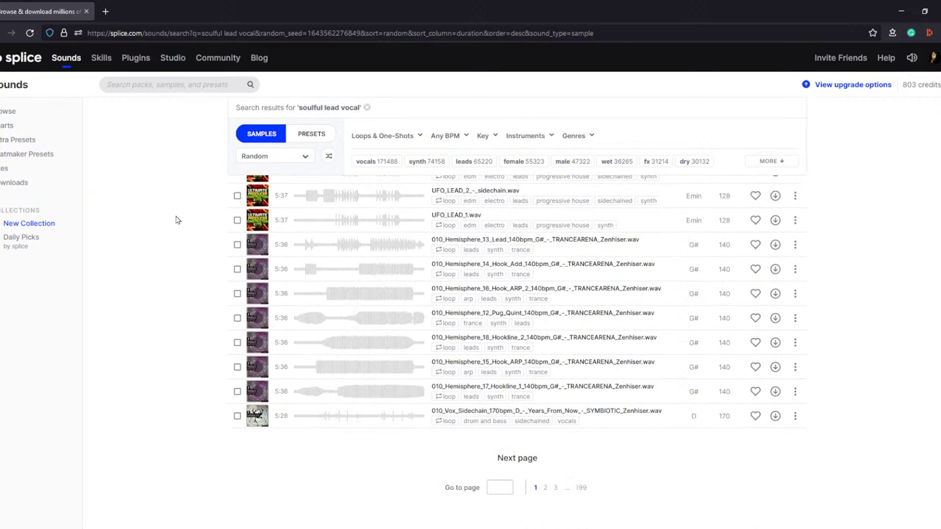
click(545, 490)
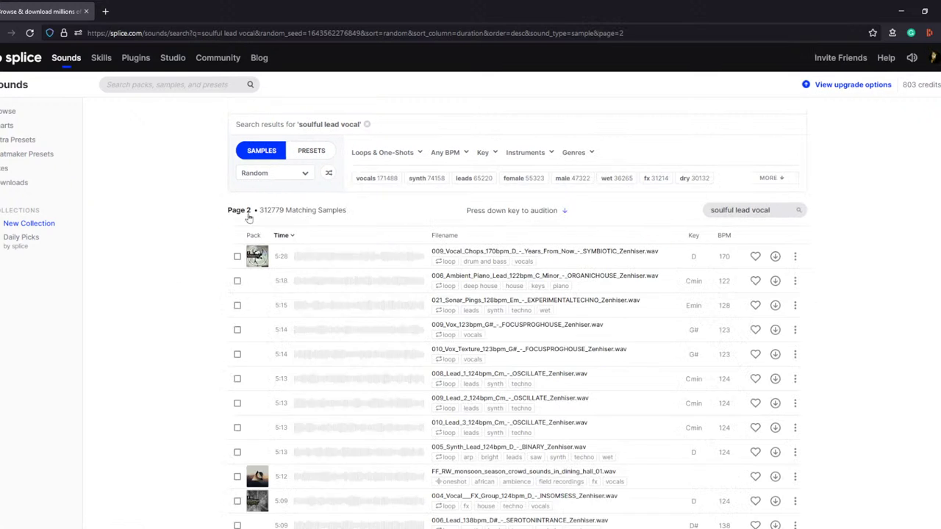
scroll(172, 264, down, 15)
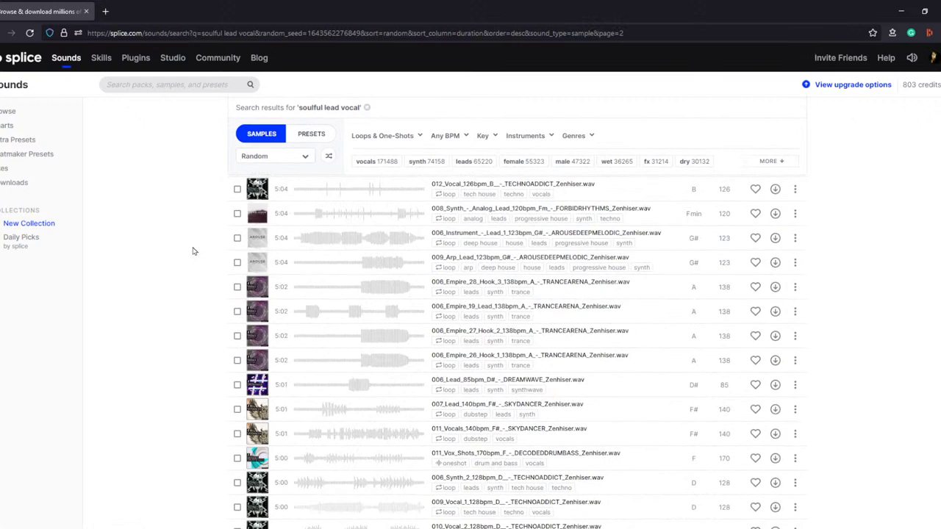
scroll(195, 232, down, 1)
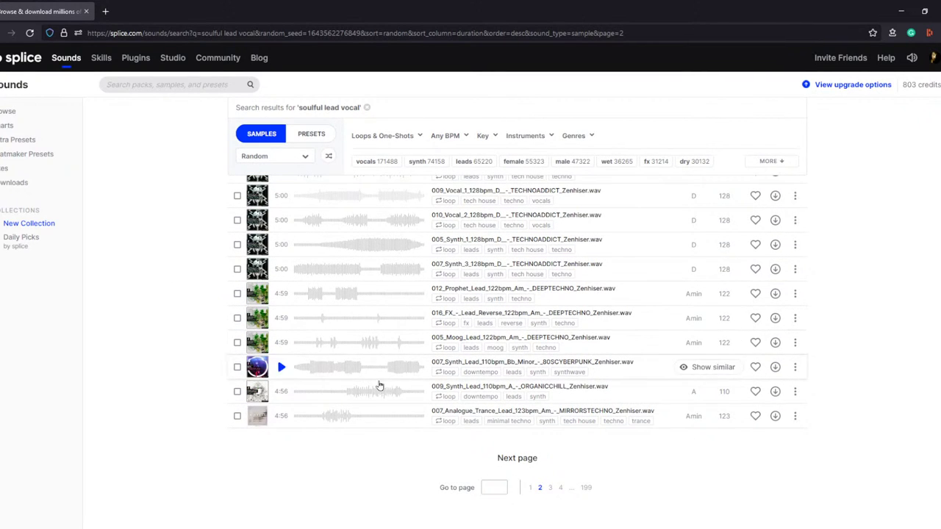
click(550, 489)
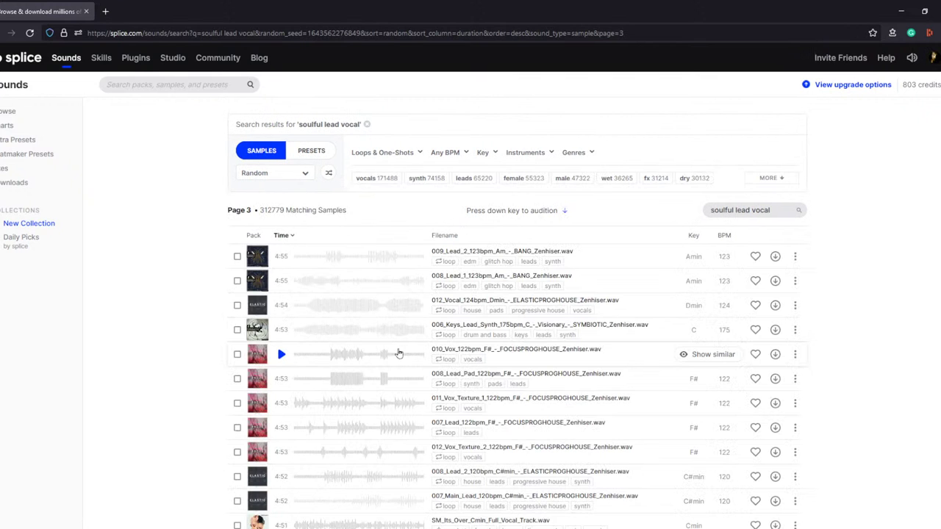
scroll(399, 353, down, 1)
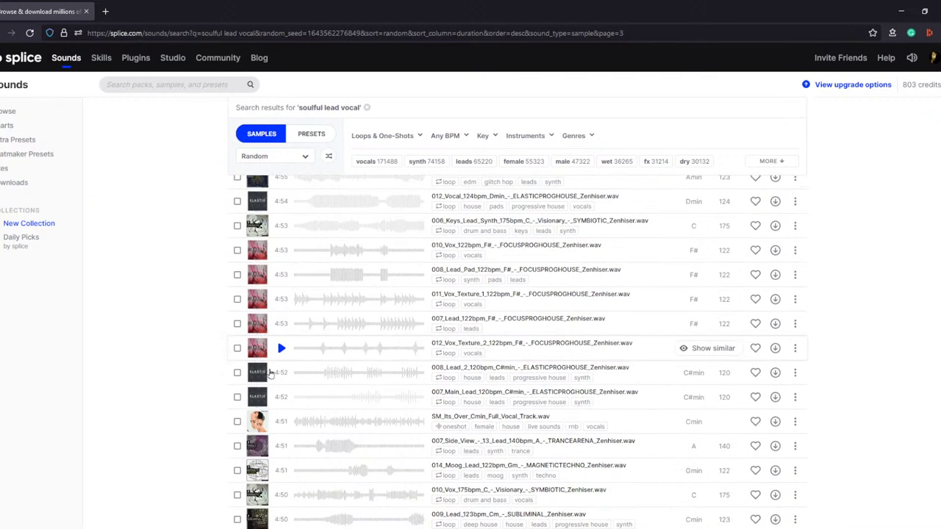
Try to preview SM_Its_Over_Cmin_Full_Vocal_Track.wav, and play 014_Moog_Lead_122bpm_Gm from partway through before stopping it.
click(283, 424)
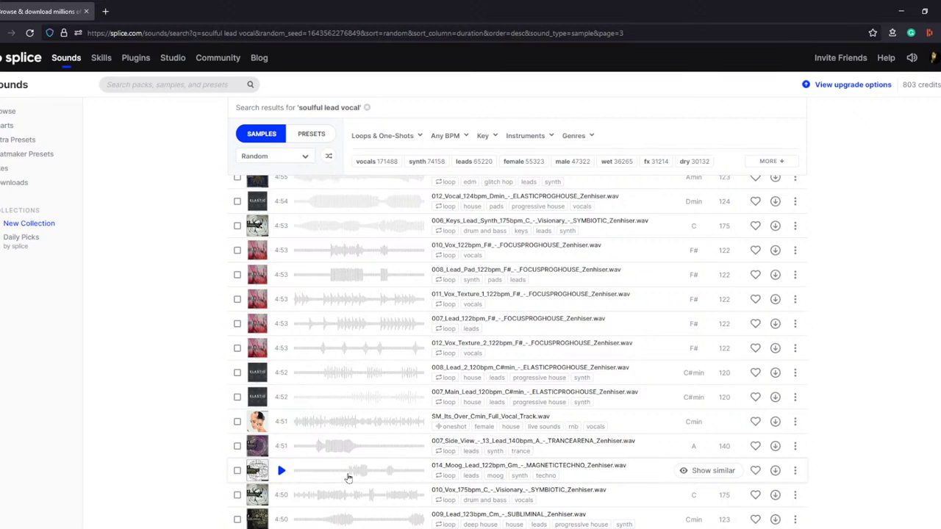
click(348, 479)
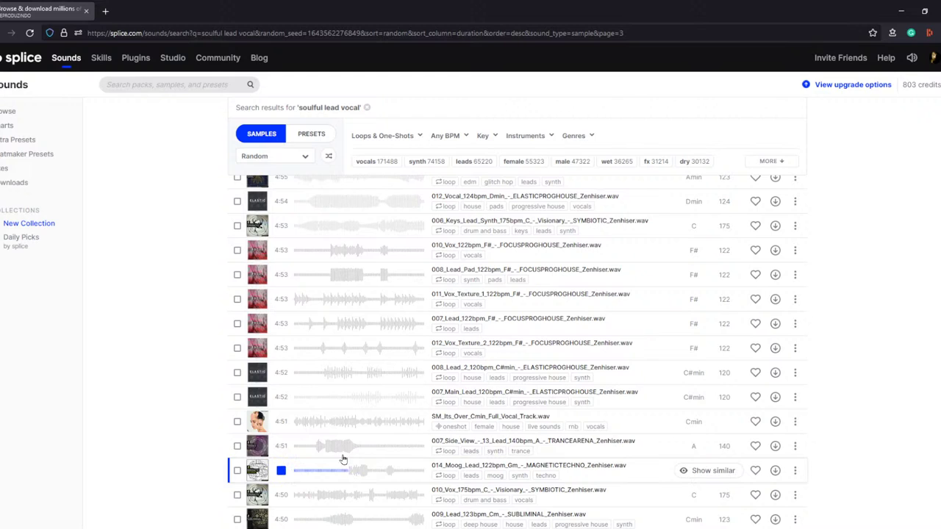
scroll(343, 448, down, 1)
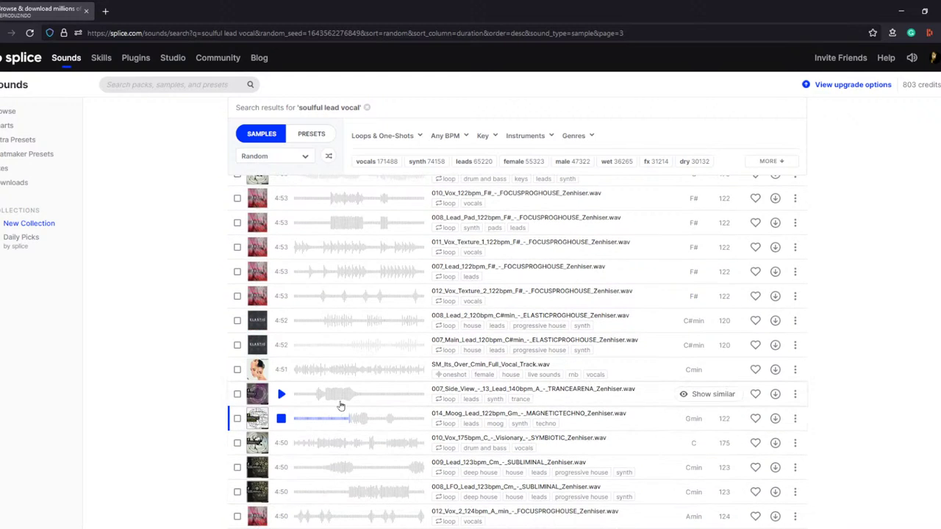
click(281, 418)
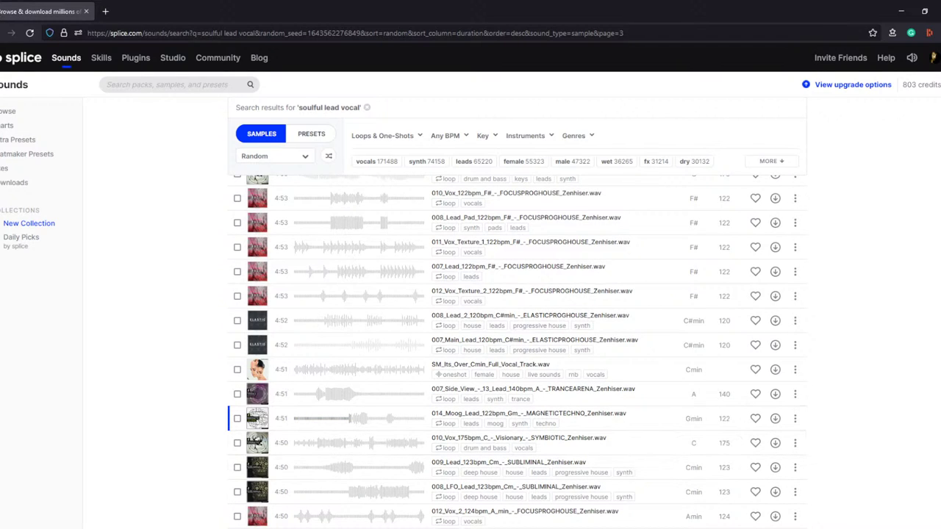
Set the system playback device to Headphones (ASUS XONAR US).
click(873, 500)
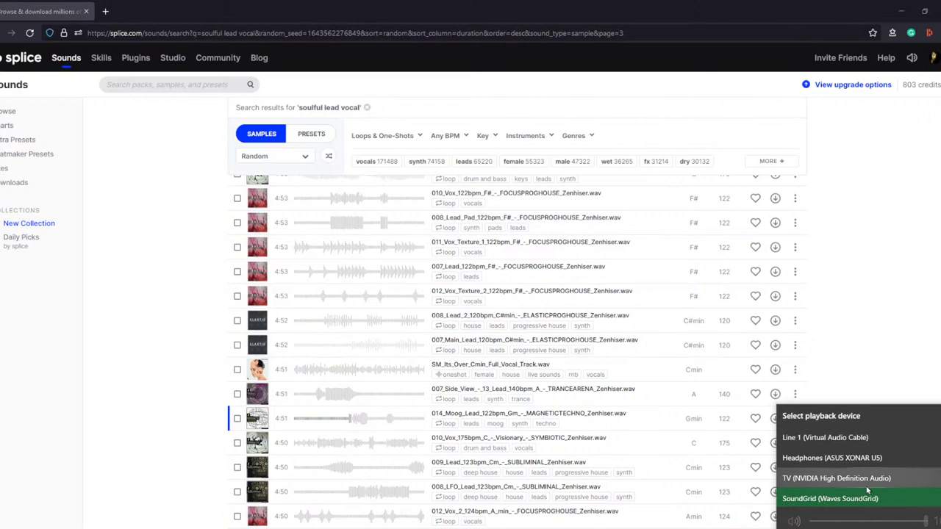
click(861, 459)
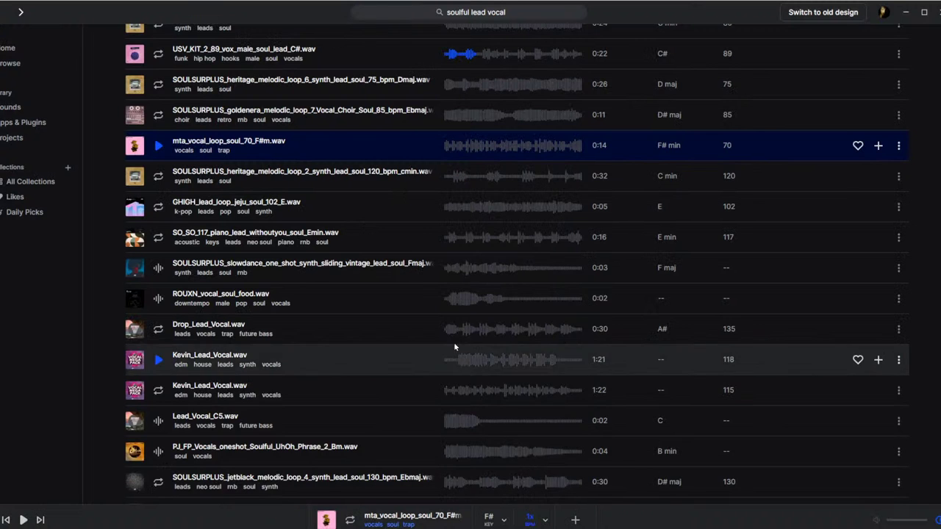
In the Splice app, preview the SOULSURPLUS_jetblack_melodic_loop_4 synth lead and VOX_SSF_85_vocal_harmony_summertime_lead_C#m.wav, and stop playback.
scroll(453, 342, down, 5)
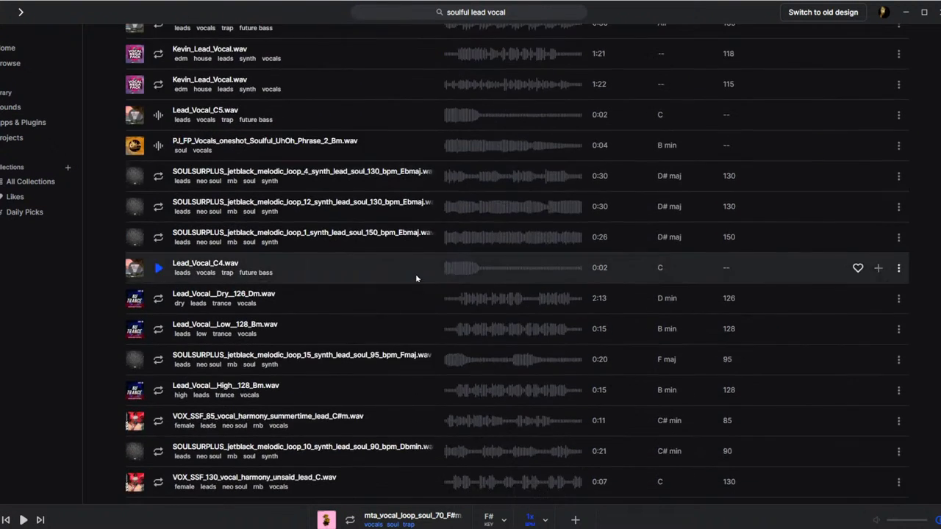
click(373, 175)
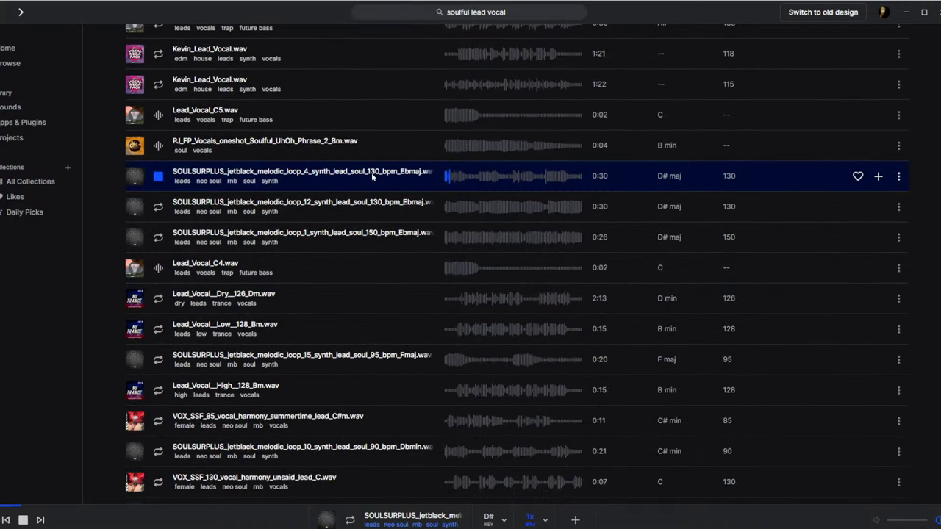
scroll(372, 175, down, 3)
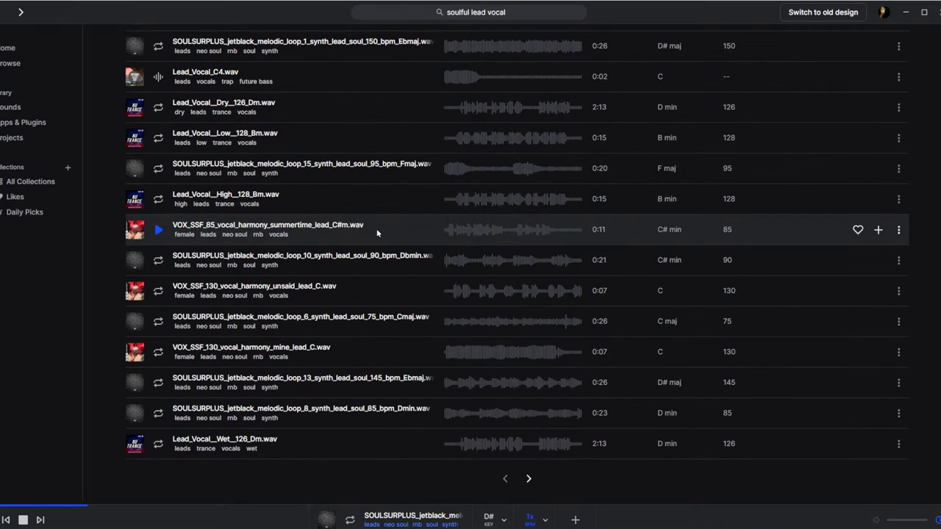
click(376, 233)
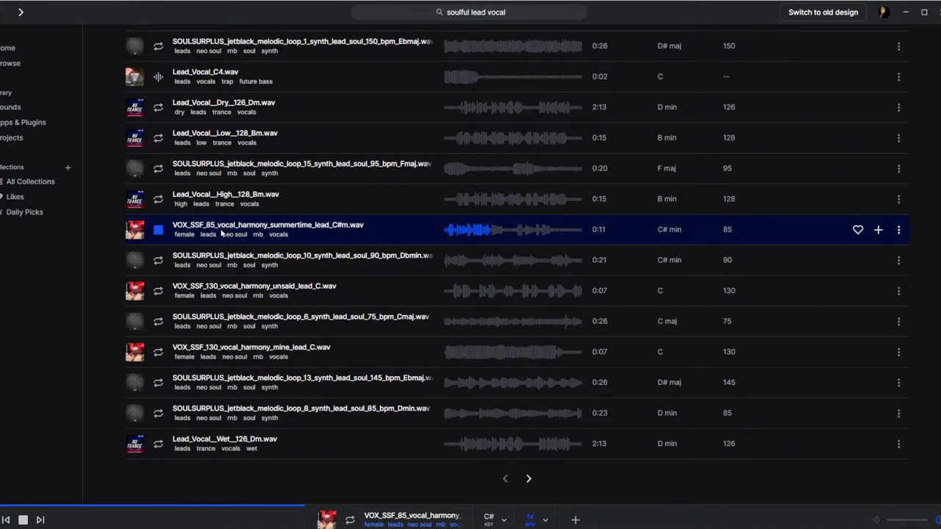
key(space)
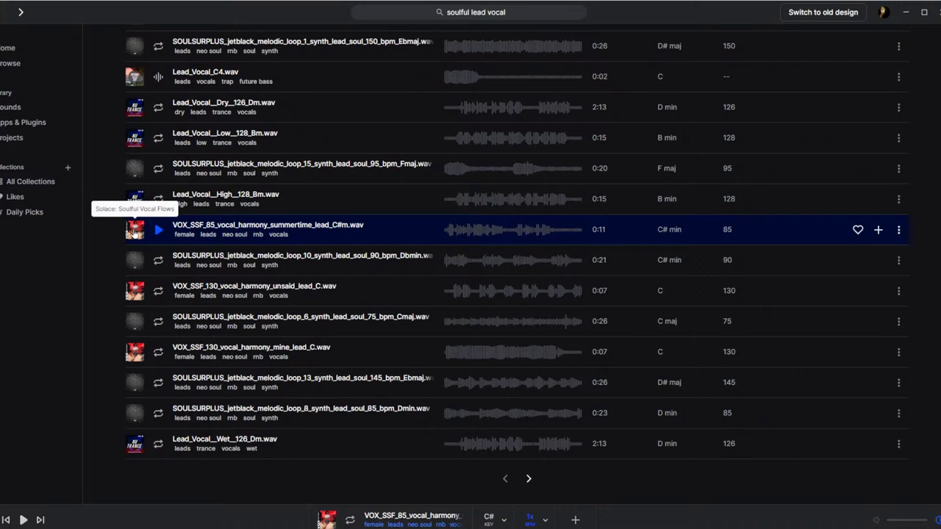
Open the Solace: Soulful Vocal Flows pack and preview its VOX_SSF_120_vocal_hook_wet_all_i_wanna_do_Cm.wav sample.
click(134, 230)
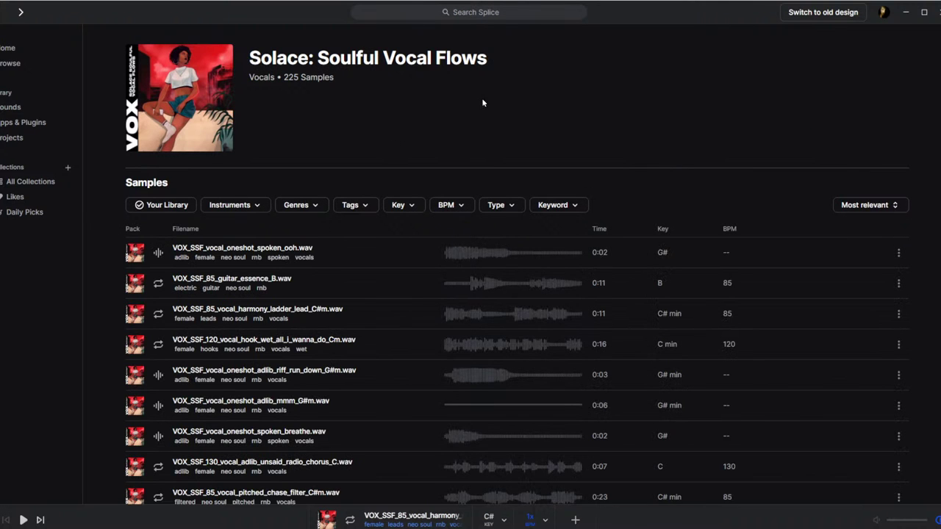
scroll(593, 176, down, 2)
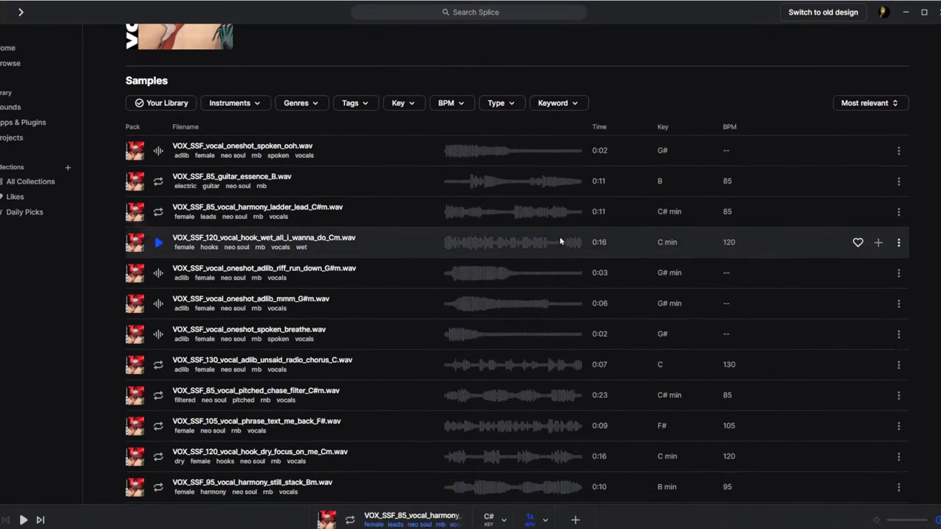
click(495, 243)
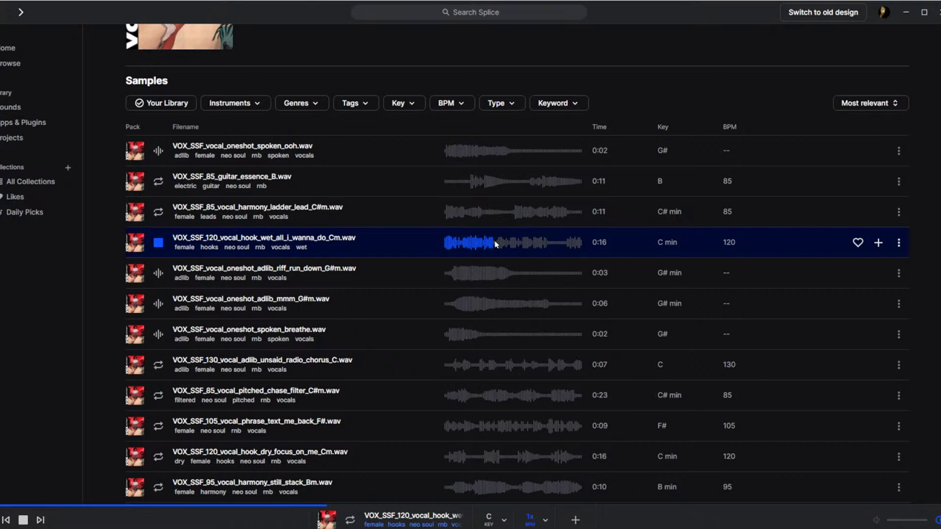
Preview the pack's VOX_SSF_85_vocal_resampled_wet_somewhere_Am.wav and VOX_SSF_120_vocal_pitched_text_you_Cm.wav samples and browse the rest of the list.
scroll(494, 242, down, 5)
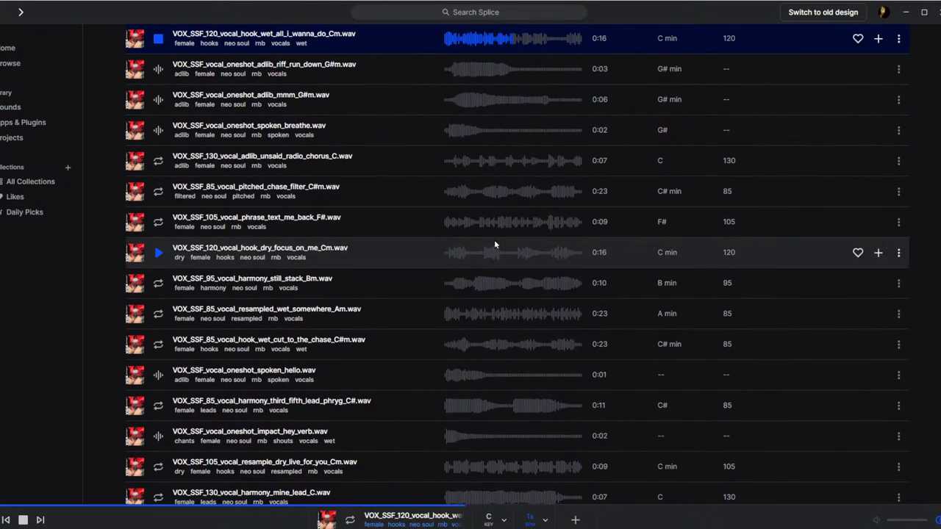
click(489, 215)
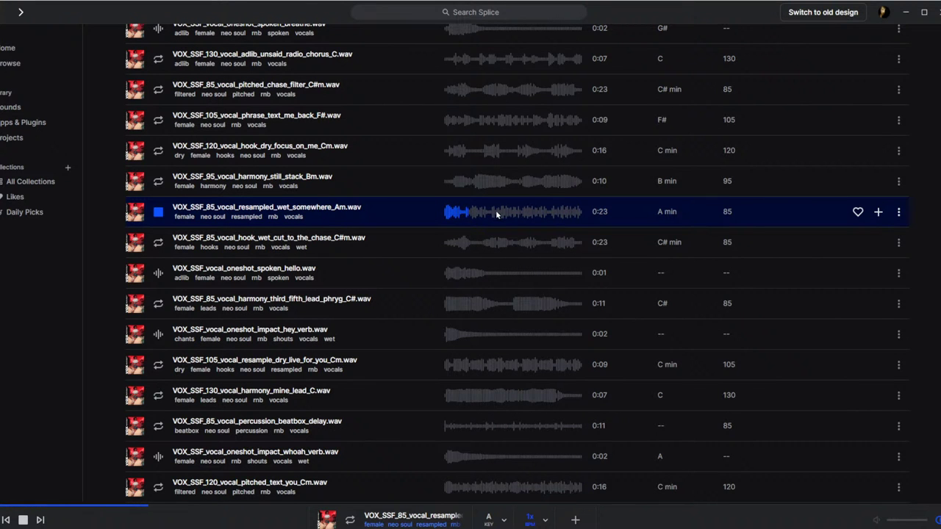
scroll(502, 211, down, 3)
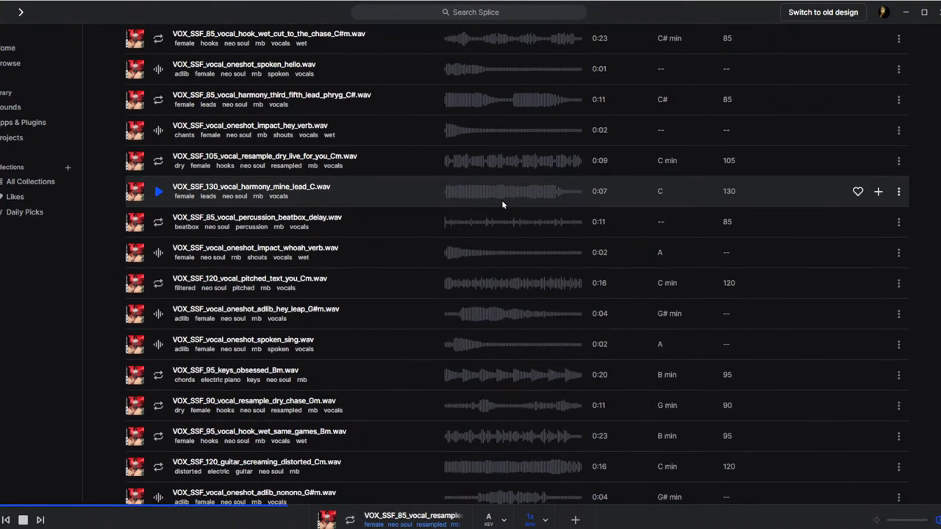
key(space)
scroll(504, 204, down, 2)
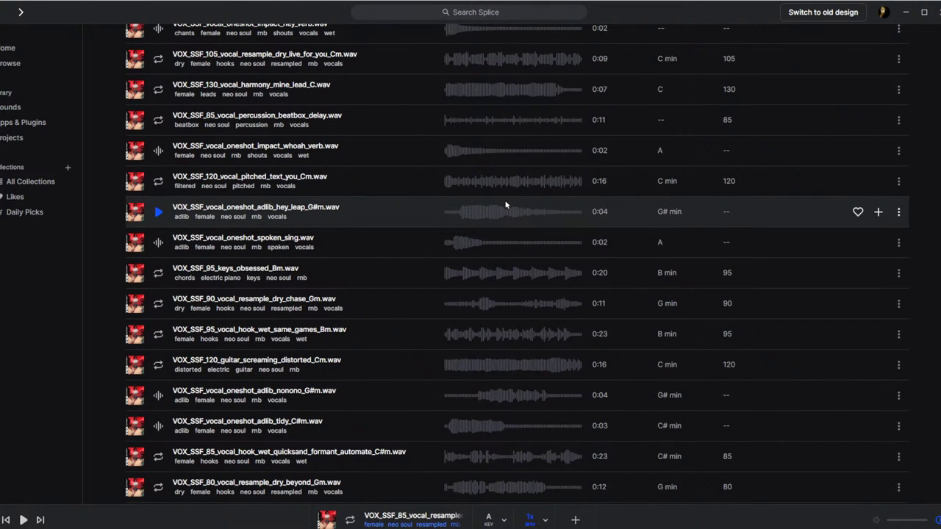
click(506, 185)
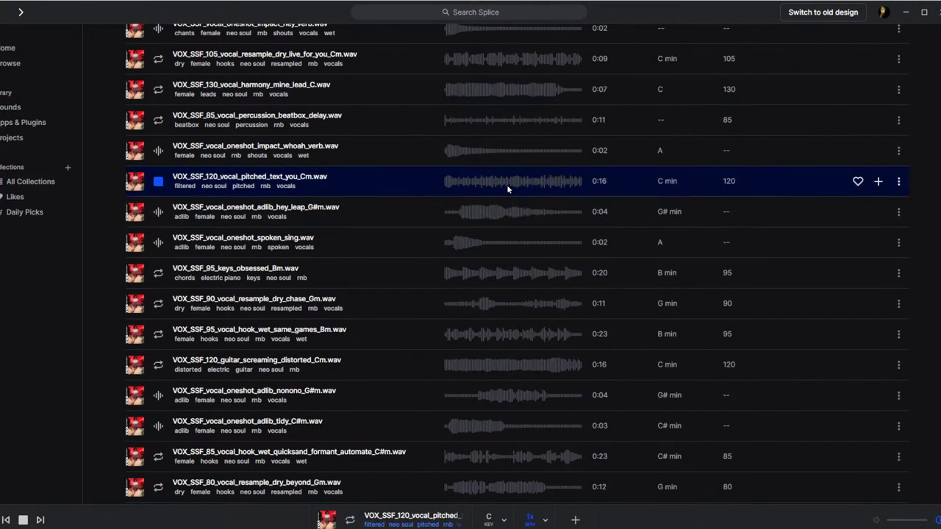
scroll(513, 214, down, 5)
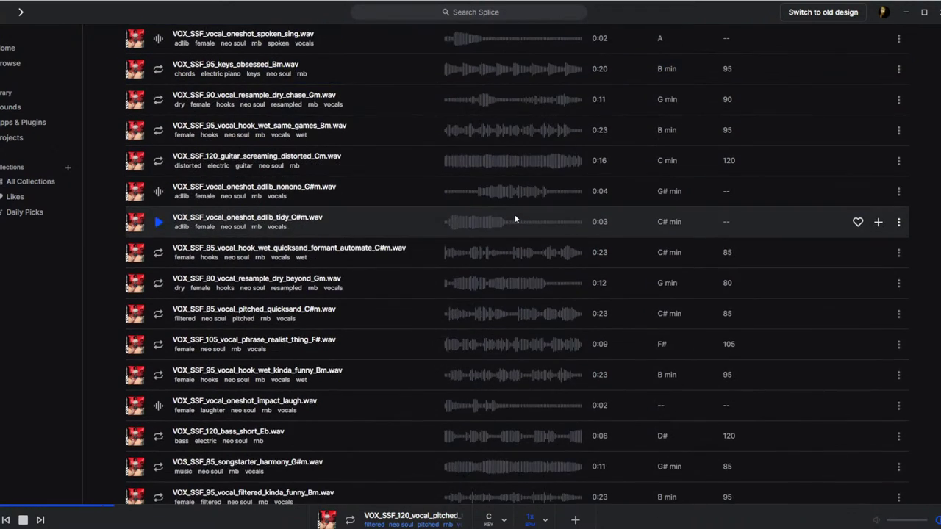
scroll(514, 219, down, 5)
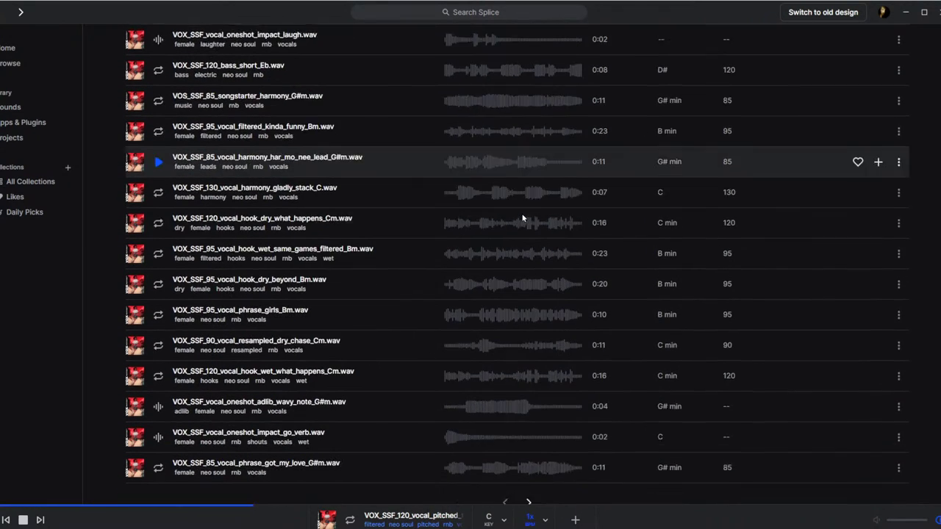
Stop the sample preview, return to the "soulful lead vocal" search results, and browse on to the next page of samples.
key(space)
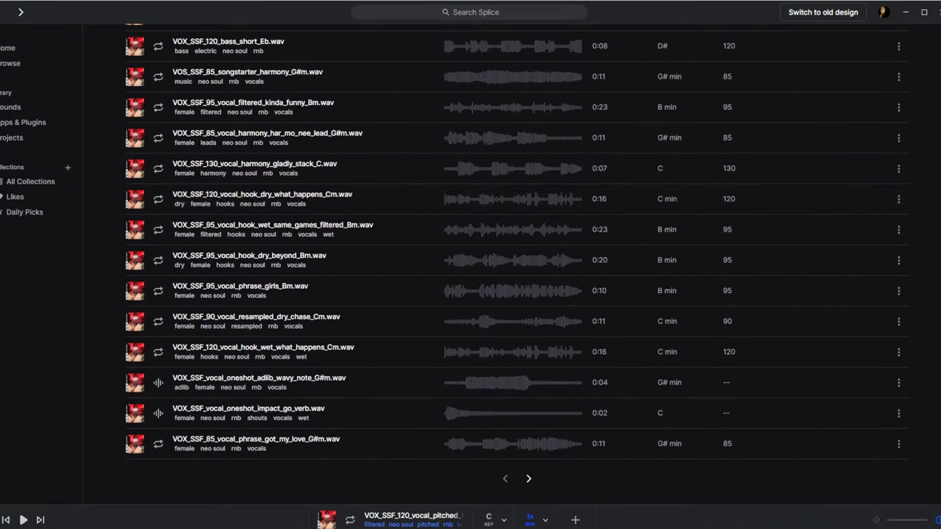
key(alt+Left)
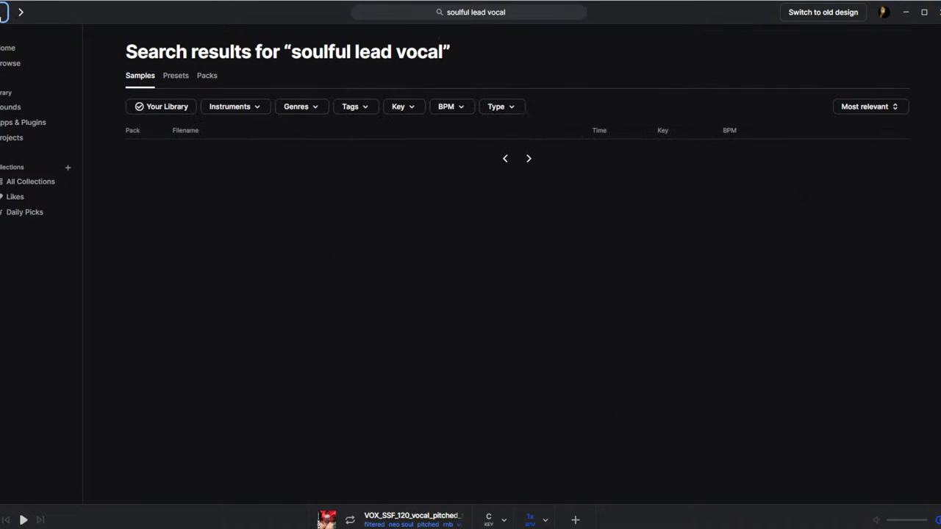
scroll(495, 242, down, 2)
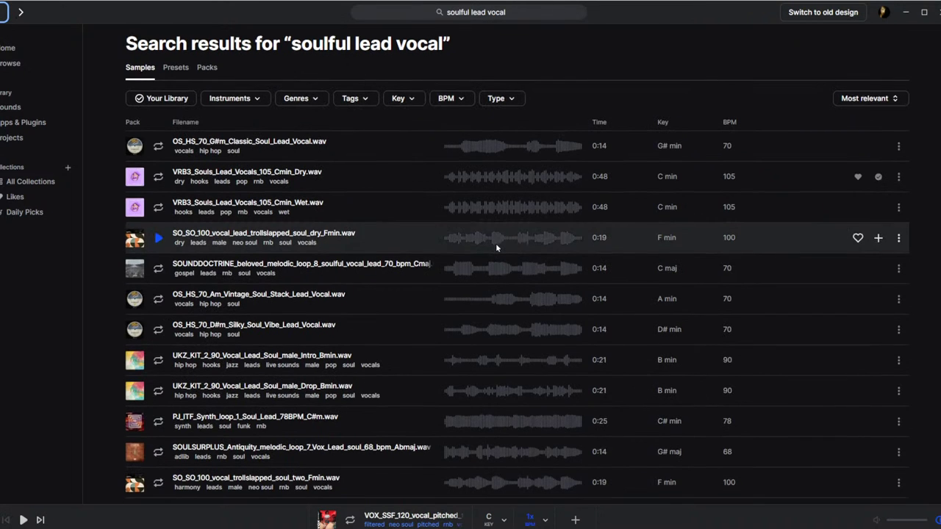
scroll(495, 243, down, 5)
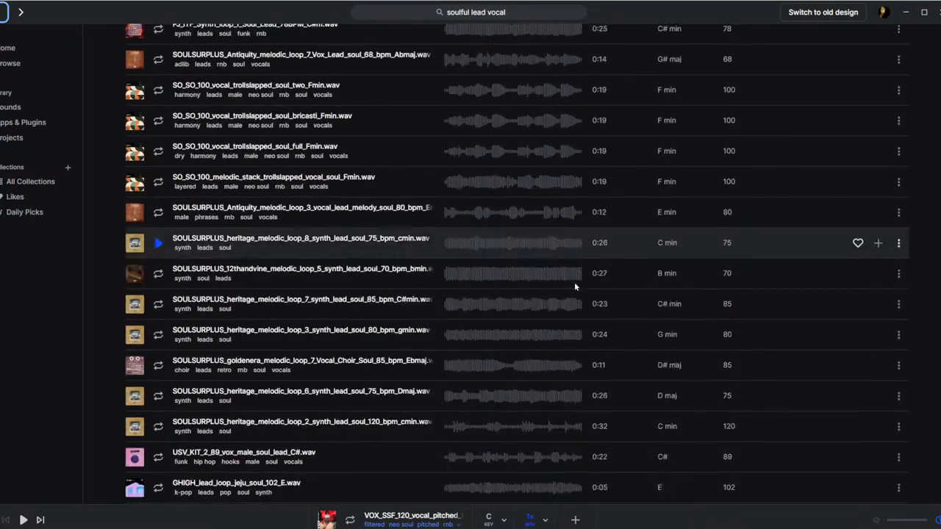
scroll(574, 281, down, 10)
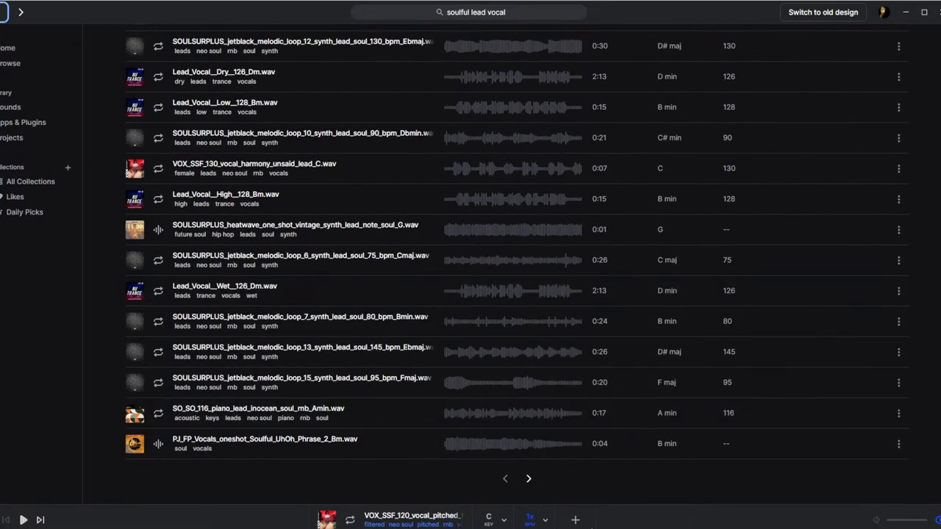
click(528, 479)
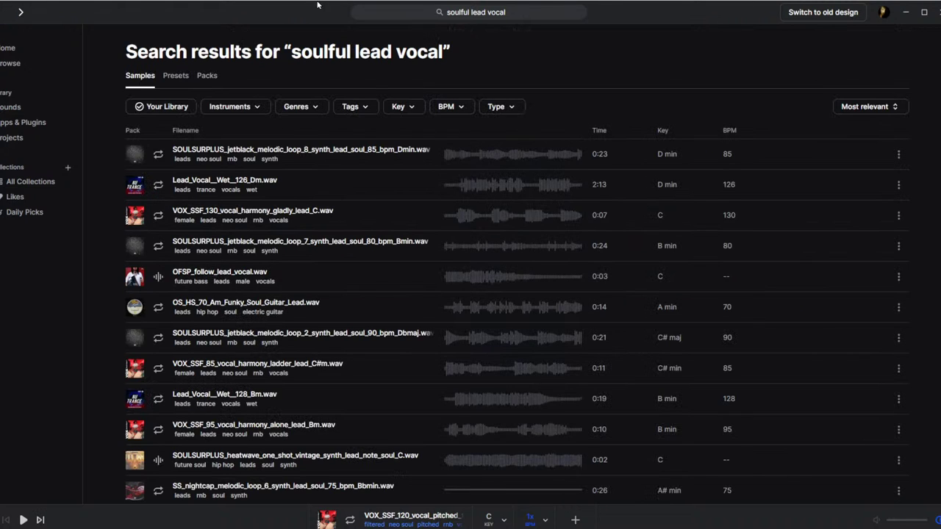
Filter the "soulful lead vocal" sample results by the female and acapella tags.
click(351, 107)
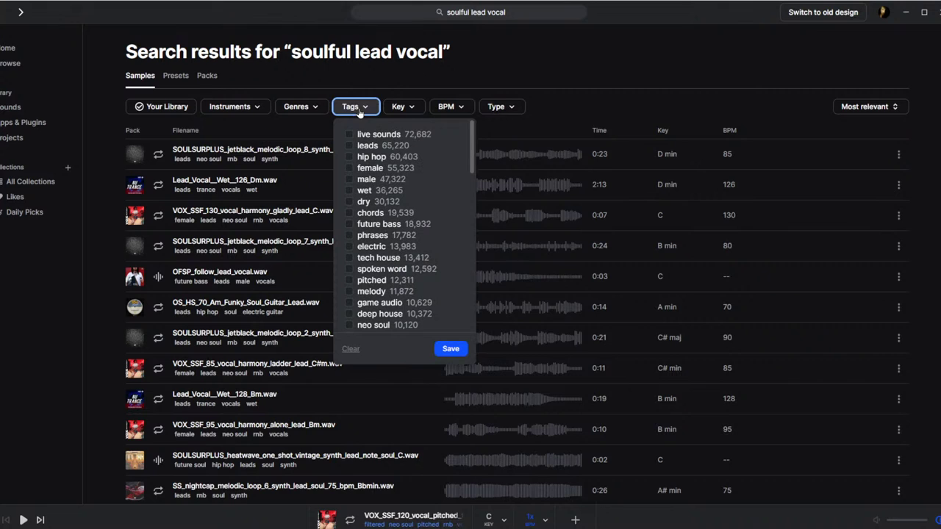
click(349, 168)
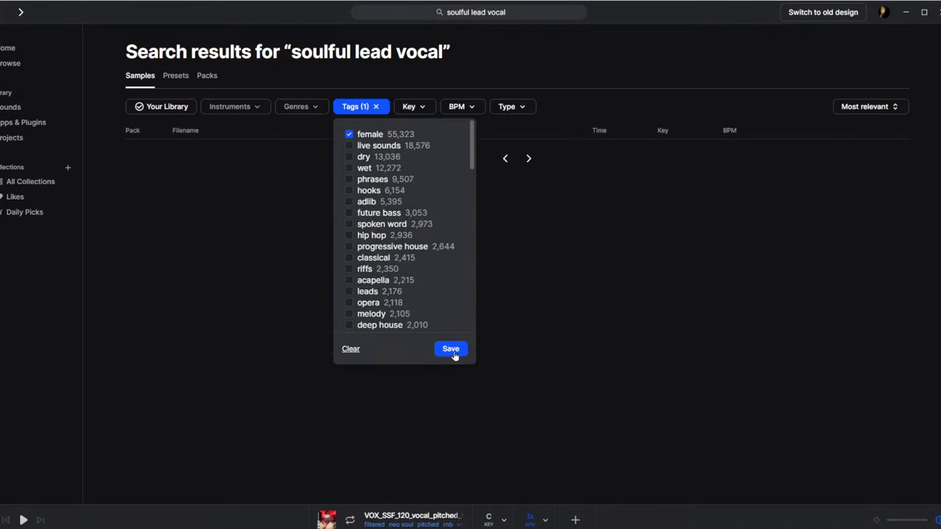
click(451, 349)
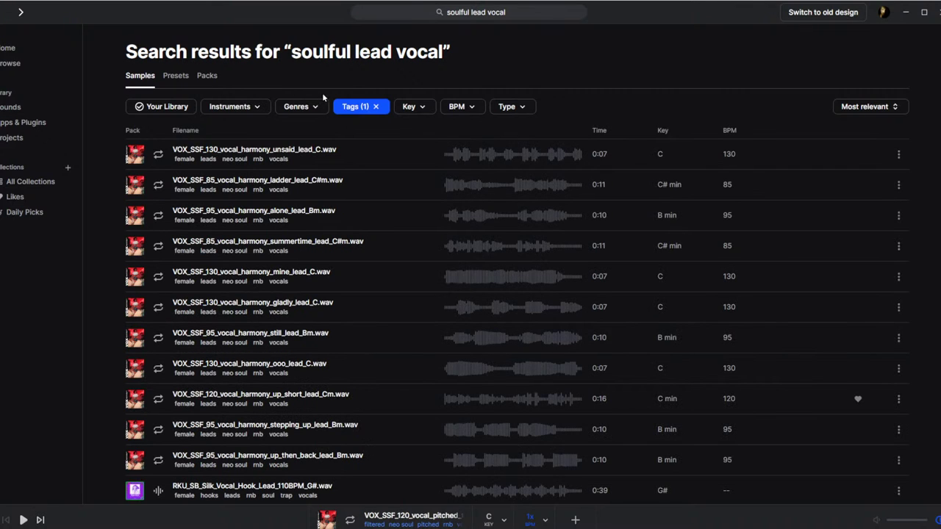
click(351, 107)
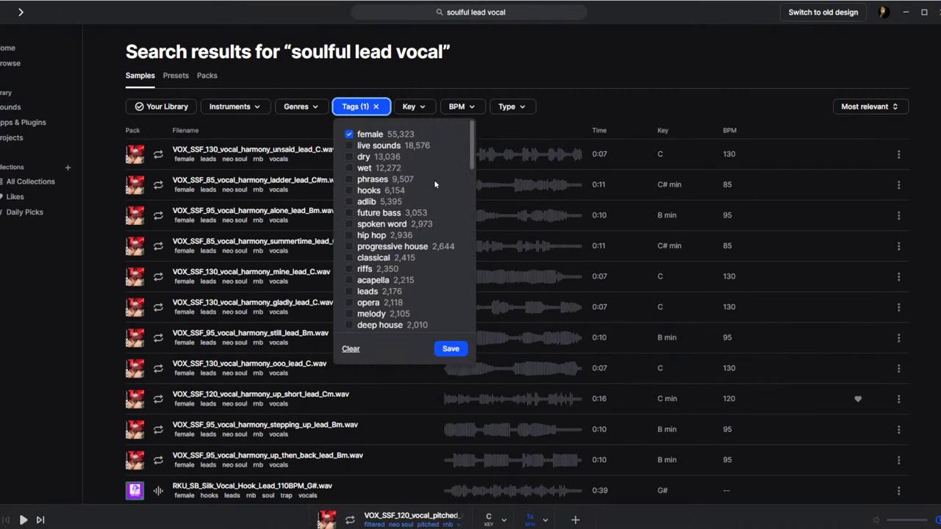
click(348, 280)
click(449, 350)
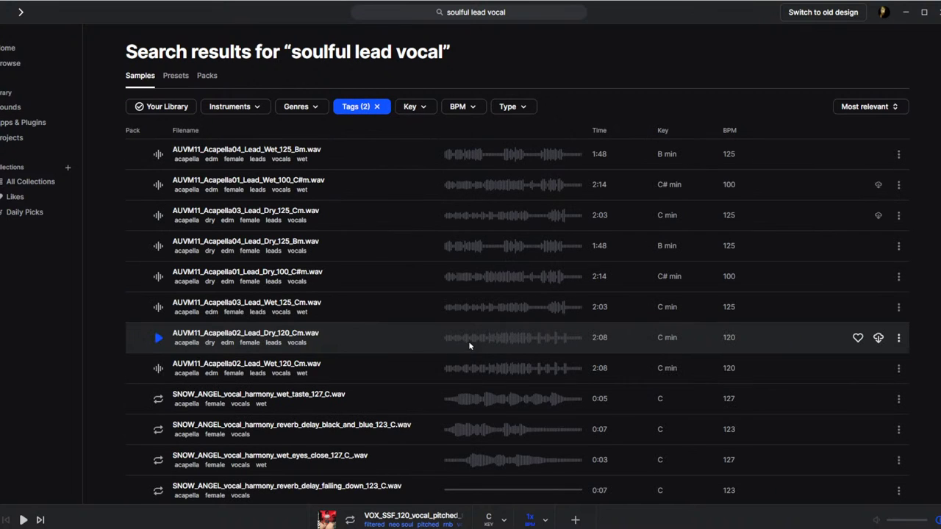
Preview AUVM11_Acapella04_Lead_Wet_125_Bm.wav and AUVM11_Acapella01_Lead_Wet_100_C#m.wav, checking Splice Bridge in Studio One before returning to the Splice app.
click(688, 156)
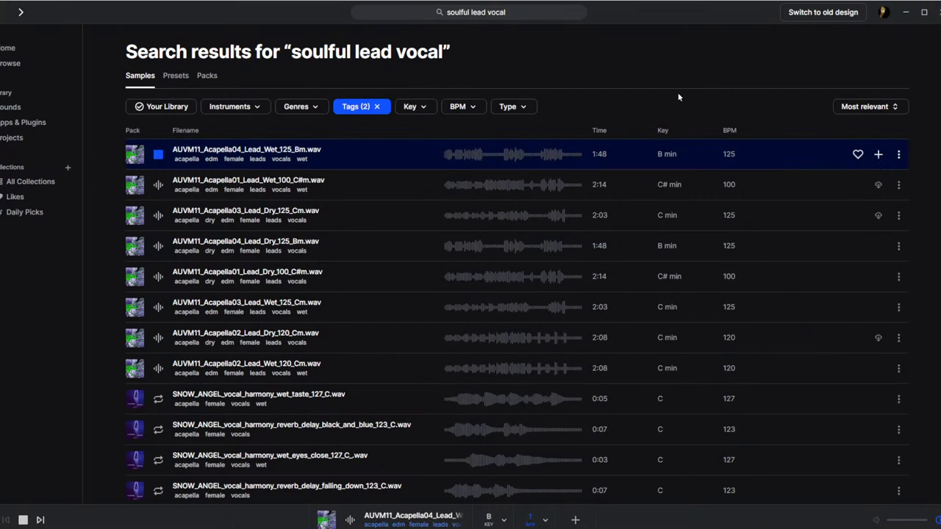
click(308, 180)
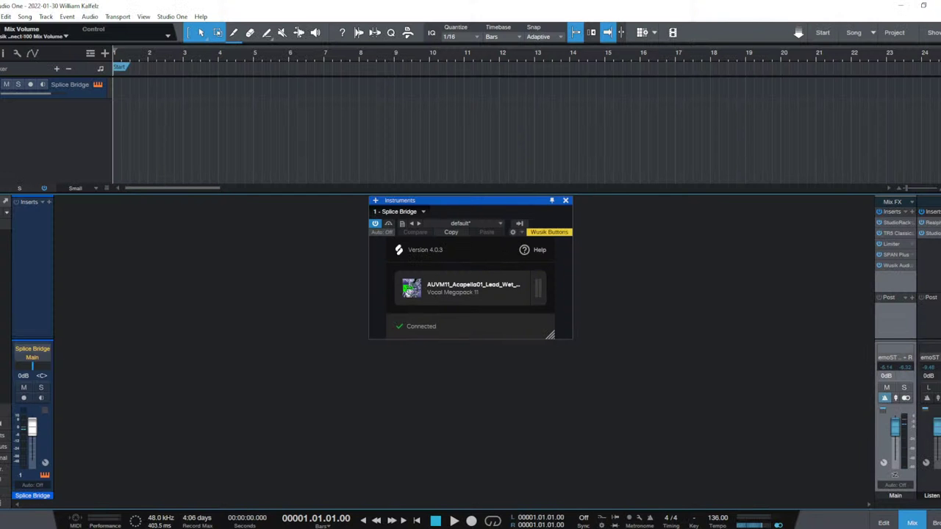
key(alt+Tab)
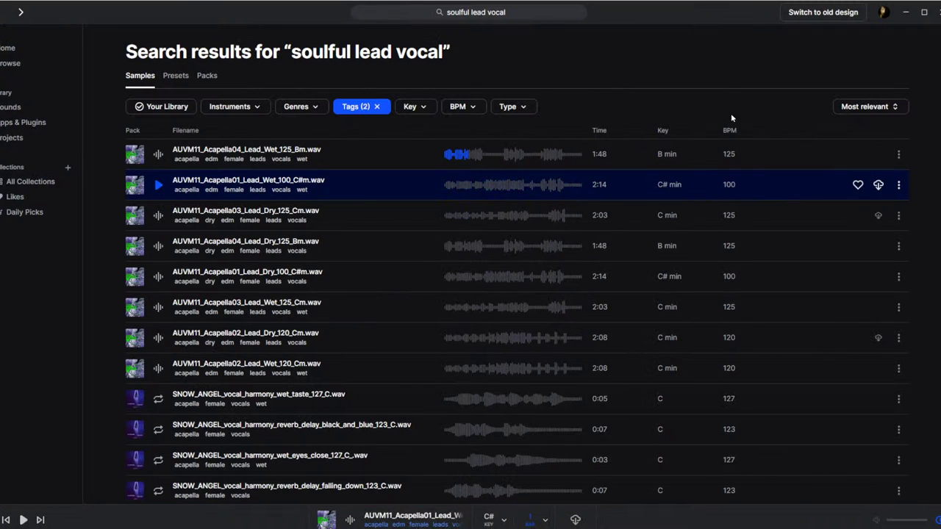
Preview the dry lead acapellas AUVM11_Acapella03, AUVM11_Acapella04, AUVM11_Acapella01 and AUVM11_Acapella02, and stop playback.
key(Down)
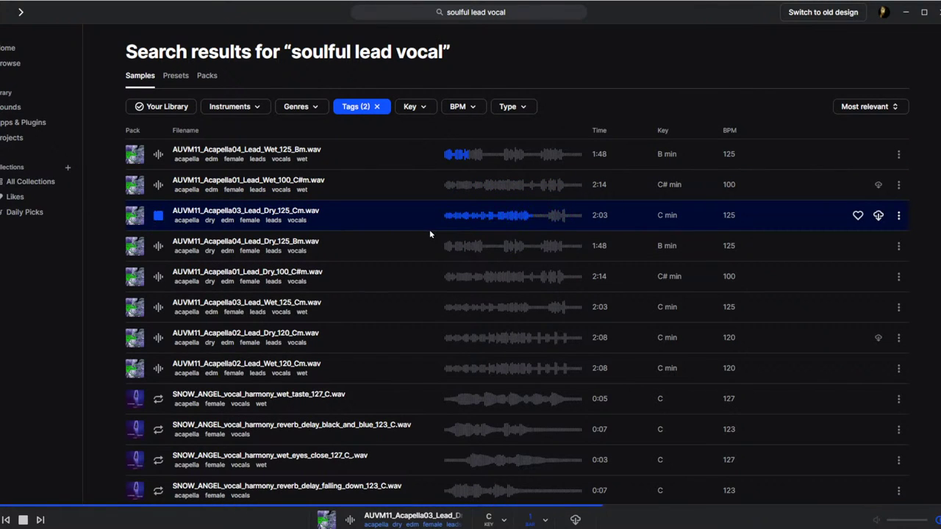
key(Down)
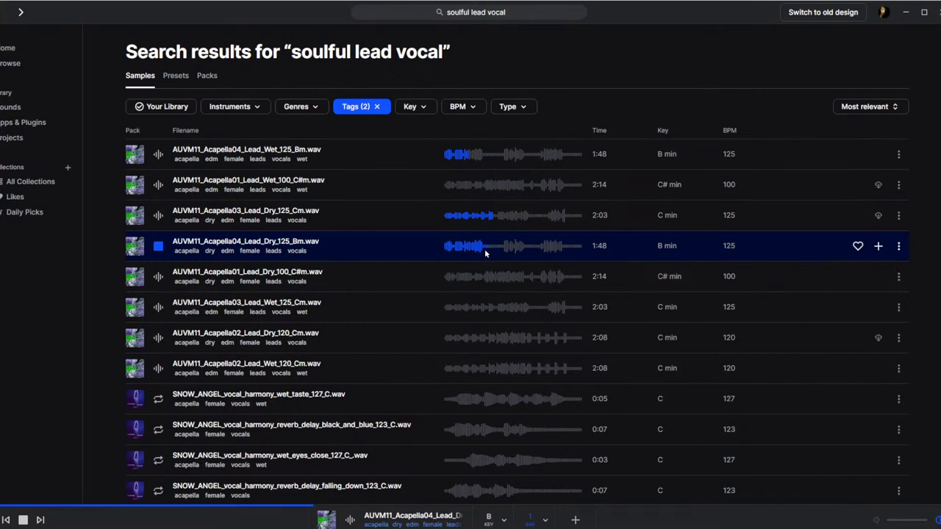
click(484, 276)
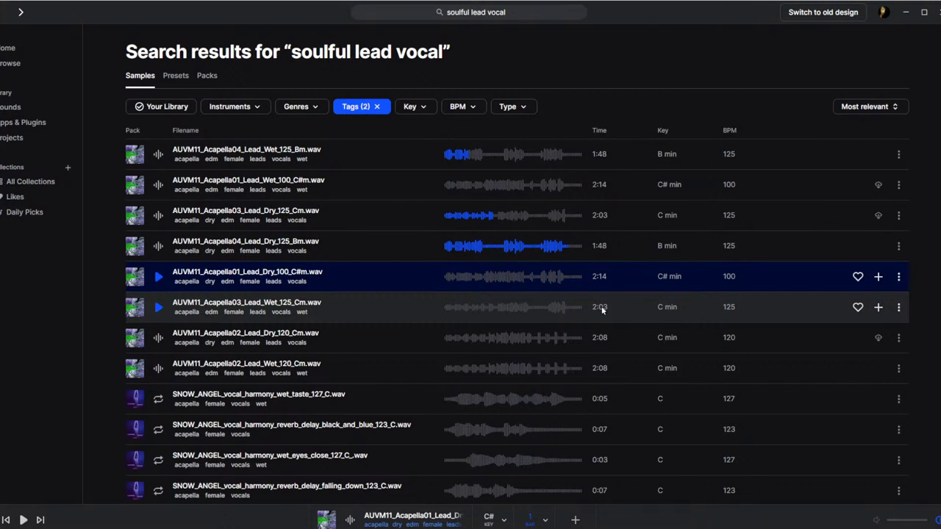
scroll(601, 309, down, 1)
click(495, 240)
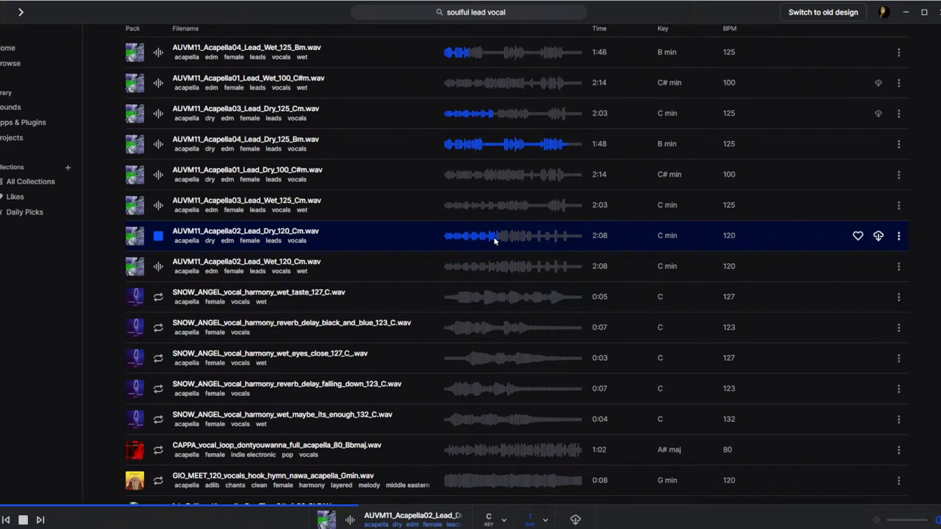
key(space)
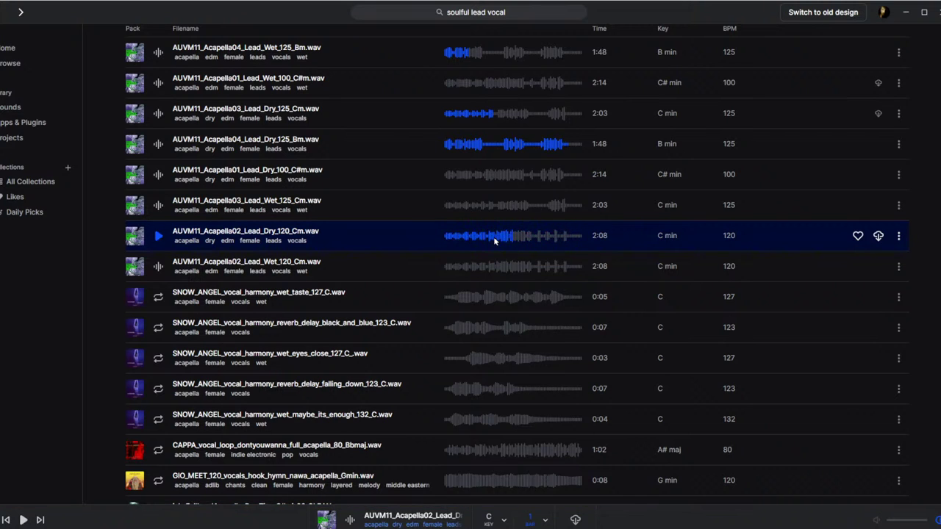
Preview CAPPA_vocal_loop_dontyouwanna_full_acapella_80_Bbmaj.wav and the iah_FullLeadAcapella_Dry Tips and OneThing samples, stopping playback after the last one.
scroll(495, 232, down, 5)
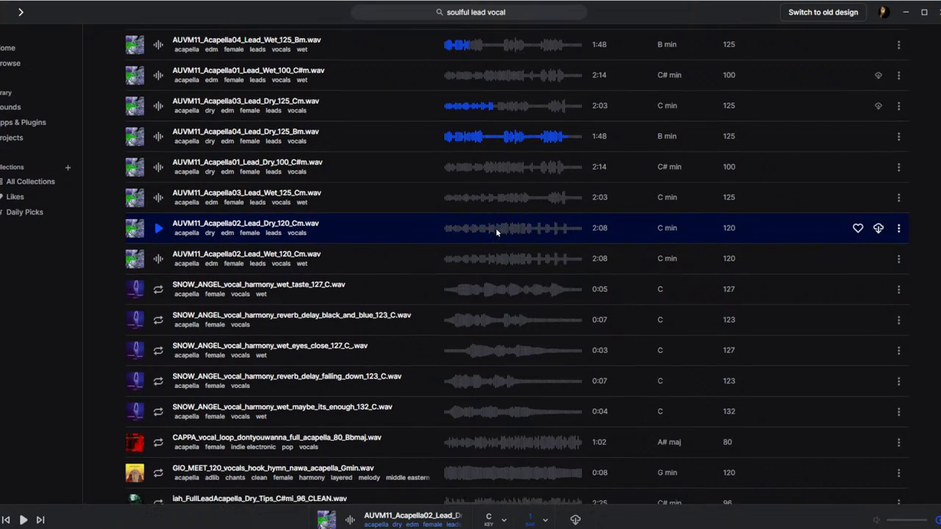
click(491, 246)
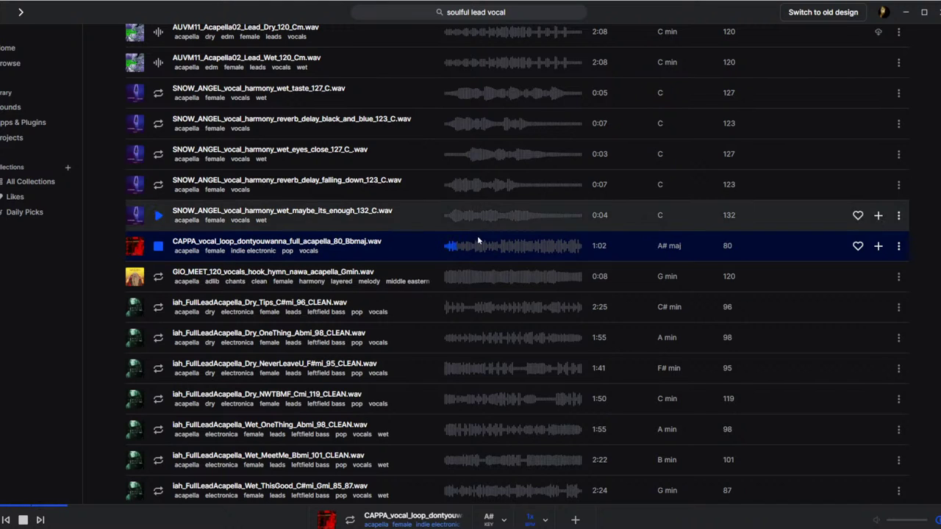
click(492, 311)
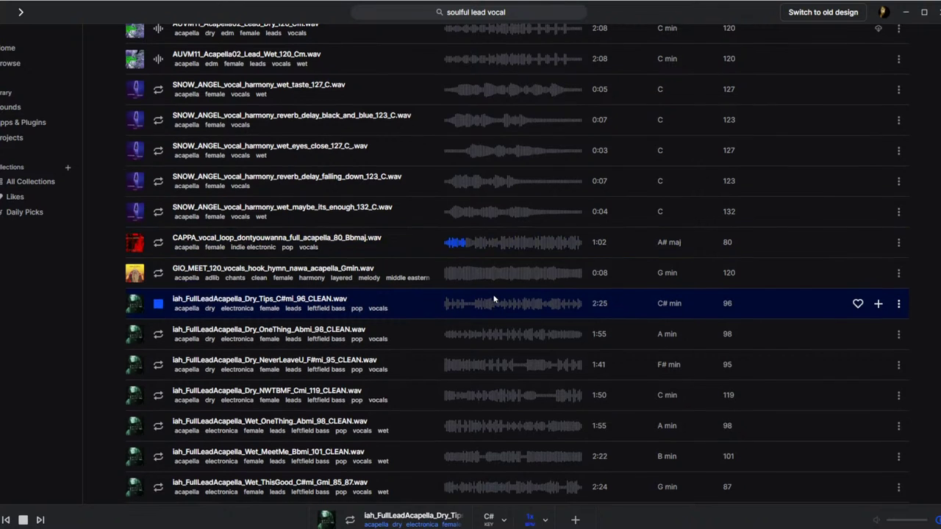
scroll(494, 294, down, 3)
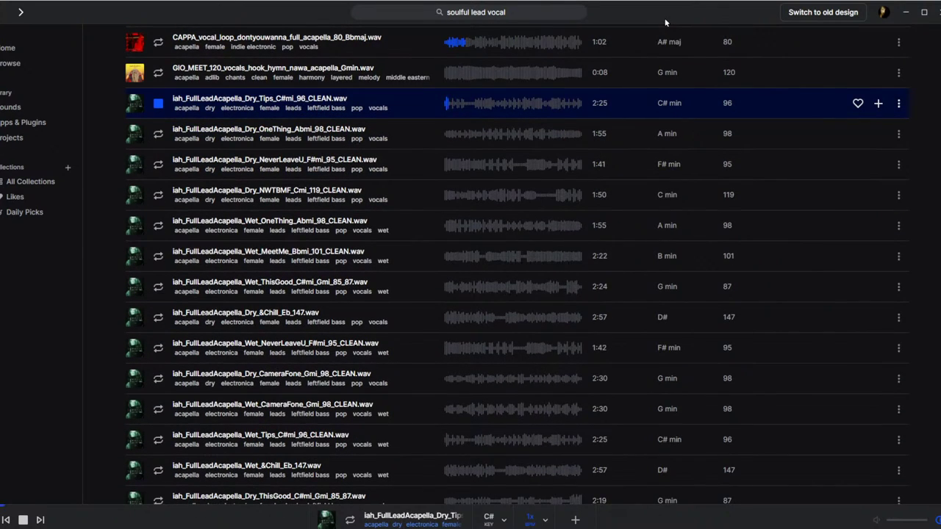
key(space)
key(Down)
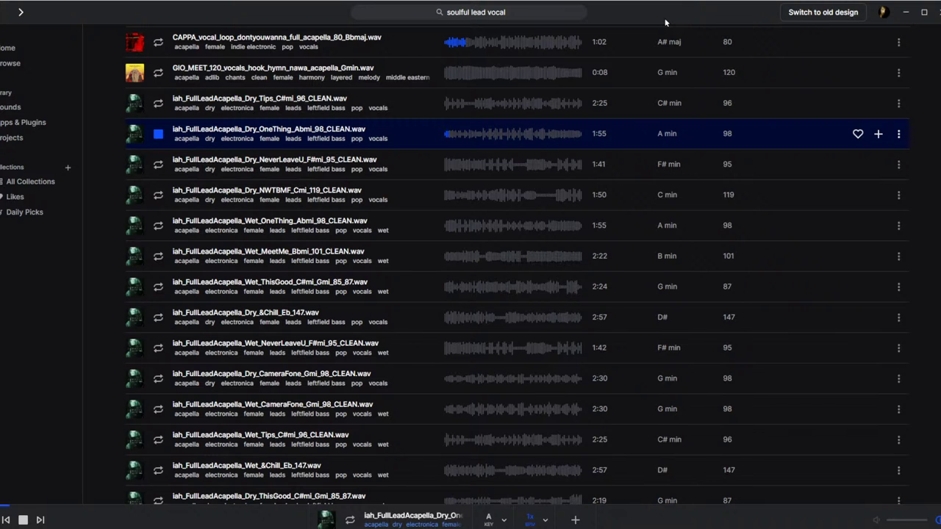
key(space)
scroll(550, 158, down, 5)
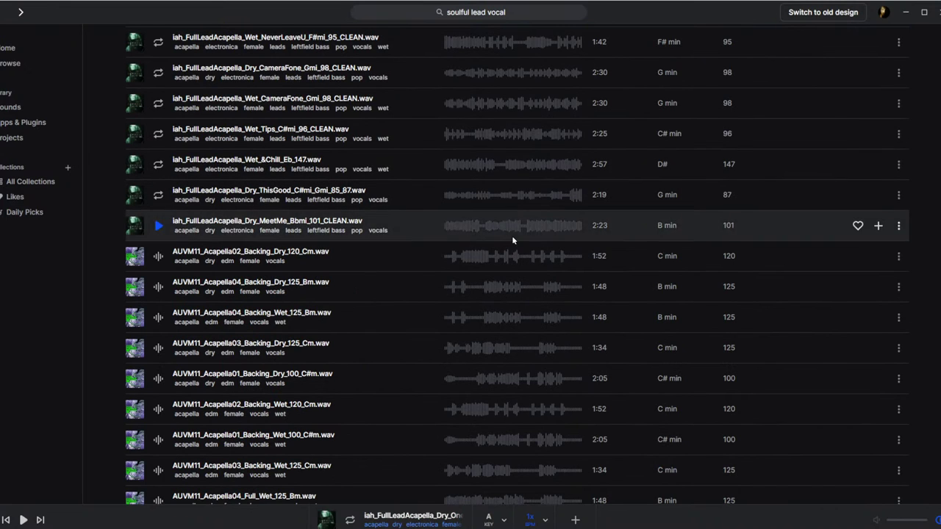
Preview AUVM11_Acapella02_Backing_Dry_120_Cm.wav and AUVM11_Acapella04_Backing_Dry_125_Bm.wav, and browse to the end of the results page.
click(483, 255)
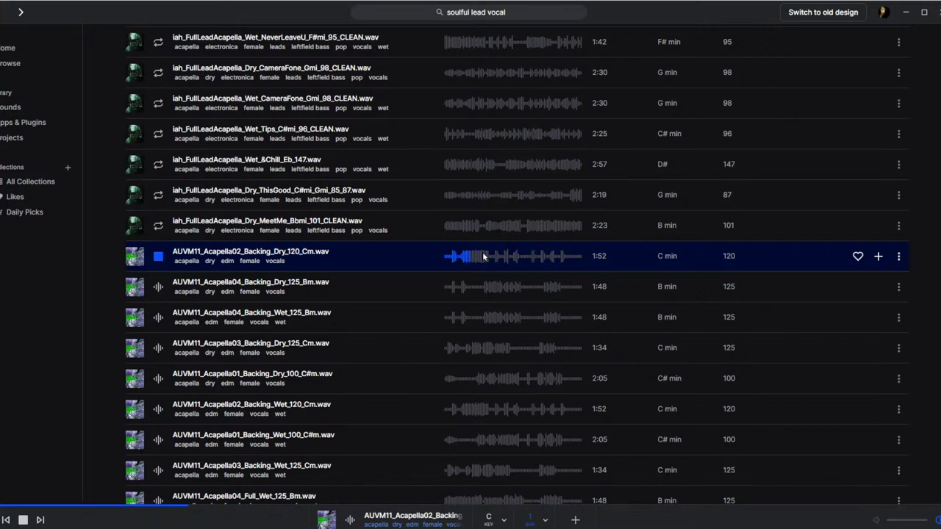
key(Down)
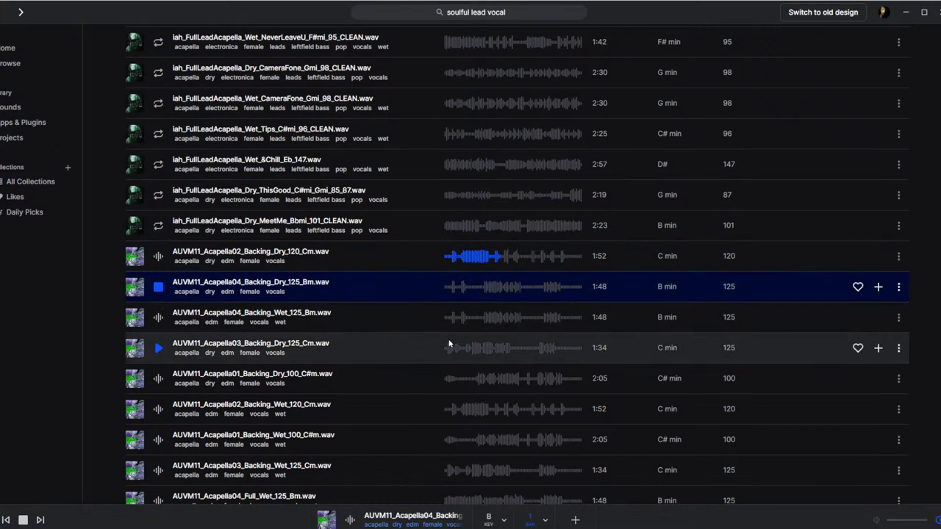
scroll(476, 307, down, 5)
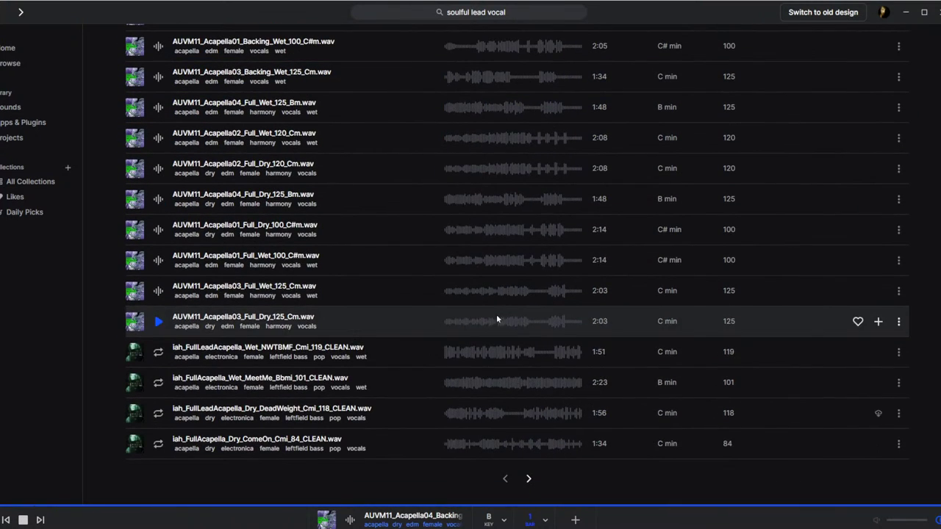
Preview iah_FullLeadAcapella_Wet_NWTBMF_Cmi_119_CLEAN.wav and iah_FullAcapella_Dry_ComeOn_Cmi_84_CLEAN.wav, stop playback, and return to Studio One.
click(477, 354)
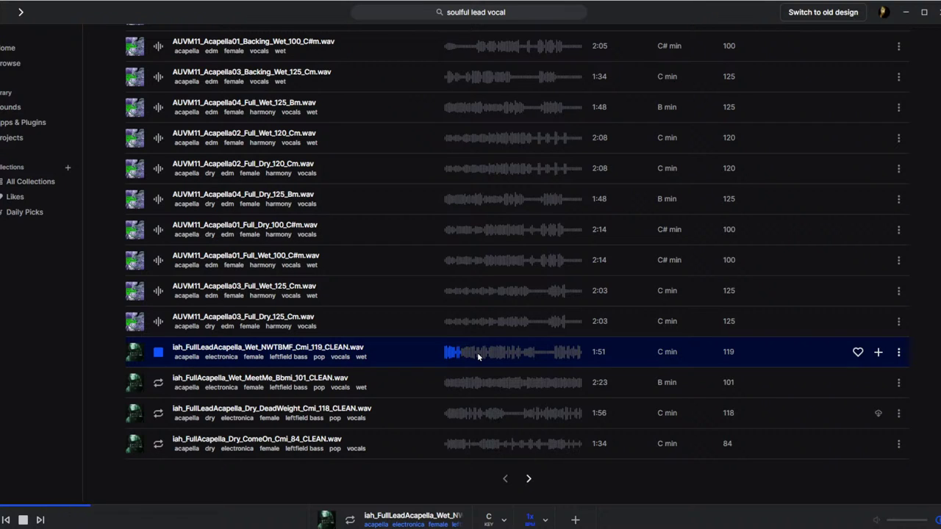
key(space)
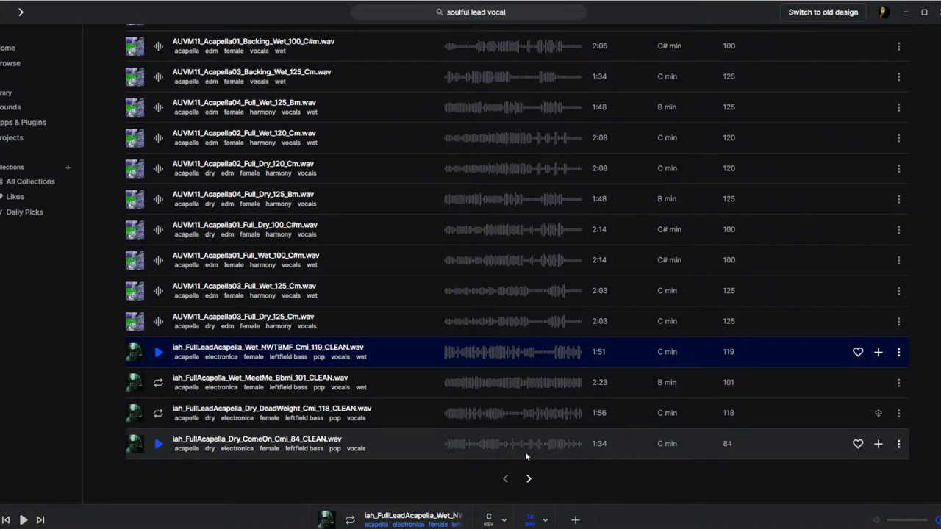
click(526, 445)
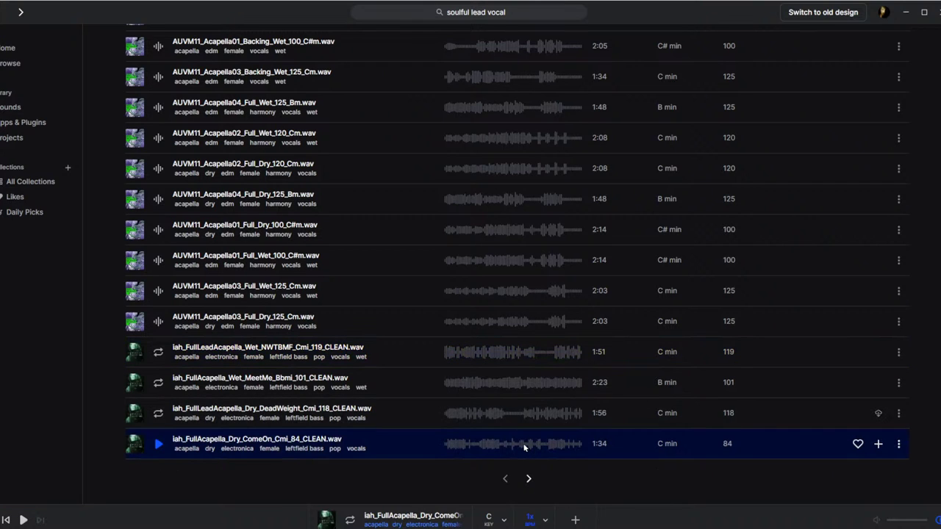
key(space)
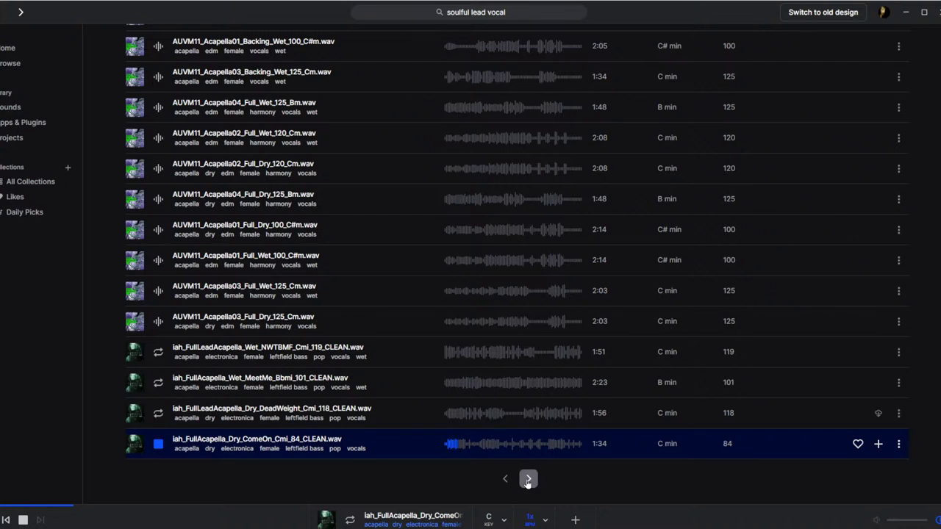
key(space)
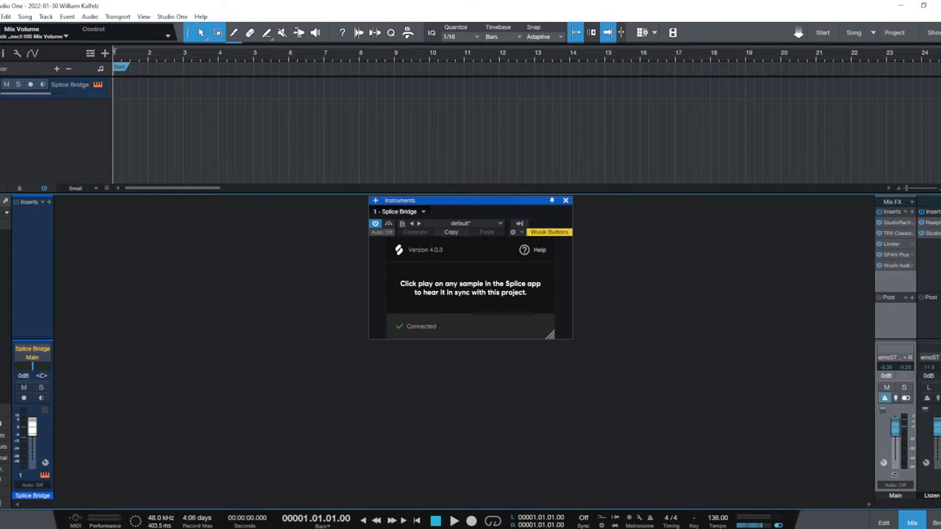
Open the Windows Calculator over the Studio One project.
mouse_move(468, 528)
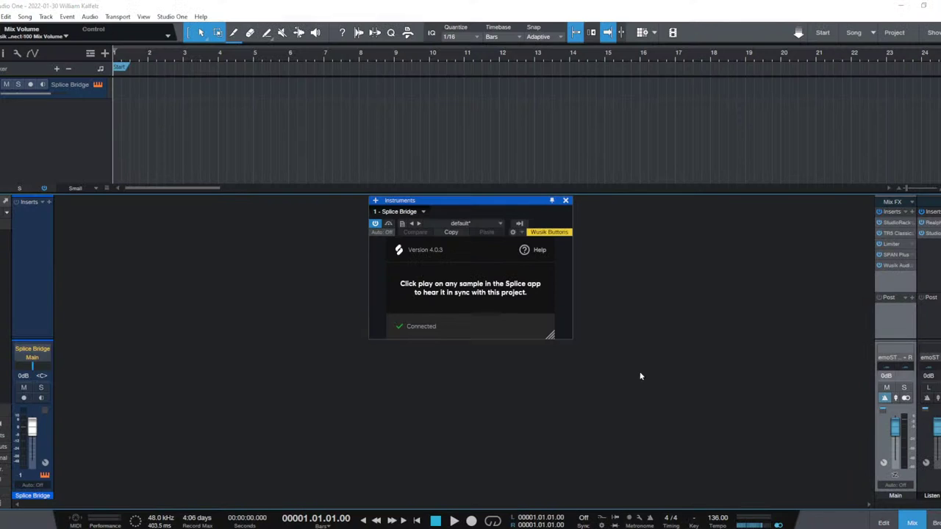
key(super)
click(288, 142)
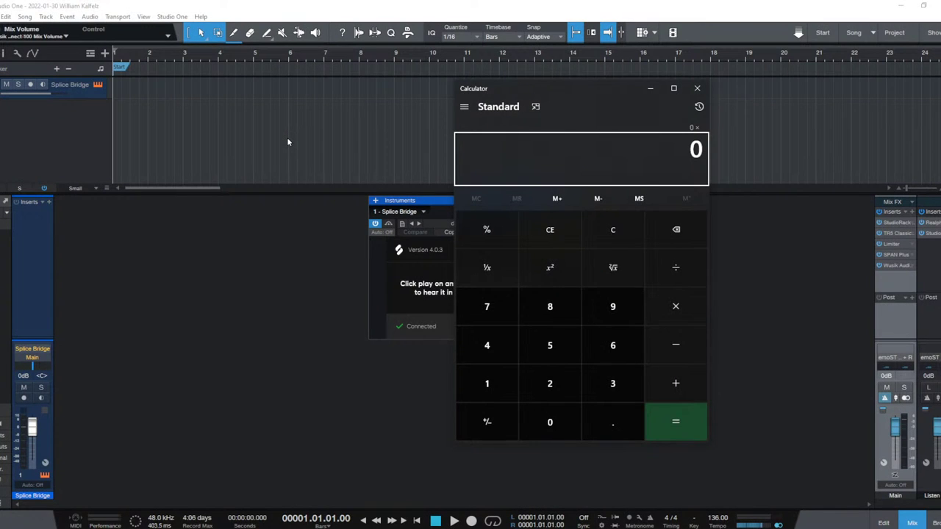
Calculate 84 times 2 in the calculator and close it.
text(84)
key(BackSpace)
key(BackSpace)
text(2)
key(Return)
key(Escape)
text(84*2)
key(Return)
key(alt+F4)
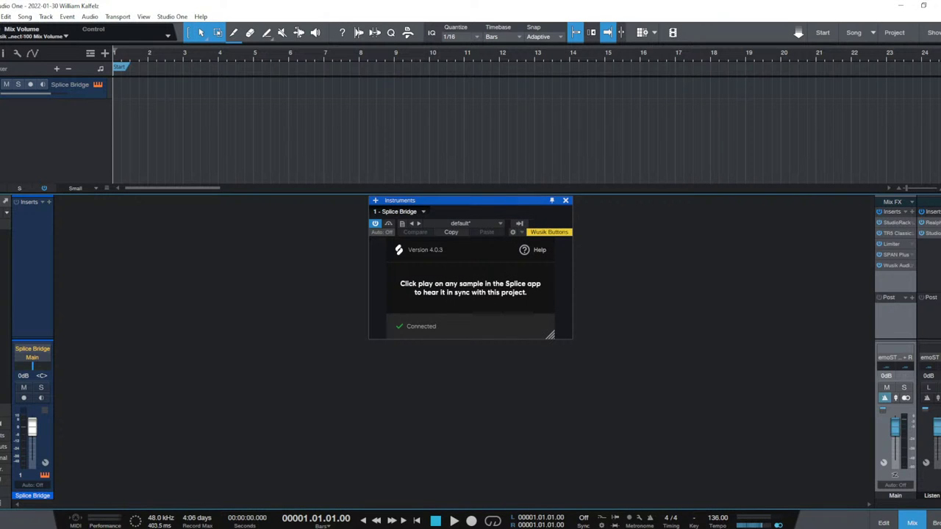
Switch to Splice, go to the next results page, and preview the iah ThisGood wet and DeadWeight dry acapellas, stopping playback after the second.
key(alt+Tab)
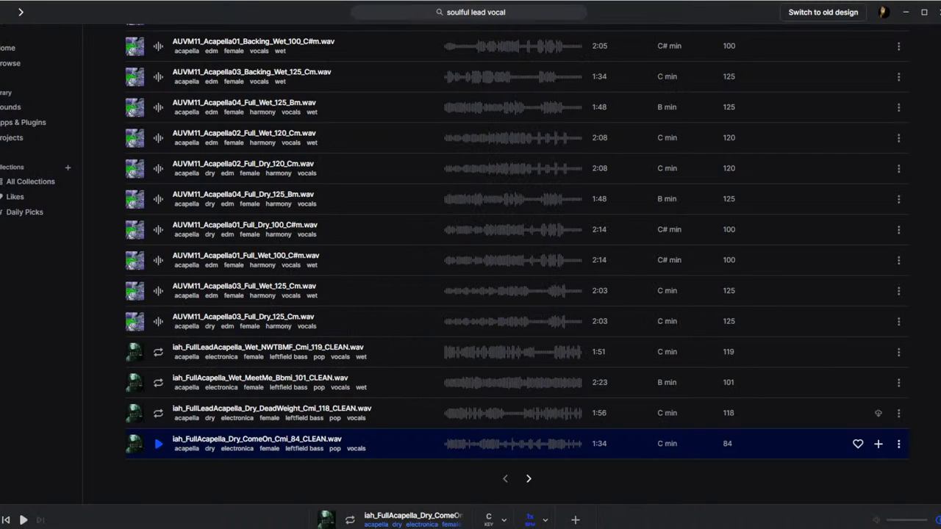
click(527, 479)
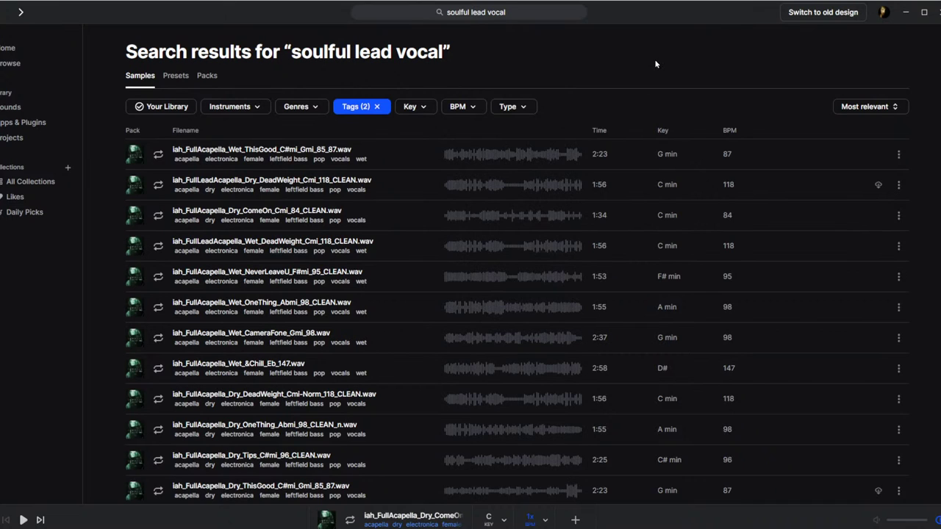
key(Down)
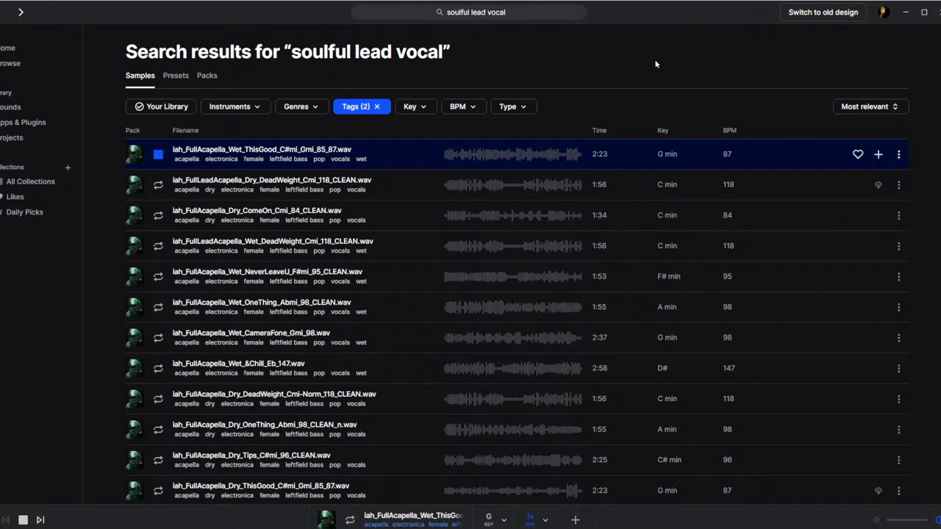
key(Down)
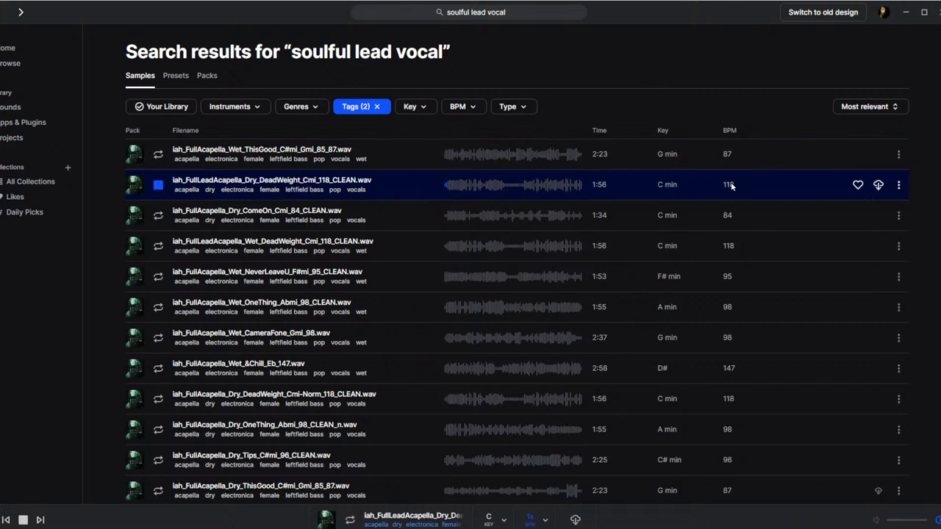
key(space)
Preview iah_FullAcapella_Wet_Tips_C#mi_96_CLEAN.wav further down the page and return to the beginning of the results.
scroll(735, 213, down, 10)
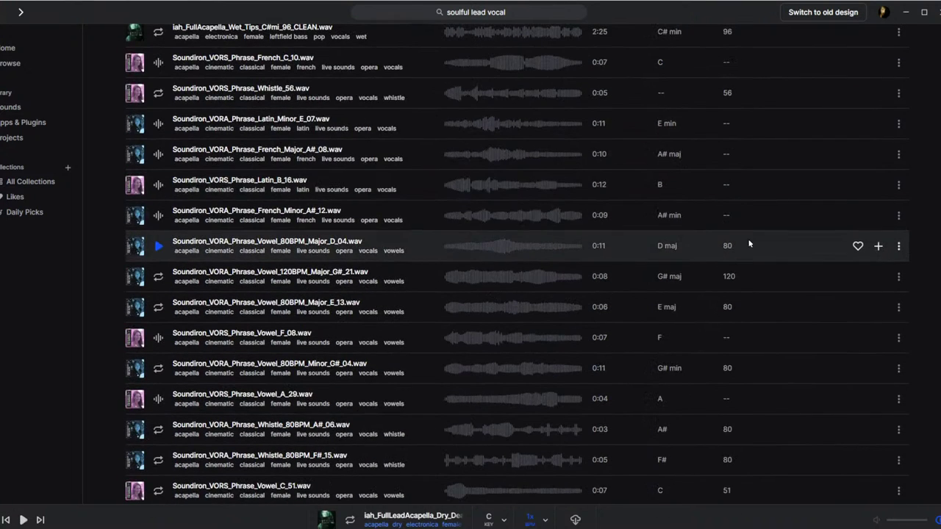
click(725, 33)
scroll(725, 36, up, 1)
scroll(724, 36, up, 1)
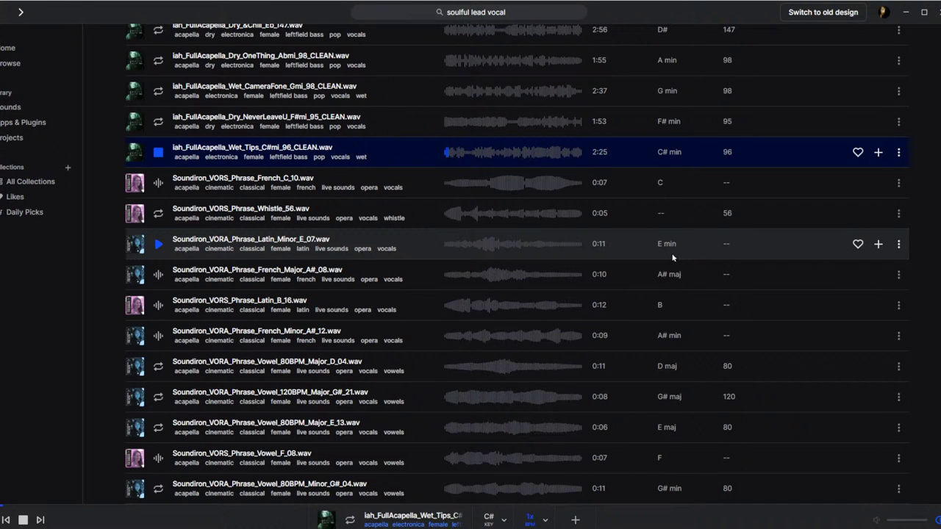
scroll(599, 301, up, 10)
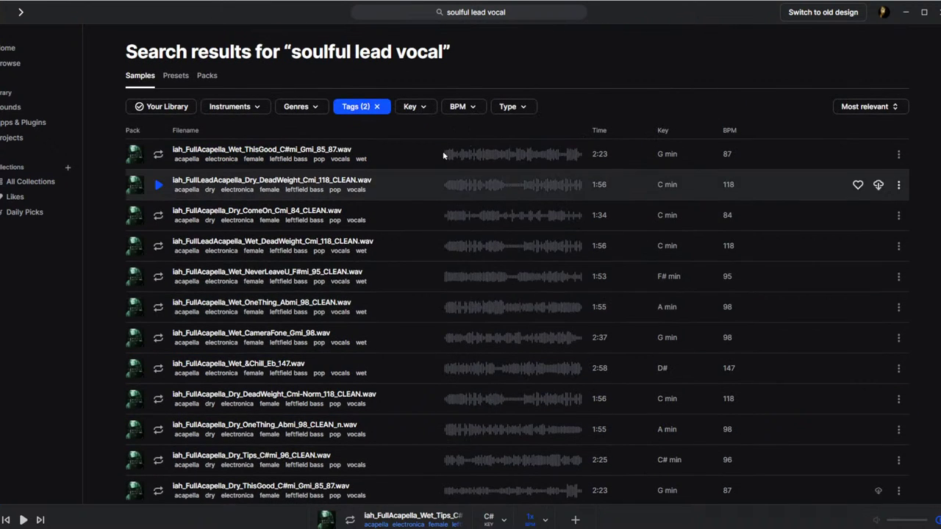
Clear the two tag filters, preview VRB3_Souls_Lead_Vocals_105_Cmin_Dry.wav and stop playback.
click(376, 106)
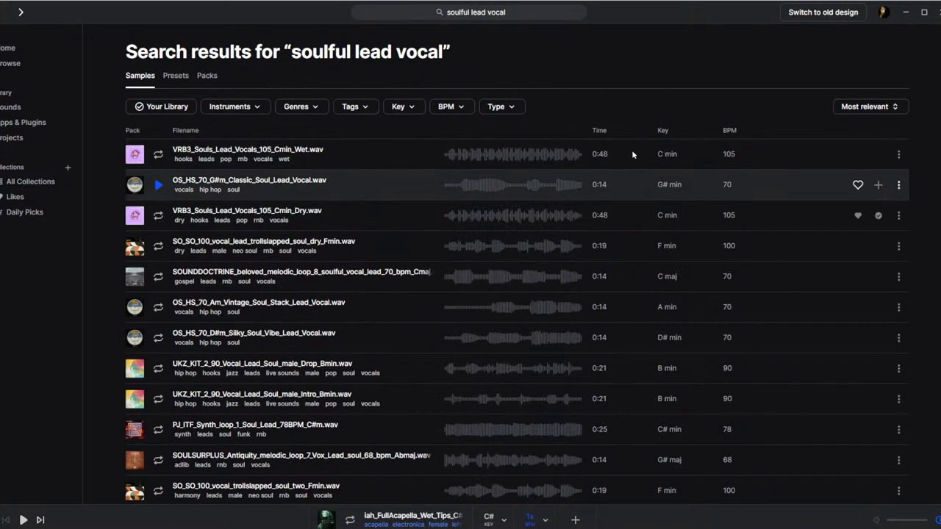
click(159, 217)
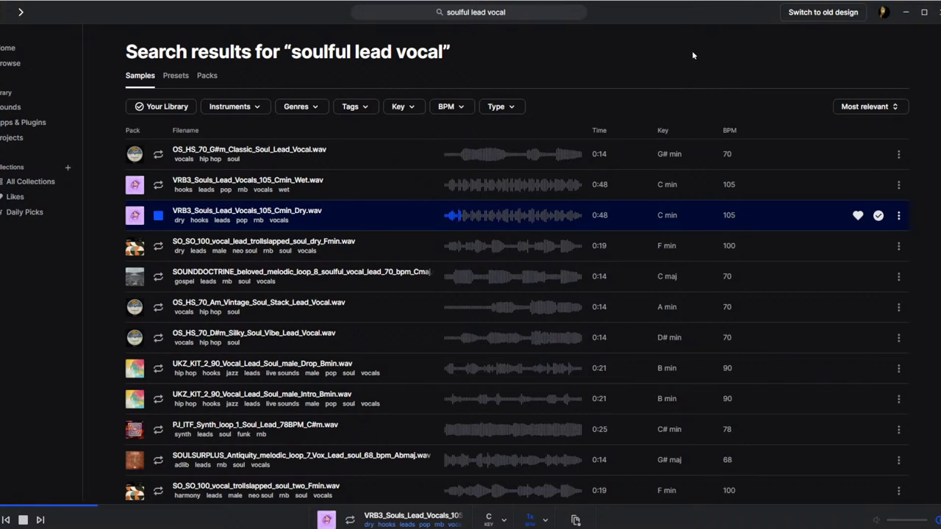
key(space)
Place the VRB3_Souls_Lead_Vocals_105_Cmin_Dry sample on a new Studio One track at bar 1 and audition it.
drag(327, 520, 122, 126)
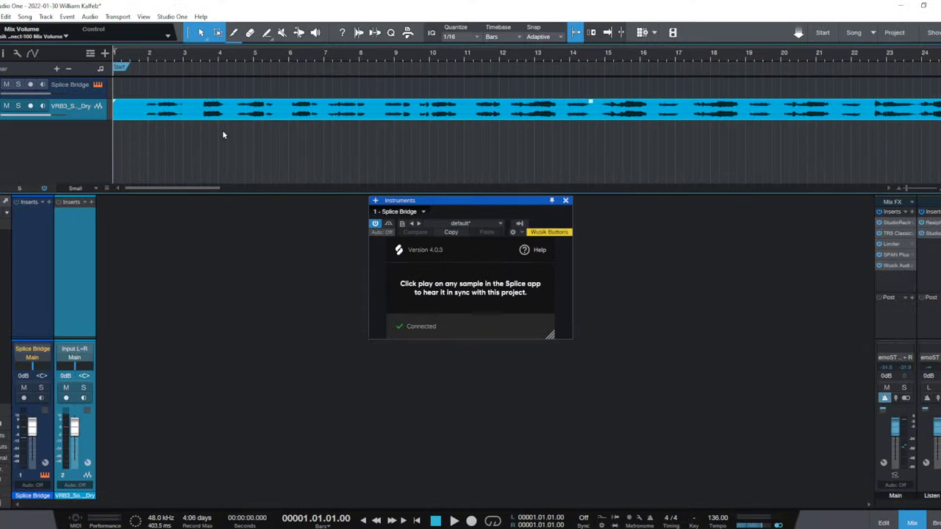
key(space)
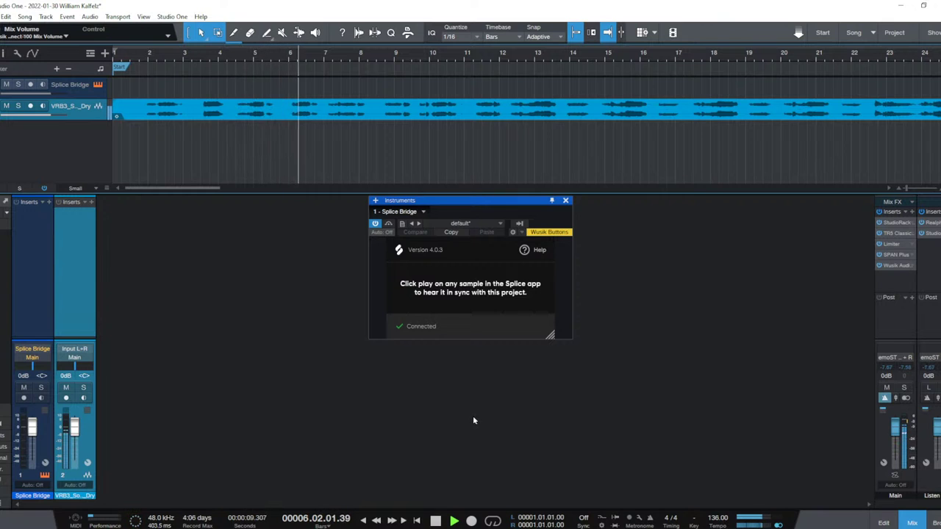
key(space)
Set the vocal event's file tempo to 105 and play the time-stretched clip.
right_click(495, 112)
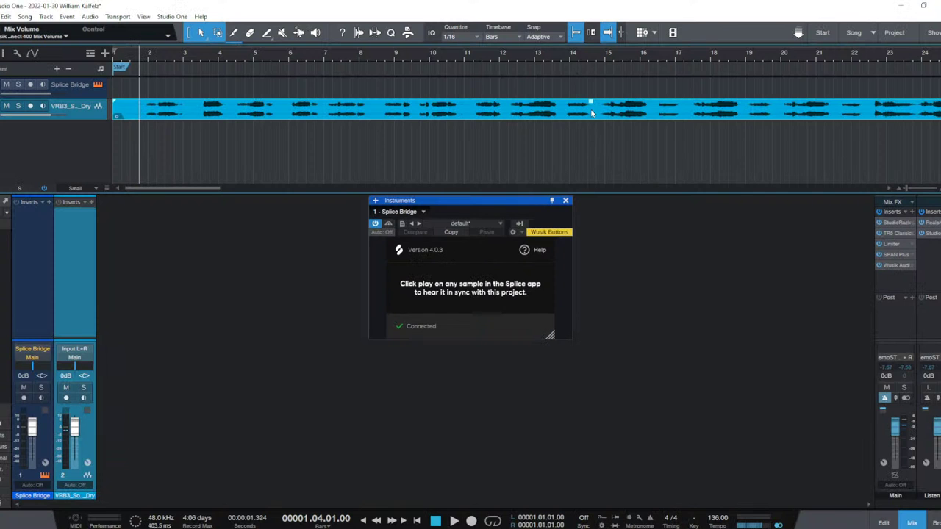
right_click(592, 112)
click(664, 121)
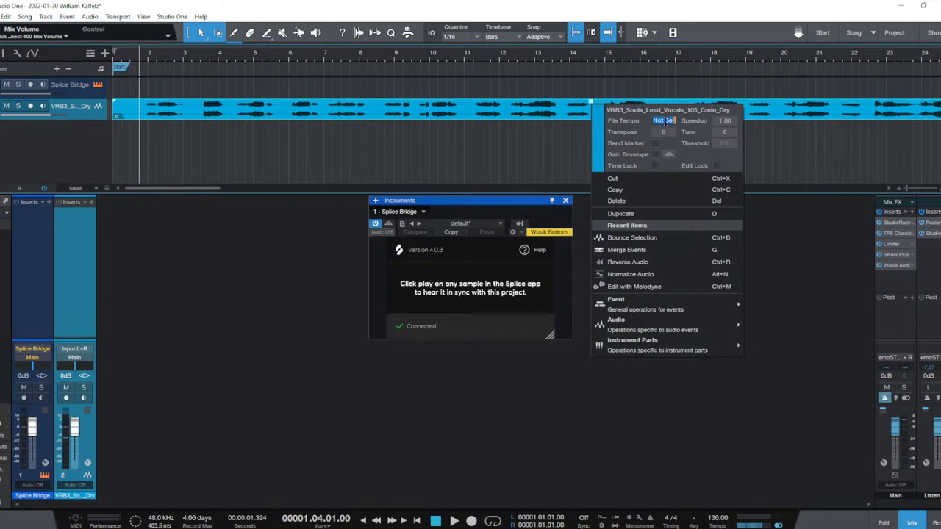
text(105)
key(Return)
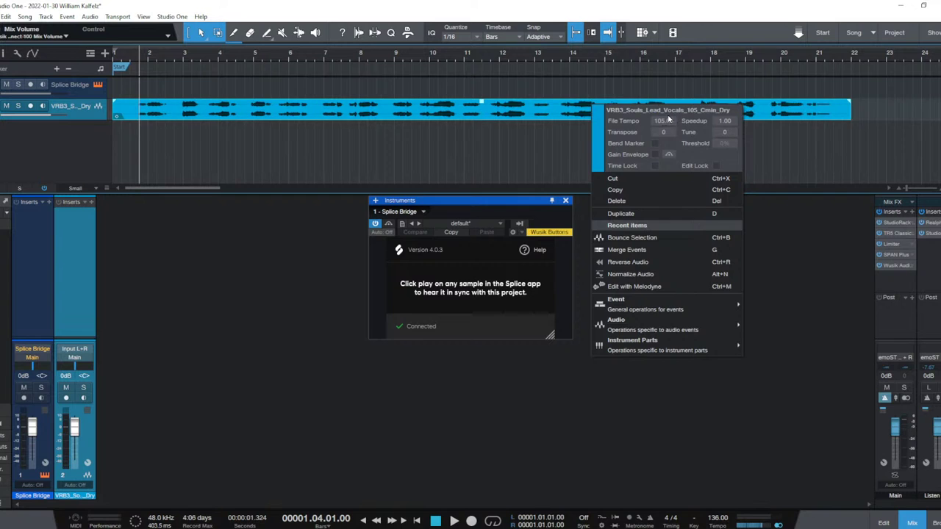
click(623, 6)
key(space)
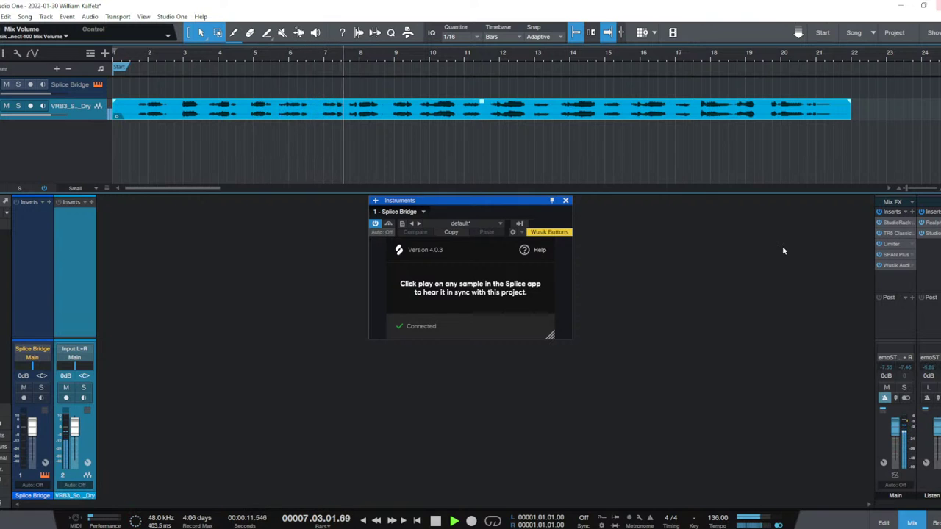
Close the Splice Bridge instrument window, stop playback and save the song.
click(566, 201)
key(space)
key(ctrl+s)
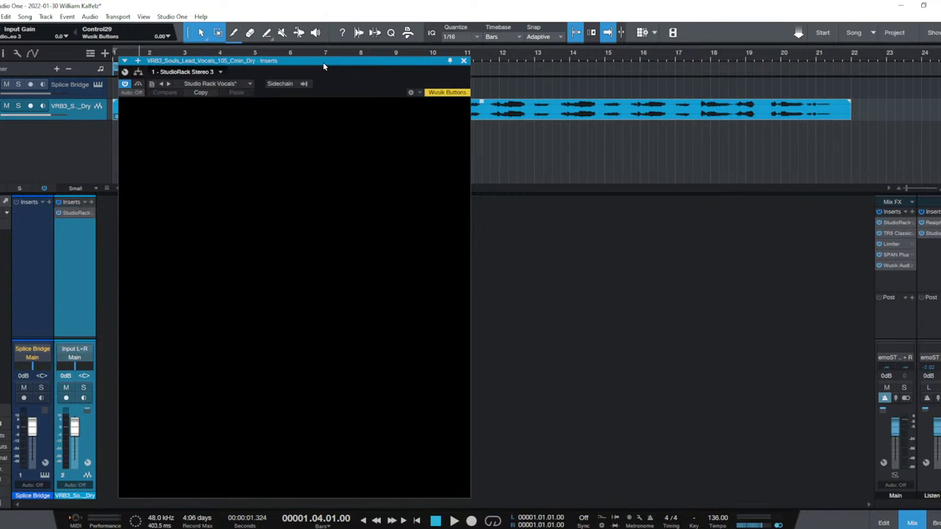
Move the vocal track's StudioRack window clear of the mixer channels and remove X-Noise from its first slot.
drag(322, 61, 534, 50)
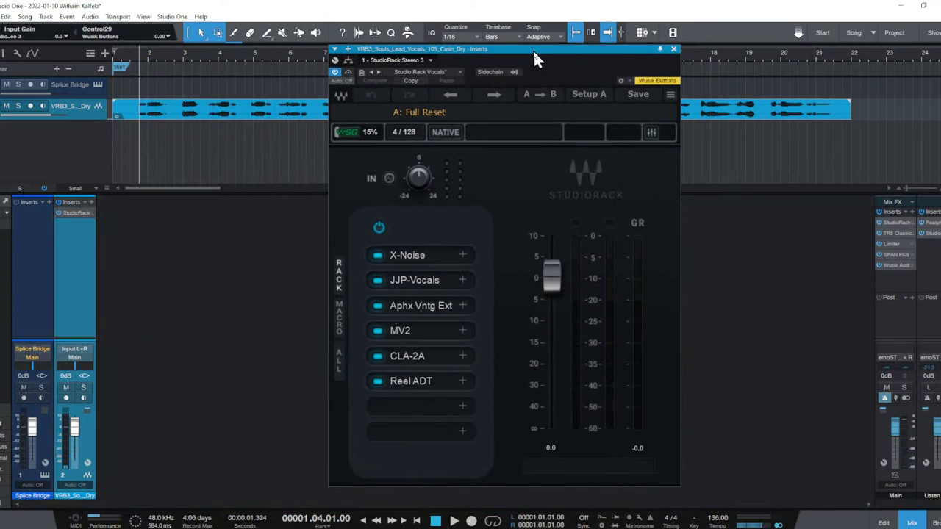
click(462, 255)
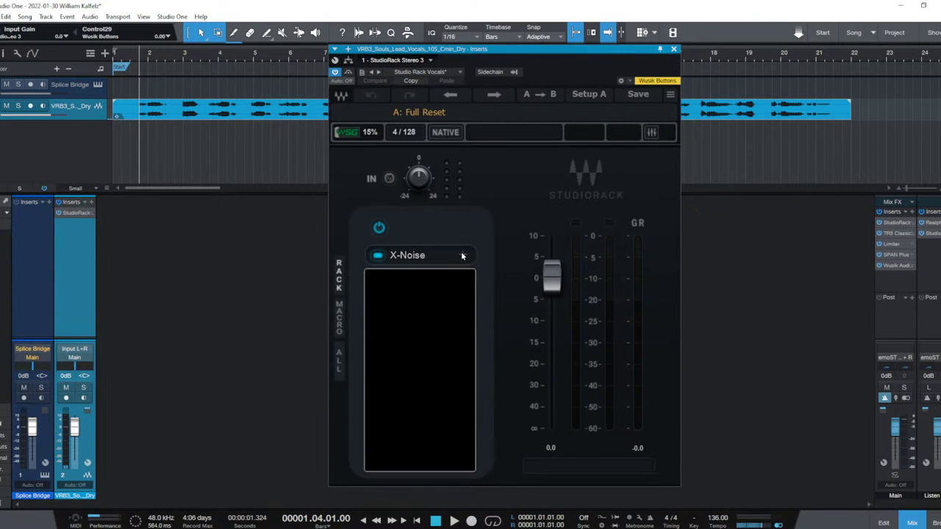
click(430, 301)
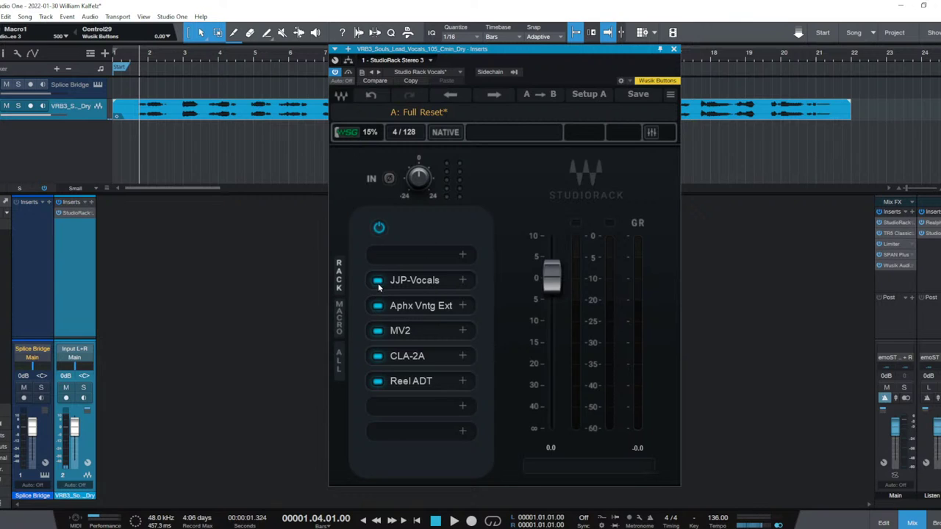
Turn off the Aphx Vntg Ext, MV2, CLA-2A and Reel ADT slots, and switch all StudioRack instances to SG processing.
click(377, 306)
click(378, 360)
click(378, 382)
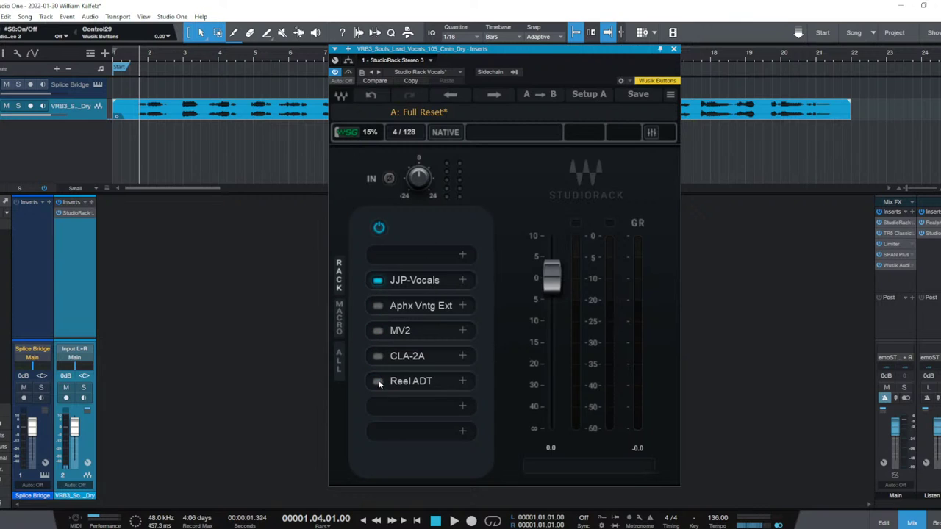
click(448, 134)
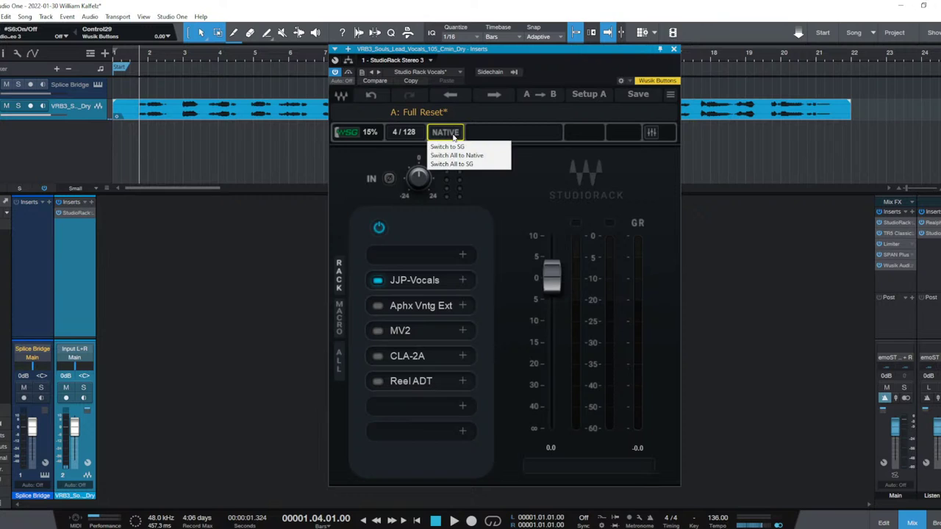
click(476, 164)
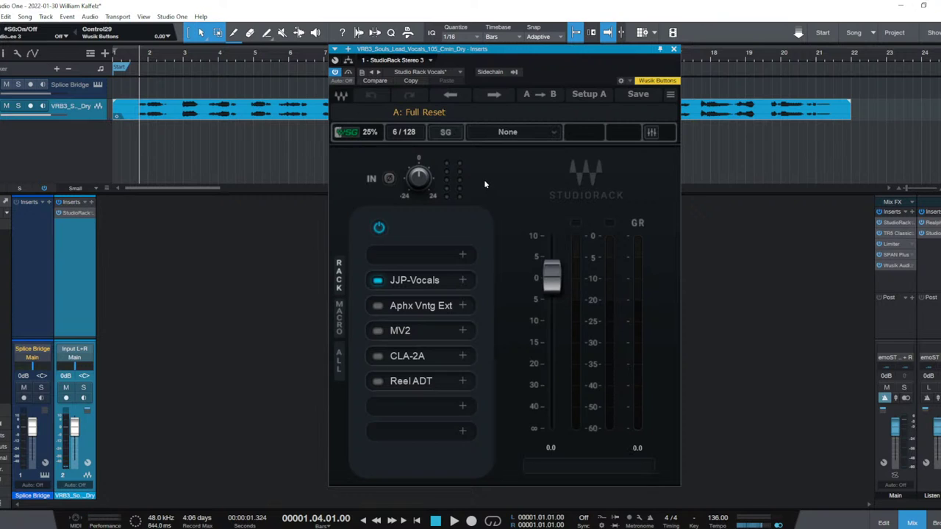
Compare the vocal with JJP-Vocals on and off during playback, leaving it on and stopping playback.
key(space)
key(space)
key(space)
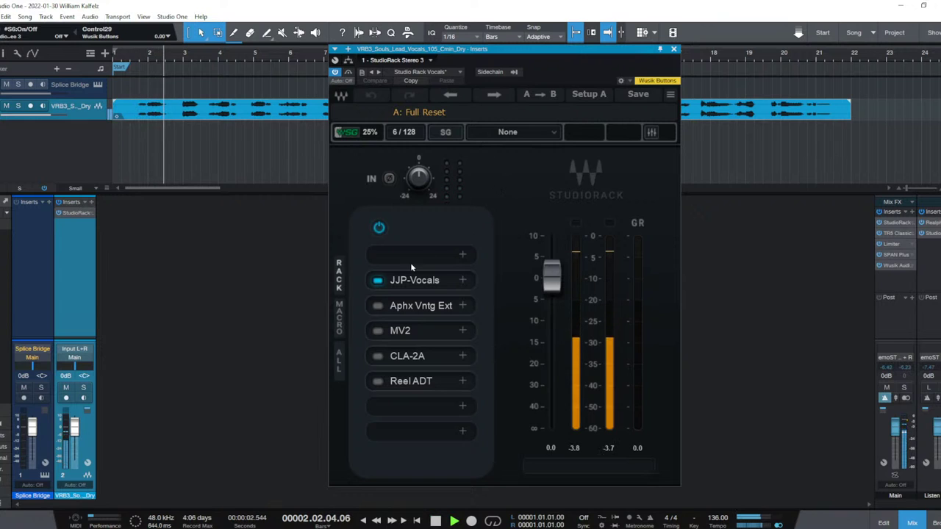
key(space)
click(376, 280)
key(space)
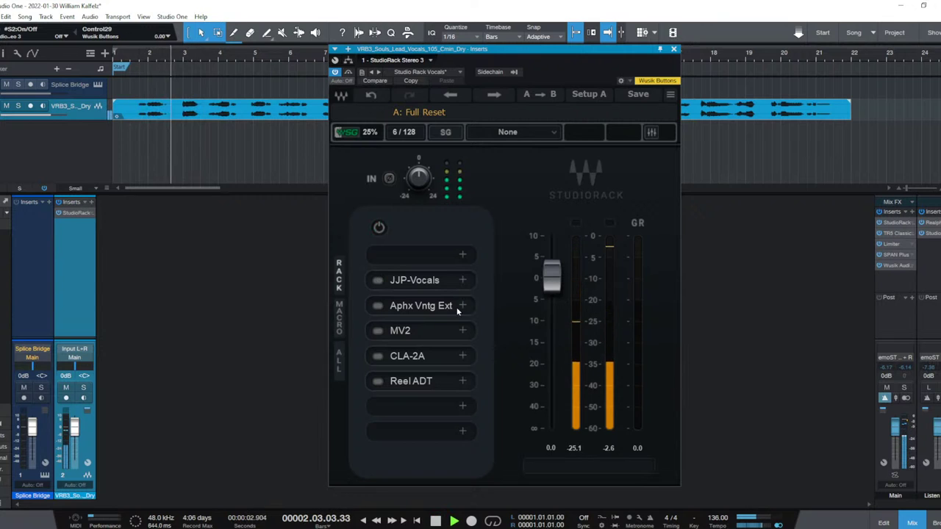
key(space)
click(377, 282)
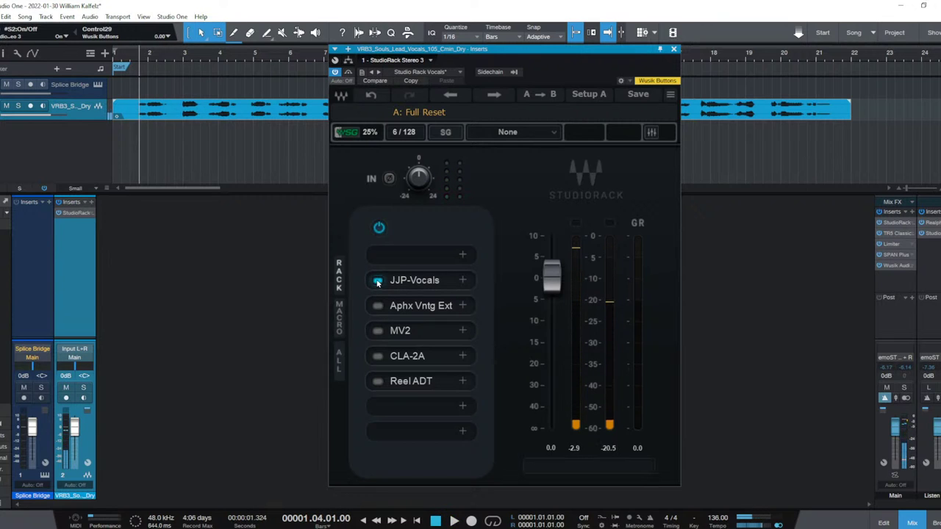
key(space)
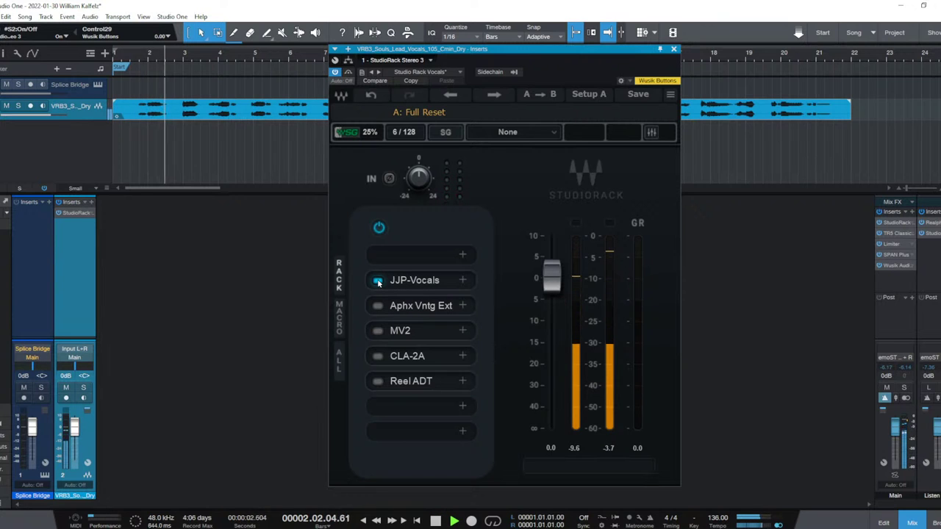
click(377, 281)
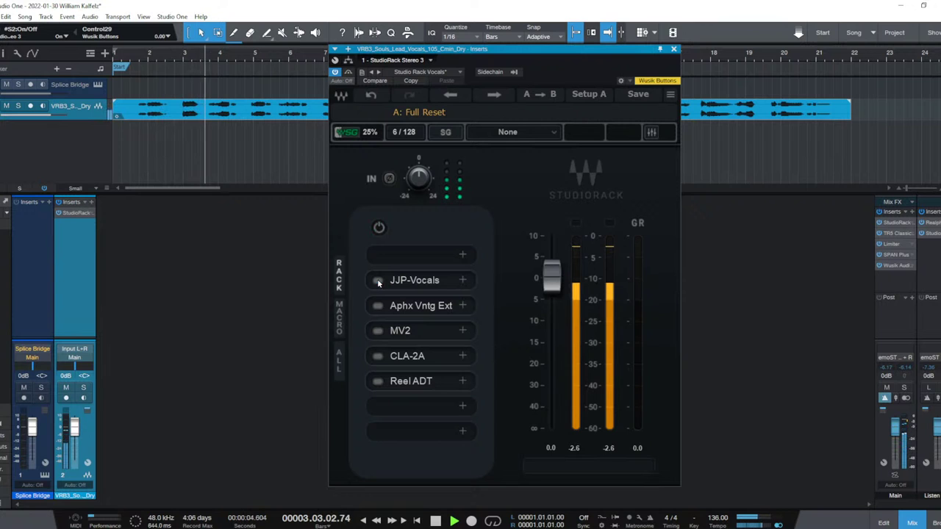
click(377, 282)
key(space)
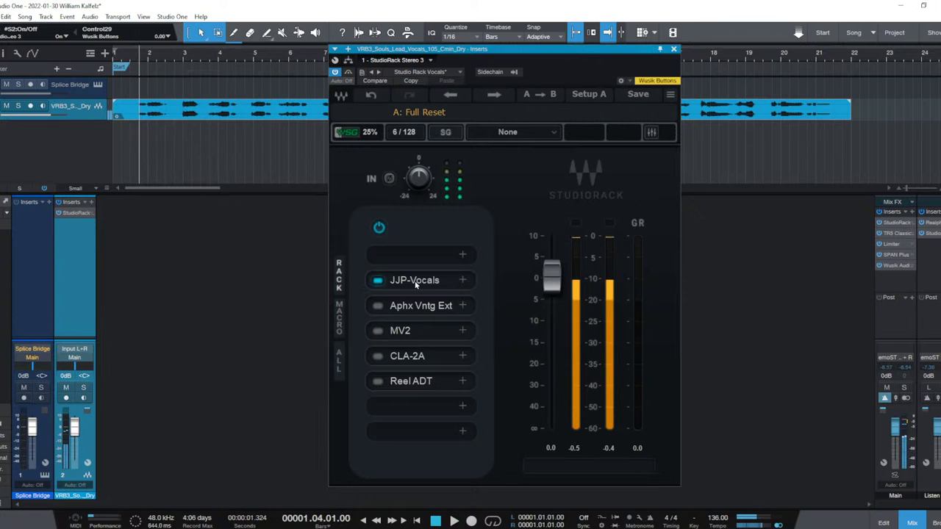
Set the JJP-Vocals voice type to Female, audition the vocal, and close the plug-in window.
click(430, 281)
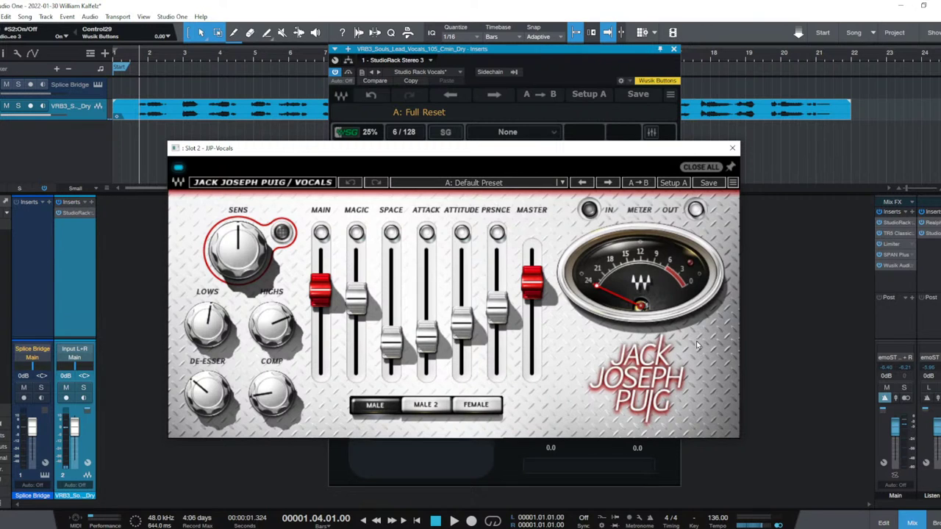
click(485, 408)
key(space)
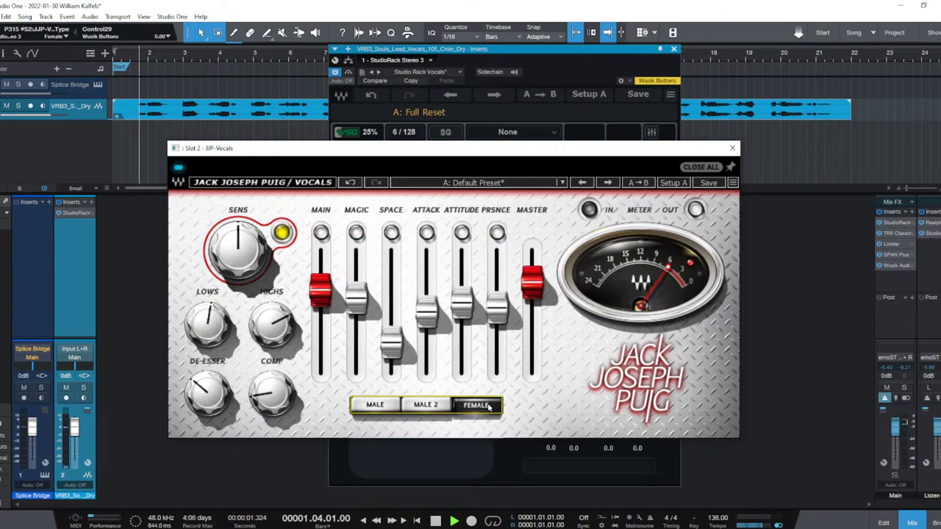
click(733, 150)
key(space)
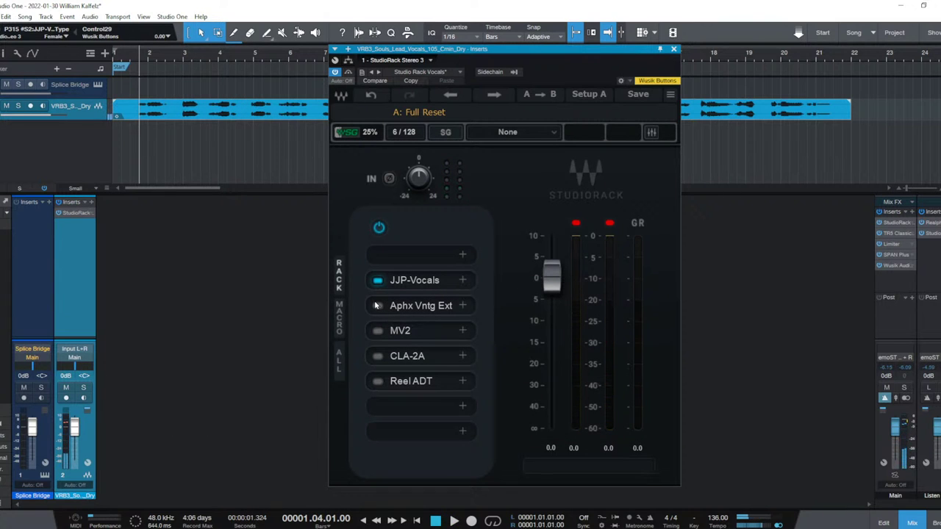
Turn on the Aphex Vintage Exciter, play the vocal through it, and close its plug-in window.
click(402, 306)
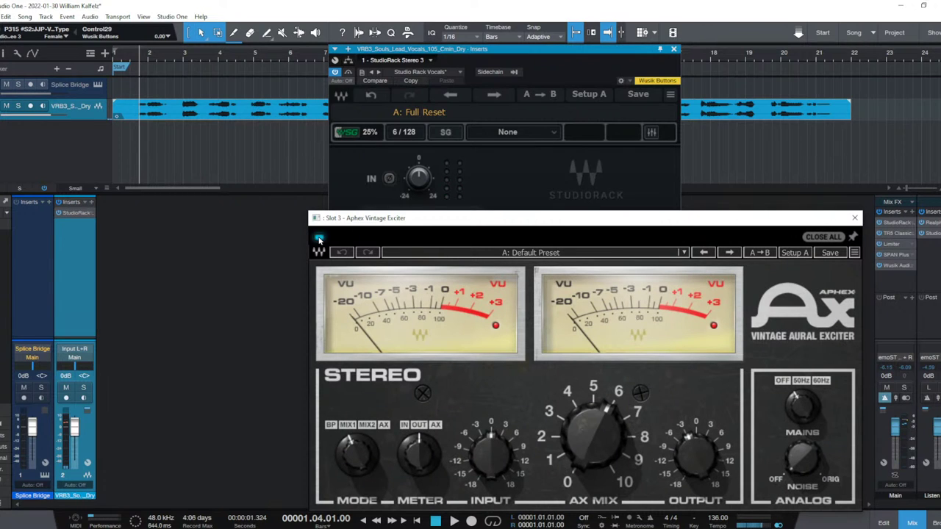
key(space)
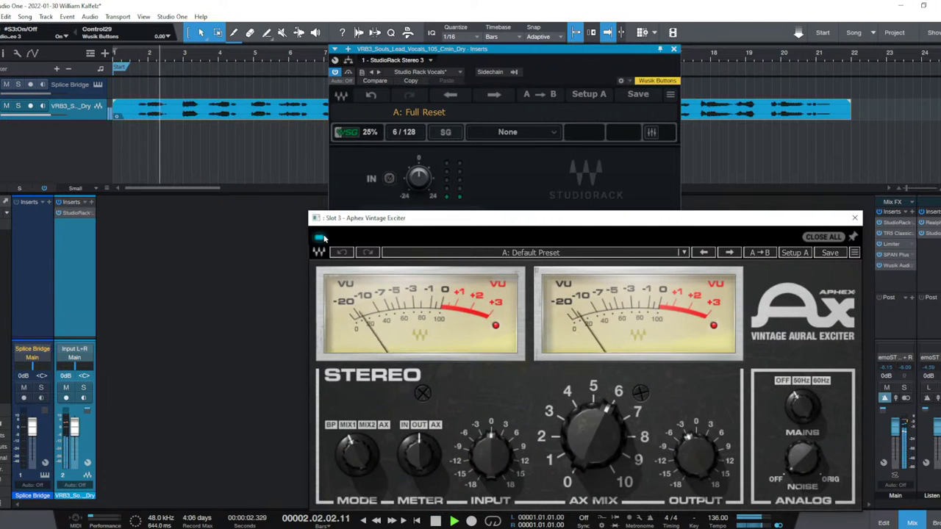
click(854, 217)
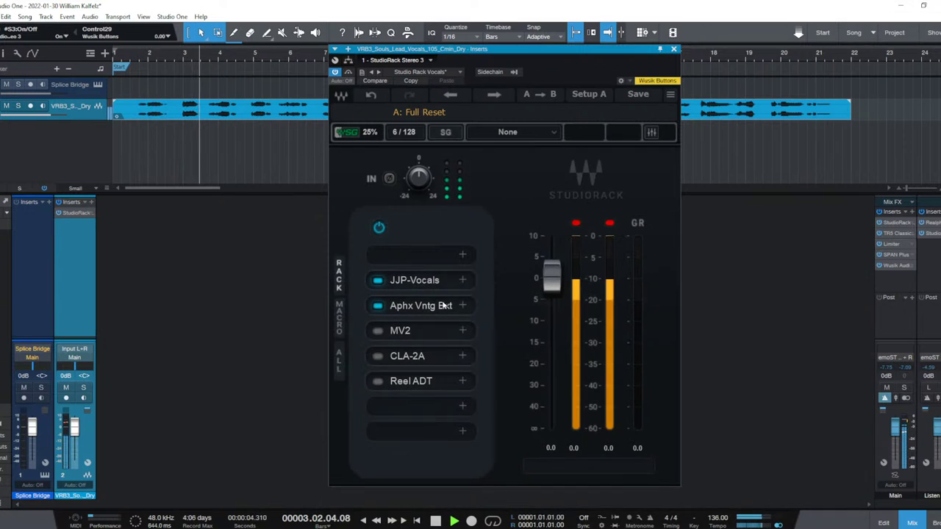
Stop playback, turn on the MV2 slot, review its settings, and close its plug-in window.
key(space)
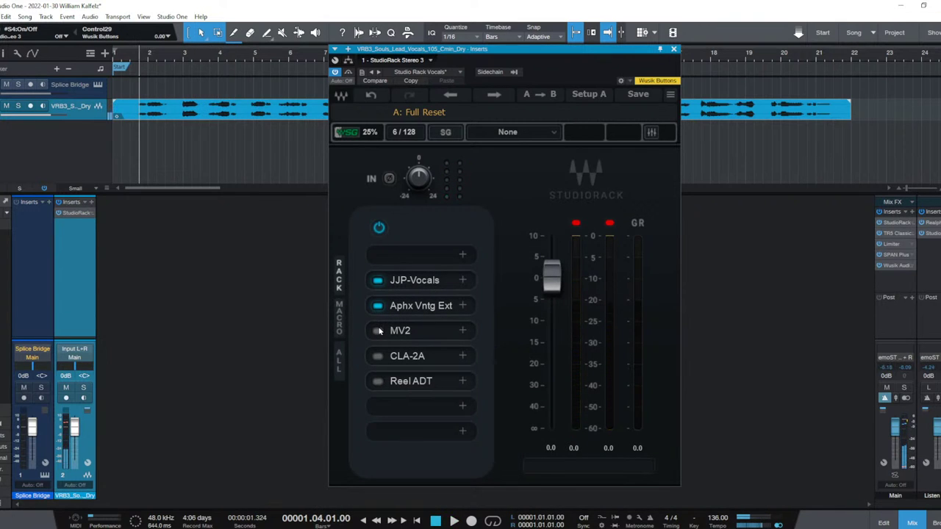
click(438, 336)
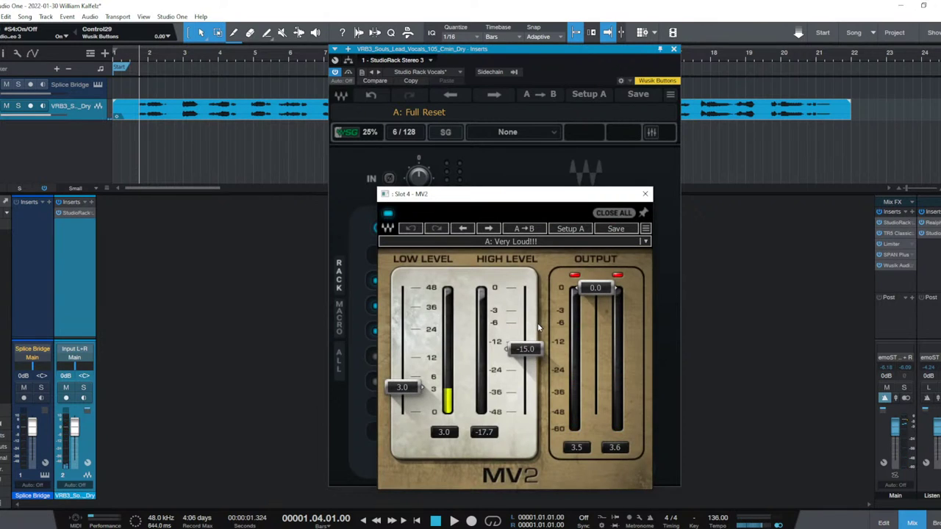
click(643, 196)
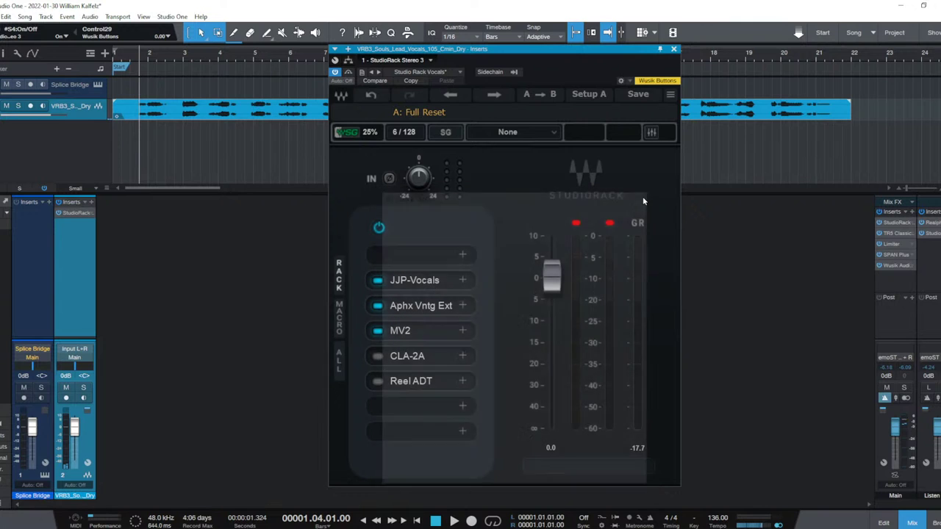
Play the vocal through MV2, moving the StudioRack window clear of the tracks and replaying from around bar 10.
key(space)
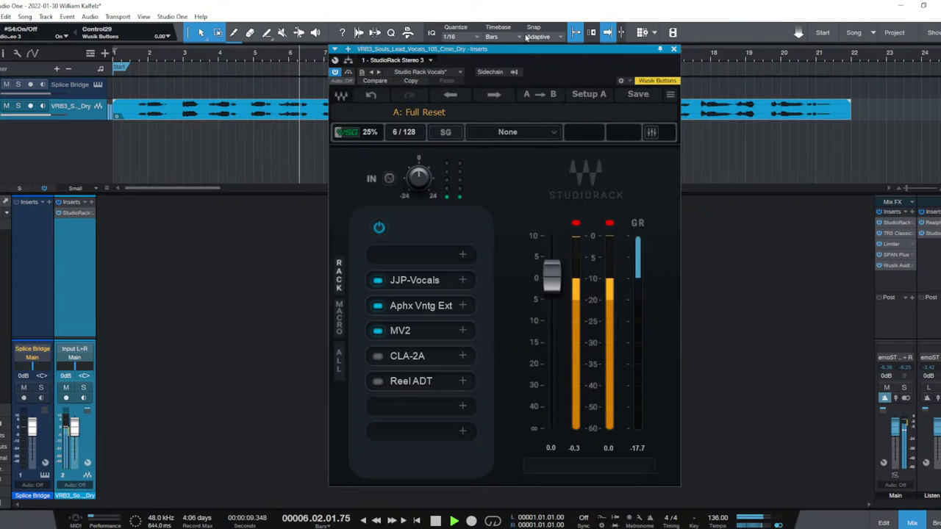
drag(527, 50, 607, 141)
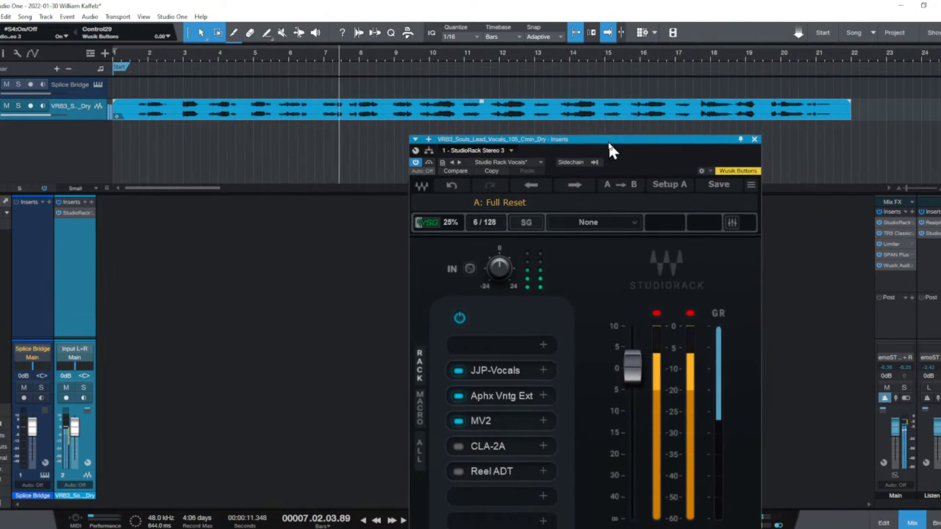
key(space)
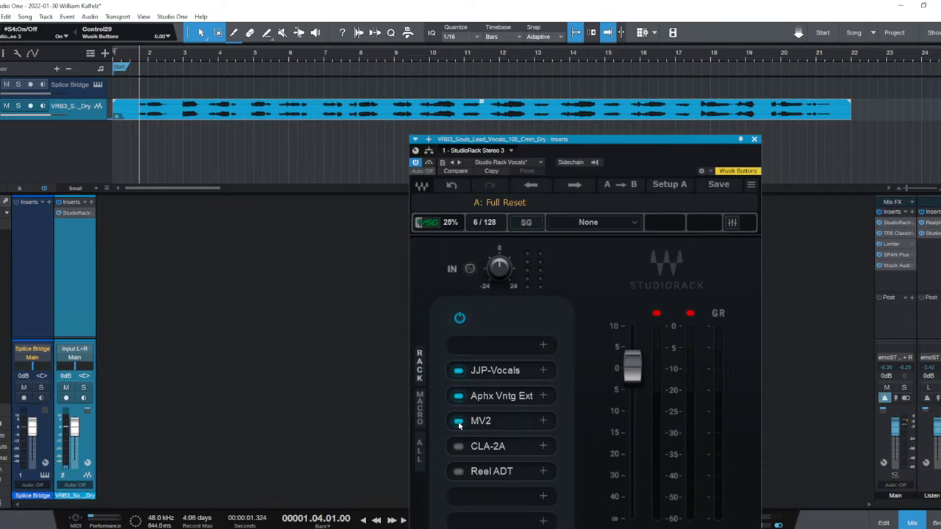
click(446, 55)
key(space)
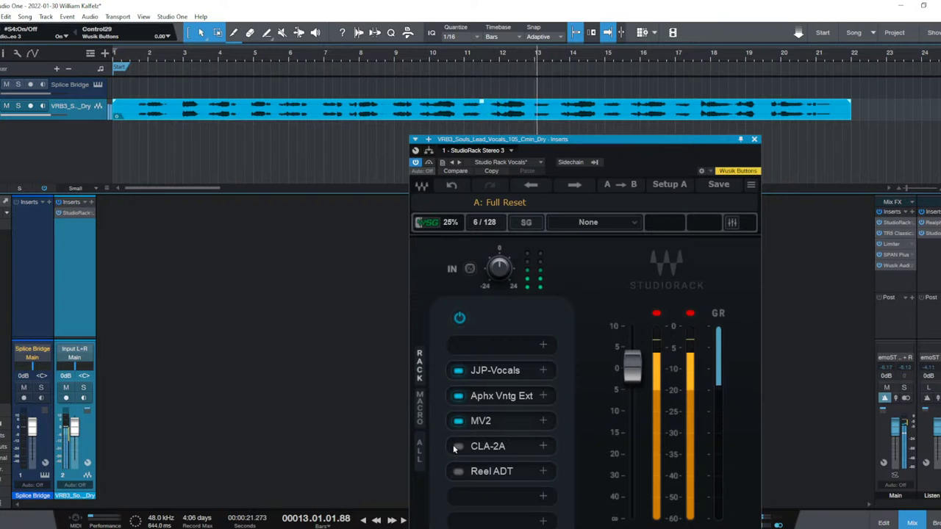
key(space)
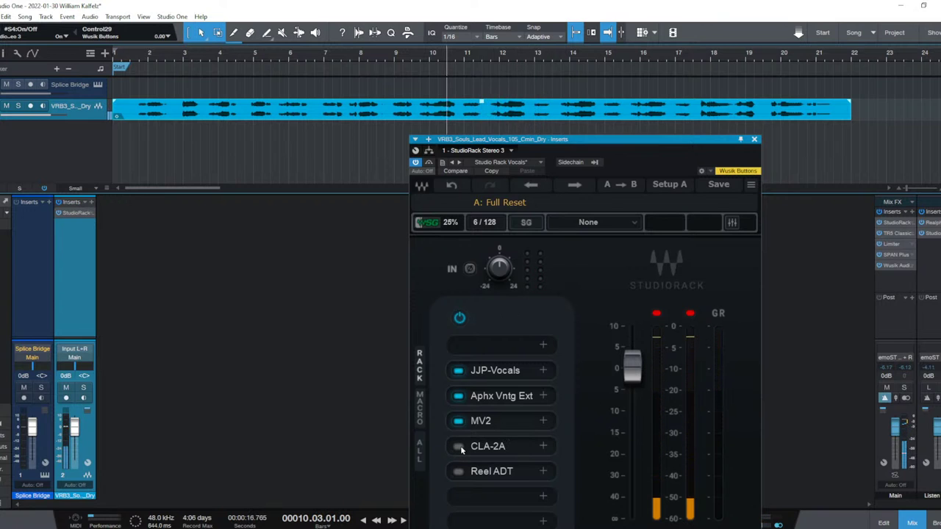
Turn on the CLA-2A slot, audition the vocal through it from near the start, and close its plug-in window.
click(458, 446)
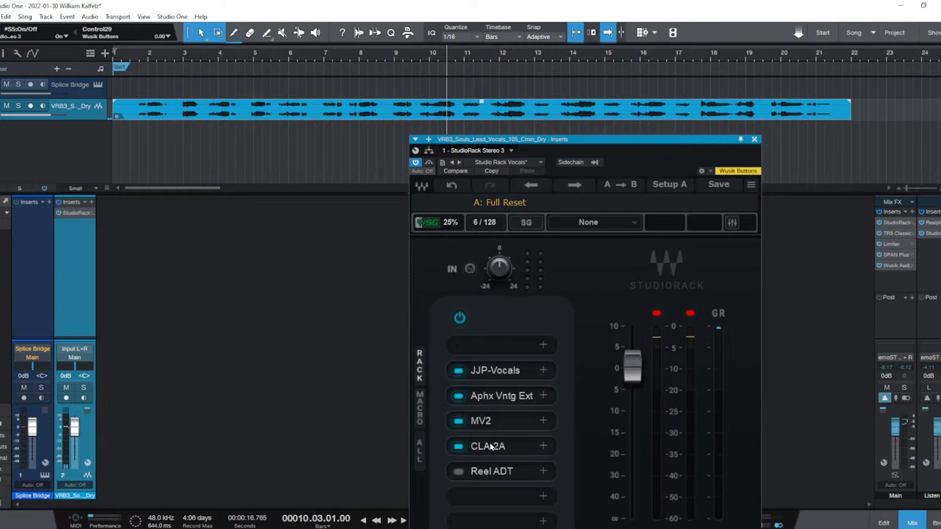
click(496, 446)
key(space)
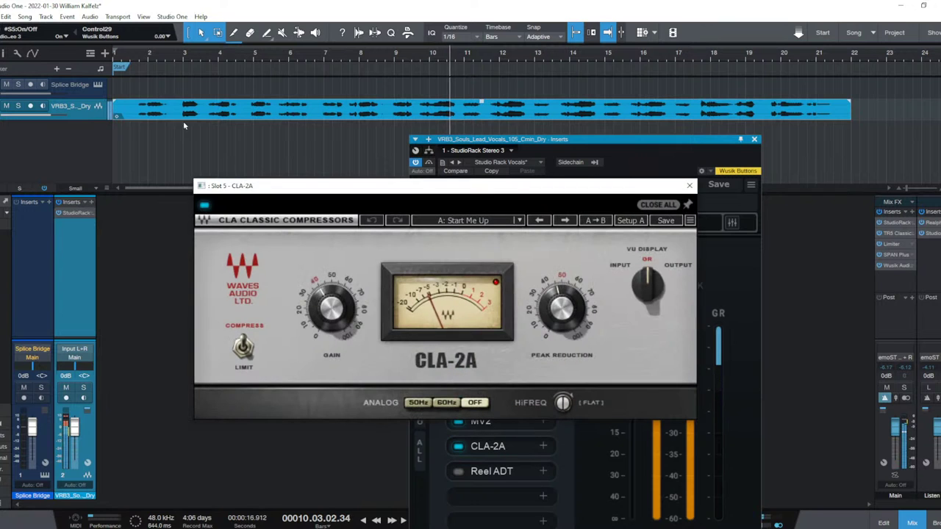
click(128, 55)
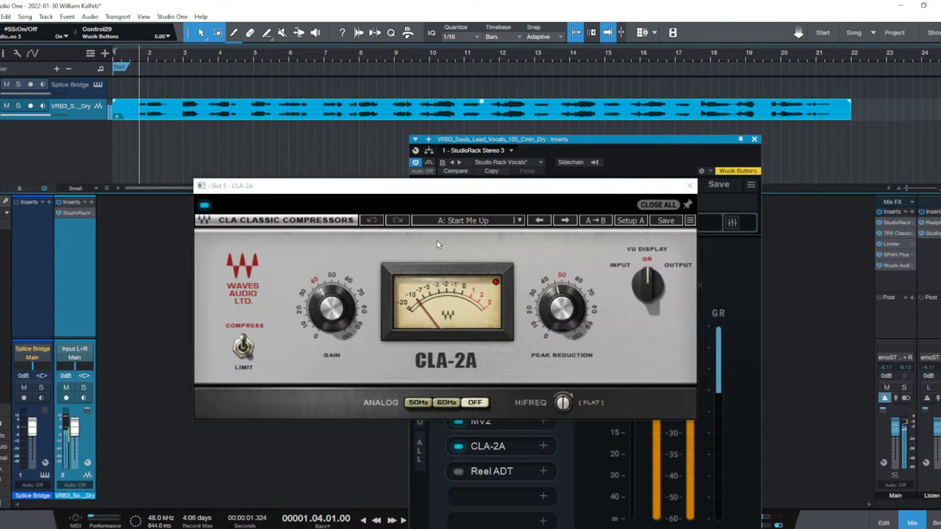
key(space)
click(689, 187)
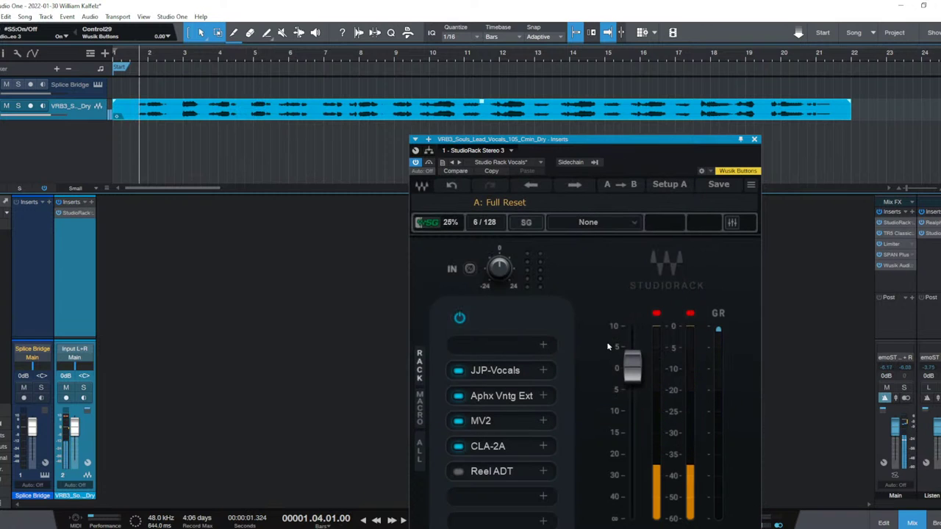
Insert a Gate on the vocal channel, place it before StudioRack, and set its reduction range to -72 dB.
click(92, 203)
text(gate)
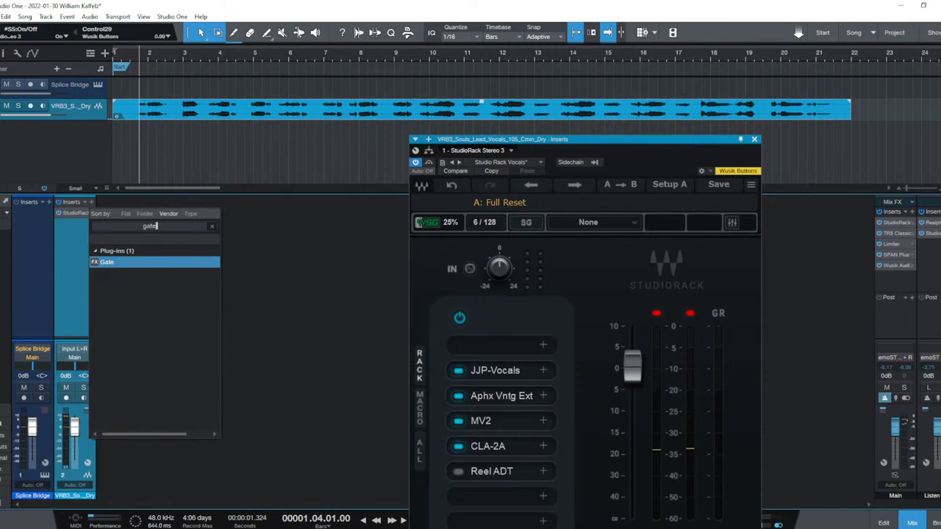
key(Return)
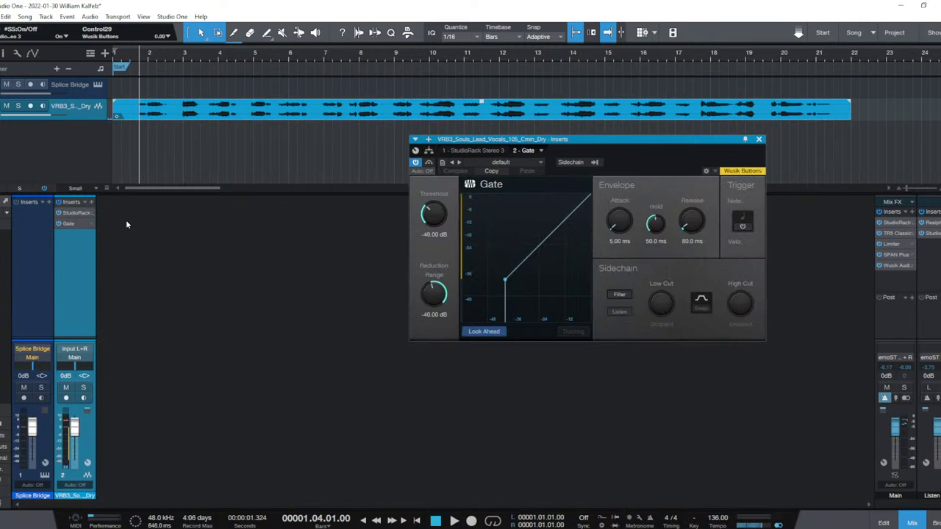
drag(71, 221, 70, 211)
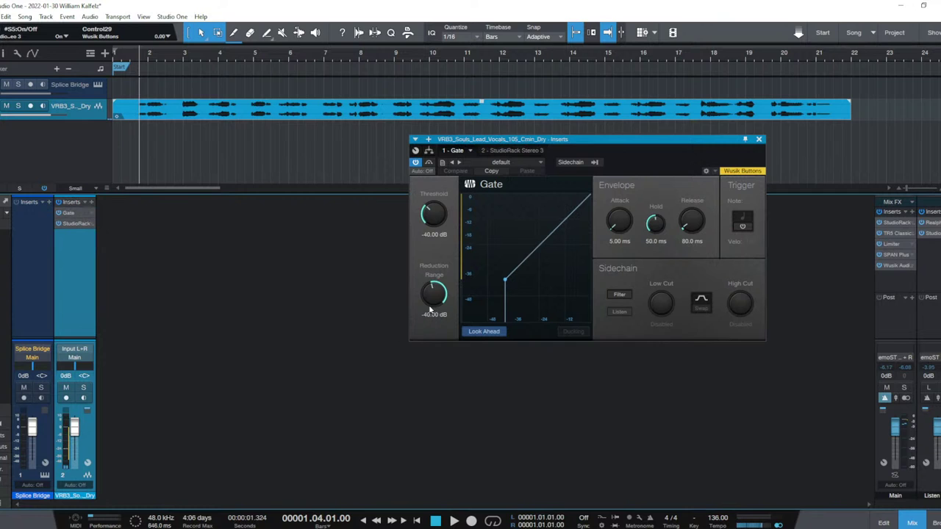
drag(430, 310, 443, 269)
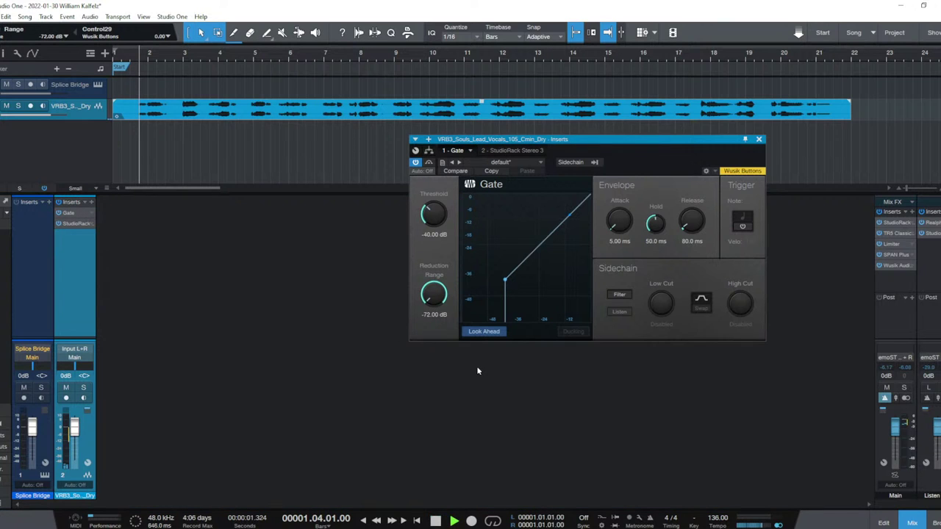
Audition the vocal through the Gate, close its plug-in window, and stop playback.
key(space)
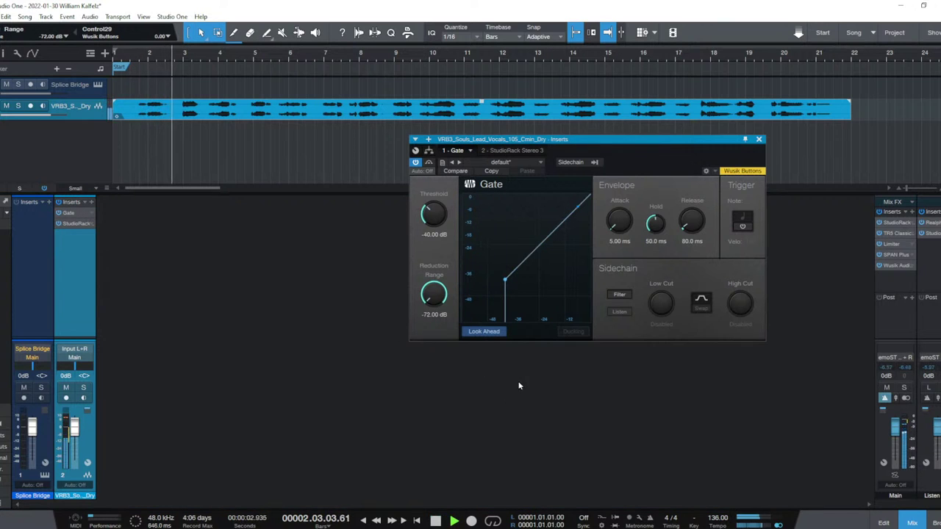
key(space)
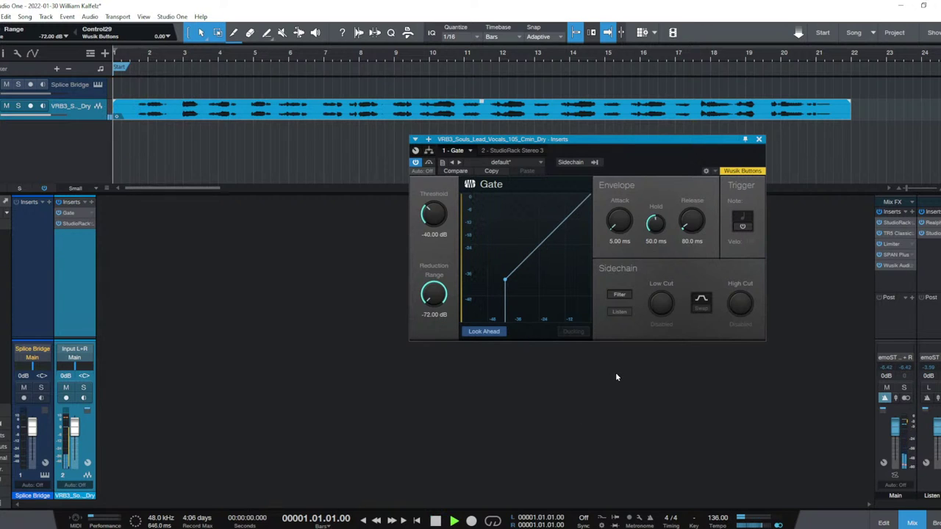
key(space)
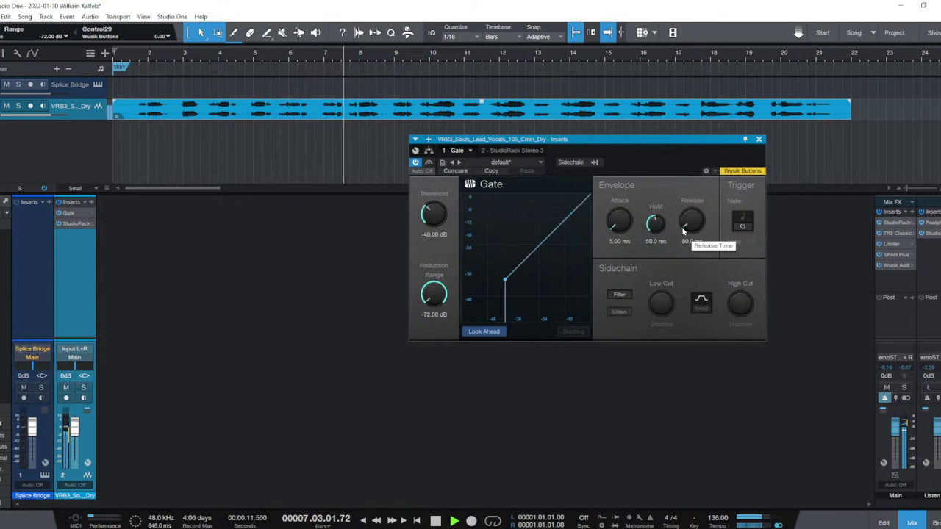
click(758, 139)
key(space)
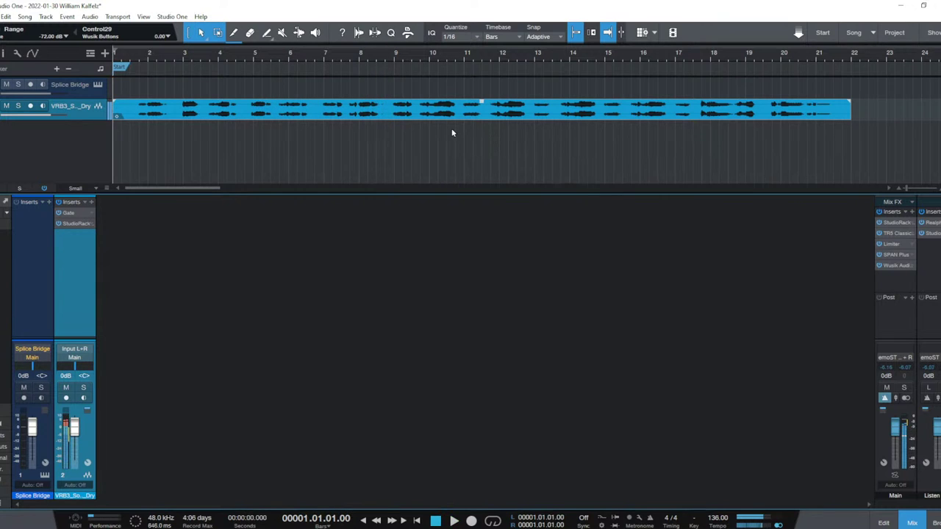
Turn on the Reel ADT slot in the vocal's StudioRack, audition the doubling effect, and close its plug-in window.
click(75, 223)
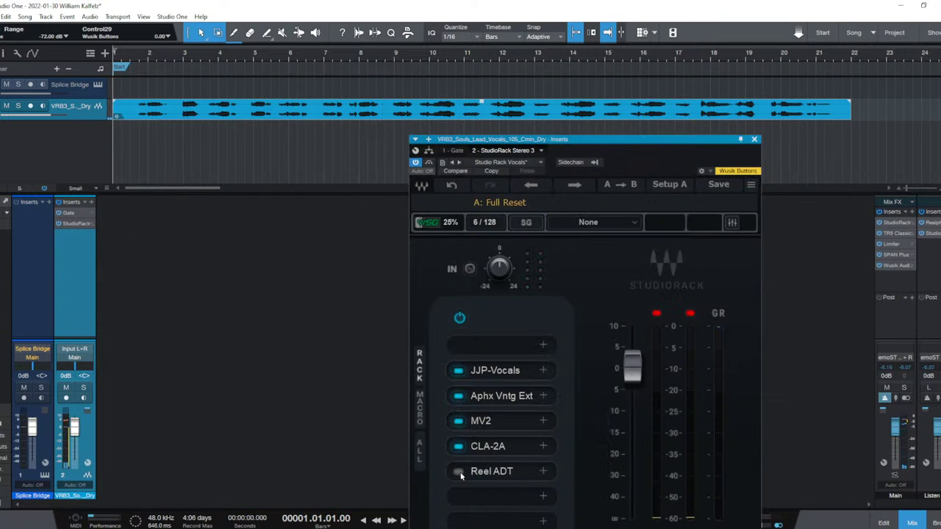
click(491, 471)
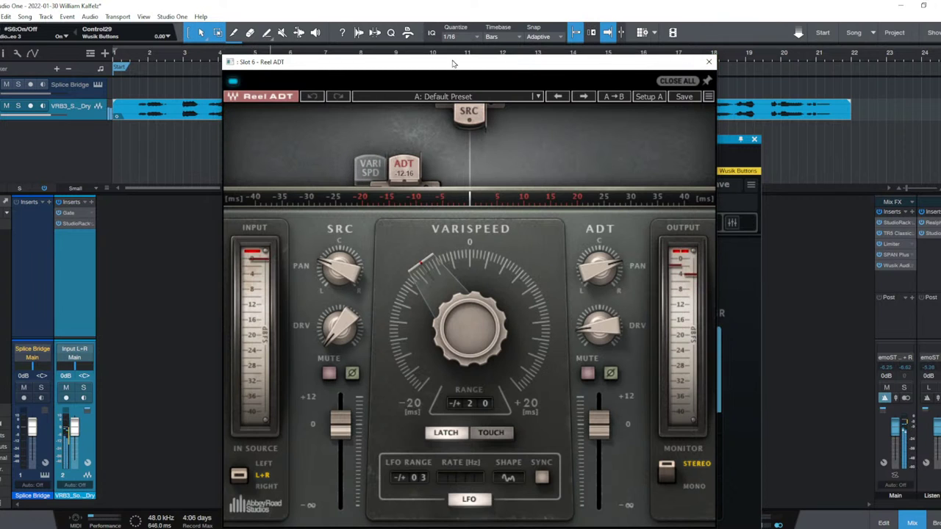
drag(436, 72, 532, 66)
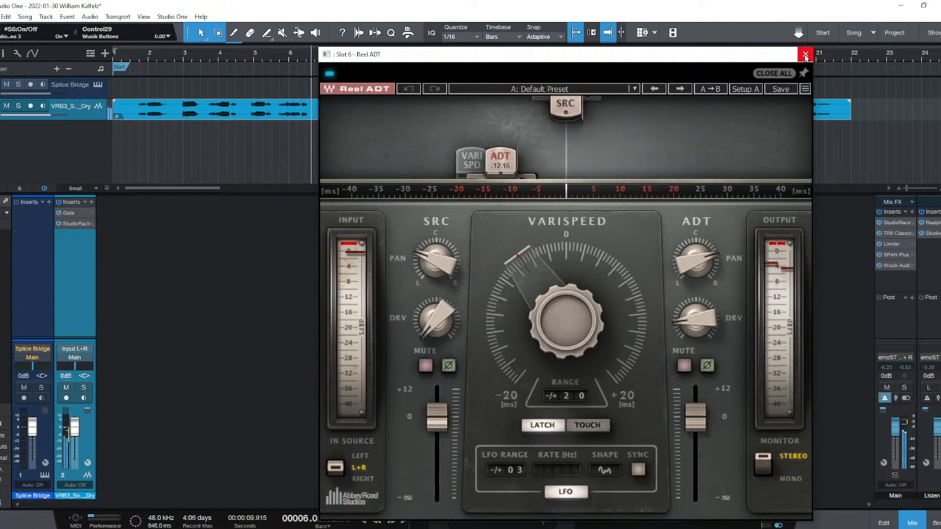
click(804, 54)
key(space)
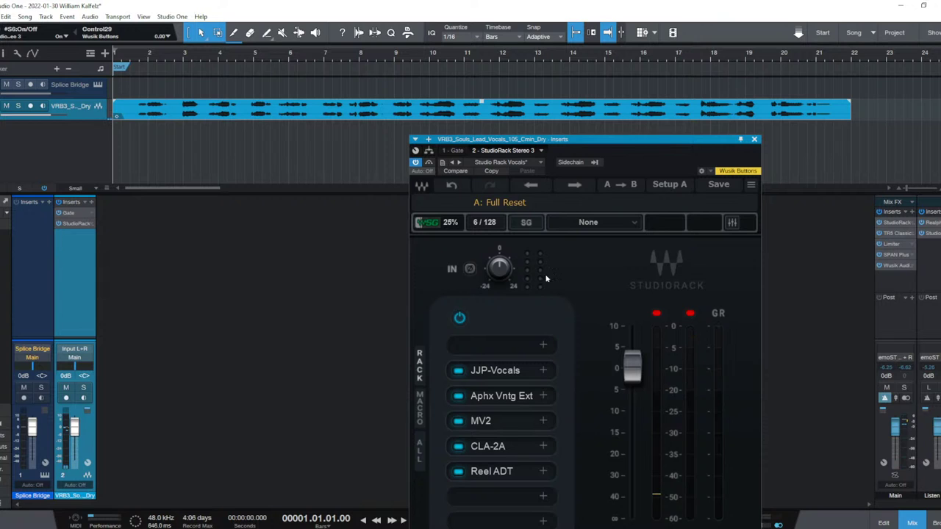
Lower the vocal clip's gain slightly and turn off Aphx Vntg Ext, MV2, CLA-2A and Reel ADT during playback.
drag(482, 103, 481, 105)
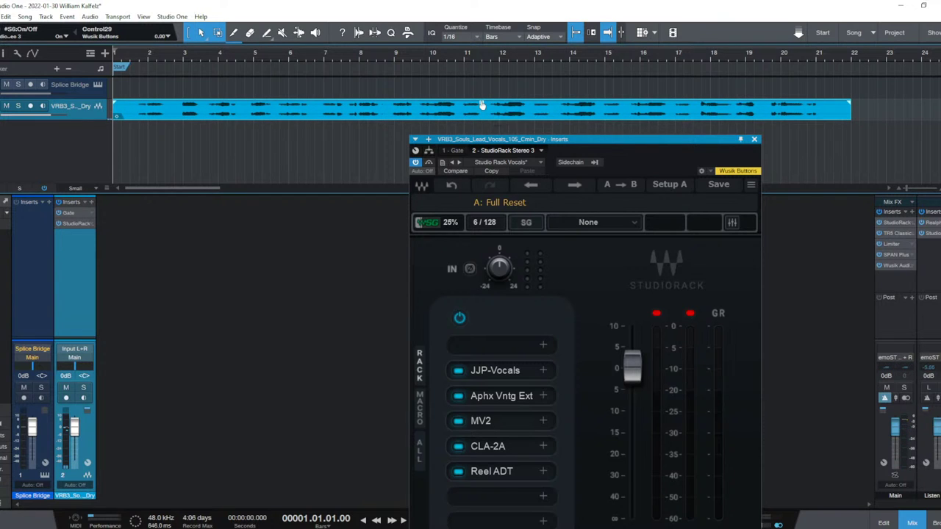
key(space)
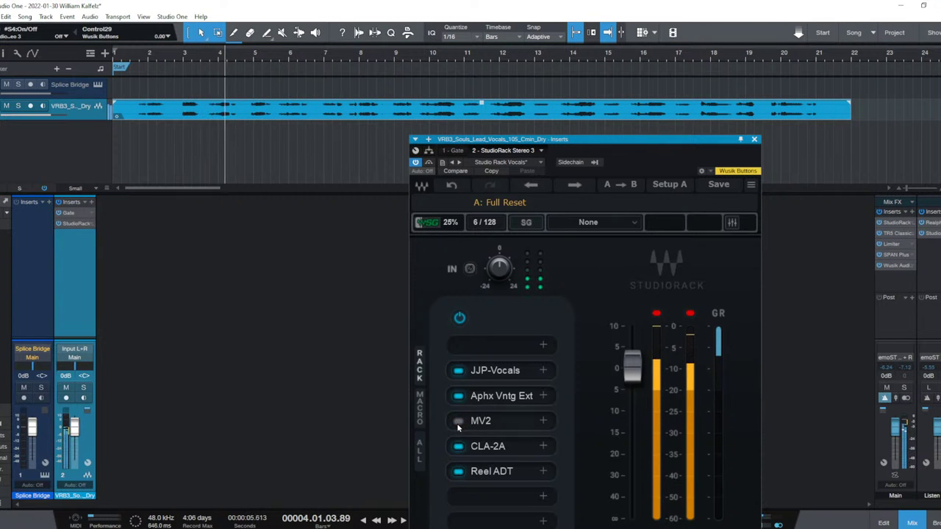
click(458, 396)
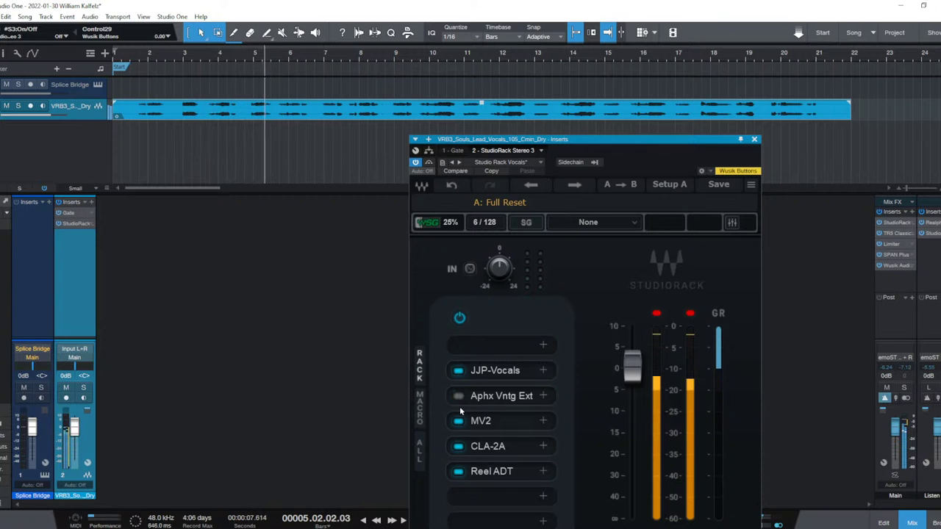
click(458, 420)
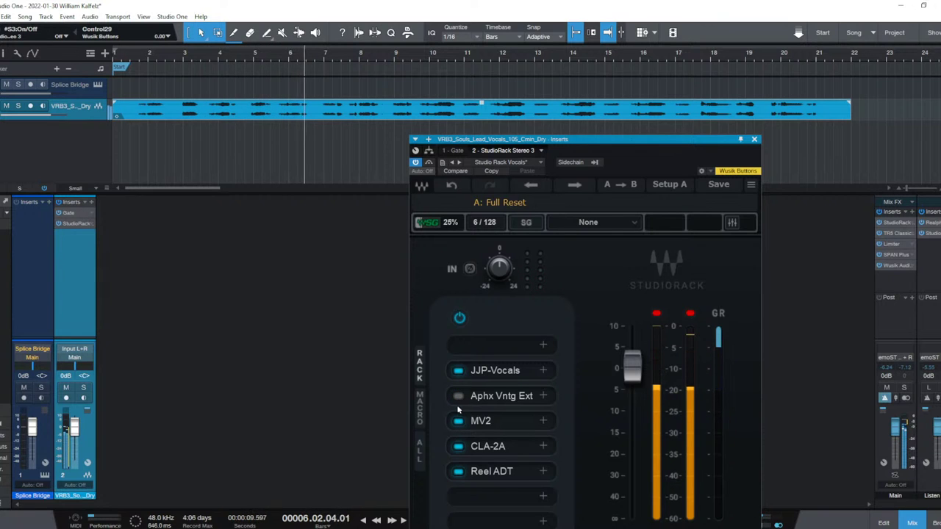
click(458, 446)
click(459, 471)
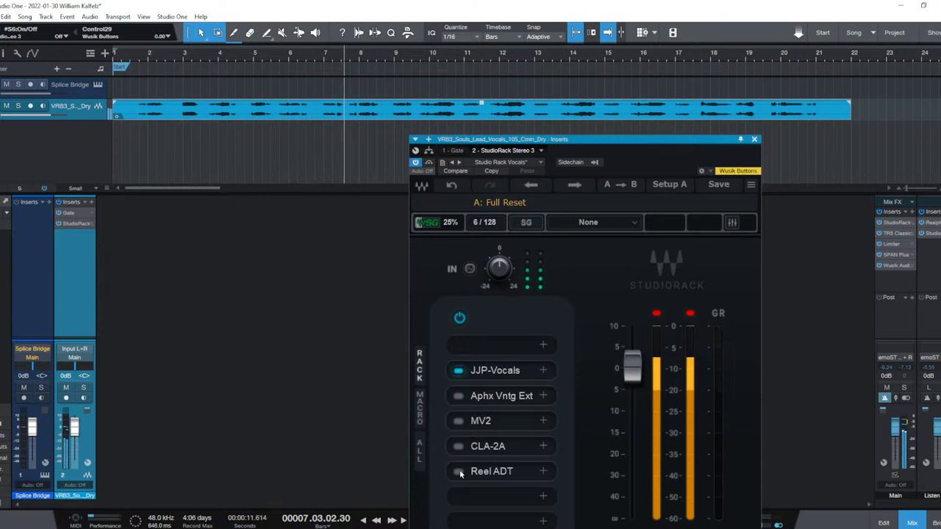
Turn MV2, CLA-2A and Aphx Vntg Ext back on during playback, and review the Reel ADT settings with it left off.
click(458, 421)
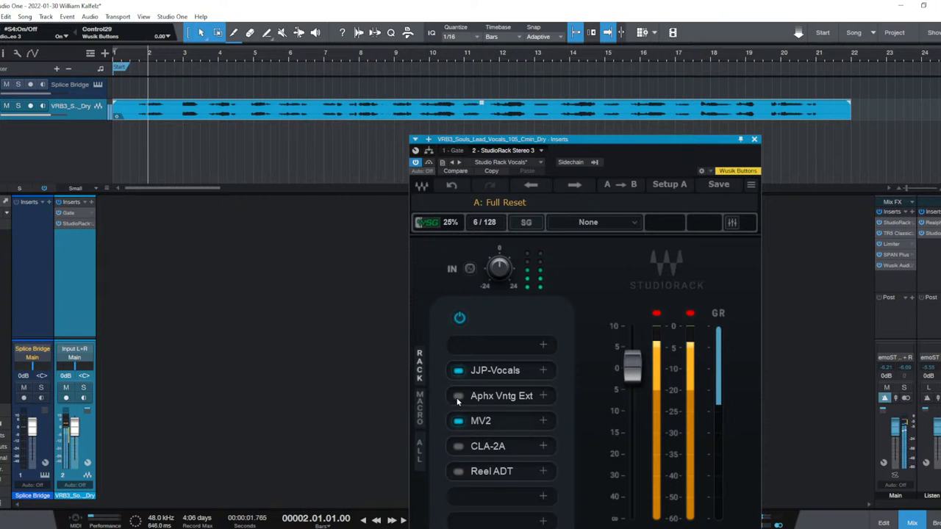
click(458, 446)
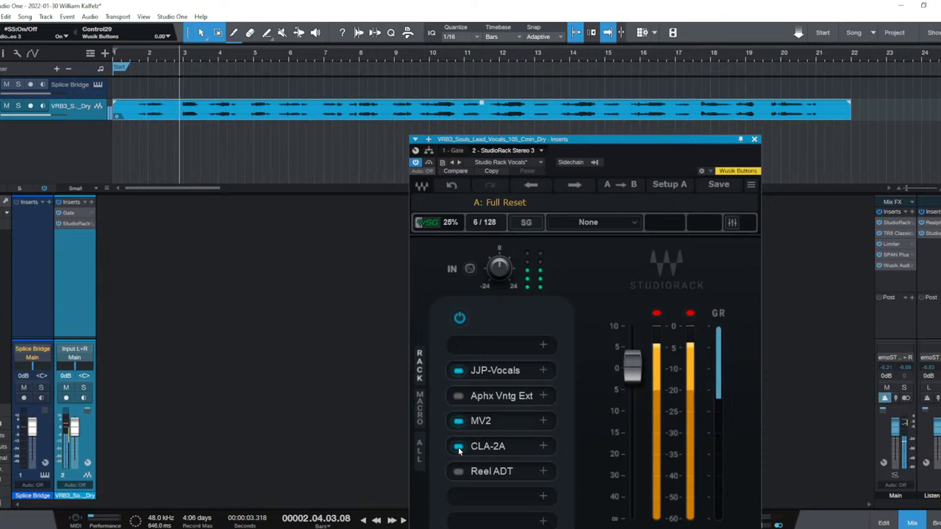
click(458, 396)
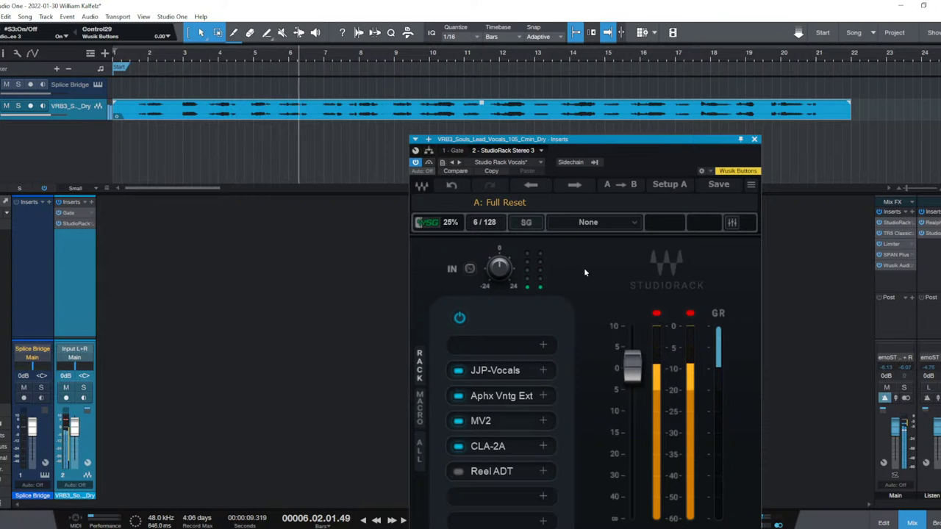
key(space)
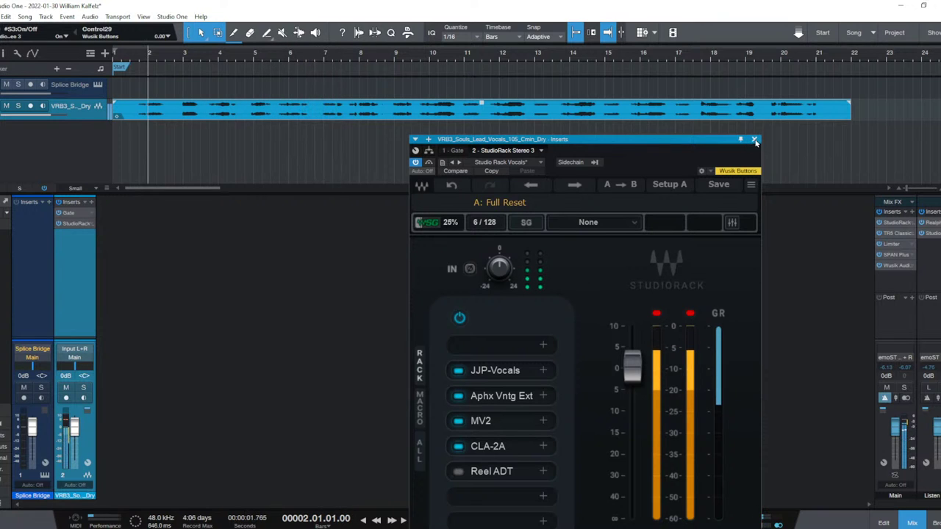
click(504, 471)
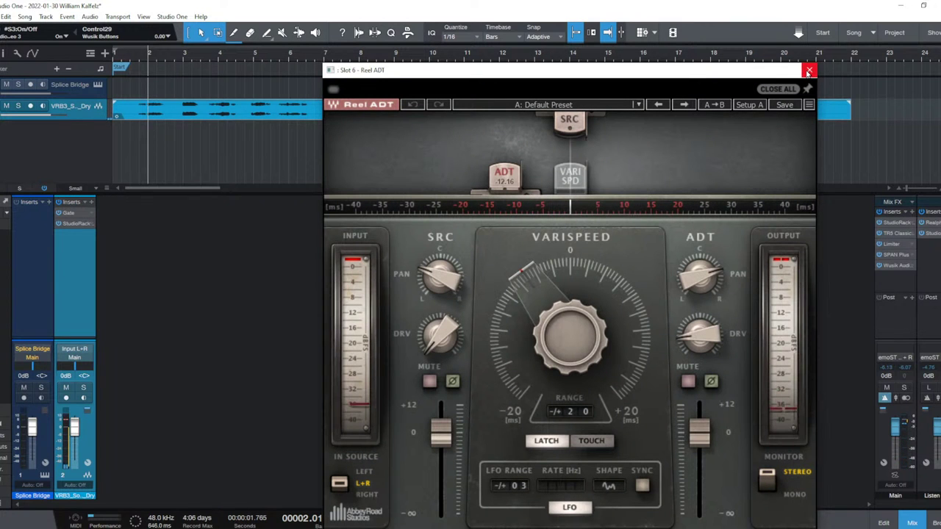
click(809, 72)
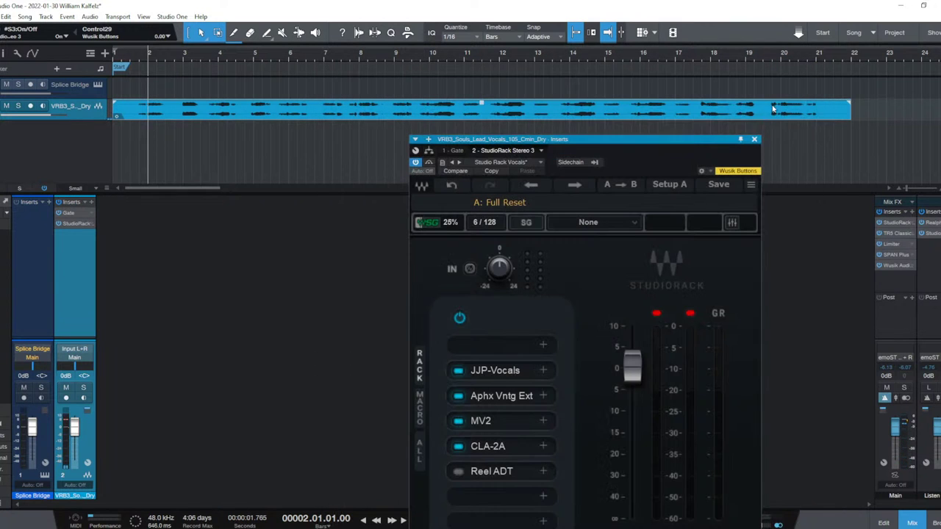
Close the StudioRack window and move the vocal clip on its track to start at bar 13.
click(754, 140)
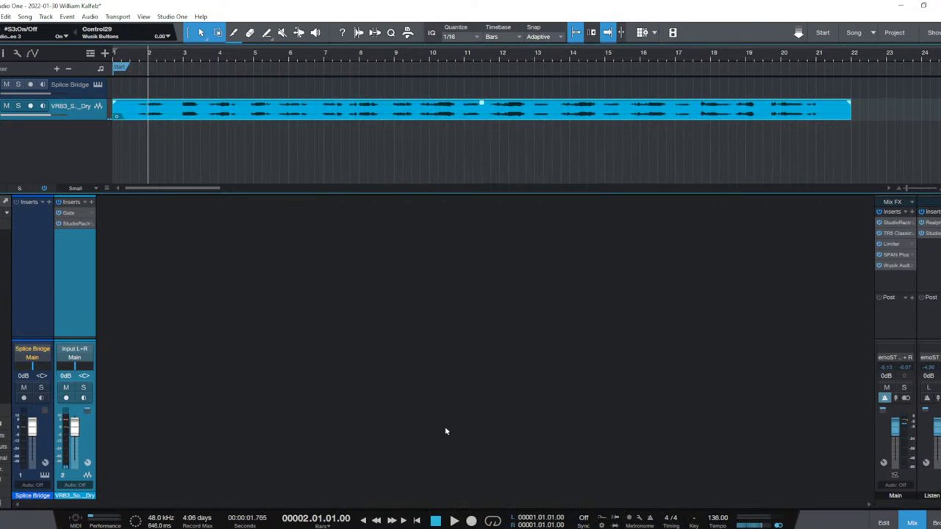
drag(137, 110, 558, 108)
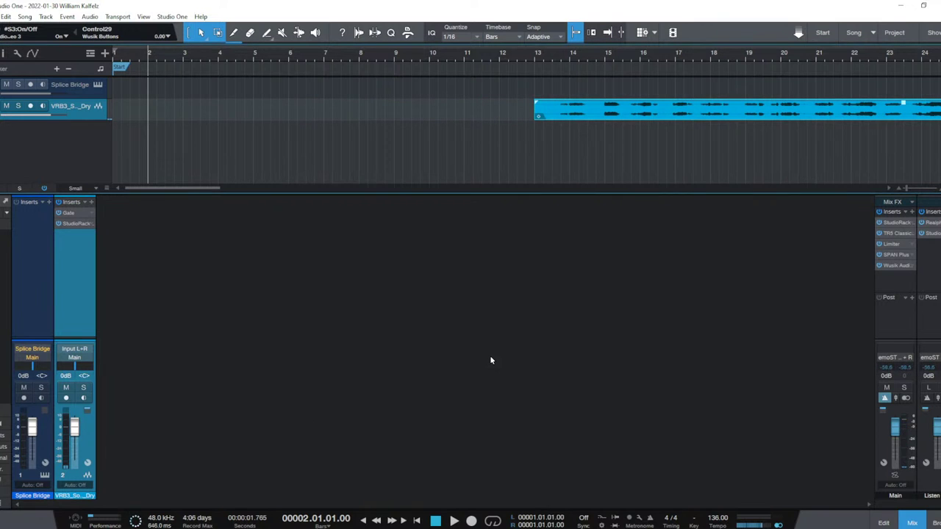
key(w)
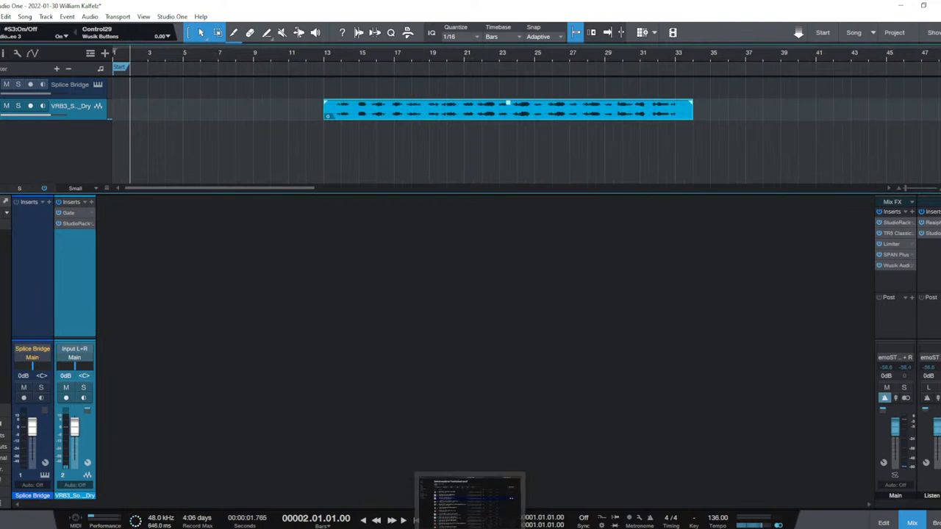
Switch to Splice and search the samples for "background".
click(449, 507)
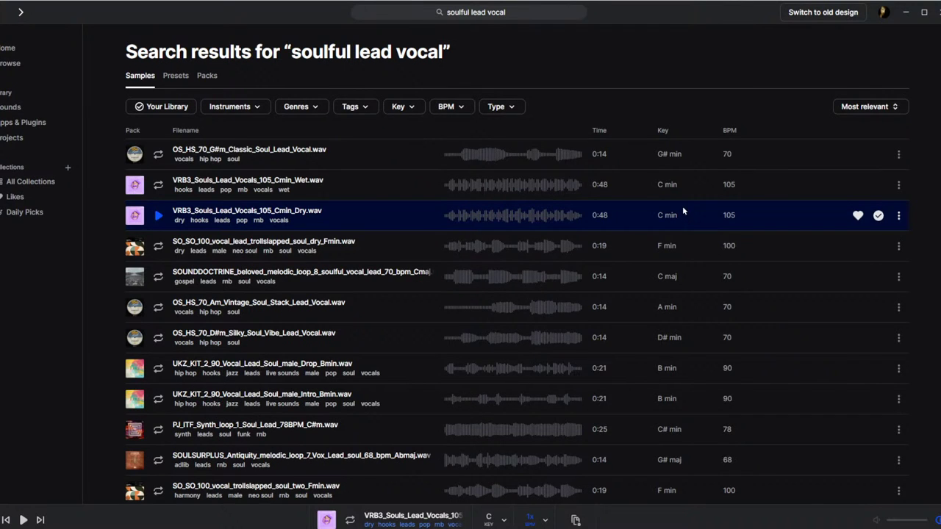
key(alt+Tab)
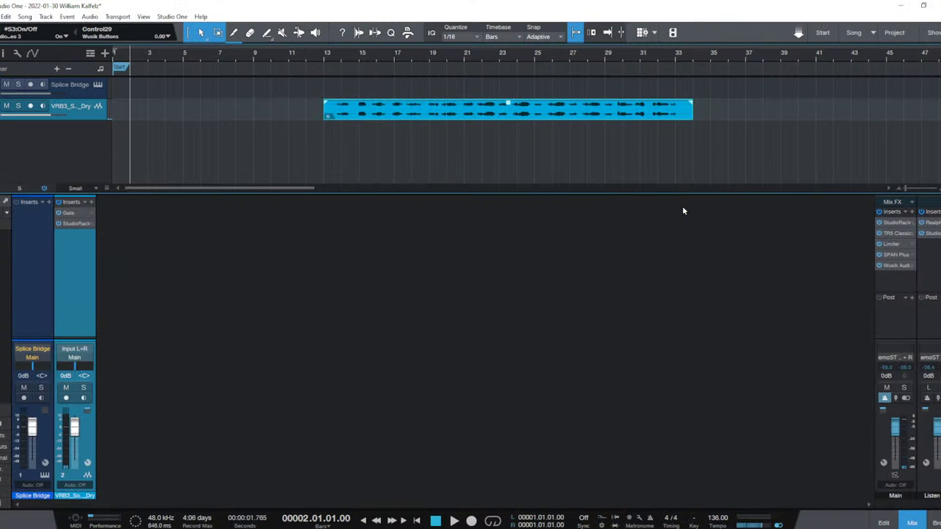
key(alt+Tab)
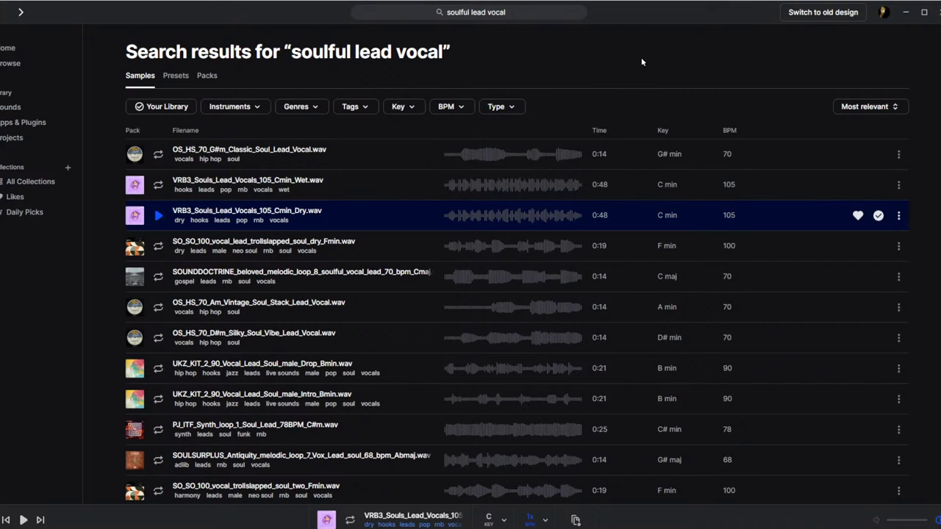
click(532, 12)
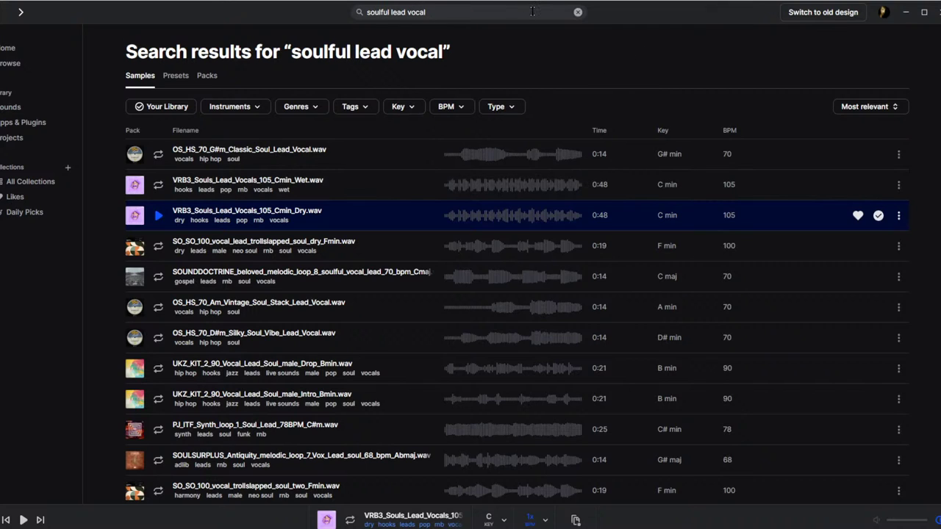
key(ctrl+a)
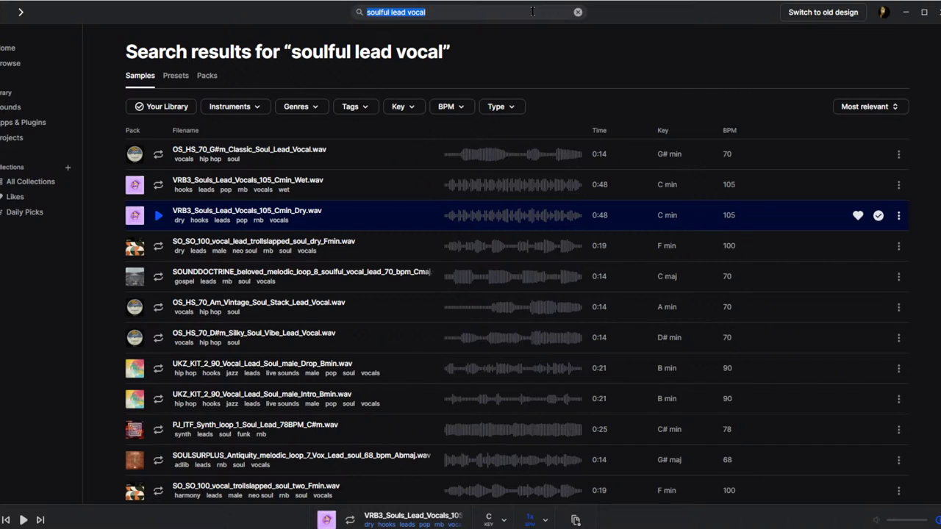
text(backgr)
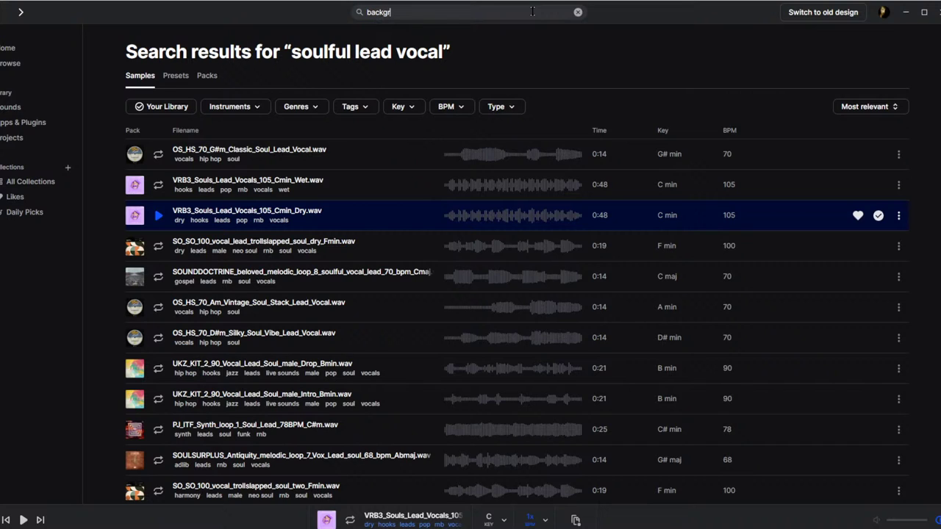
text(ound)
key(Return)
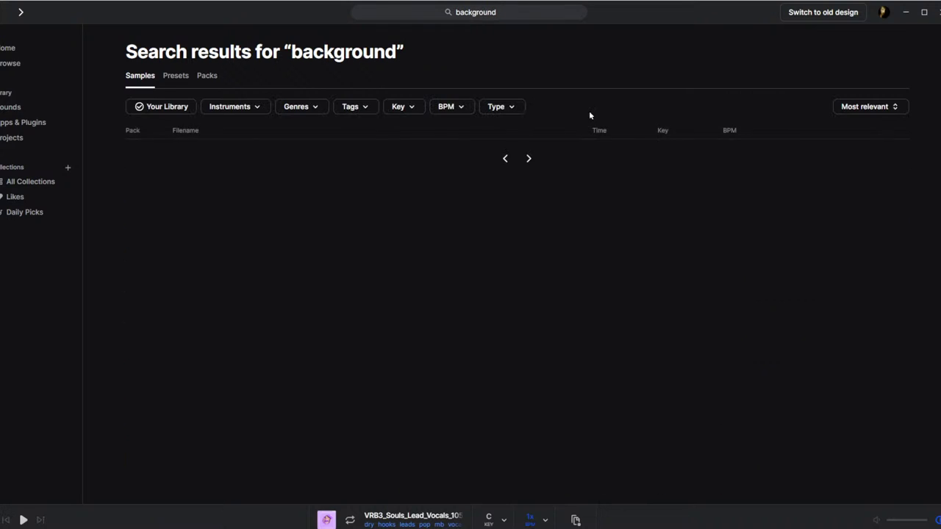
Filter the "background" samples to the key of C minor and open the list of available tags.
click(406, 108)
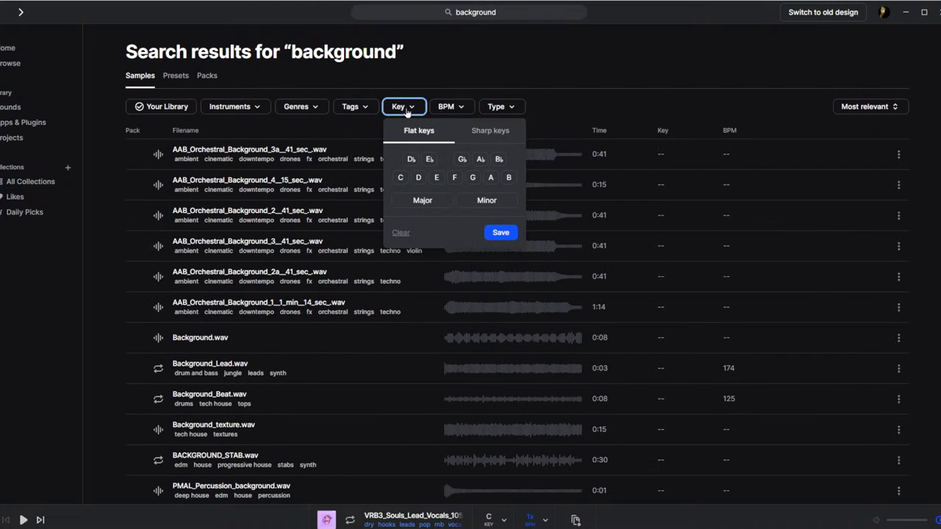
click(401, 178)
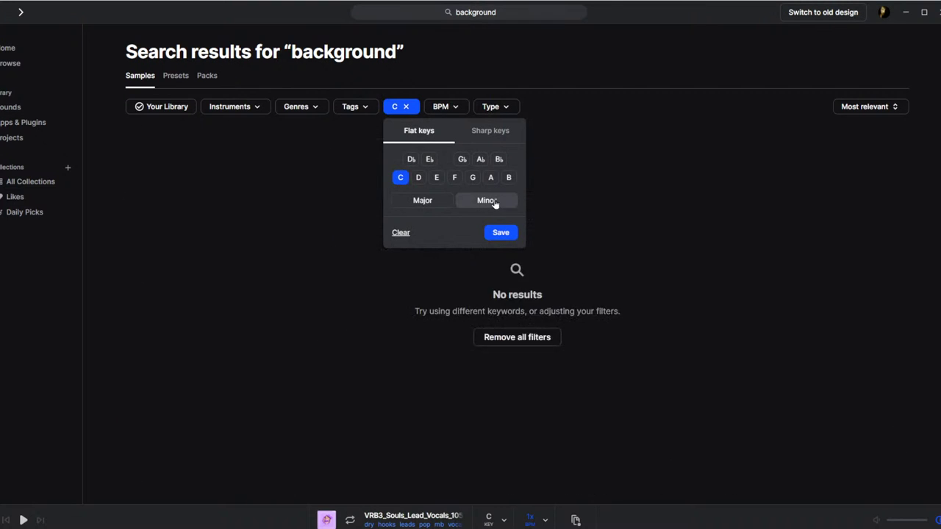
click(494, 205)
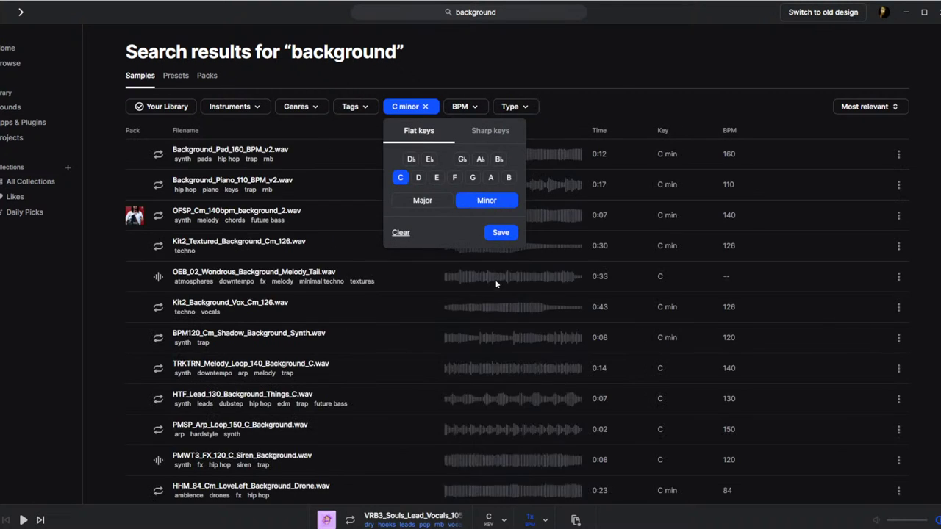
click(499, 232)
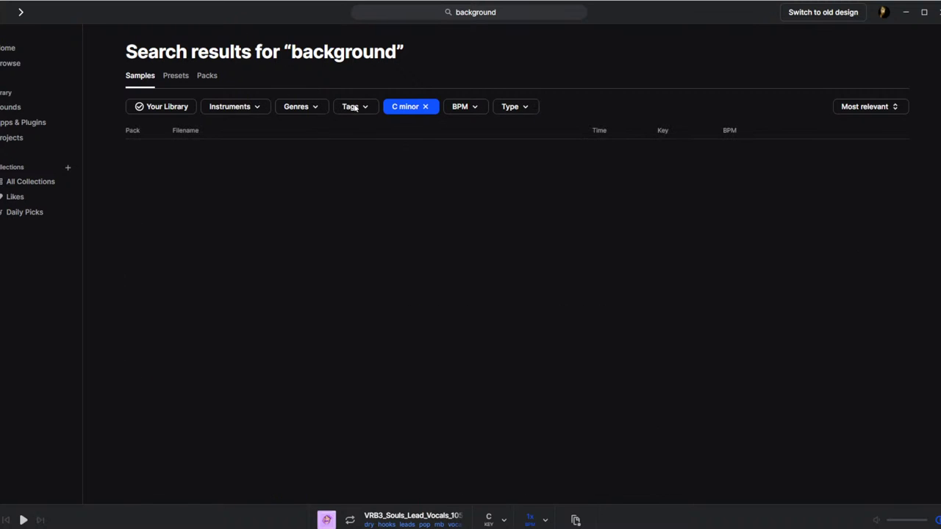
click(360, 108)
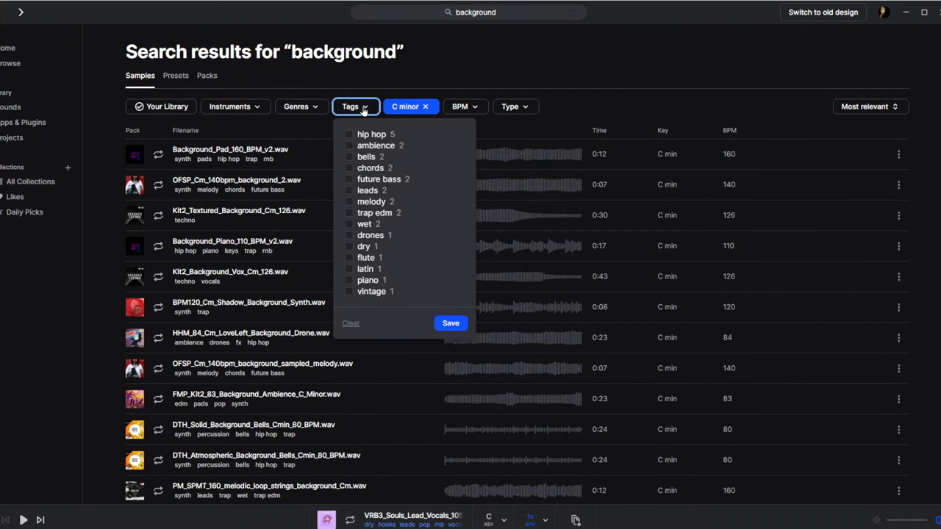
Replace the sample search term with "texture" and run the search.
click(525, 13)
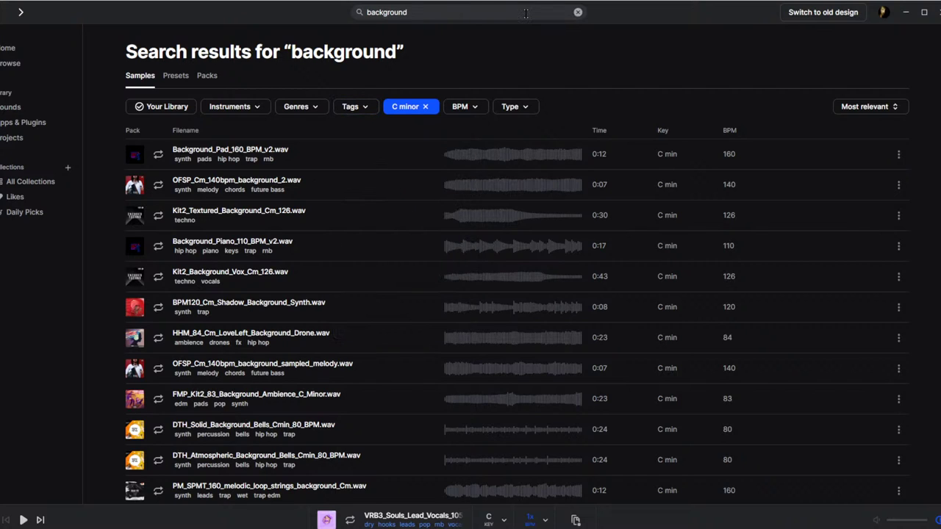
key(BackSpace)
key(BackSpace)
key(BackSpace)
key(BackSpace)
key(BackSpace)
key(BackSpace)
key(BackSpace)
key(BackSpace)
key(BackSpace)
text(te)
key(Return)
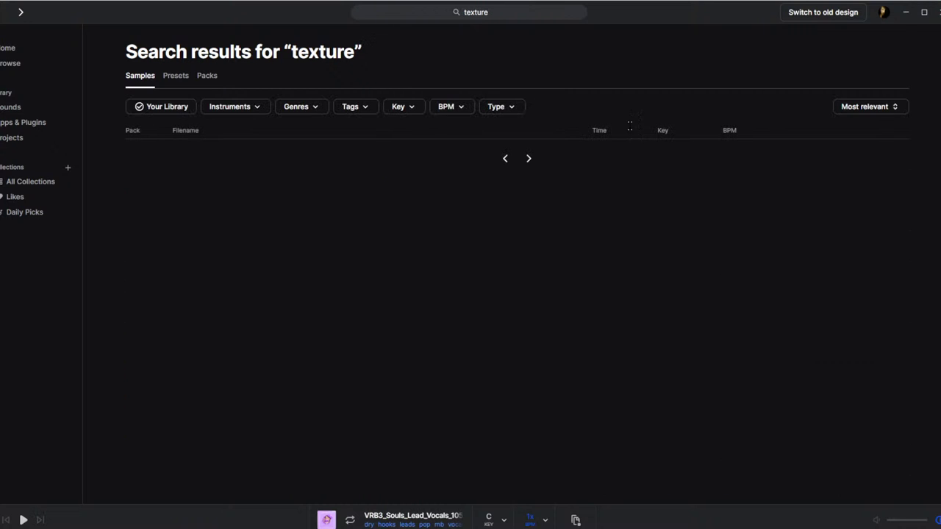
Filter the "texture" samples to the key of C minor.
click(400, 107)
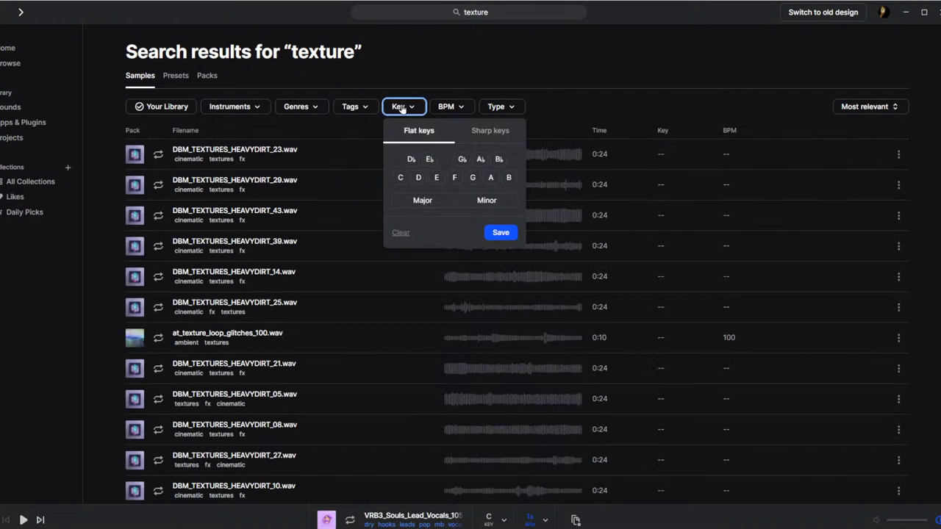
click(400, 180)
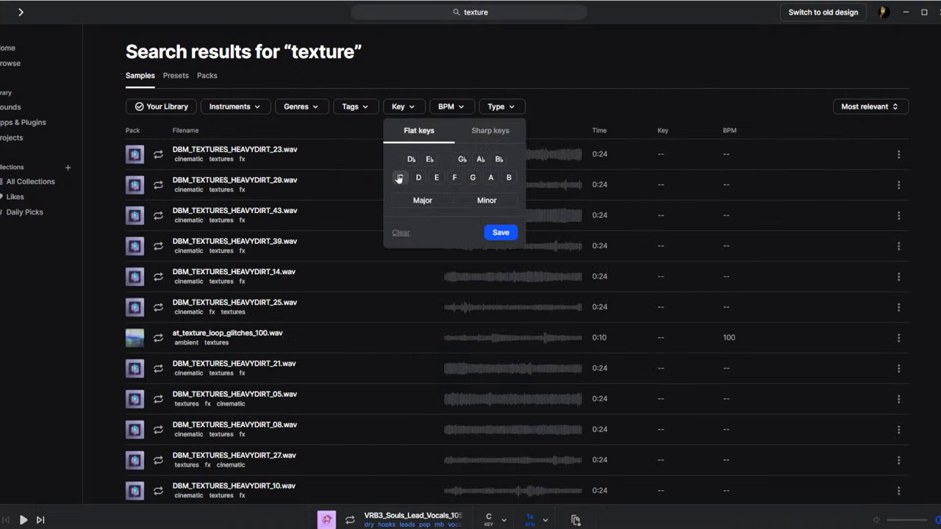
click(399, 178)
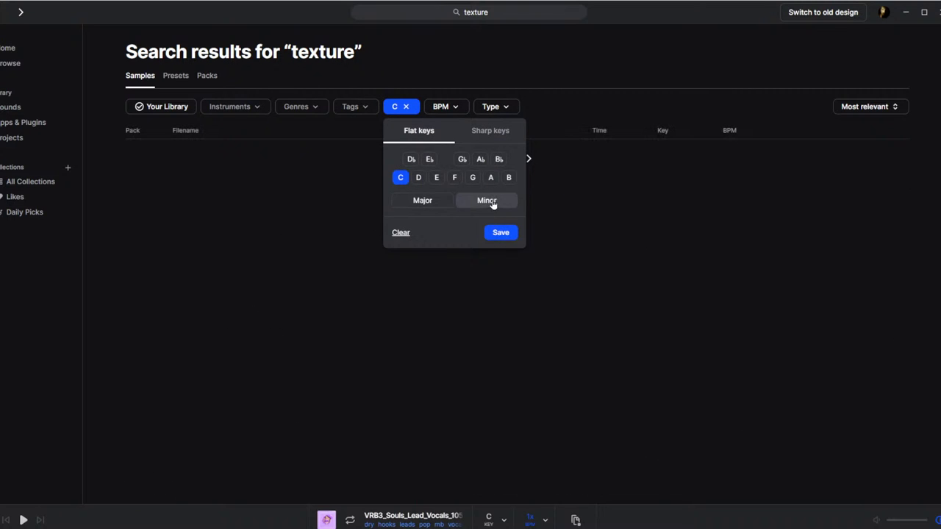
click(490, 202)
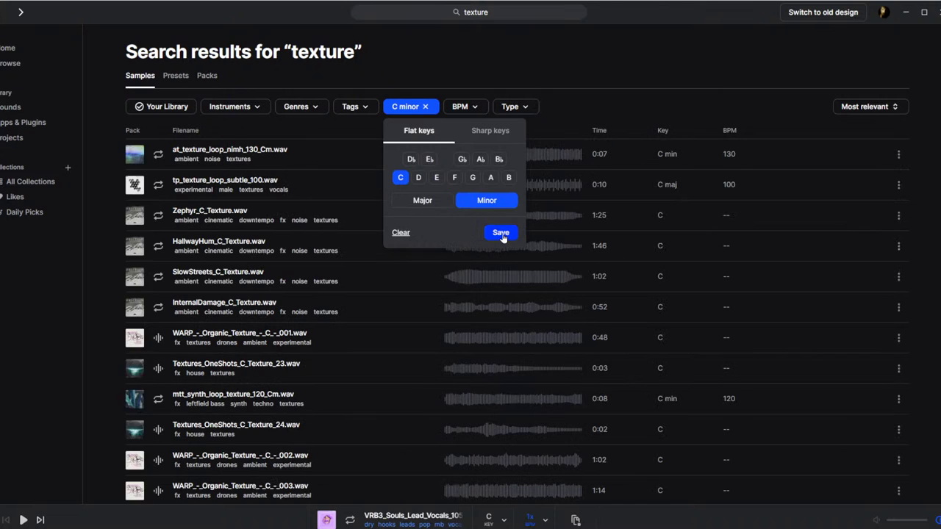
click(501, 233)
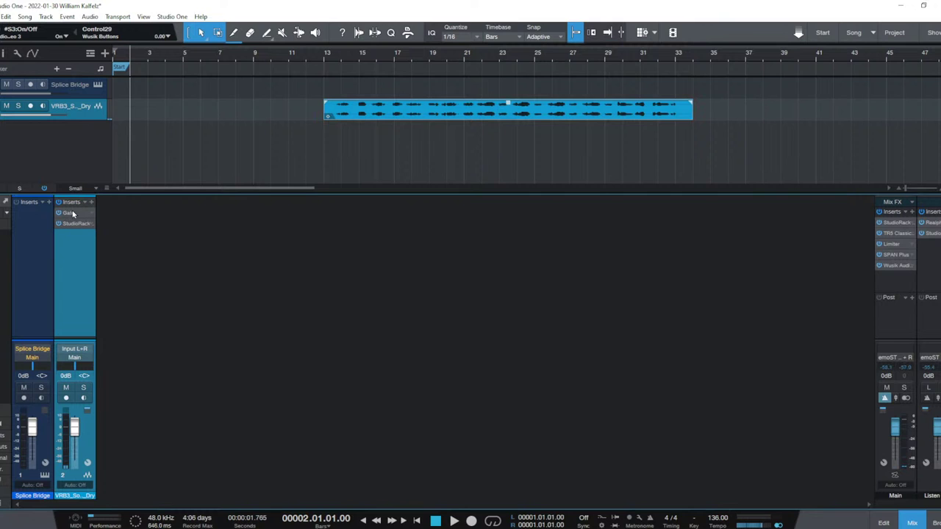
Switch to Studio One, copy the vocal channel's Gate to after StudioRack, and review the rack's CLA-2A settings.
drag(76, 217, 76, 233)
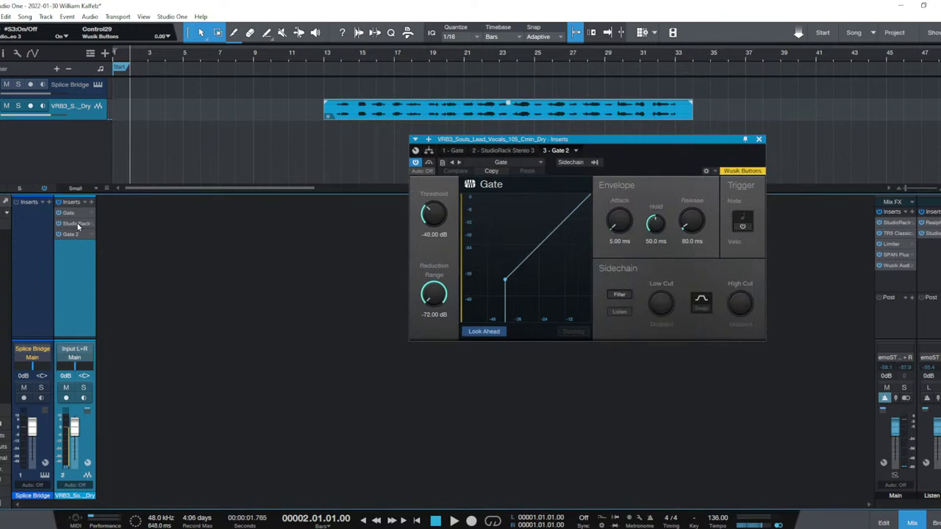
click(77, 223)
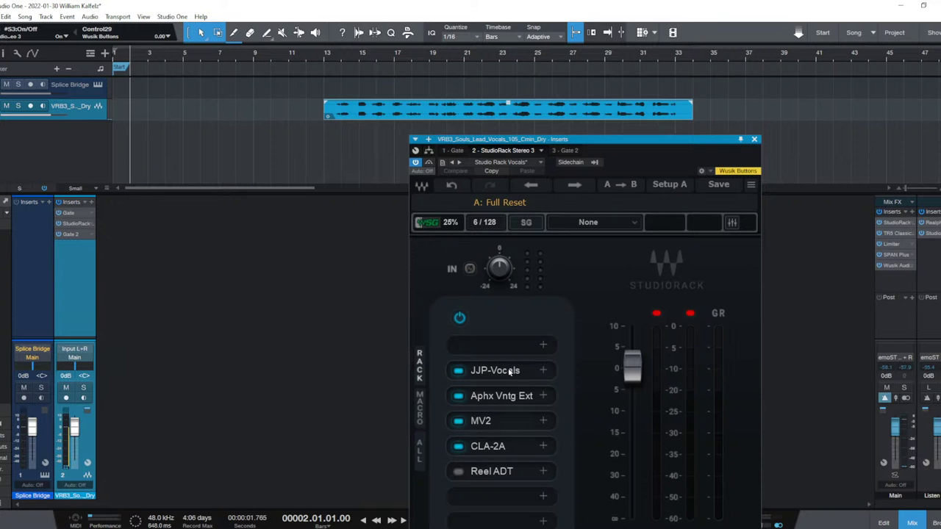
drag(691, 145, 593, 76)
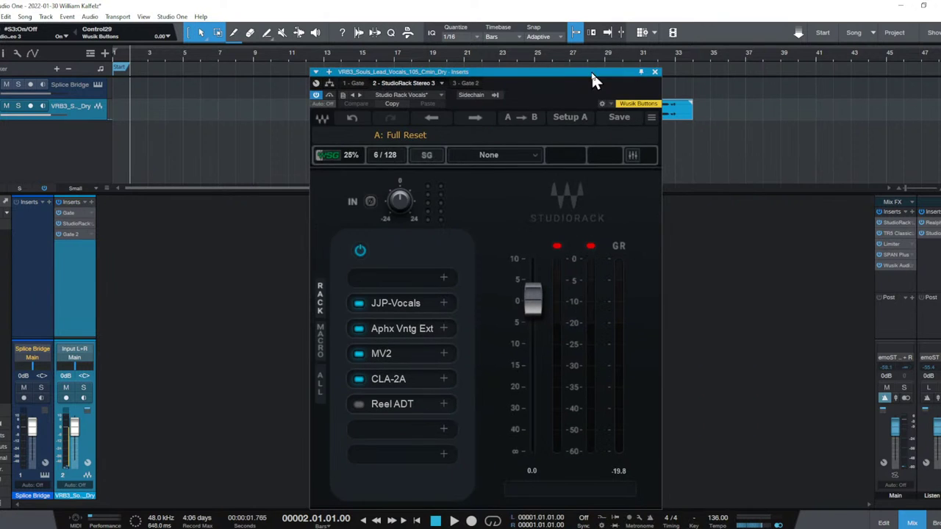
click(404, 379)
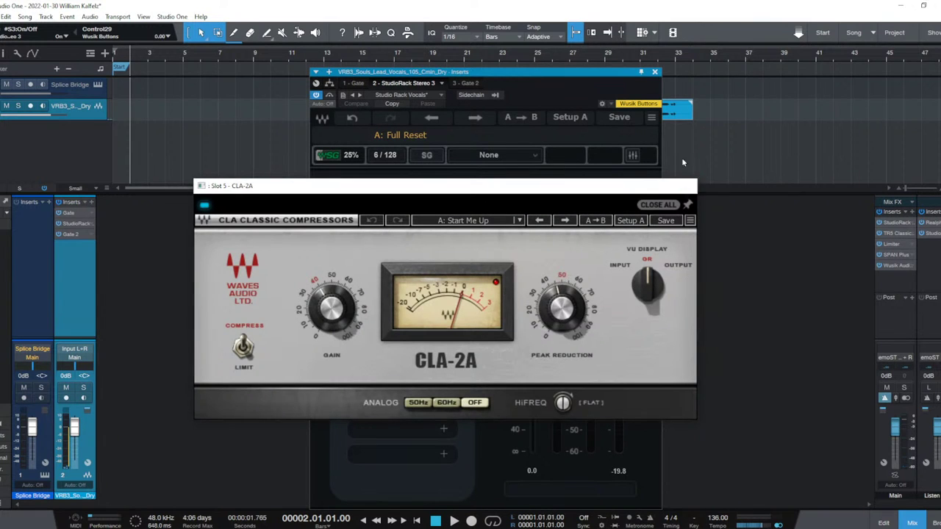
click(689, 185)
click(654, 72)
Play the vocal from its start and set the second Gate's release to 228.9 ms and attack to 1.30 ms.
click(327, 126)
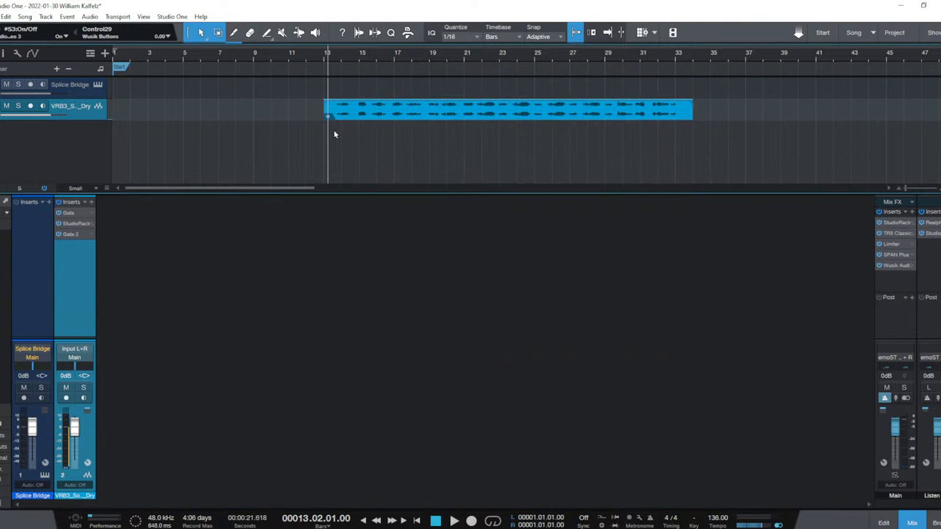
key(space)
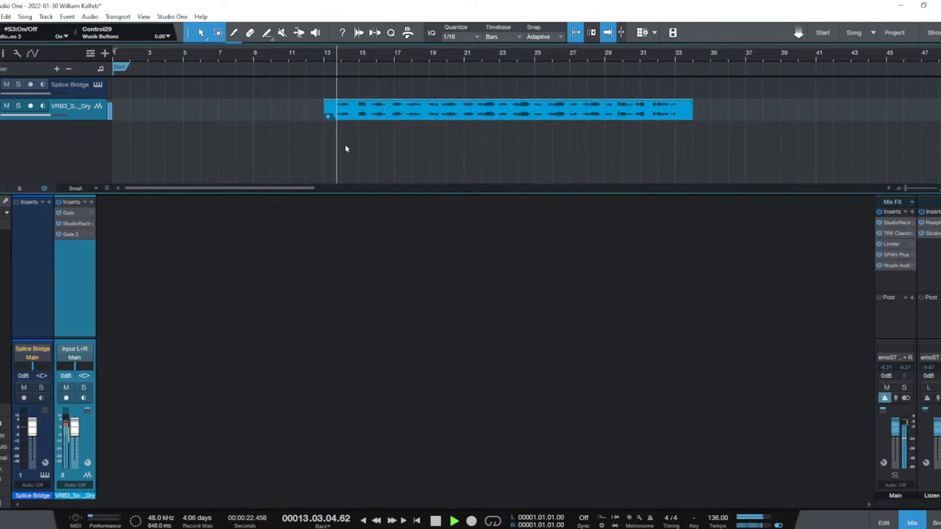
click(77, 235)
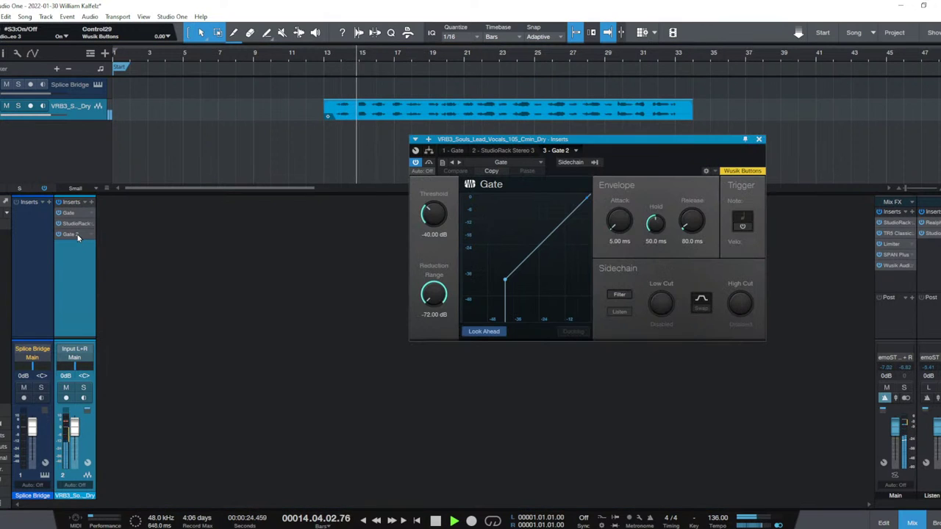
scroll(691, 222, up, 10)
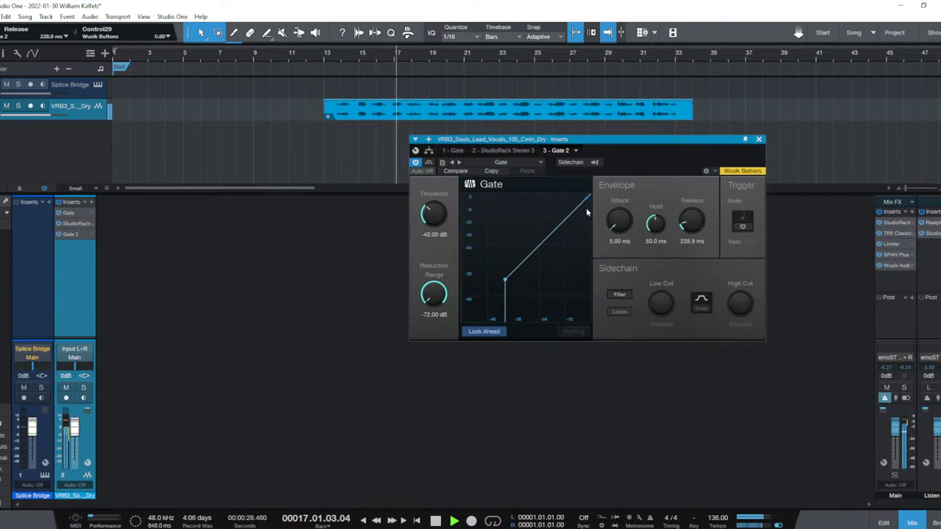
scroll(623, 228, down, 10)
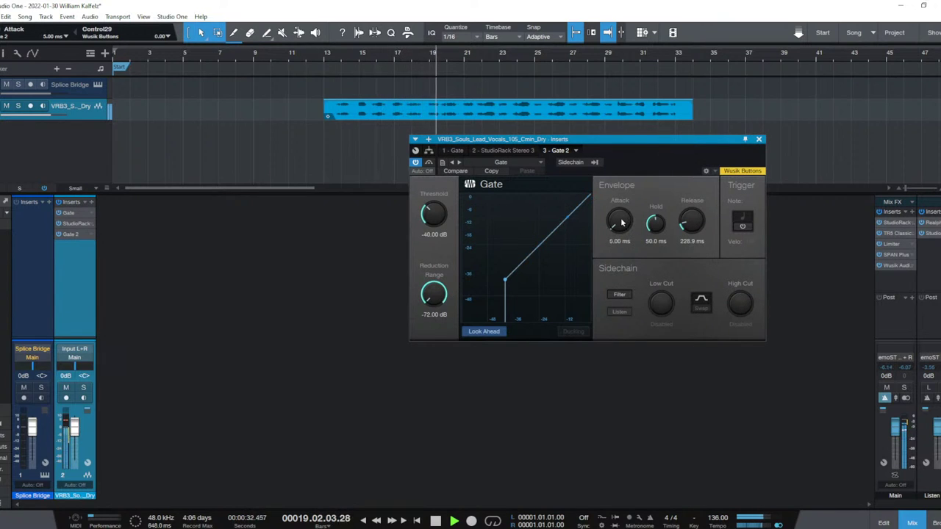
scroll(624, 219, up, 5)
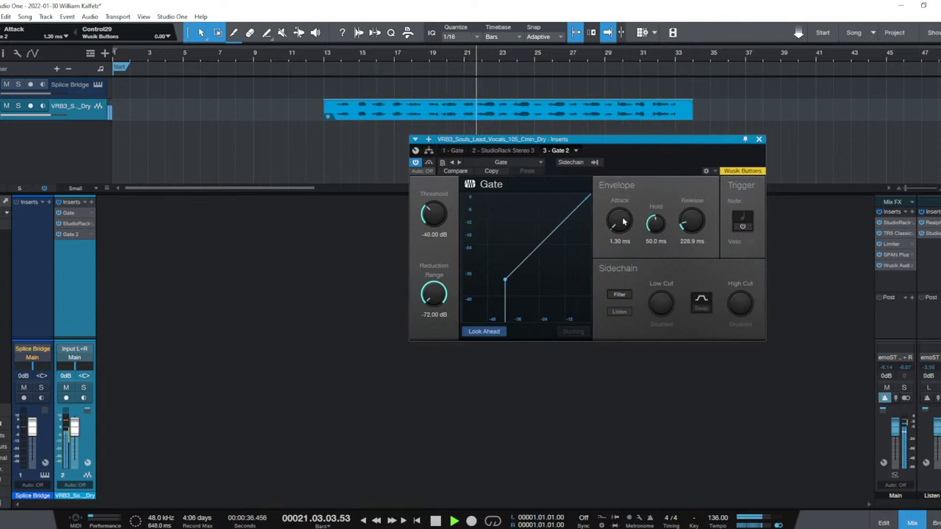
click(758, 140)
key(space)
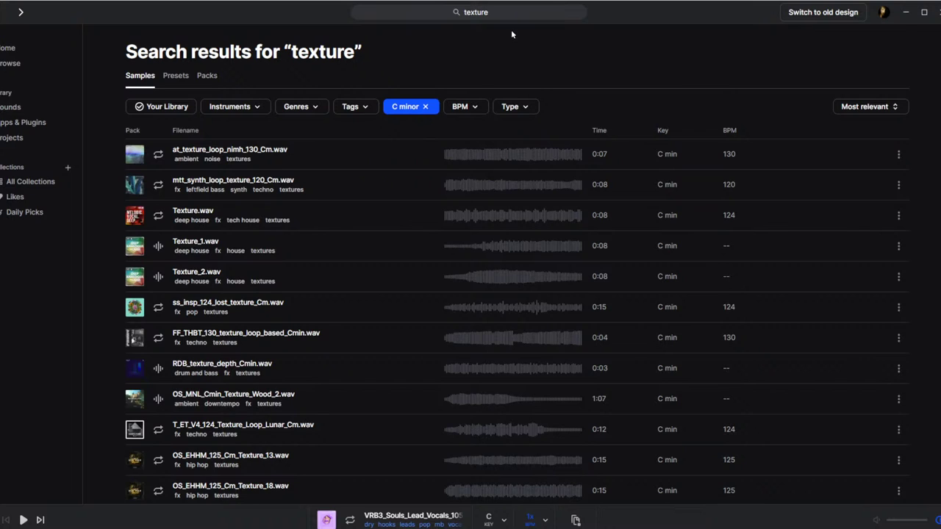
Audition the C minor texture samples one after another, from at_texture_loop_nimh_130_Cm.wav through T_ET_V4_124_Texture_Loop_Lunar_Cm.wav.
click(267, 153)
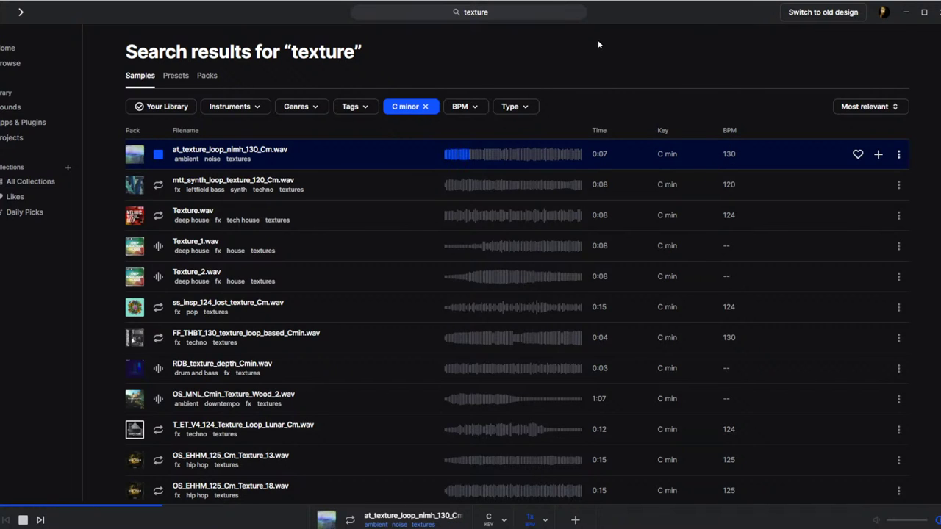
key(Down)
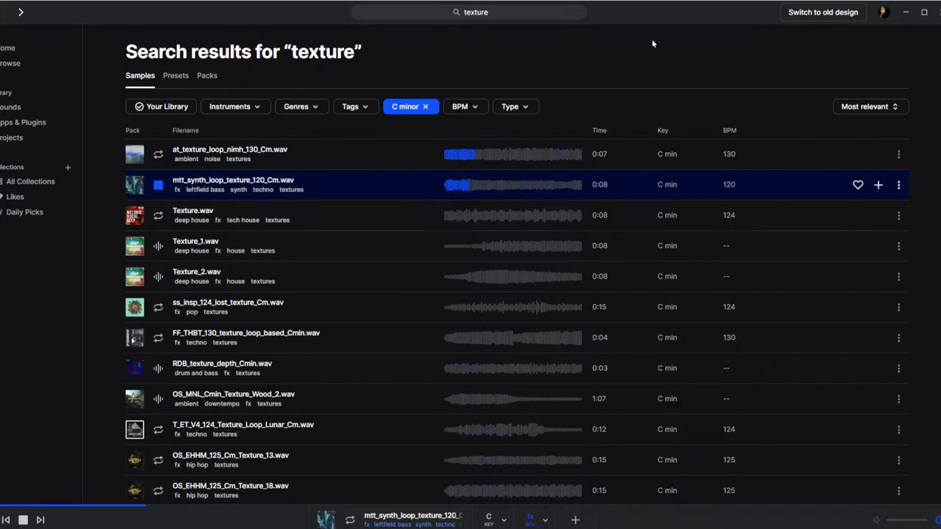
key(Down)
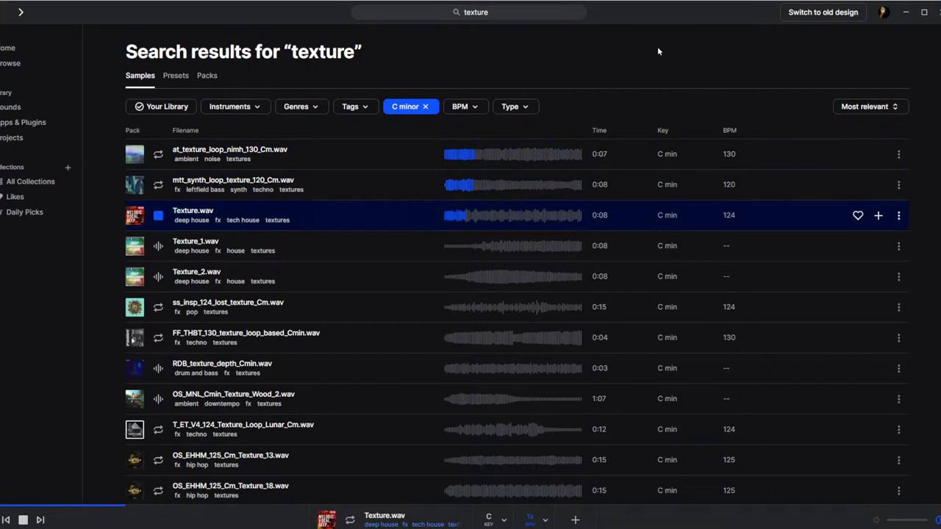
key(Down)
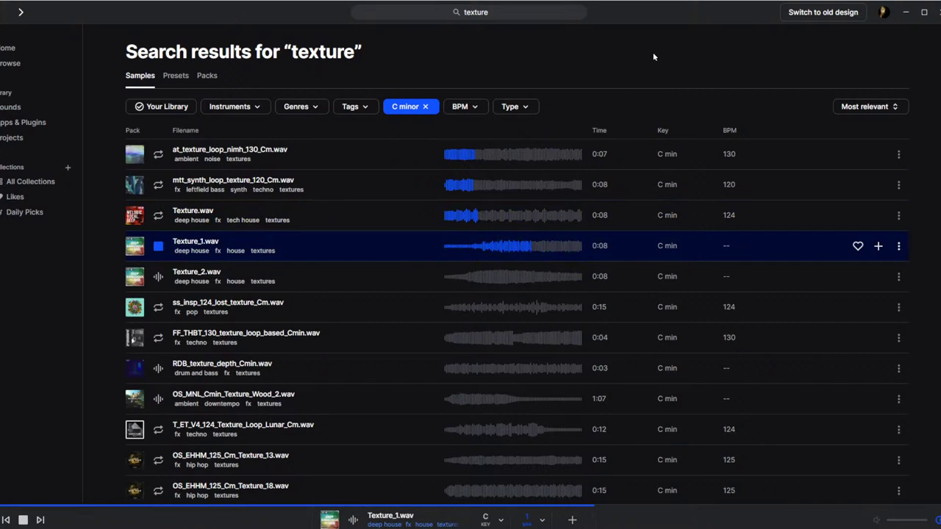
key(Down)
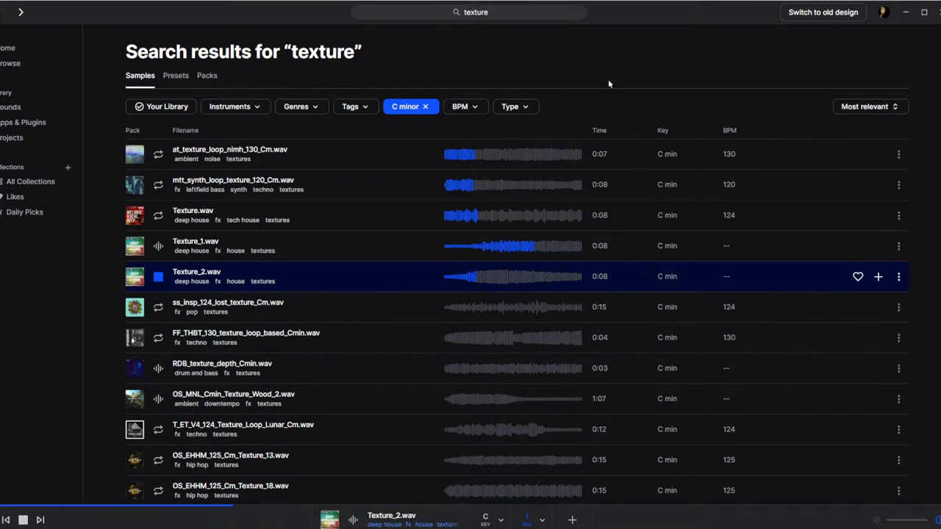
key(Down)
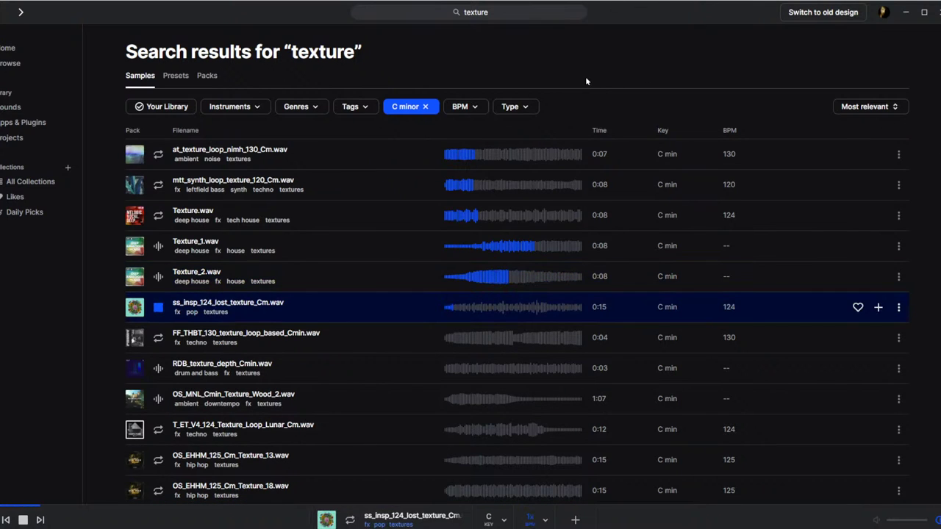
key(Down)
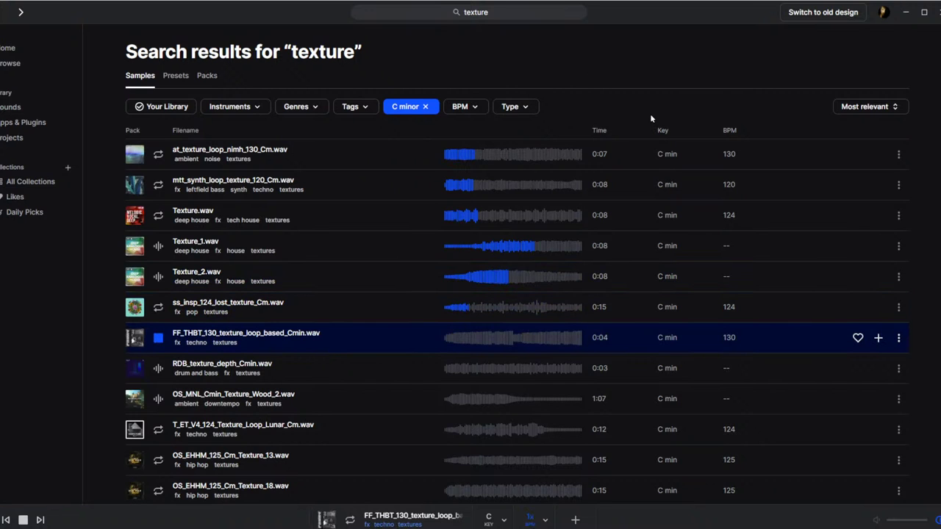
scroll(679, 231, down, 1)
key(Down)
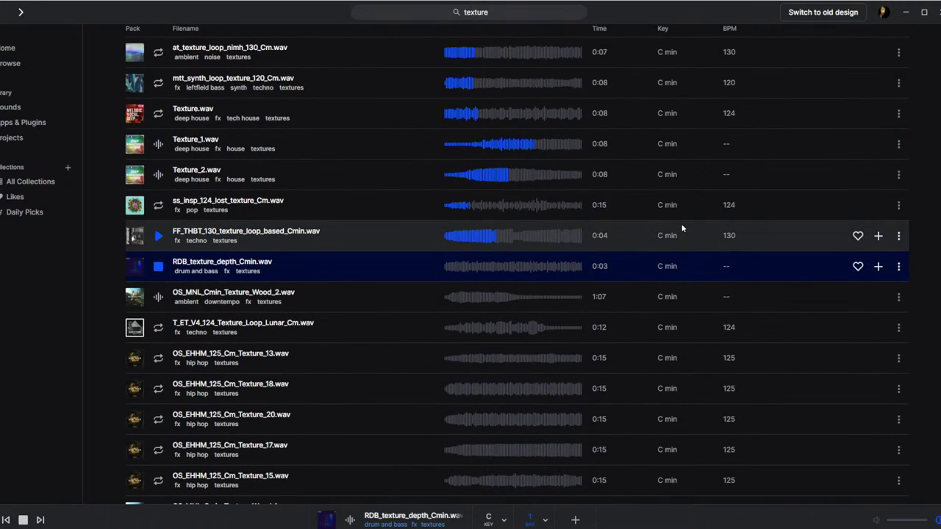
key(Down)
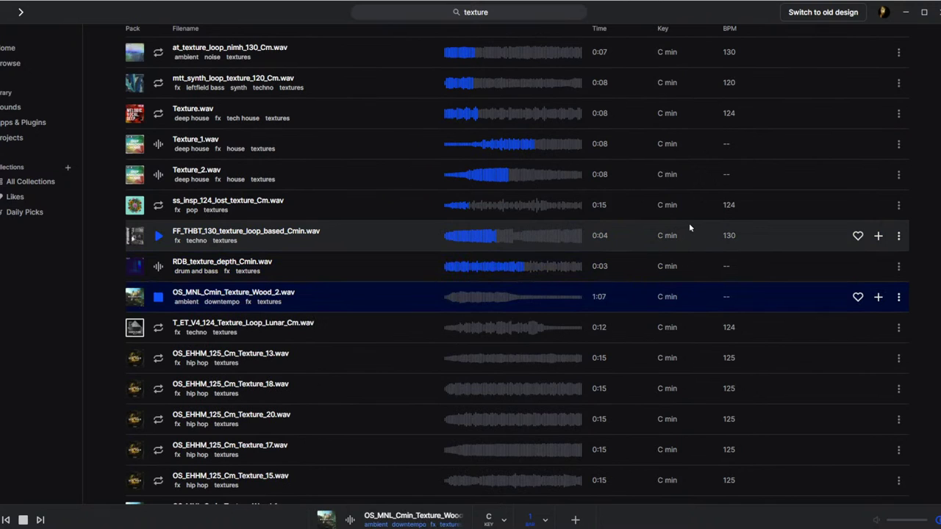
key(Down)
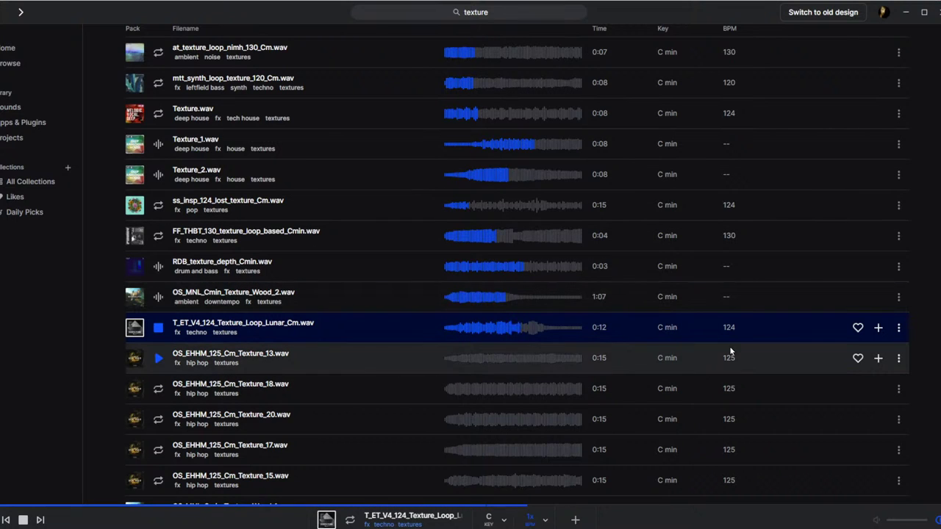
Get T_ET_V4_124_Texture_Loop_Lunar_Cm.wav and Texture_2.wav and place each on its own new track at bar 1 in Studio One.
click(877, 331)
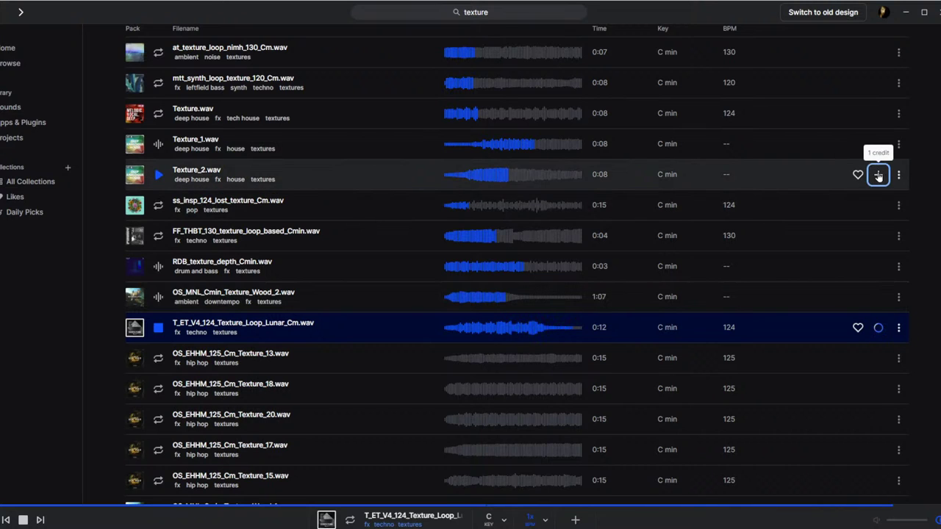
click(877, 175)
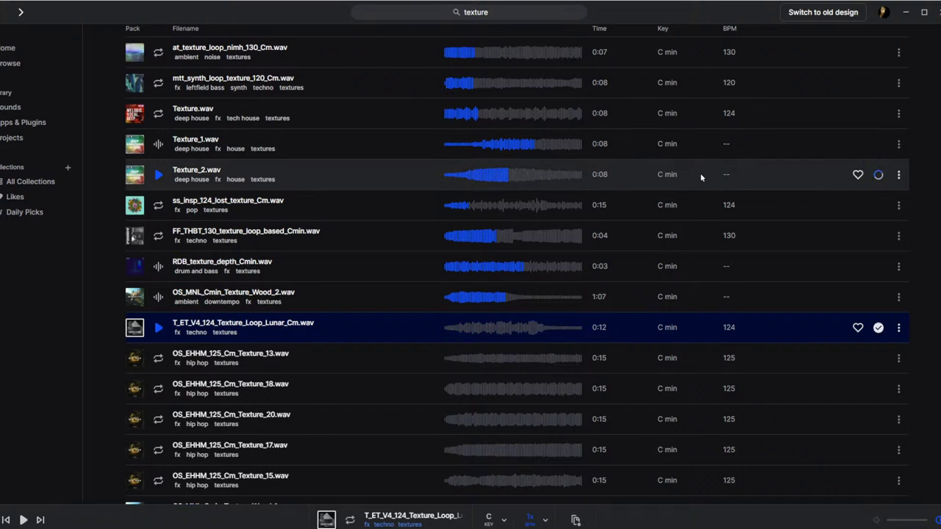
drag(645, 332, 128, 150)
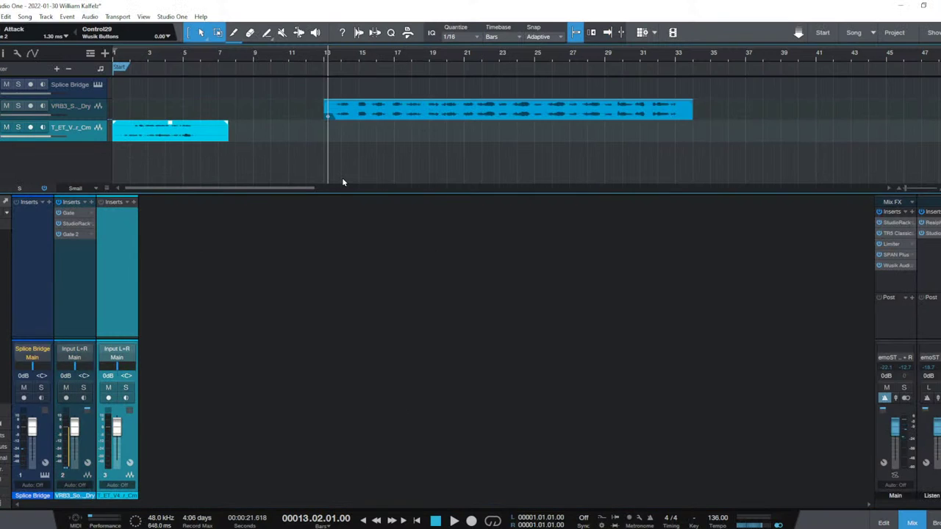
key(alt+Tab)
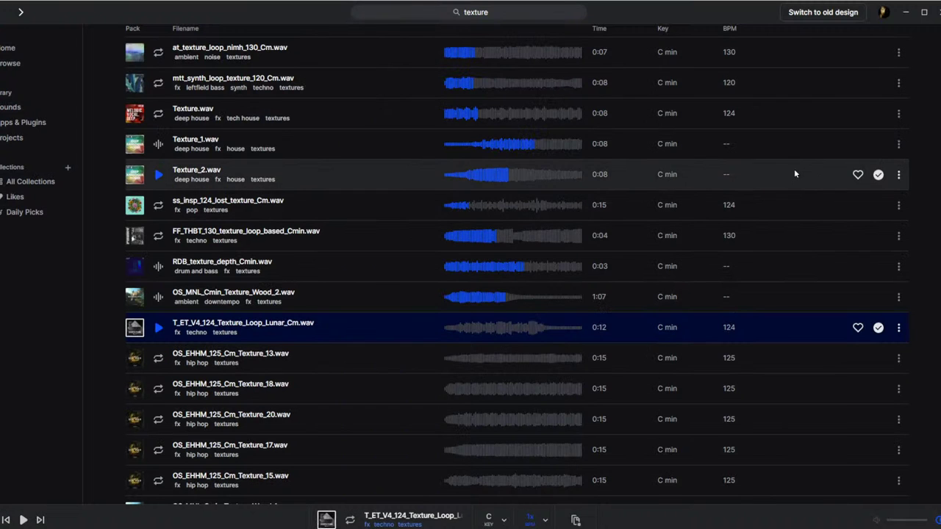
drag(794, 173, 125, 157)
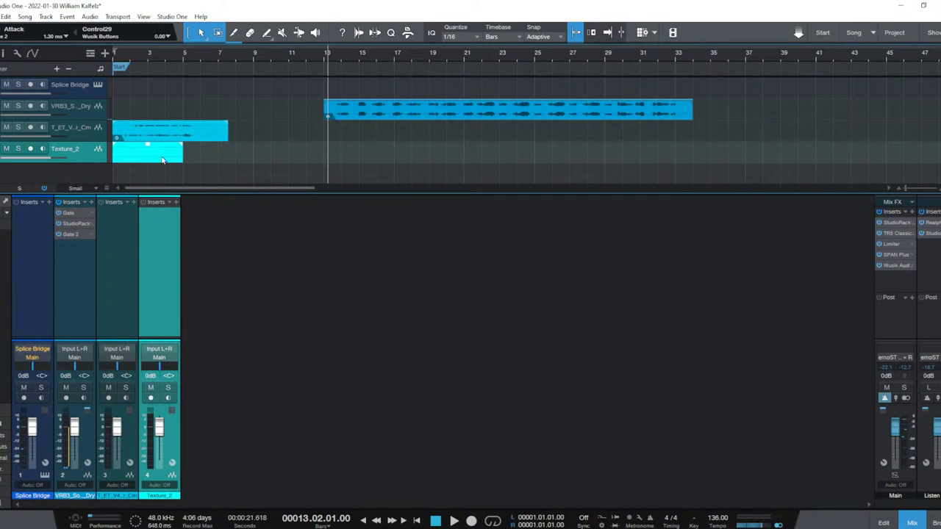
Add an FX channel to the mixer and name it Delay.
key(F3)
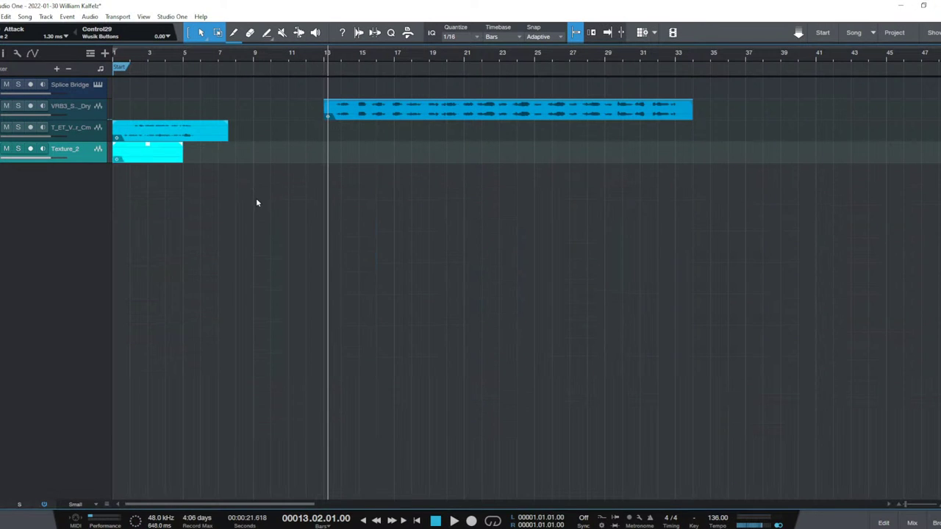
key(F3)
right_click(280, 267)
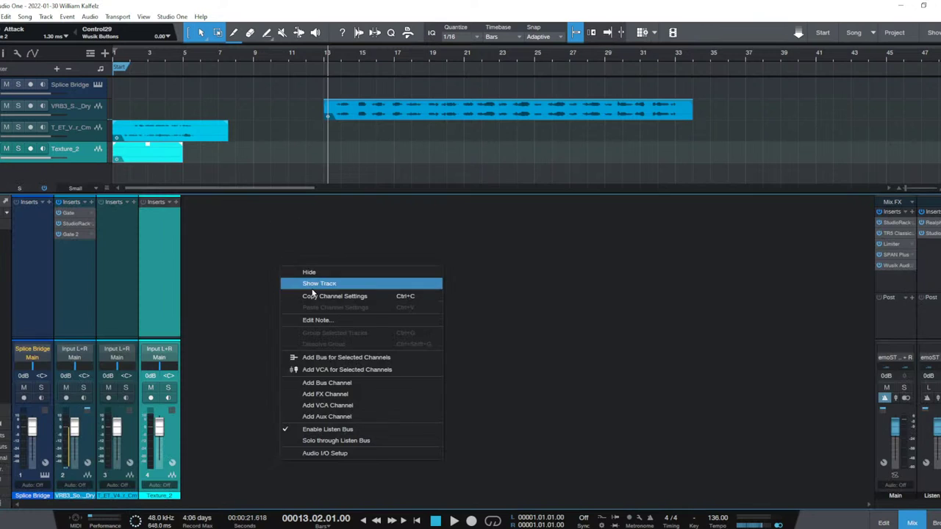
click(388, 393)
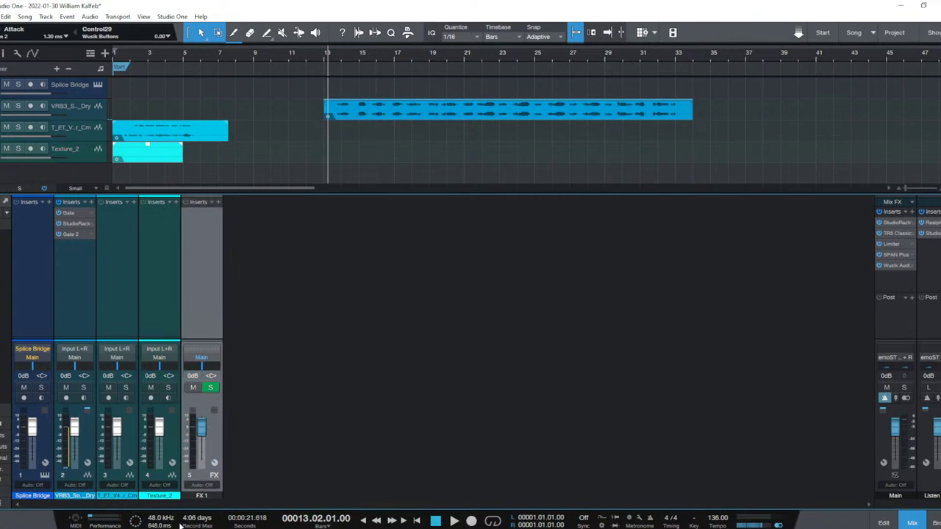
double_click(207, 496)
text(Delat)
key(BackSpace)
text(y)
key(Return)
Load StudioRack with the "StudioRack plus Delay" preset on the Delay channel and switch all its plug-ins to SG.
double_click(206, 273)
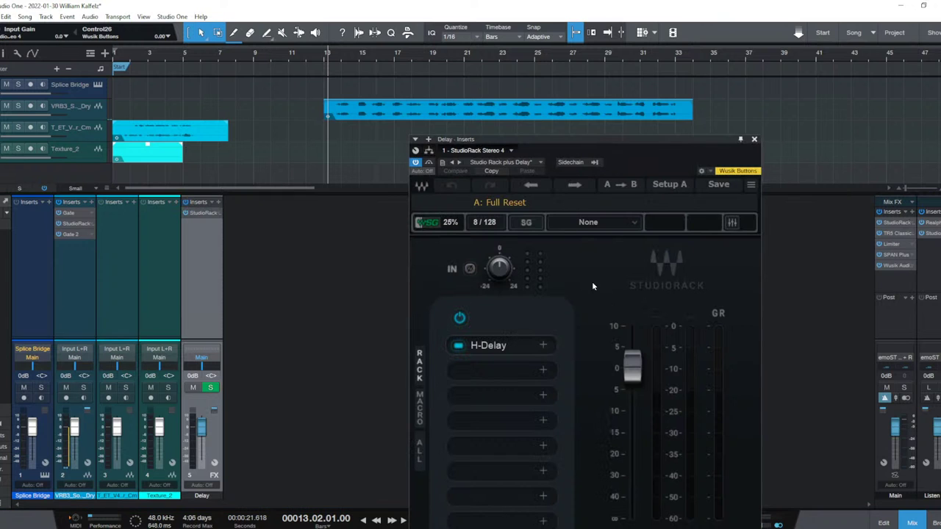
click(536, 227)
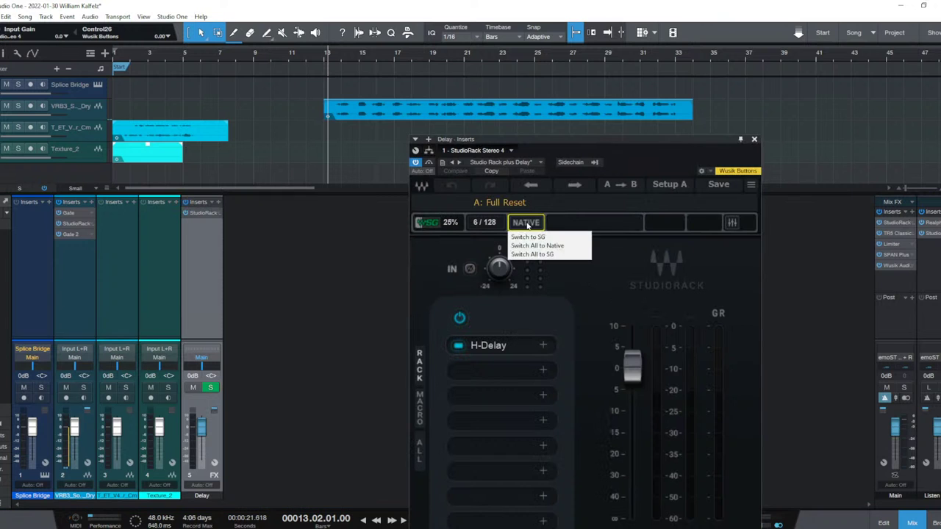
click(556, 252)
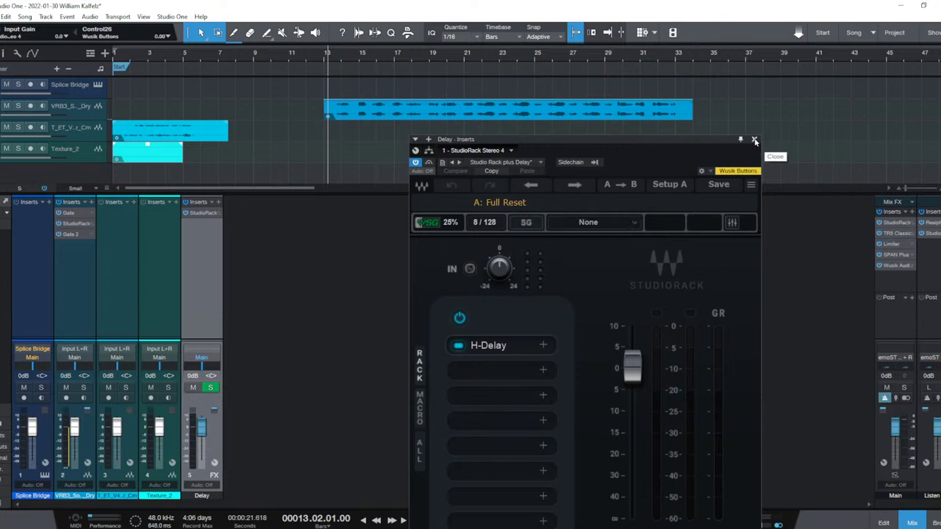
click(755, 140)
Enlarge the arrangement tracks to medium height and play the two texture clips from the song start.
key(Home)
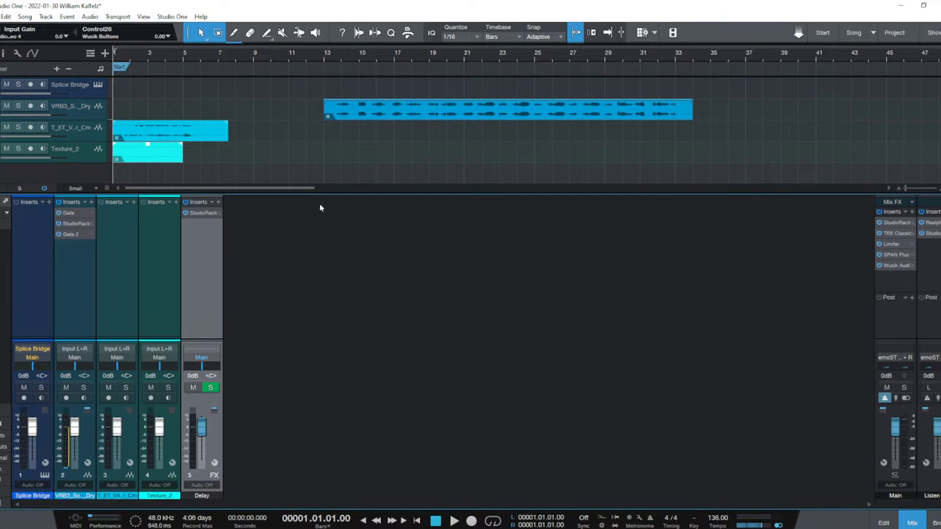
key(F3)
scroll(332, 202, up, 2)
key(f)
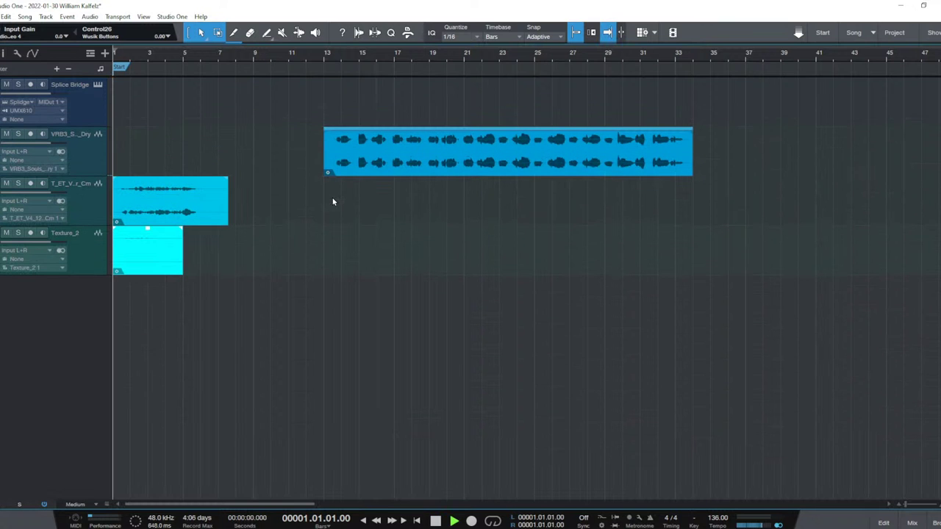
key(space)
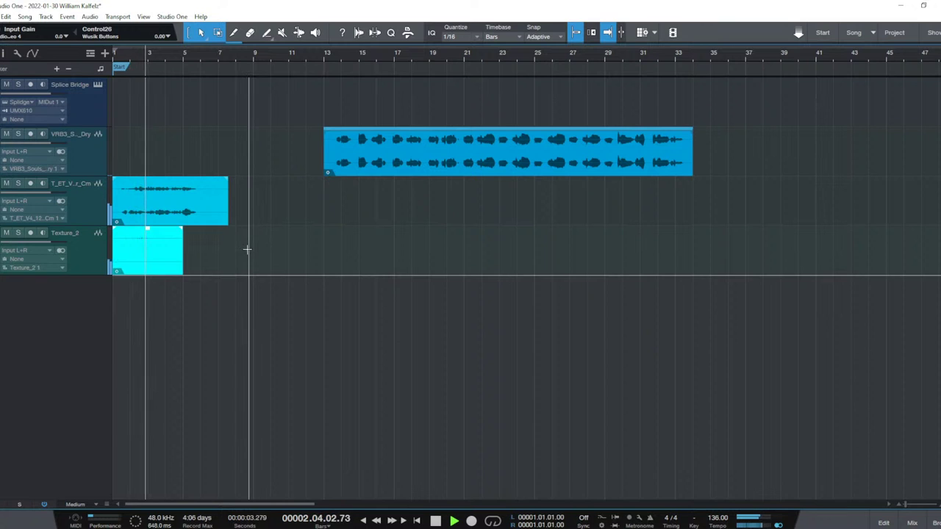
Reveal the mixer's sends and add a send to the Delay channel on both texture channels.
key(F3)
click(163, 302)
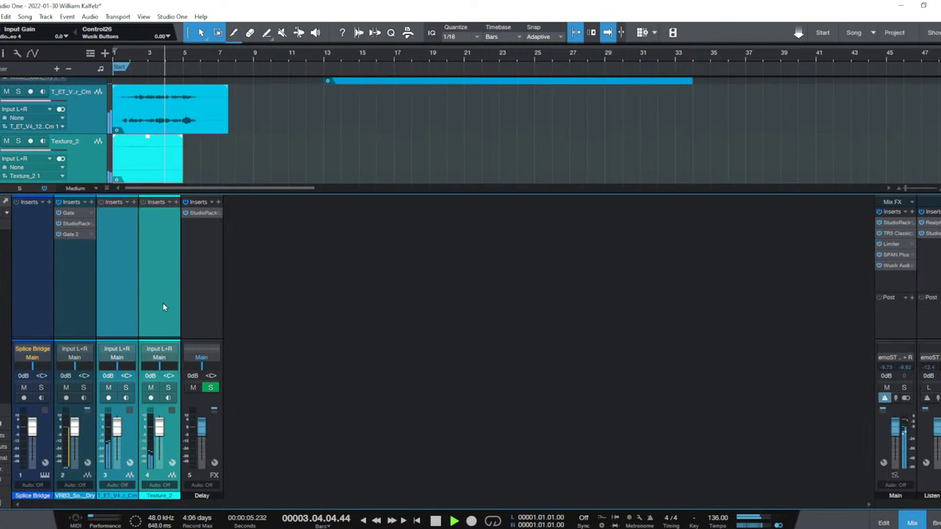
drag(162, 340, 163, 312)
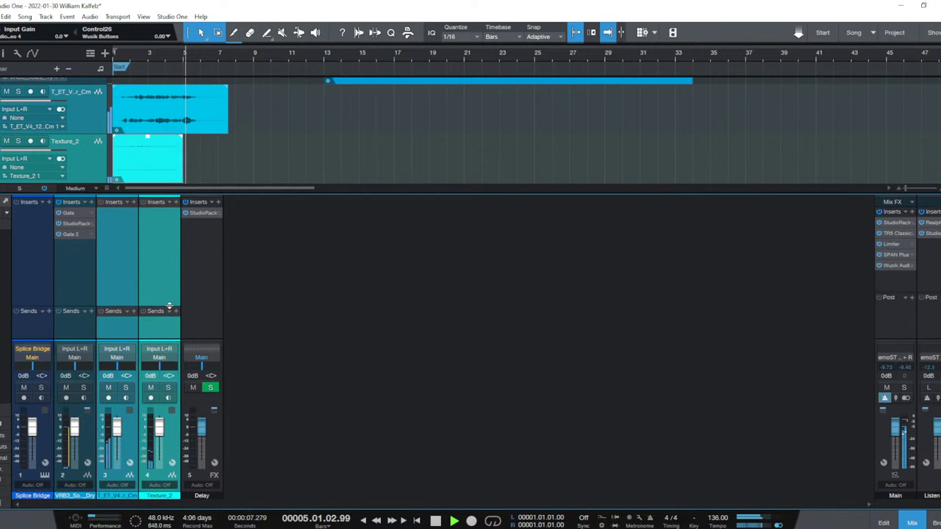
click(176, 311)
click(202, 334)
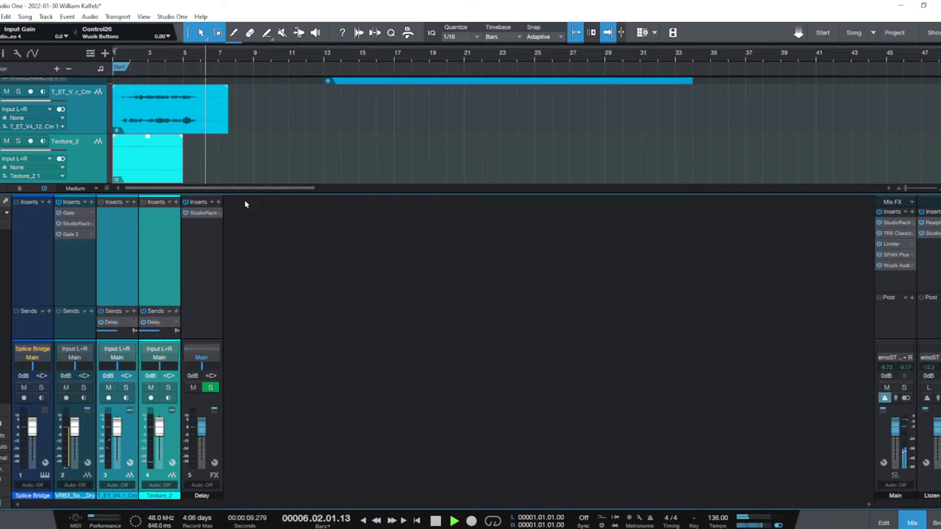
Replay the textures from the start and try placing a copy of the Texture_2 clip slightly overlapping the original's end.
key(space)
key(space)
click(185, 121)
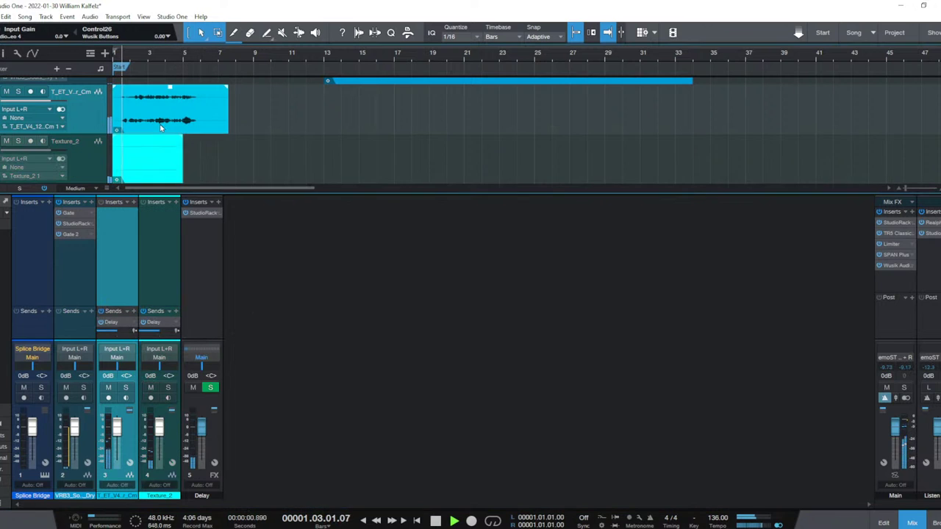
drag(157, 165, 206, 168)
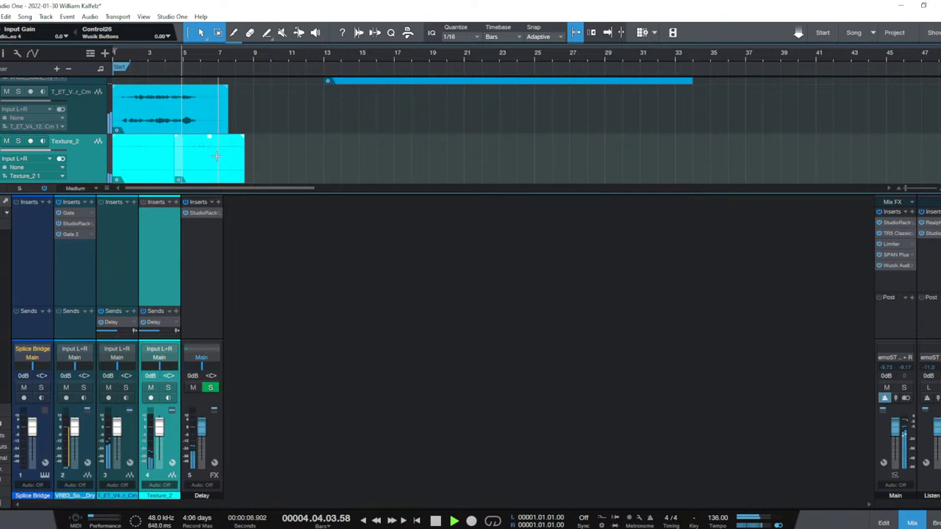
key(ctrl+z)
Stop playback and raise the Texture_2 clip's gain until its waveform is clearly larger.
key(space)
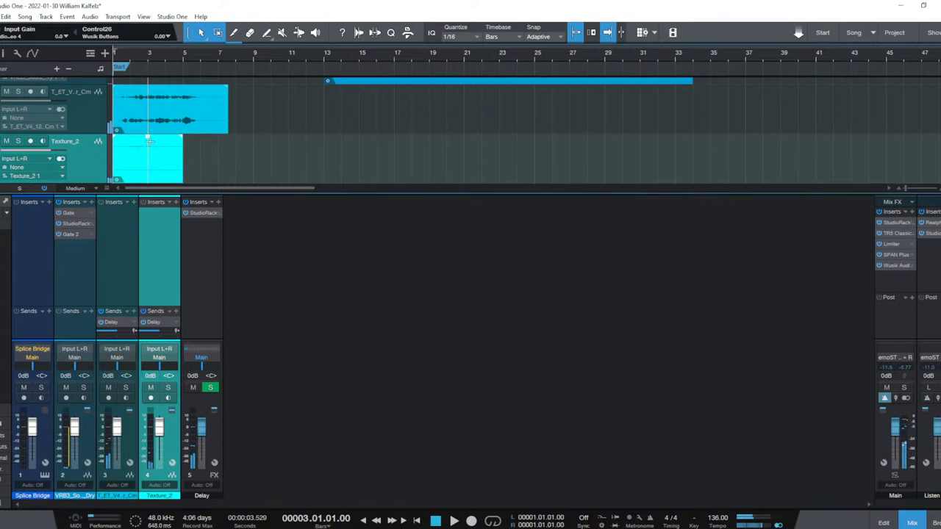
drag(150, 134, 154, 125)
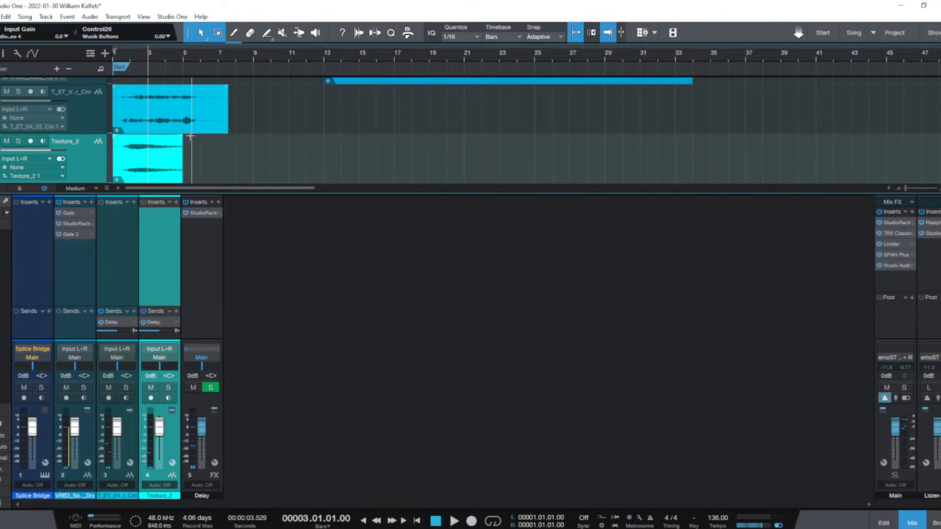
key(F3)
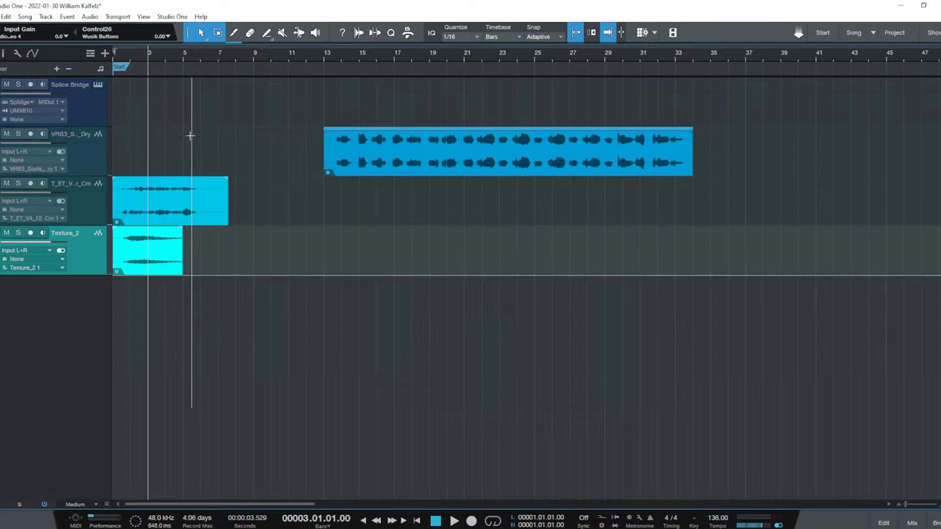
Raise the Lunar texture clip's gain by about 3.3 dB and place an overlapping copy of it at bar 5.
click(186, 210)
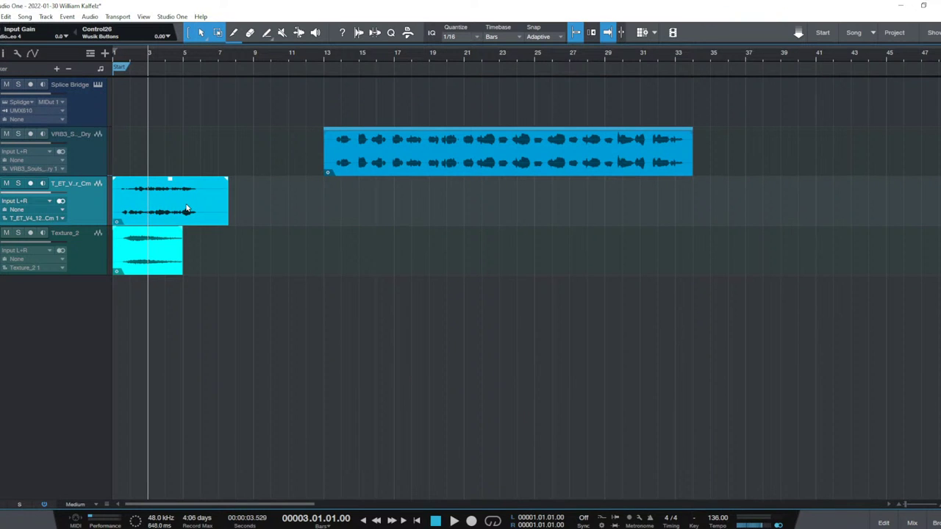
drag(169, 180, 169, 176)
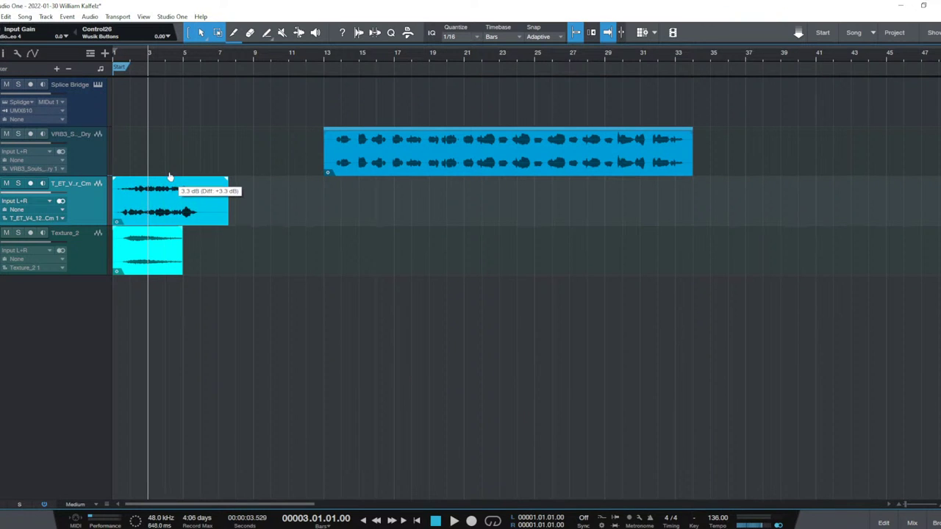
drag(166, 219, 236, 209)
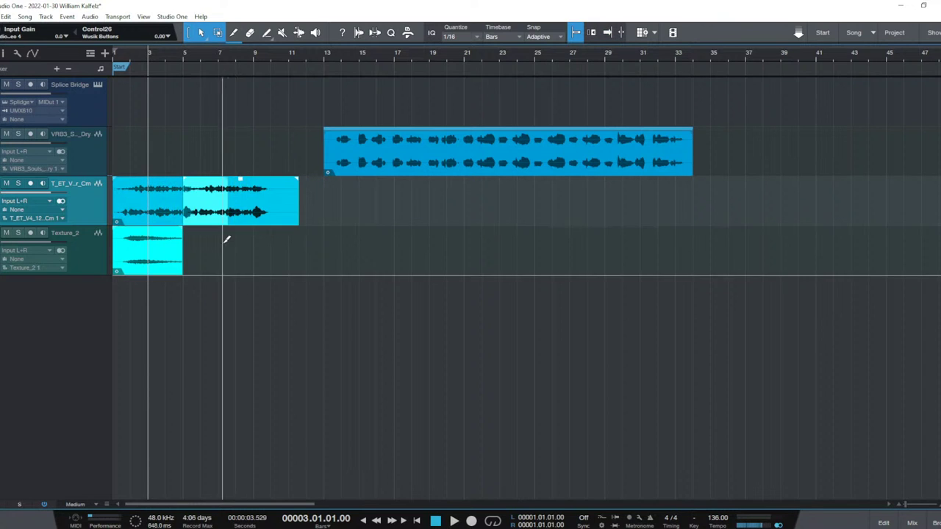
Move the Lunar texture copy to just before bar 6 and crossfade its start with the original clip's end.
mouse_move(191, 183)
mouse_down()
mouse_move(240, 192)
mouse_move(184, 189)
mouse_up()
click(186, 203)
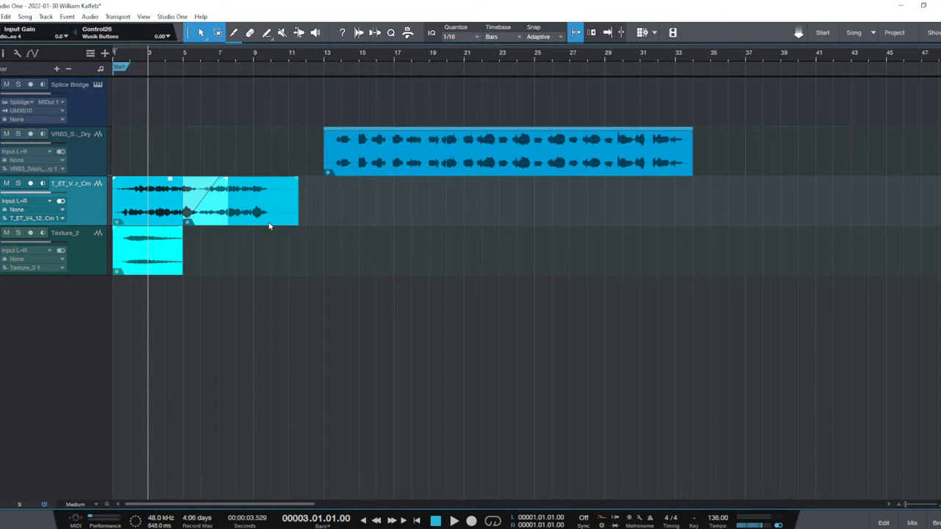
drag(268, 226, 309, 223)
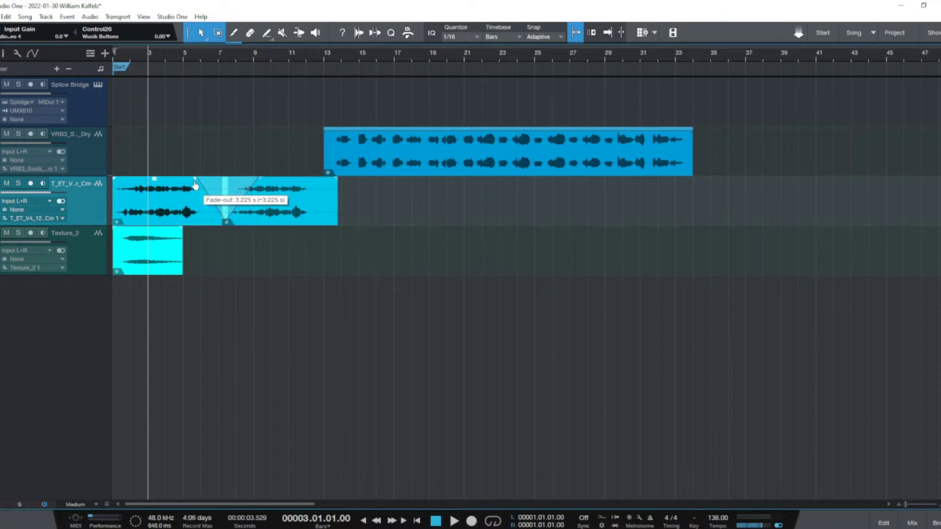
drag(224, 189, 249, 217)
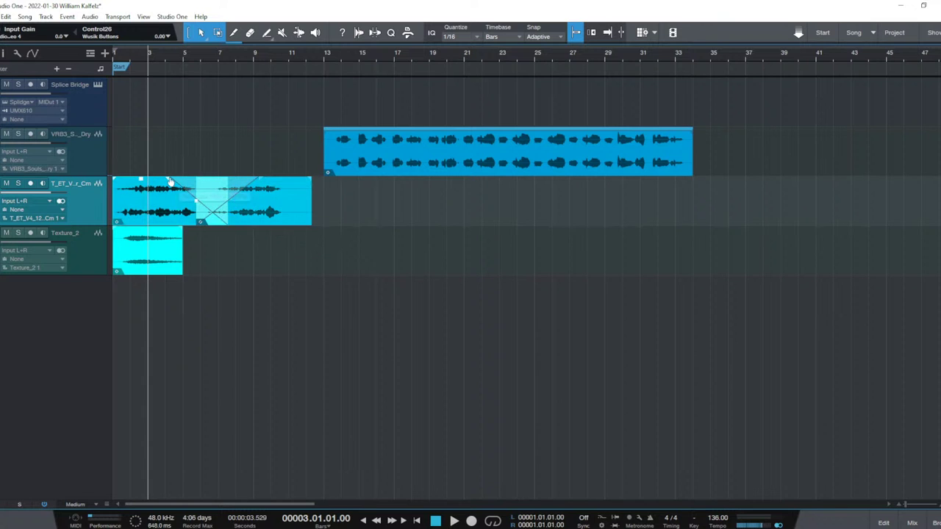
drag(170, 181, 202, 185)
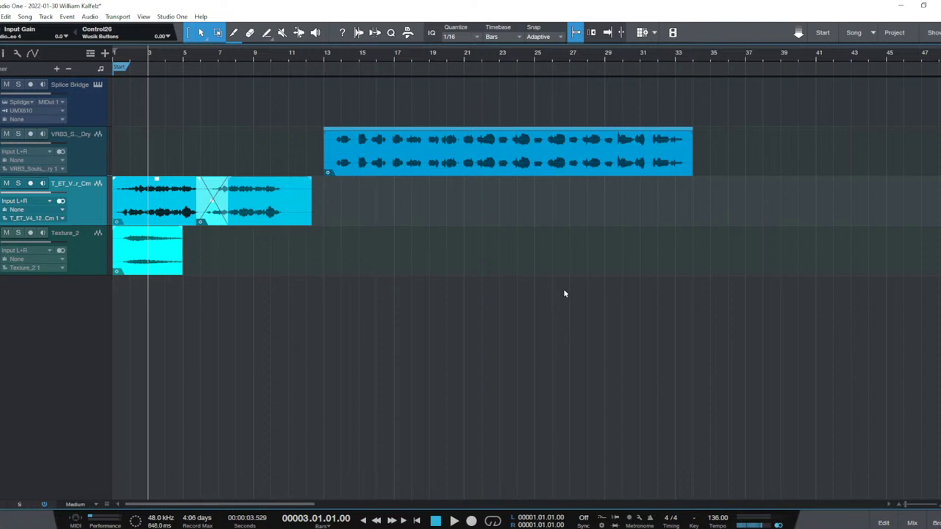
Insert the MetaFilter Stereo effect on the Lunar texture channel and move its window clear for editing.
key(F3)
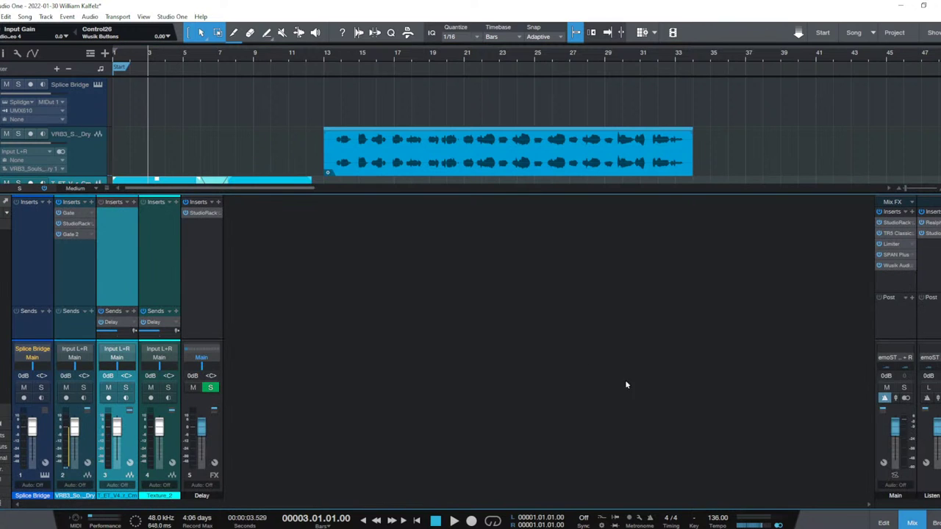
click(132, 203)
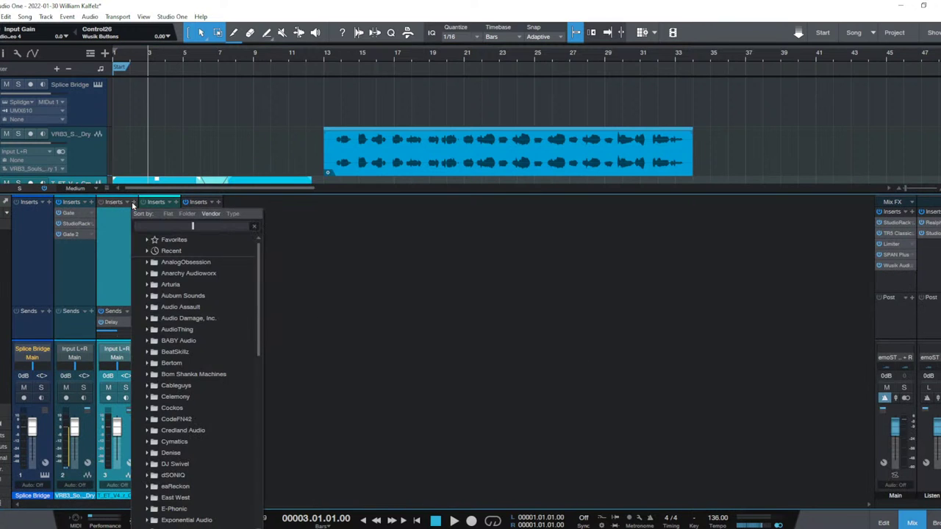
text(mass)
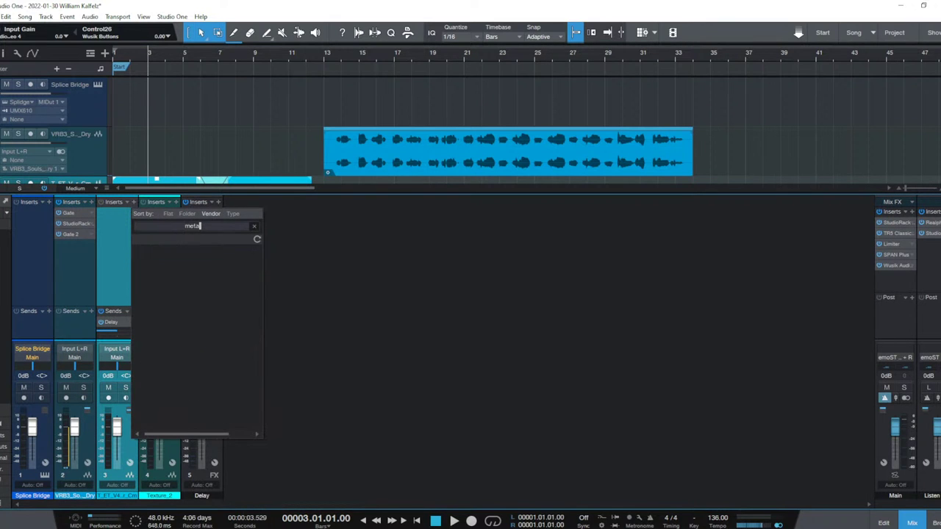
key(Return)
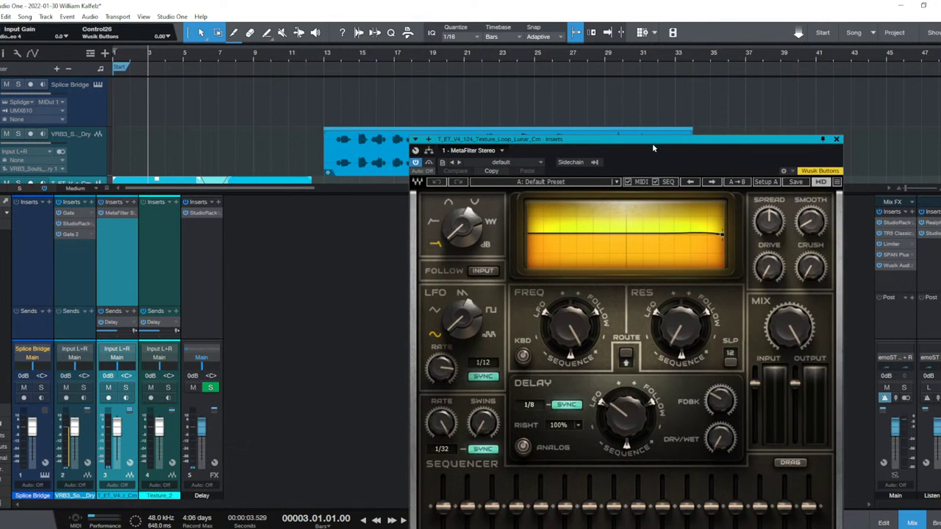
drag(653, 149, 549, 49)
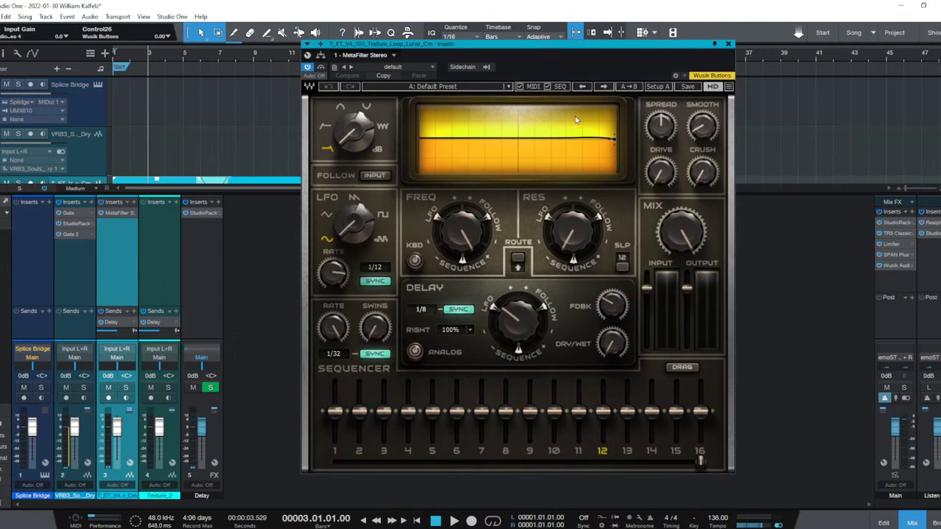
Step forward through MetaFilter's presets to Ehm Girls.
click(598, 87)
click(598, 87)
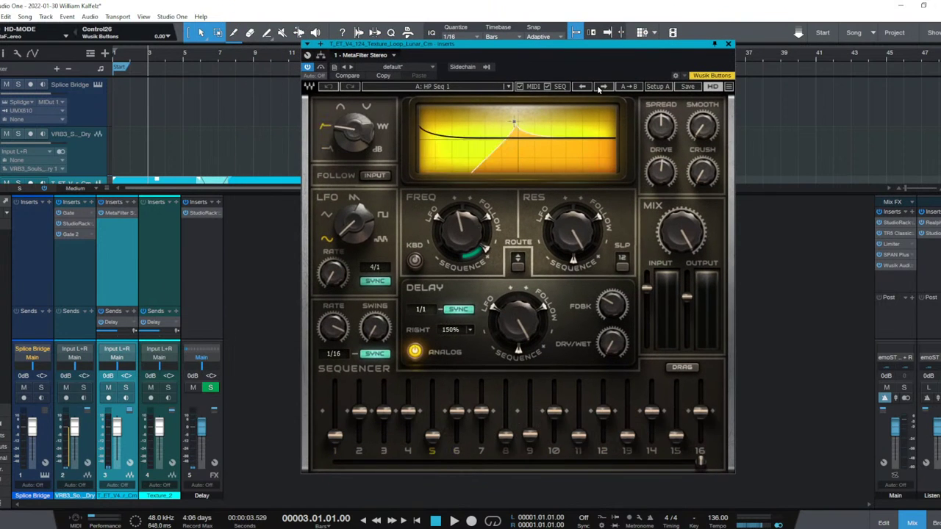
click(599, 87)
click(599, 87)
click(599, 87)
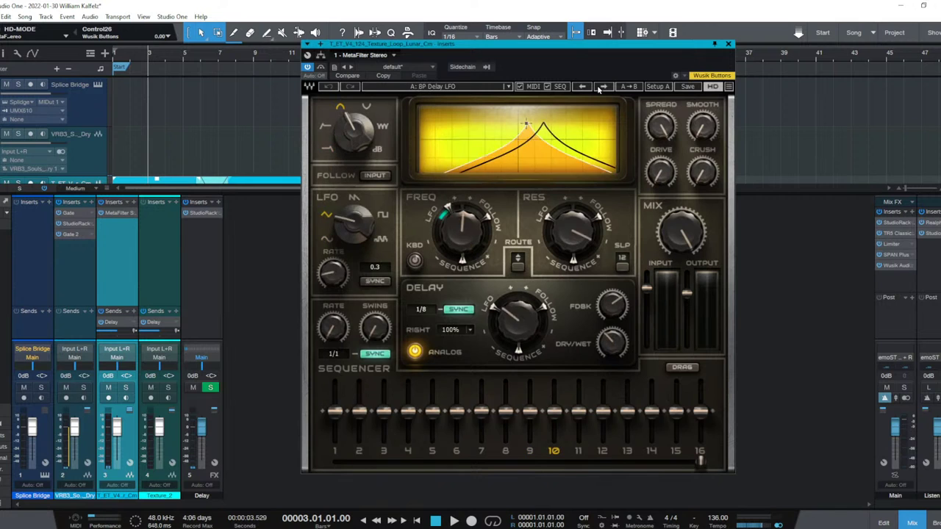
click(599, 86)
click(599, 86)
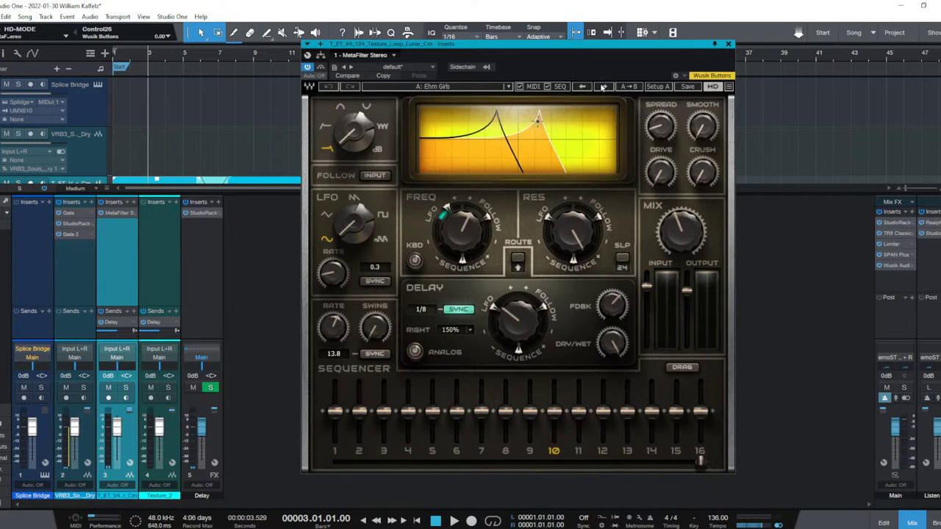
Sync MetaFilter's LFO to the tempo at a 4/1 rate during playback and return to the full arrangement.
key(space)
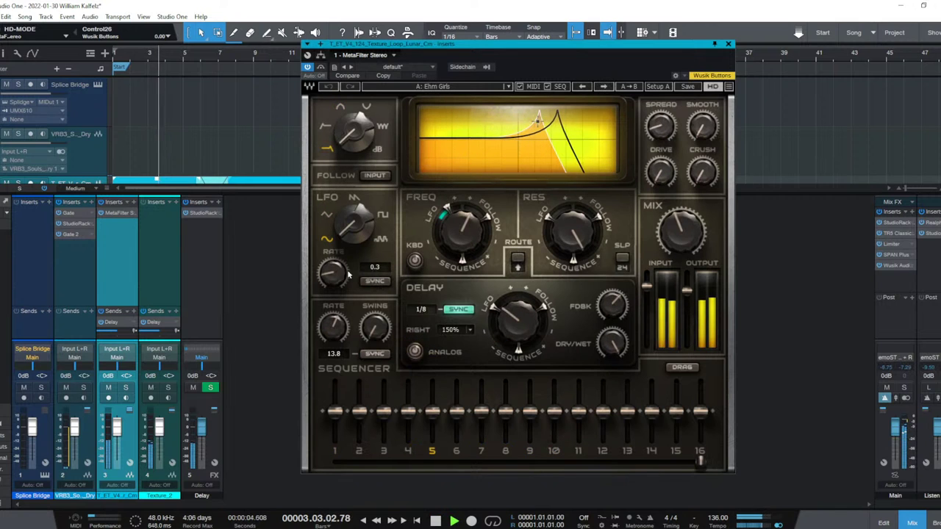
click(375, 280)
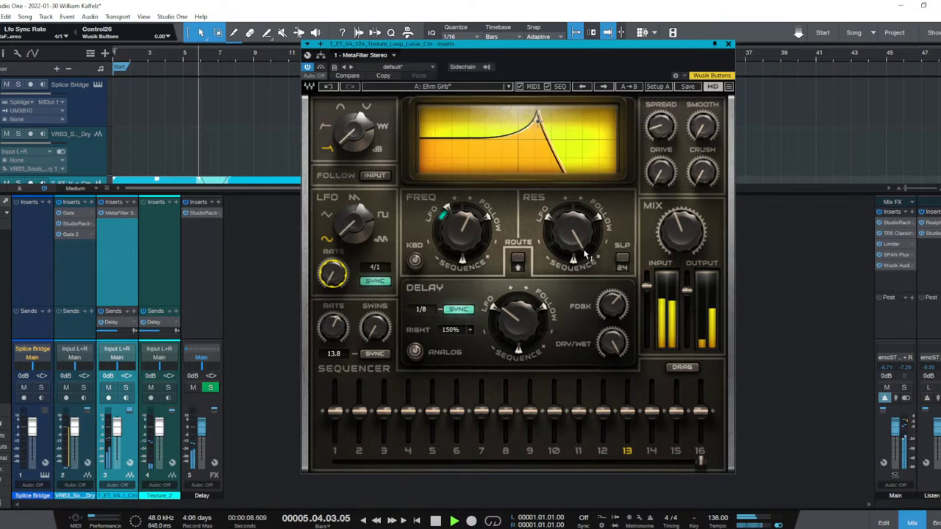
click(573, 231)
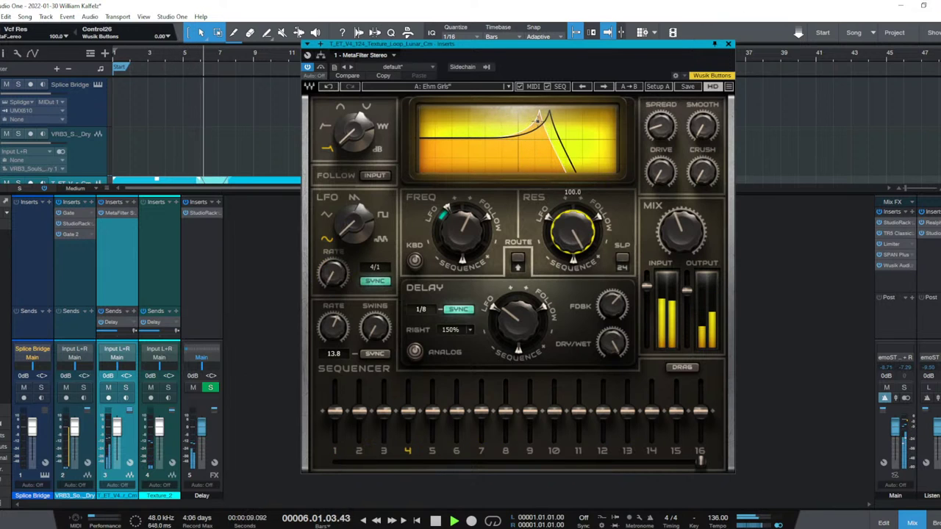
click(727, 45)
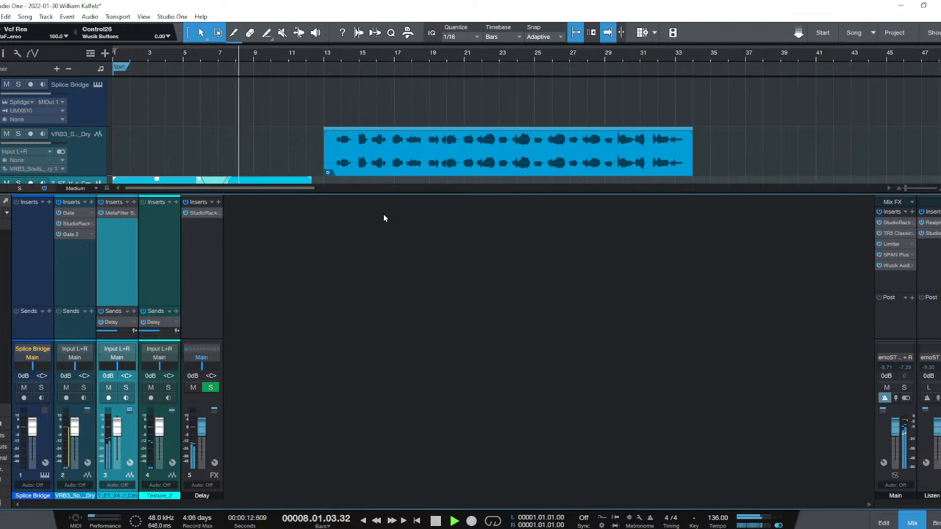
key(F3)
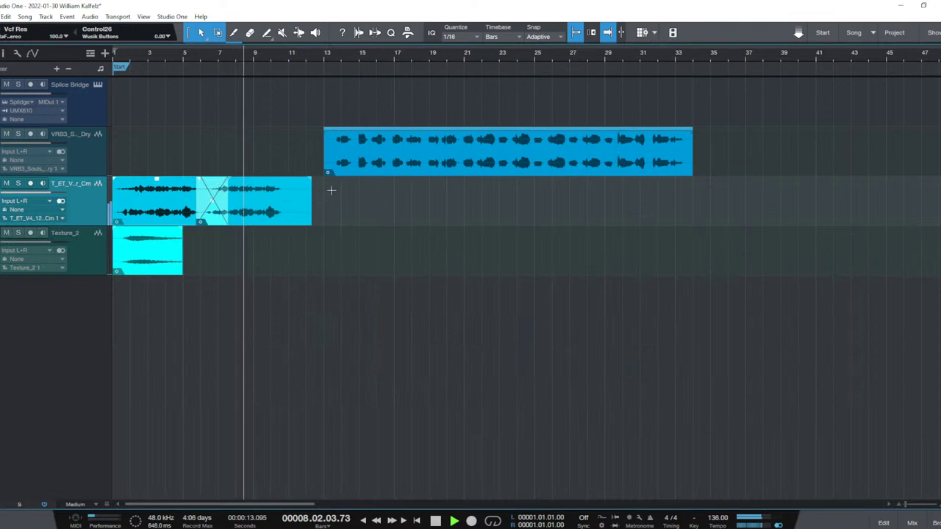
Add a fade-out to the Texture_2 clip and crossfade a copy of it over the original's end.
click(138, 264)
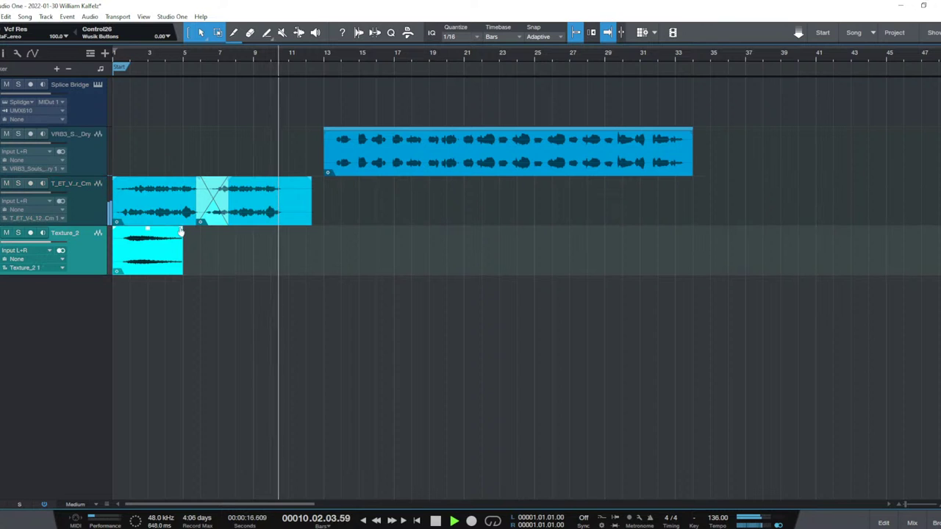
drag(181, 229, 227, 262)
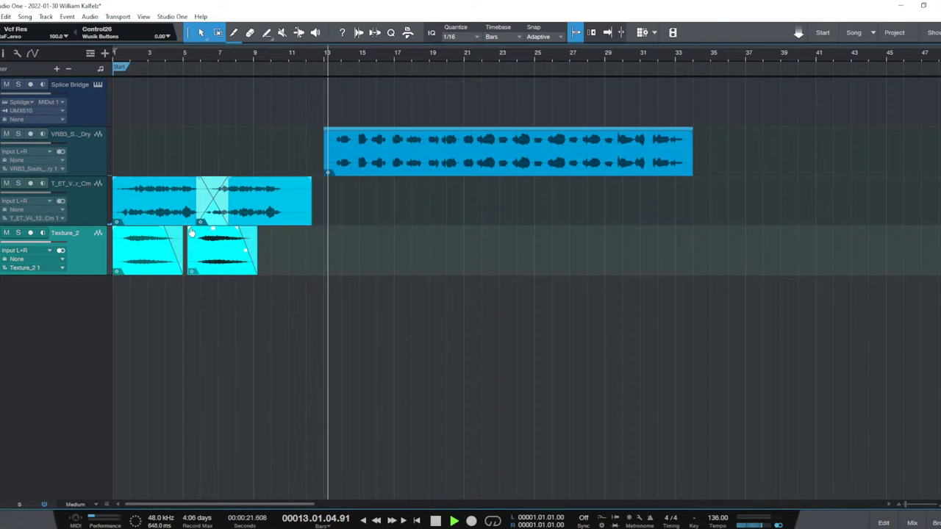
drag(227, 259, 201, 263)
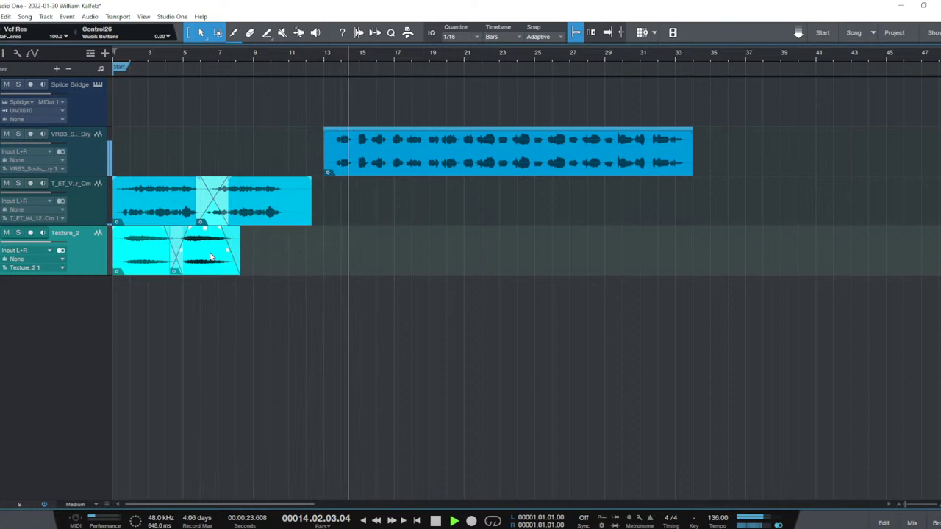
Replay the textures from the start, move the vocal clip to bar 38 and save the song.
key(space)
key(space)
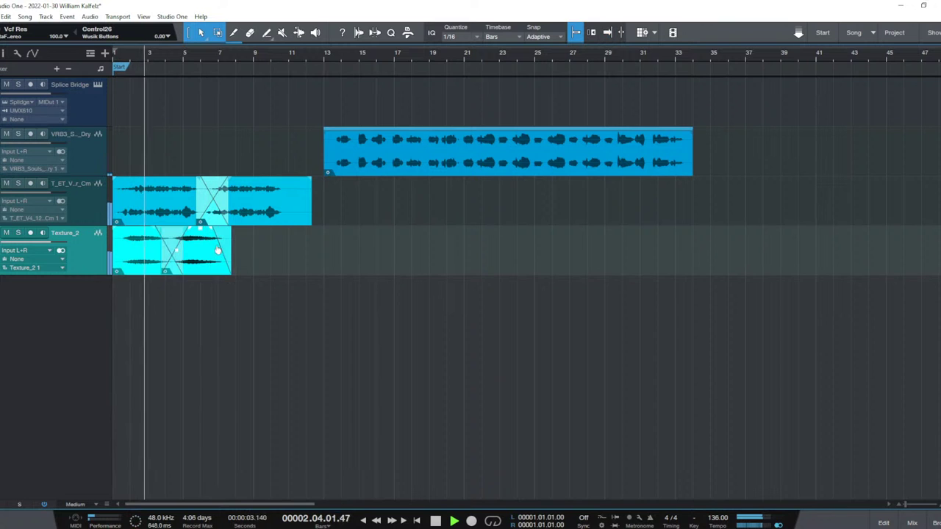
drag(343, 160, 782, 162)
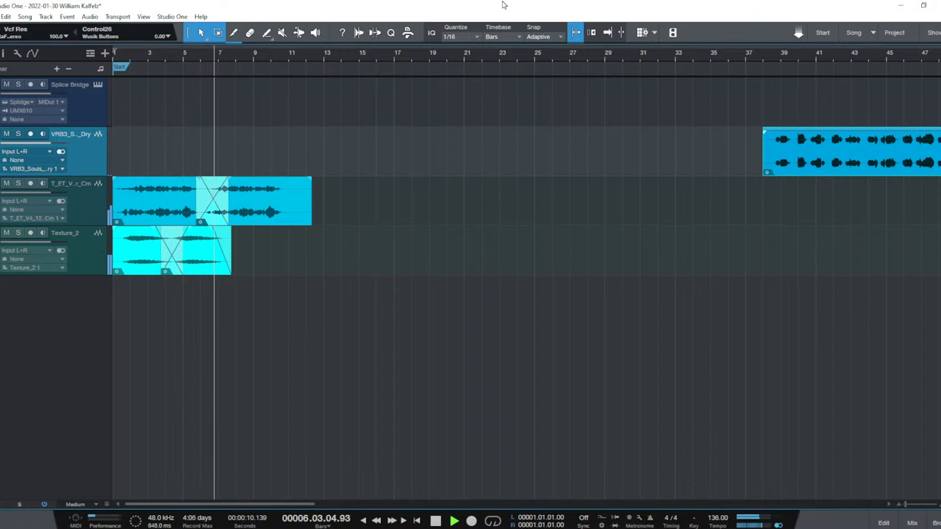
key(space)
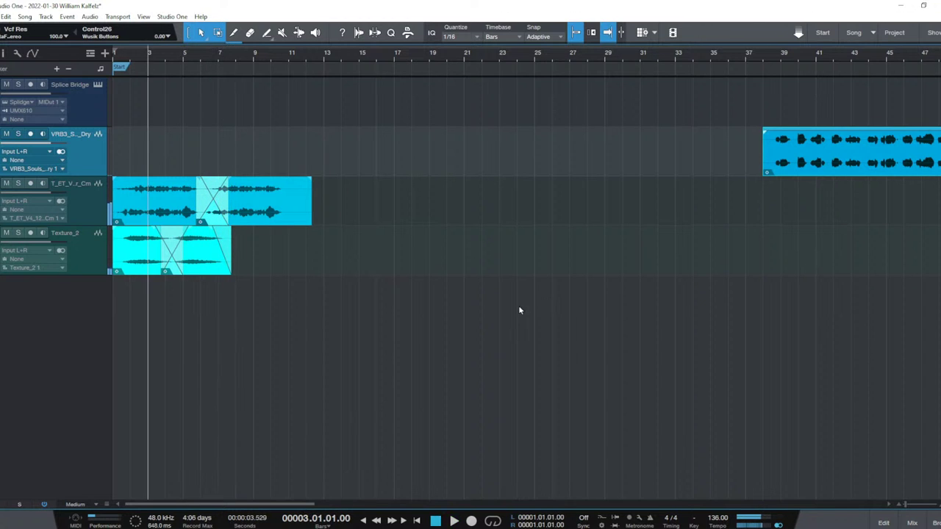
key(ctrl+s)
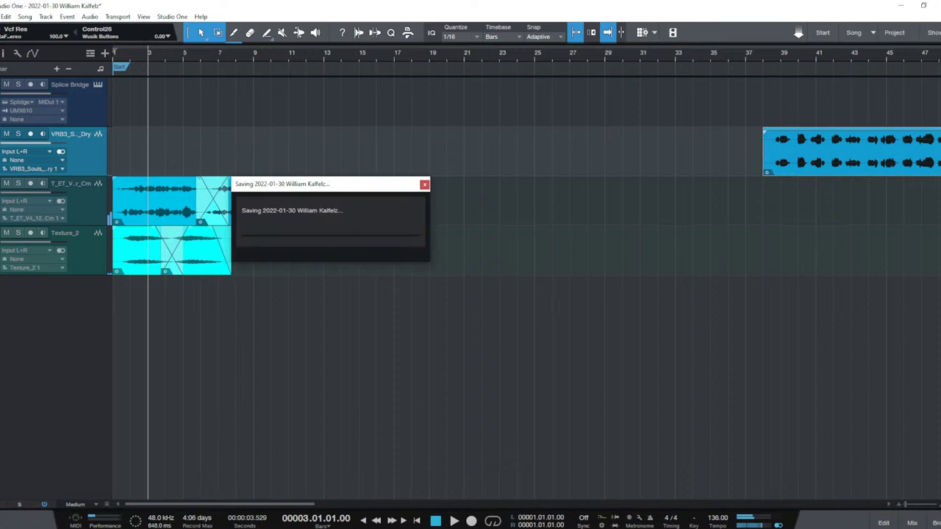
Switch to Splice and audition the OS_EHHM_125_Cm textures 13, 18 and 20.
key(alt+Tab)
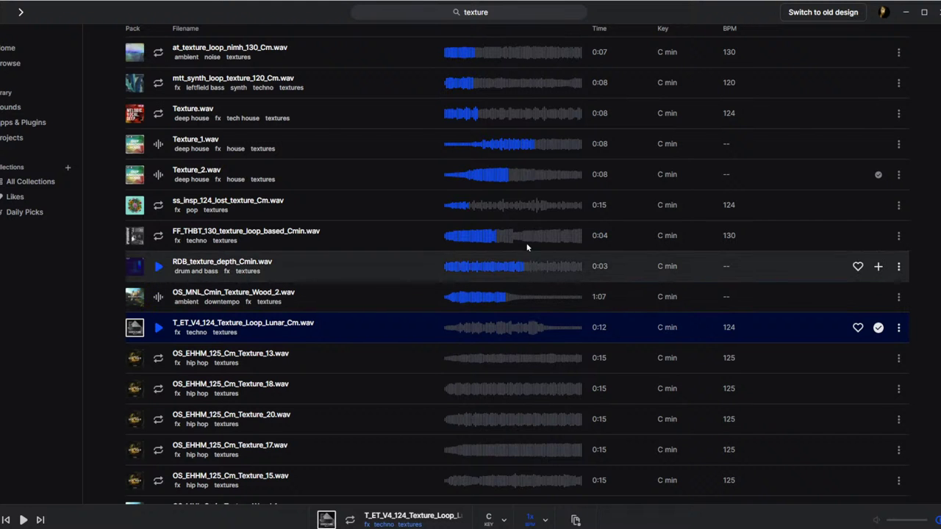
key(Down)
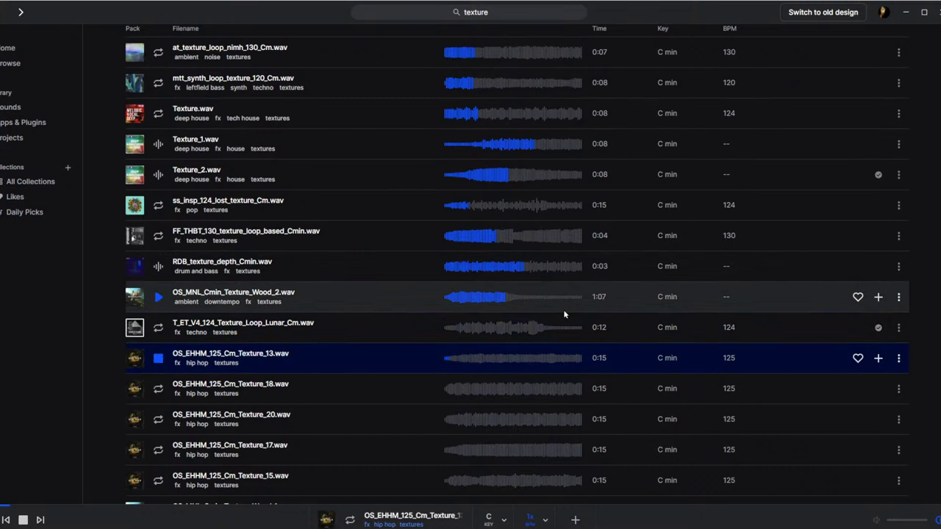
key(Down)
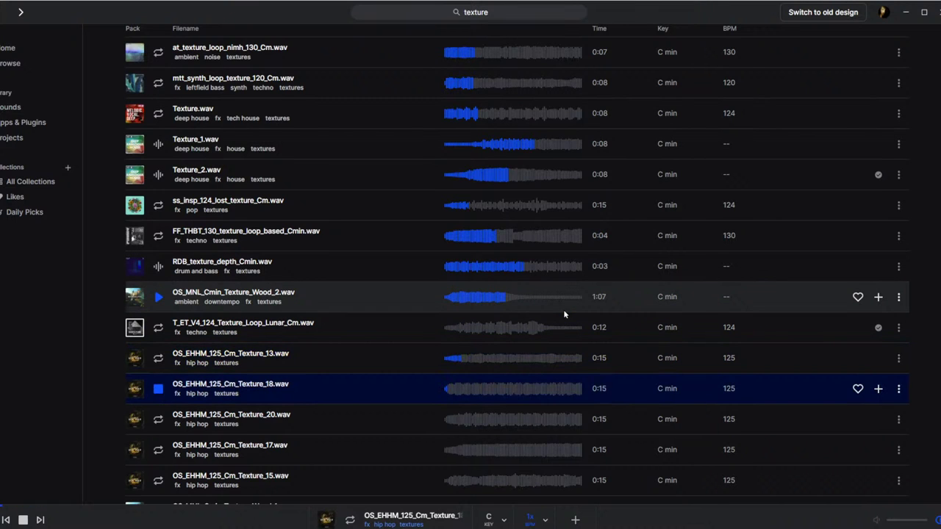
key(Down)
scroll(580, 302, down, 3)
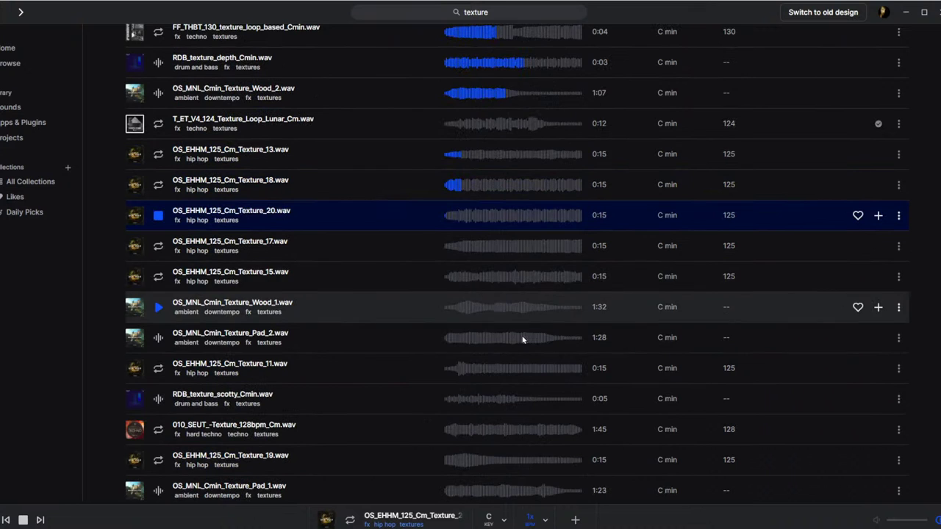
Preview RDB_texture_scotty_Cmin.wav and place it in Studio One on a new track below Texture_2 at bar 3.
click(516, 395)
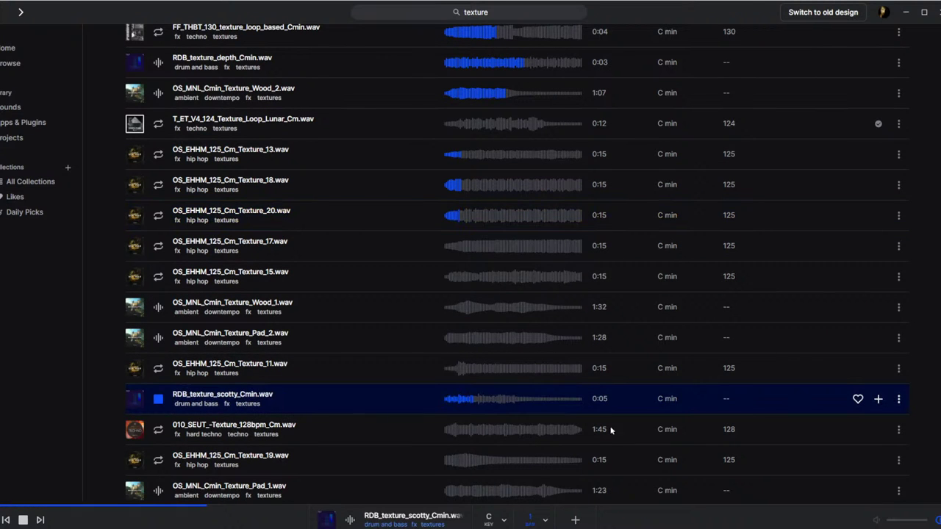
scroll(566, 276, down, 3)
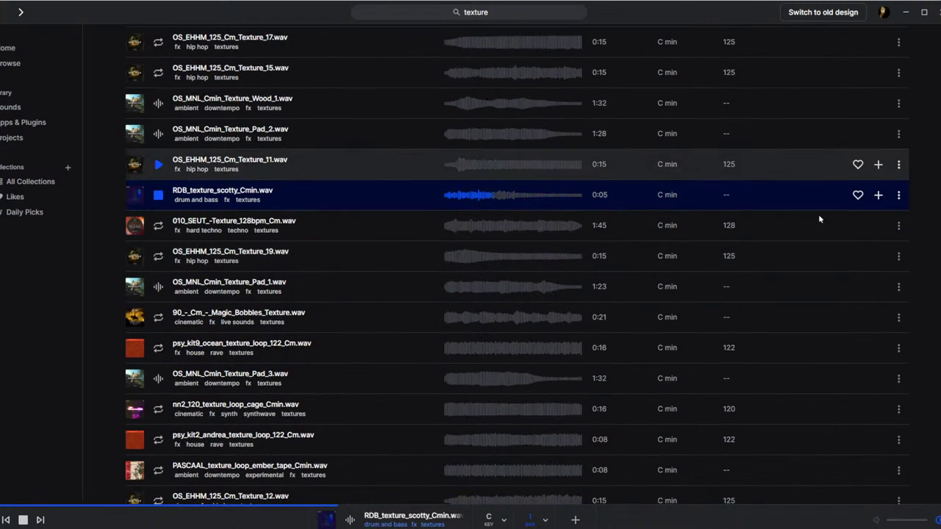
click(529, 205)
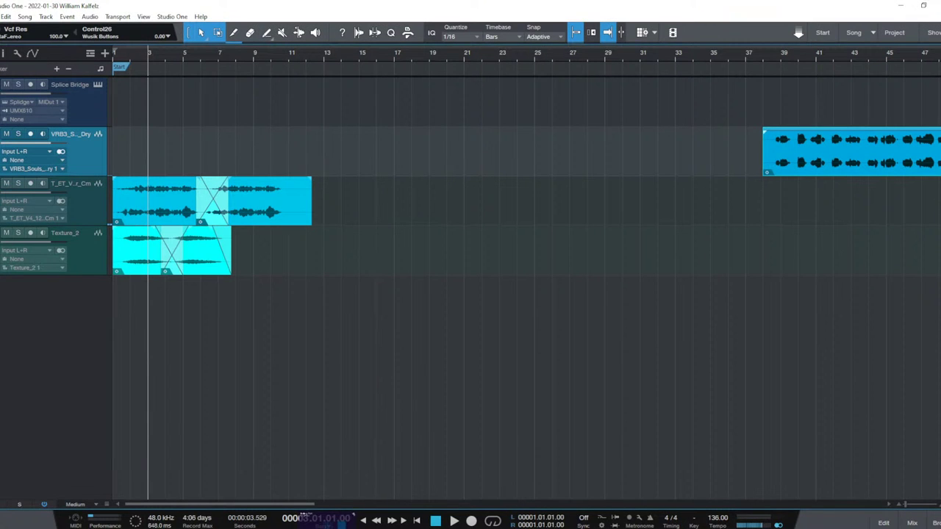
drag(378, 432, 169, 323)
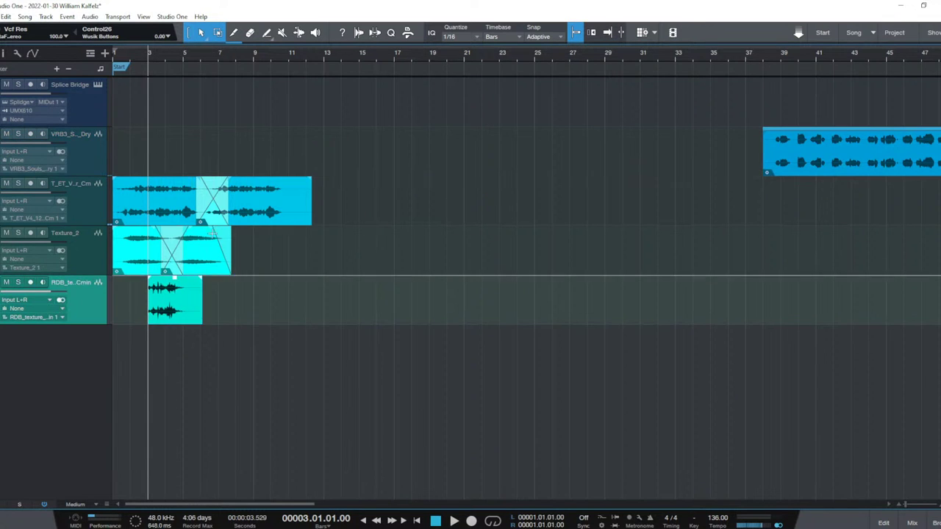
Add a send to Delay on the new RDB texture channel and lower its volume to -8.8 dB.
key(F3)
click(218, 311)
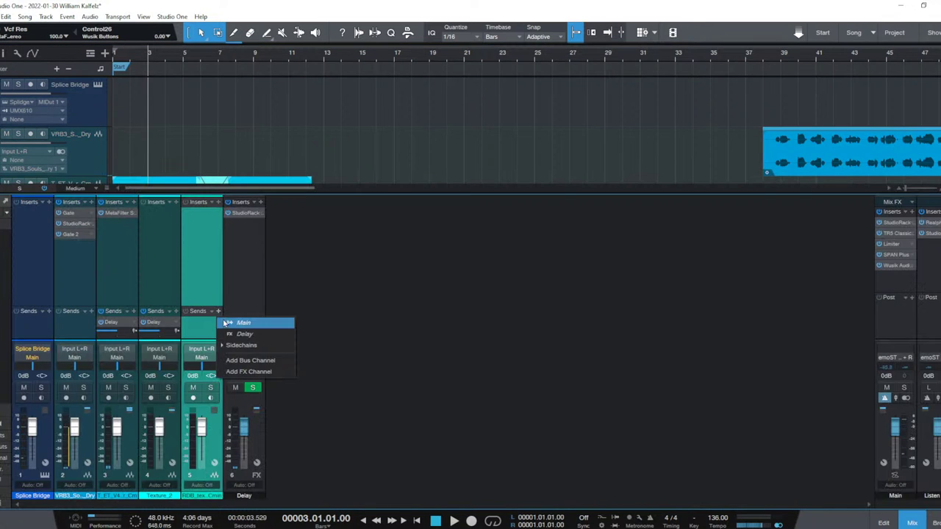
click(242, 332)
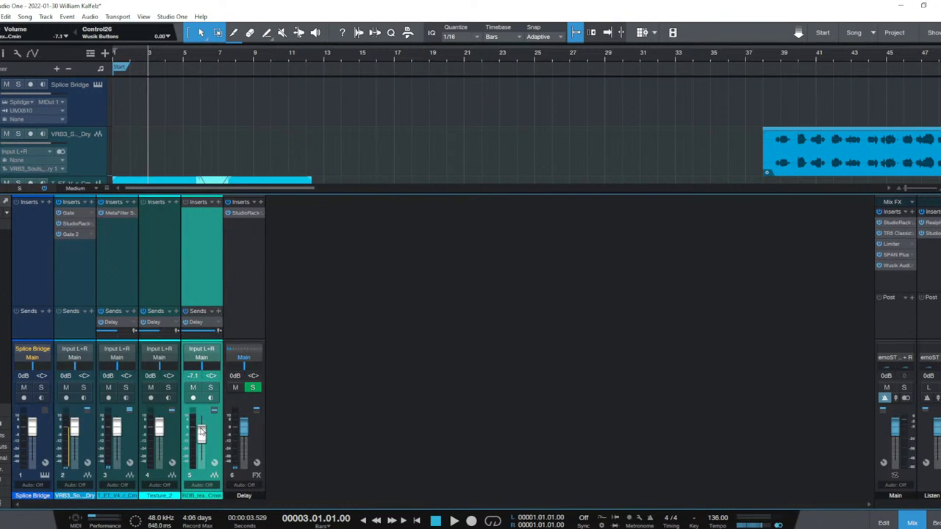
drag(201, 433, 200, 436)
key(F3)
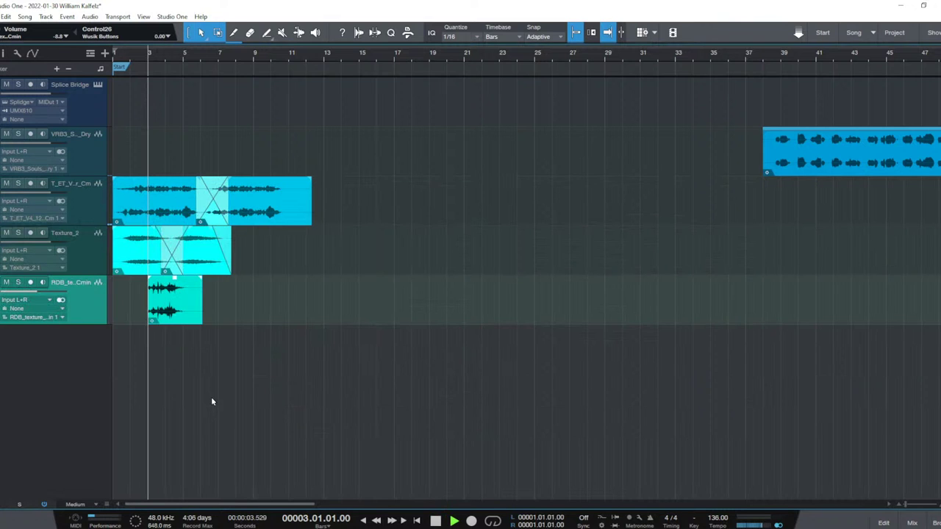
Shift the second T_ET texture clip earlier to start near bar 4.75, widening its crossfade with the first clip, and play the result.
key(space)
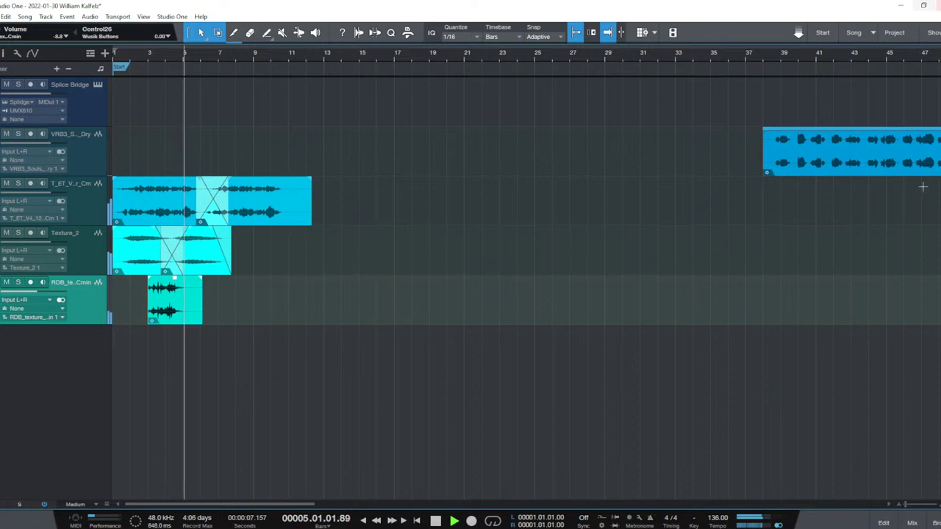
click(278, 215)
drag(278, 215, 269, 215)
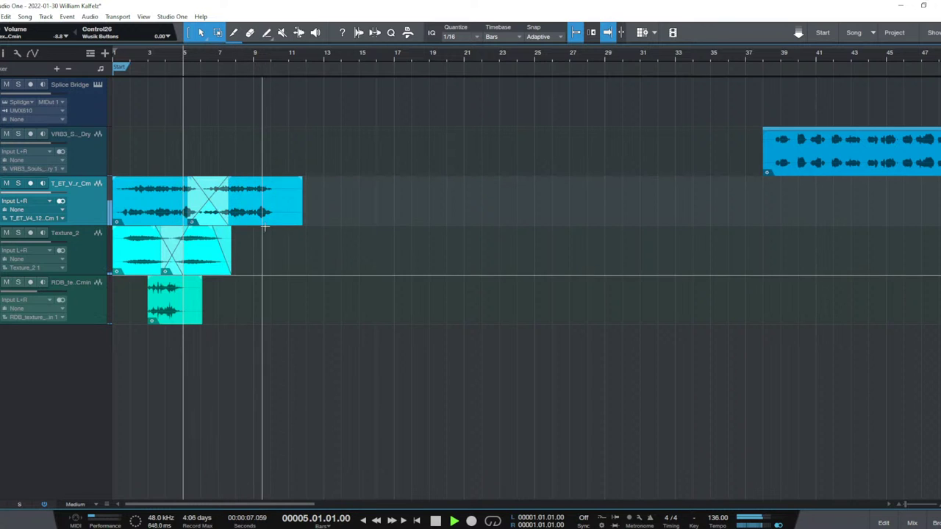
key(space)
key(space)
drag(269, 215, 261, 215)
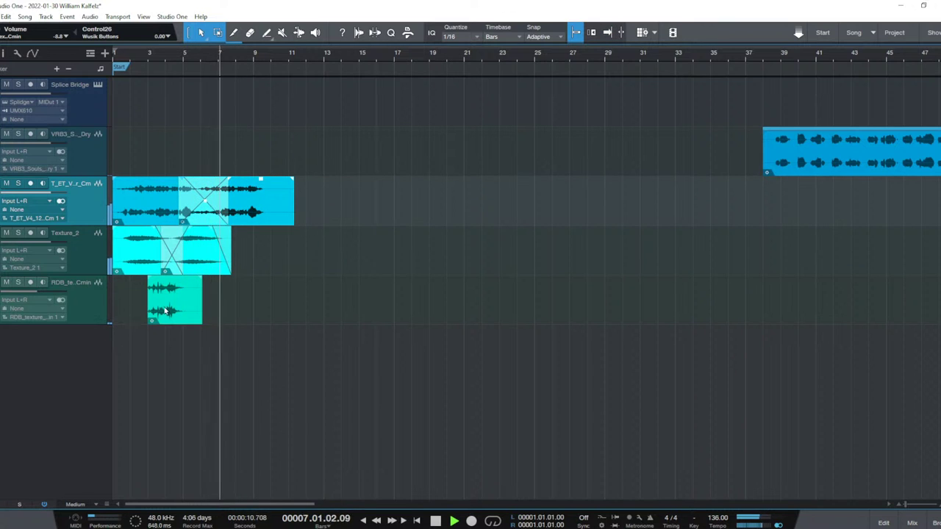
Move the RDB texture clip to start at bar 5 and listen to the layered textures.
drag(183, 308, 218, 309)
click(175, 335)
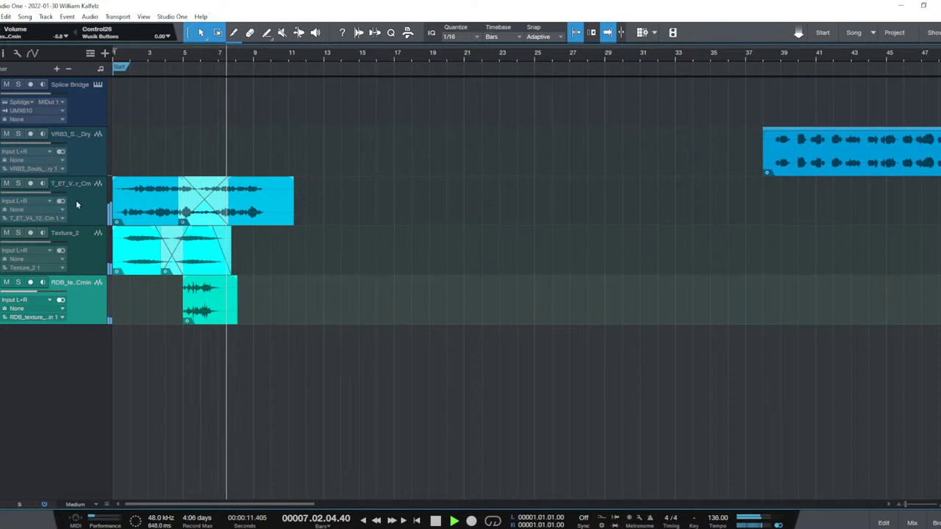
key(space)
Insert the StudioRack plus F6 EQ preset on the T_ET texture channel and open its F6-RTA equalizer.
click(93, 205)
key(F3)
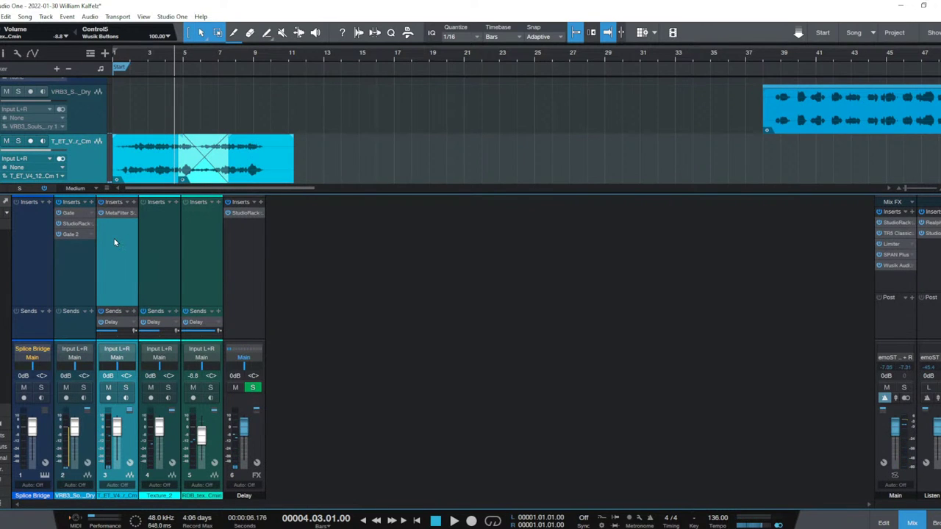
double_click(114, 243)
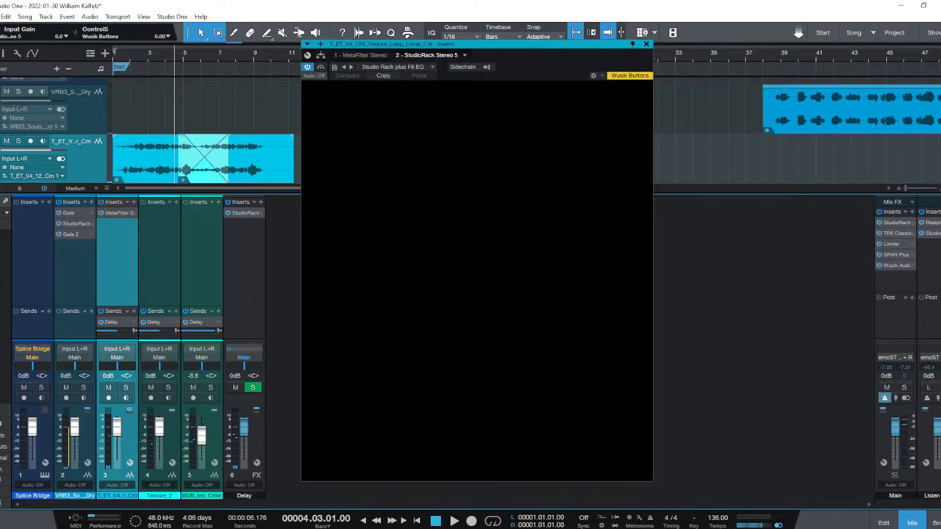
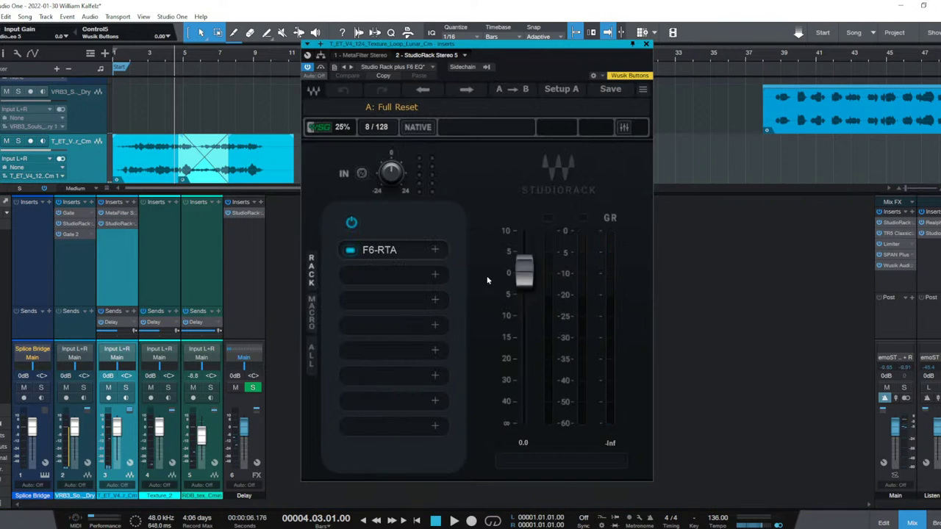
click(392, 250)
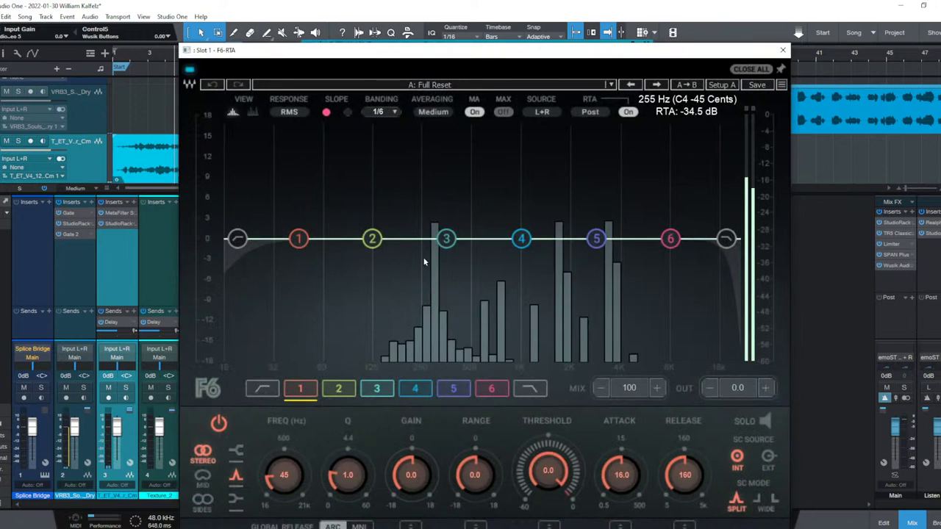
Cut F6 band 5 by 18 dB at 3504 Hz with a Q of 1.7.
drag(597, 241, 607, 333)
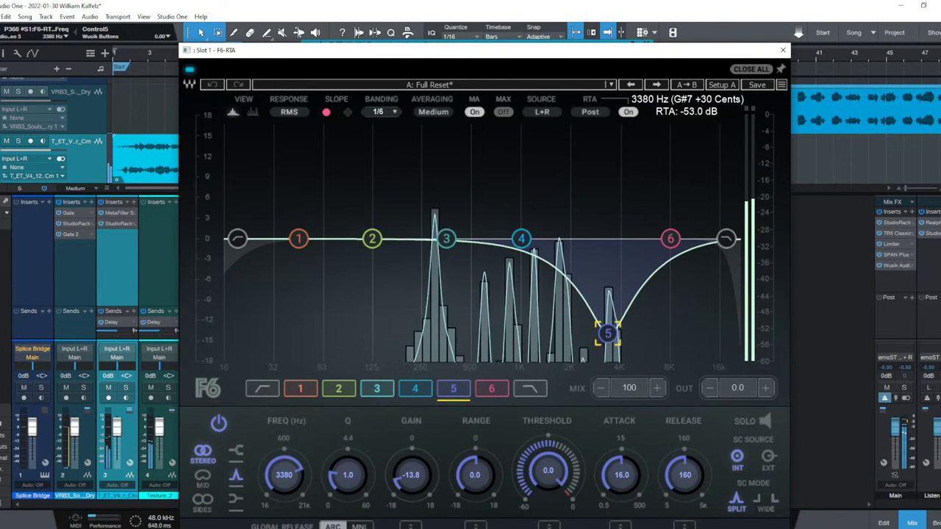
drag(347, 474, 347, 459)
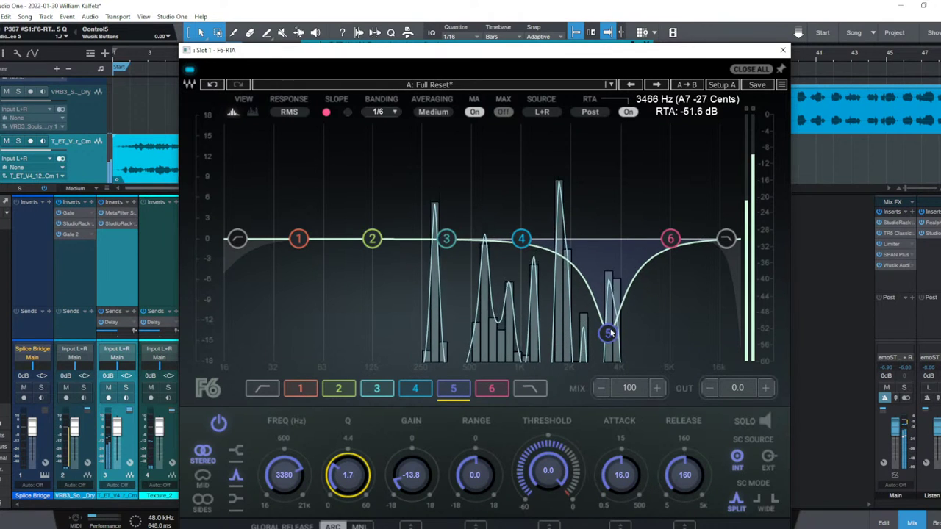
drag(607, 333, 611, 357)
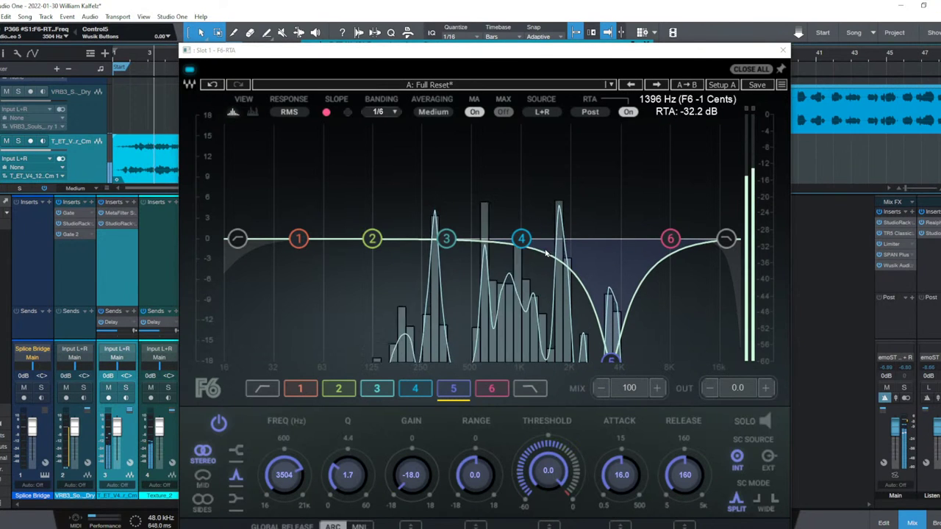
Cut F6 band 4 by 10.9 dB at 1718 Hz with a narrow Q of 15.7.
drag(517, 247, 563, 279)
drag(347, 475, 348, 426)
drag(564, 280, 559, 312)
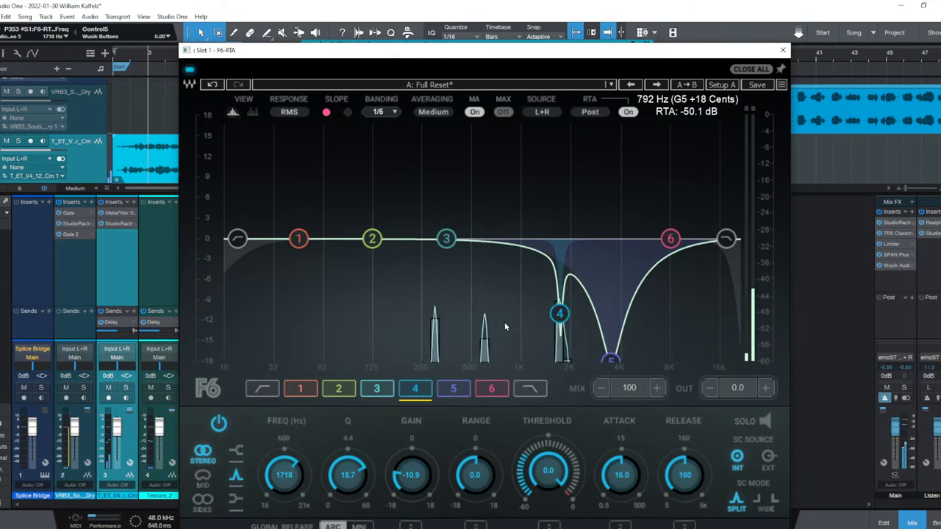
Stop playback, choose a StudioRack Native processing option, and close the F6 editor, the rack and the mixer.
click(308, 5)
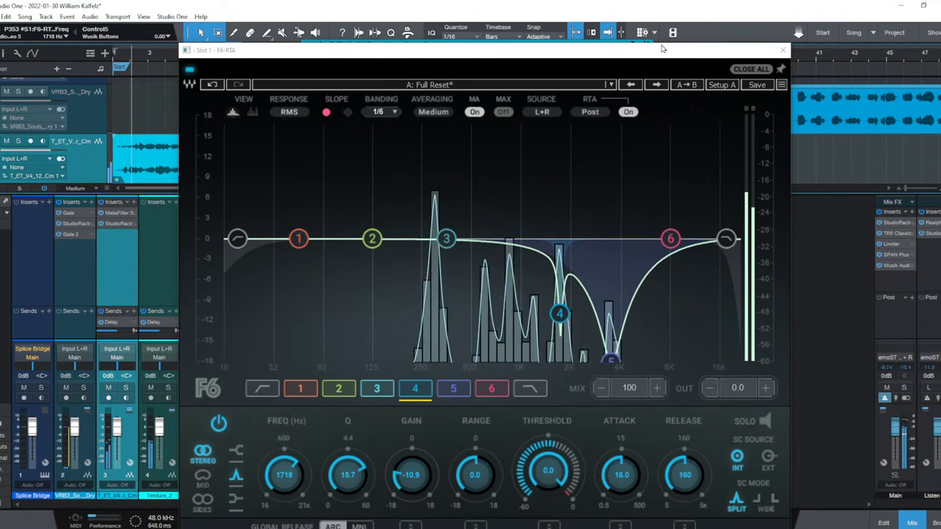
click(783, 51)
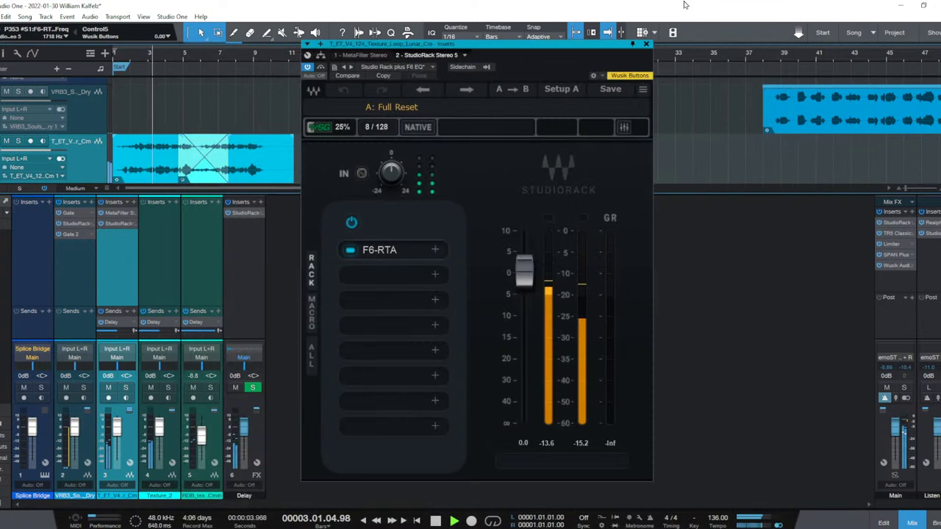
key(space)
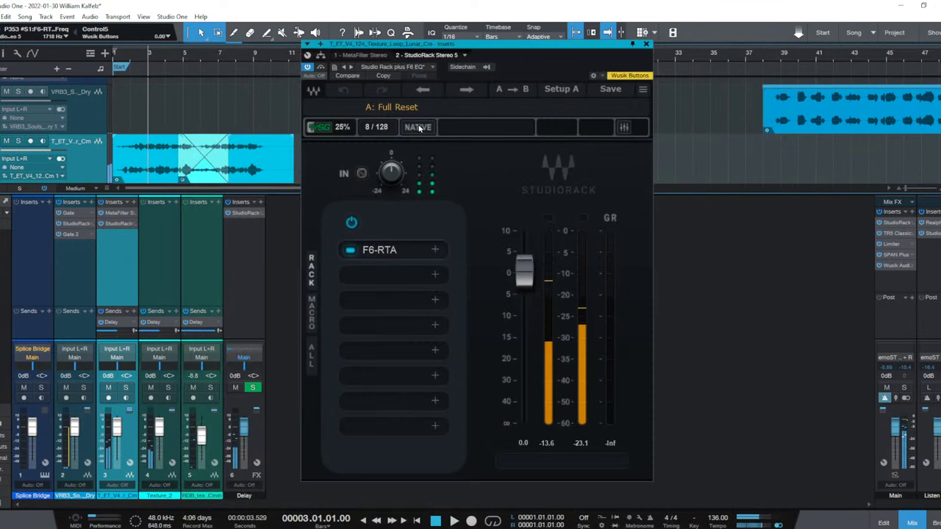
click(417, 127)
click(444, 160)
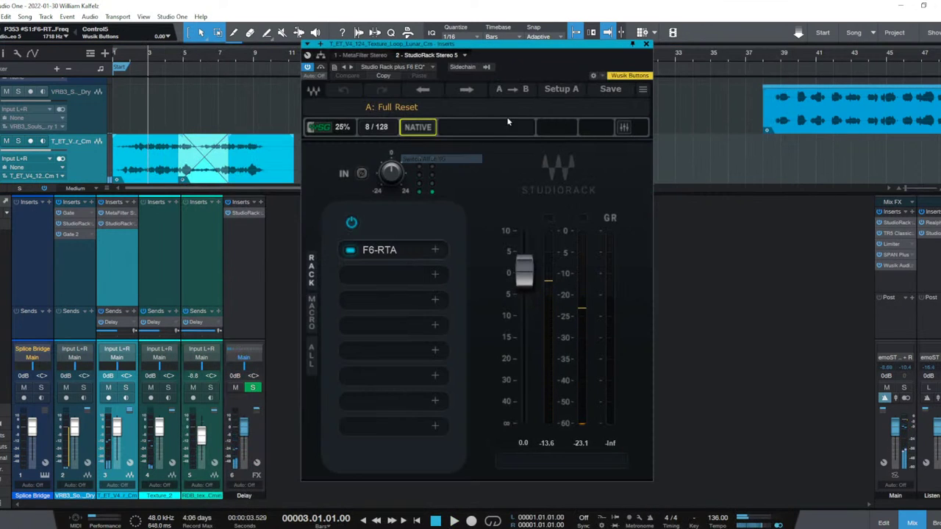
click(645, 44)
key(F3)
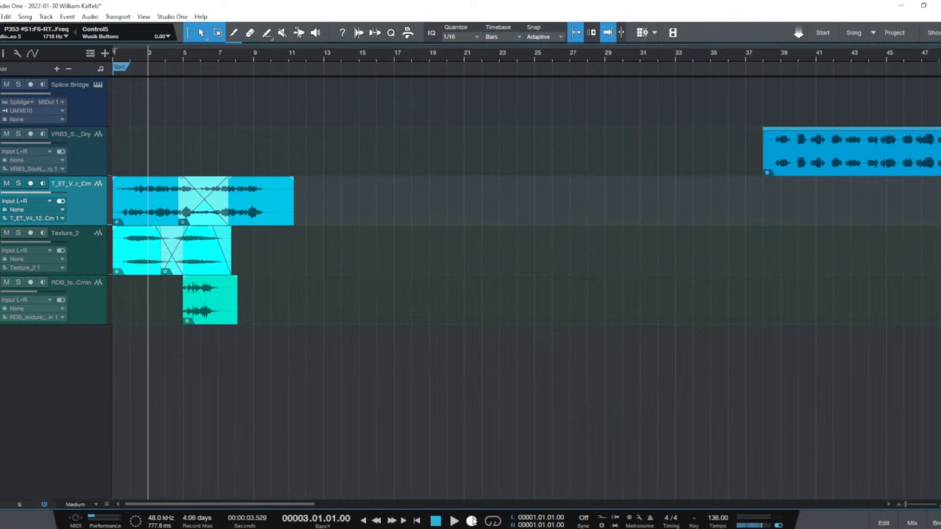
Switch to Splice and replace the texture search with a search for bass.
key(alt+Tab)
click(514, 11)
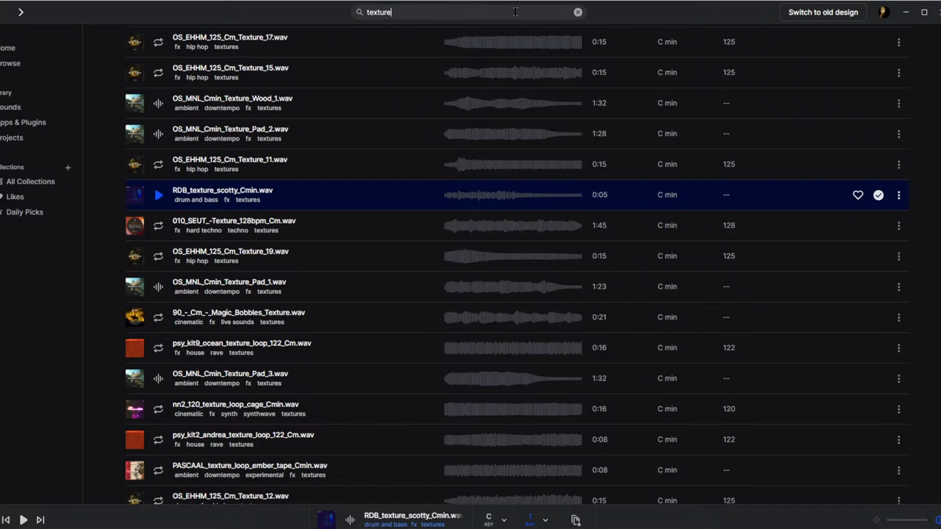
key(BackSpace)
key(BackSpace)
key(BackSpace)
key(BackSpace)
key(BackSpace)
text(b)
key(Return)
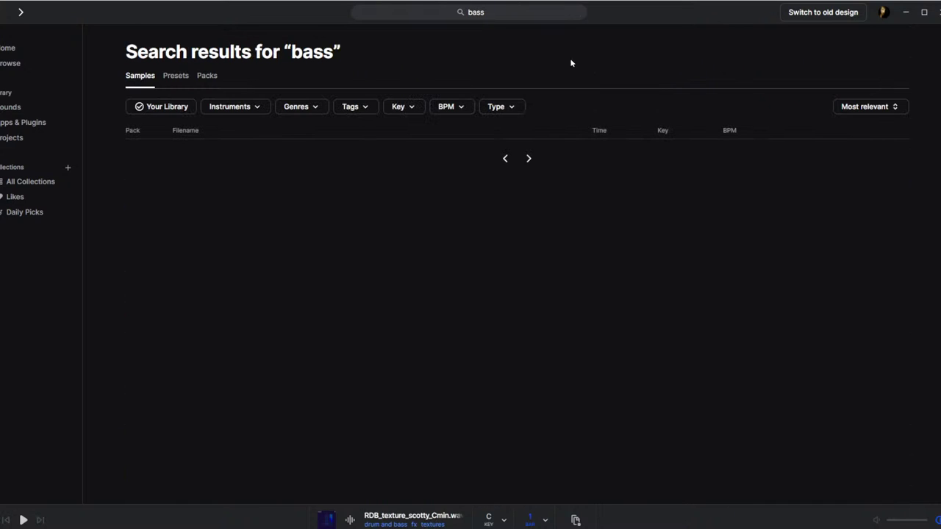
Filter the bass samples to the key of C minor.
click(402, 109)
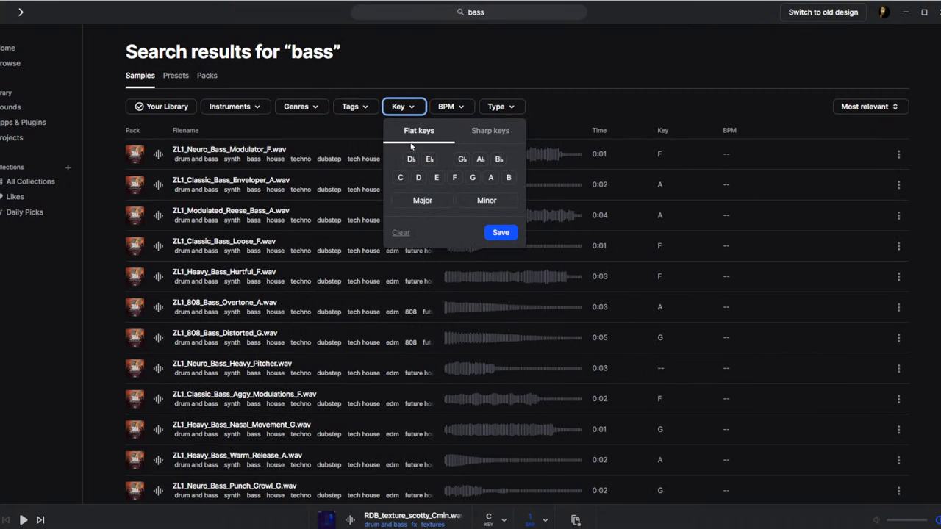
click(399, 178)
click(503, 204)
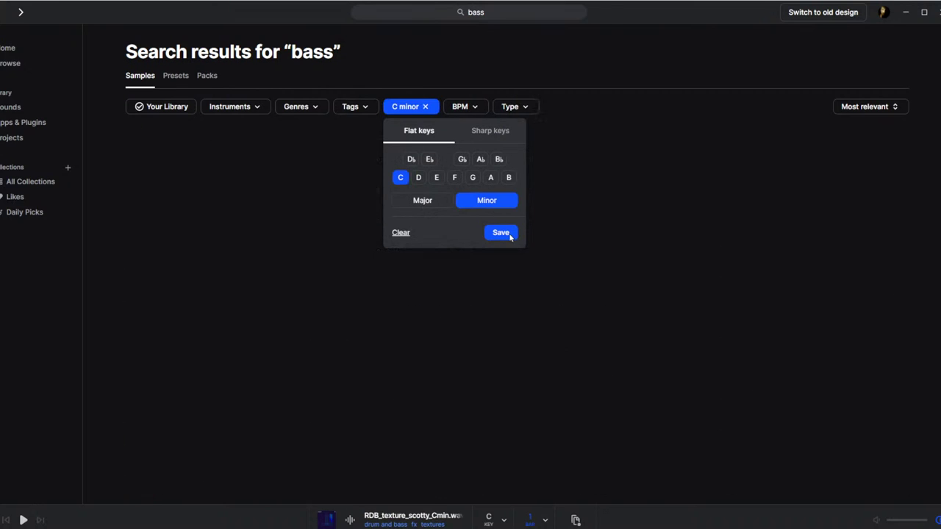
click(501, 232)
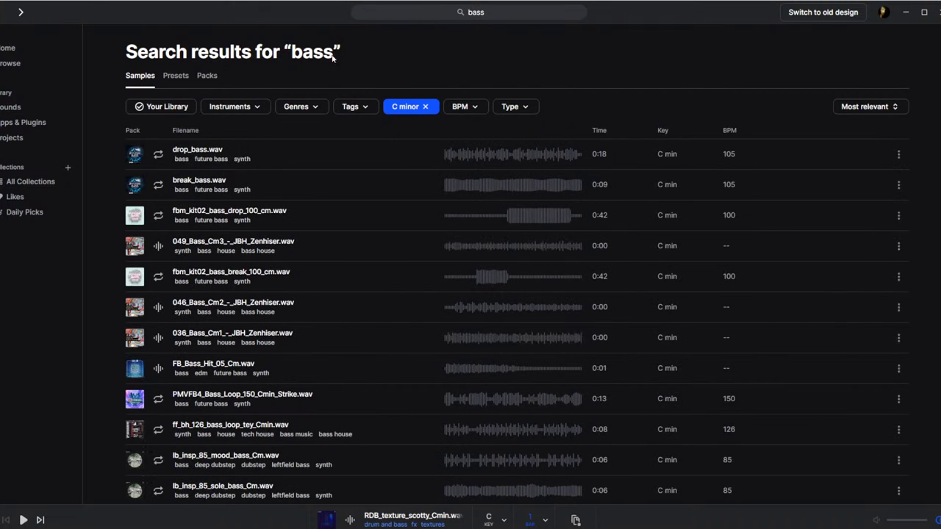
Narrow the bass samples to the techno genre and the analog tag.
click(315, 105)
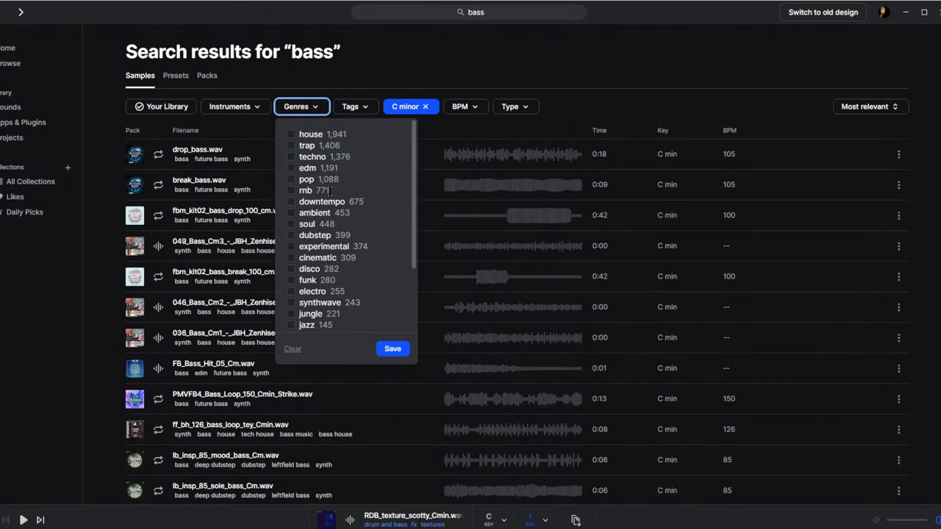
scroll(352, 184, down, 2)
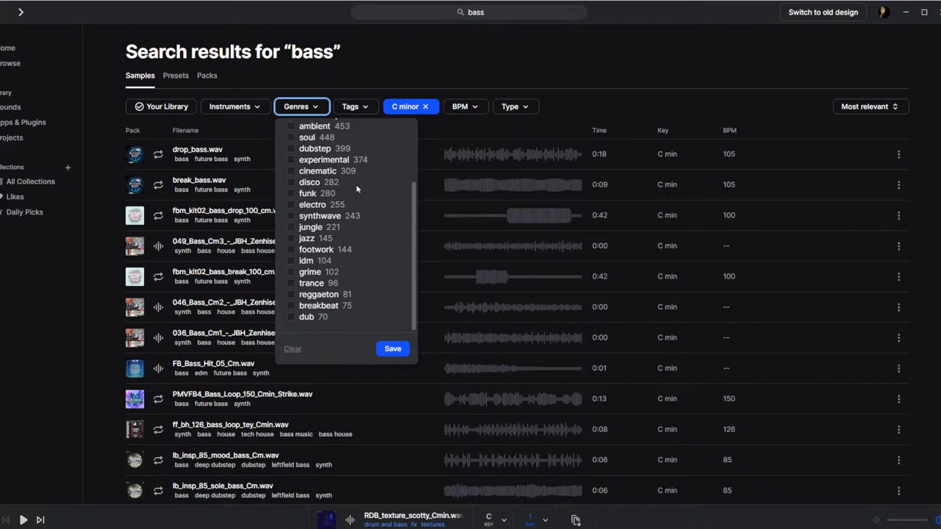
scroll(355, 184, up, 2)
click(291, 157)
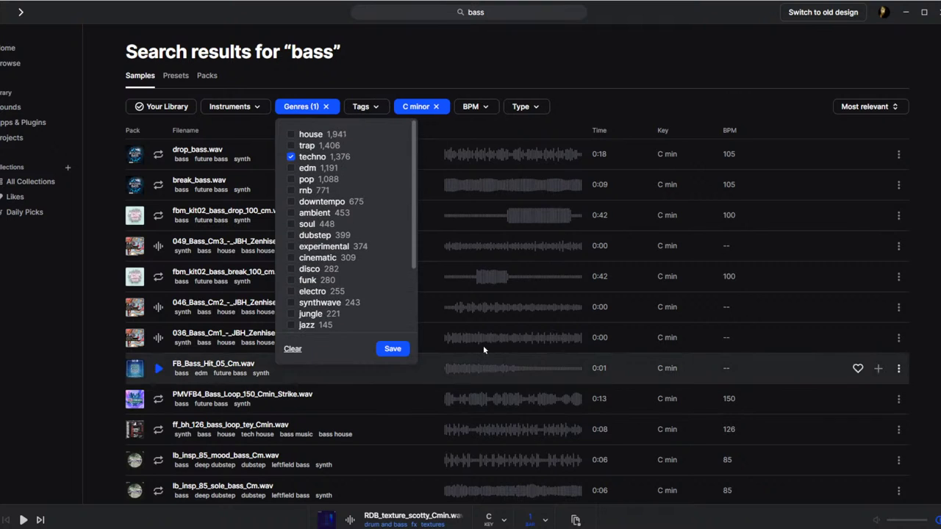
click(374, 110)
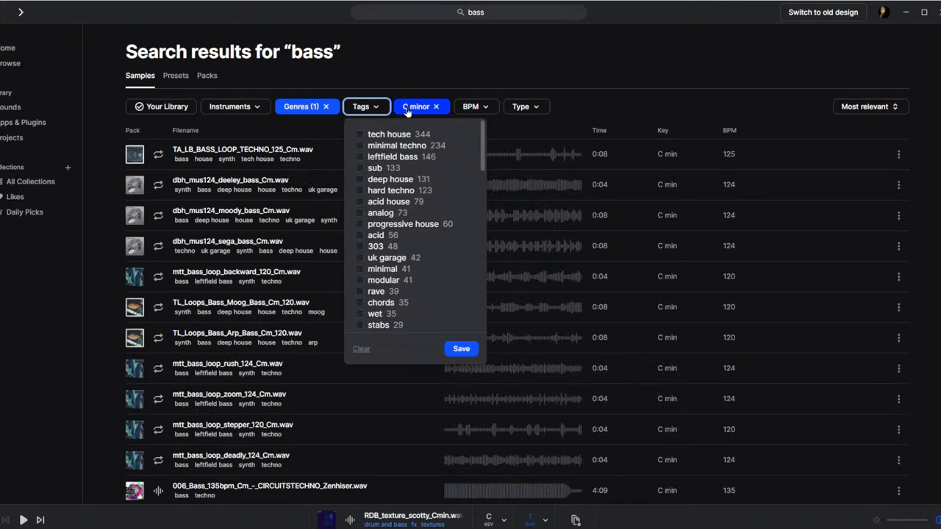
click(358, 213)
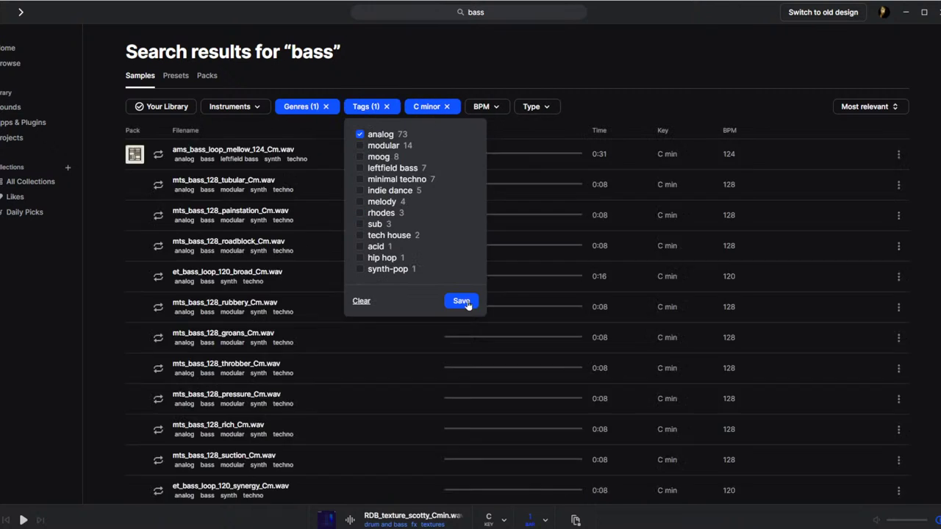
click(464, 301)
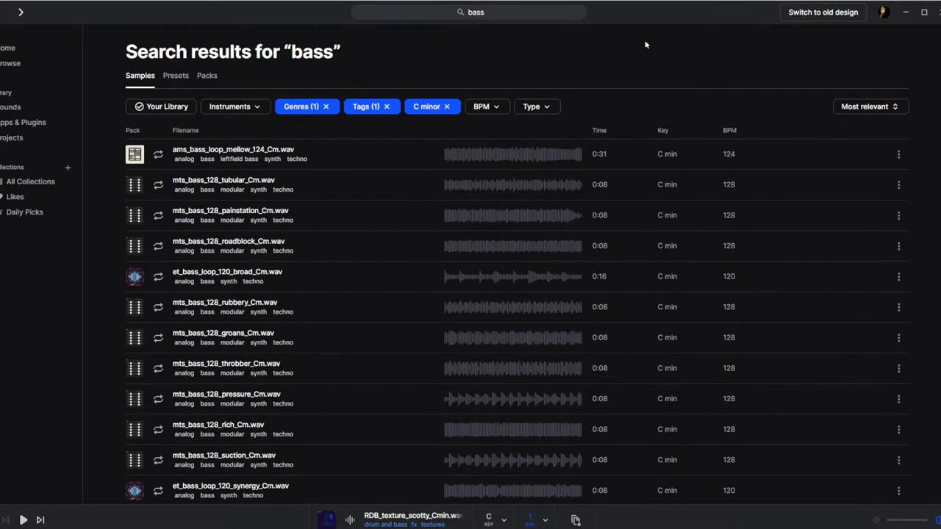
Audition the mellow_124, tubular, painstation and roadblock bass loops in order.
key(Down)
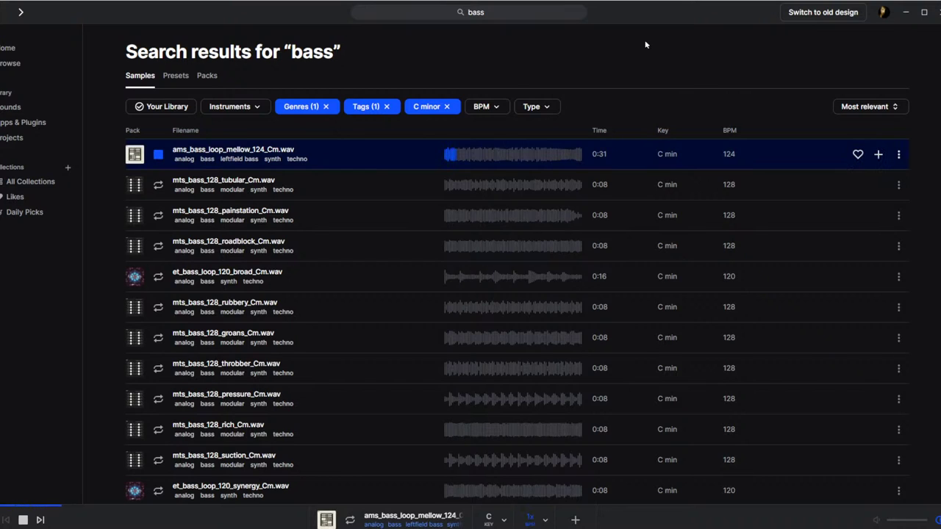
key(Down)
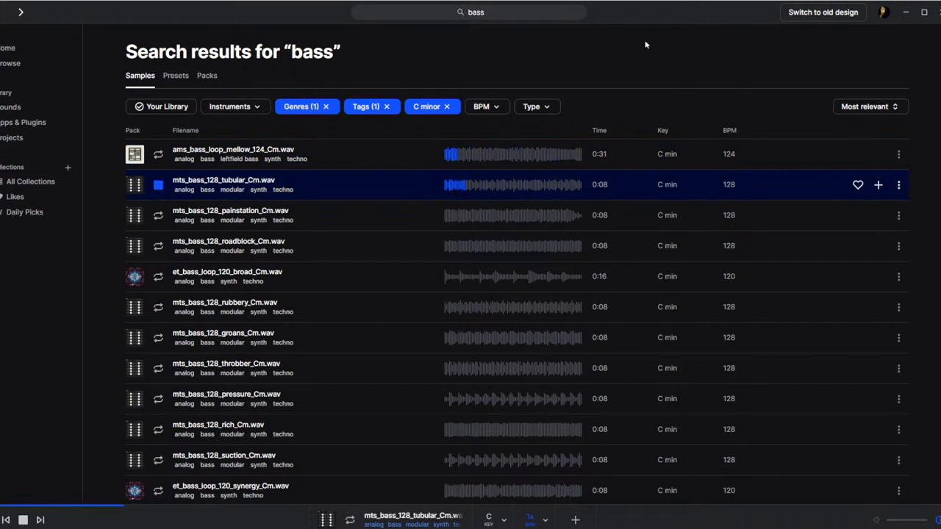
key(Down)
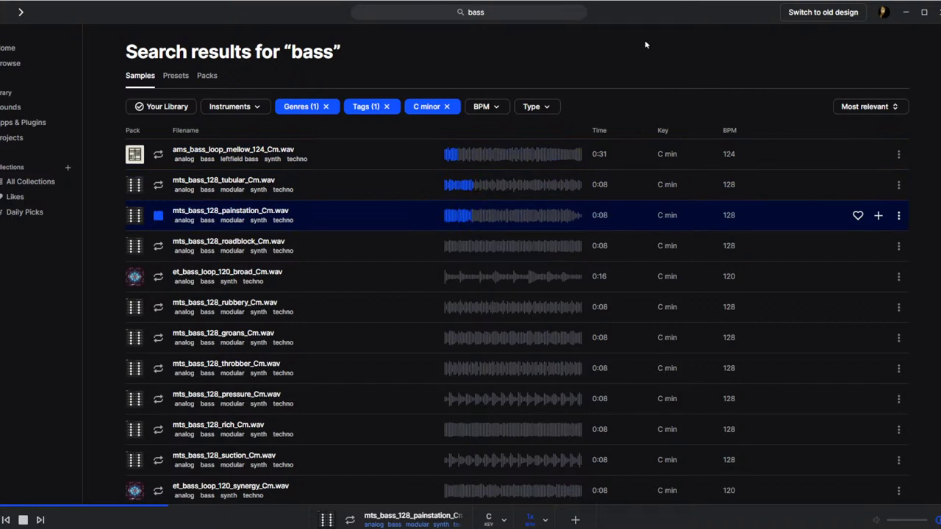
key(Down)
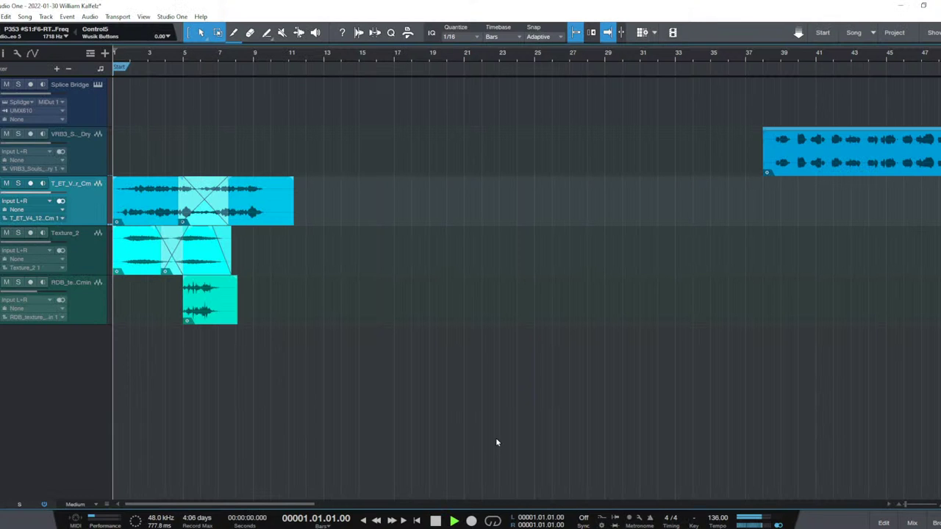
Play the song's textures from the start in Studio One and audition et_bass_loop_120_broad_Cm.wav in Splice.
key(space)
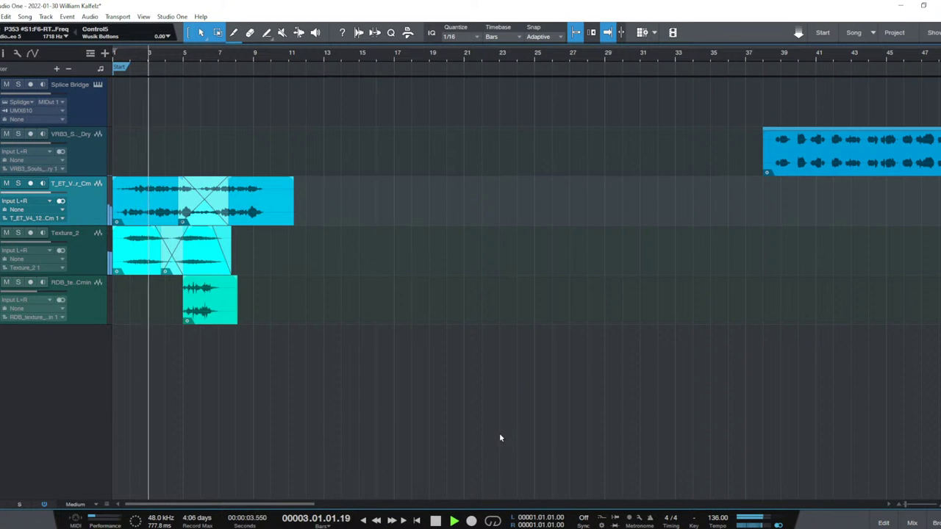
key(space)
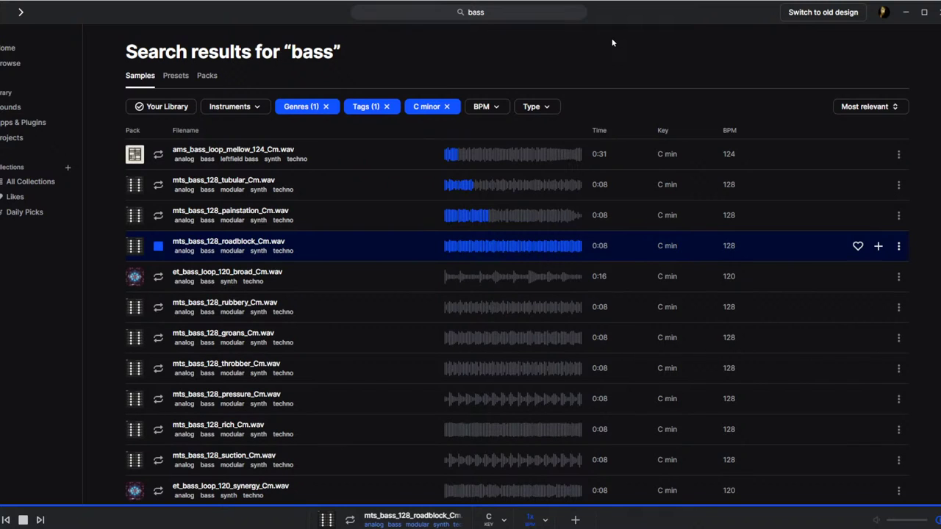
key(Down)
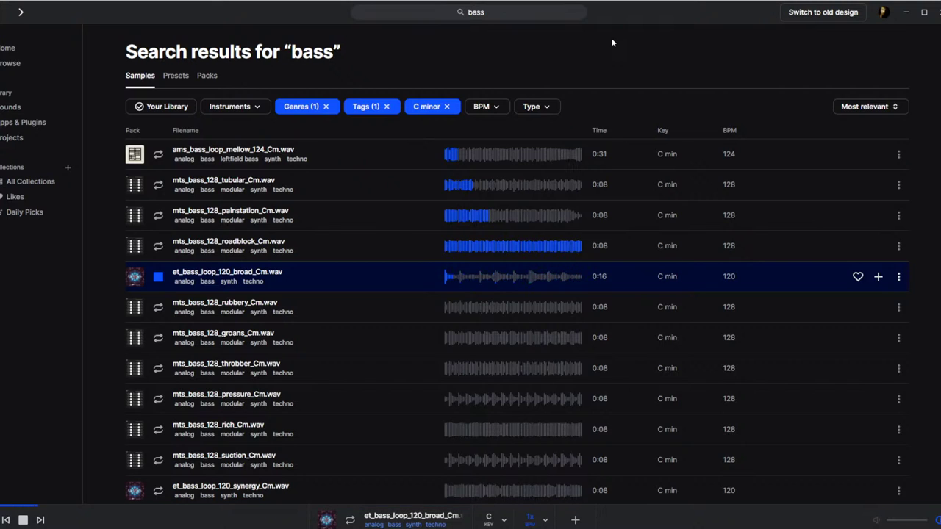
Add et_bass_loop_120_broad_Cm.wav to a new Studio One track as two back-to-back copies from bar 1, fading in the whole first copy.
key(space)
click(878, 278)
drag(405, 279, 154, 266)
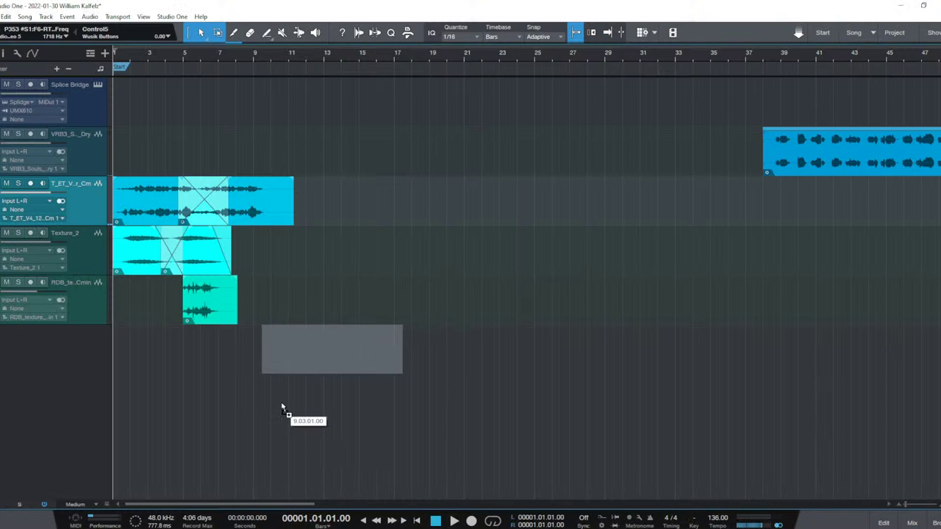
drag(281, 407, 133, 377)
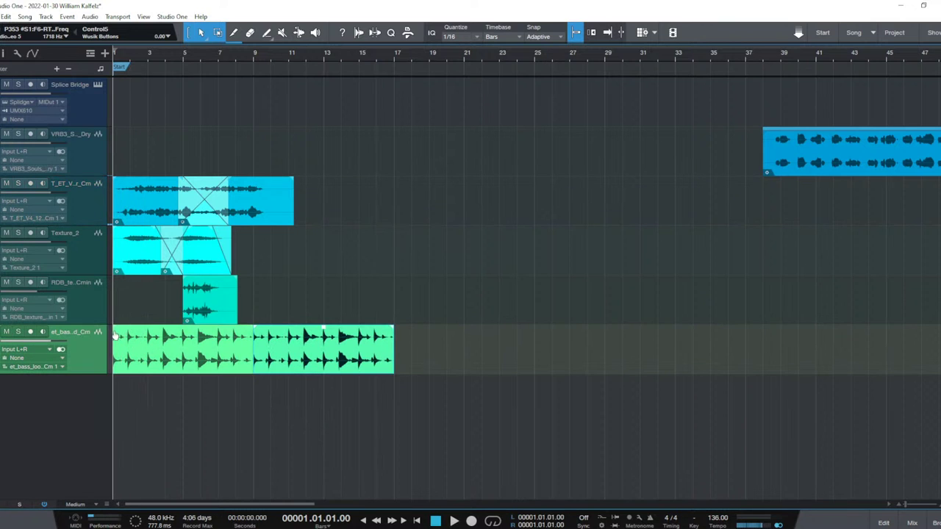
drag(116, 328, 253, 336)
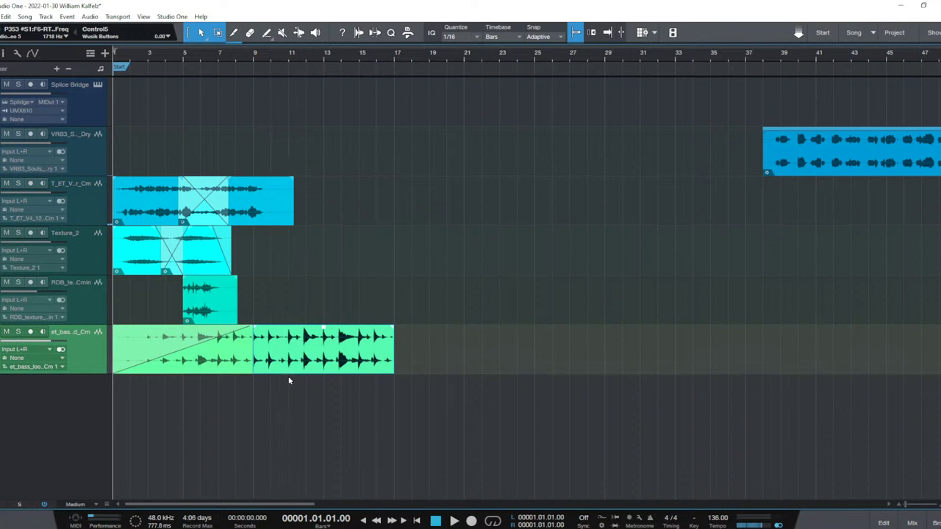
Duplicate clips on the three texture tracks during playback, placing the second RDB texture copy at about bar 9, and save the song.
key(space)
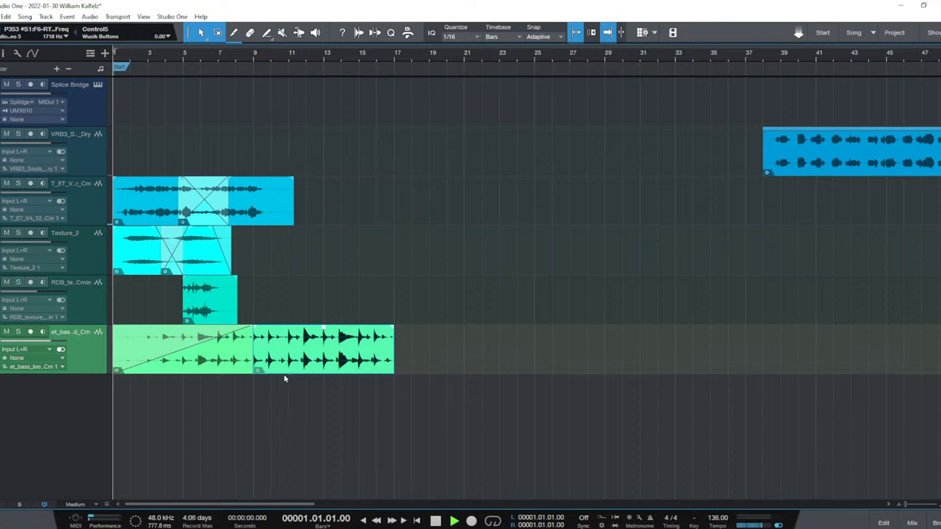
click(206, 265)
drag(206, 265, 326, 203)
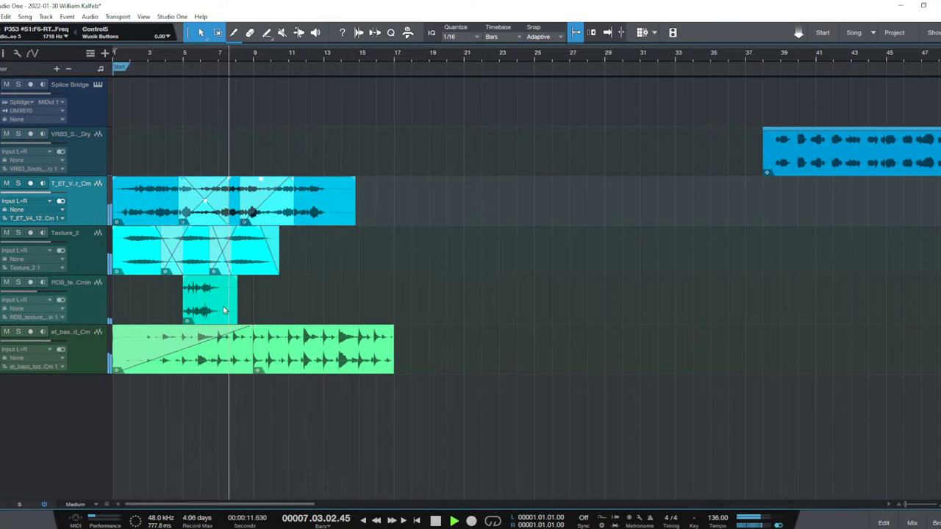
drag(223, 311, 308, 321)
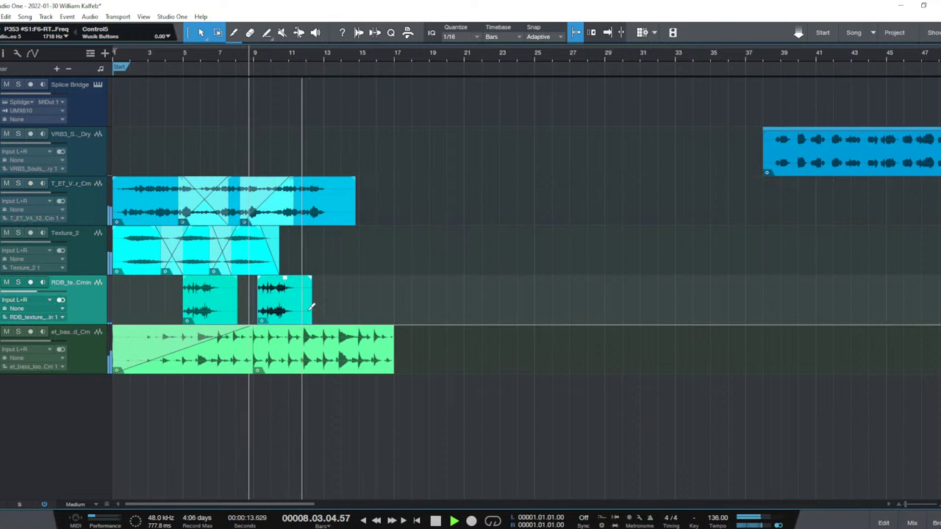
drag(279, 261, 312, 261)
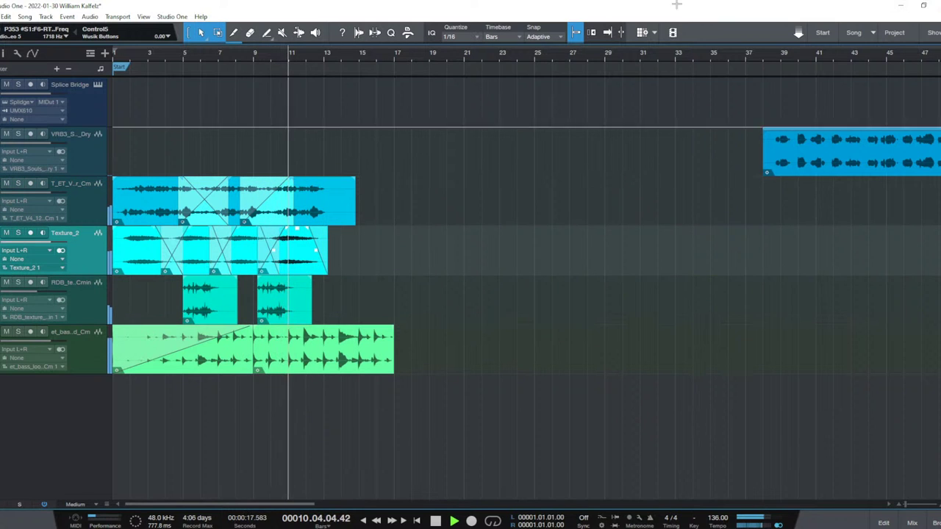
key(ctrl+s)
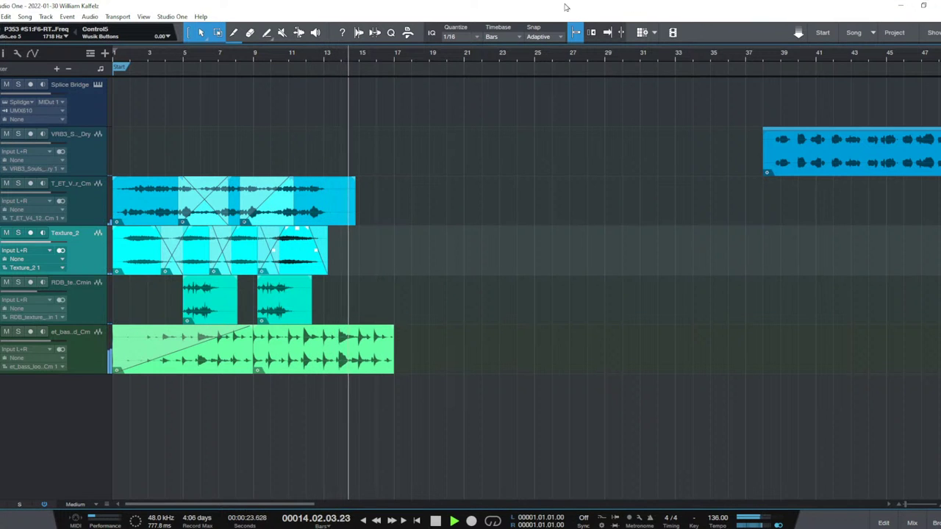
Insert StudioRack with the plus CLA2A preset on the bass track and load the Bass preset in its CLA-2A compressor.
click(91, 360)
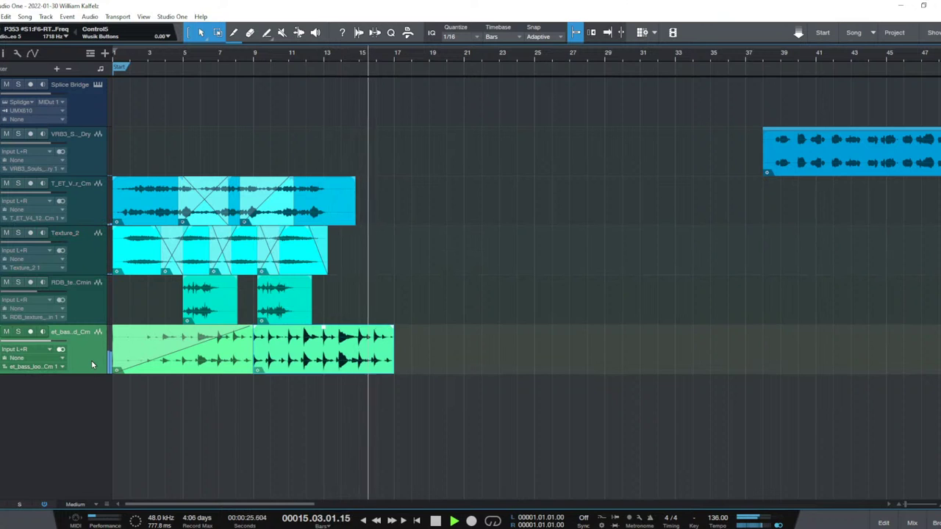
key(space)
key(F3)
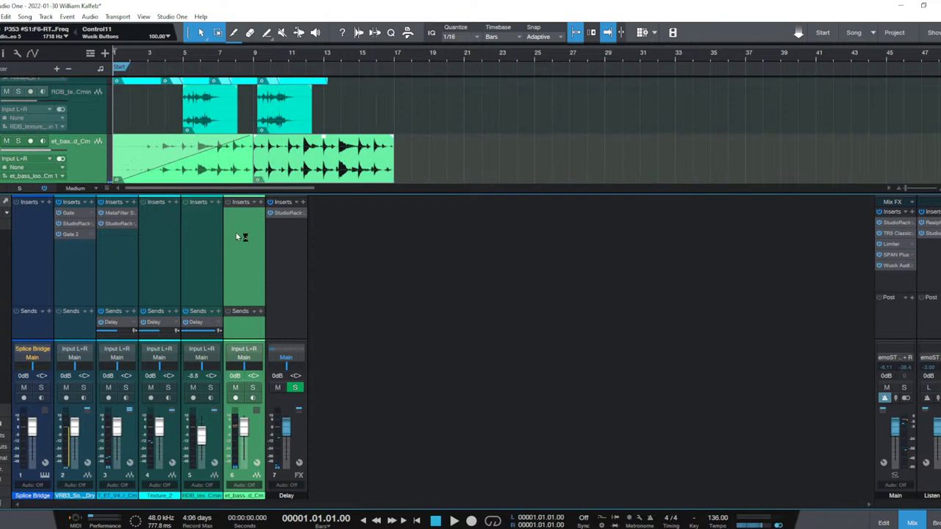
click(236, 237)
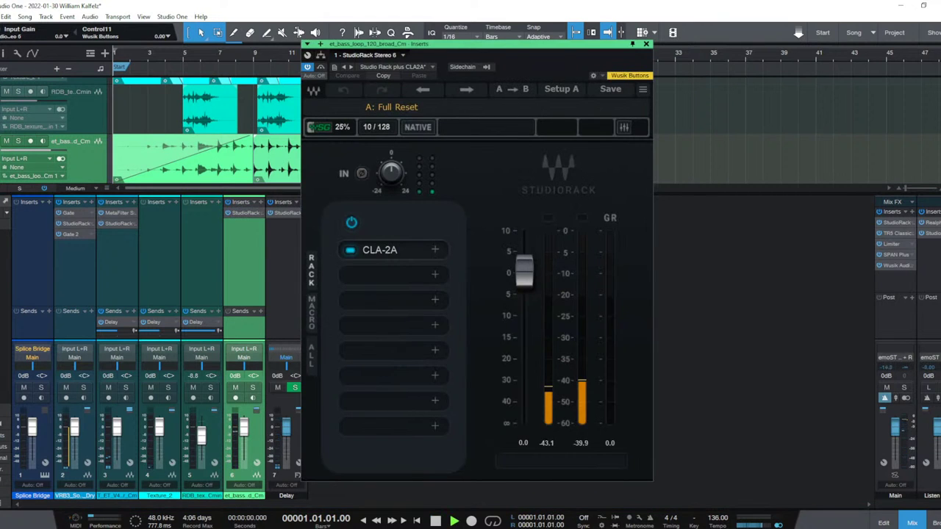
click(392, 254)
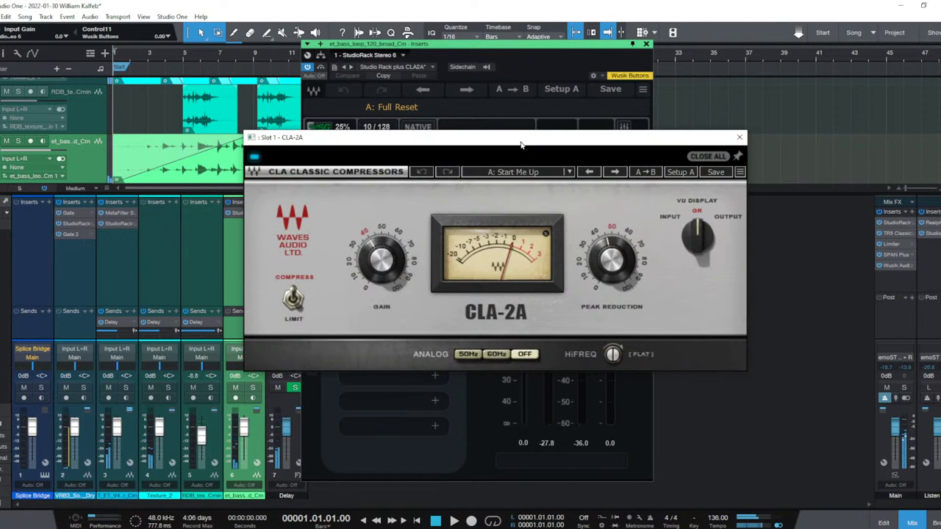
click(575, 174)
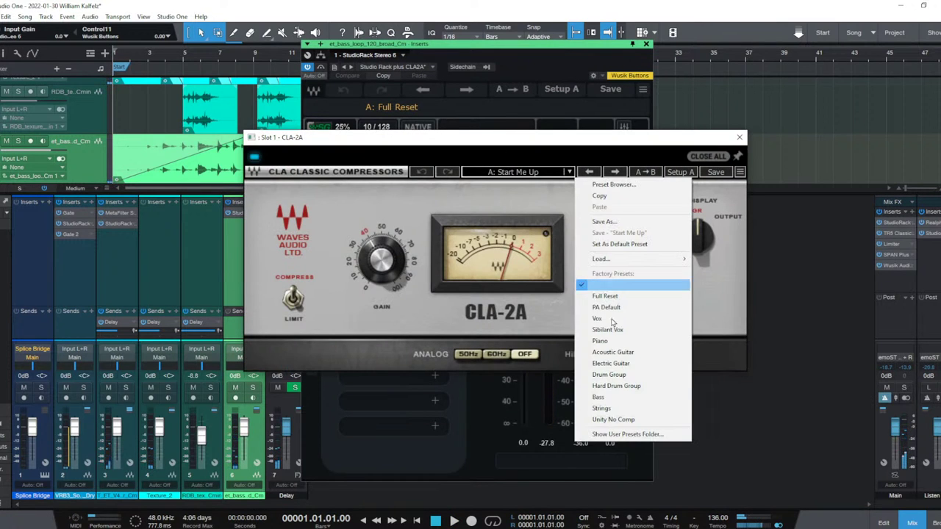
click(625, 398)
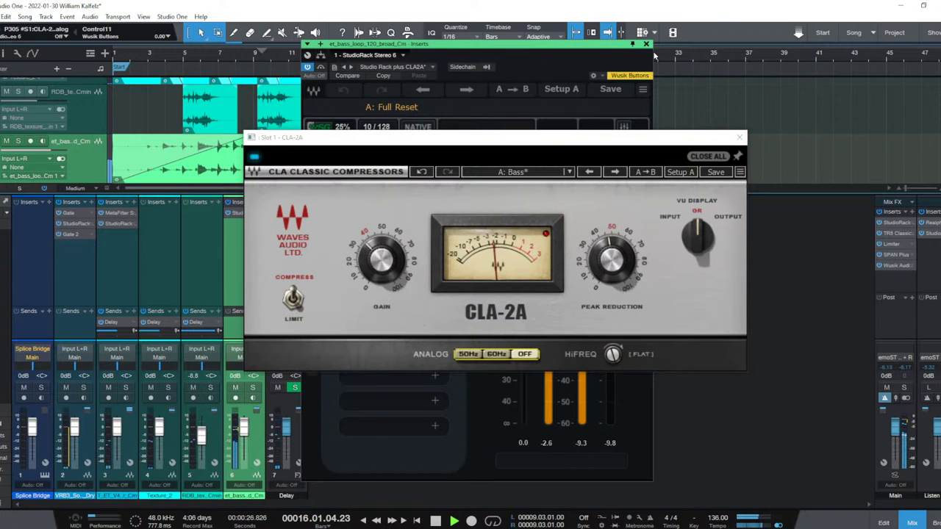
click(740, 138)
Raise the bass channel's volume to +3.3 dB and play the mix from bar 9 to check the balance.
key(space)
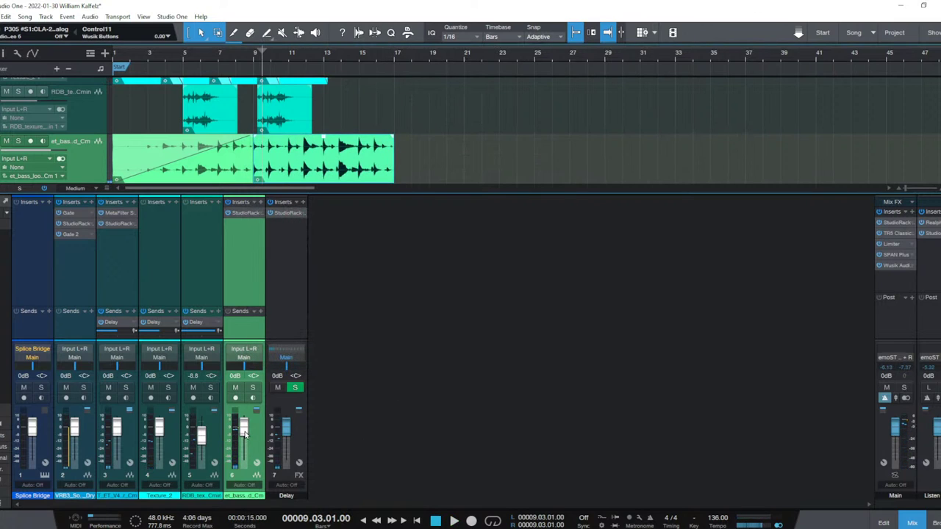
scroll(245, 433, up, 3)
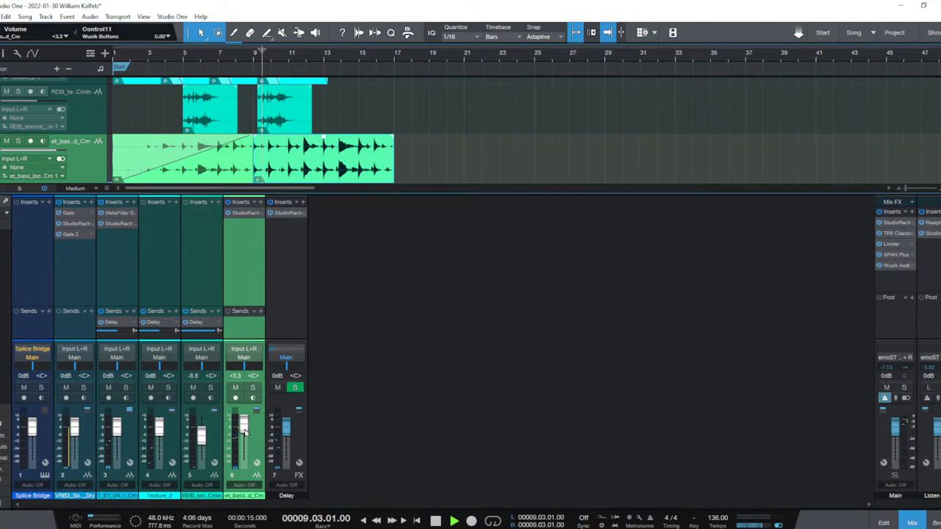
key(space)
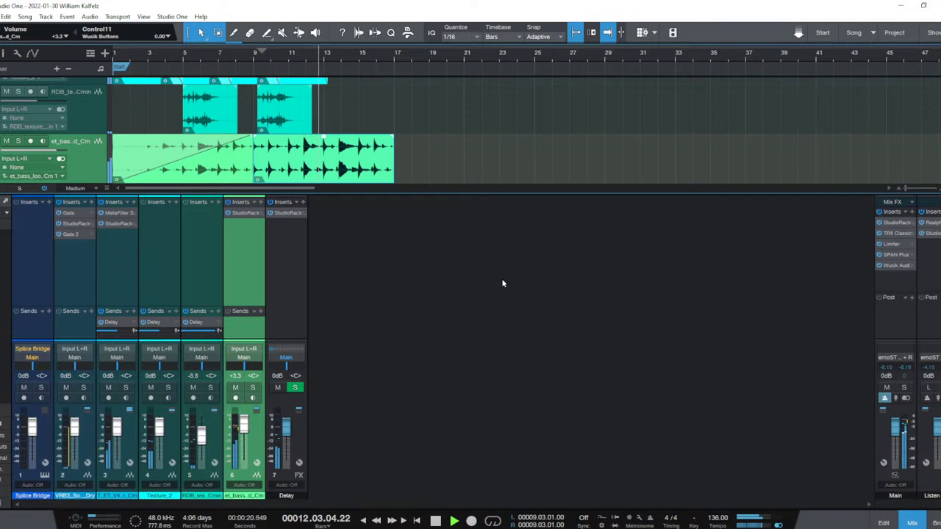
key(F3)
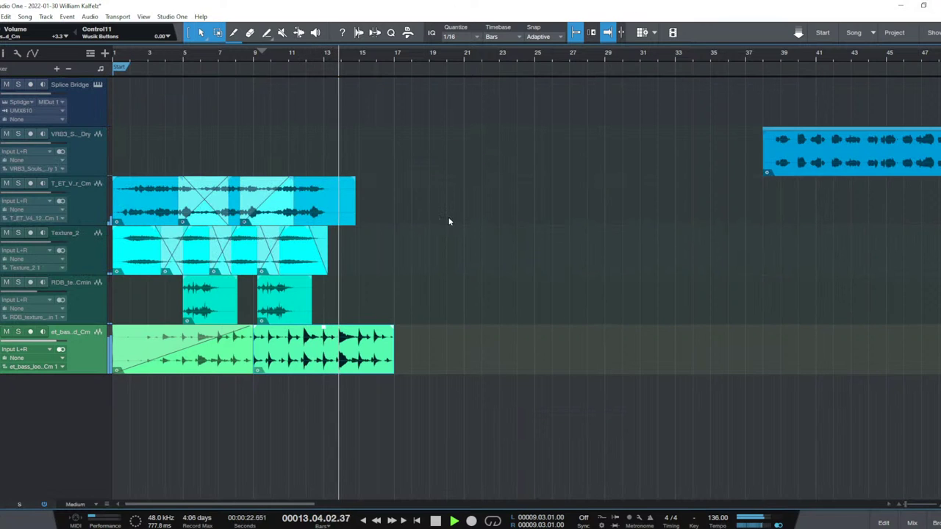
key(space)
Extend the first two texture tracks to about bar 18, add a third RDB texture copy at about bar 13, and save the song.
click(340, 260)
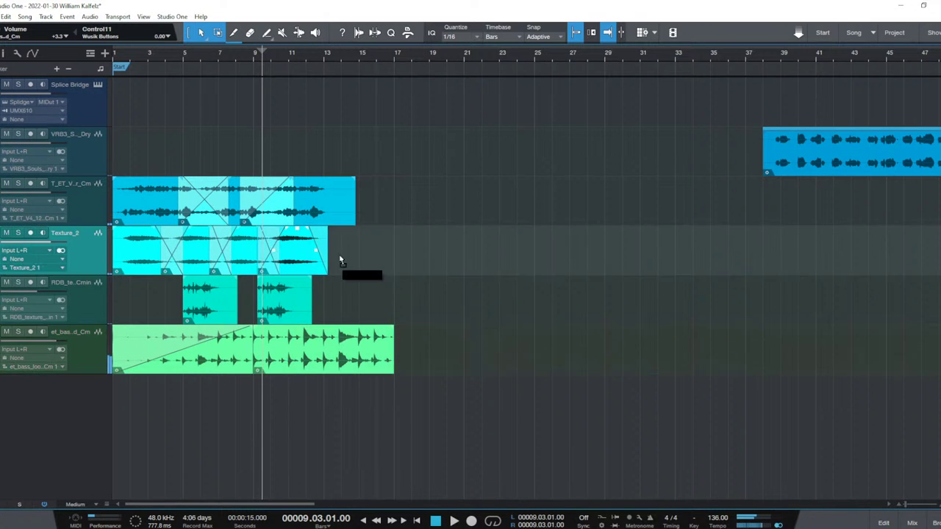
drag(340, 261, 416, 271)
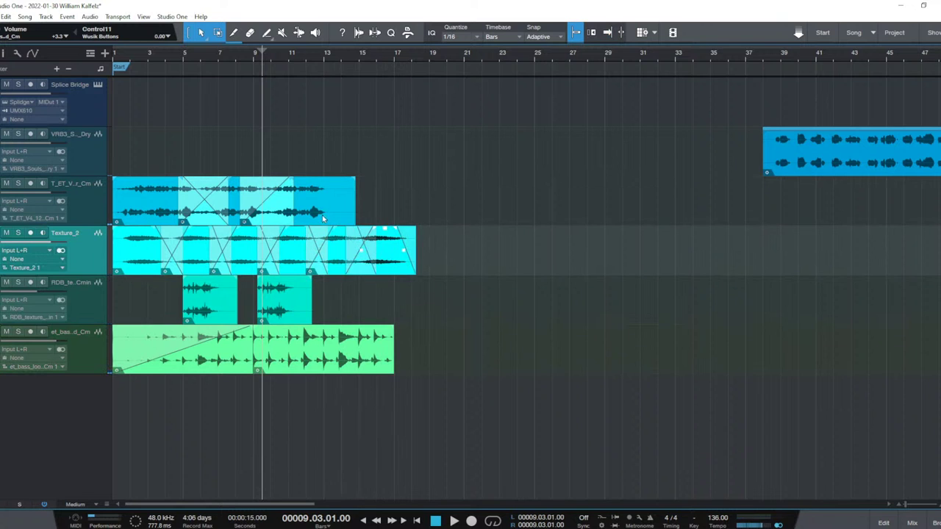
drag(354, 213, 378, 213)
drag(284, 308, 353, 307)
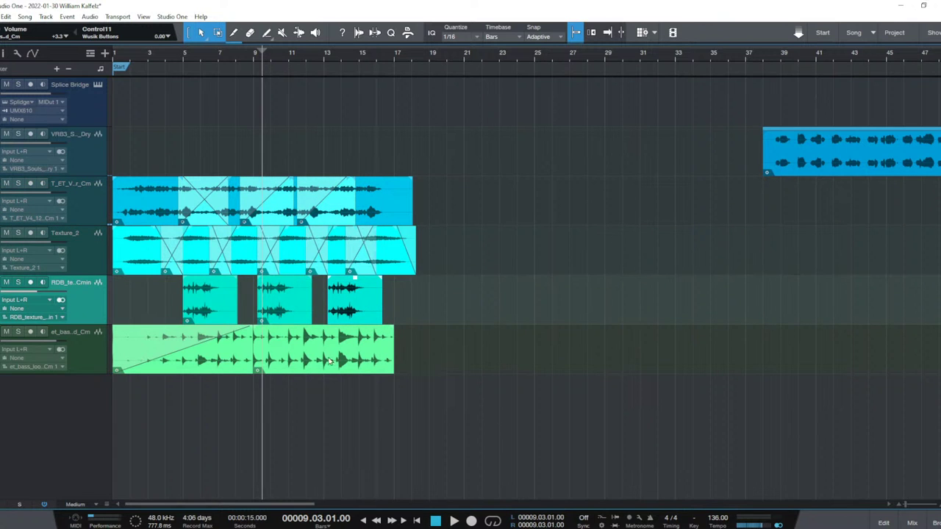
key(ctrl+s)
Switch to Splice and replace the bass search with a search for "hihats".
click(466, 499)
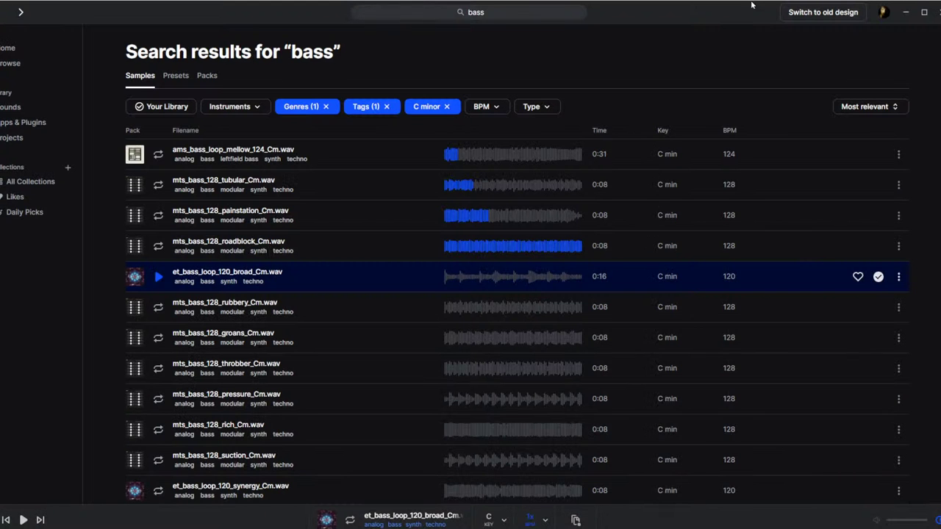
click(508, 10)
key(BackSpace)
key(BackSpace)
key(BackSpace)
text(hihats)
key(Return)
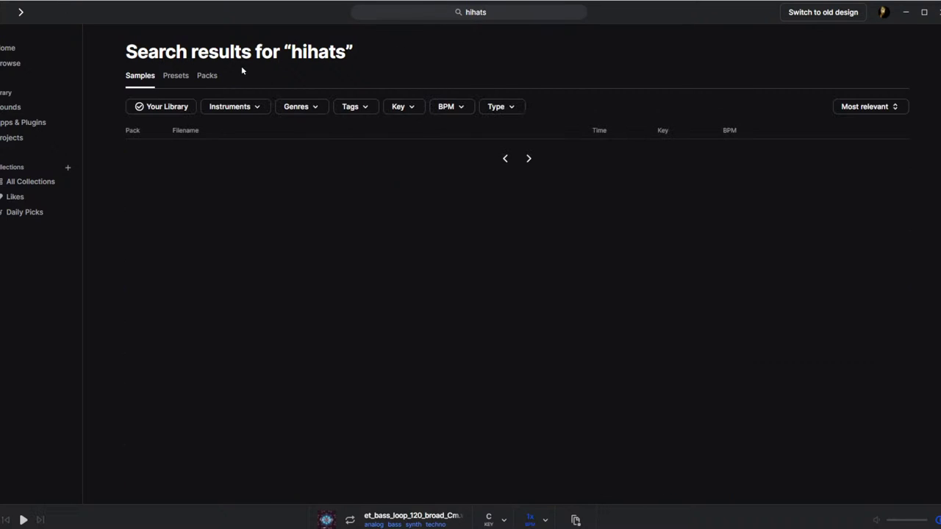
Filter the hihat samples to the techno genre and to loops only.
click(309, 107)
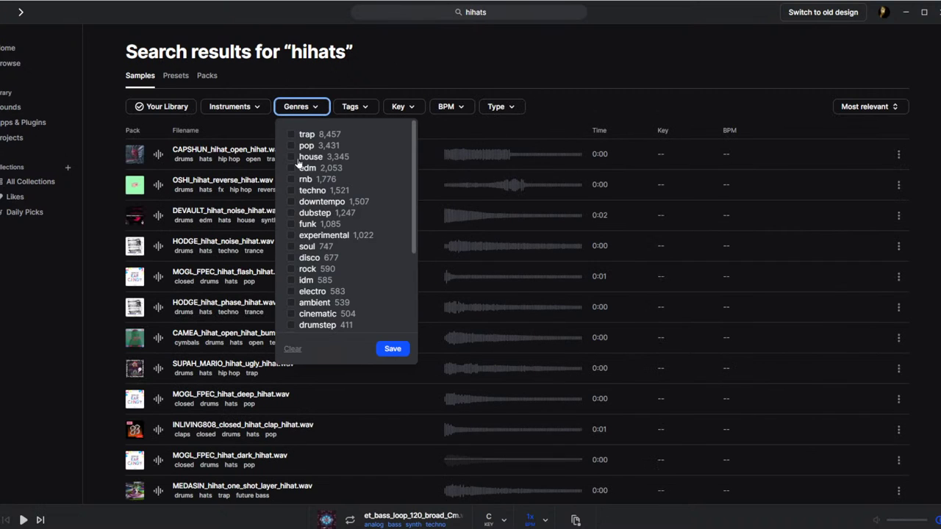
click(290, 192)
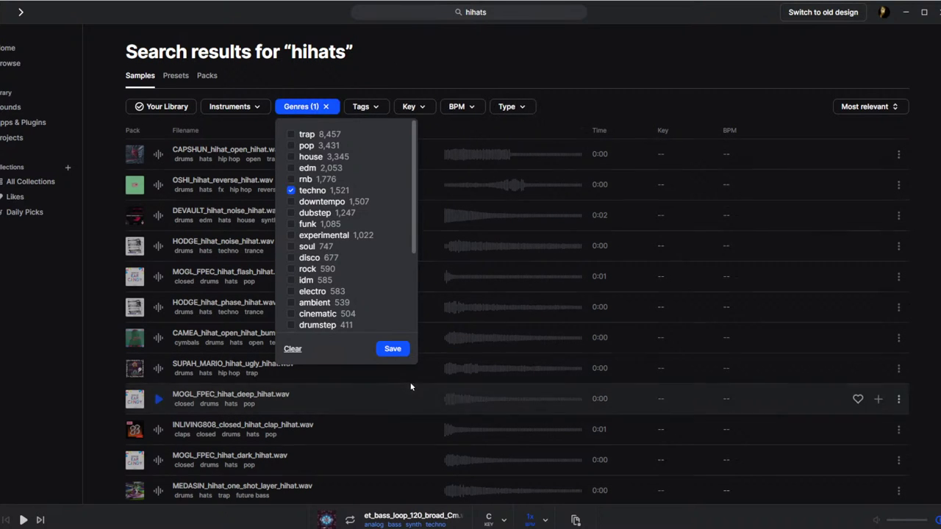
click(434, 66)
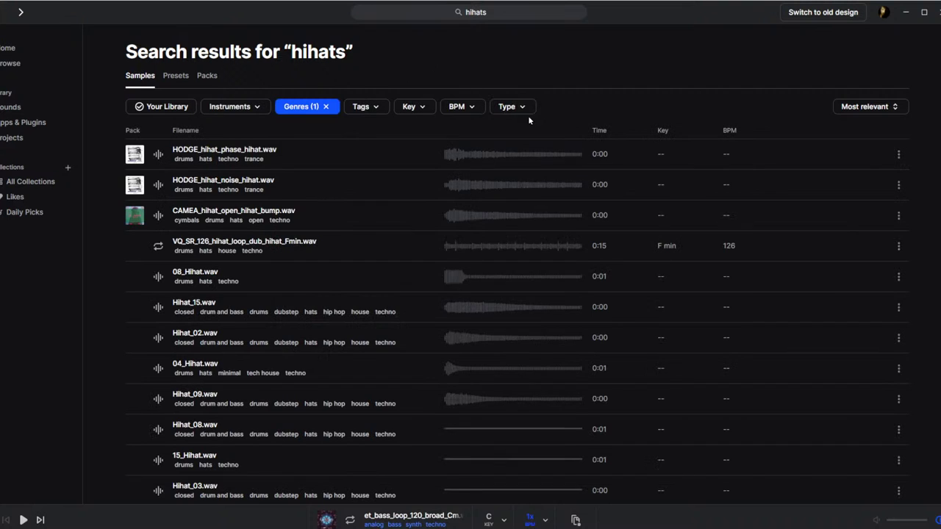
click(513, 107)
click(523, 138)
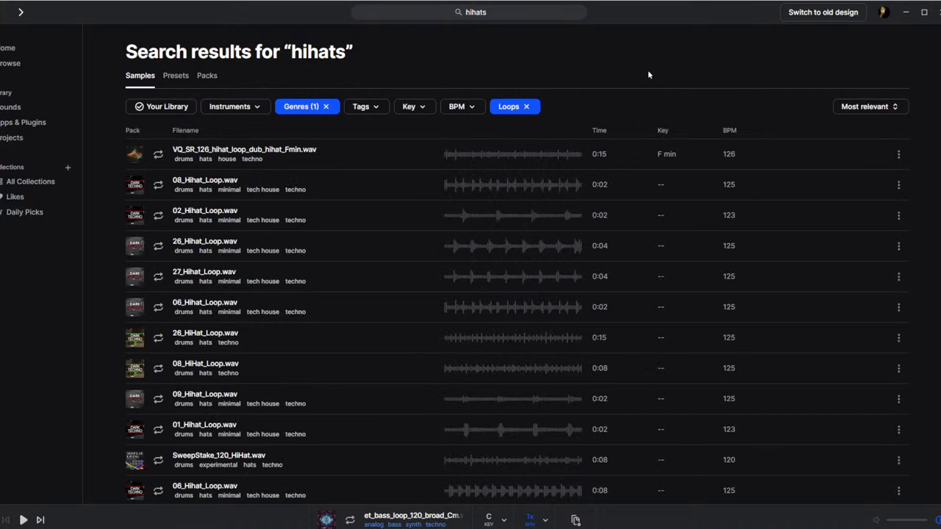
Audition the techno hihat loops in order from VQ_SR_126_hihat_loop_dub_hihat_Fmin.wav to the 15-second 26_HiHat_Loop.wav.
key(Down)
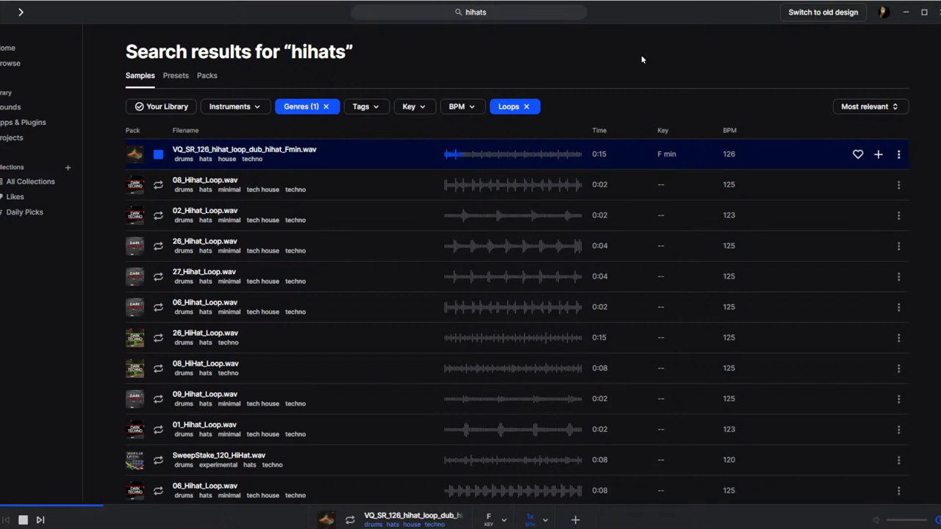
key(Down)
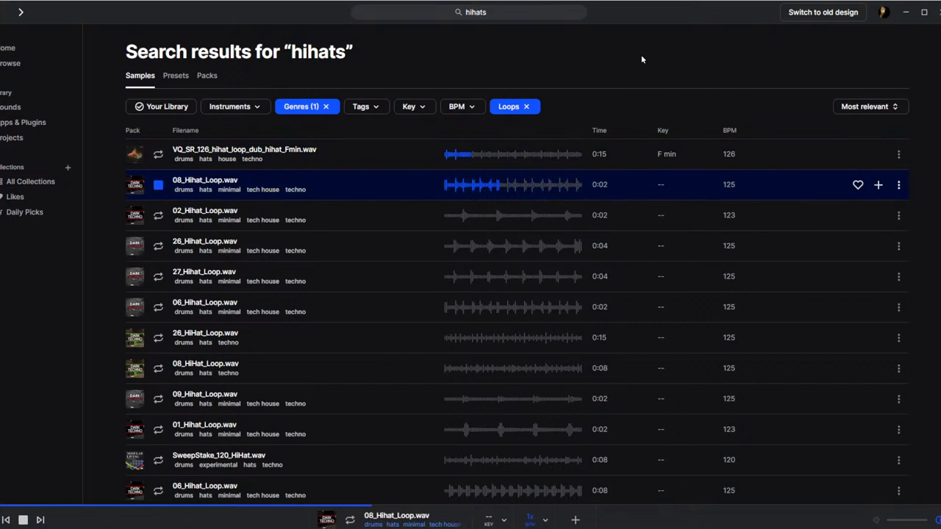
key(Down)
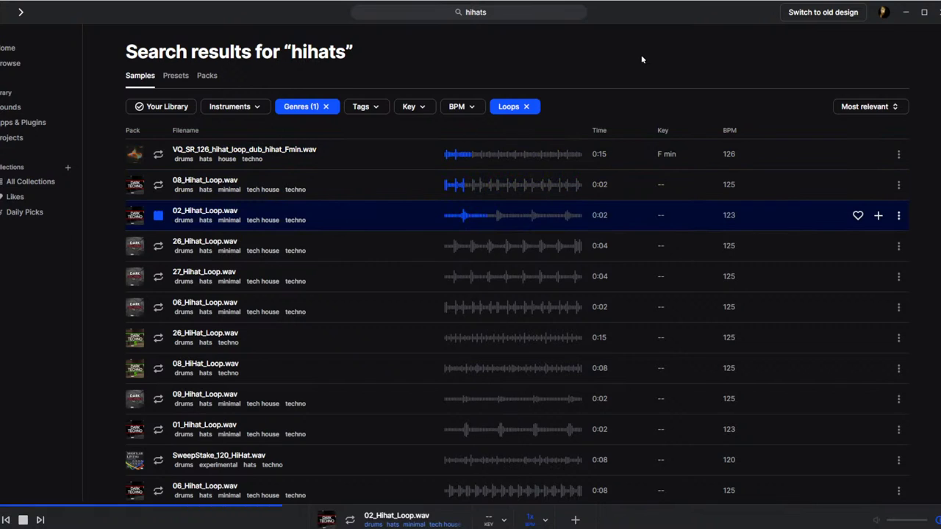
key(Down)
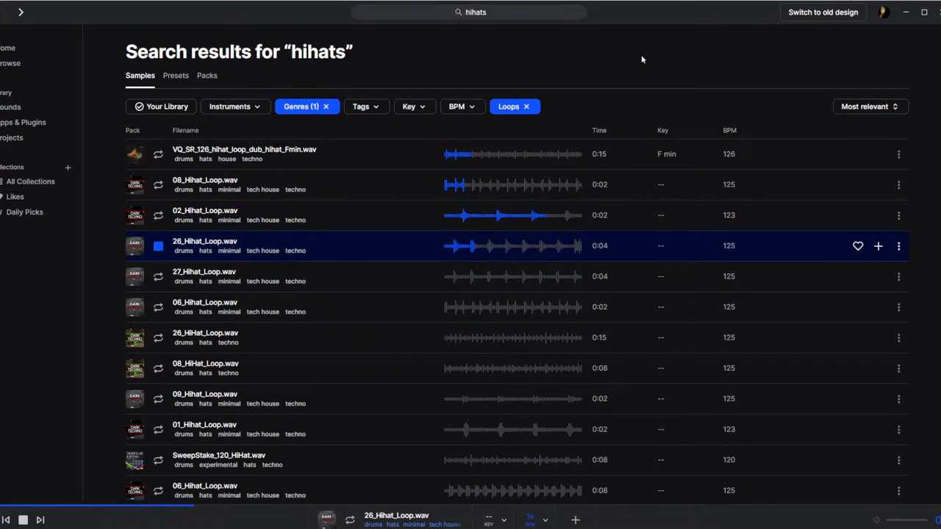
key(Down)
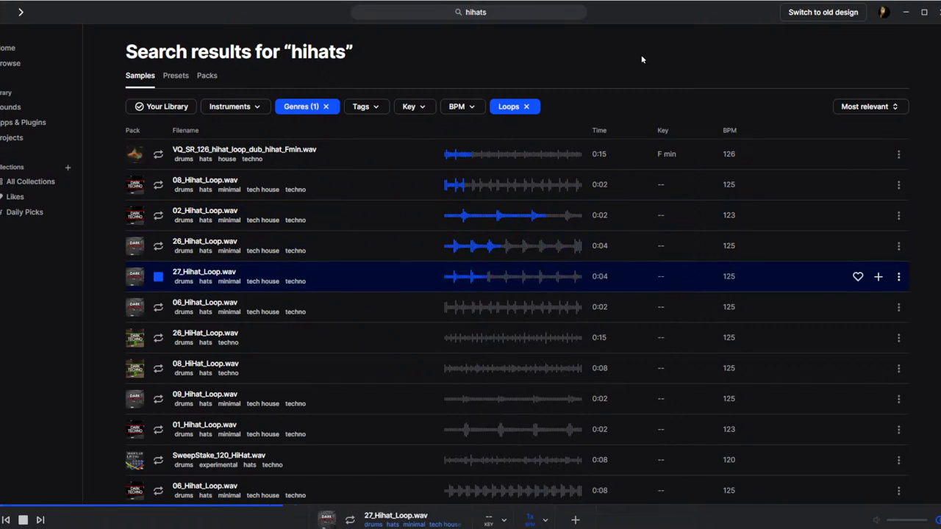
key(Down)
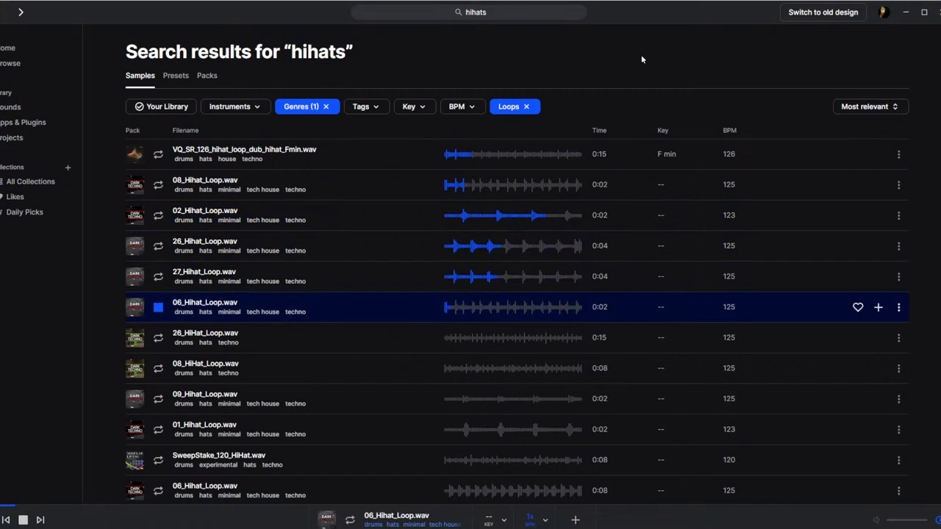
key(Down)
Narrow the techno hihat loops to those tagged uk garage.
click(377, 110)
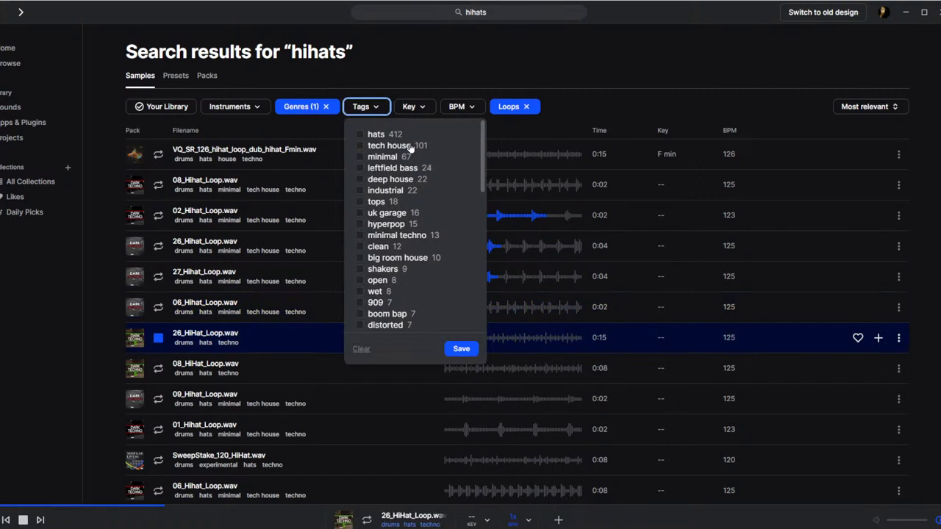
click(398, 213)
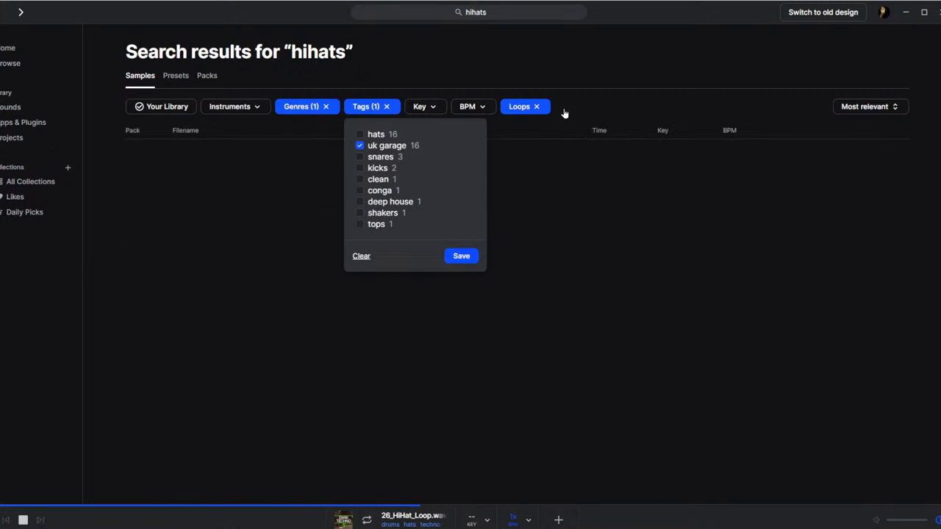
click(362, 105)
Audition the uk garage hihat loops in order from DTIFFANY_hihat_loop_clean_121.wav to FUTURE_TIMES_drum_loop_step_tekno_04_kick_hihat_1304.wav.
key(Down)
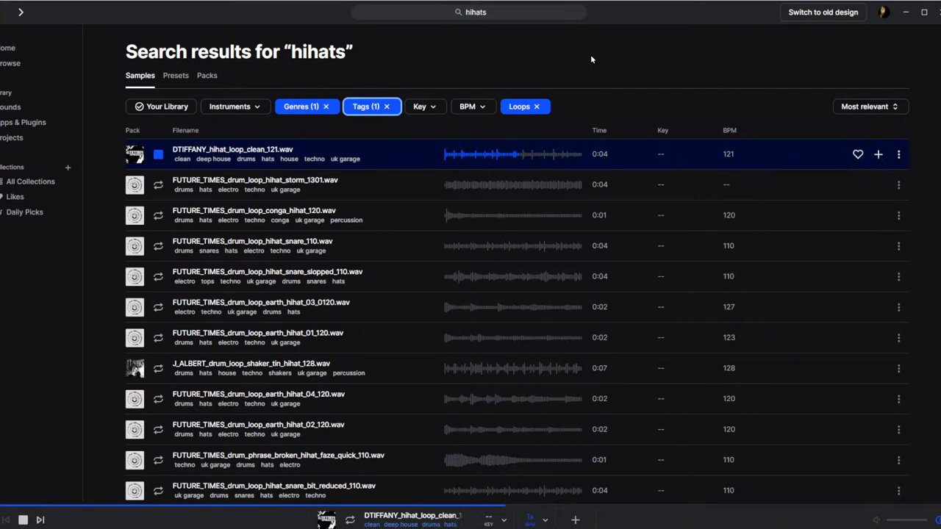
key(Down)
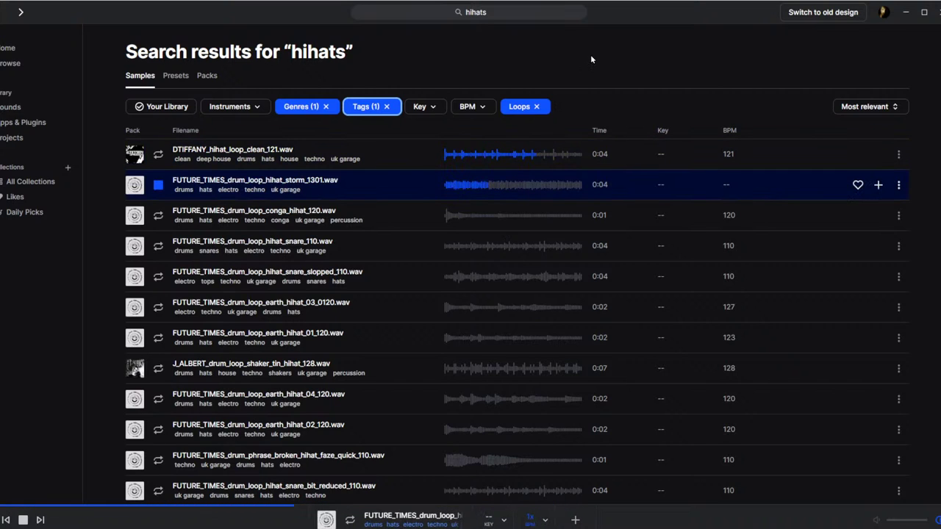
key(Down)
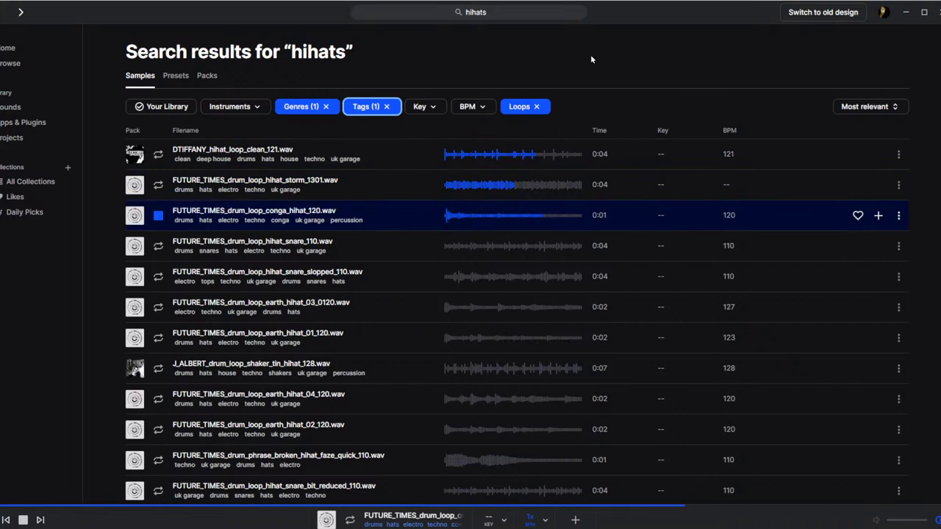
key(Down)
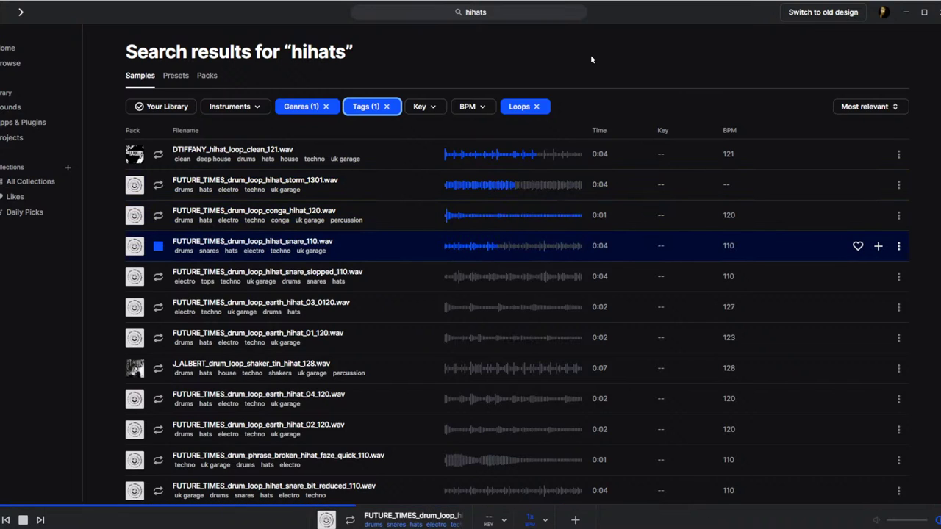
key(Down)
key(Down)
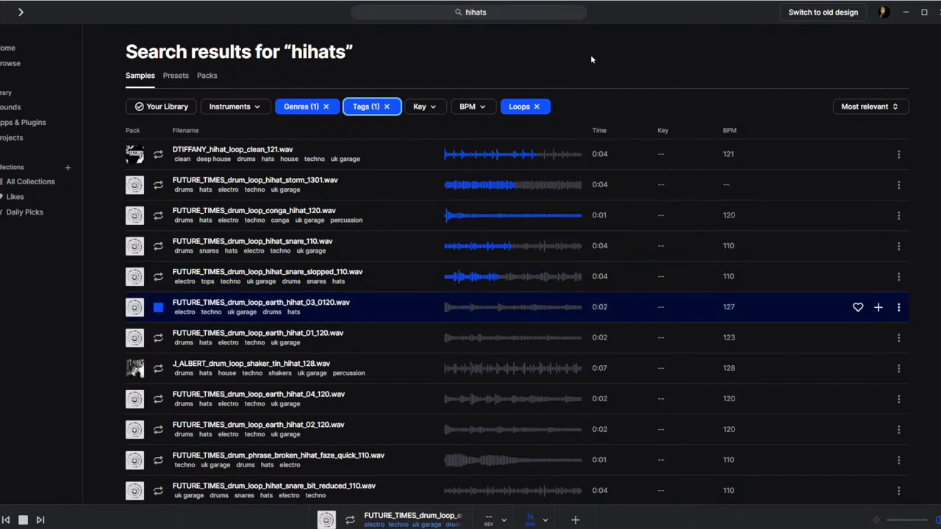
key(Down)
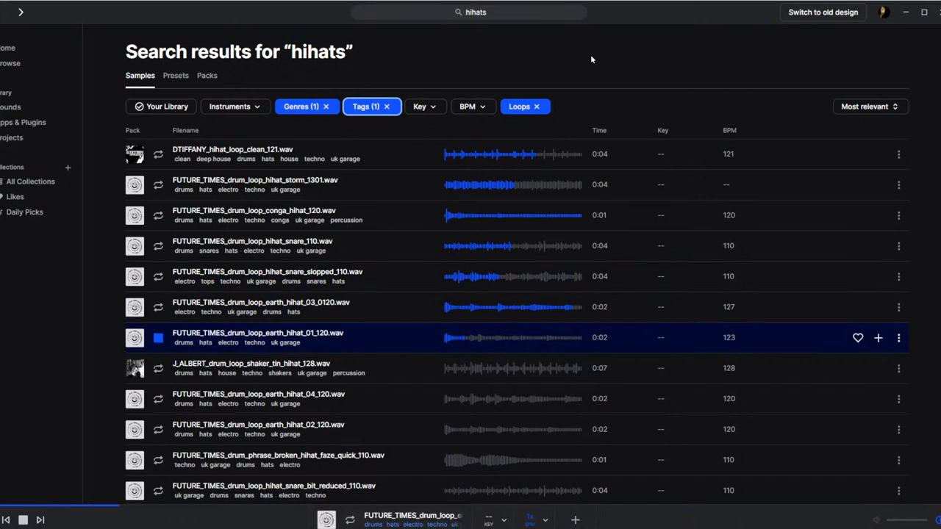
key(Down)
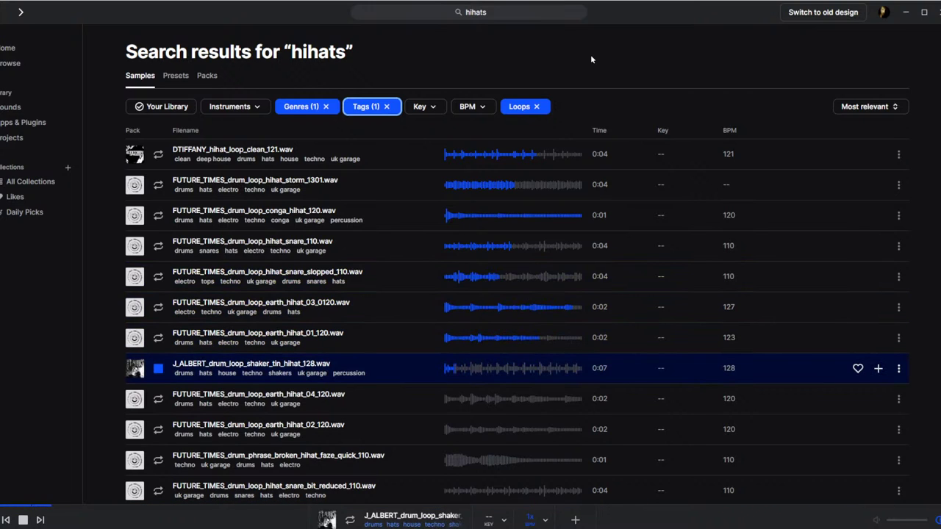
key(Down)
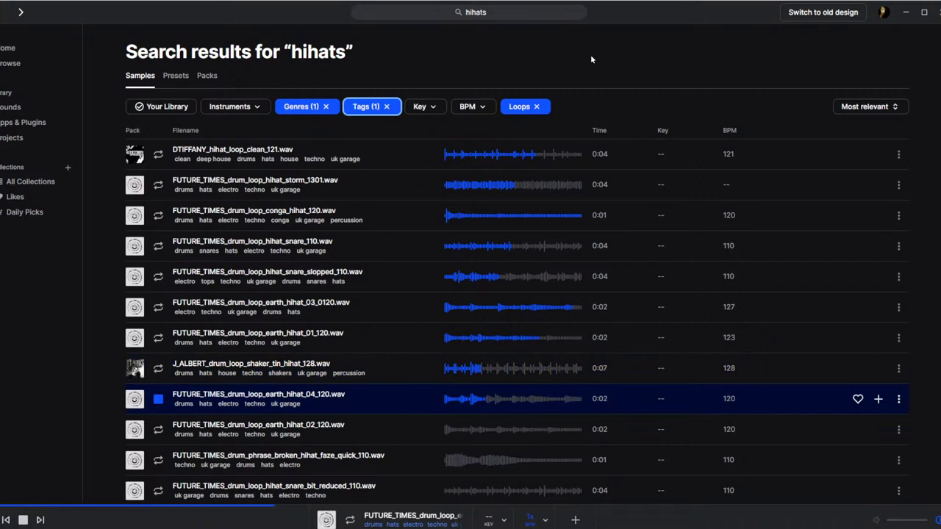
key(Down)
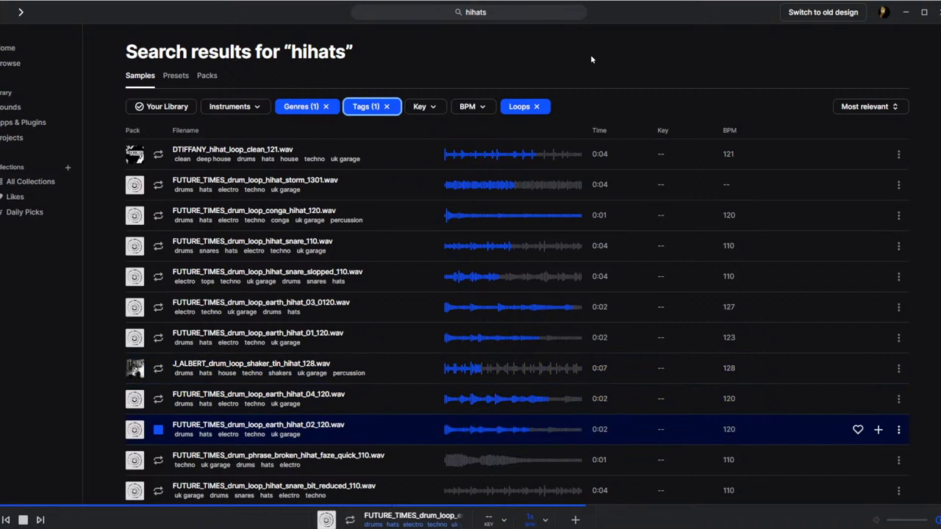
key(Down)
key(Down)
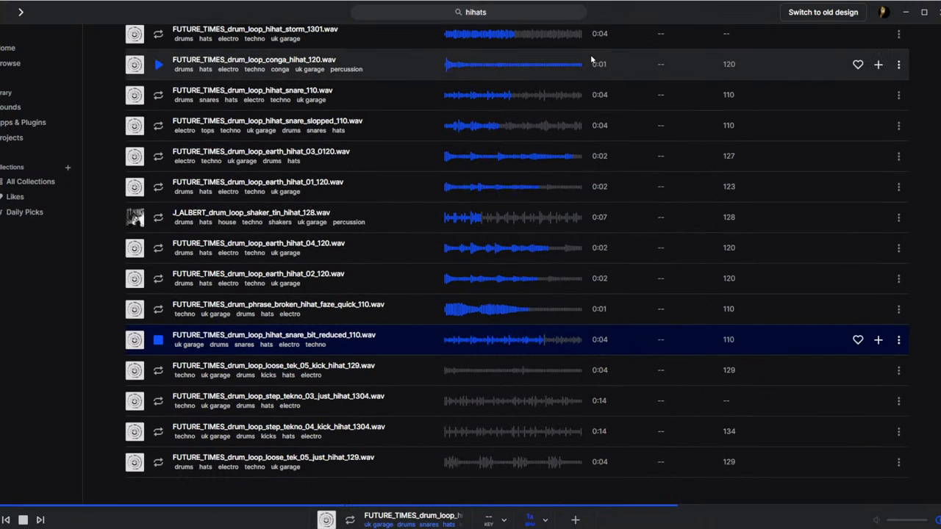
key(Down)
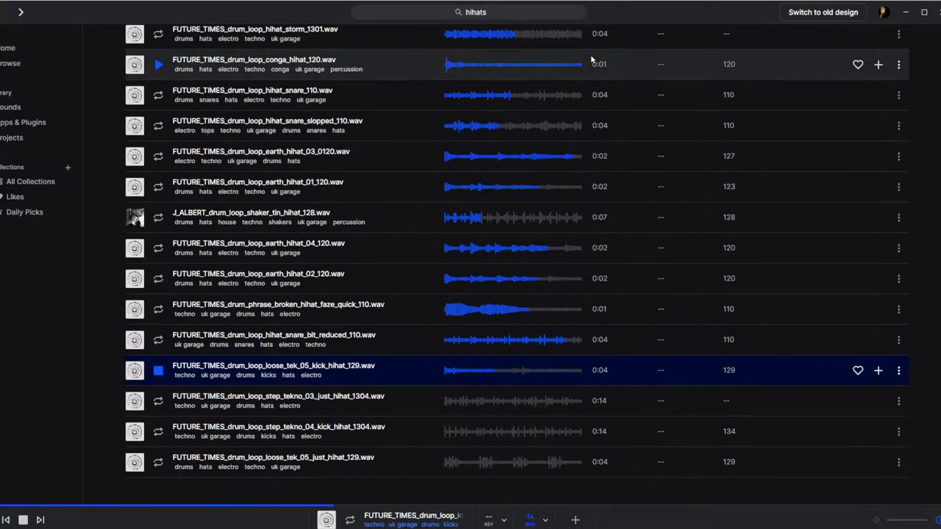
key(Down)
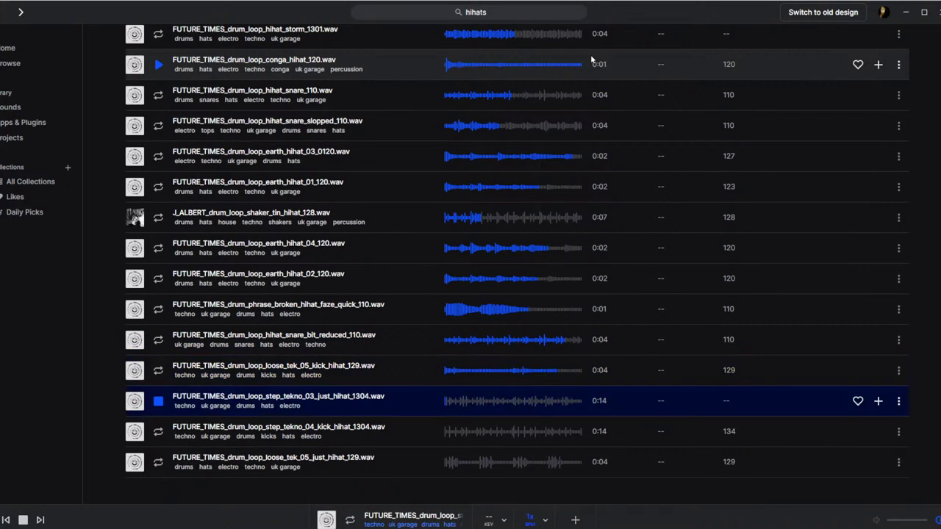
key(Down)
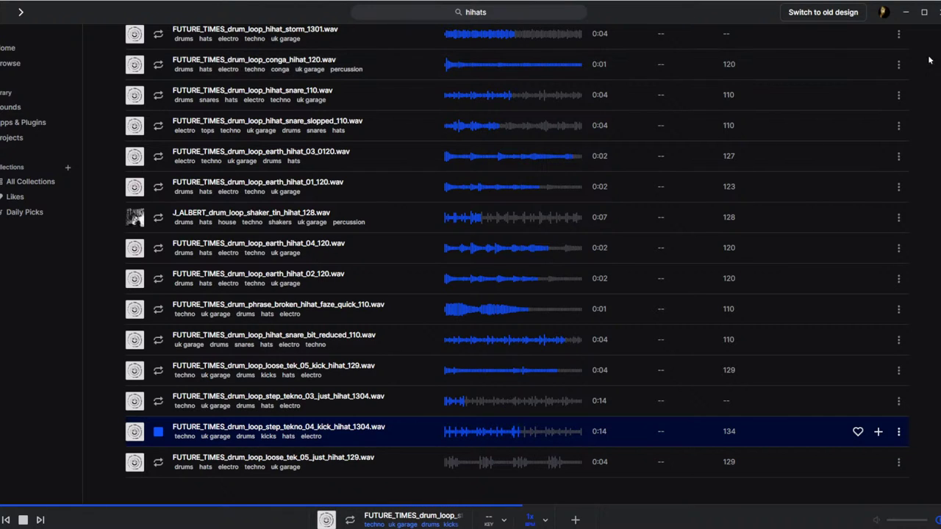
Add FUTURE_TIMES_drum_loop_step_tekno_04_kick_hihat_1304.wav to the library, place it in Studio One on a new track at bar 9, and play from bar 8.3.
click(879, 433)
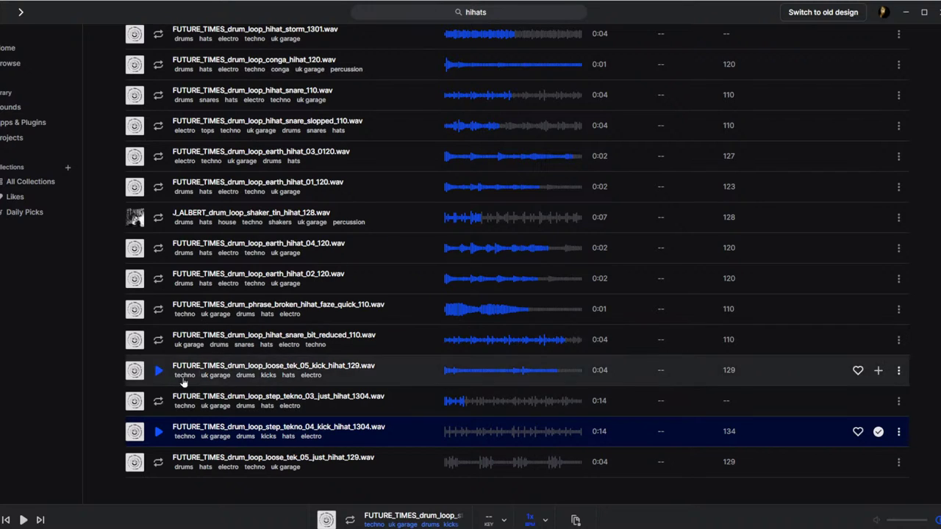
drag(386, 429, 270, 410)
click(244, 440)
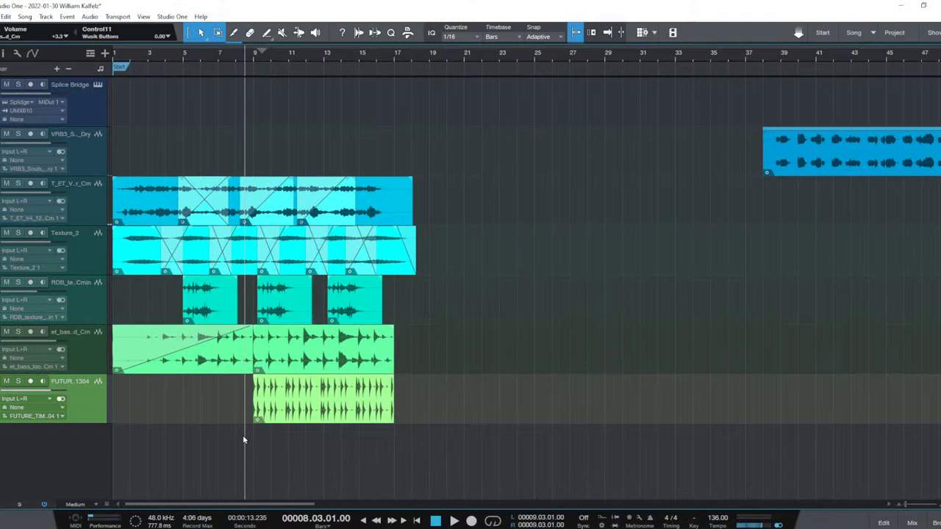
key(space)
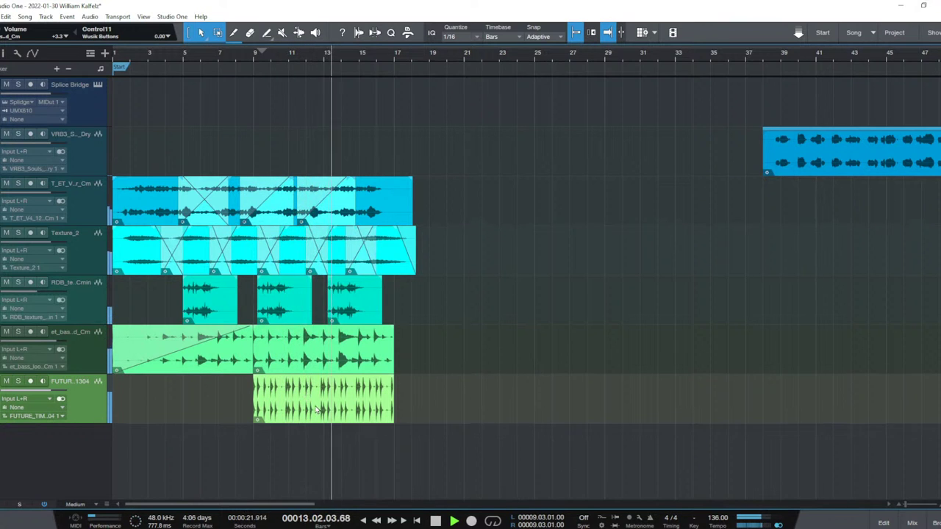
key(space)
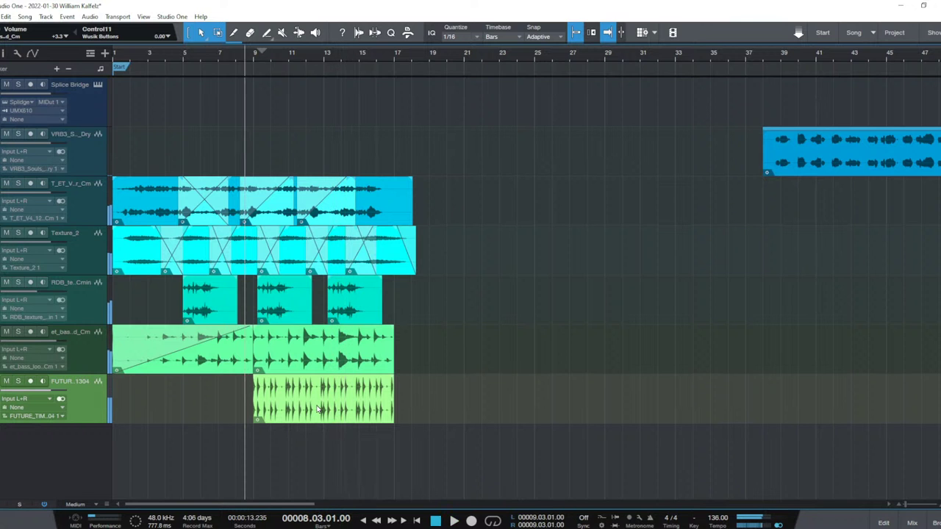
Shift both bass clips about half a beat later, so the second starts just after bar 9, and play the section back.
key(e)
key(e)
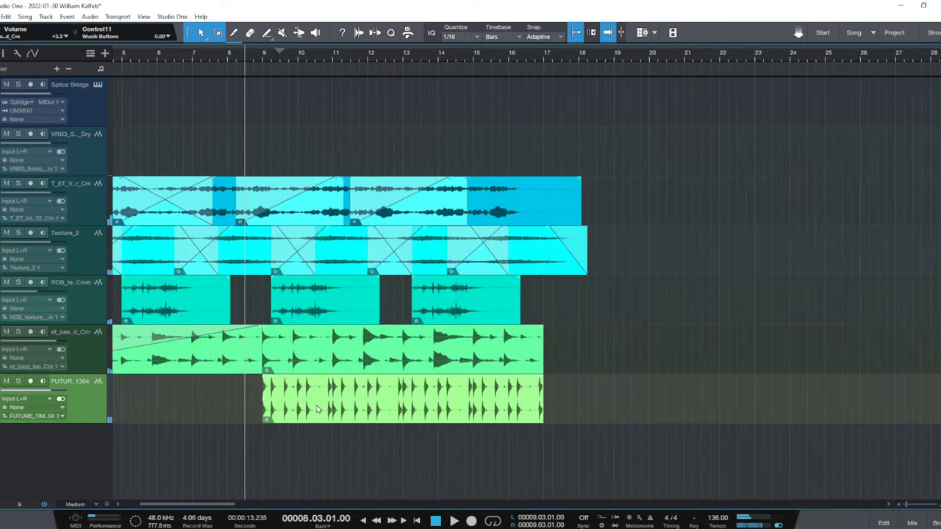
click(261, 363)
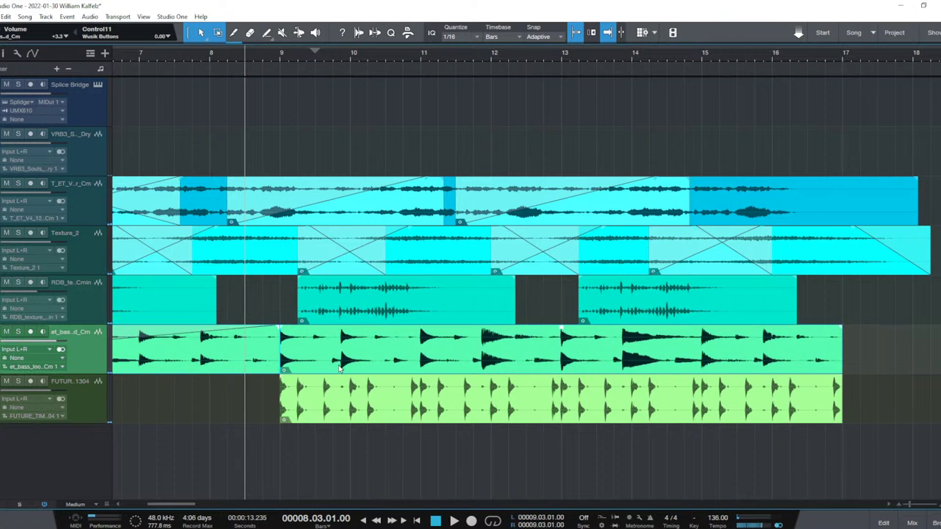
drag(341, 365, 349, 365)
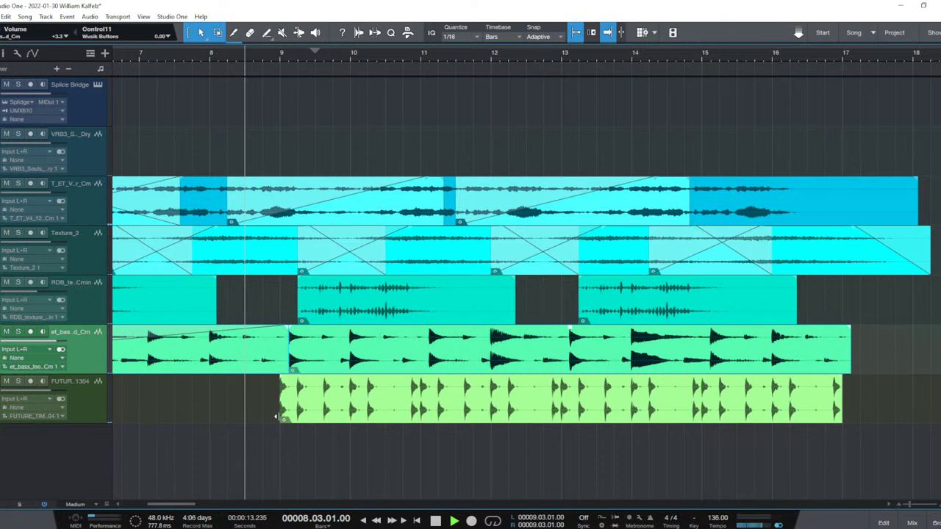
key(space)
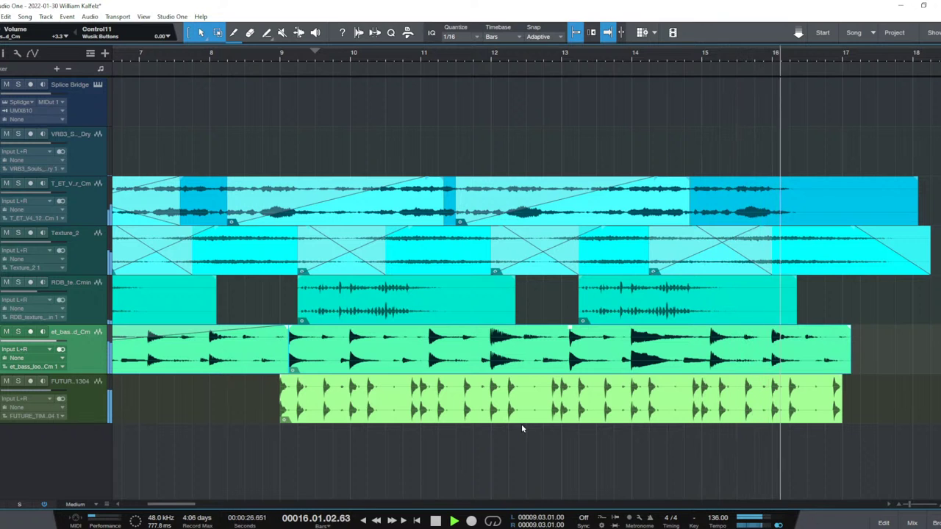
key(space)
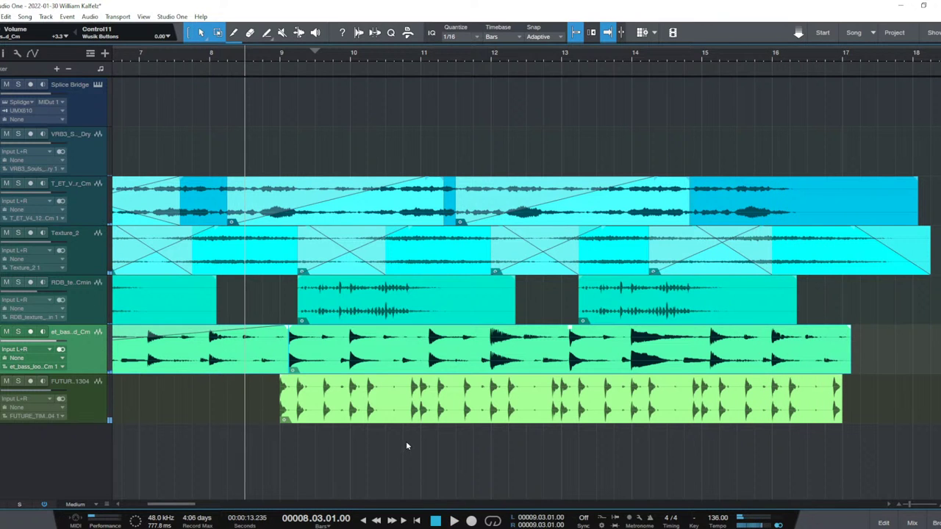
Duplicate the kick-hihat loop to bar 17 and shorten the copy to one beat.
key(w)
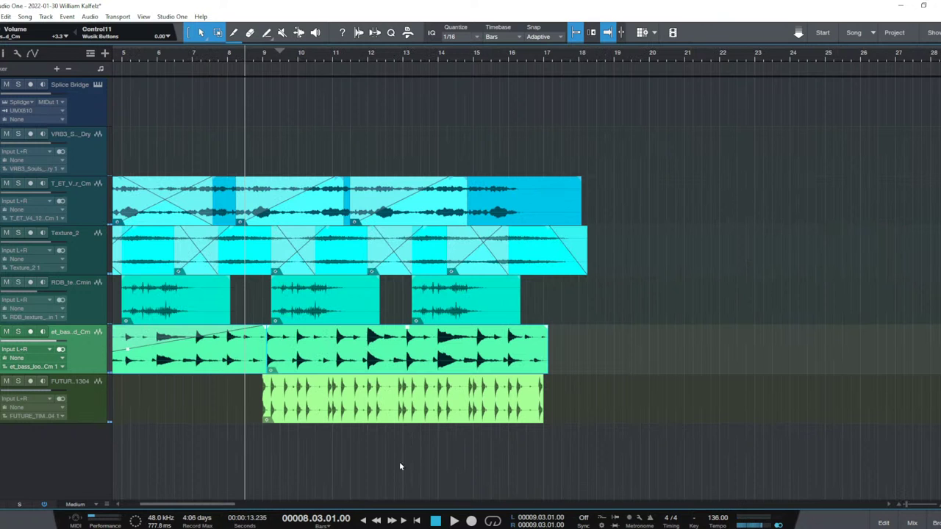
click(344, 419)
drag(323, 416, 622, 444)
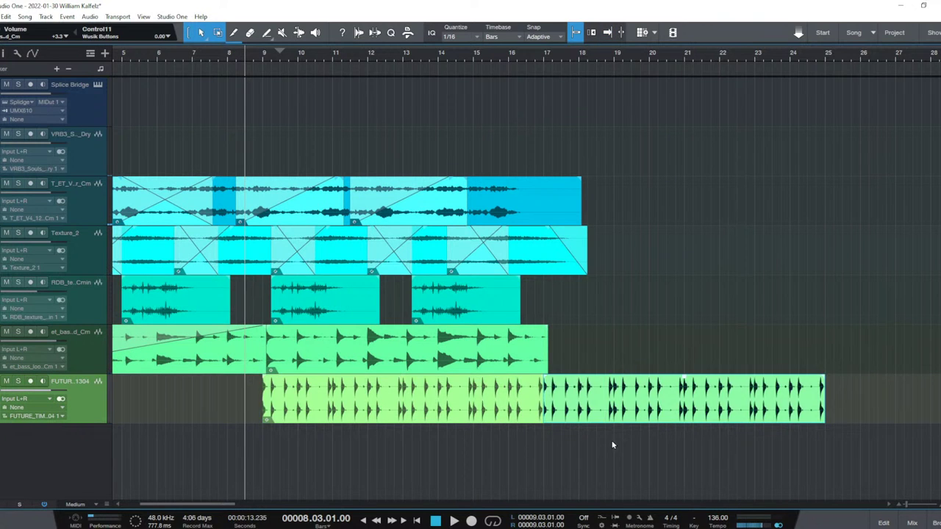
key(e)
scroll(603, 441, right, 10)
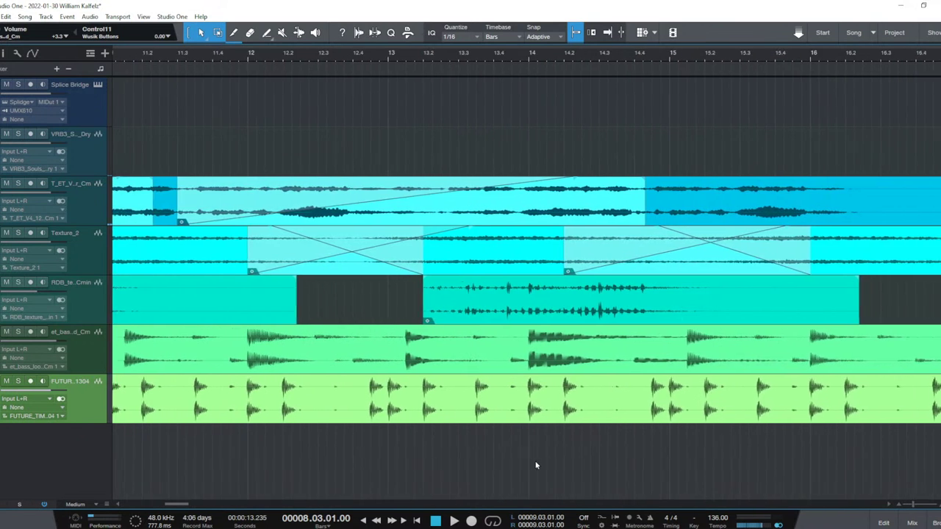
key(w)
key(w)
key(w)
key(w)
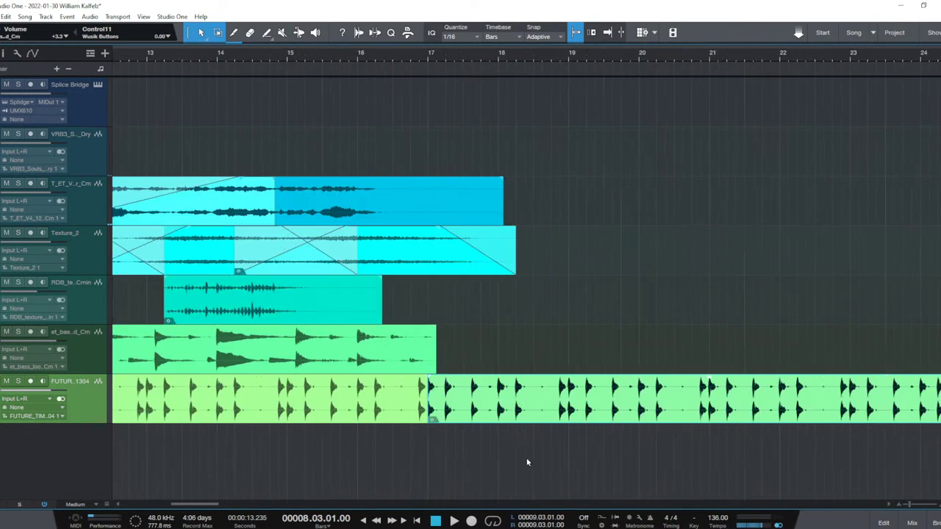
drag(760, 397, 485, 398)
Fade out the one-beat kick-hihat clip at bar 17 and repeat it on each beat up to bar 18.
click(477, 438)
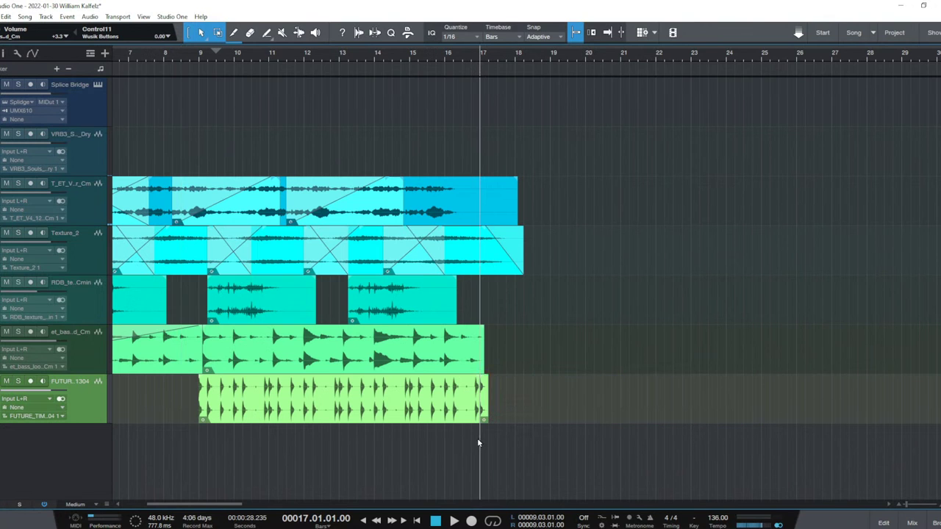
key(f)
key(e)
key(e)
key(e)
key(e)
key(e)
key(e)
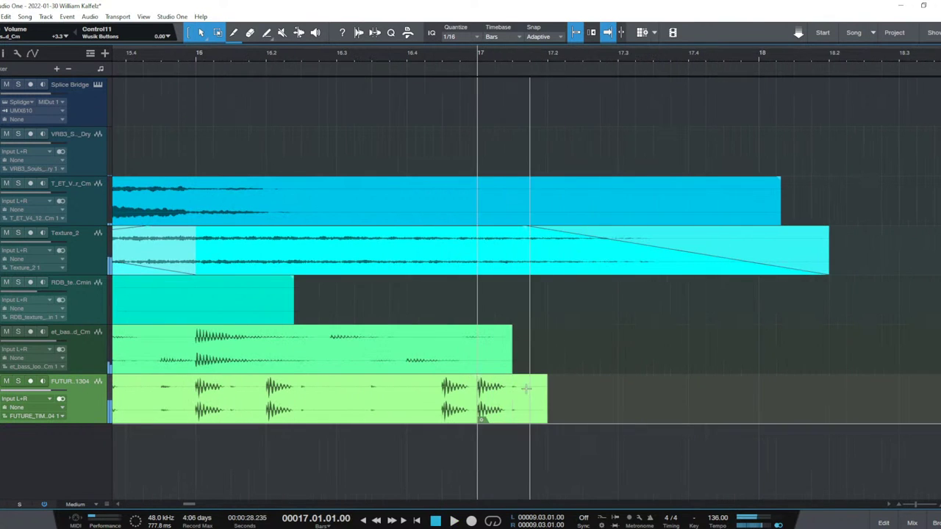
drag(546, 376, 716, 401)
key(space)
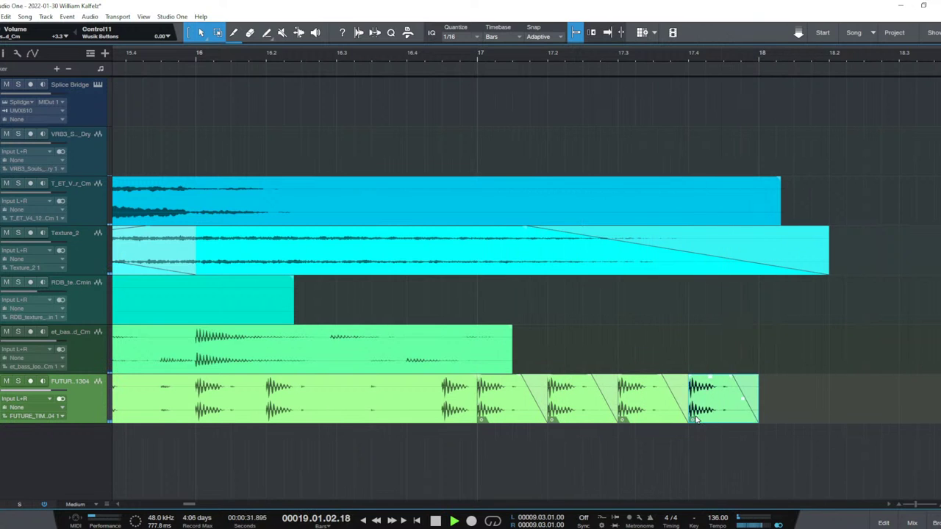
Play the transition from bar 16.4 and duplicate the second bass clip so the bass continues just after bar 17.
key(w)
key(w)
key(w)
key(space)
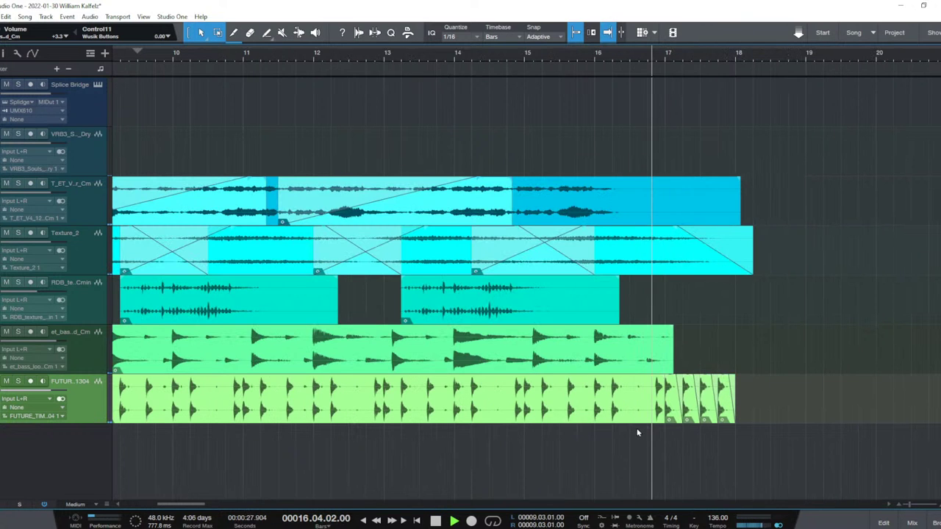
scroll(638, 432, right, 4)
key(space)
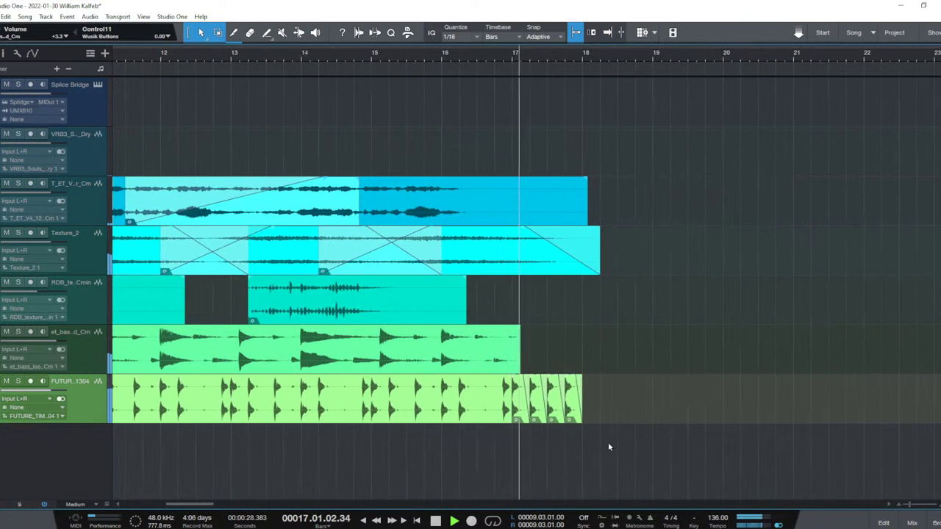
click(345, 356)
key(d)
key(space)
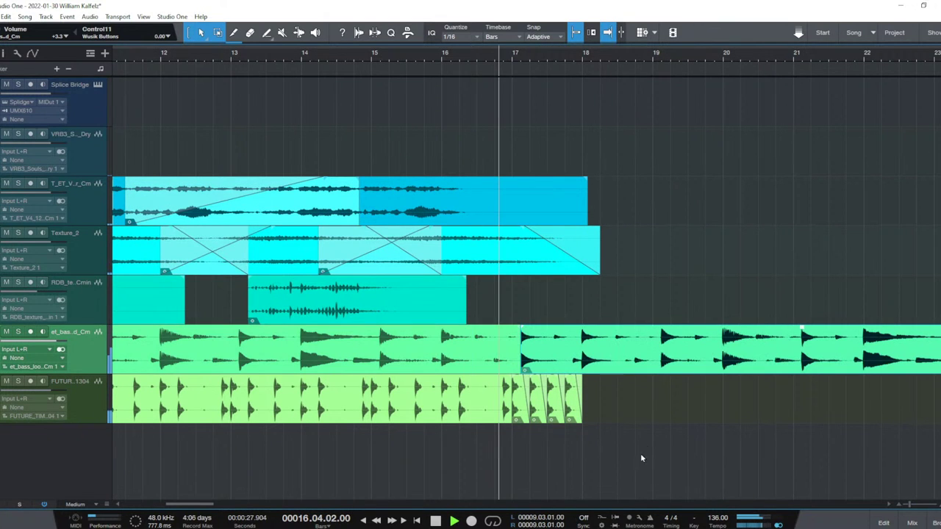
key(space)
Repeat the last one-beat kick-hihat clip eight more times up to bar 20 and save the song.
click(576, 416)
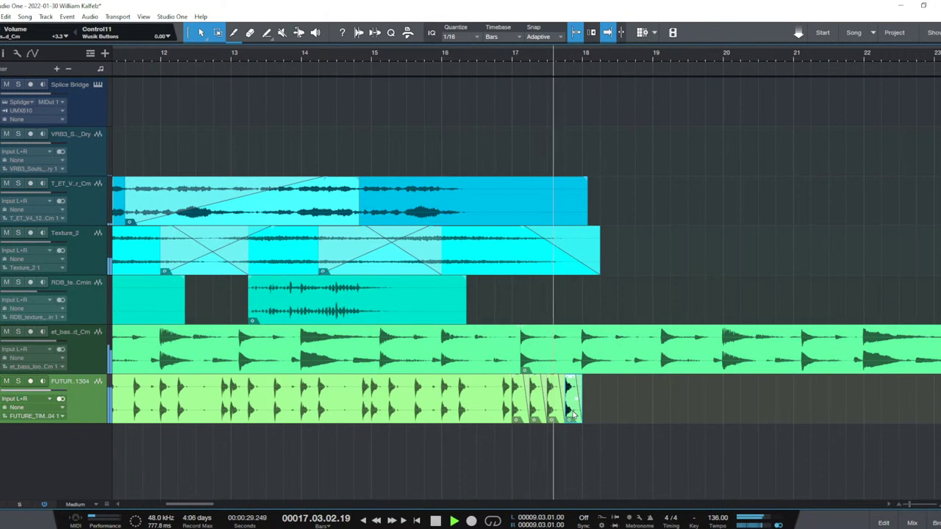
key(d)
key(d)
key(d)
key(d)
key(d)
key(d)
key(d)
key(d)
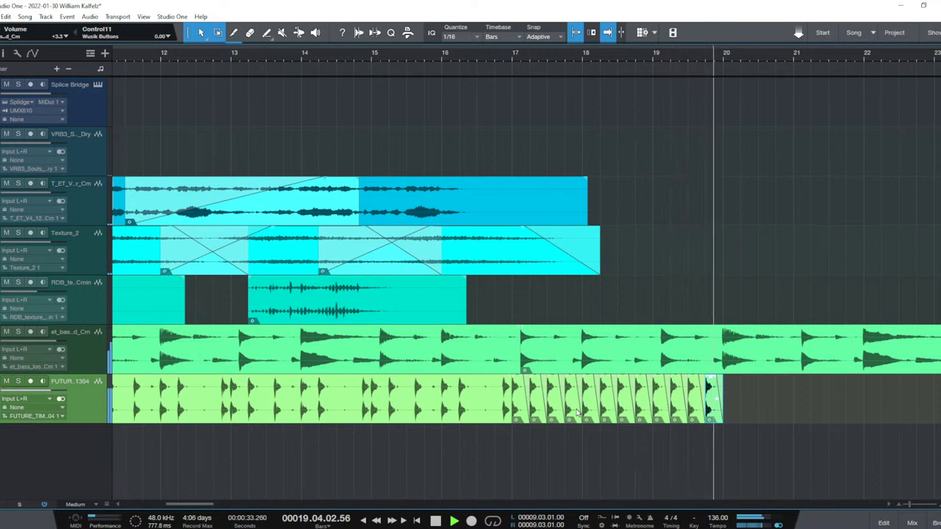
key(space)
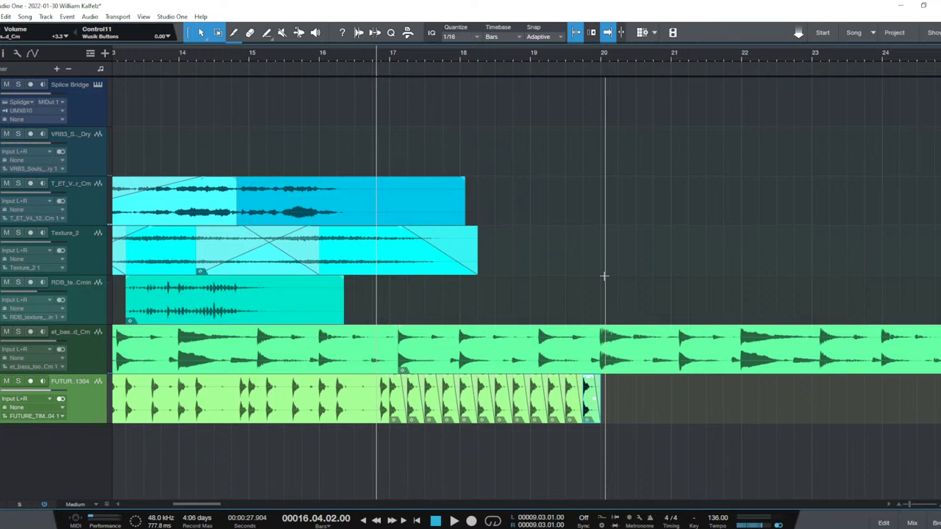
key(ctrl+s)
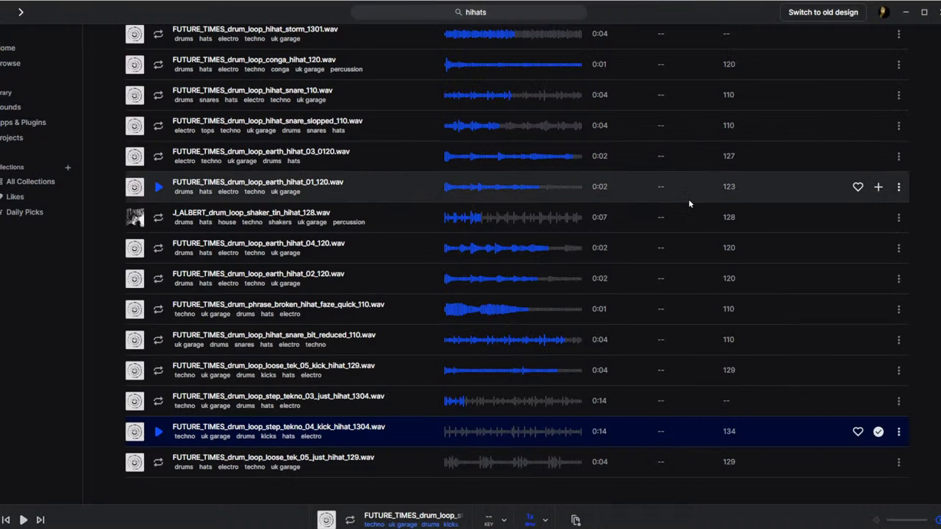
Switch to Splice and audition FUTURE_TIMES_drum_loop_loose_tek_05_just_hihat_129.wav.
key(Down)
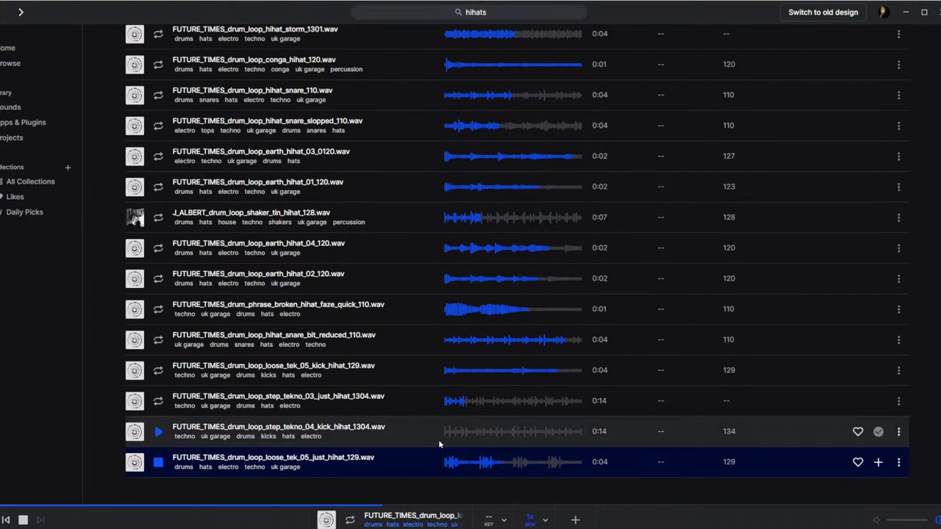
scroll(544, 235, up, 3)
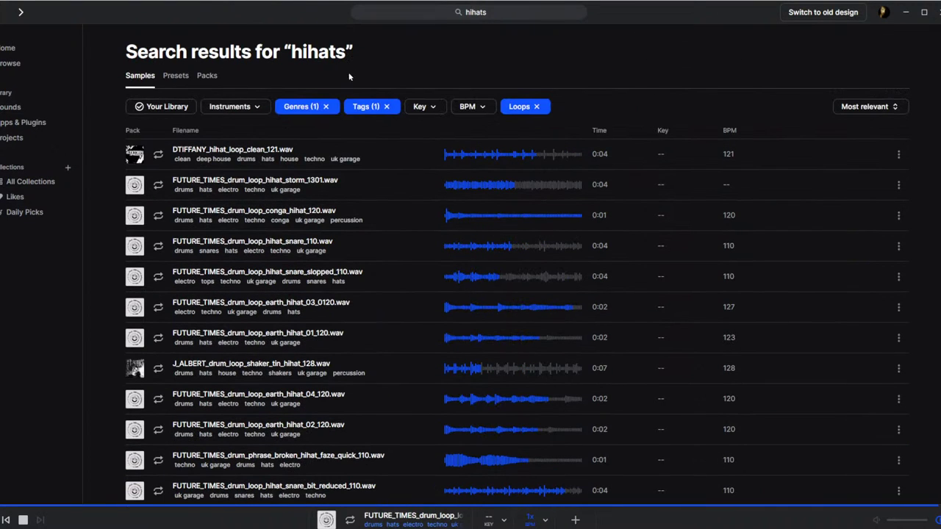
Clear the tag filter from the hi-hat results, then audition the eight-second 08_HiHat_Loop.wav and add it to the library.
click(386, 106)
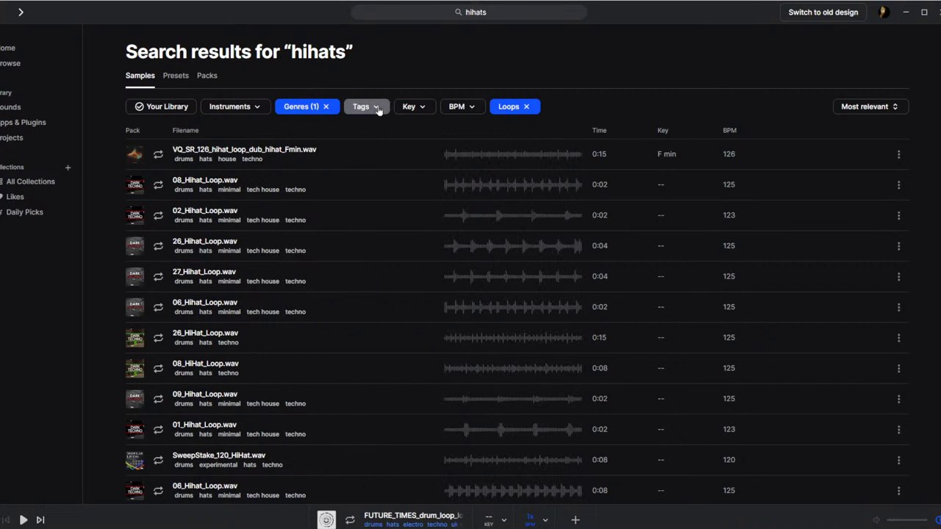
click(493, 376)
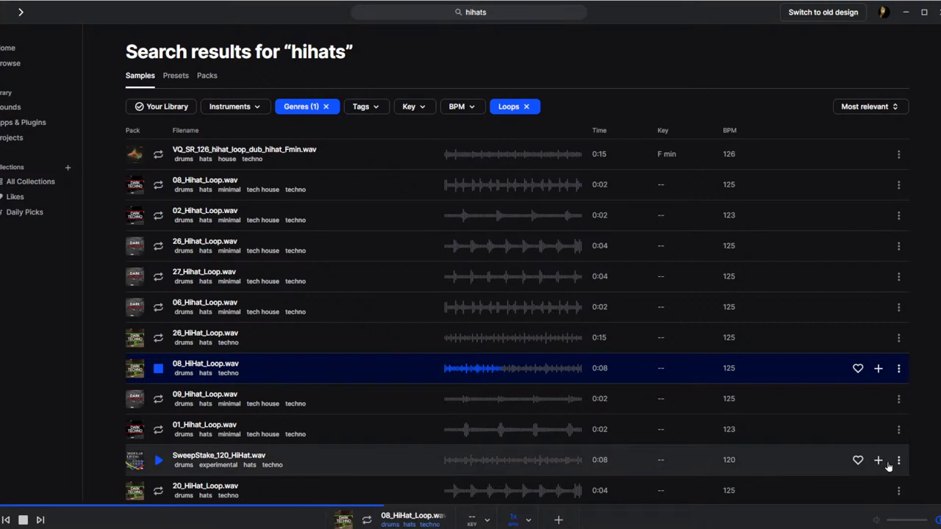
click(878, 368)
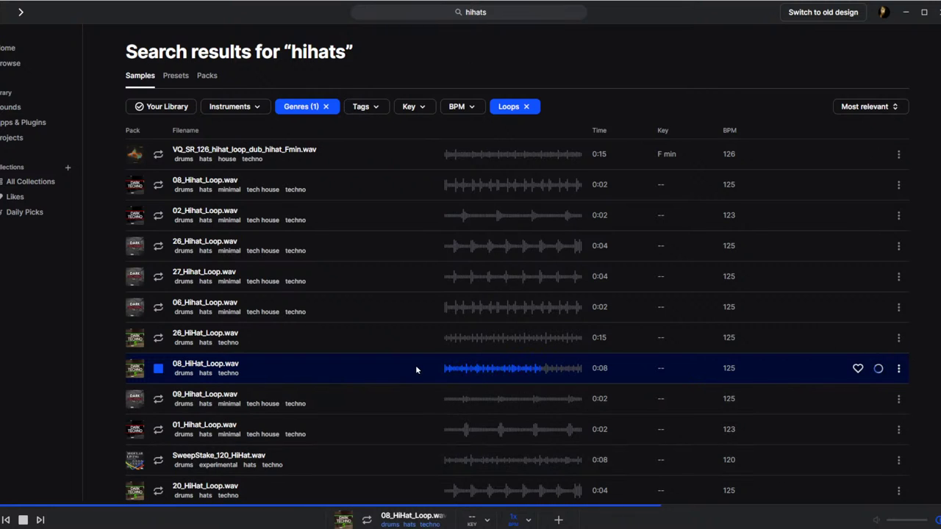
key(space)
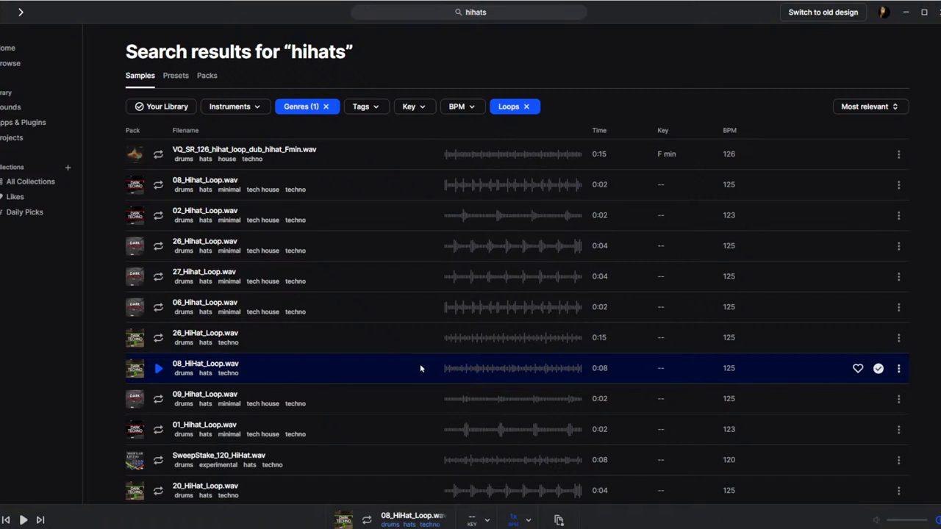
Place 08_HiHat_Loop.wav on a new track at bar 17 in Studio One and duplicate the event once directly after itself.
drag(419, 364, 410, 460)
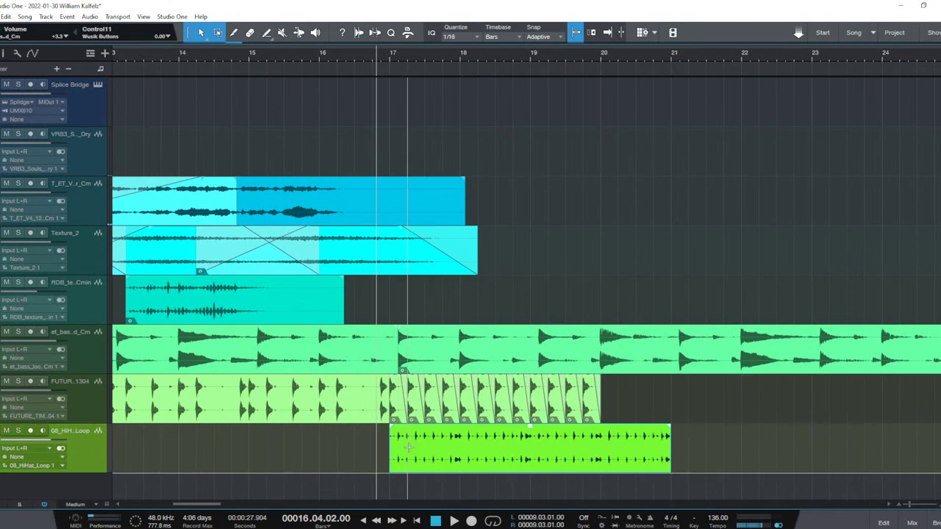
key(w)
key(w)
key(w)
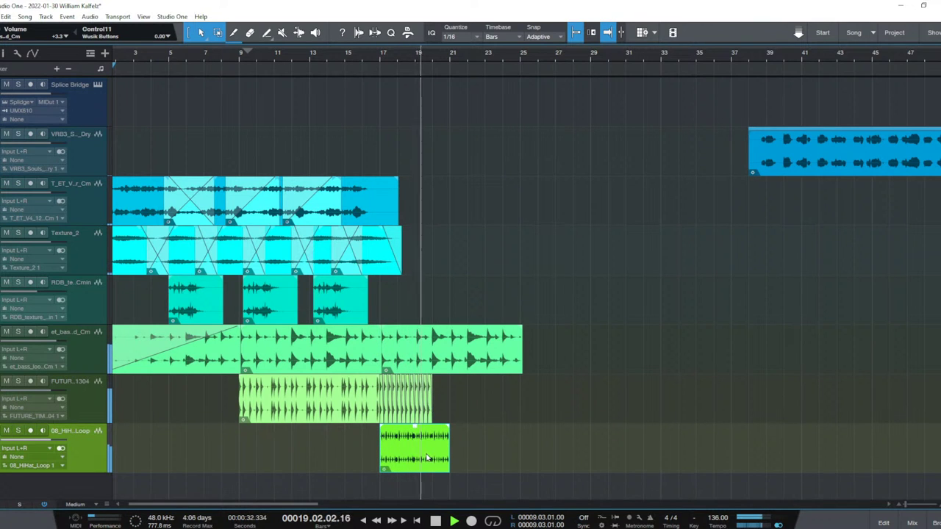
key(d)
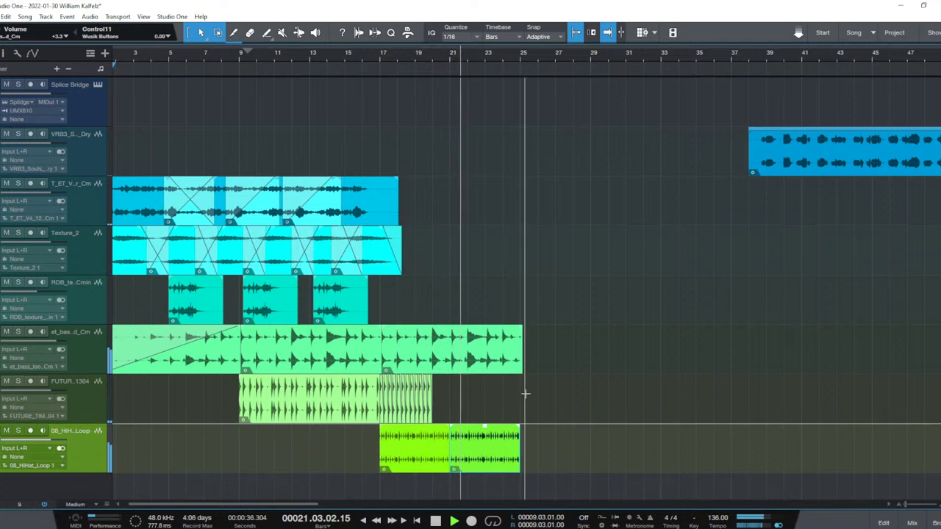
Stop playback and repeat the last kick slice on the FUTURE_TIMES drum track until the pattern reaches bar 21.
key(e)
key(space)
click(337, 410)
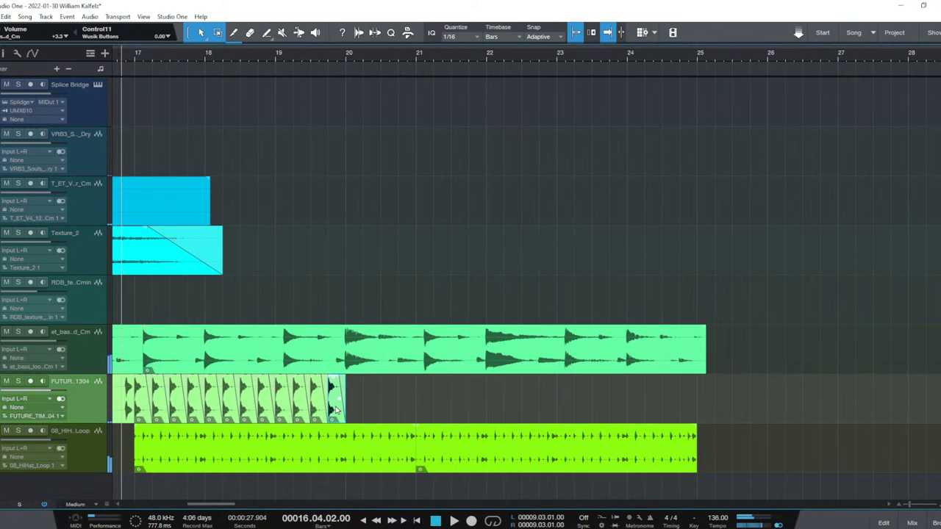
drag(337, 410, 416, 420)
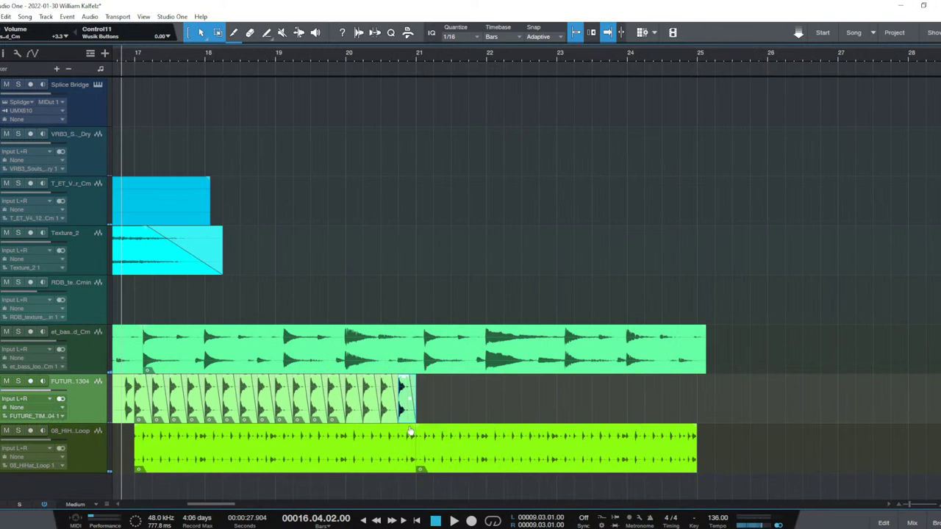
Build a fill before bar 21 by overlaying copies of the last kick slice at sixteenth-note offsets.
key(e)
key(e)
scroll(426, 421, right, 10)
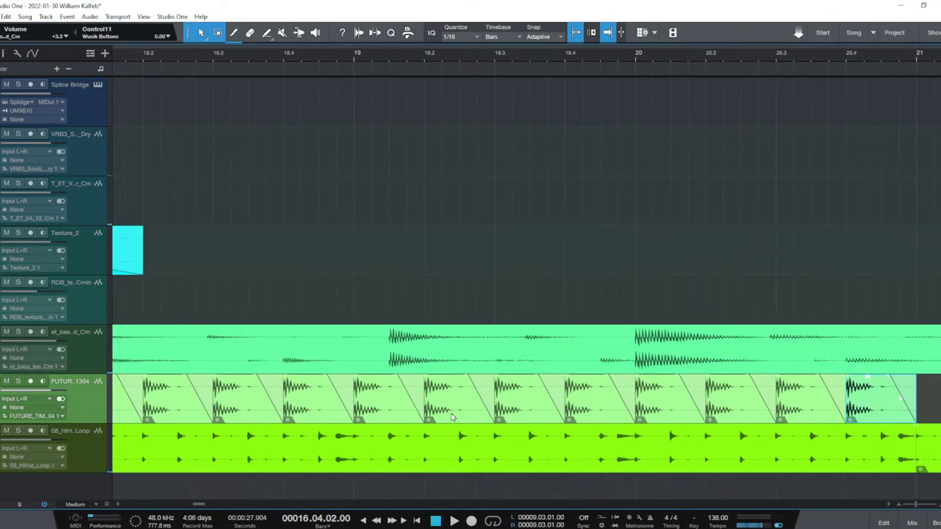
scroll(441, 420, right, 3)
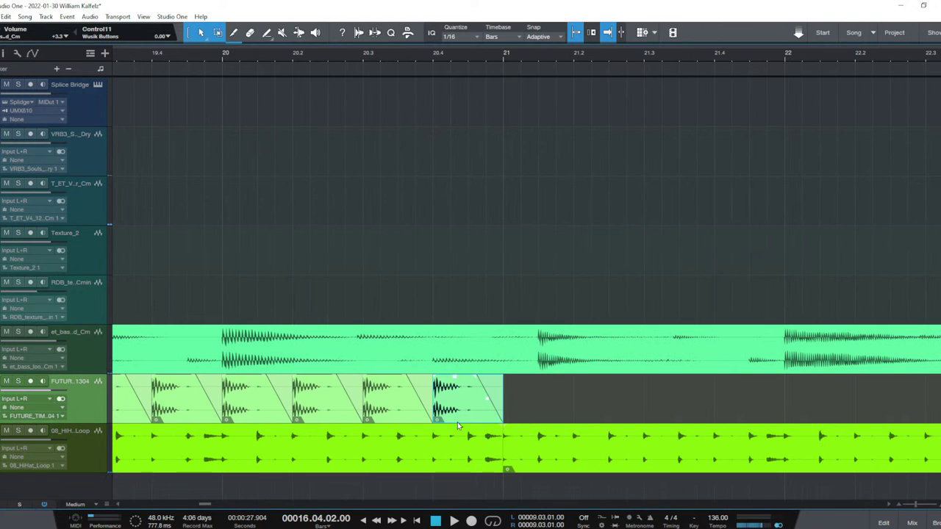
drag(457, 422, 503, 402)
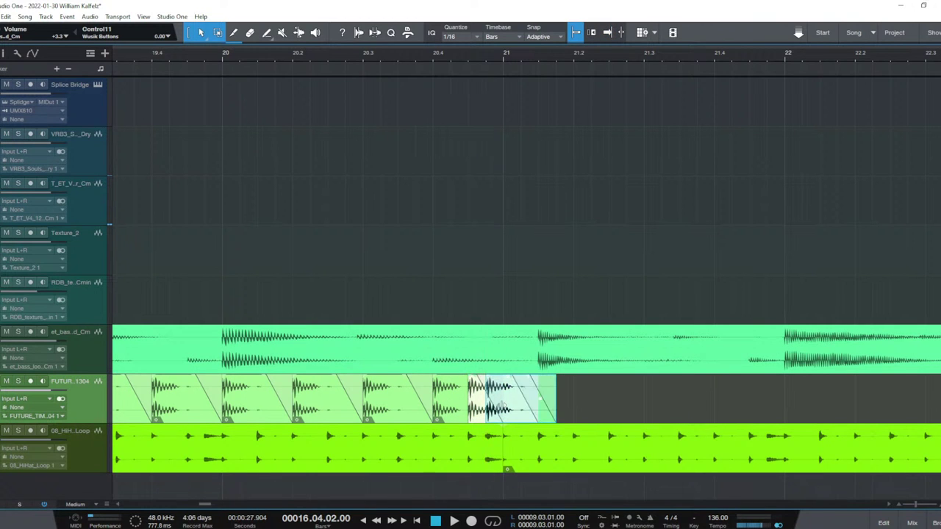
Copy a kick slice to 21.01.03.00 on the drum track and repeat it until just before bar 25.
scroll(502, 405, down, 5)
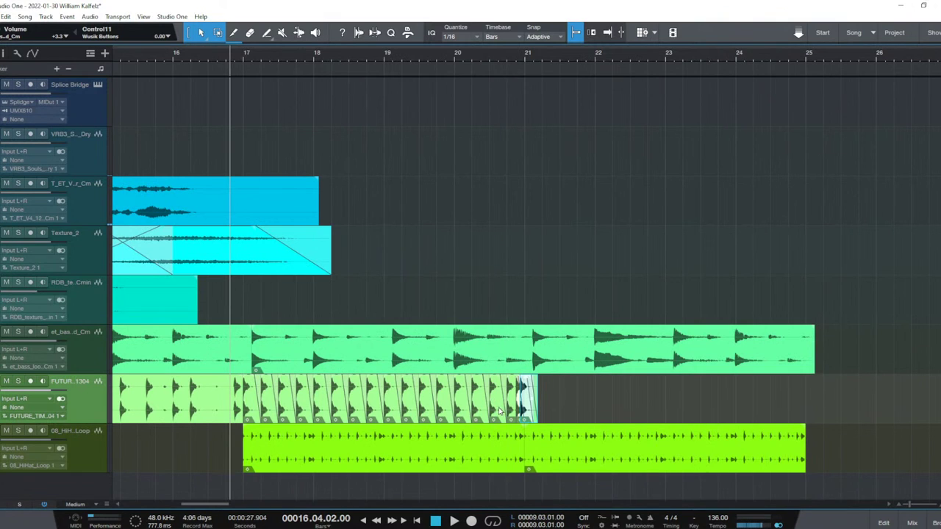
drag(499, 412, 547, 419)
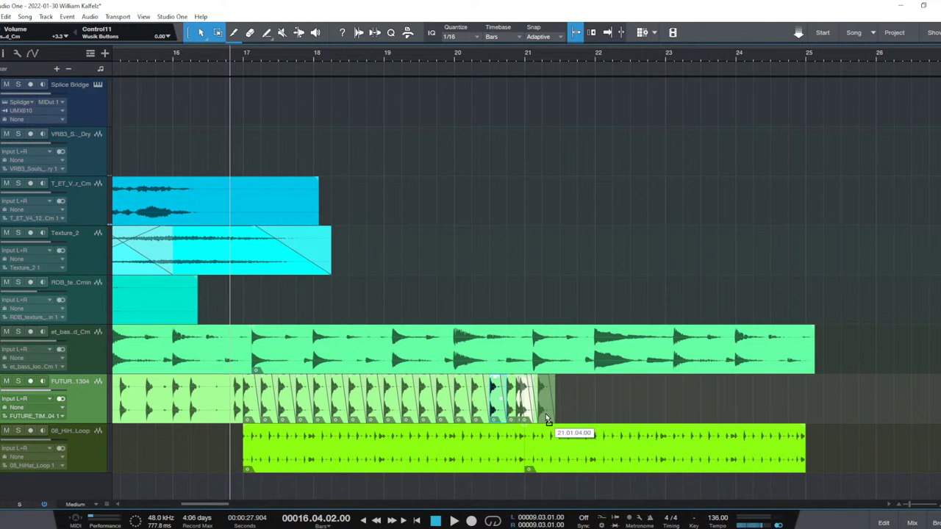
drag(547, 419, 541, 424)
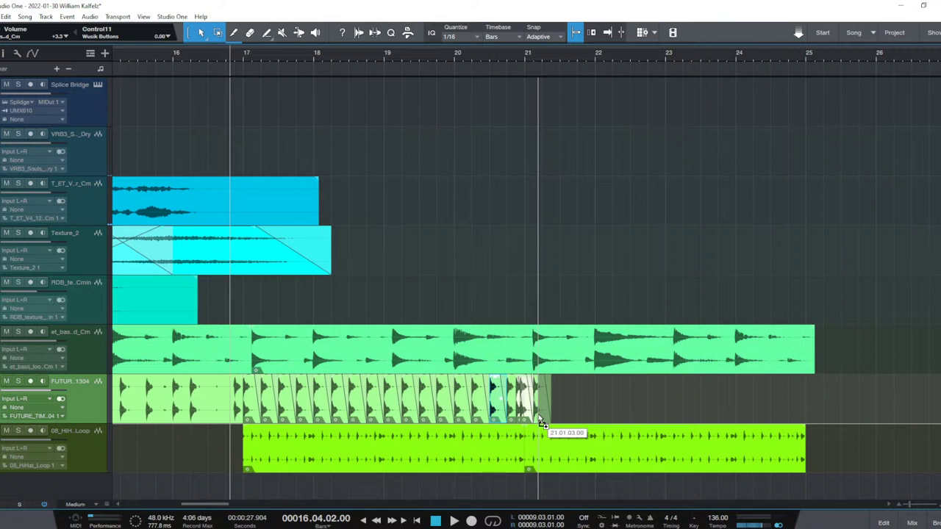
drag(540, 424, 800, 419)
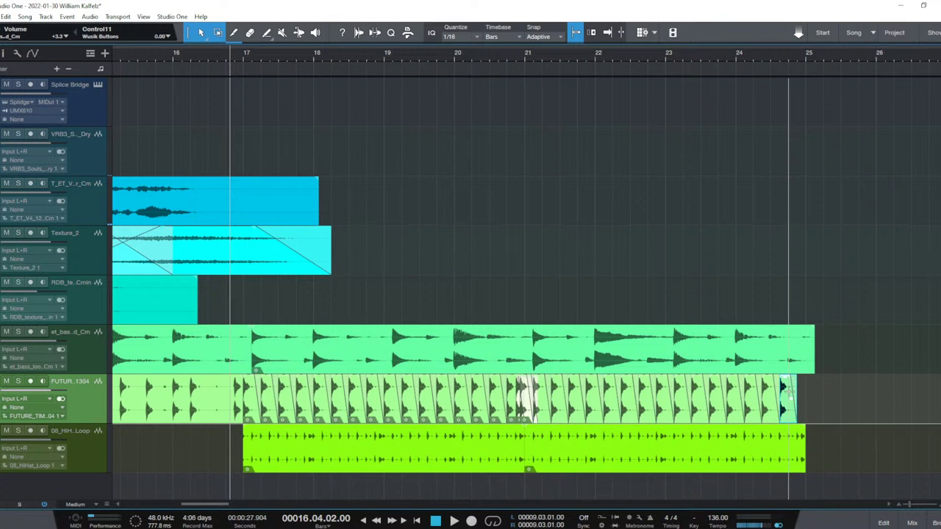
Add a drum roll around bar 25 by overlapping five copies of the last kick slice at sixteenth-note intervals.
key(e)
scroll(755, 386, right, 10)
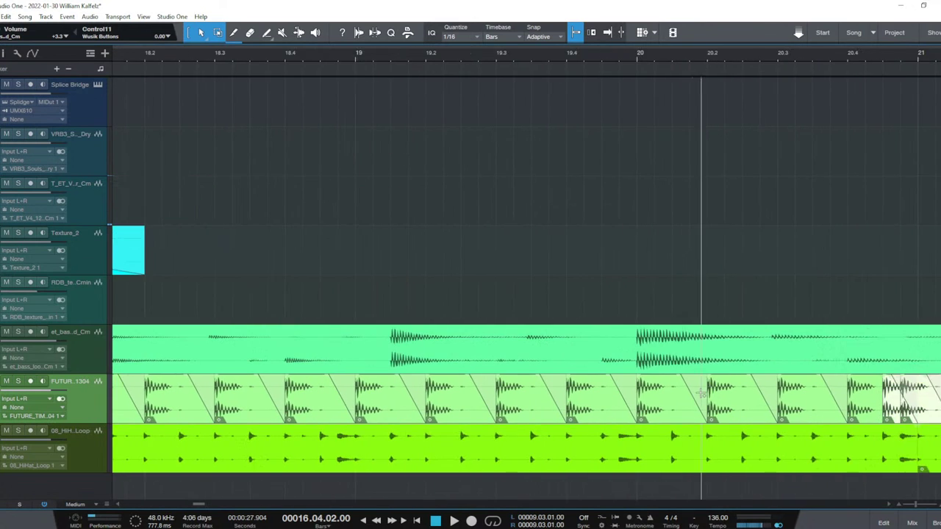
scroll(680, 415, right, 15)
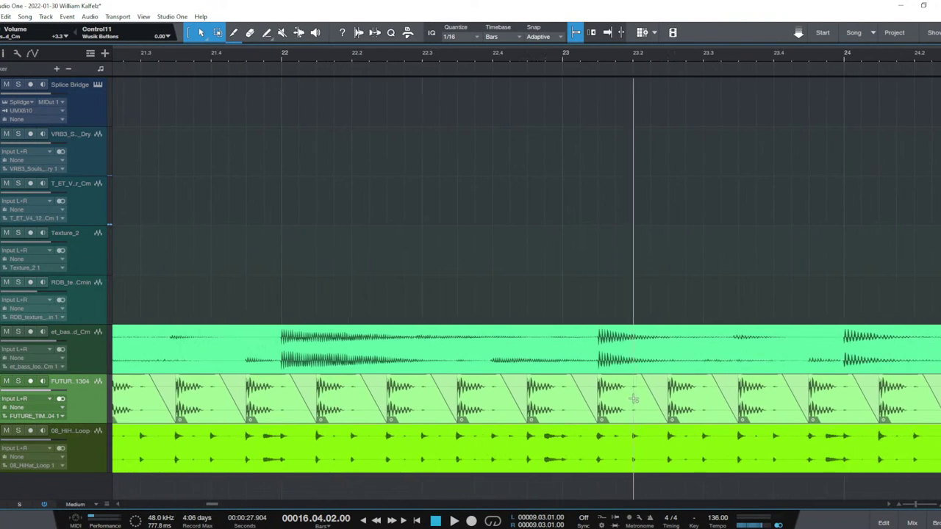
scroll(631, 412, right, 8)
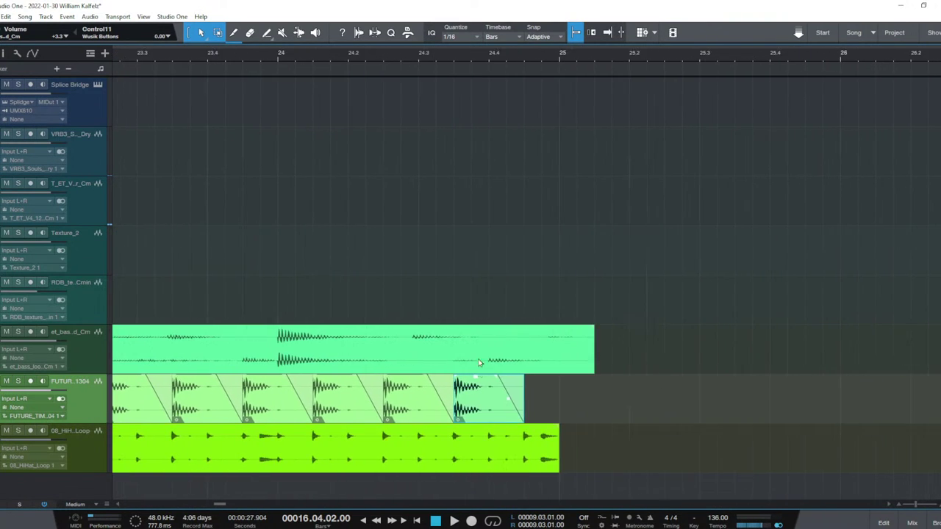
drag(492, 412, 608, 409)
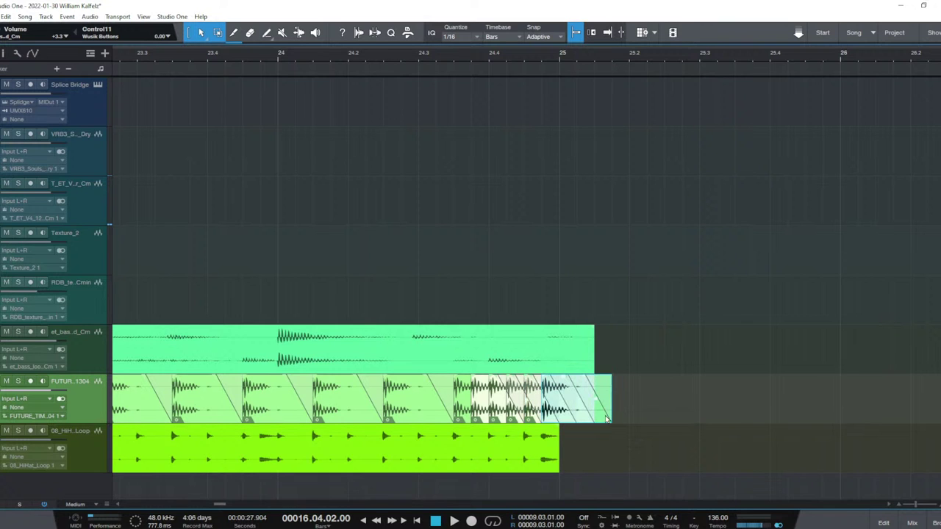
During playback, overlay a copy of the bass loop event that begins after bar 17, shifted slightly later than the original.
key(w)
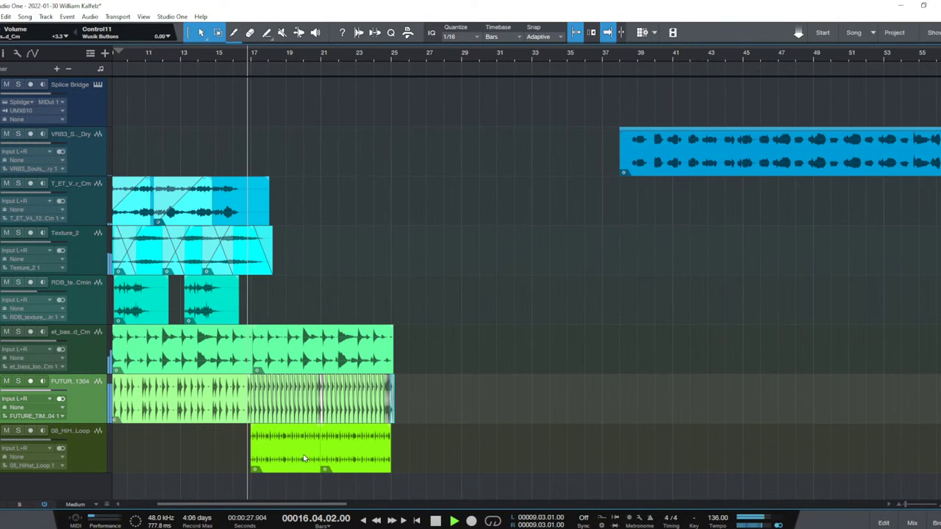
key(e)
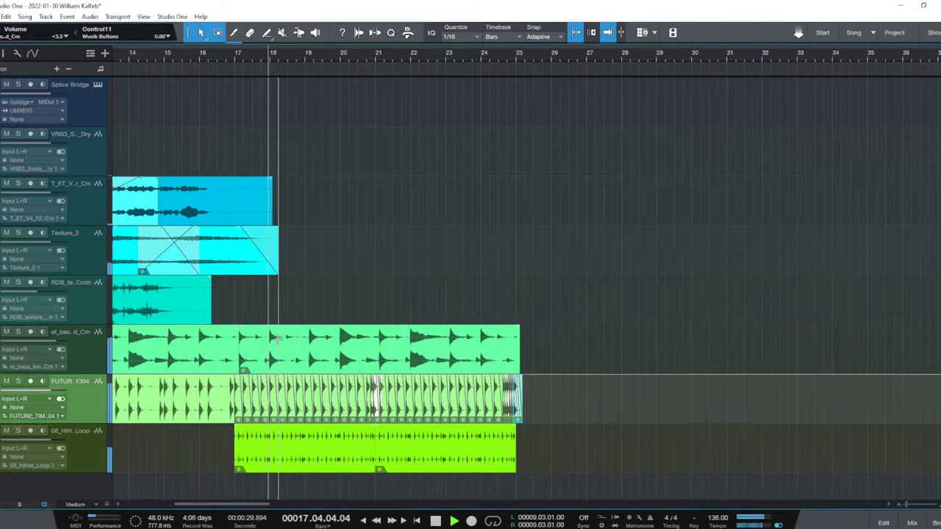
key(e)
key(e)
key(e)
key(e)
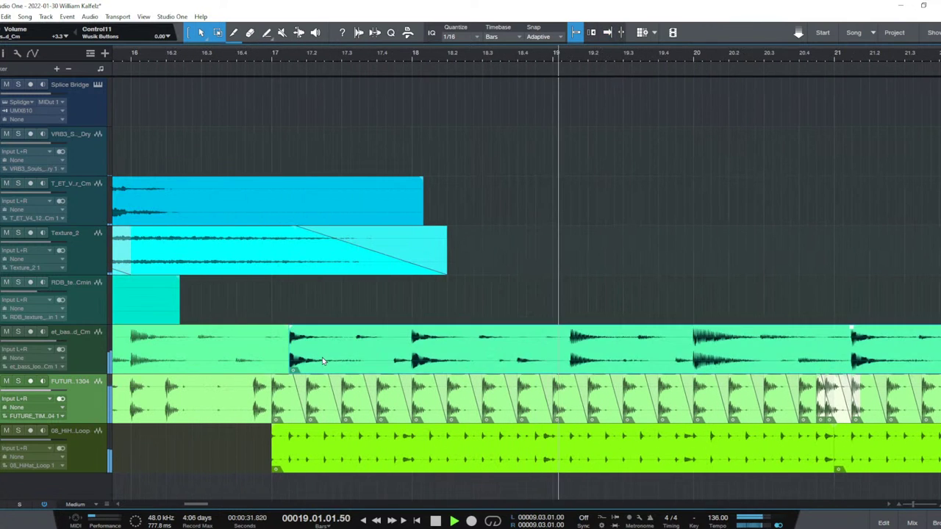
click(336, 363)
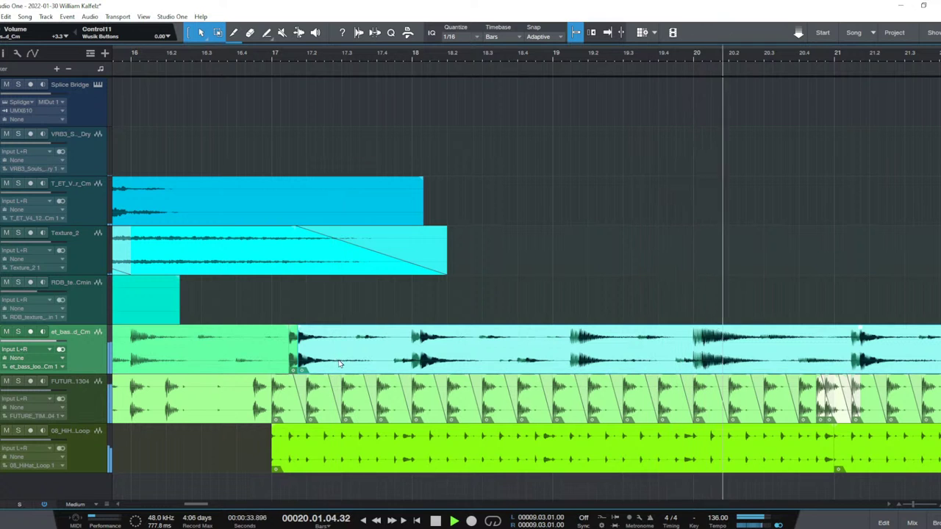
drag(340, 363, 344, 361)
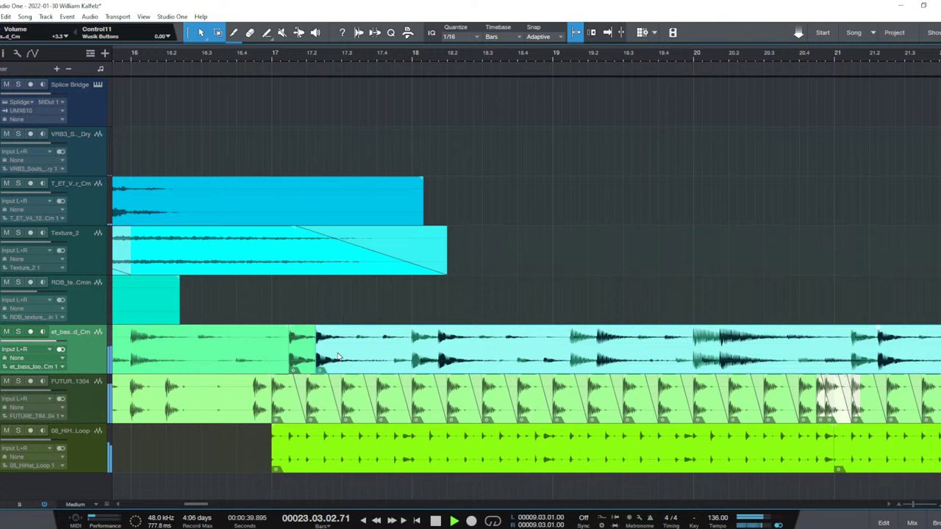
Audition the layered bass from just before bar 17 and shift the copied event to start one beat after the original.
click(266, 308)
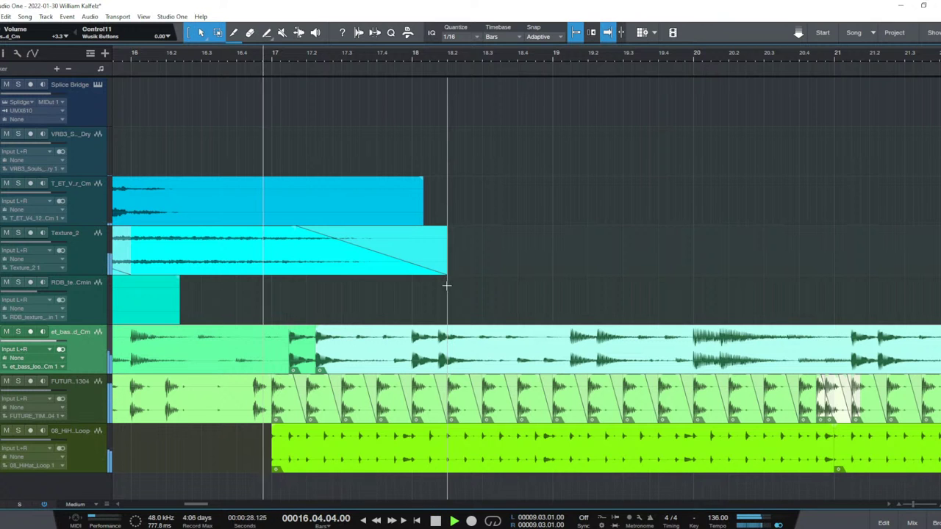
key(space)
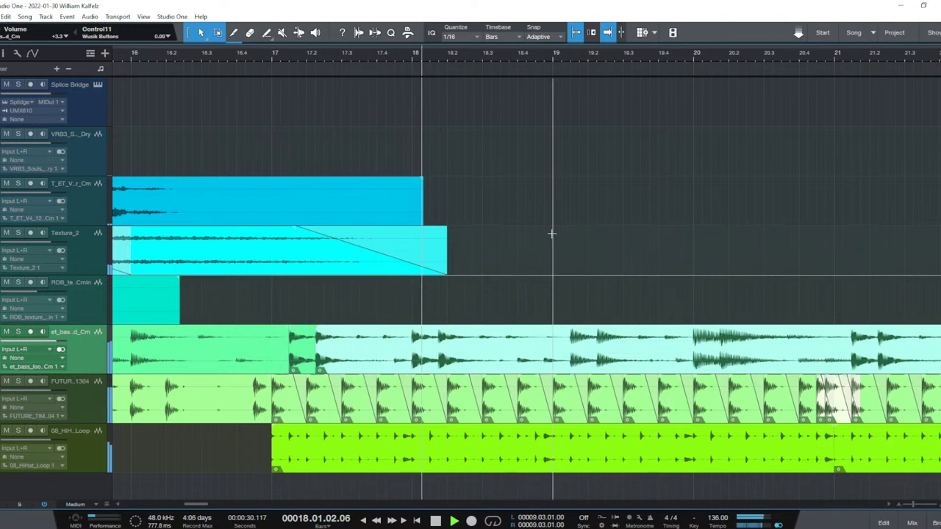
click(352, 365)
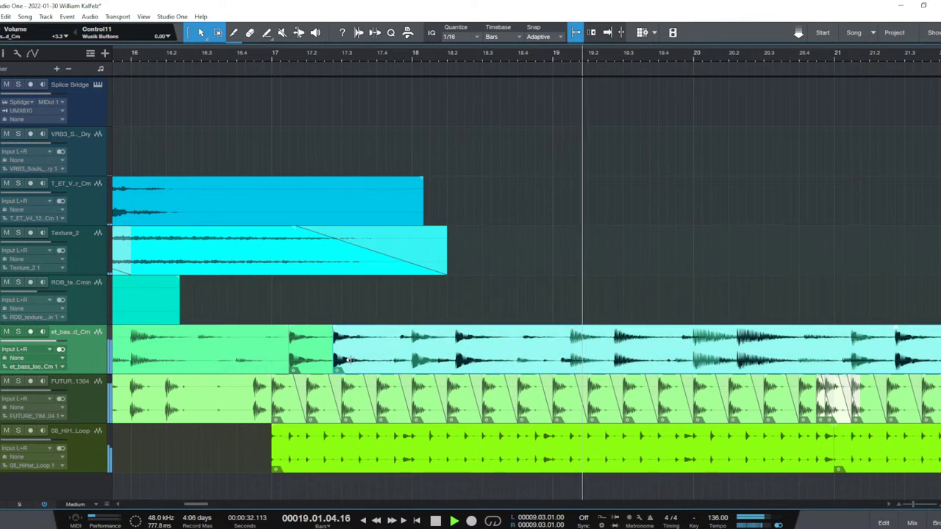
drag(352, 365, 345, 362)
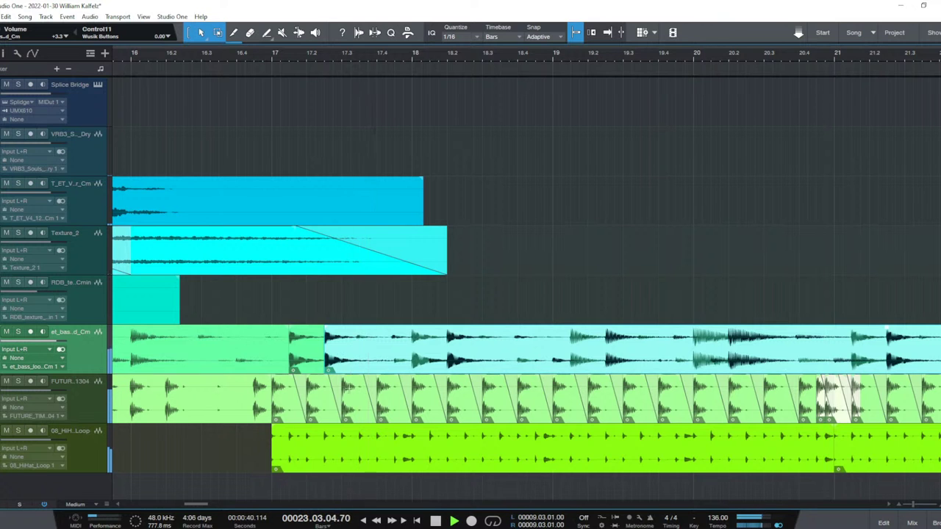
scroll(366, 364, down, 5)
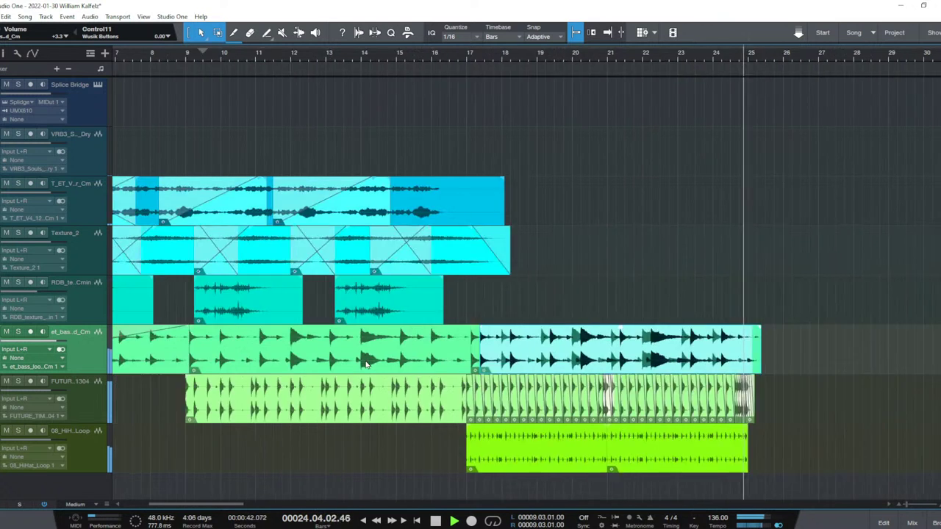
key(space)
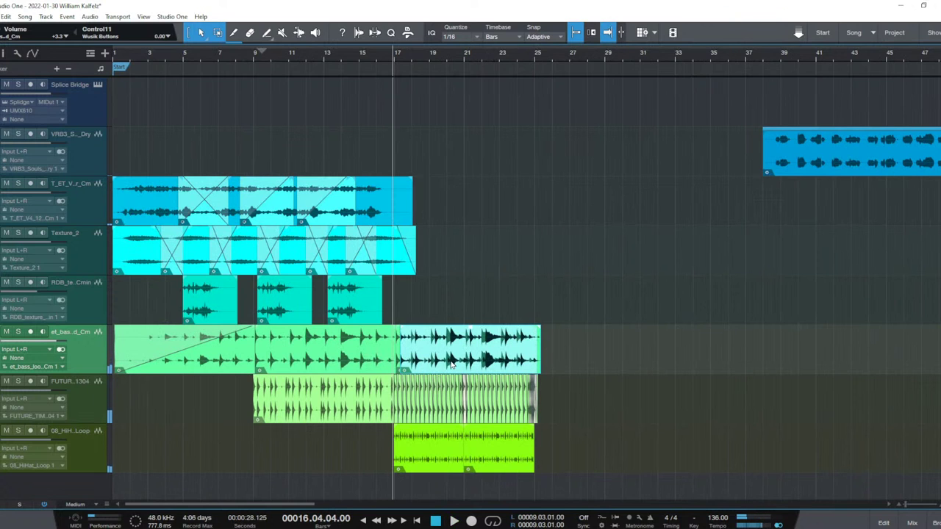
click(383, 447)
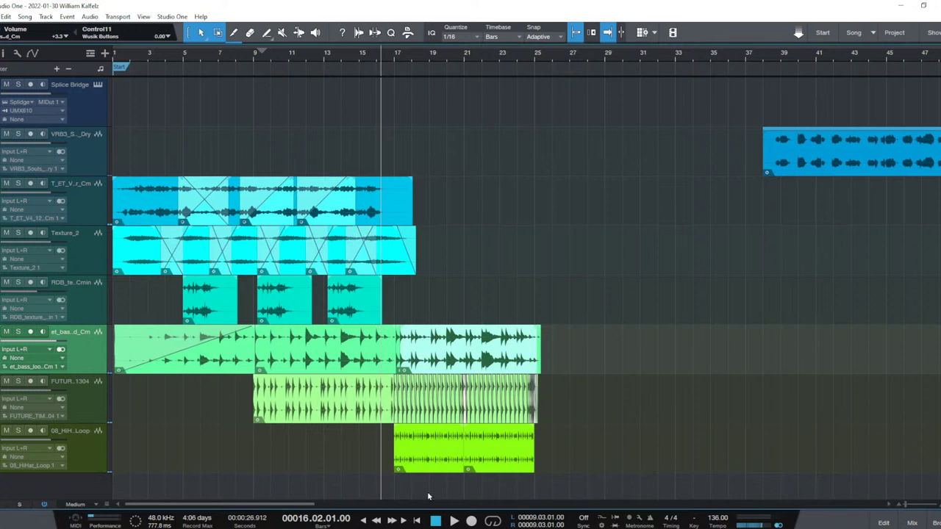
Switch to Splice and audition the four-second 05_Hihat_Loop.wav further down the hi-hat results.
mouse_move(469, 526)
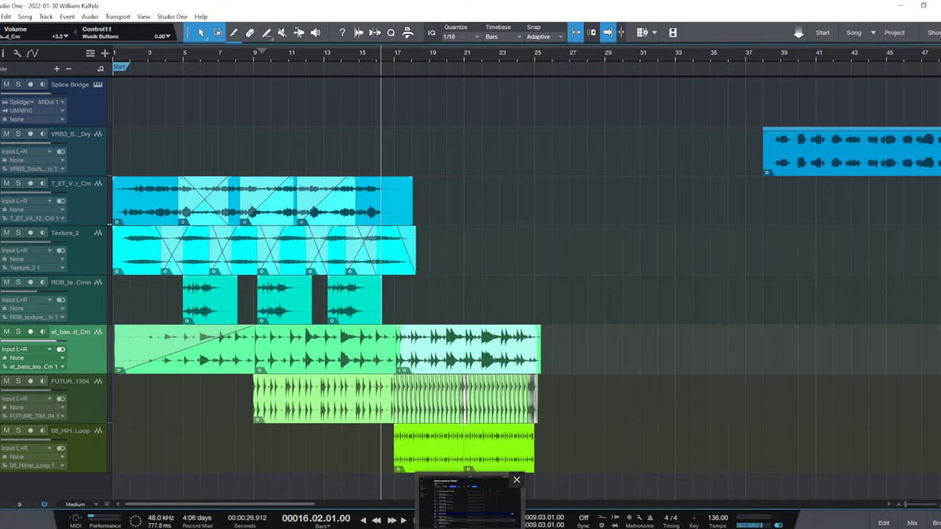
click(469, 506)
scroll(604, 239, down, 5)
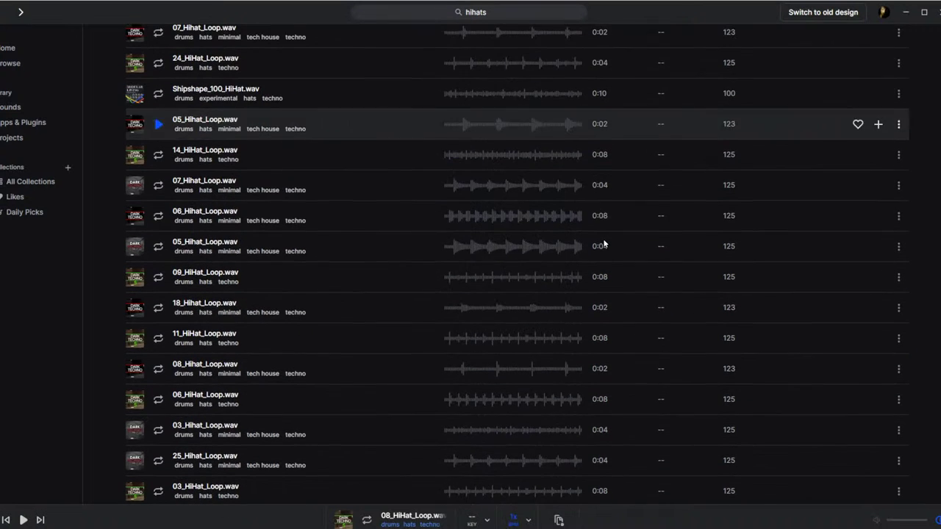
click(493, 255)
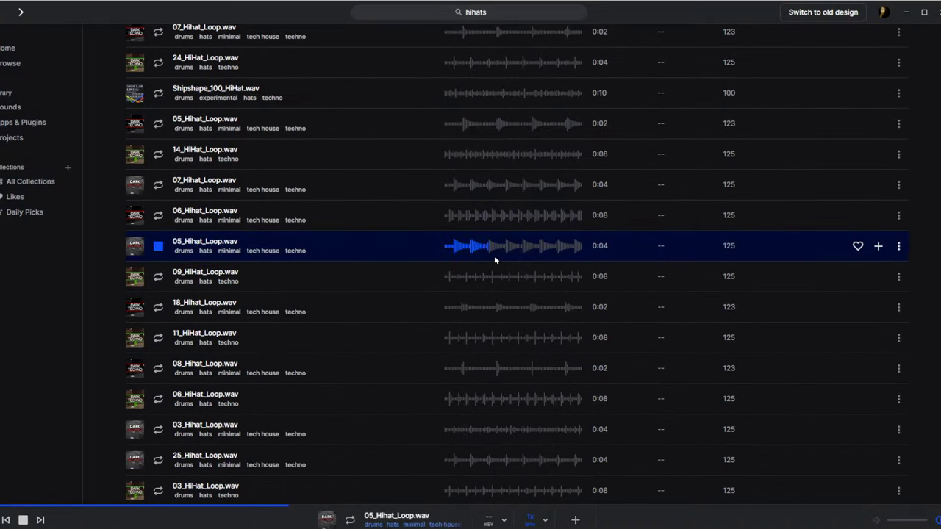
Audition the next five hi-hat loops in the results, from 09_HiHat_Loop.wav down to the eight-second 06_HiHat_Loop.wav.
key(Down)
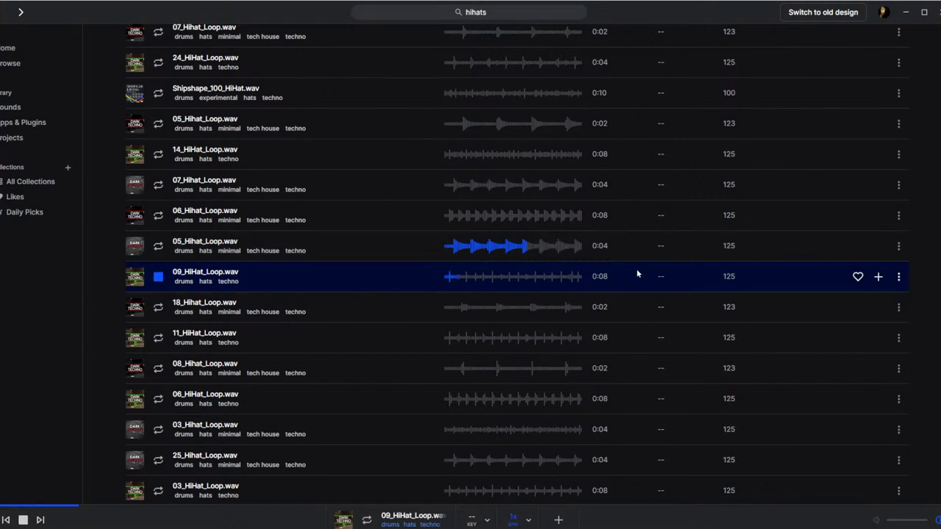
key(Down)
key(Down)
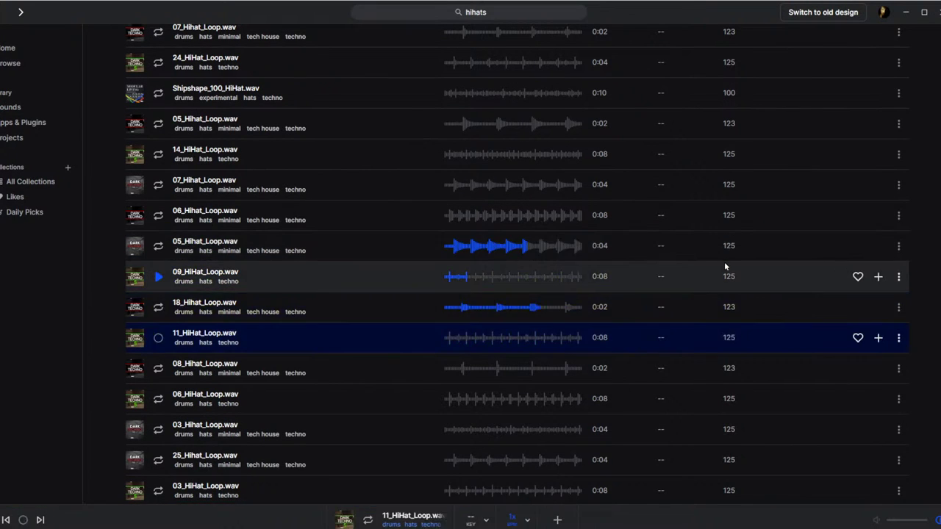
key(Down)
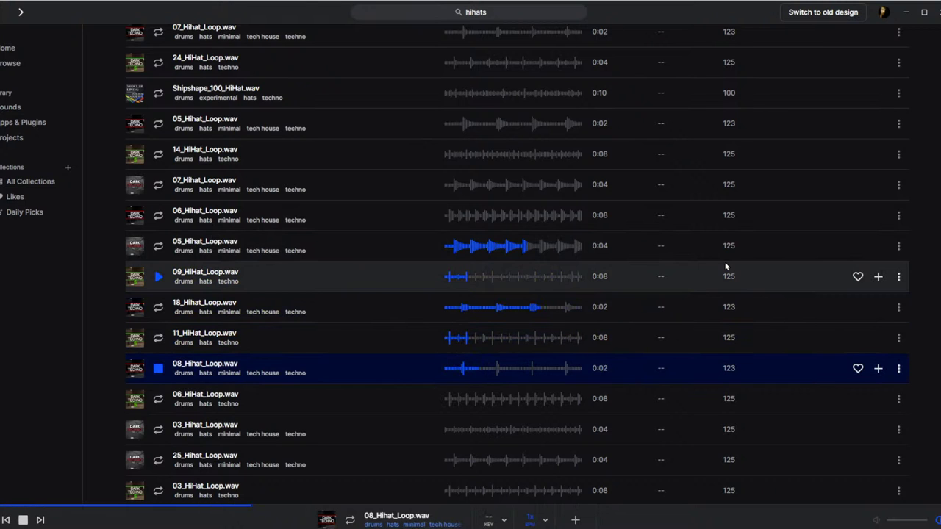
key(Down)
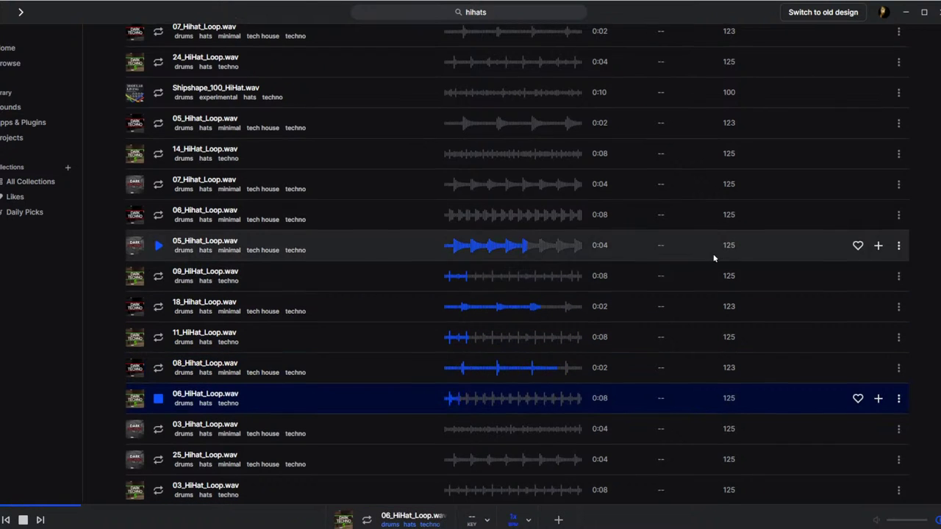
Add the eight-second 06_HiHat_Loop.wav to the Splice library and place it on a new Studio One track starting at bar 17.
scroll(691, 250, down, 4)
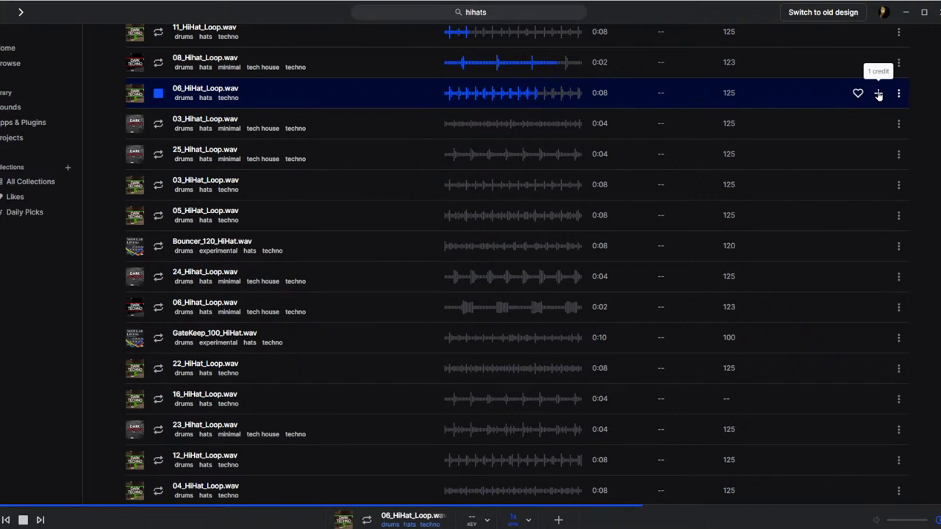
click(878, 94)
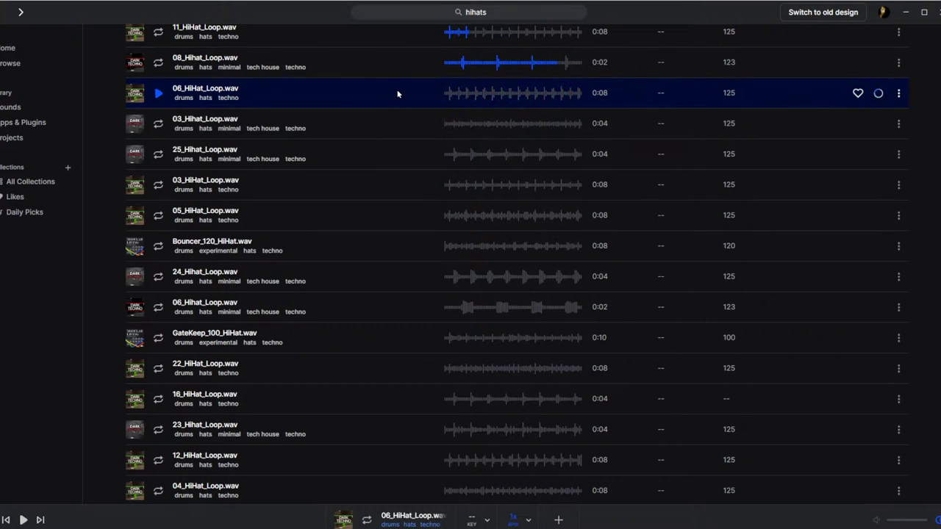
drag(396, 93, 415, 479)
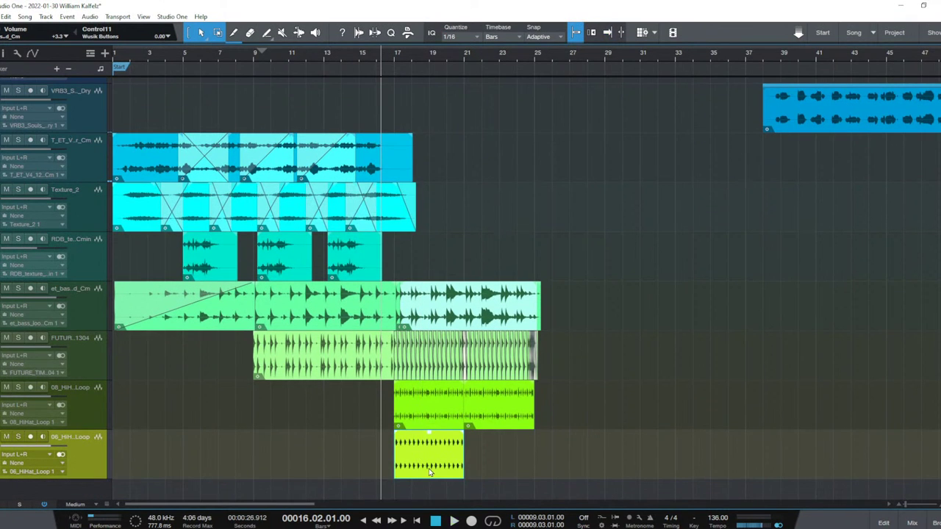
During playback, pan the 08_HiHat_Loop channel to R32 and the new 06_HiHat_Loop channel to L33 in the mixer.
key(space)
key(F3)
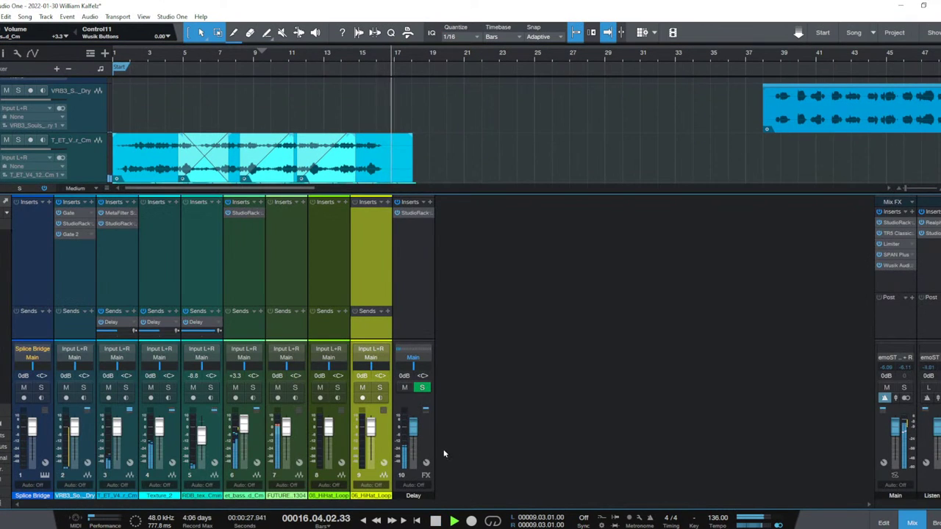
drag(370, 366, 336, 365)
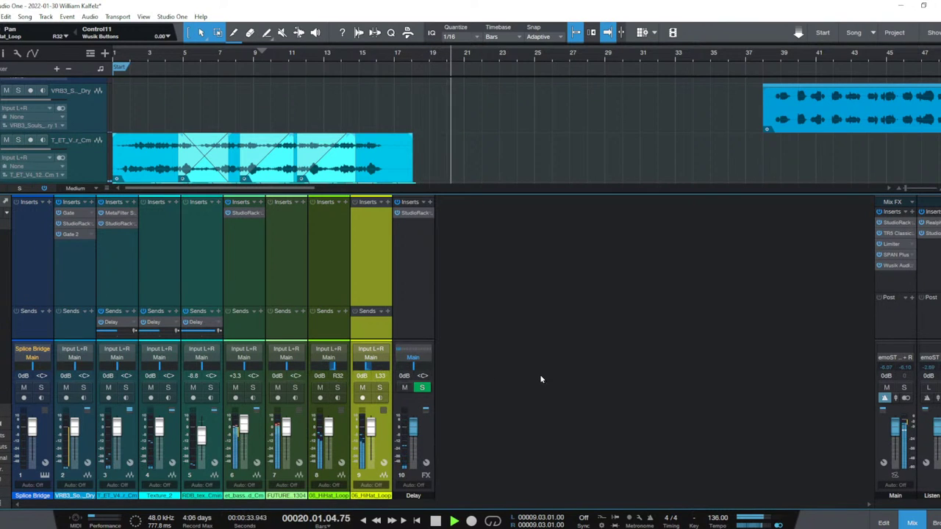
key(F3)
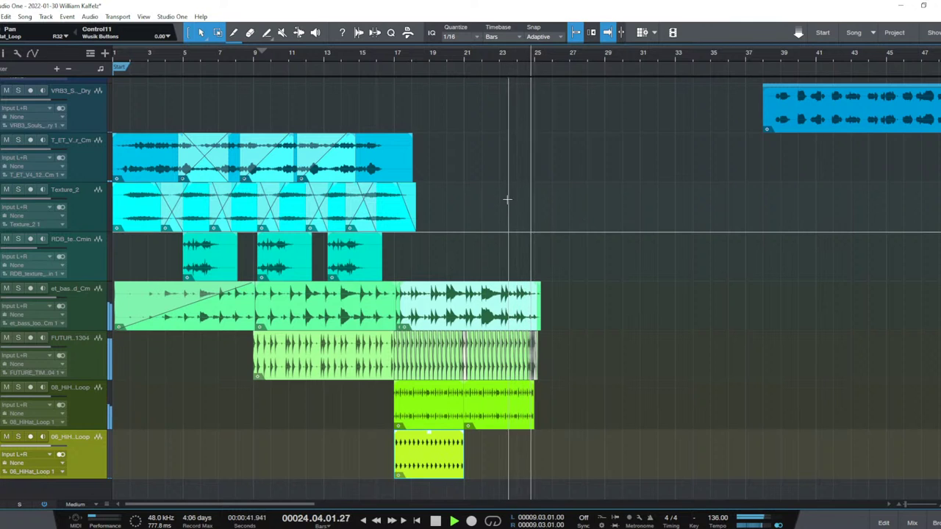
Duplicate the 06_HiHat_Loop event so it fills bars 21 to 25, and play the section back.
key(space)
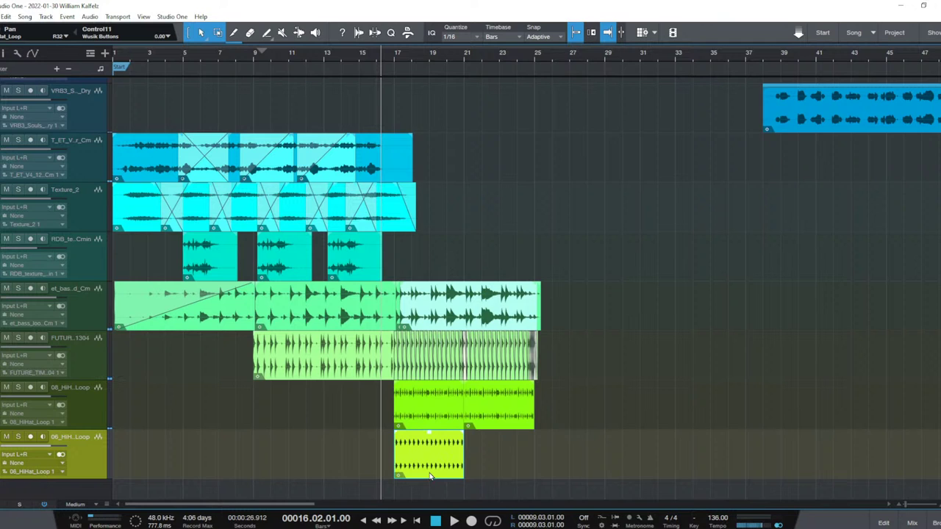
key(d)
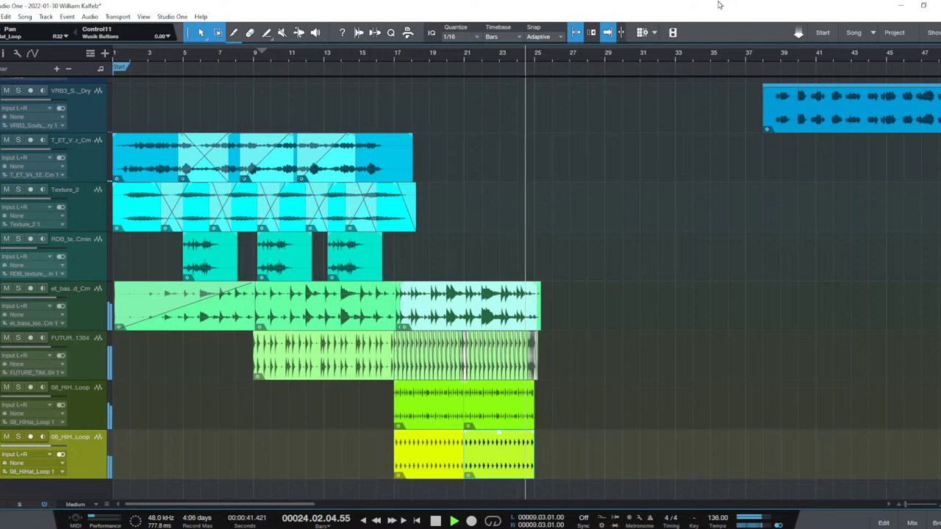
key(space)
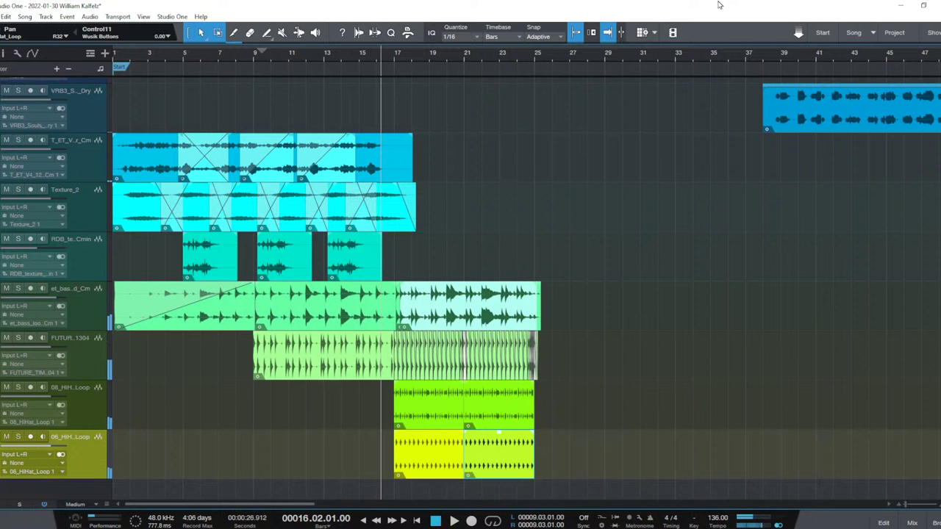
Overlay a third copy of the bass loop starting two beats after the event just past bar 17, and audition the layers.
key(e)
key(e)
key(e)
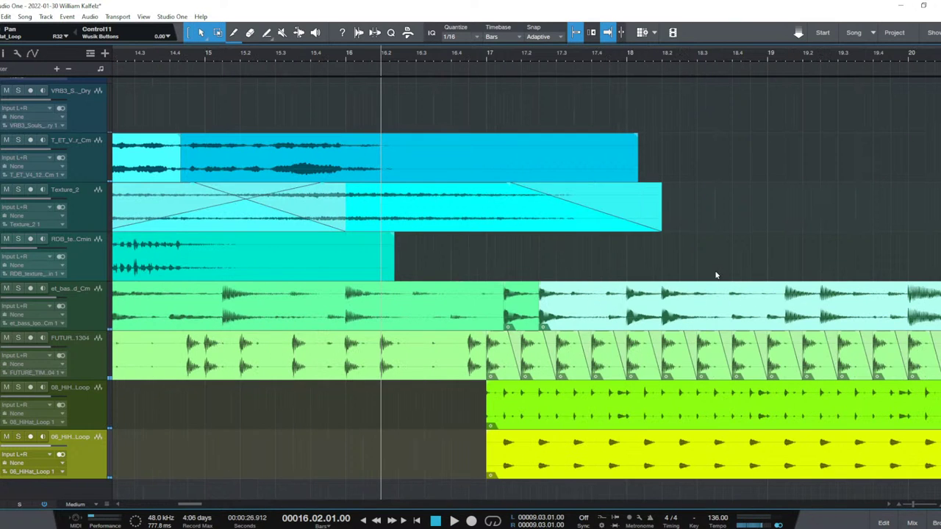
click(778, 314)
scroll(837, 309, right, 2)
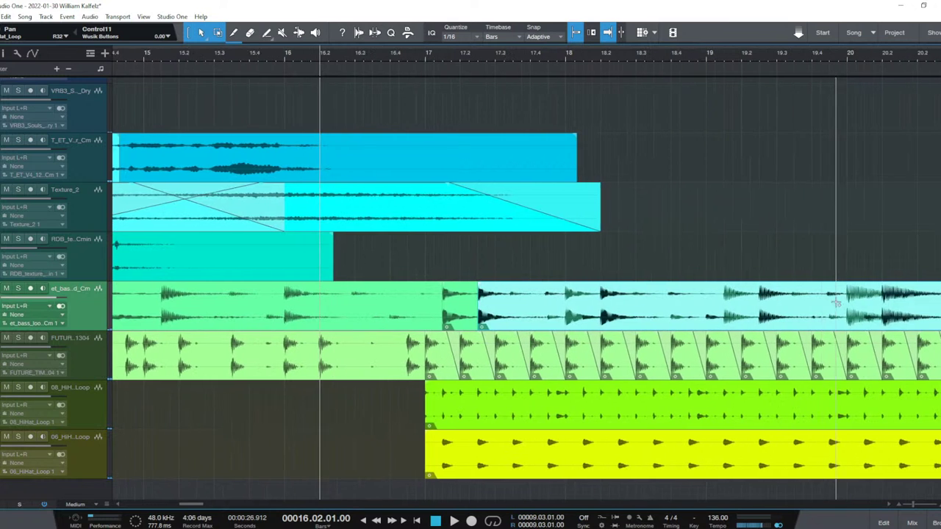
scroll(836, 302, right, 8)
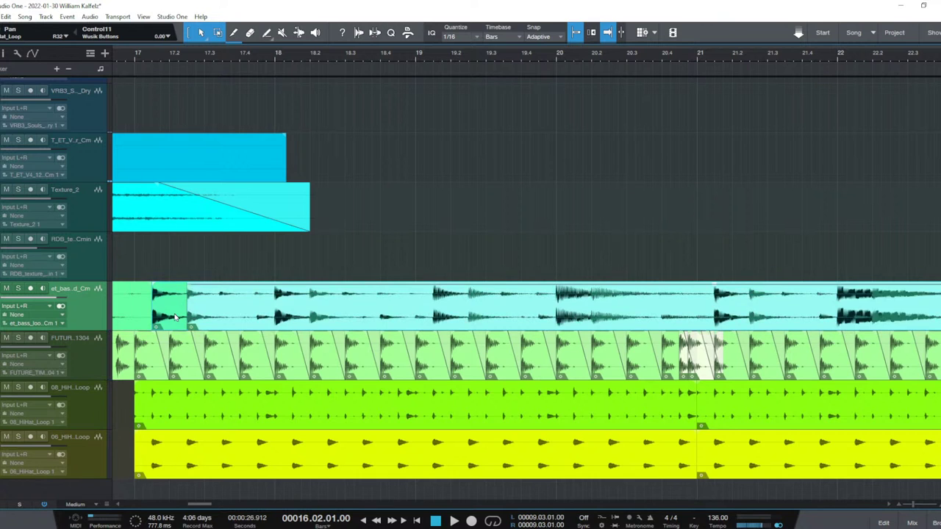
drag(175, 317, 247, 312)
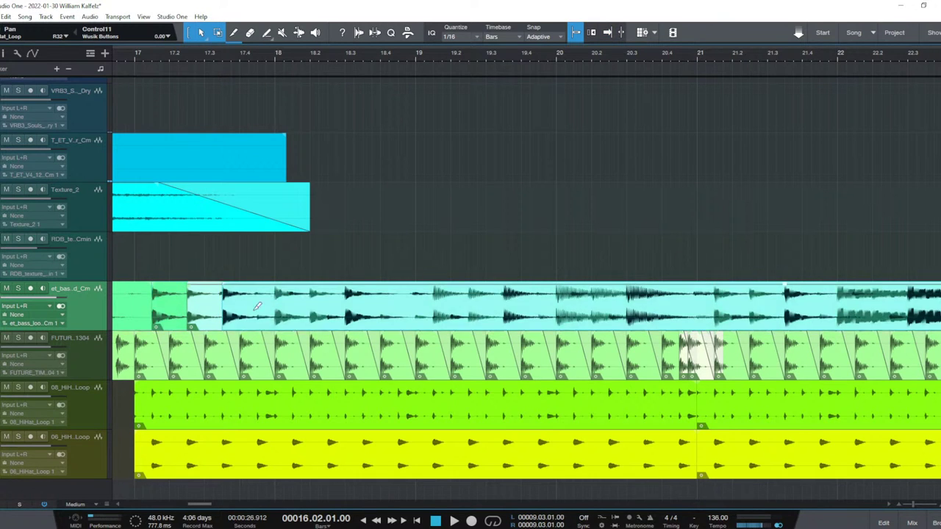
key(space)
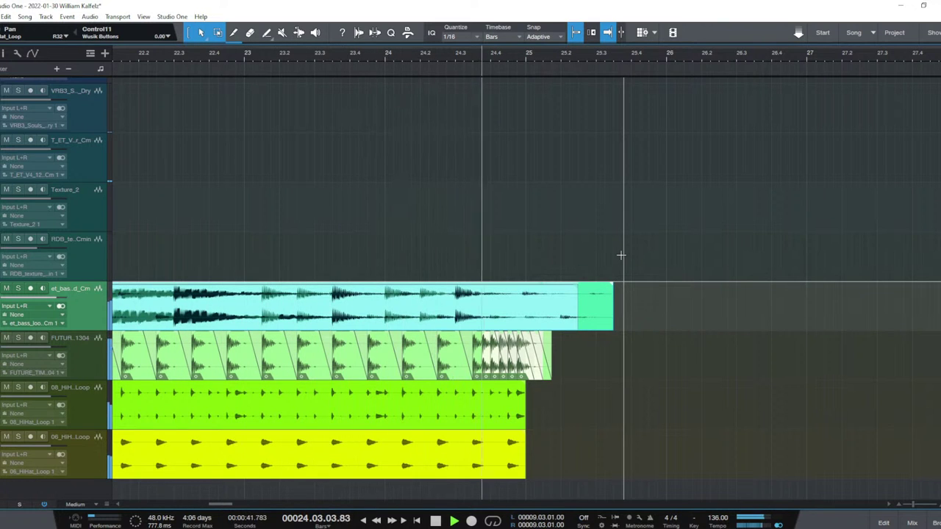
key(space)
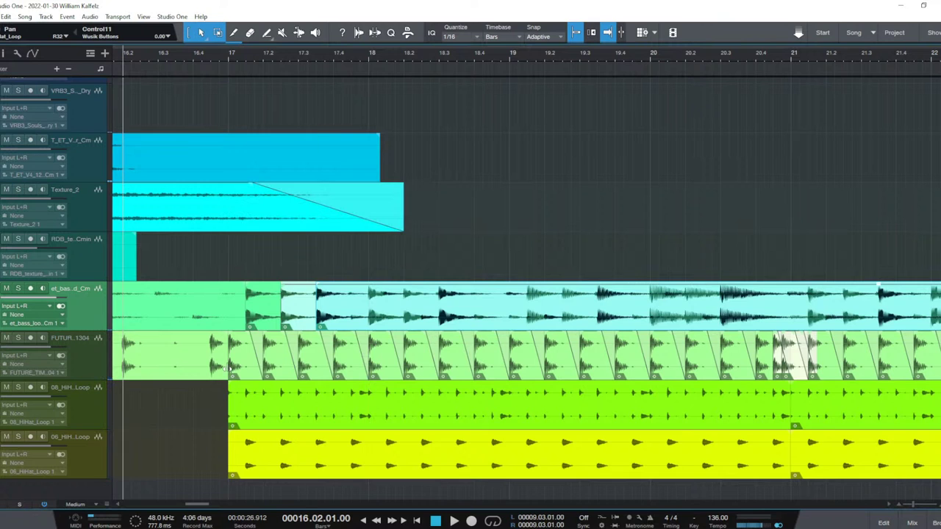
Add a kick fill in the last beat before bar 17 by copying the bar-17 kick slice at sixteenth-grid positions, and audition it.
key(e)
key(e)
click(571, 370)
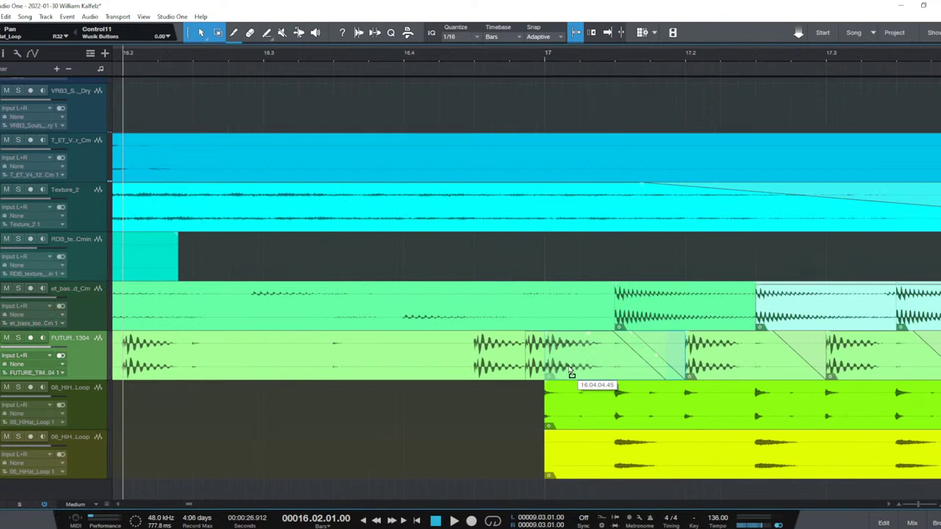
drag(571, 373, 570, 370)
key(q)
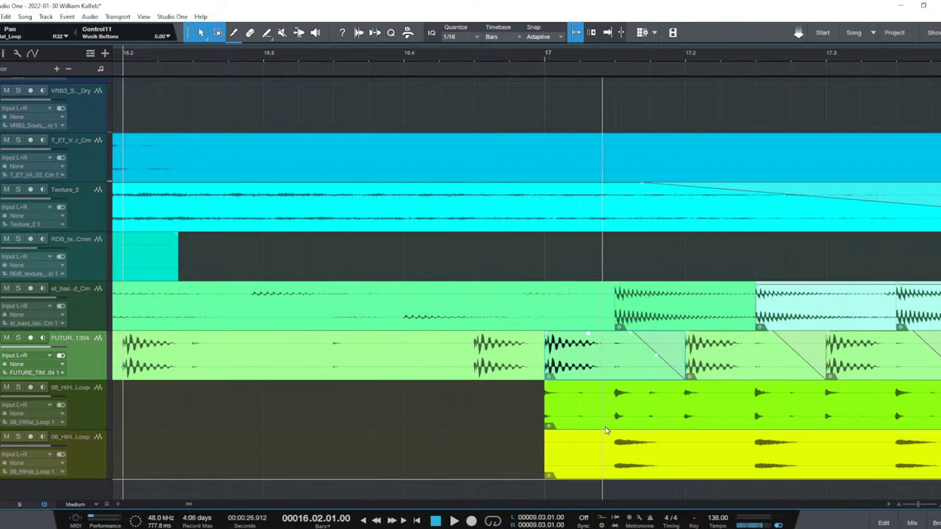
key(w)
drag(347, 377, 307, 378)
key(space)
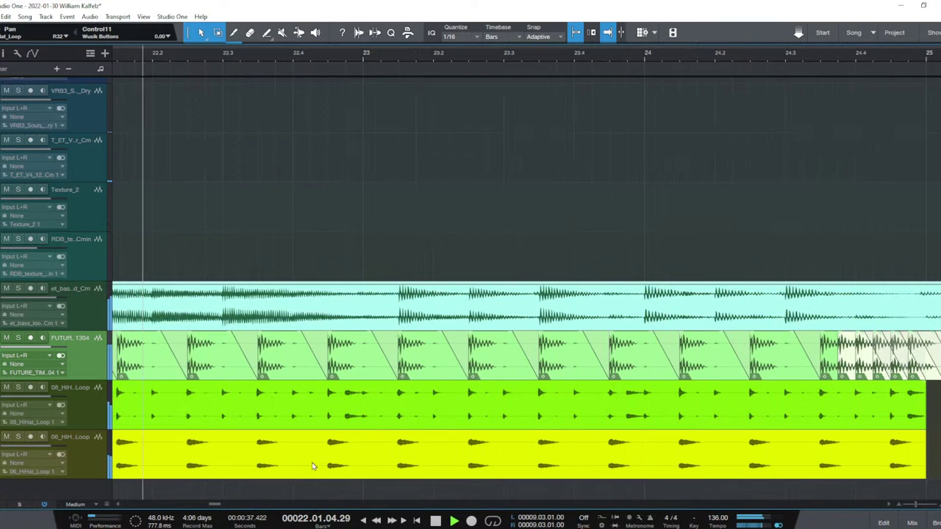
key(space)
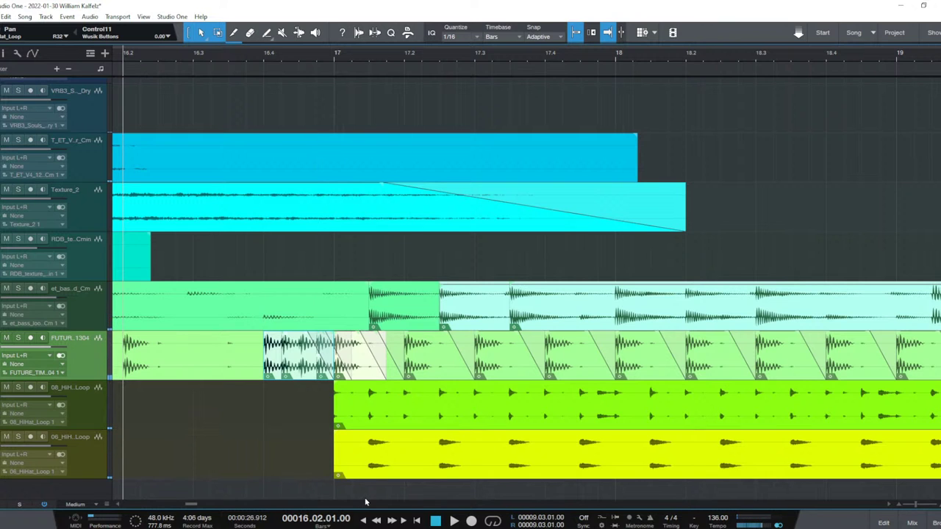
Shift all kick slices after the bar-21 fill an eighth note earlier, and audition the fill from just before bar 21.
scroll(543, 409, right, 10)
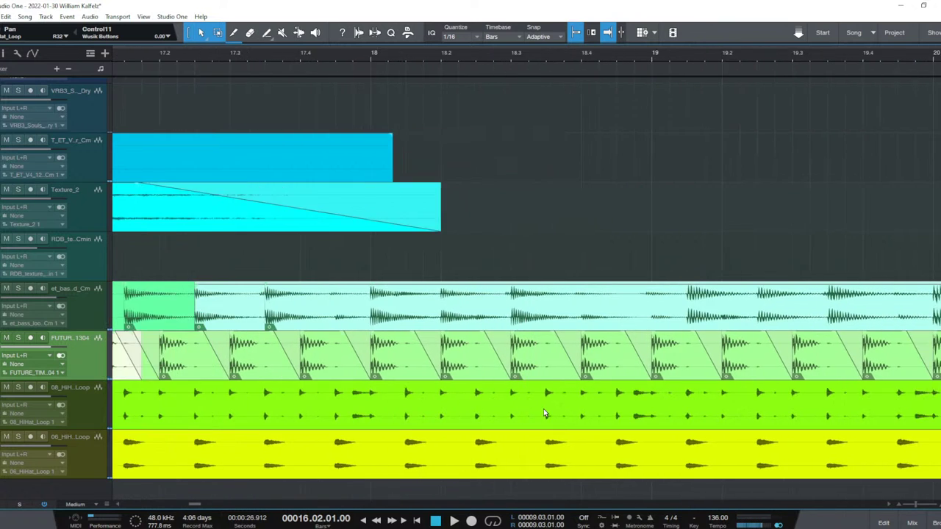
scroll(554, 416, right, 8)
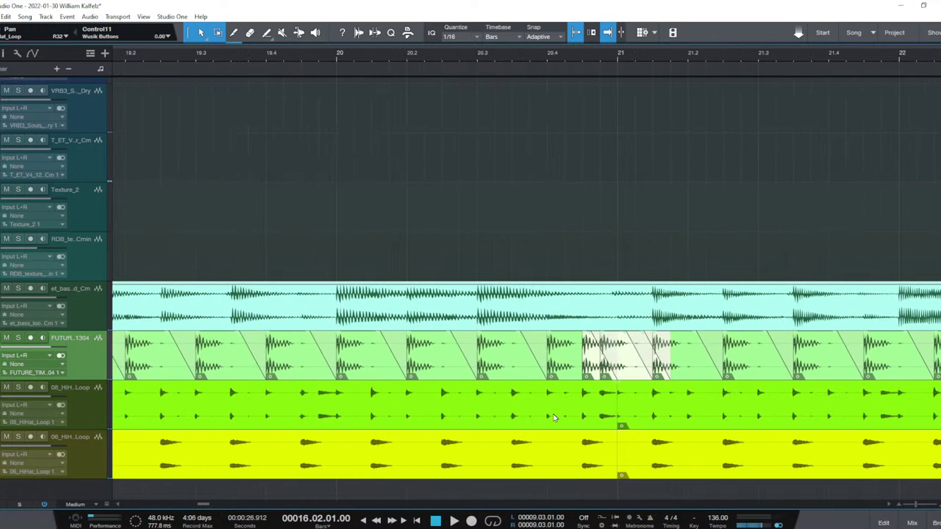
scroll(621, 426, right, 5)
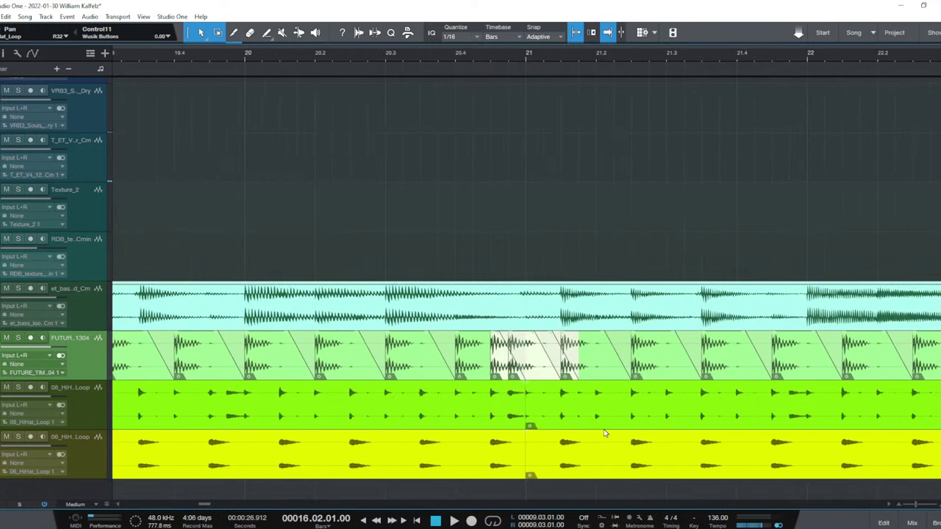
click(470, 366)
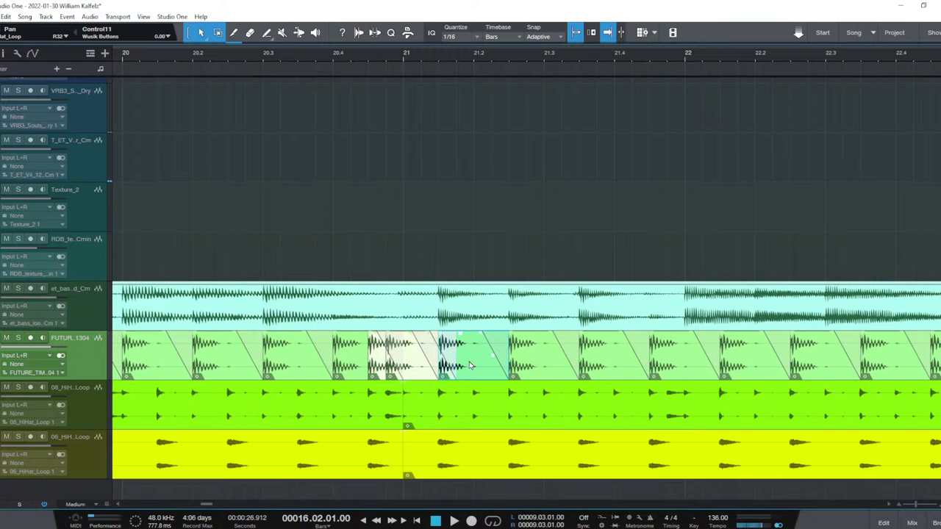
scroll(470, 366, down, 3)
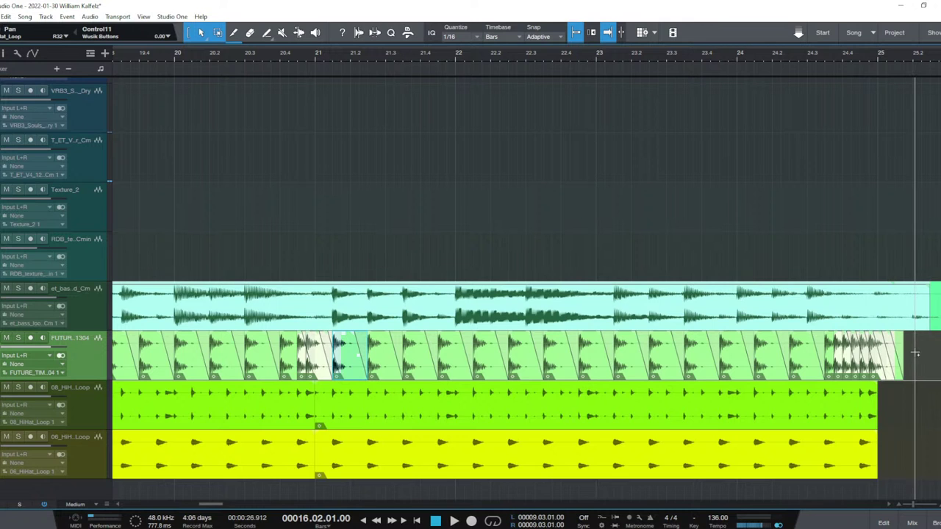
drag(910, 351, 329, 374)
click(285, 188)
key(space)
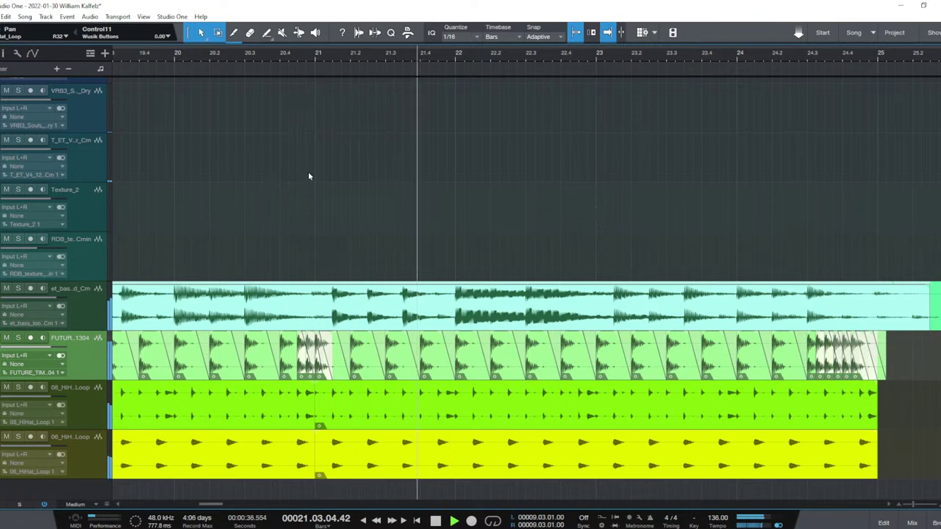
key(space)
key(e)
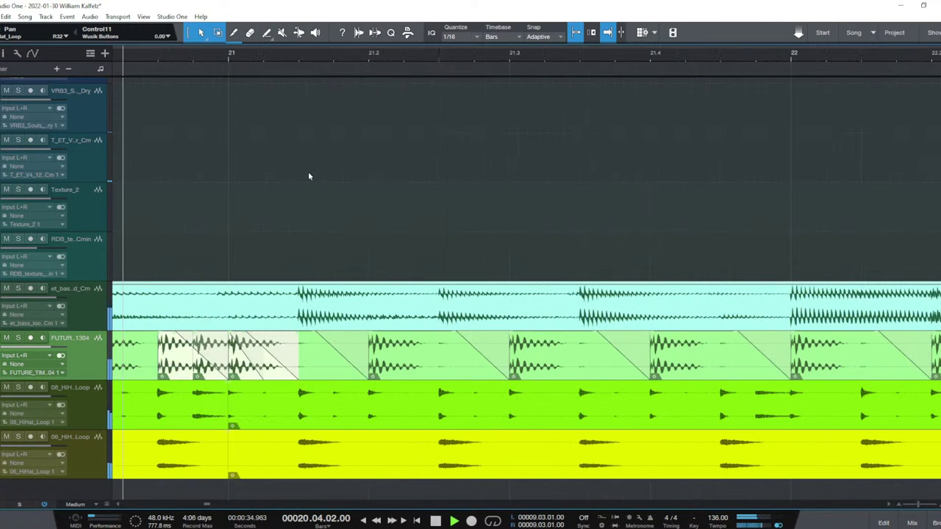
key(space)
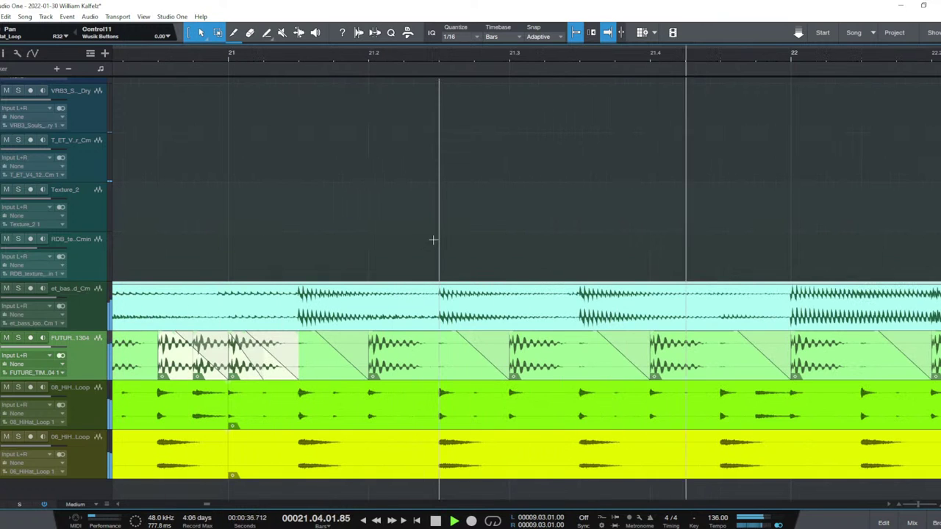
key(space)
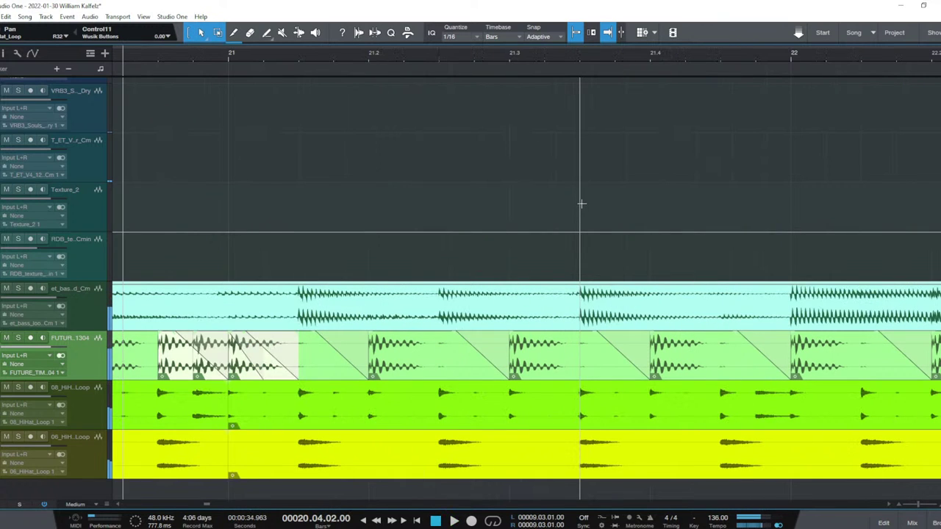
Move the closing kick roll later so its last slice starts at 24.04.04, and audition it from bar 24.
key(space)
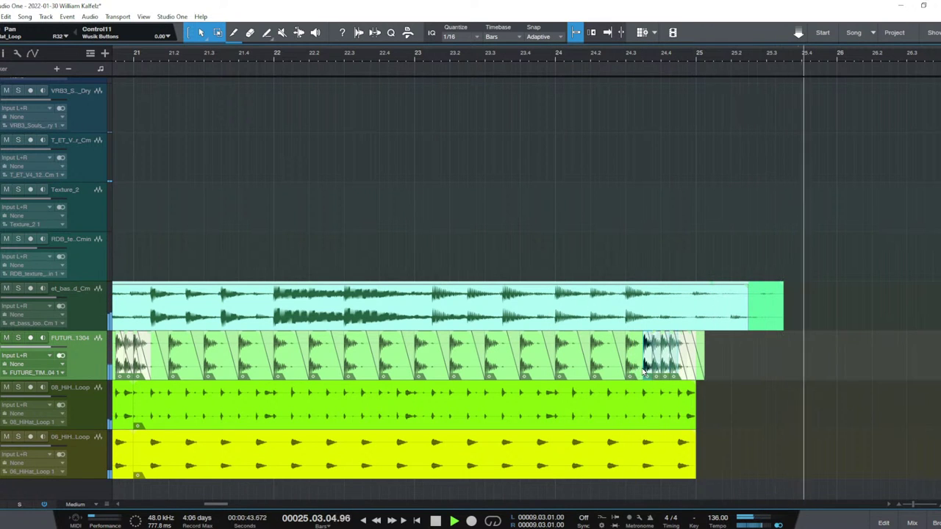
mouse_move(702, 367)
mouse_down()
mouse_move(645, 368)
mouse_move(682, 365)
mouse_move(672, 376)
mouse_move(706, 377)
mouse_up()
key(space)
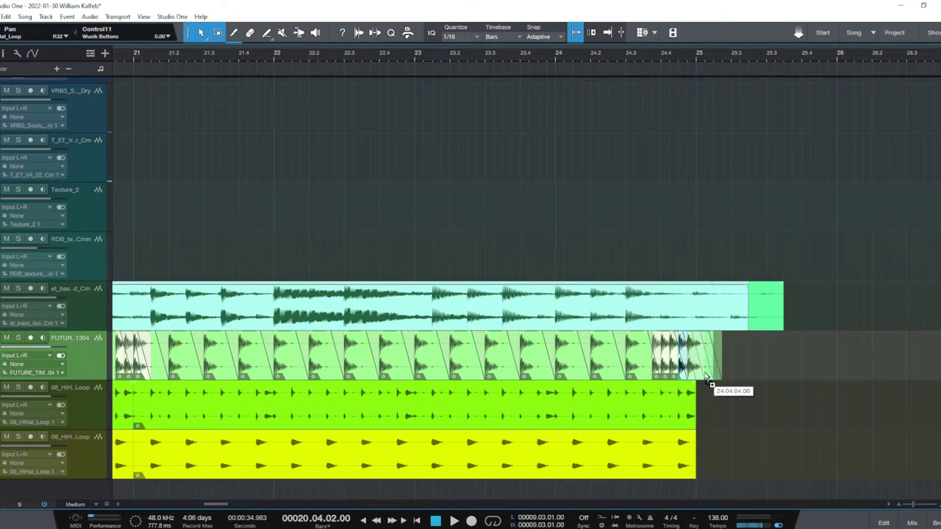
click(554, 214)
key(space)
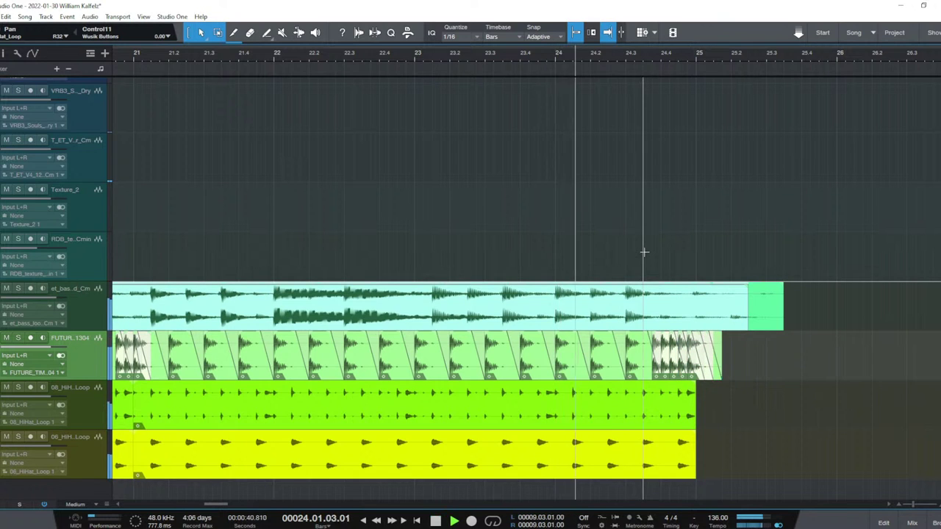
Stop playback, place the playhead at 16.03.01 and delete the last overlapping bass loop copy layered after bar 17.
key(space)
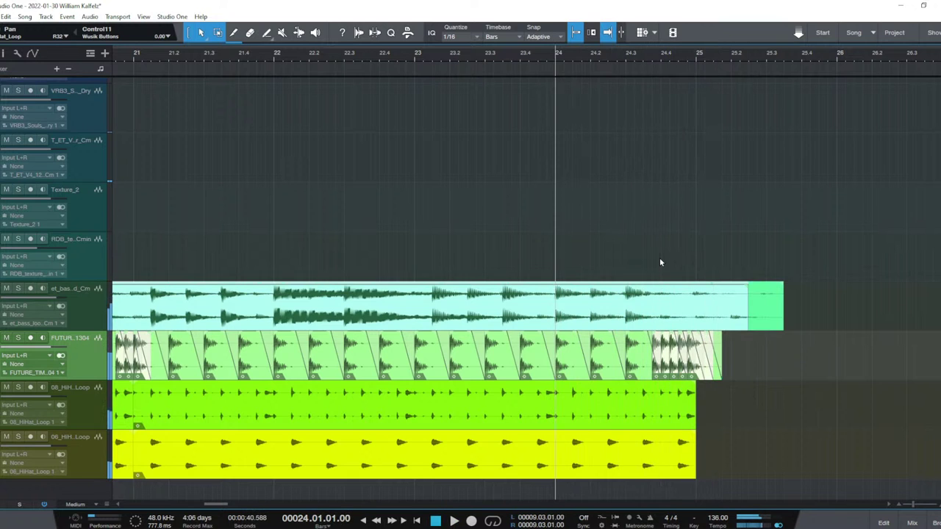
key(w)
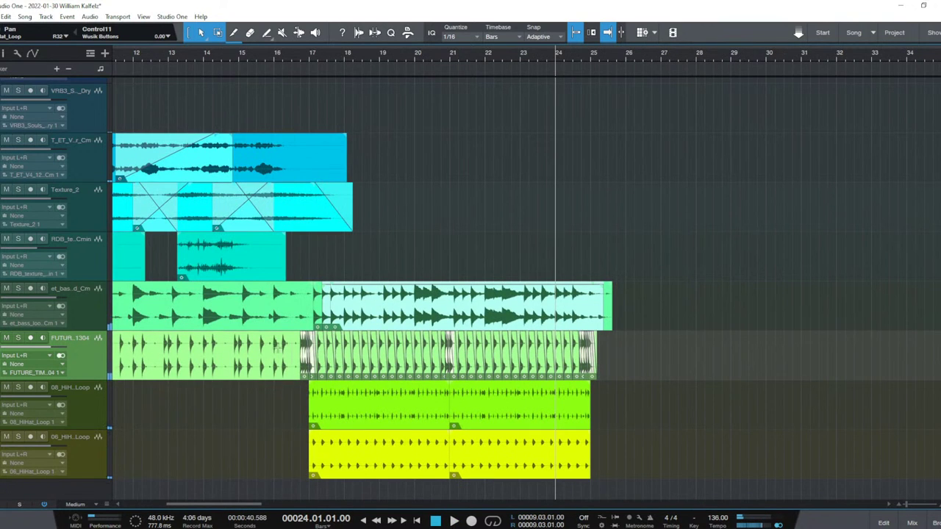
click(294, 413)
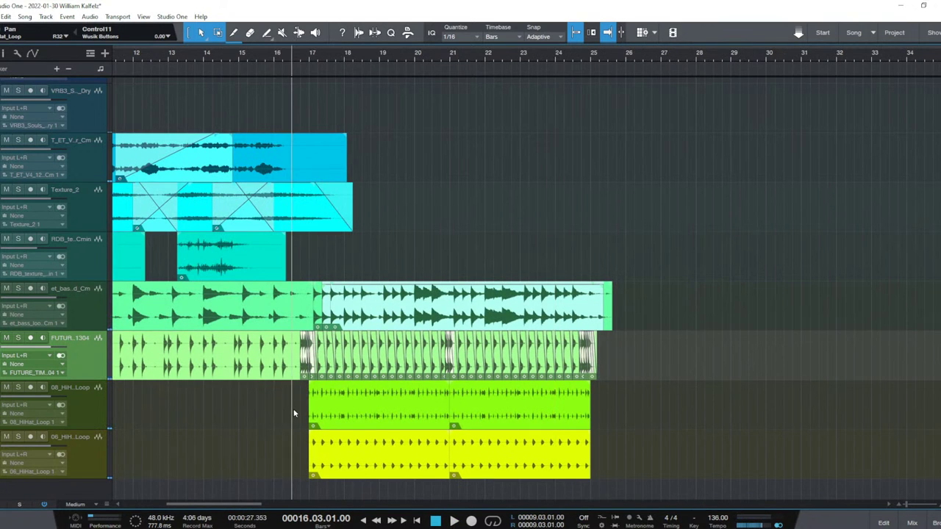
click(457, 316)
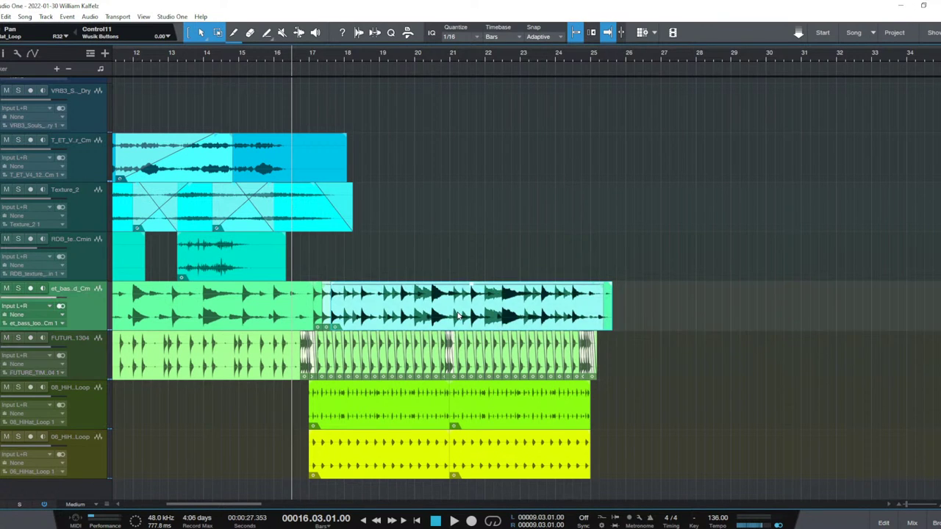
key(Delete)
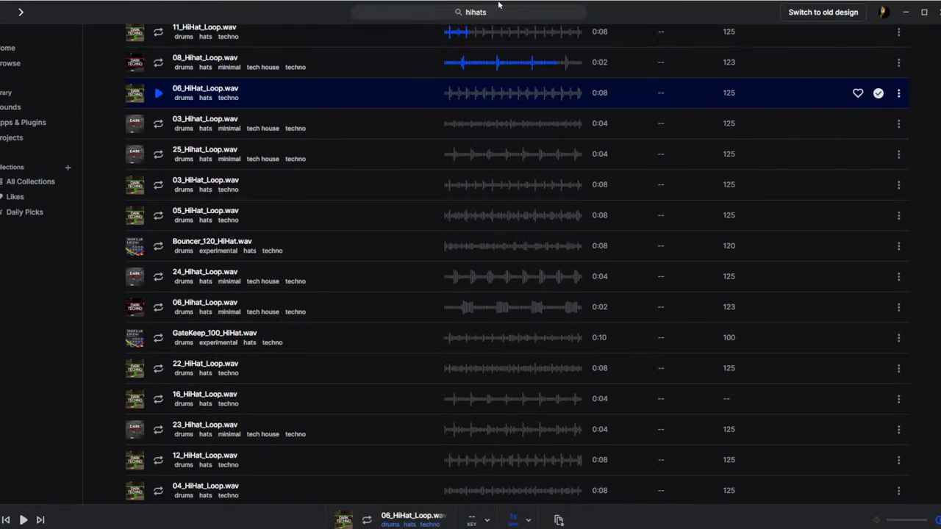
Switch to Splice, search the samples for "bass" and filter the results to the key of C minor.
click(515, 12)
key(BackSpace)
key(BackSpace)
key(BackSpace)
key(BackSpace)
key(BackSpace)
text(bass)
key(Return)
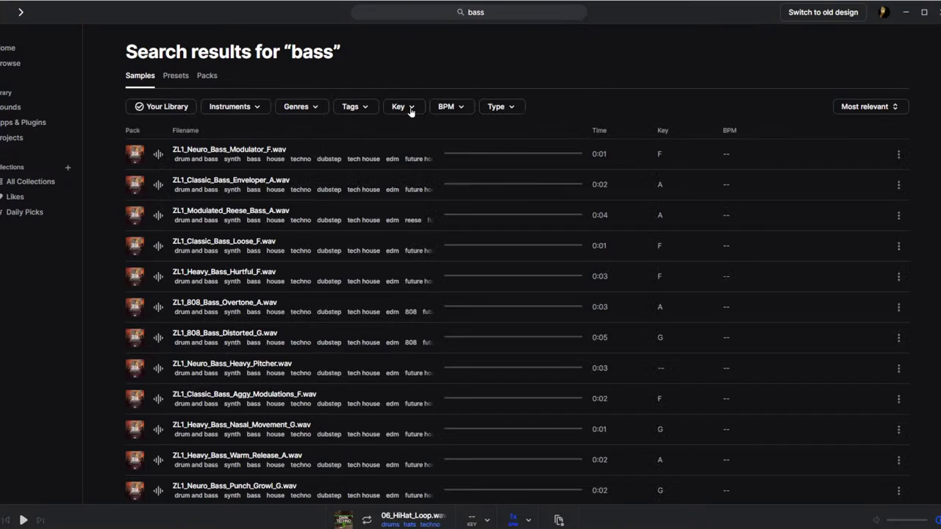
click(403, 108)
click(400, 178)
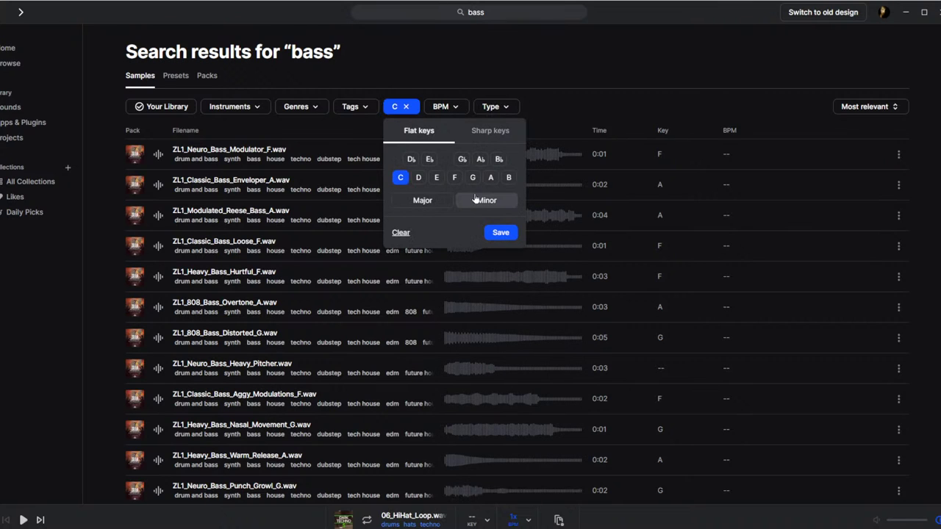
click(500, 233)
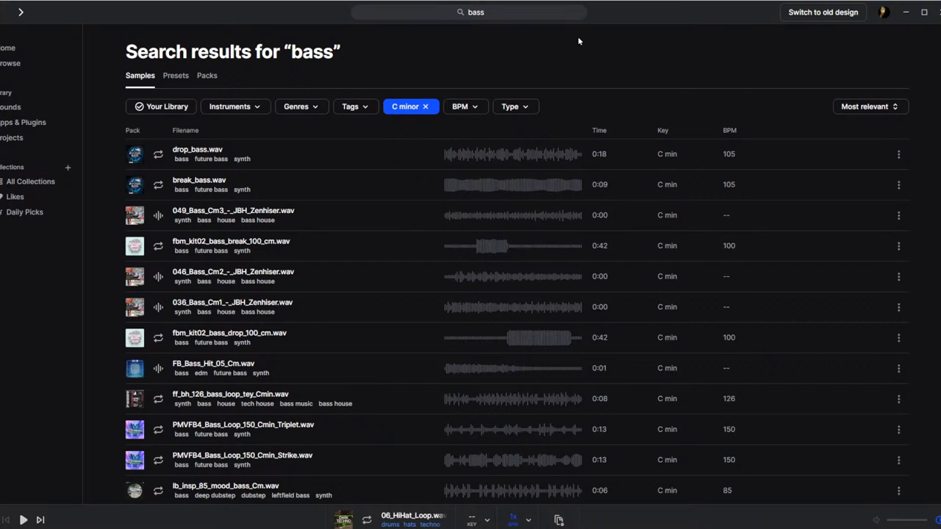
Audition the first five C minor bass samples, from drop_bass.wav to 046_Bass_Cm2_-_JBH_Zenhiser.wav.
key(Down)
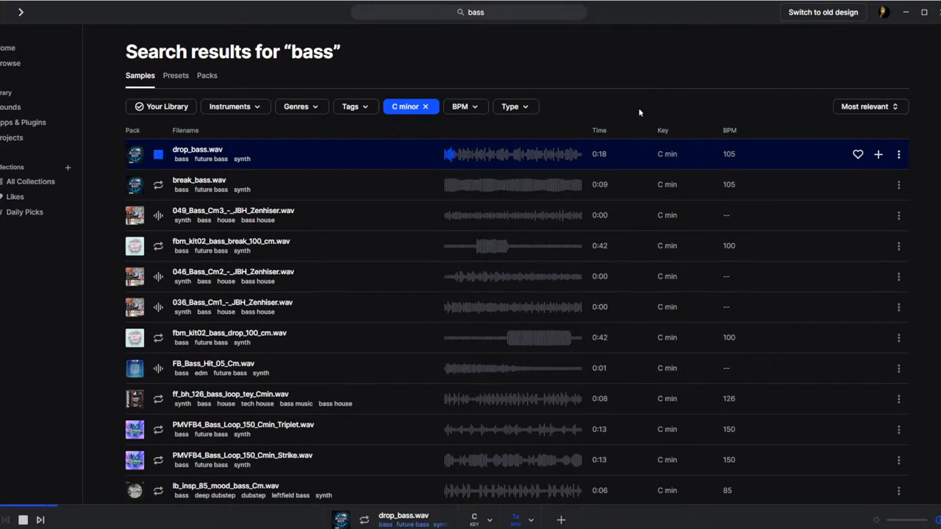
key(Down)
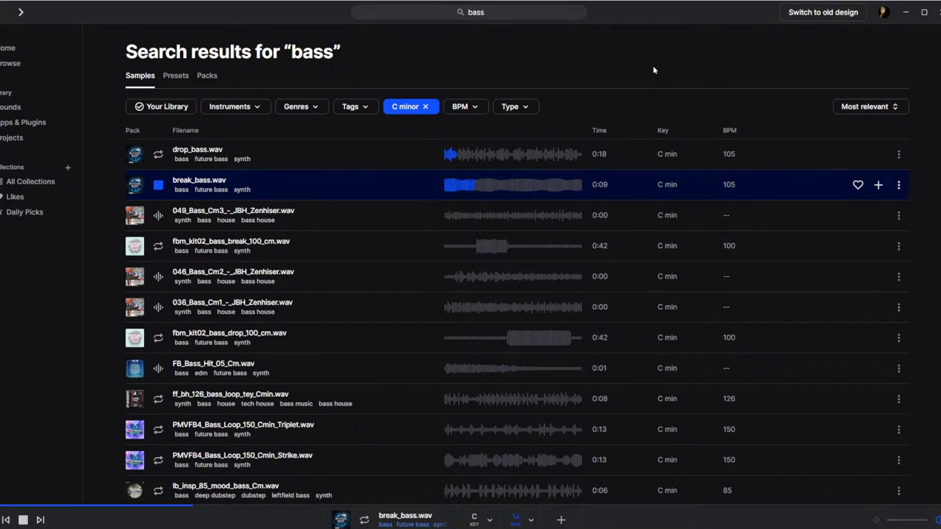
key(Down)
key(Down)
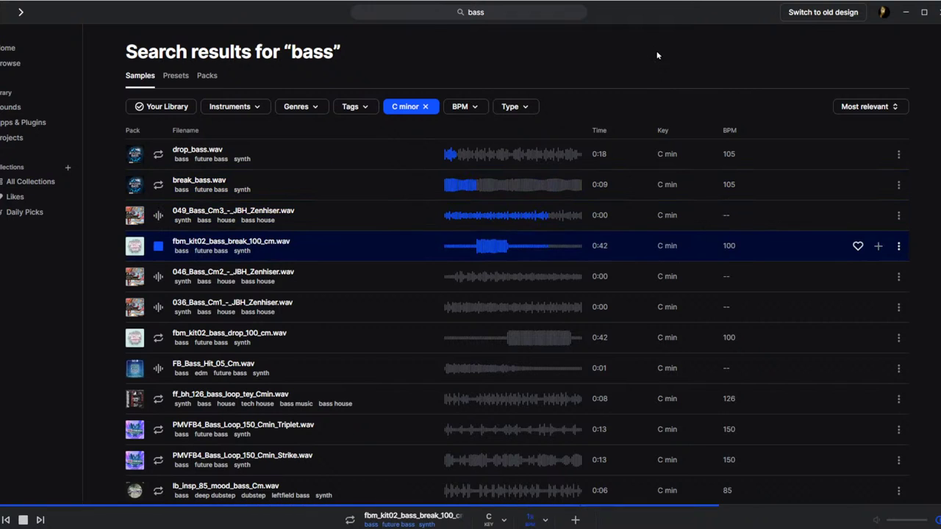
key(Down)
Narrow the C minor bass results to samples tagged tech house.
click(529, 13)
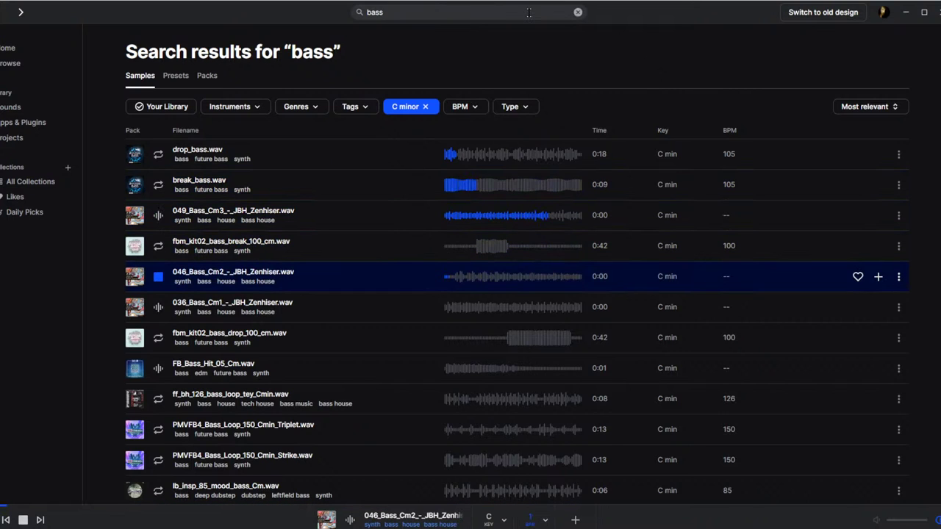
click(356, 107)
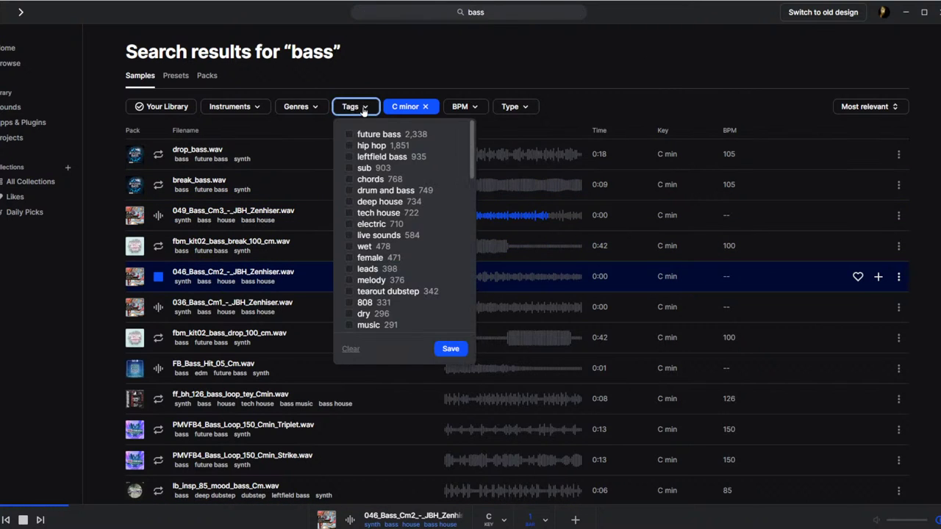
click(382, 214)
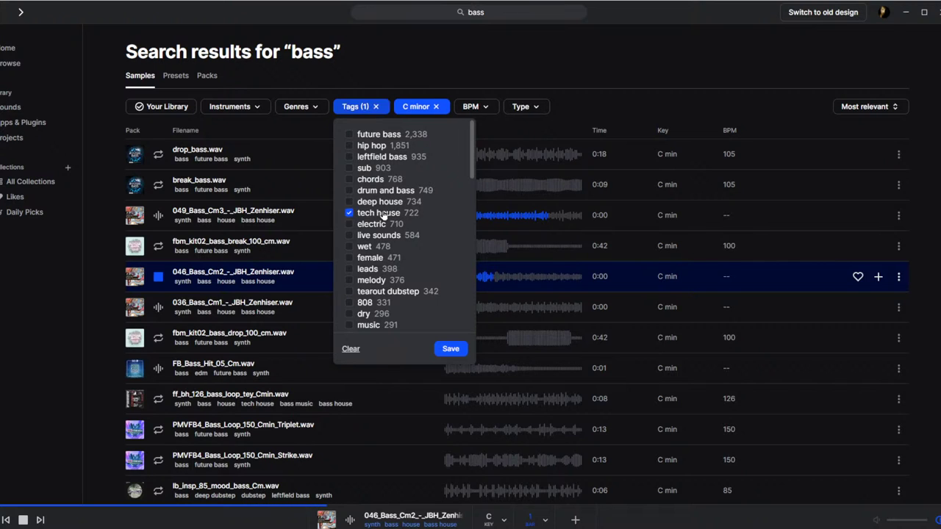
click(451, 348)
Audition the tech house bass loops in order from ff_bh_126_bass_loop_tey_Cmin.wav to SHB_Bass_Loop_Lalala_Dry_Cm_126.wav.
click(573, 156)
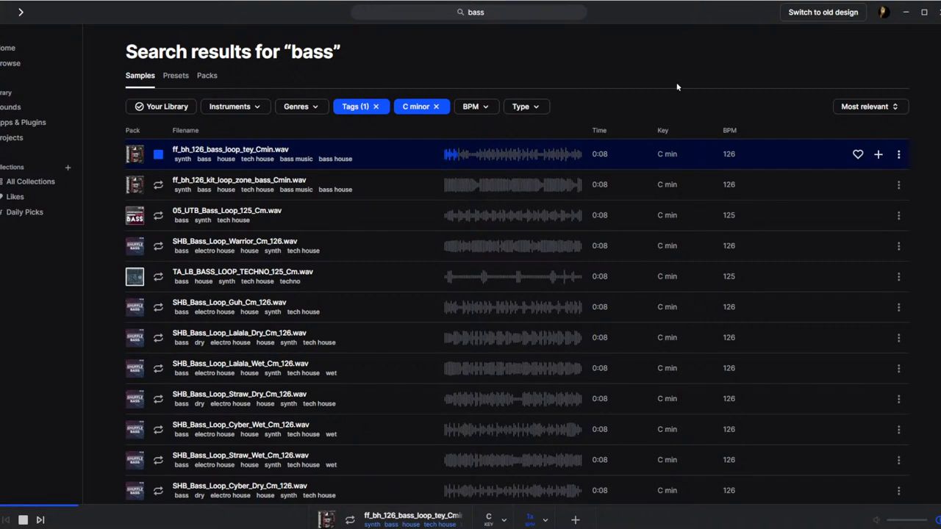
key(Down)
key(Down)
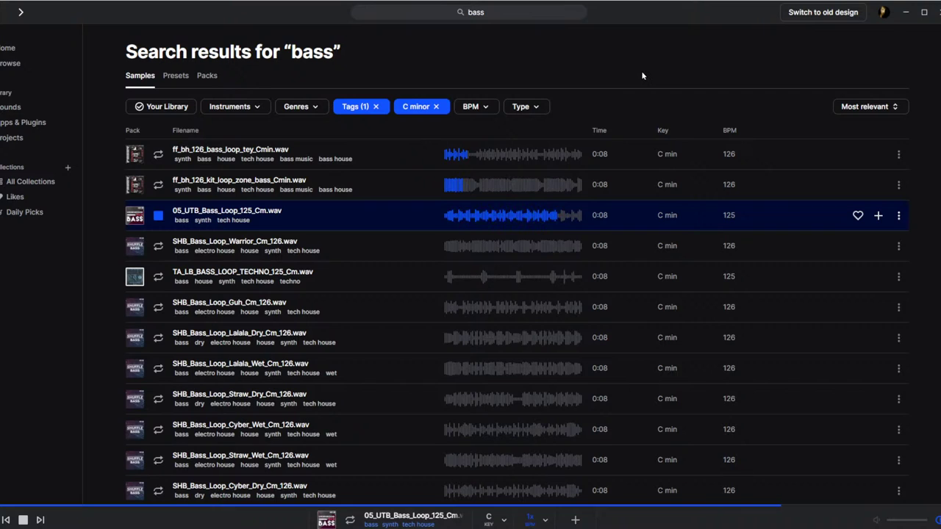
key(Down)
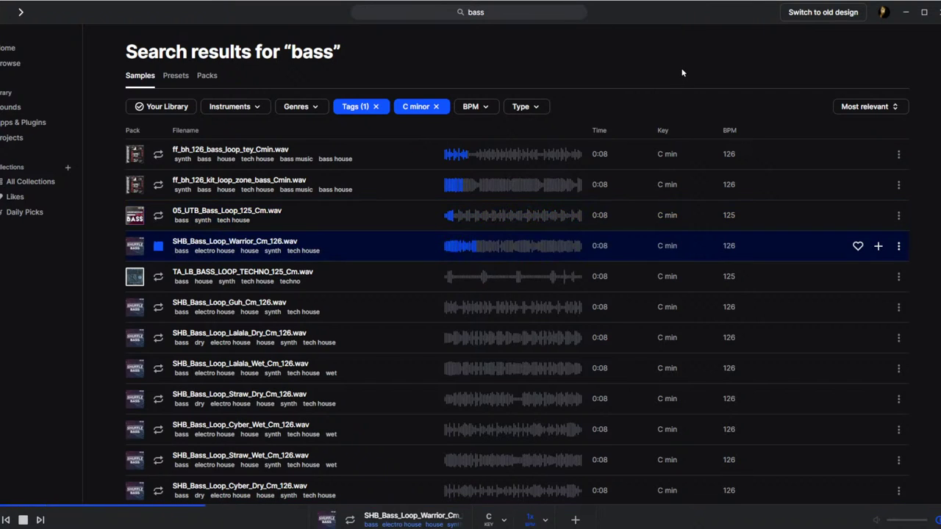
key(Down)
key(Down)
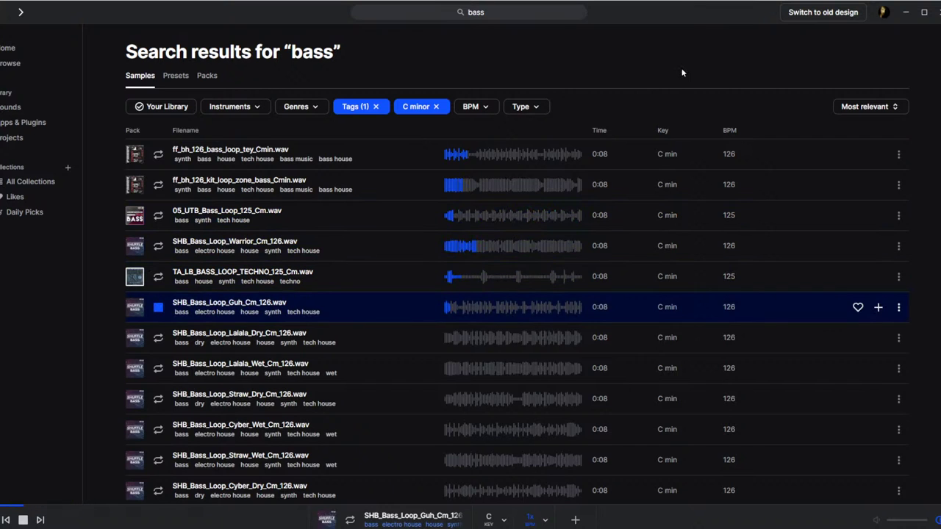
key(Down)
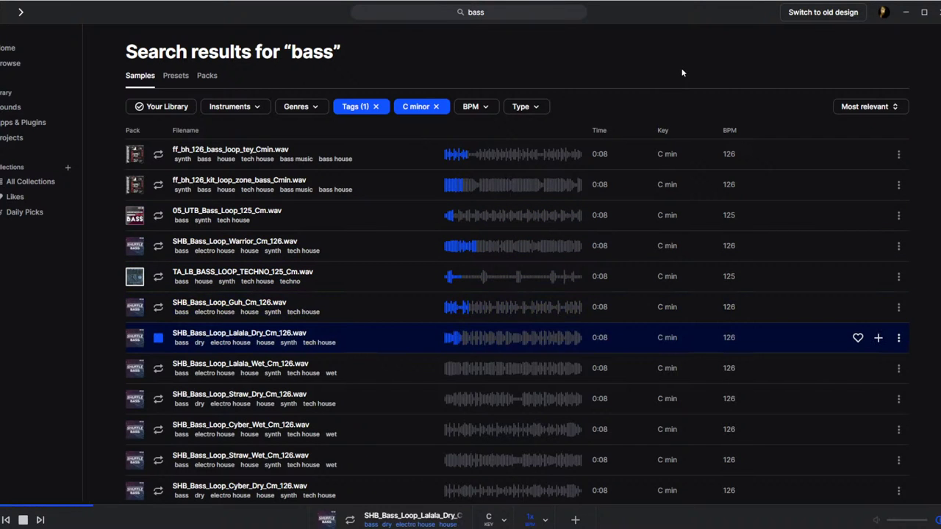
Audition Bass_Drop.wav and Bass_Loop.wav further down the tech house bass results.
scroll(559, 257, down, 3)
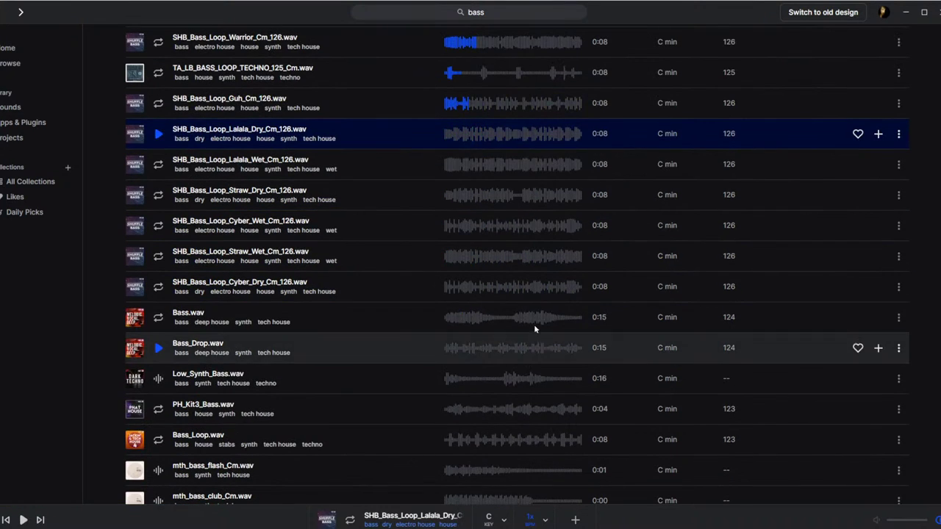
click(523, 355)
scroll(548, 338, down, 3)
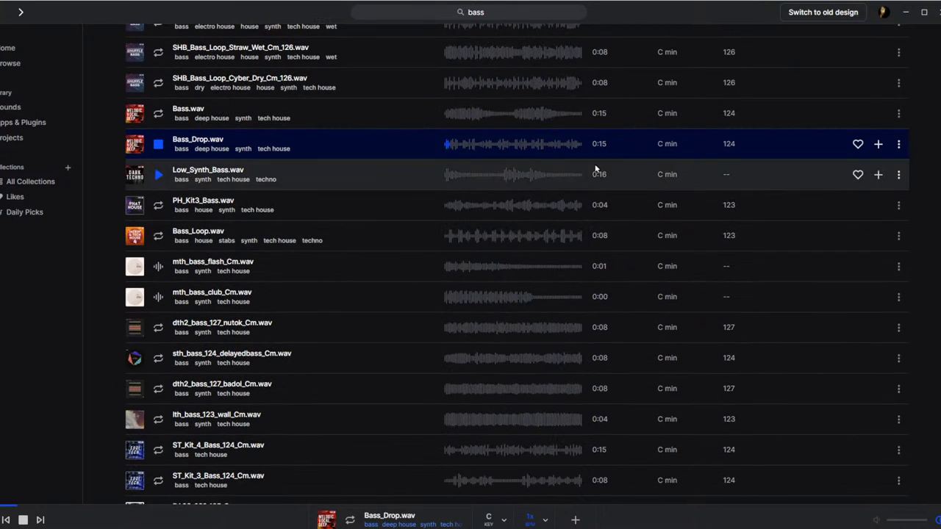
click(533, 237)
Change the sample search to "bass filter" and filter the results to the key of C minor.
click(498, 10)
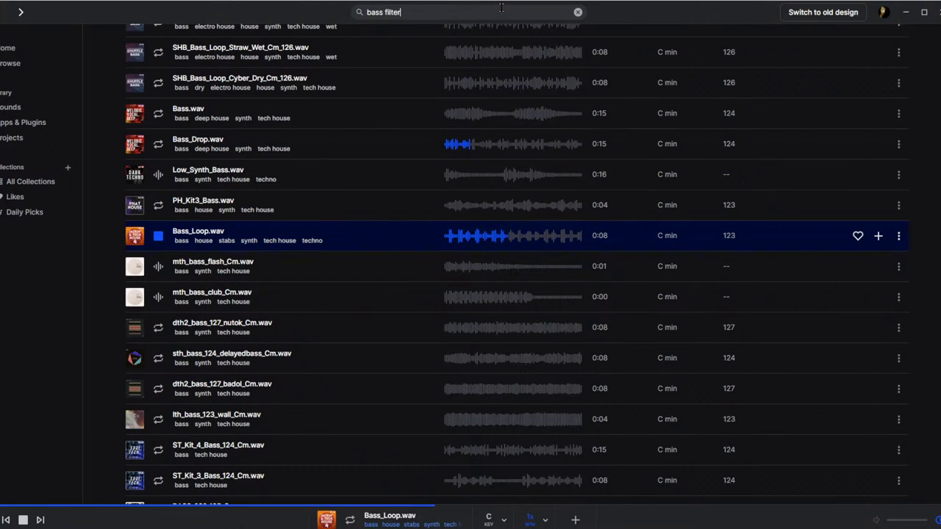
text(filter)
key(Return)
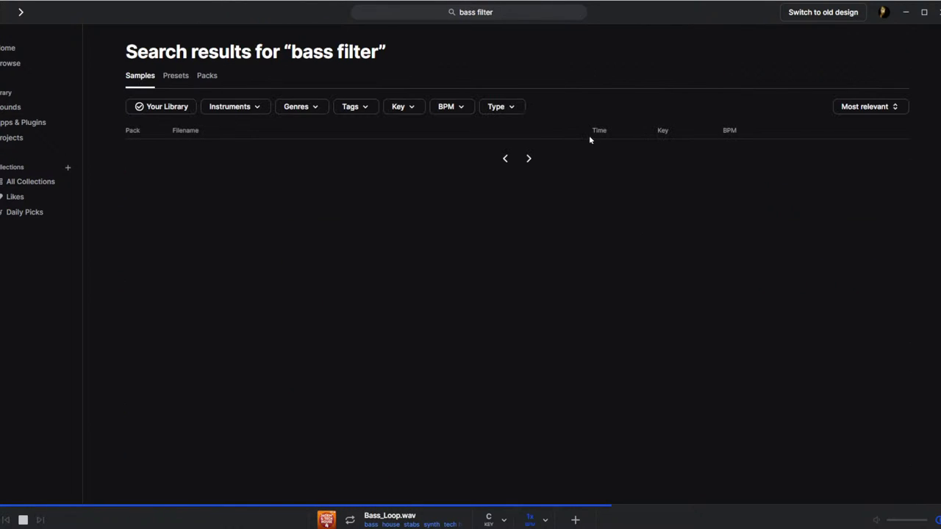
click(406, 107)
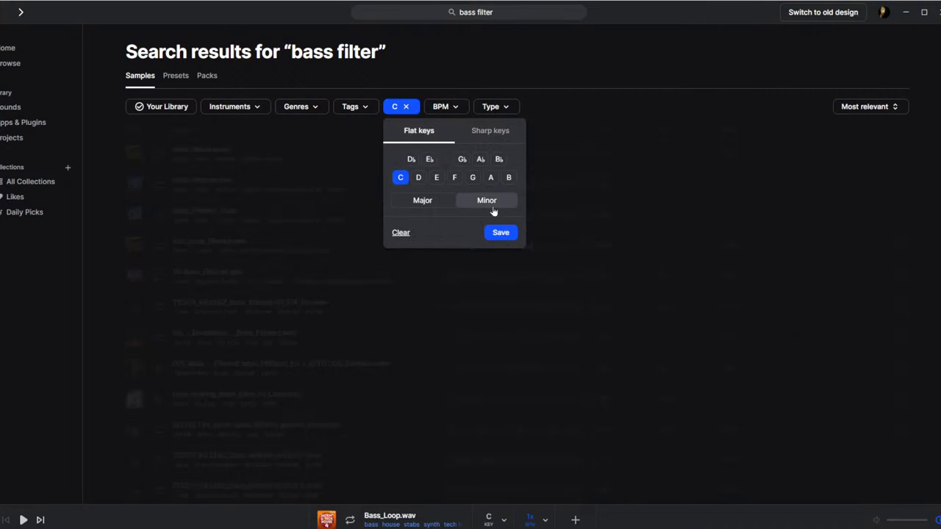
click(494, 201)
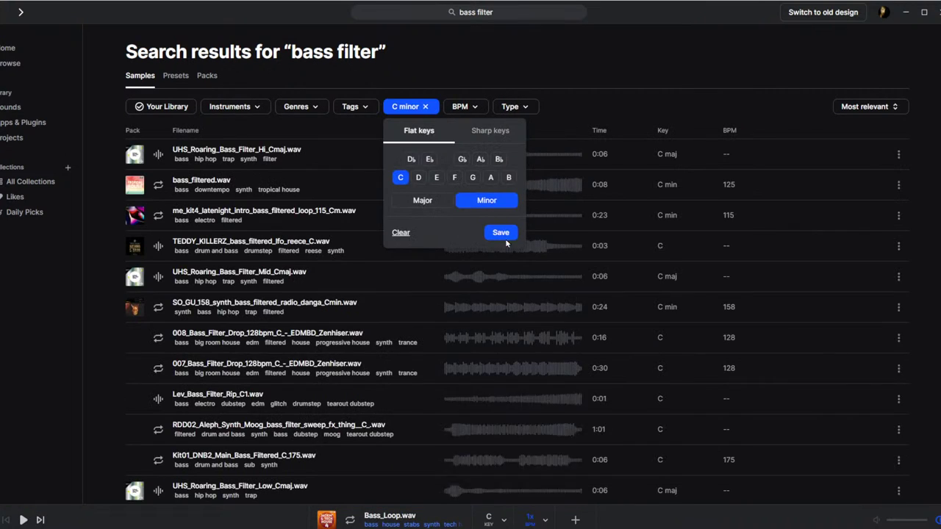
click(503, 234)
Audition the filtered bass loops from the start of the C minor results through APERTES_bass_line_filtered_childish_filter_95_Cmin.wav.
key(Down)
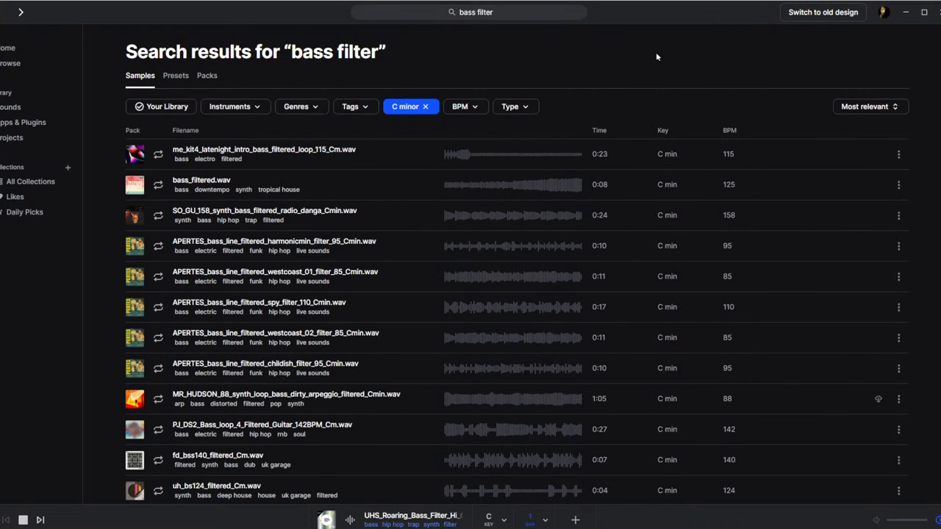
key(Down)
key(Down)
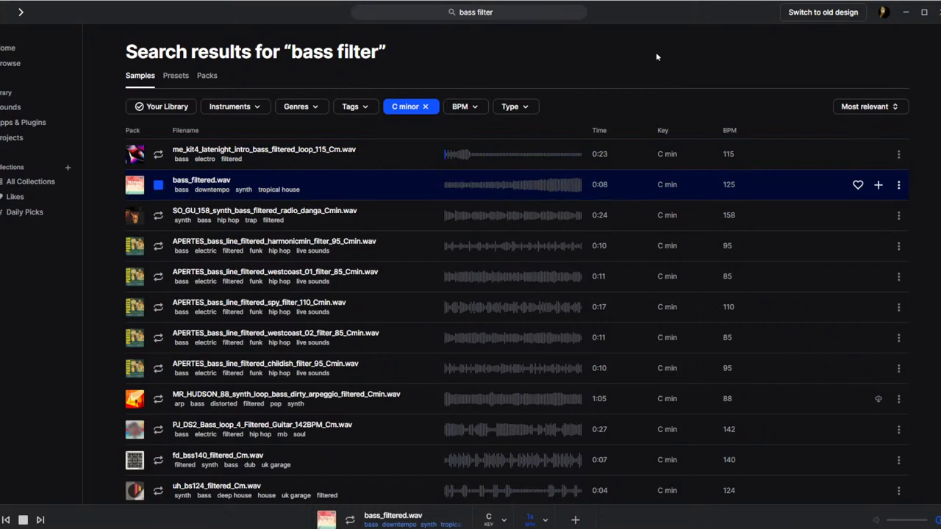
key(Down)
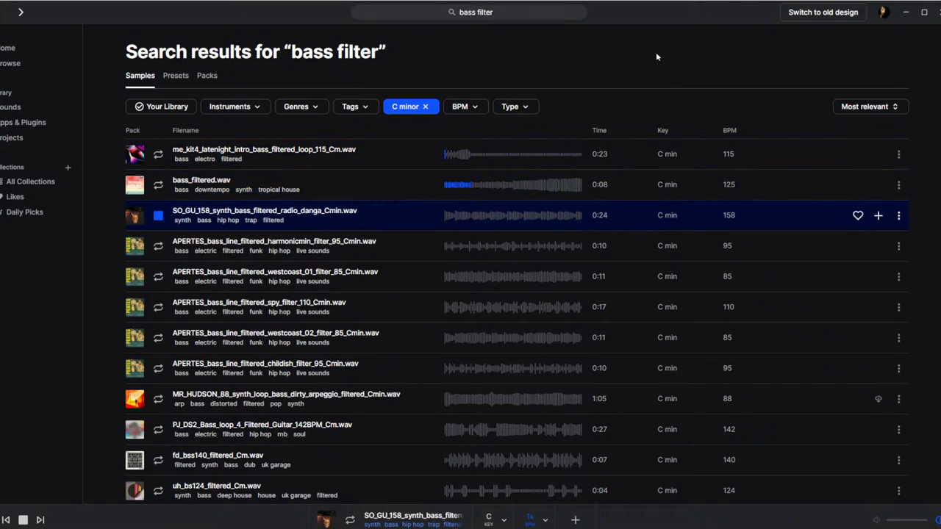
key(Down)
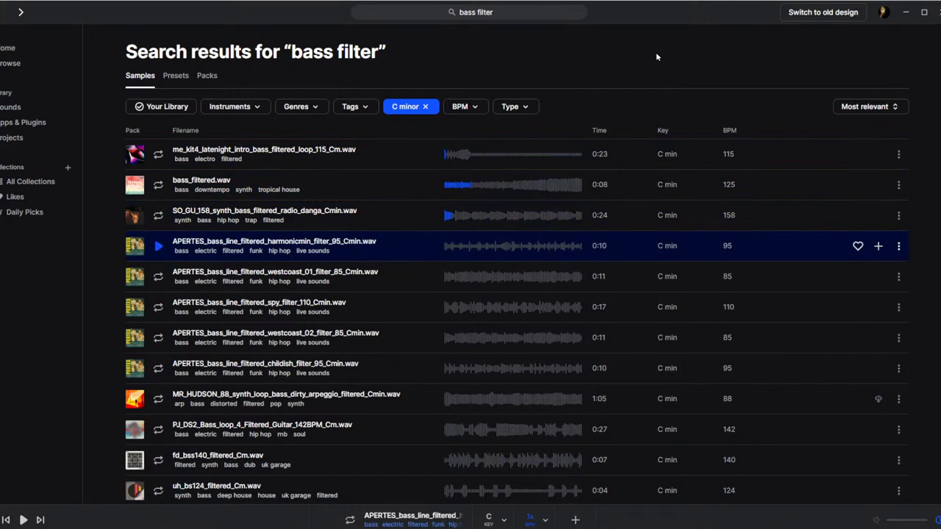
key(Down)
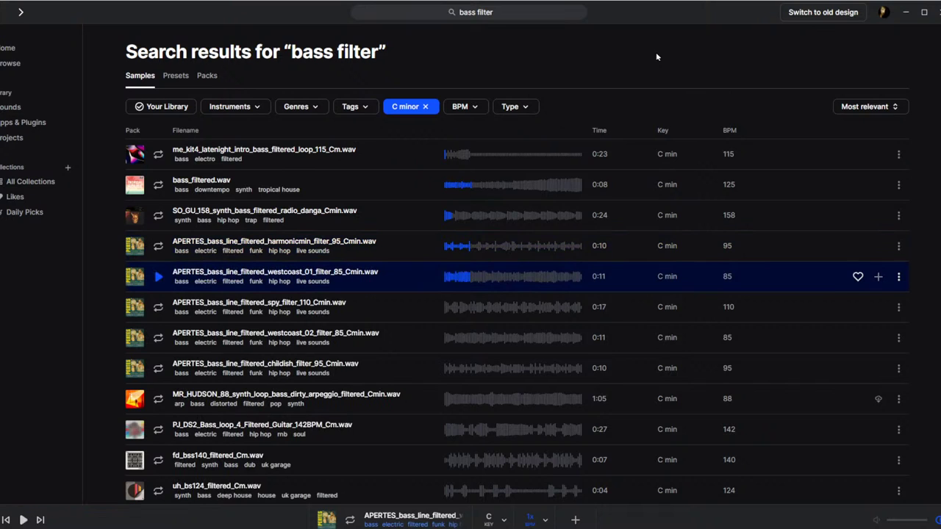
key(Down)
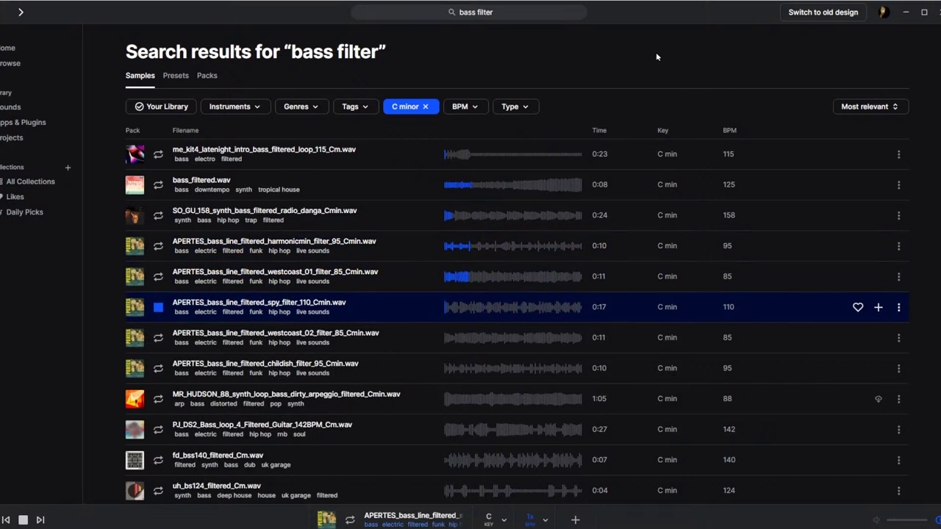
key(Down)
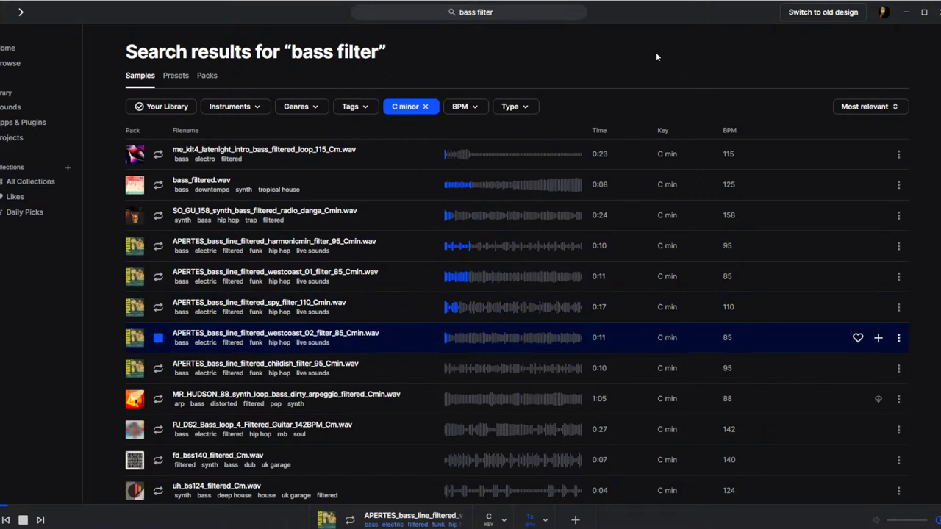
key(Down)
Restrict the "bass filter" results to the techno genre and audition cdt_130_bass_loop_filtered_Cmin.wav.
click(302, 107)
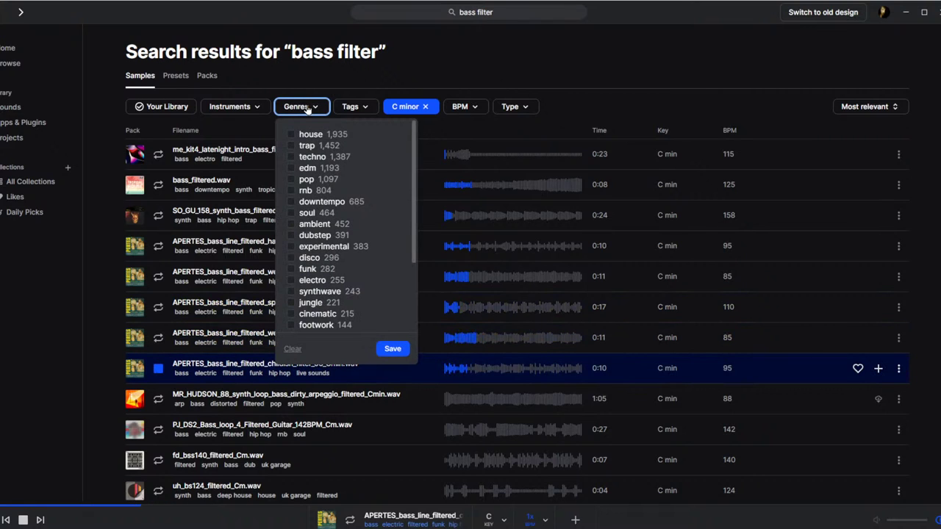
click(312, 156)
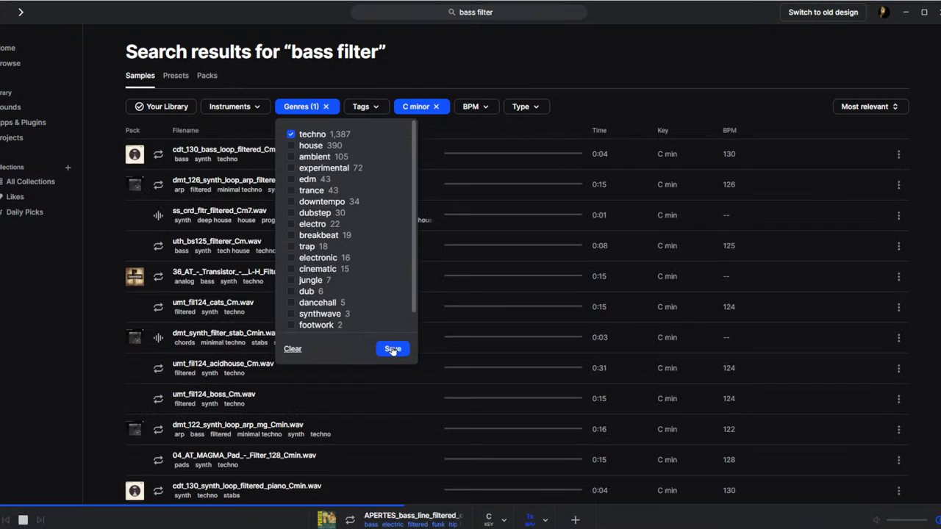
click(392, 348)
key(Down)
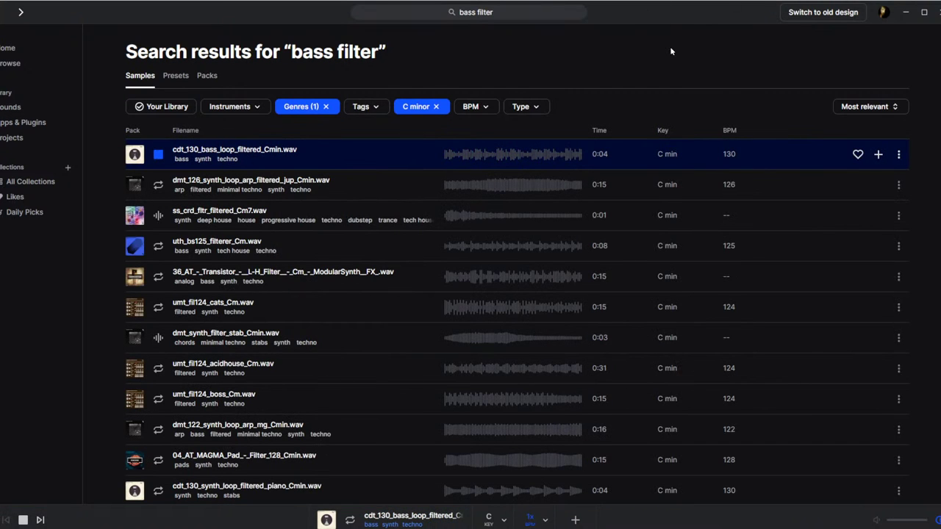
Audition dmt_126_synth_loop_arp_filtered_jup_Cmin.wav, add it to the library, and place it on a new Studio One track at bar 21.
key(Down)
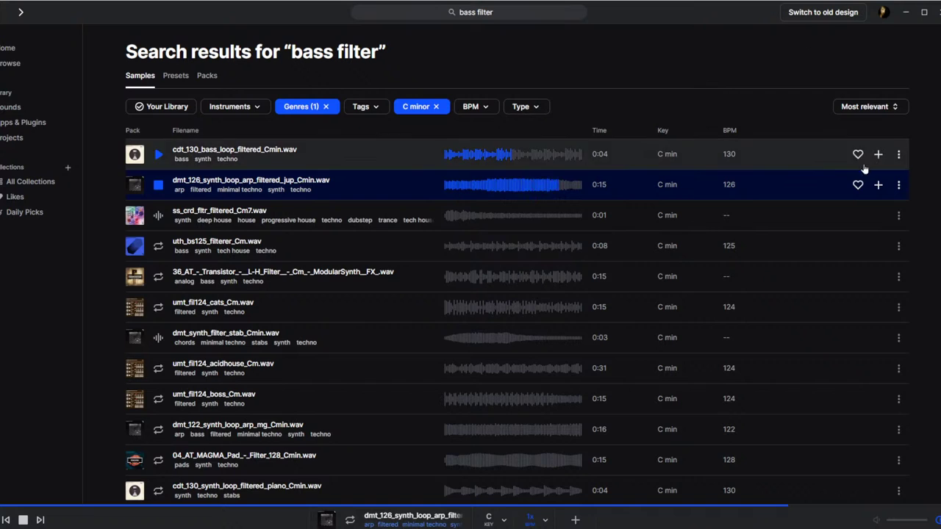
click(879, 187)
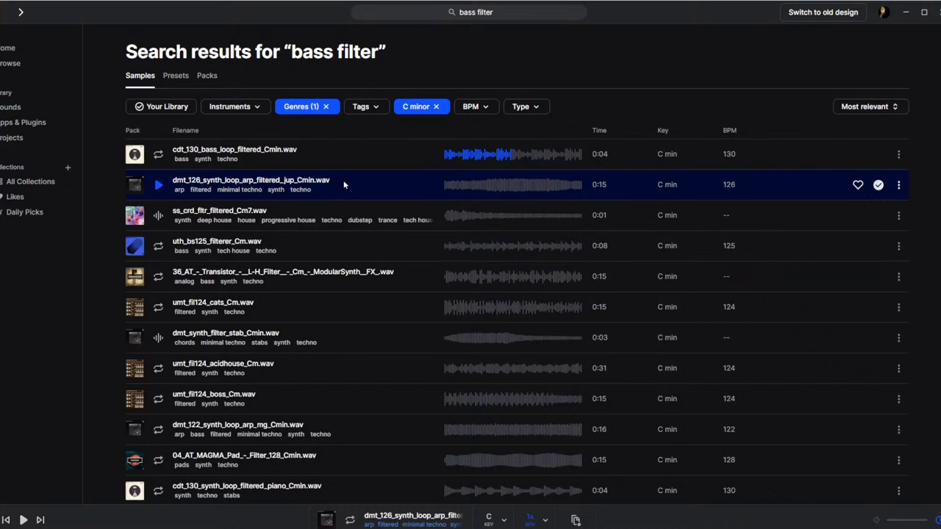
drag(344, 186, 470, 498)
key(alt+Tab)
Audition the techno C minor results in Splice from ss_crd_fltr_filtered_Cm7.wav through umt_fil124_boss_Cm.wav and beyond.
key(Down)
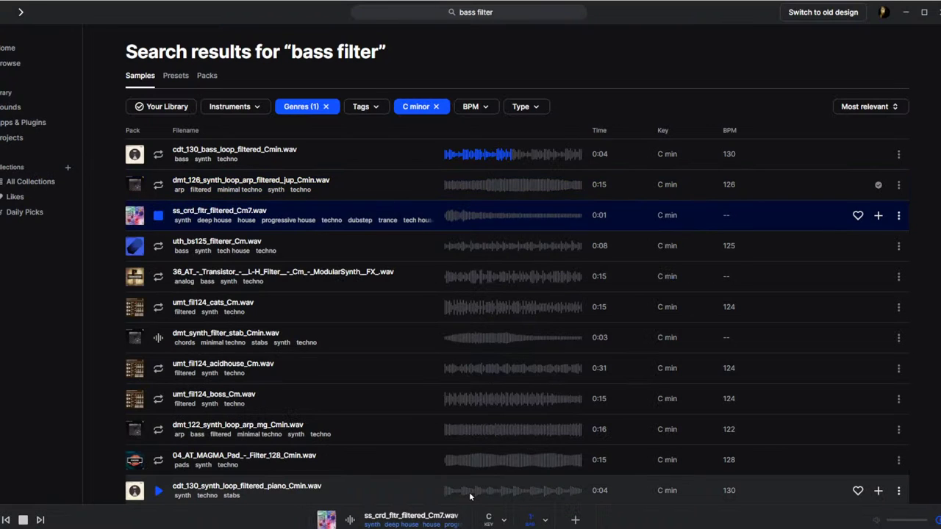
key(Down)
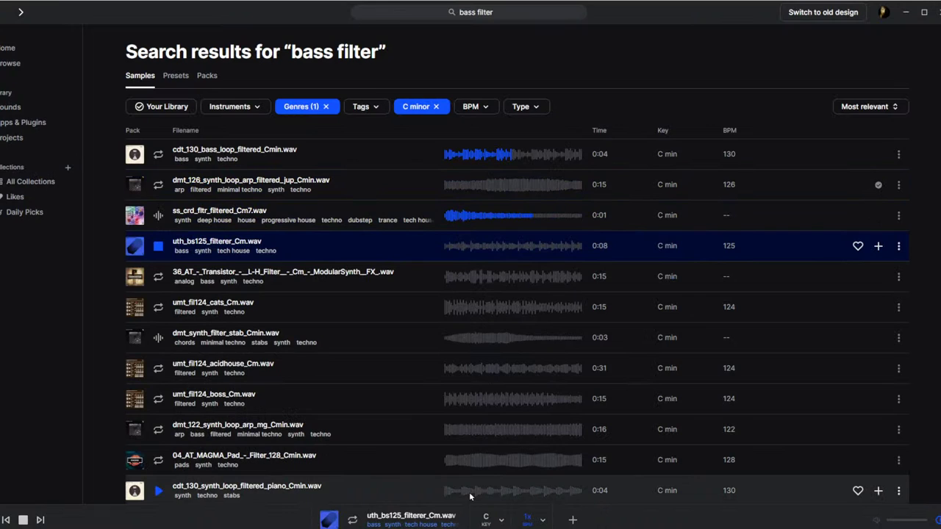
key(Down)
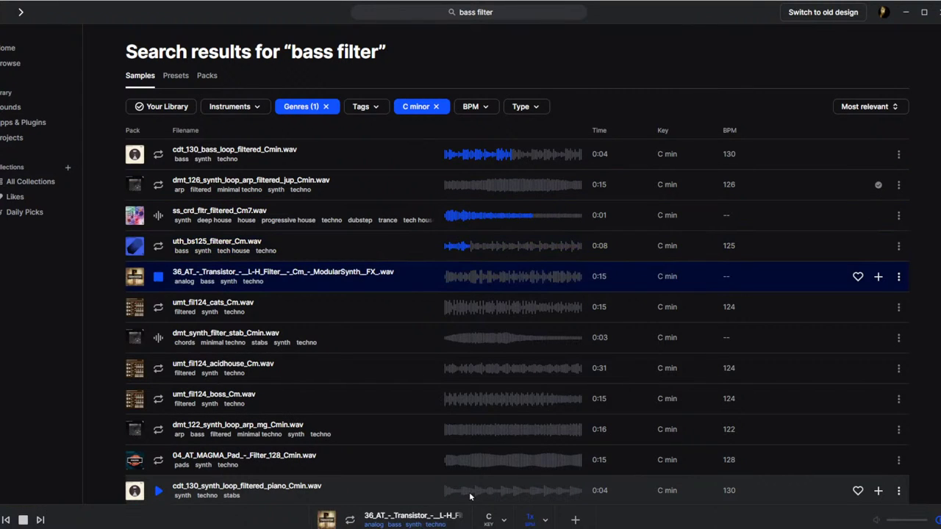
key(Down)
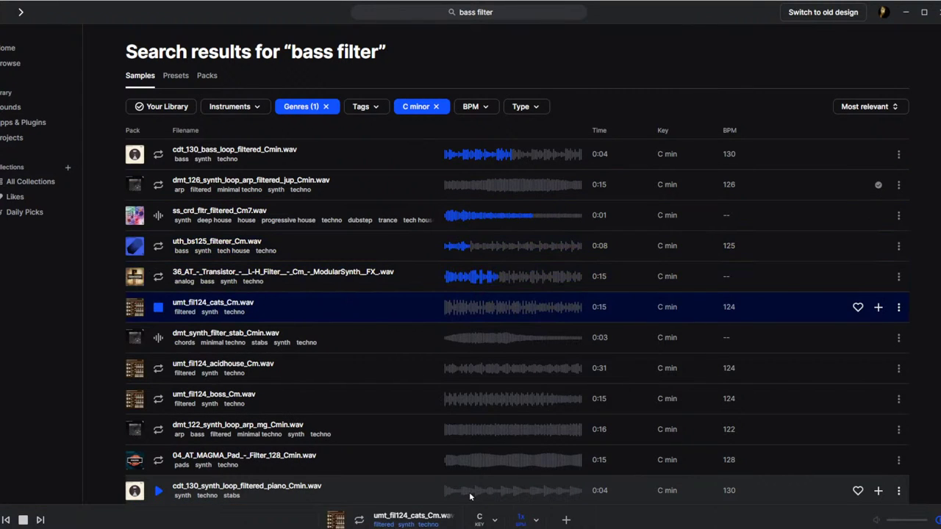
key(Down)
key(Down)
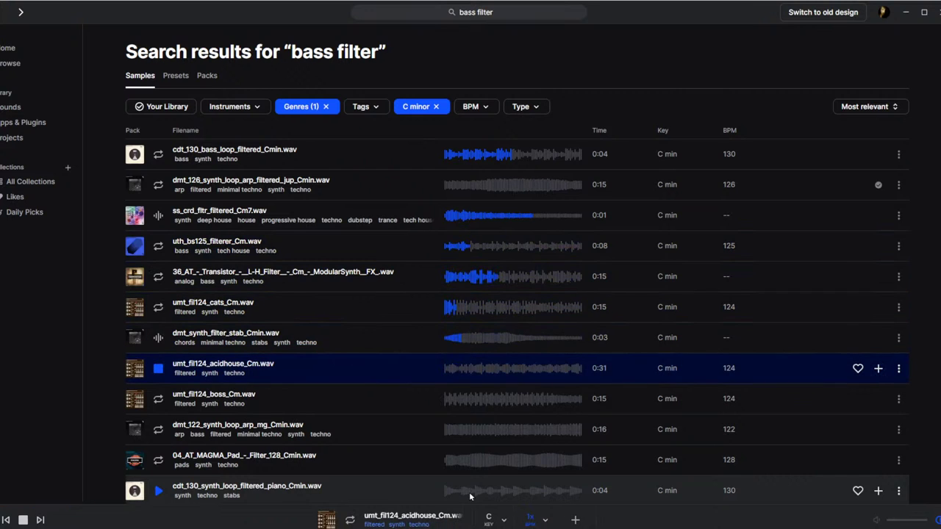
scroll(693, 203, down, 3)
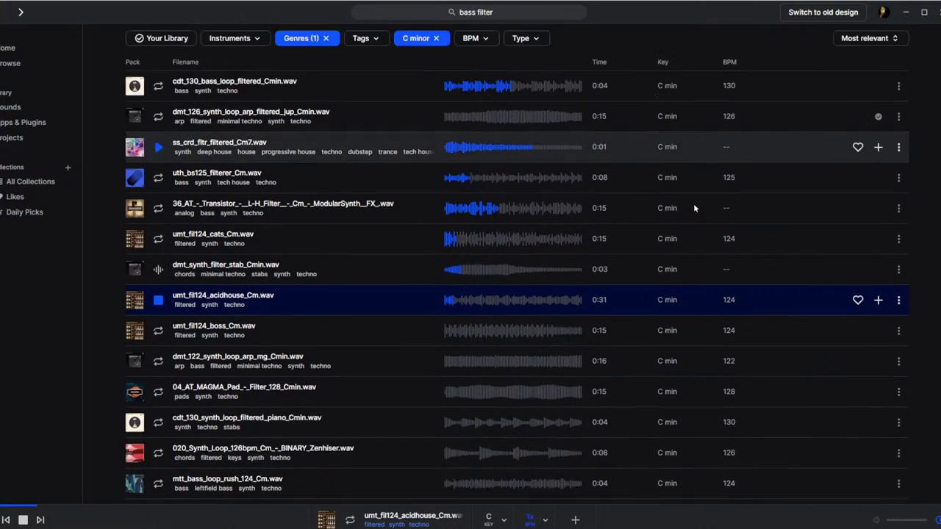
key(Down)
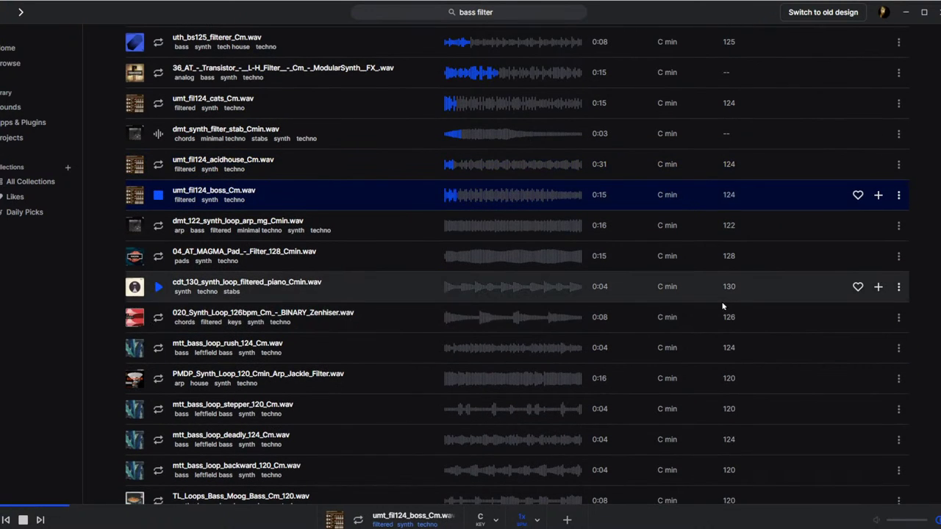
key(Down)
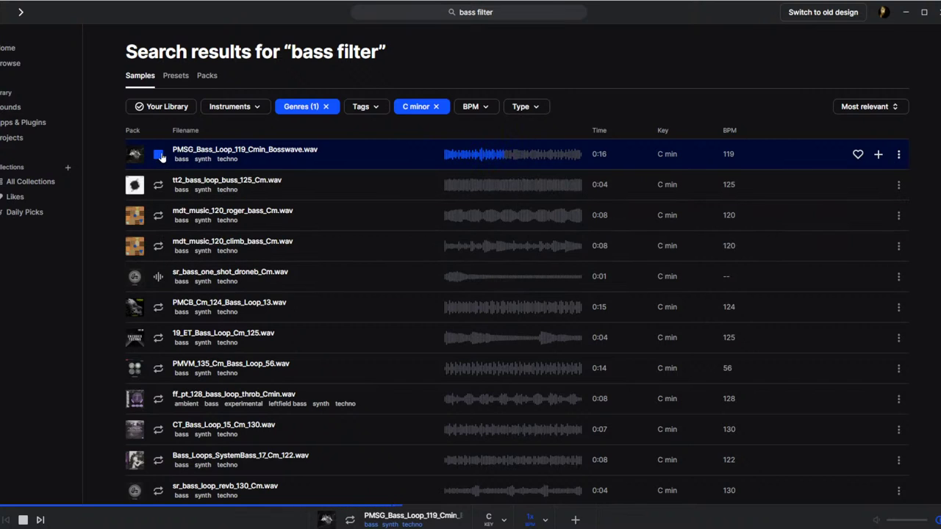
Audition tt2_bass_loop_buss_125_Cm.wav and place it on a new Studio One track at bar 17.
key(Down)
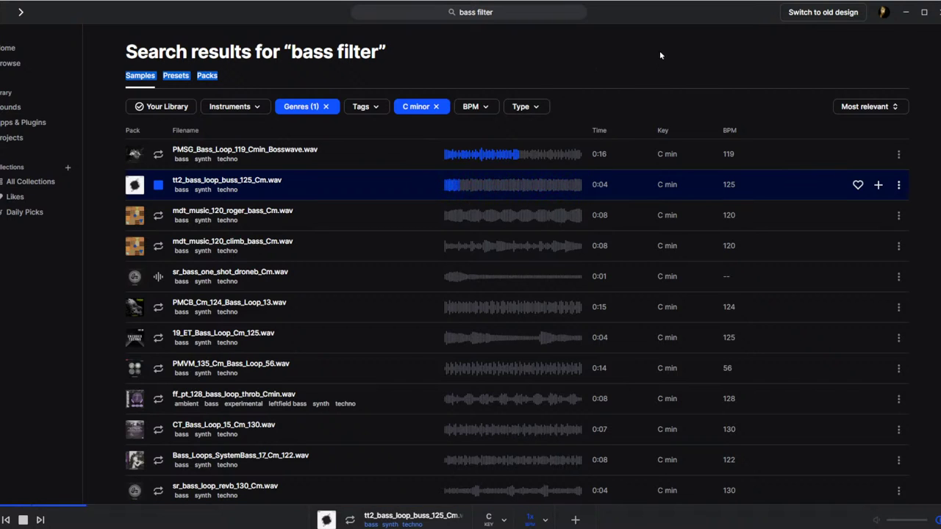
key(space)
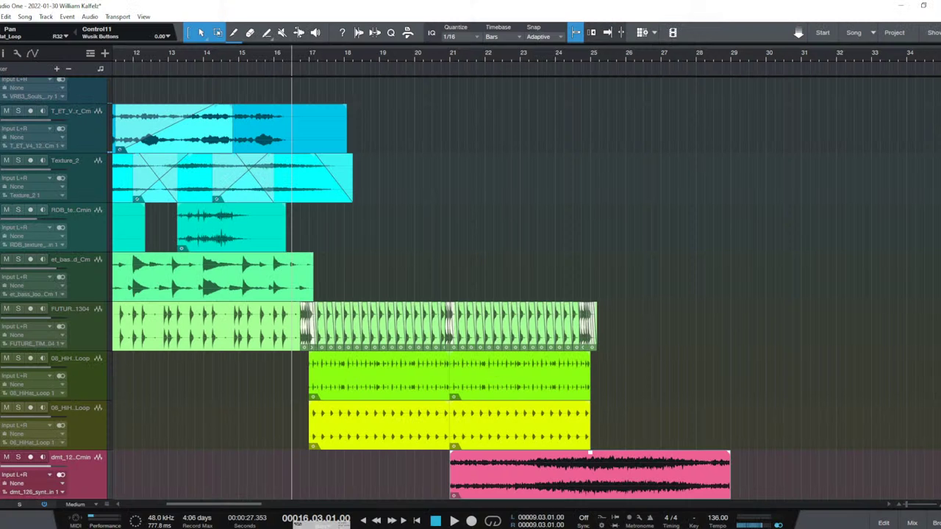
drag(412, 328, 334, 494)
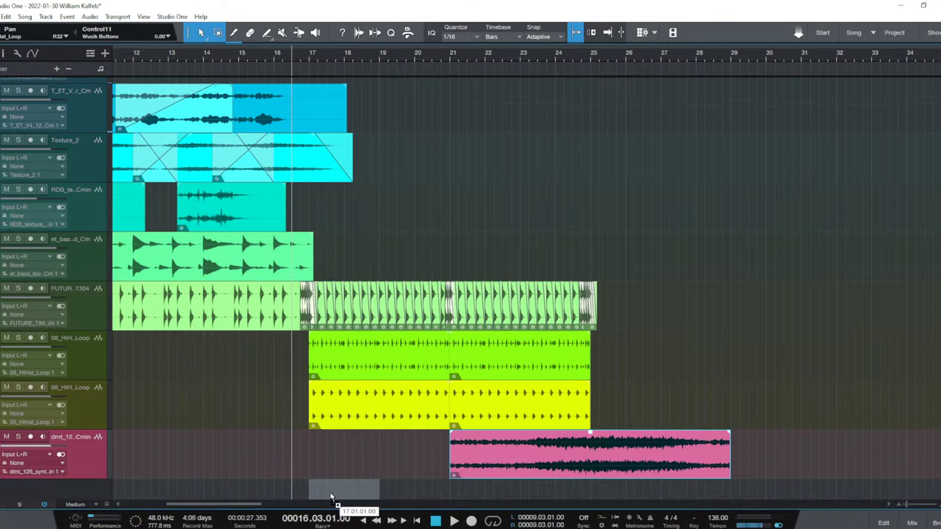
drag(331, 498, 331, 496)
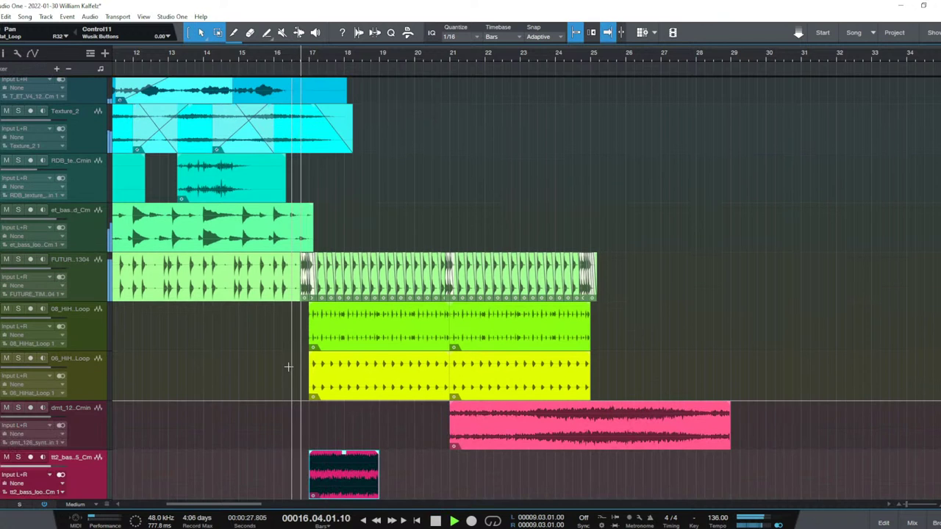
Duplicate the tt2 bass loop three times in a row so it fills bars 17 to 25.
key(d)
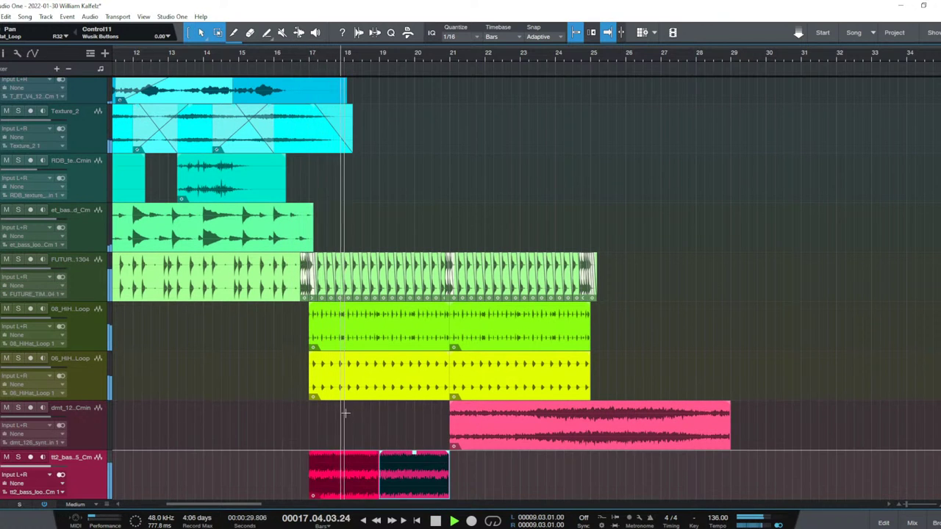
key(d)
key(d)
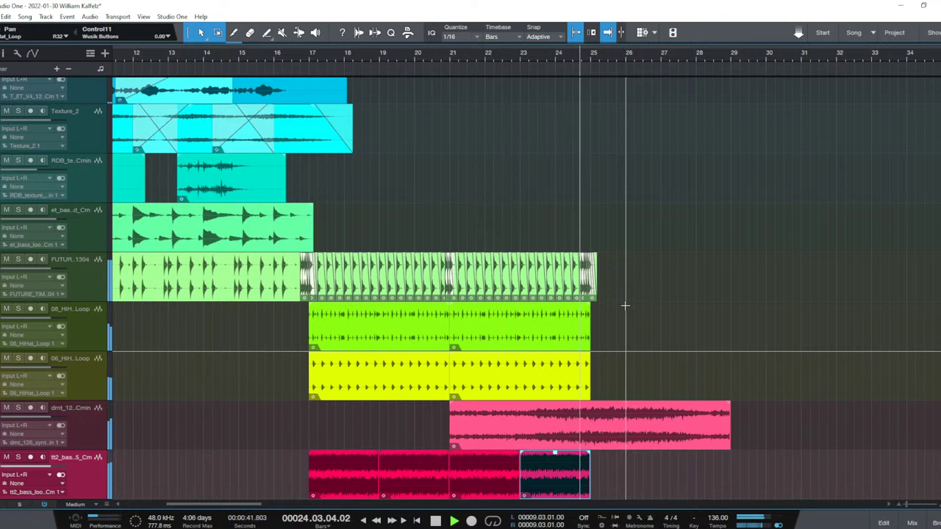
Extend both hi-hat loops and the tt2 bass loop to bar 29 with duplicates of their last clips.
click(565, 339)
key(d)
click(563, 398)
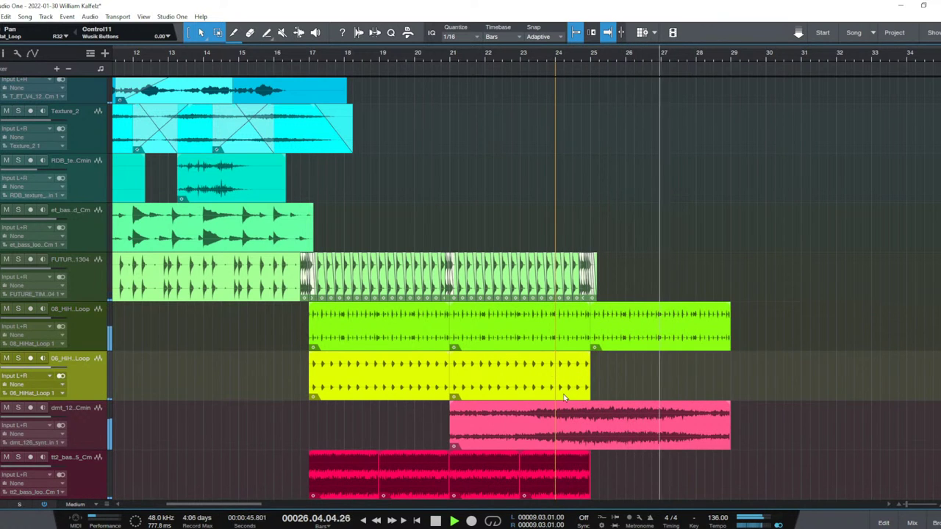
key(d)
click(570, 483)
key(d)
key(d)
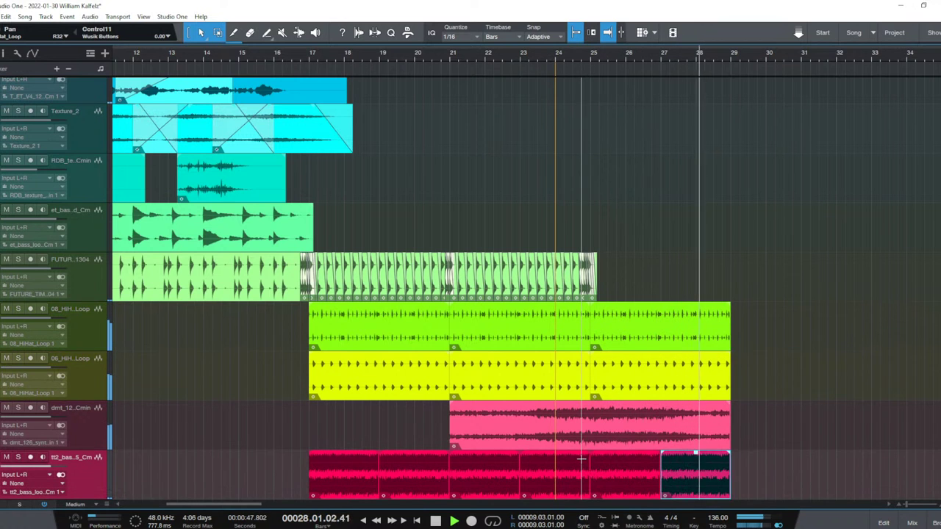
Listen to the extended section past its end at bar 29, survey the whole arrangement, and stop playback.
right_click(667, 218)
scroll(677, 169, up, 3)
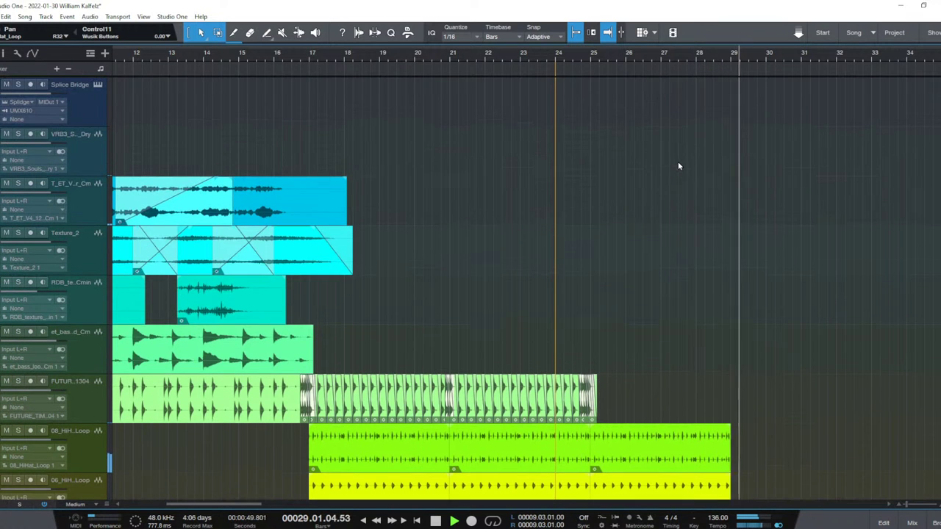
key(w)
scroll(678, 166, down, 3)
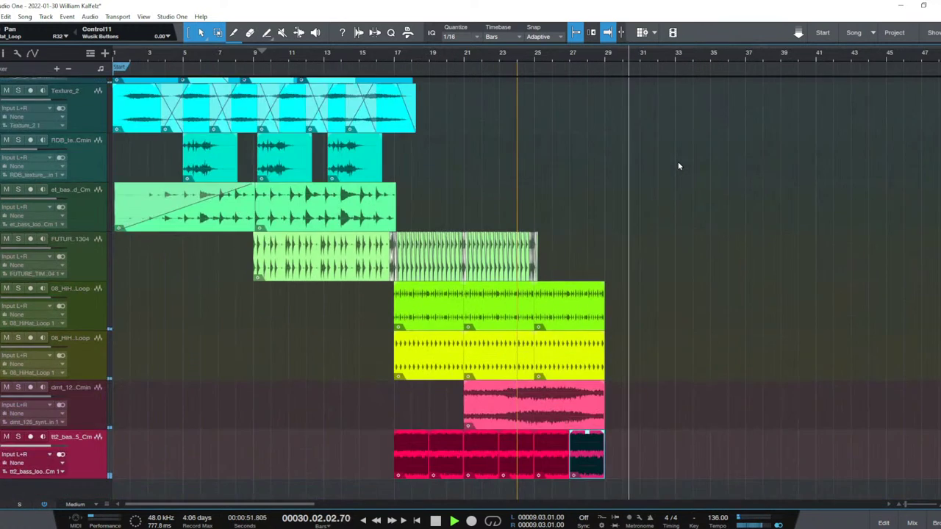
scroll(678, 166, up, 1)
scroll(676, 176, down, 1)
key(space)
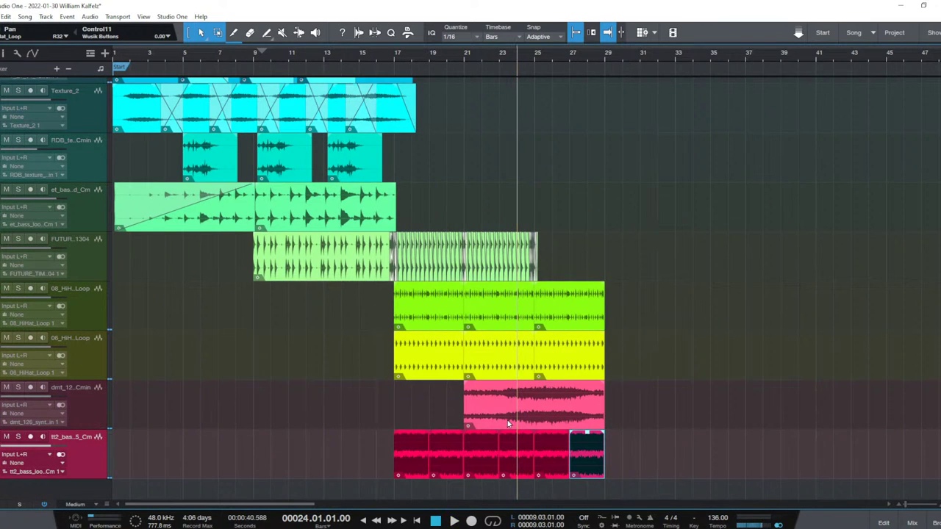
Add a send to the Delay channel on the dmt_126 synth loop's mixer channel.
click(83, 401)
key(F3)
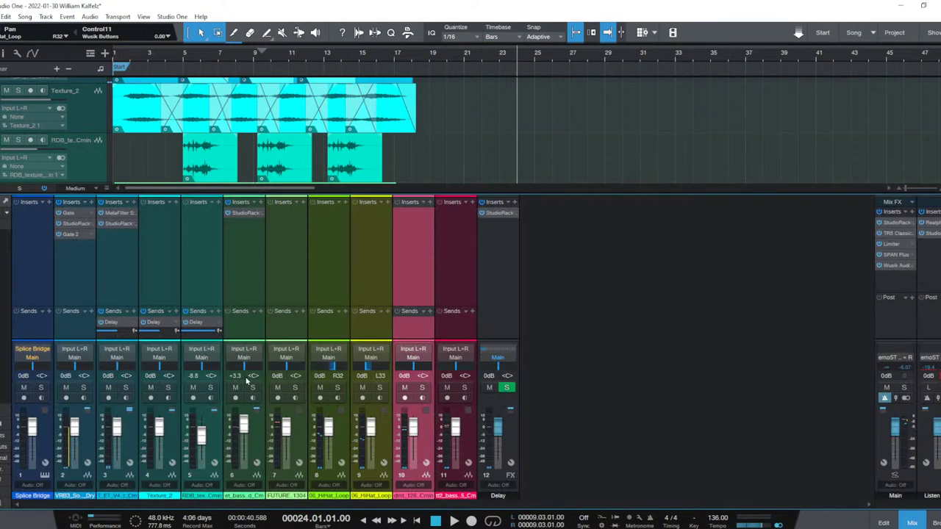
click(430, 312)
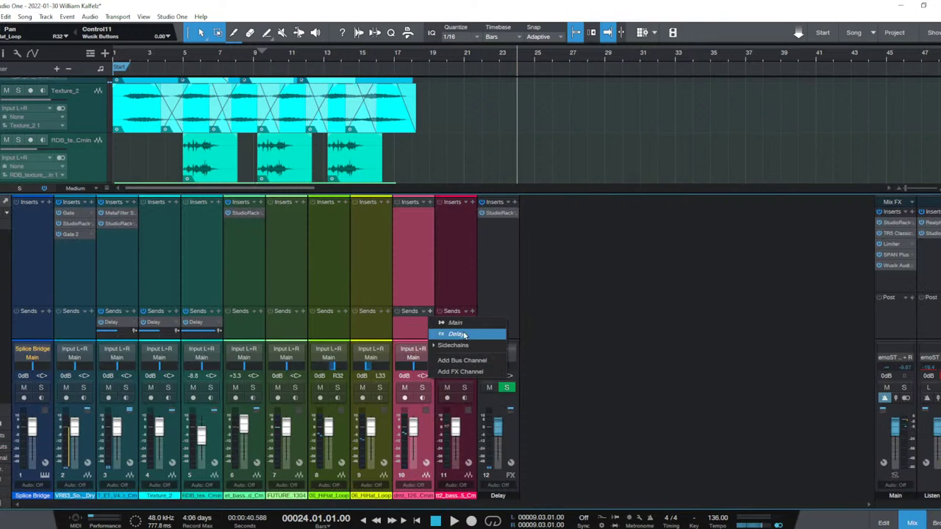
click(474, 345)
click(474, 336)
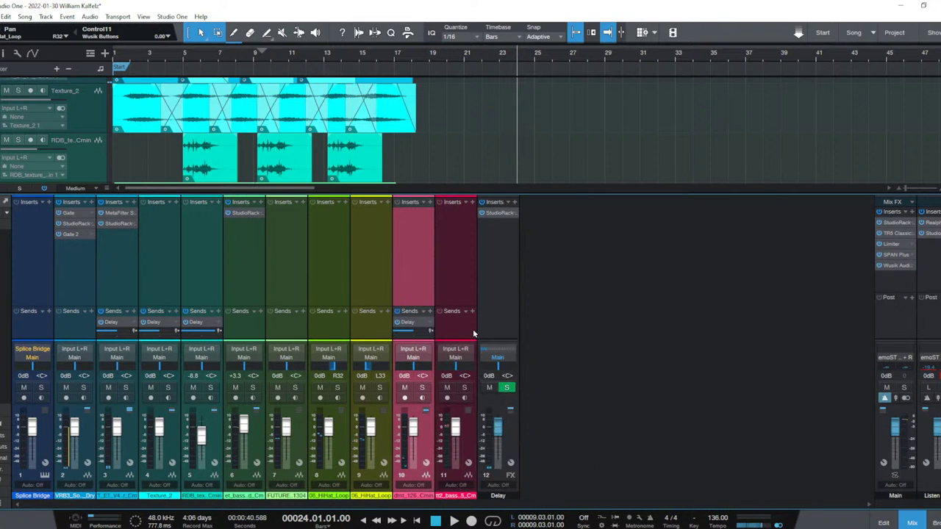
key(F3)
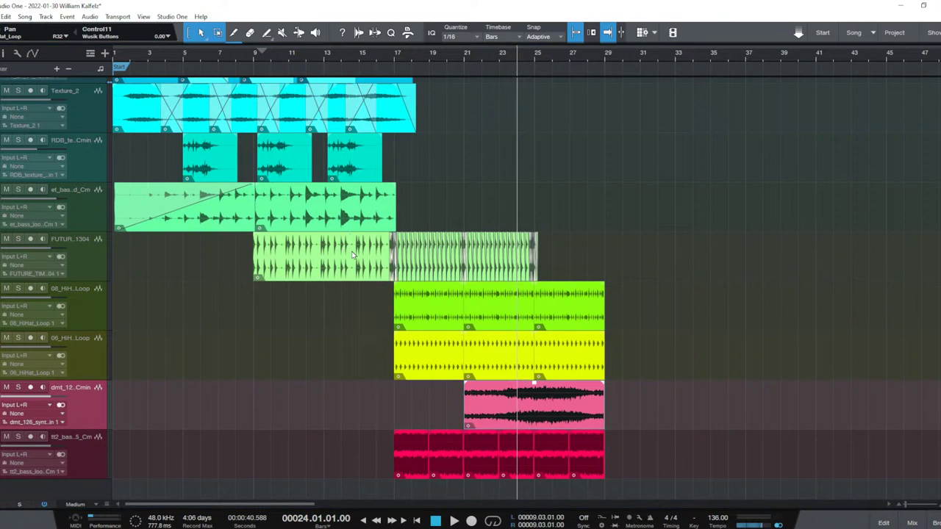
key(F3)
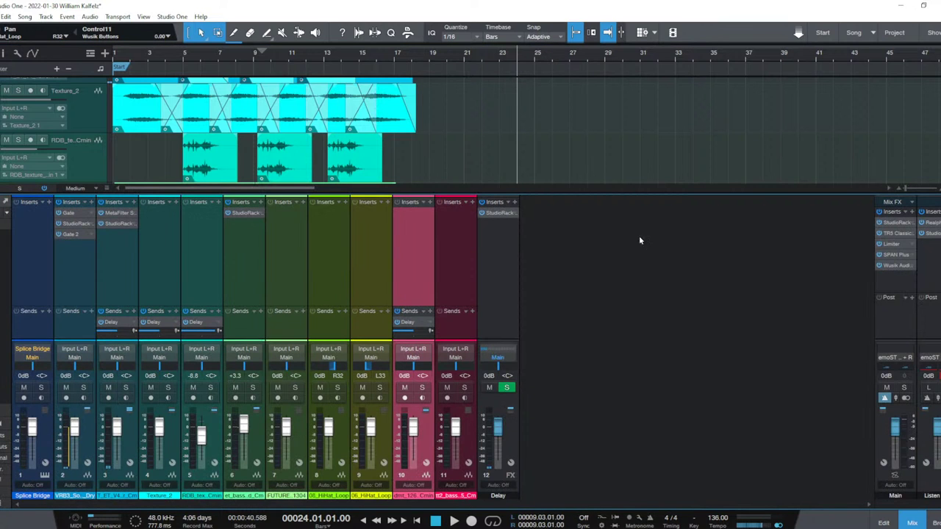
click(897, 257)
drag(499, 69, 665, 57)
key(F3)
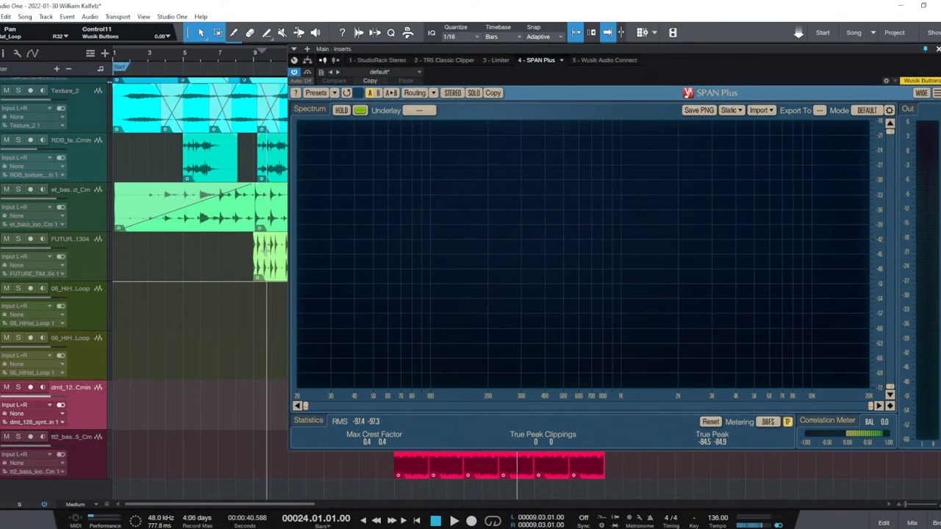
click(80, 269)
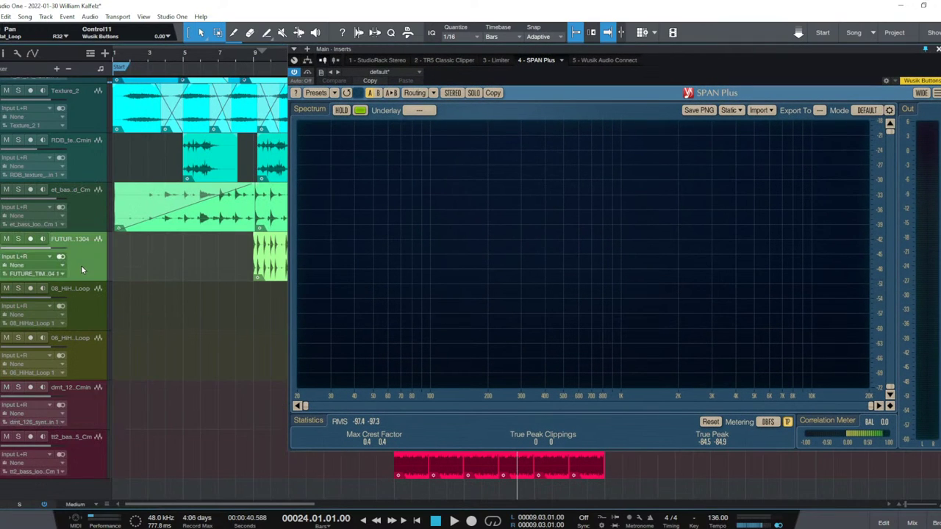
key(F3)
key(F3)
click(937, 50)
Rename the Lunar loop track as Intro and the dry vocal track above it as Vocals.
key(shift+f)
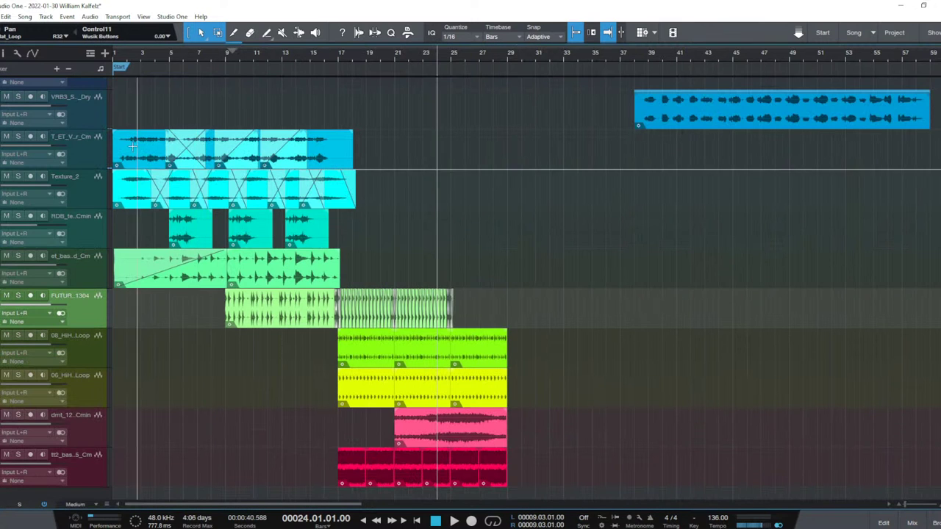
double_click(85, 135)
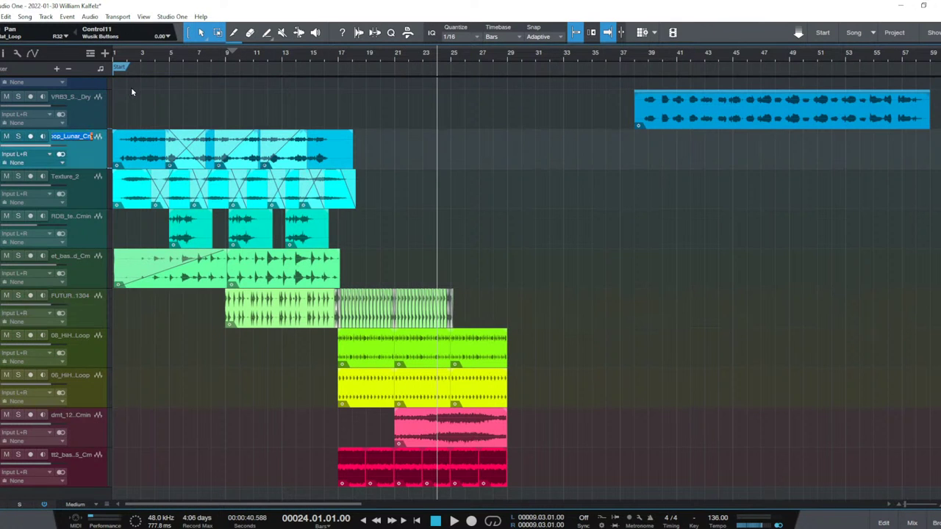
text(Intro)
key(Return)
double_click(84, 99)
text(Voca)
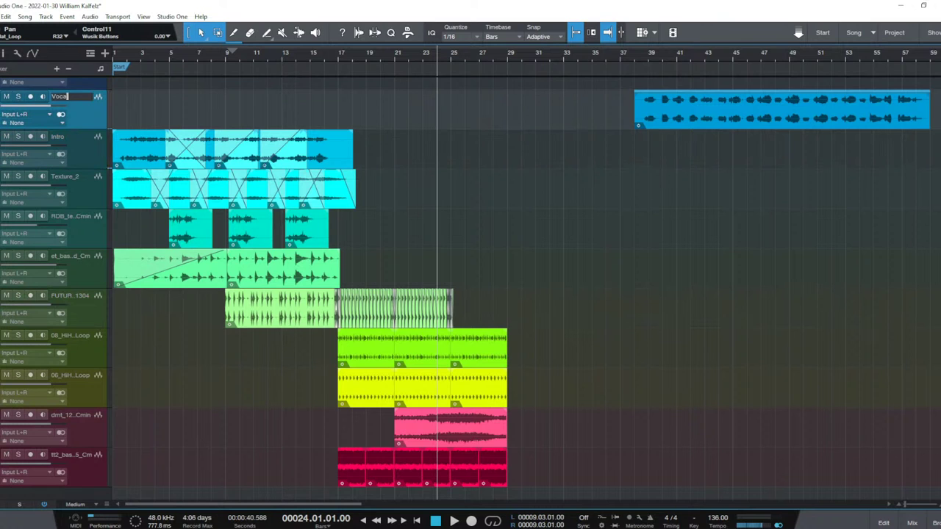
text(ls)
key(Return)
Rename the Texture_2 track as Intro Pad and the RDB texture track as Intro SFX.
double_click(70, 181)
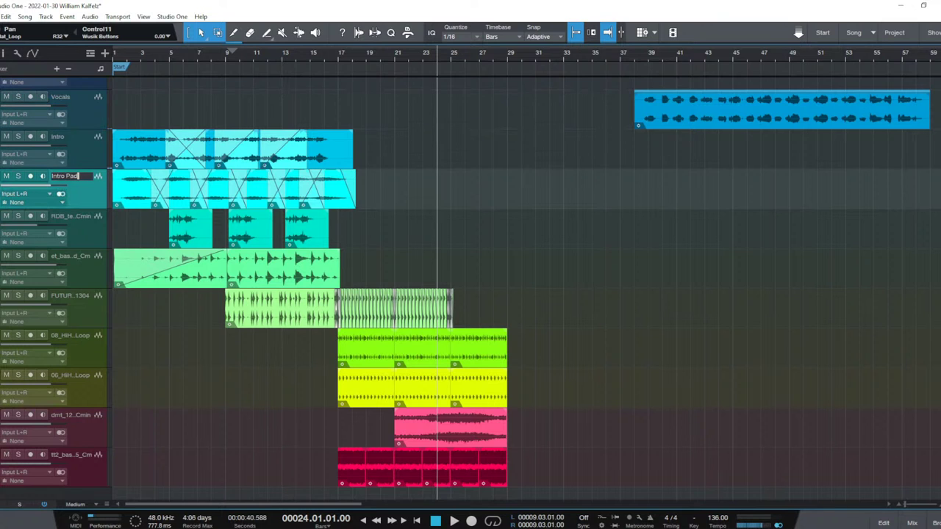
text(Intro Pad)
key(Return)
double_click(74, 217)
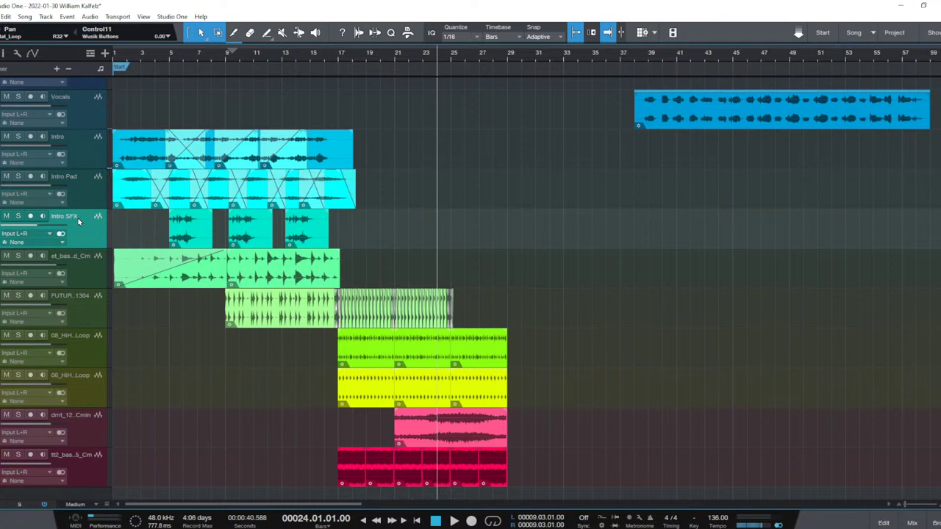
Rename the et_bass loop track as Intro Bass.
double_click(77, 255)
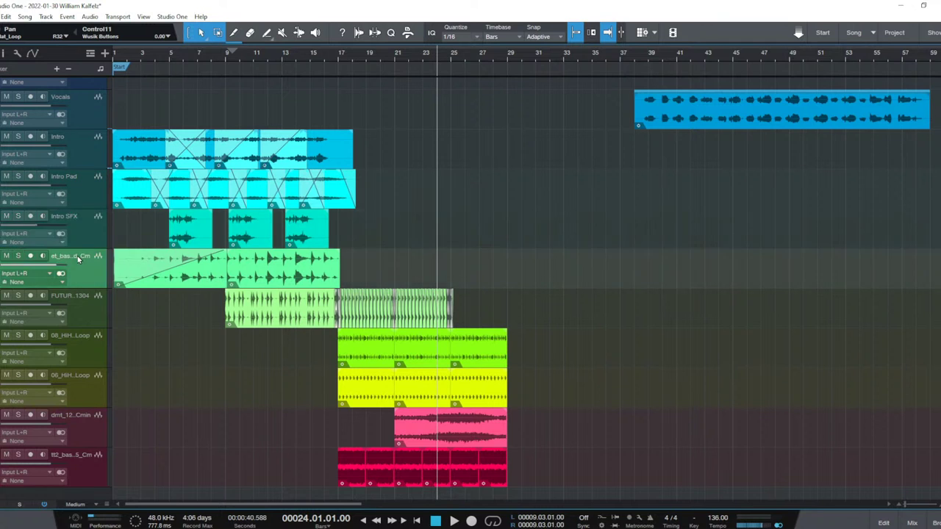
text(Intro Bass)
key(Return)
Rename the FUTURE loop track below Intro Bass as Kick.
click(91, 297)
key(F3)
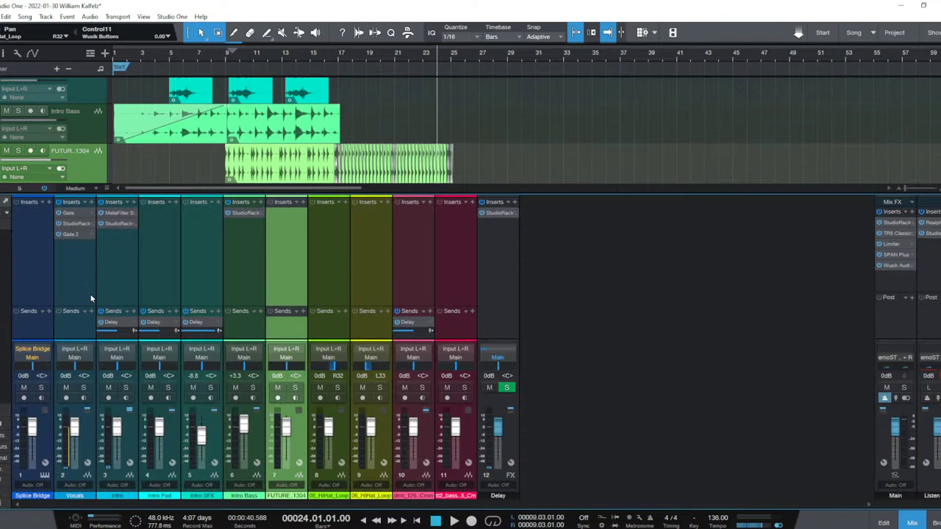
key(F3)
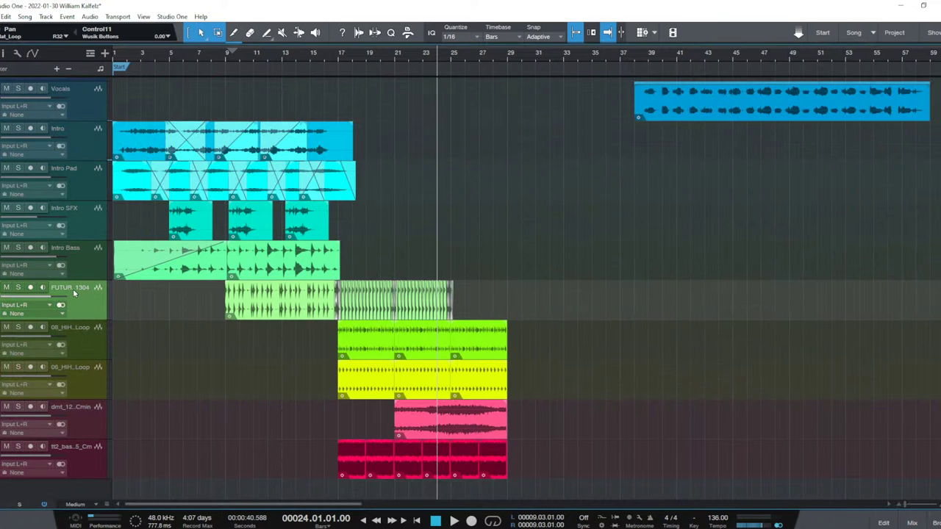
text(Kick)
Rename the hi-hat loop track directly below Kick as HiHats and the second hi-hat loop track as Open Hats.
double_click(77, 328)
text(HiHats)
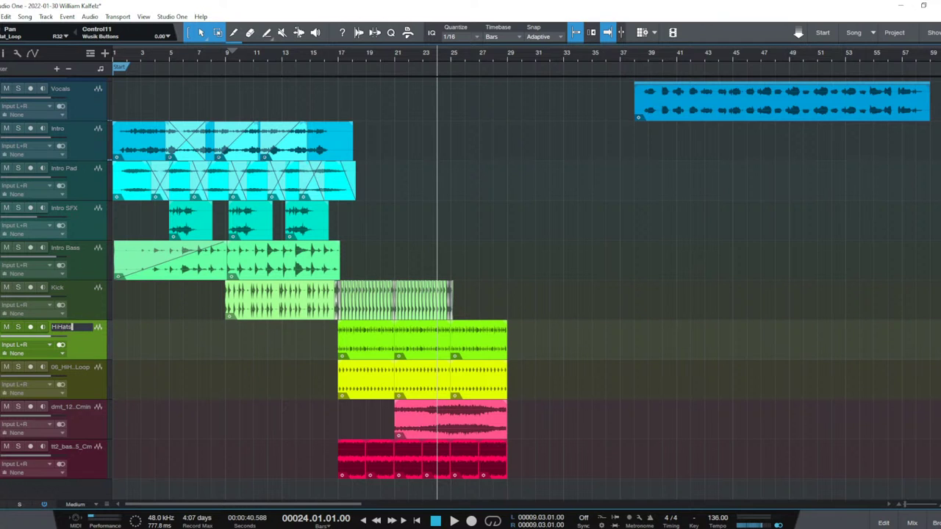
key(Return)
double_click(77, 368)
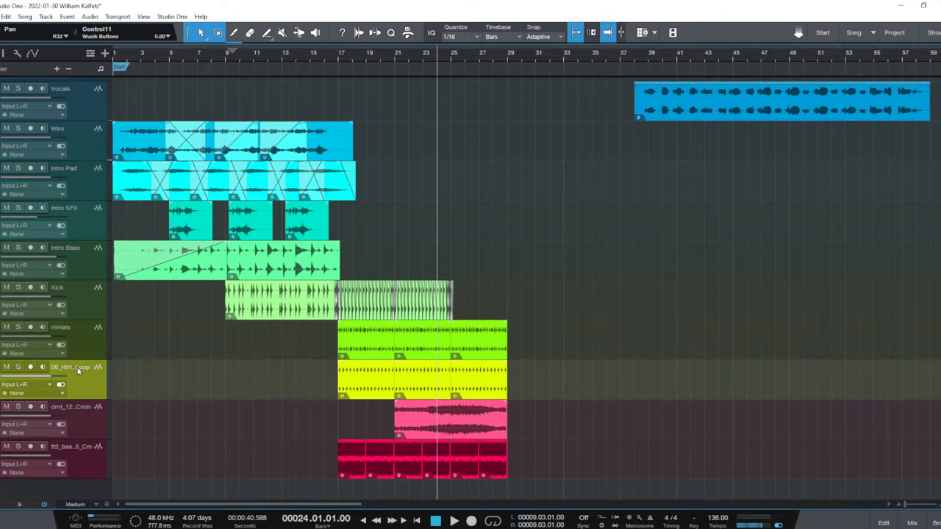
text(Open Hats)
key(Return)
Move the tt2_bass loop track directly below the Kick track and rename it as Bass.
click(81, 461)
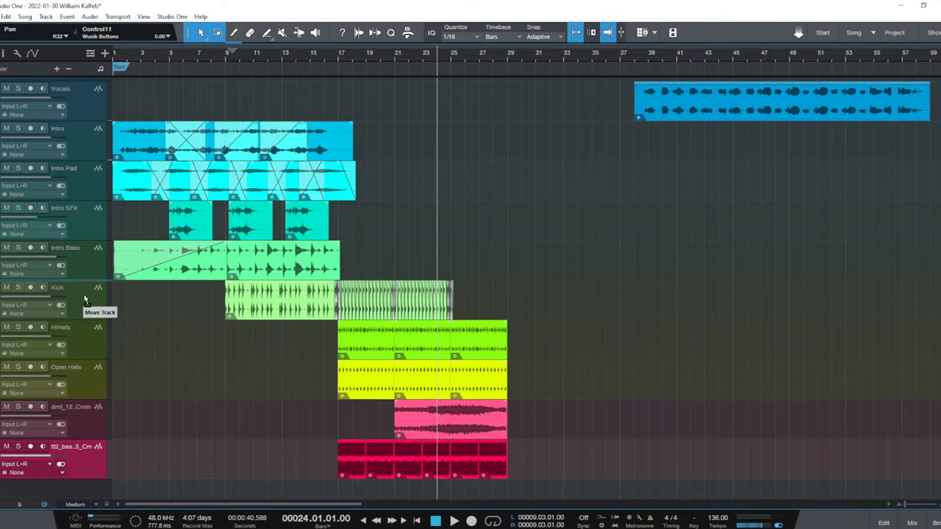
drag(83, 300, 93, 328)
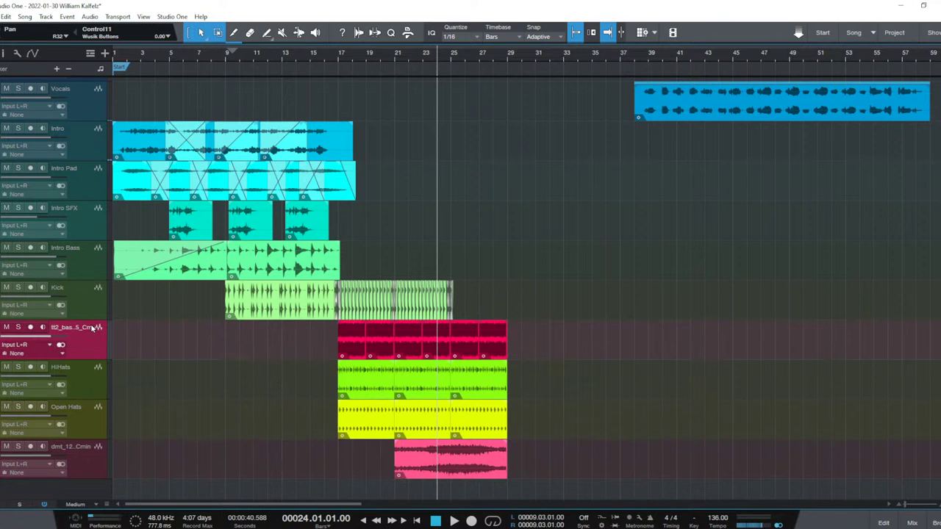
double_click(77, 331)
text(Bass)
Open SPAN Plus on the Main channel and play the soloed Bass track from bar 17 to examine its spectrum.
click(341, 57)
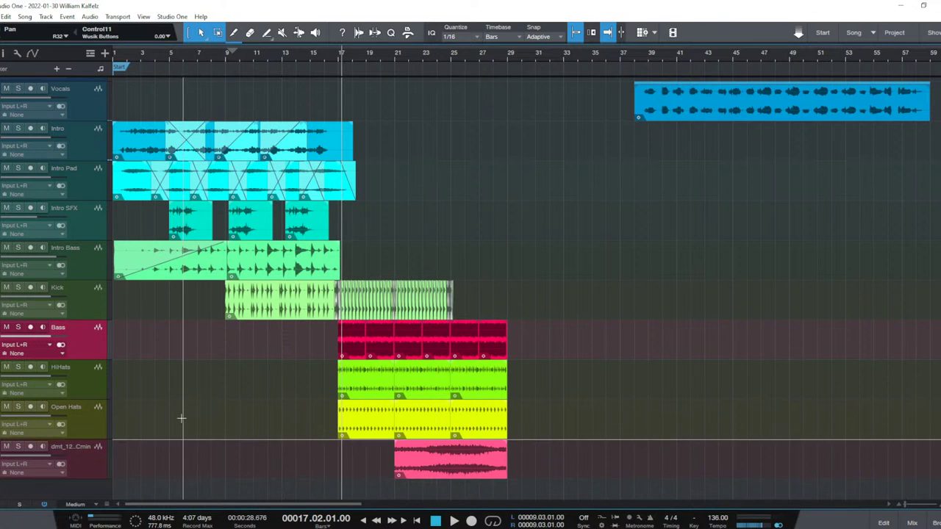
key(F3)
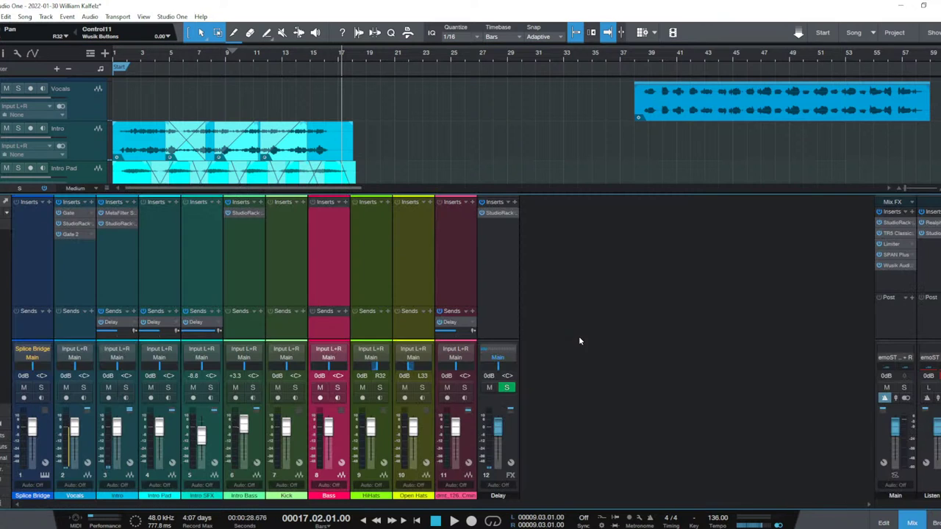
click(895, 255)
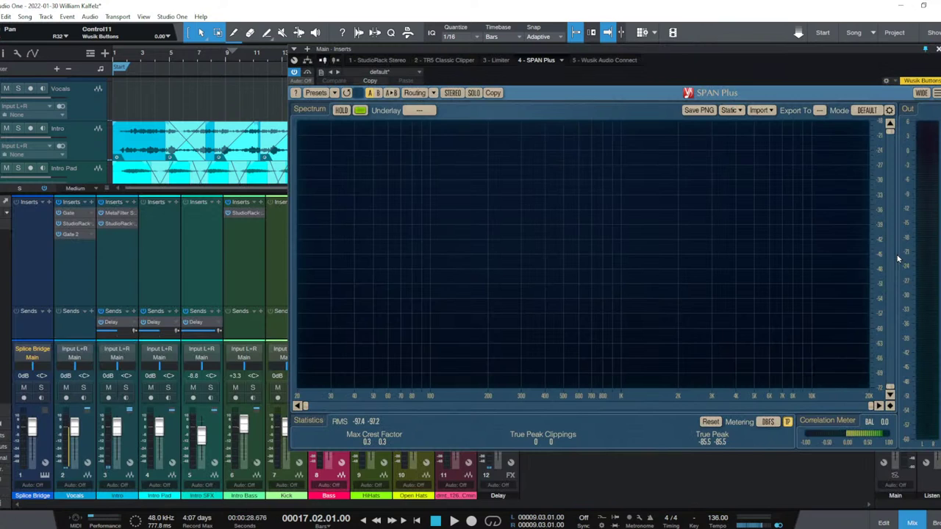
key(F3)
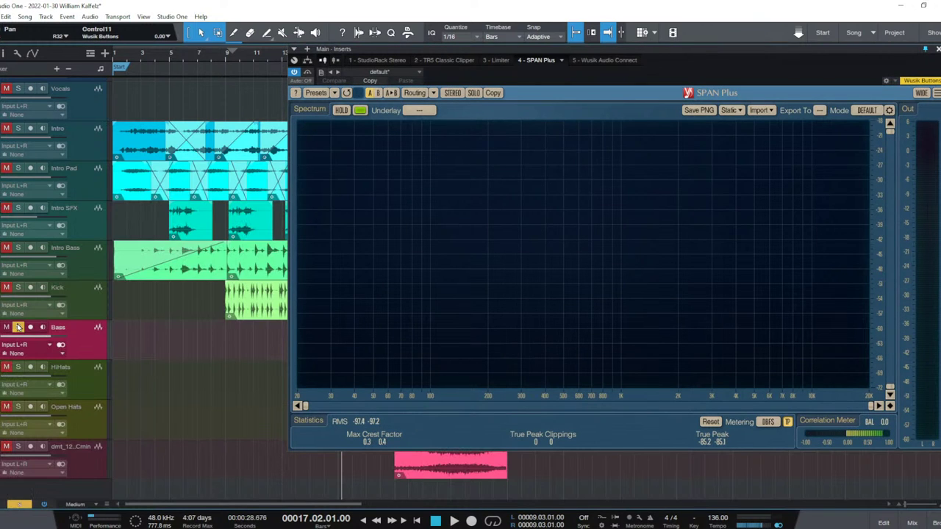
click(18, 327)
drag(515, 50, 609, 60)
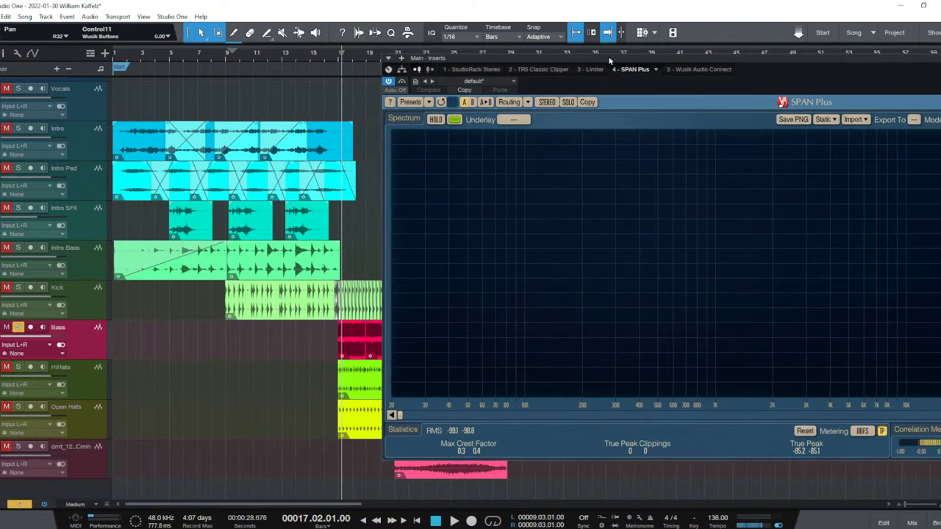
key(space)
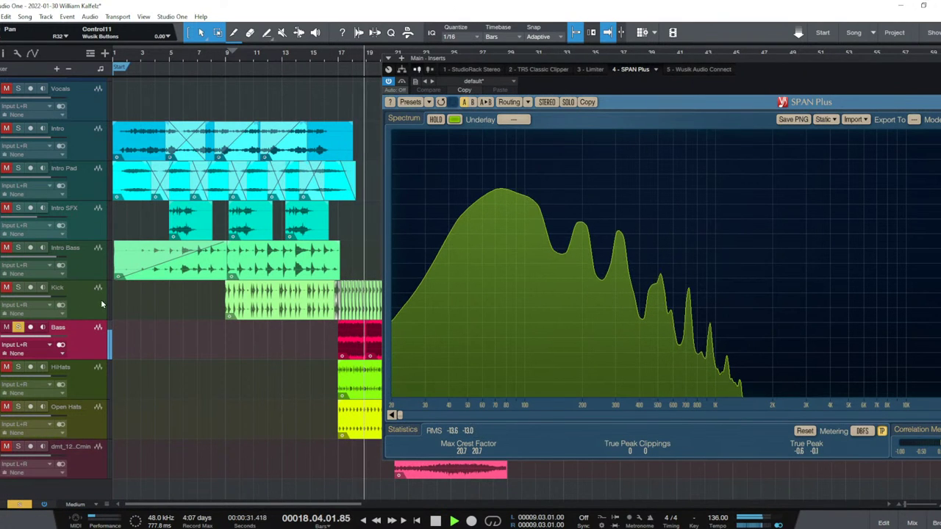
Compare the Kick and Bass spectra by soloing each in turn, lower the Bass track's volume to -6.9 dB, and close SPAN Plus.
click(80, 298)
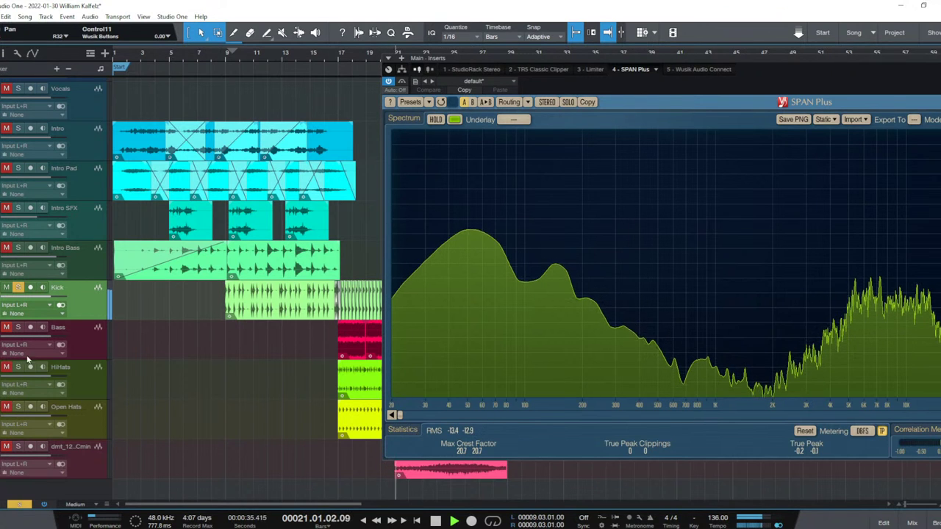
click(83, 343)
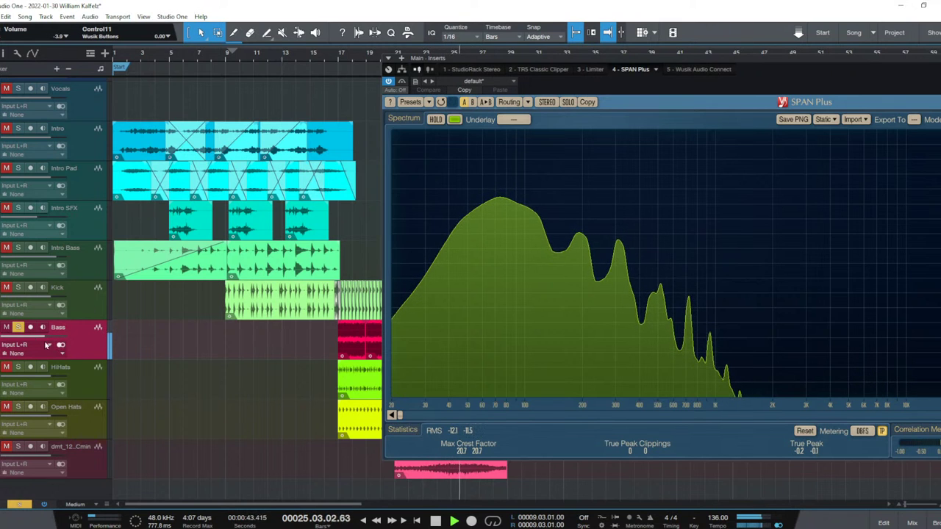
click(79, 307)
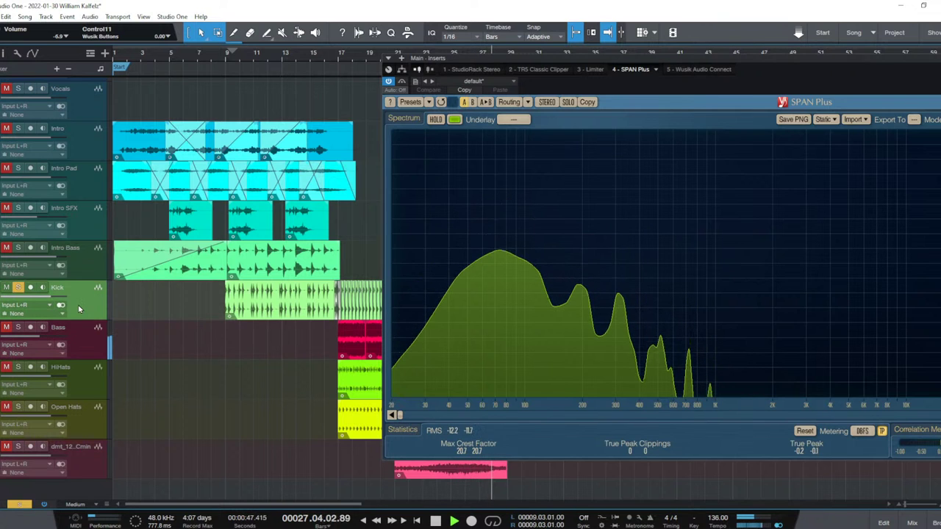
key(space)
key(space)
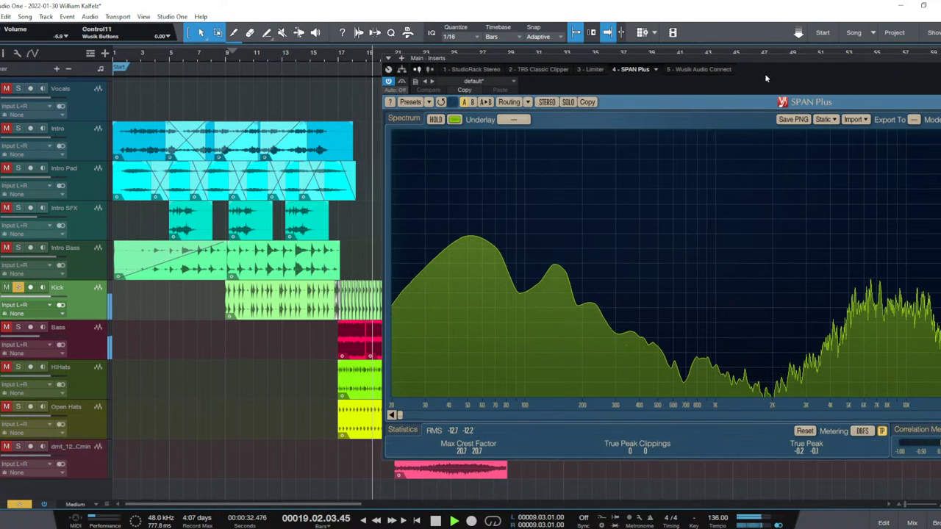
key(ctrl+w)
key(space)
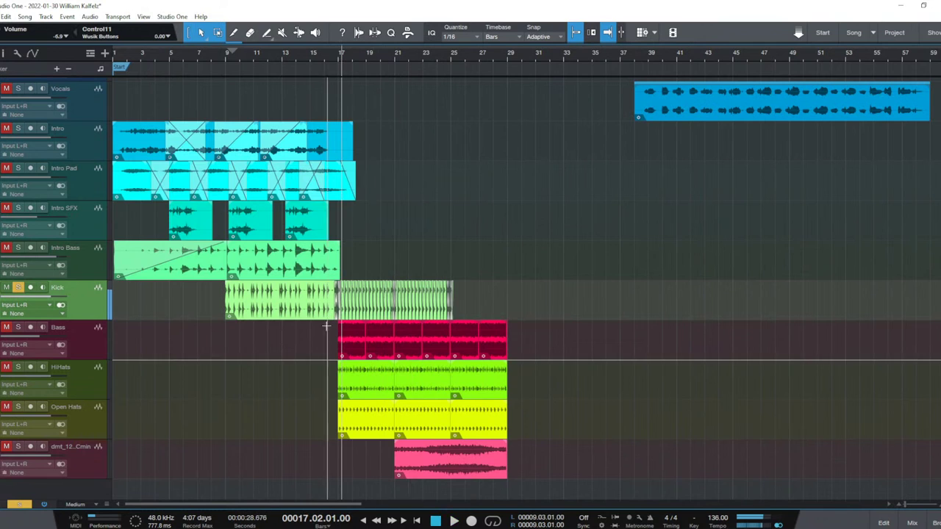
Insert StudioRack Stereo on the Kick channel and load Smack Attack into its first rack slot.
key(F3)
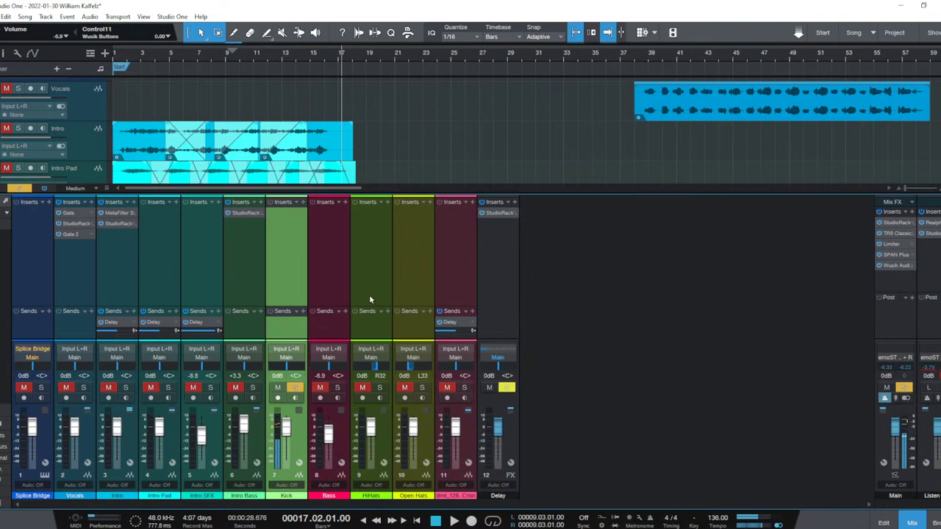
click(289, 248)
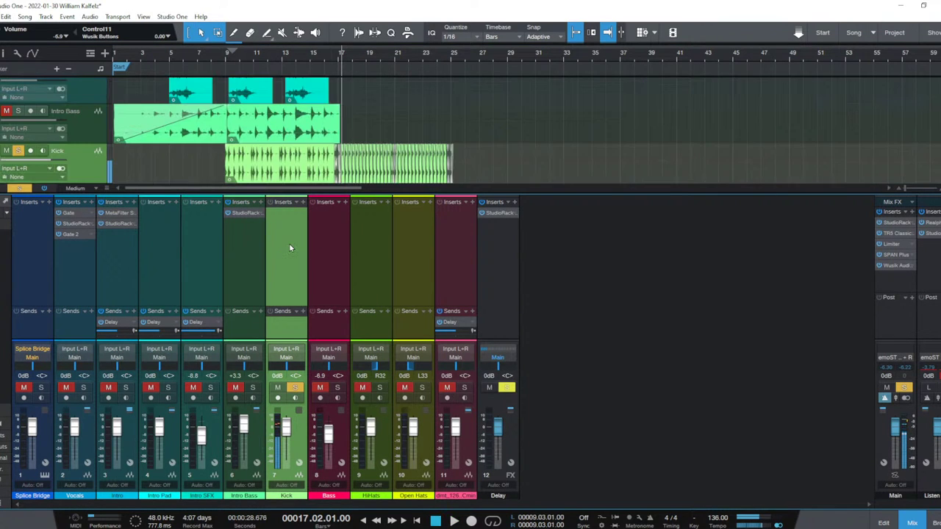
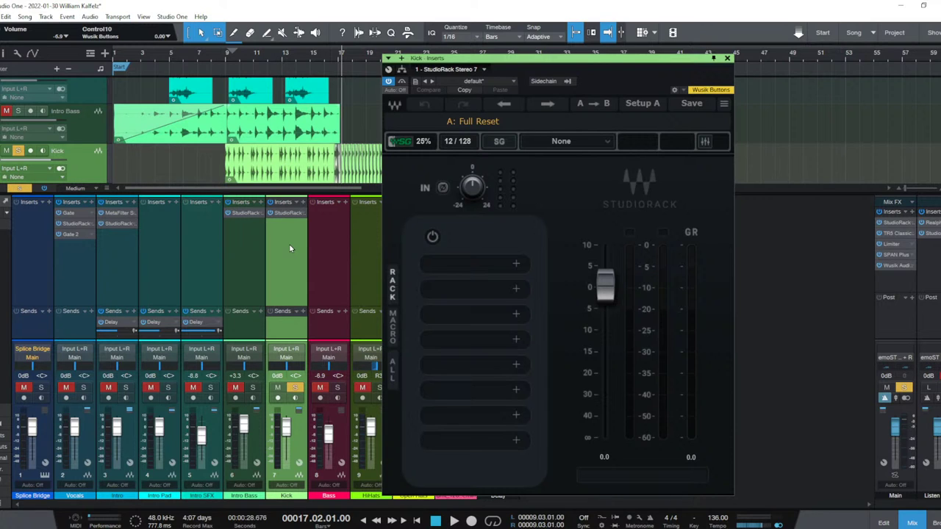
click(466, 271)
text(sma)
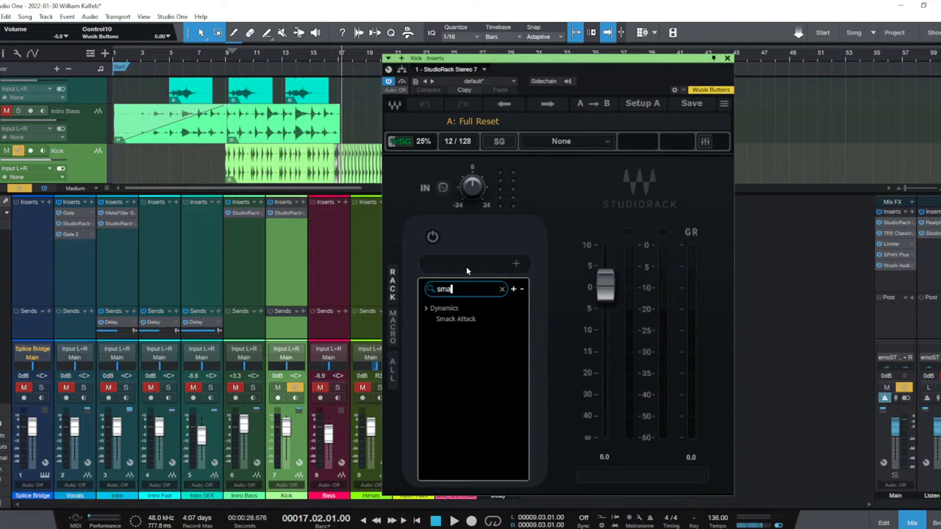
key(Down)
key(Return)
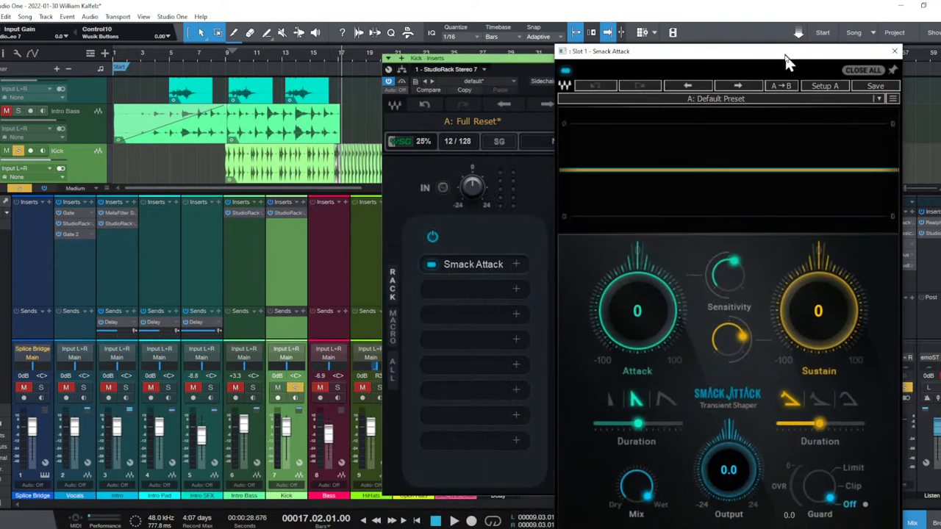
Load the Kick Fat Bastered drum preset in the Kick channel's Smack Attack.
drag(787, 57, 648, 31)
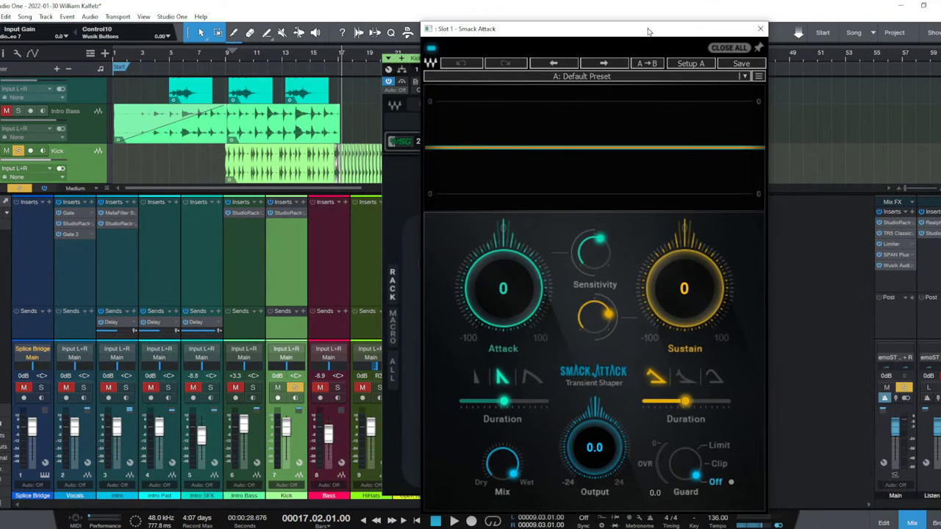
click(744, 76)
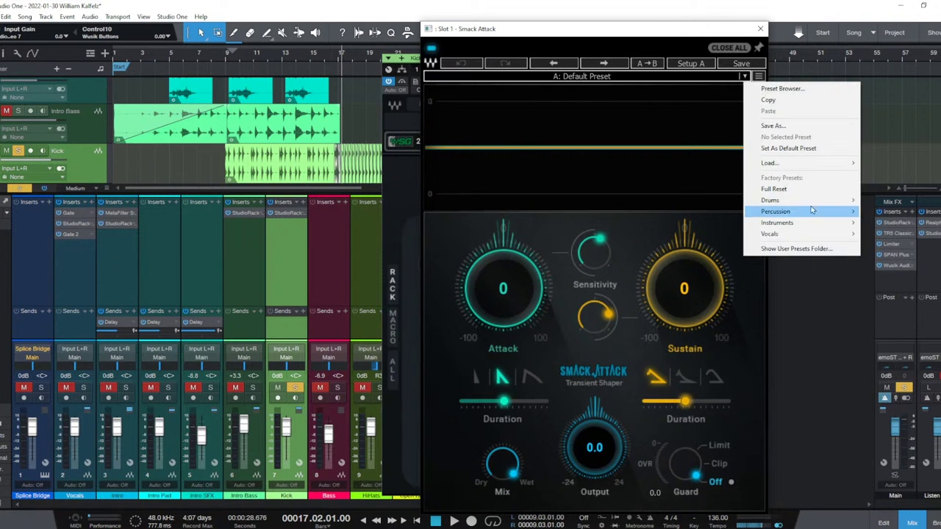
mouse_move(814, 207)
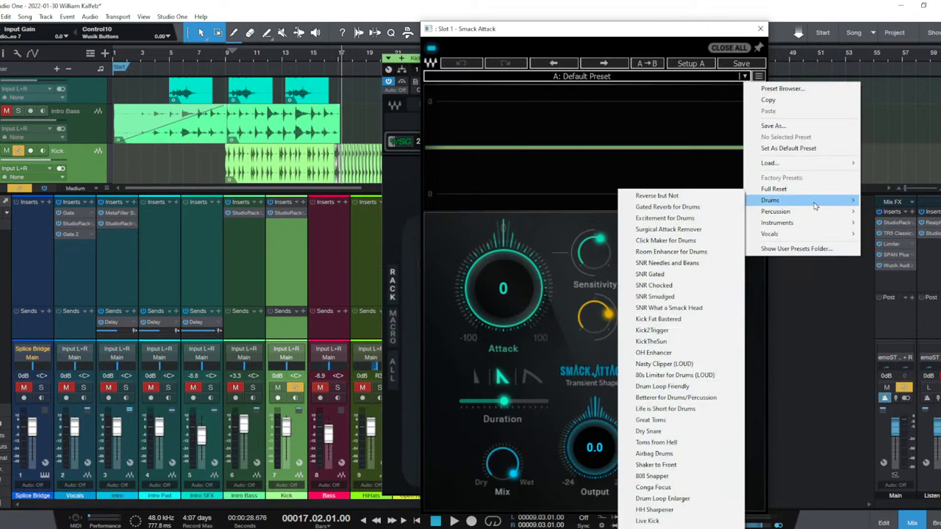
click(683, 318)
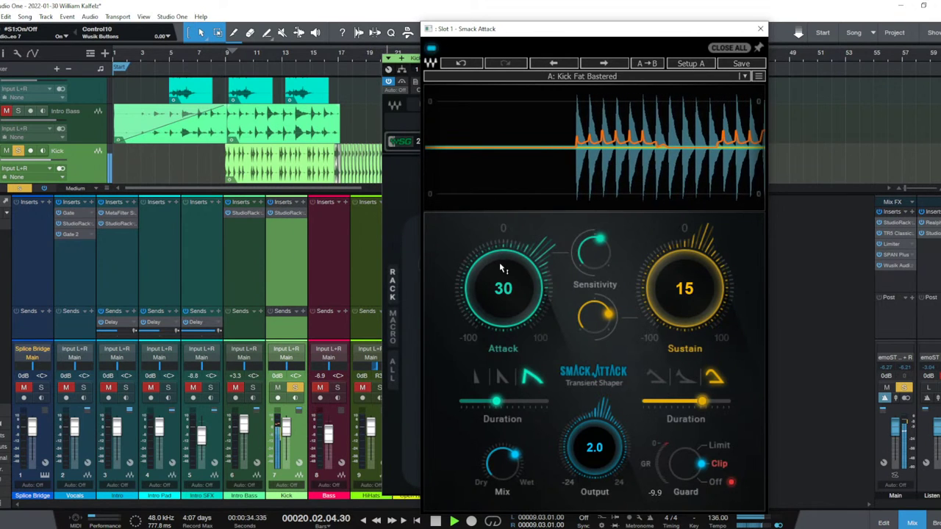
Raise Smack Attack's Attack to 84 and Sustain to 24 while playing the soloed Kick from around bar 17.
drag(502, 269, 502, 220)
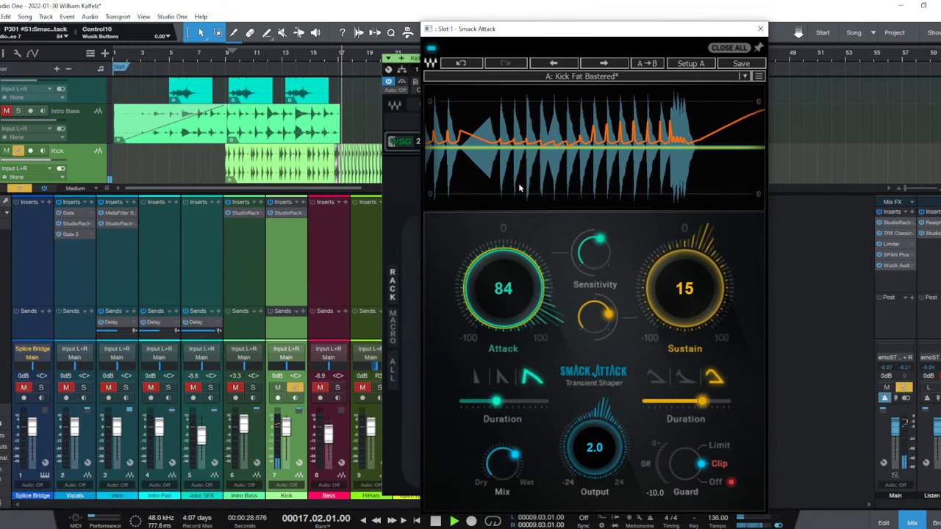
click(324, 57)
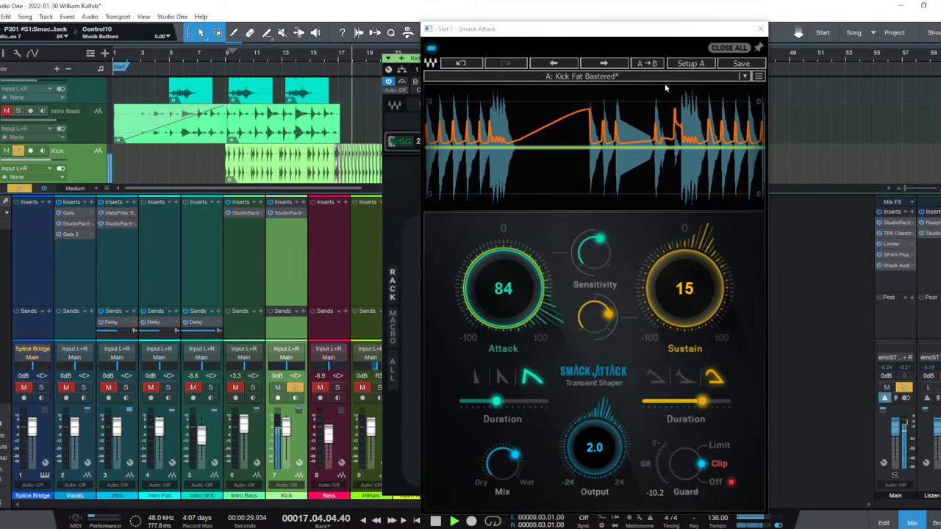
right_click(712, 29)
click(761, 30)
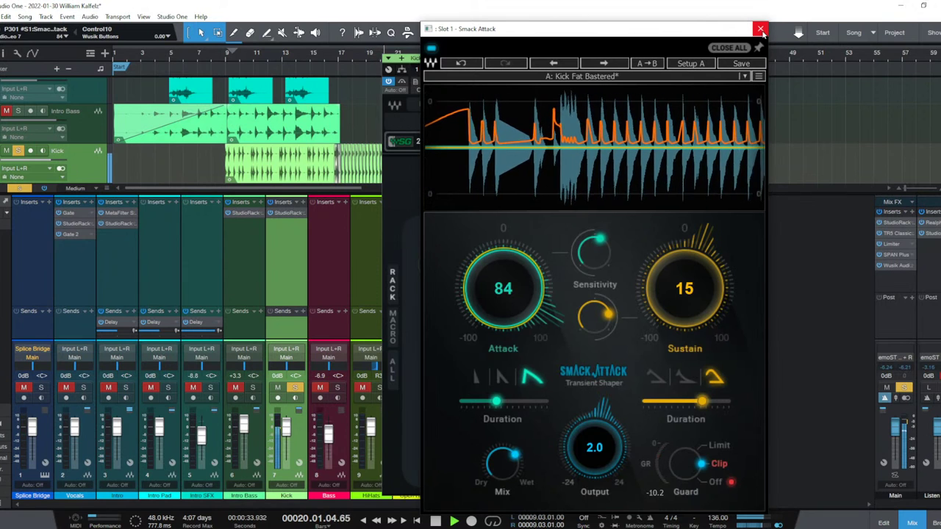
drag(683, 288, 707, 276)
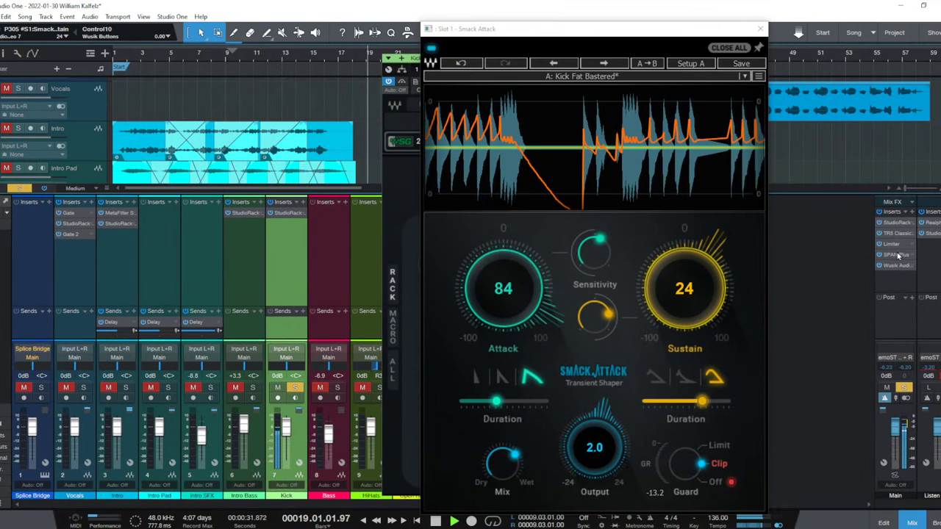
Open SPAN Plus beside Smack Attack and compare the Kick's spectrum with the transient shaper bypassed and enabled.
click(900, 256)
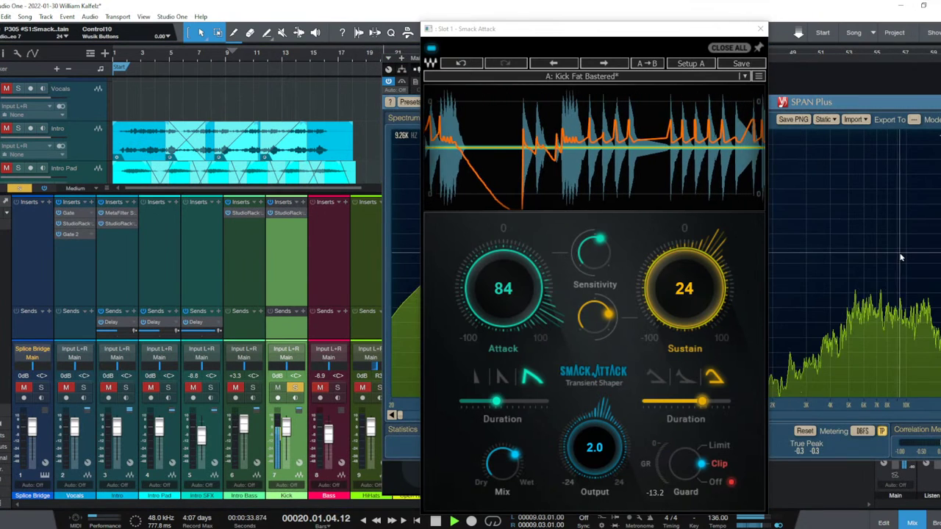
drag(805, 77, 484, 90)
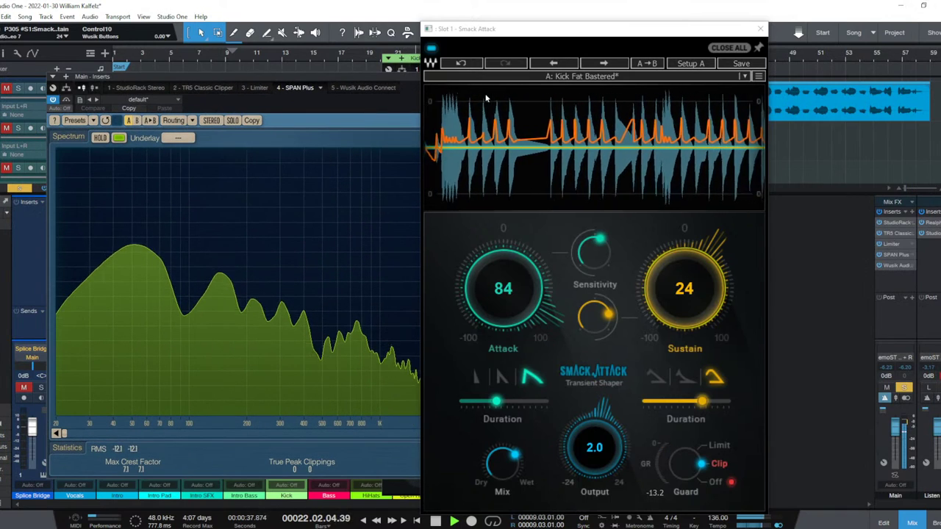
click(432, 49)
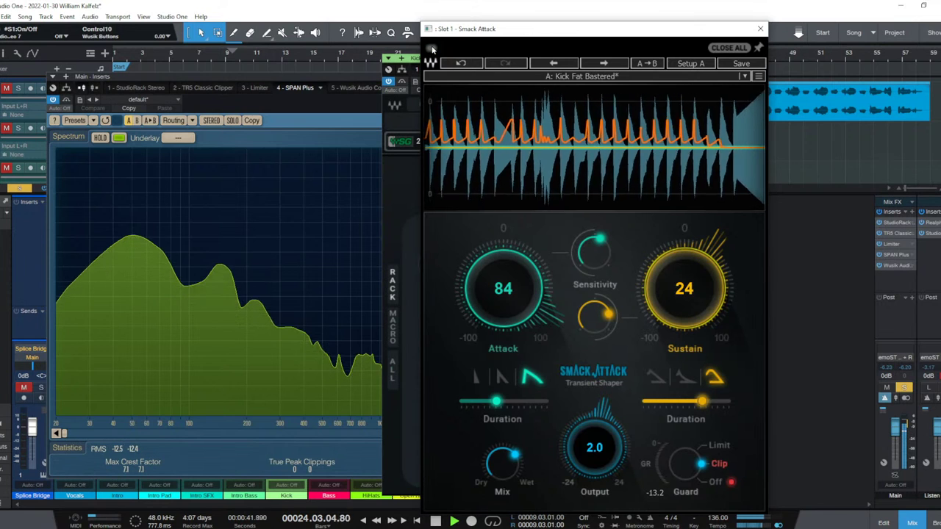
key(space)
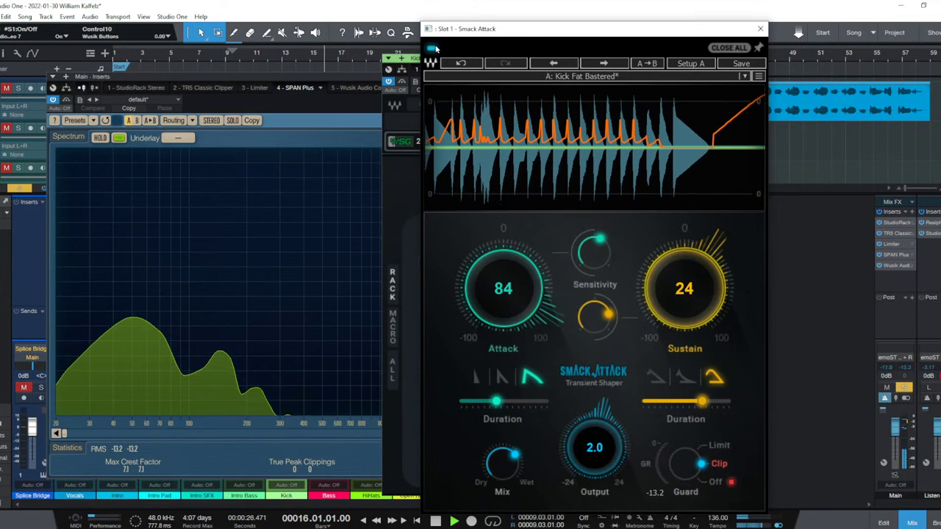
key(space)
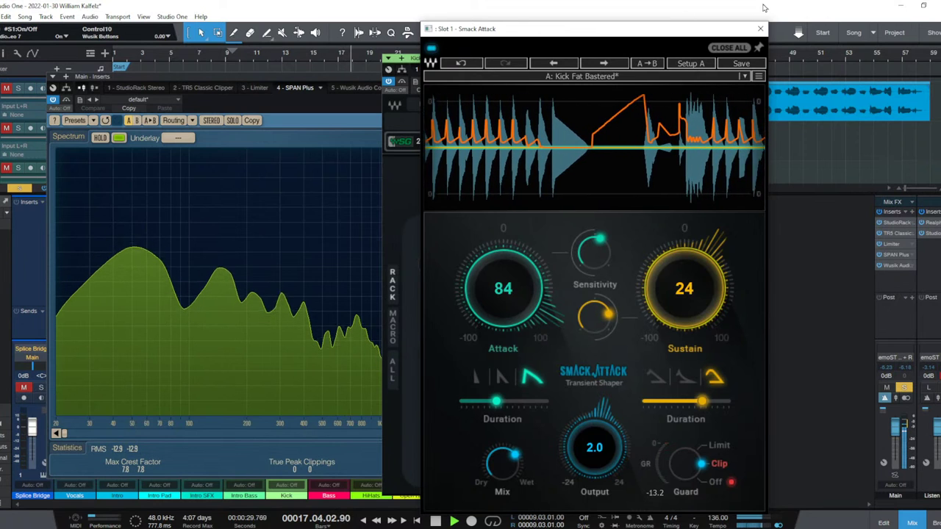
Close the Smack Attack window, arrange SPAN Plus and the Kick's StudioRack side by side, and stop playback.
click(353, 221)
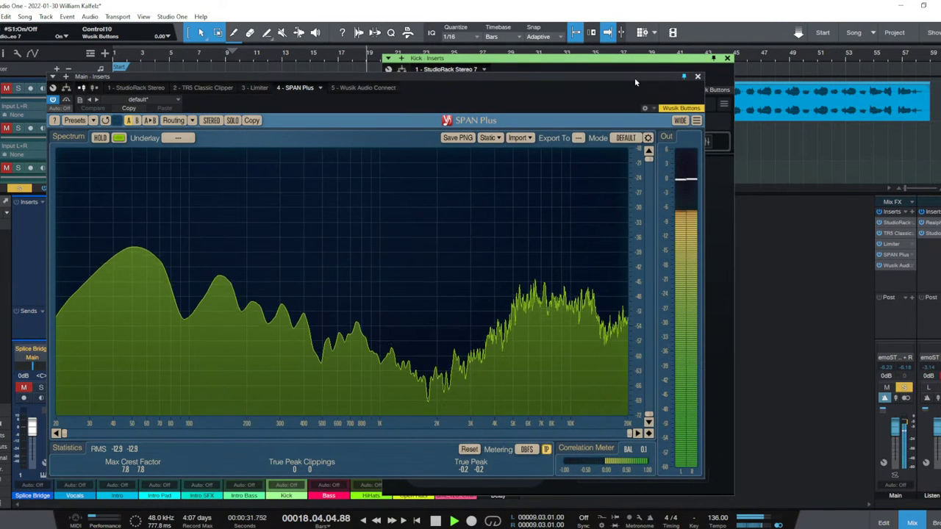
drag(631, 79, 602, 65)
drag(690, 64, 875, 58)
key(space)
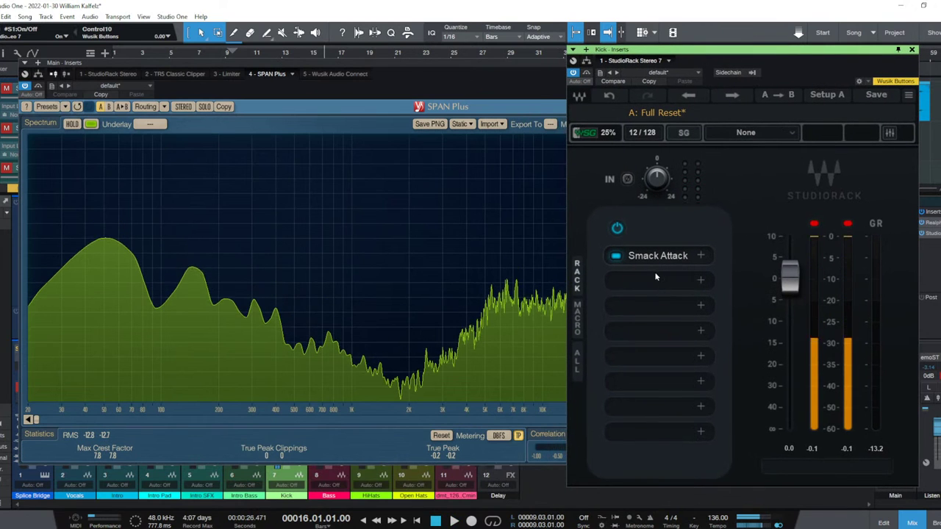
Load the VEQ3 equaliser into the Kick's StudioRack and place it ahead of Smack Attack in the chain.
click(653, 279)
text(eq)
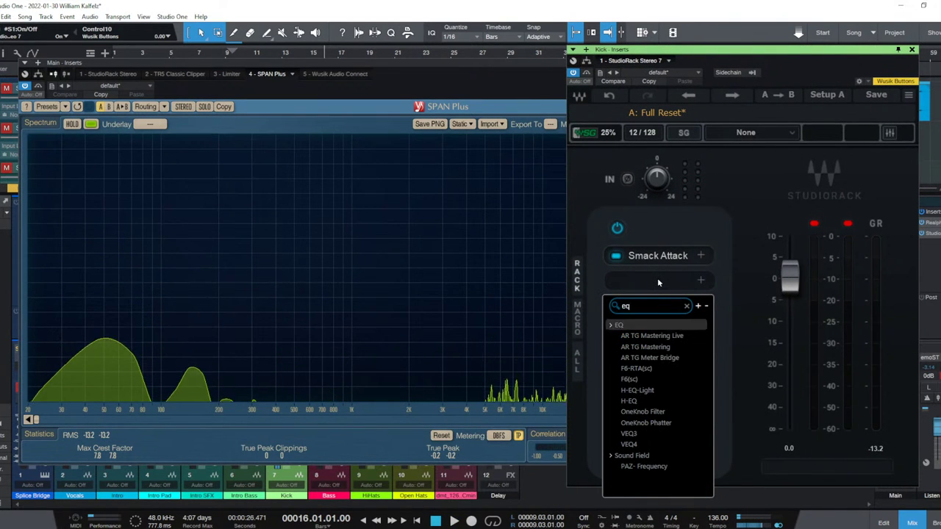
key(Down)
key(Down)
key(Down)
key(Down)
key(Down)
key(Down)
key(Down)
key(Down)
key(Down)
key(Down)
key(Down)
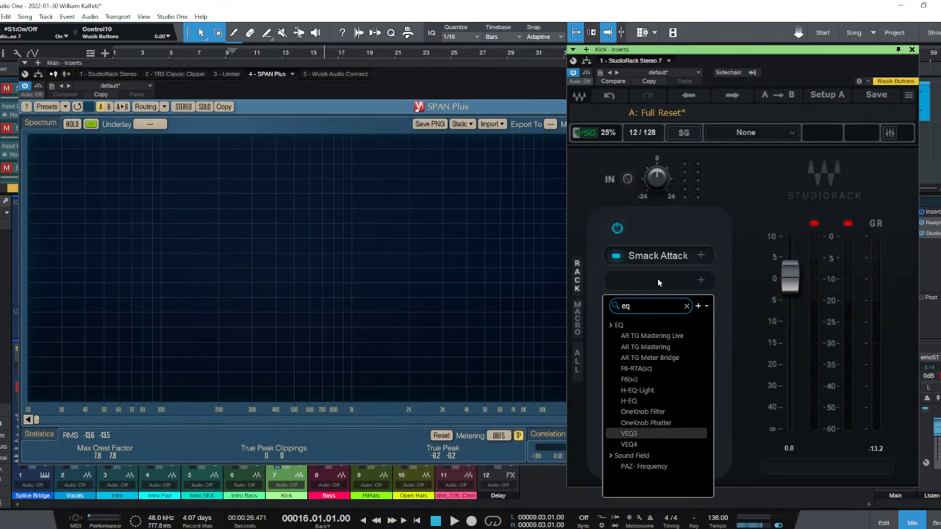
key(Return)
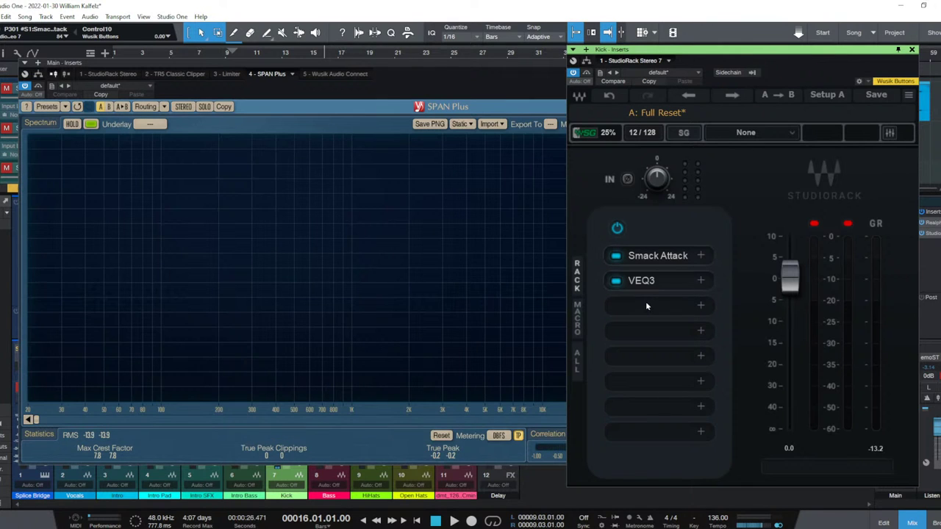
drag(647, 281, 652, 256)
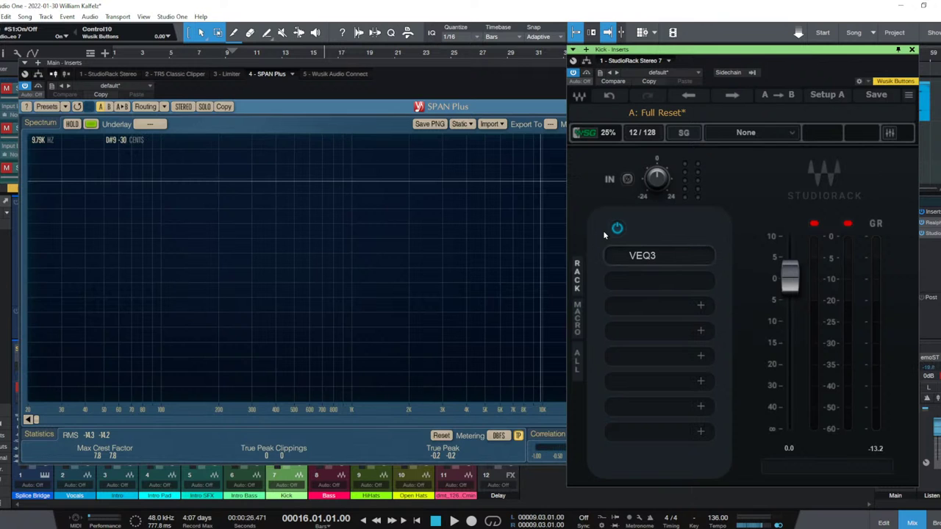
Set the Kick VEQ3's high-pass filter to 50 Hz and its low-frequency band to 100 Hz during playback.
drag(604, 231, 702, 167)
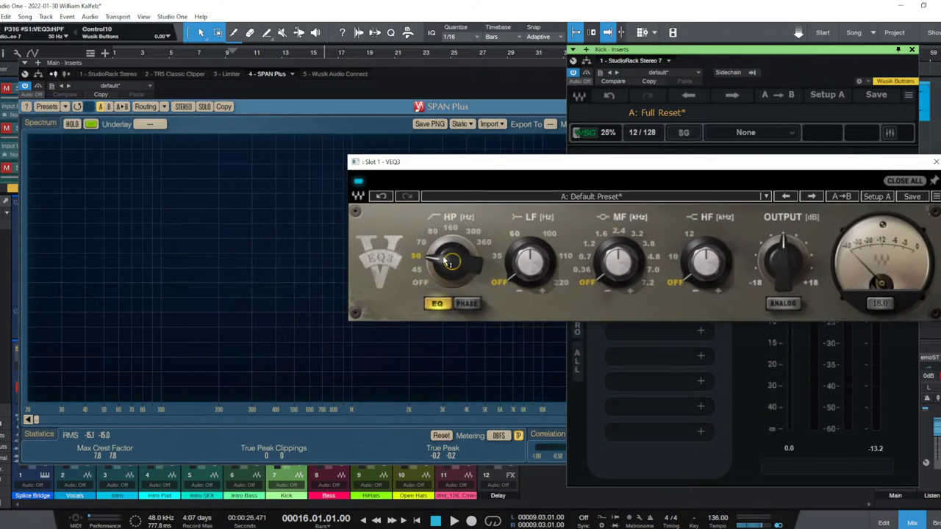
key(space)
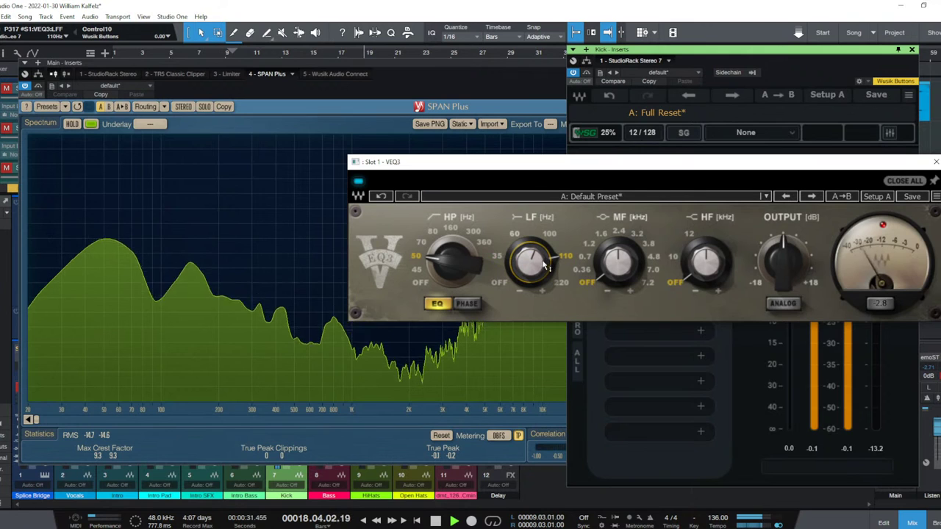
drag(548, 267, 535, 259)
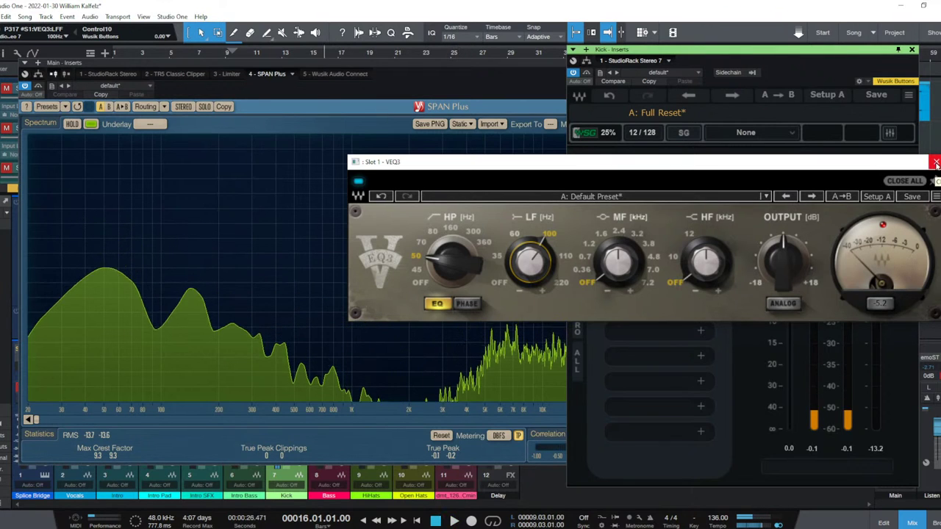
Boost the Kick VEQ3's high-frequency band by 6.9 dB at 12 kHz and close the VEQ3 and StudioRack windows.
mouse_move(711, 269)
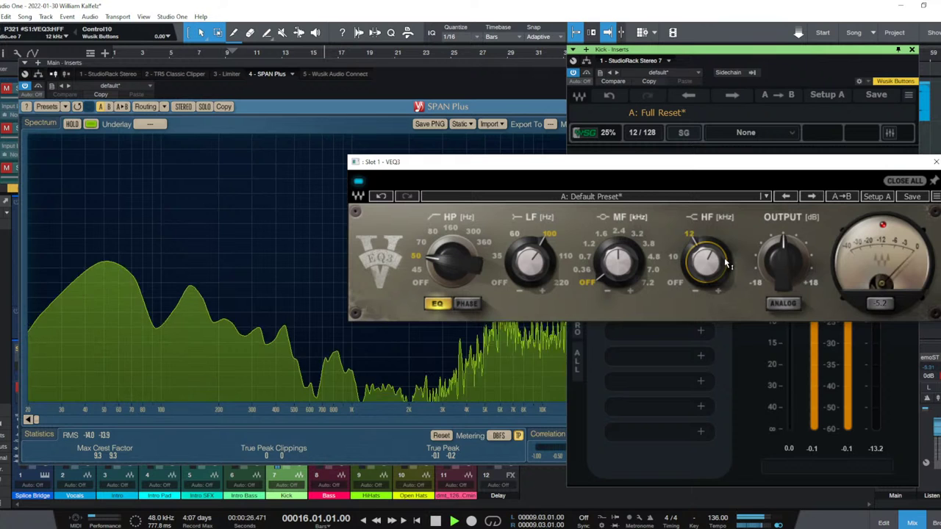
drag(856, 172, 823, 34)
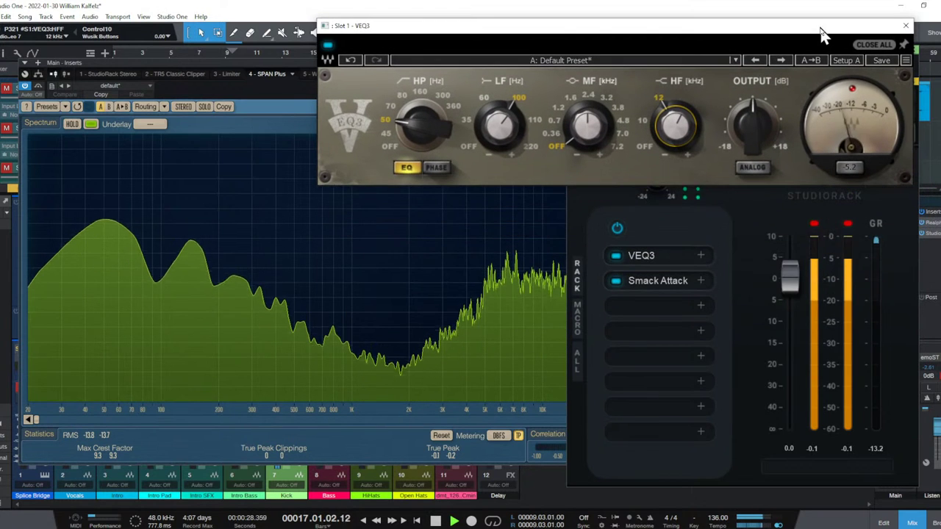
drag(665, 132, 691, 129)
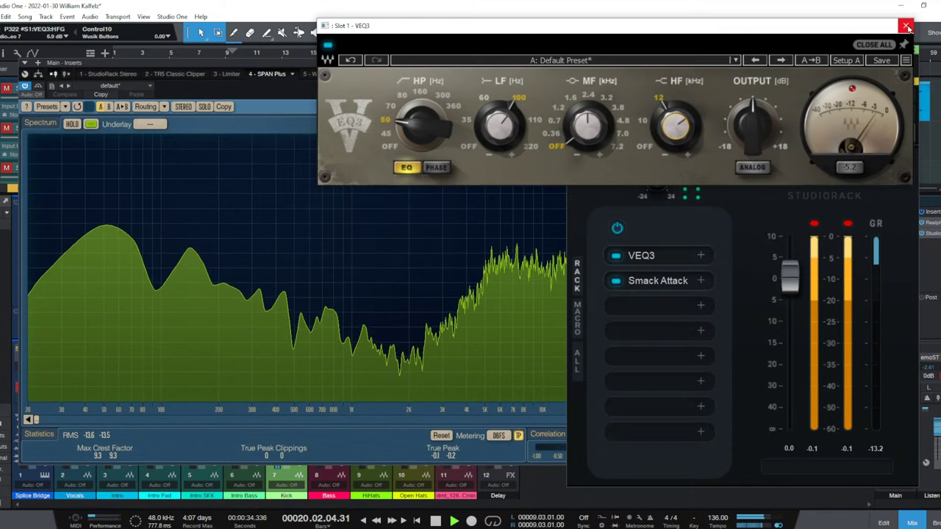
click(907, 27)
click(911, 51)
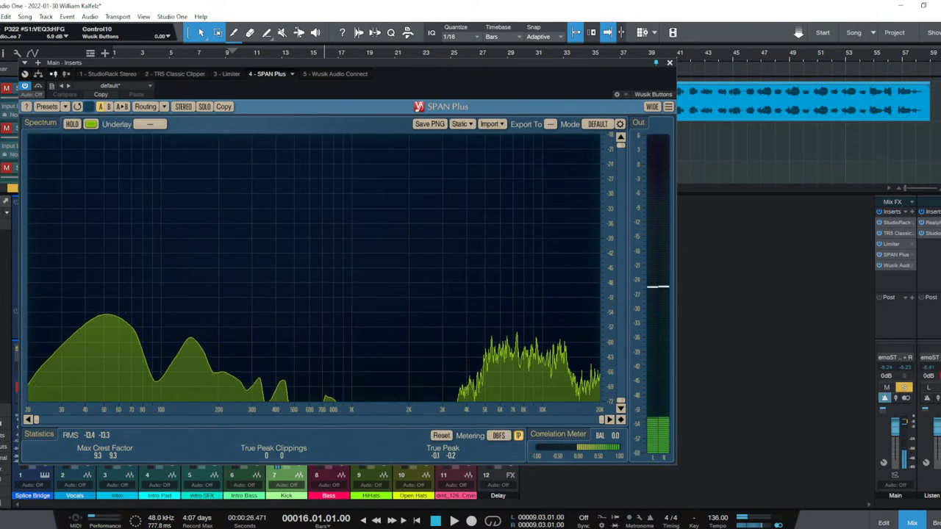
Check the SSLComp compression meter during playback, and close both the compressor and SPAN Plus windows.
drag(463, 10, 744, 46)
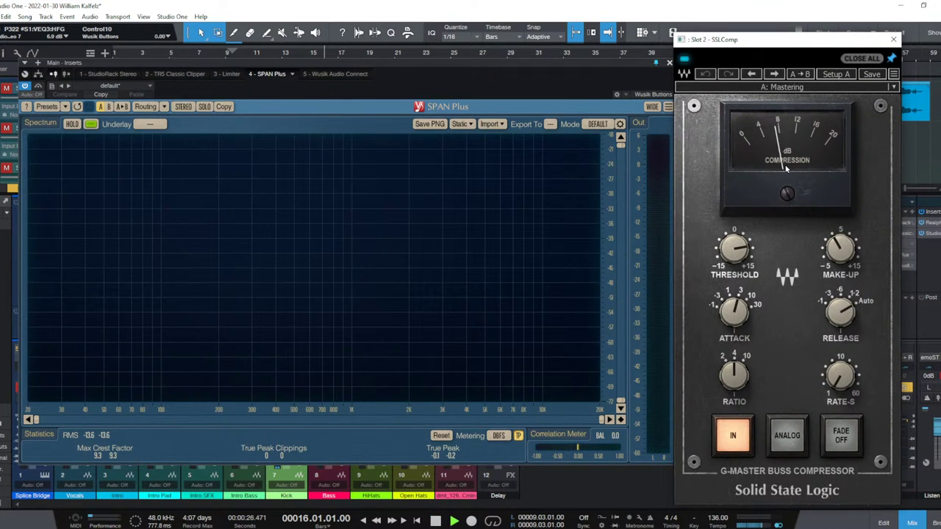
key(space)
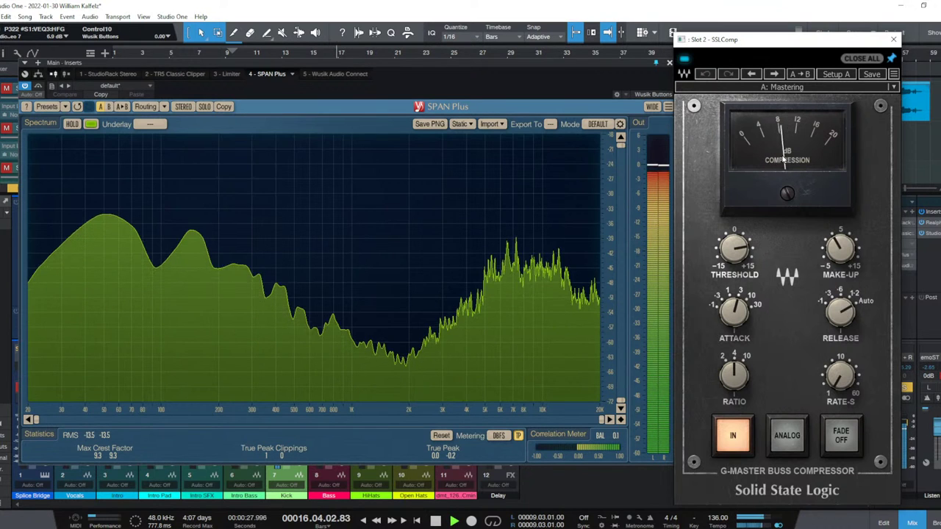
key(space)
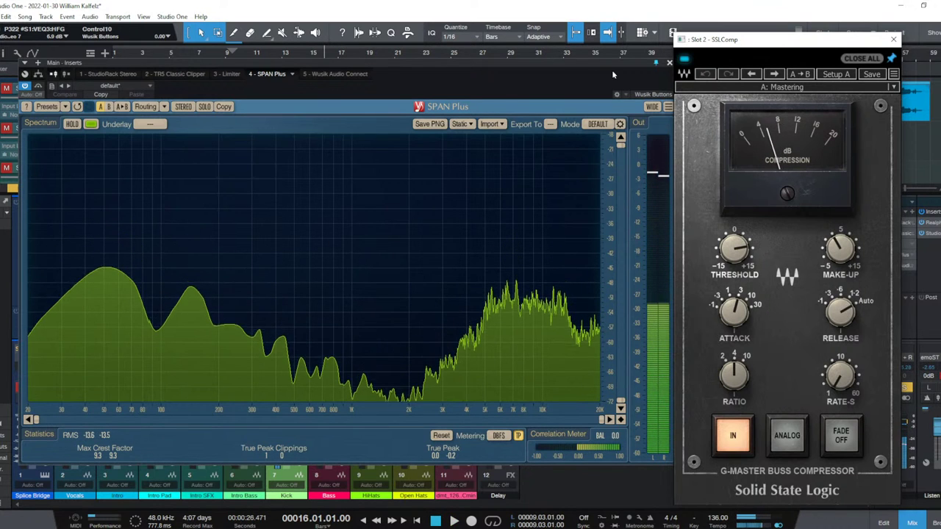
click(668, 62)
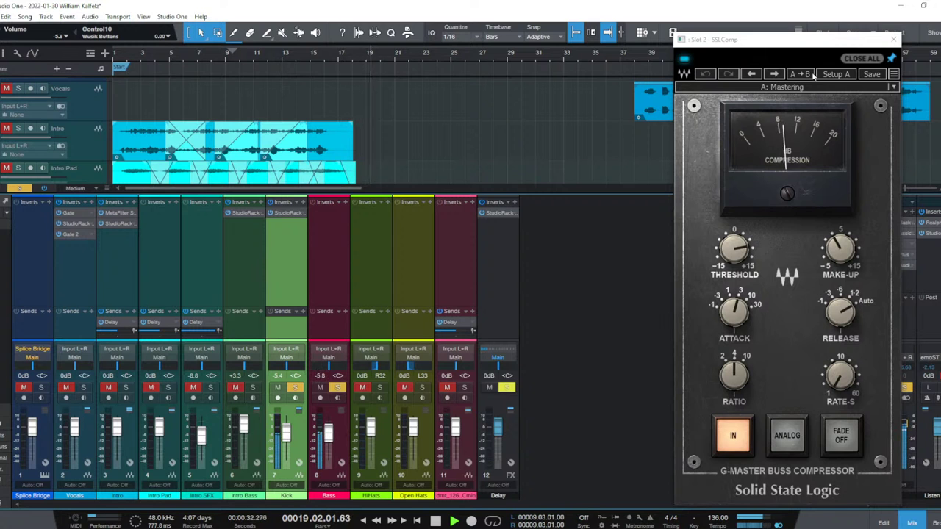
click(894, 39)
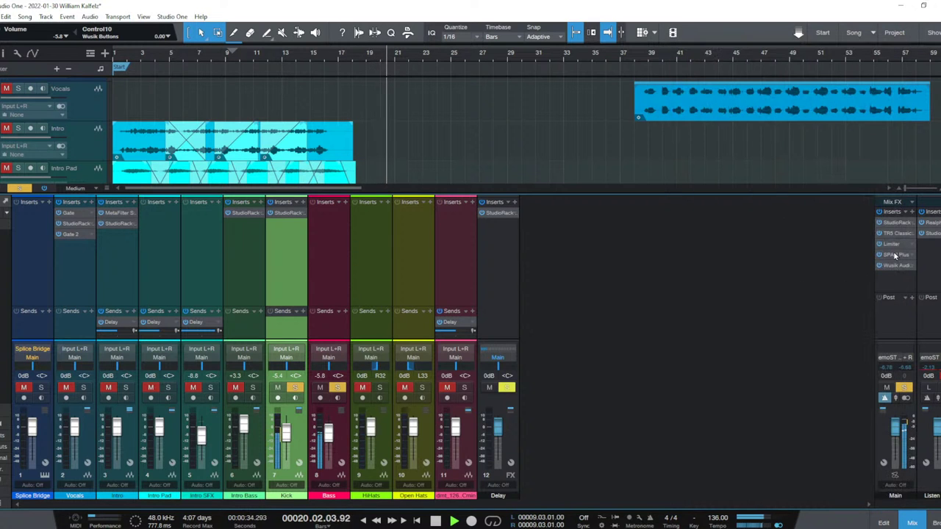
Reopen SPAN Plus beside the mixer, unsolo the Bass, and capture the Kick's spectrum as a static spectrum.
click(894, 257)
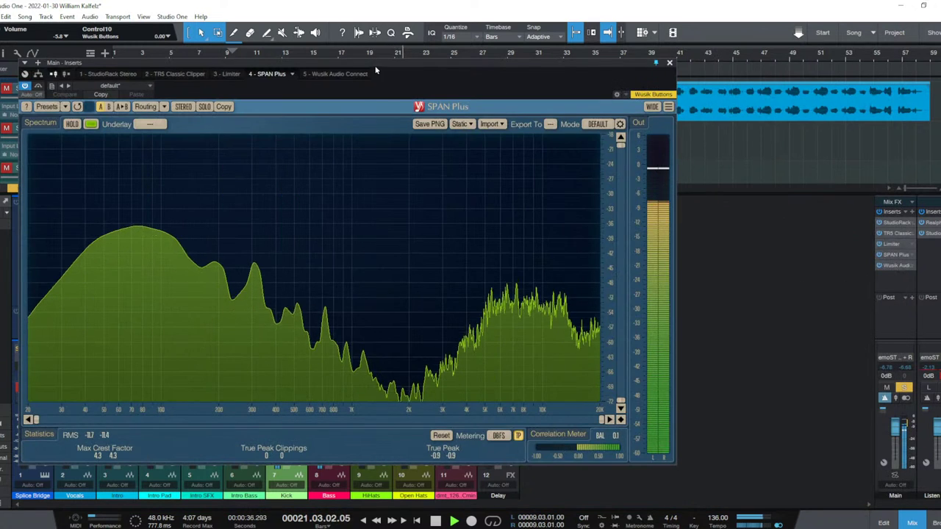
drag(342, 82, 718, 60)
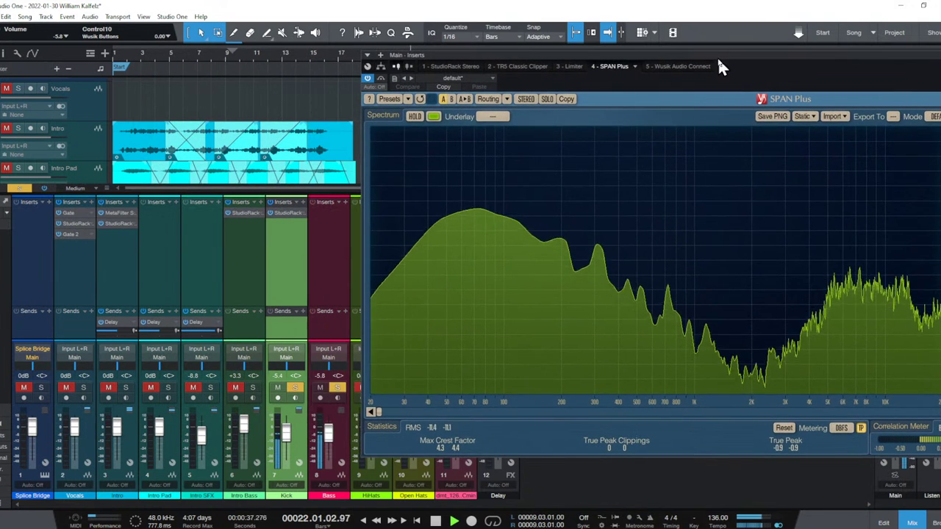
click(335, 389)
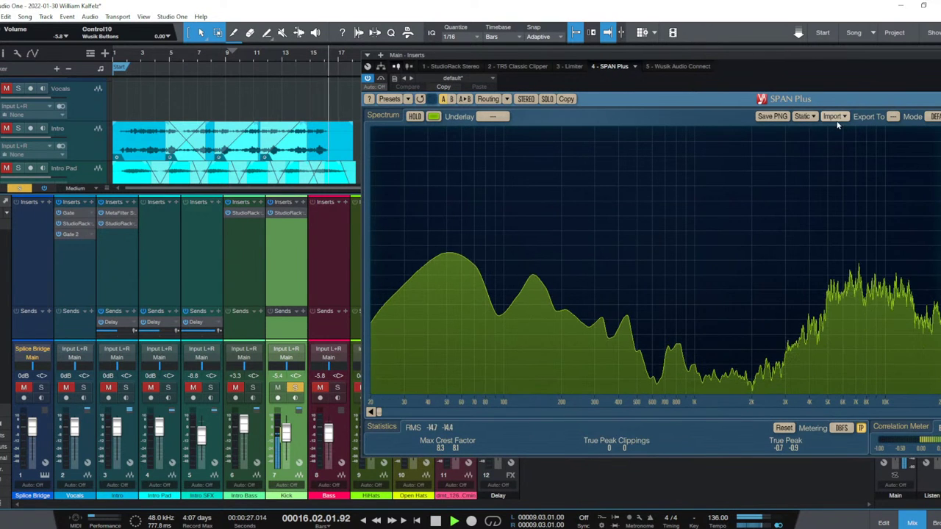
click(811, 117)
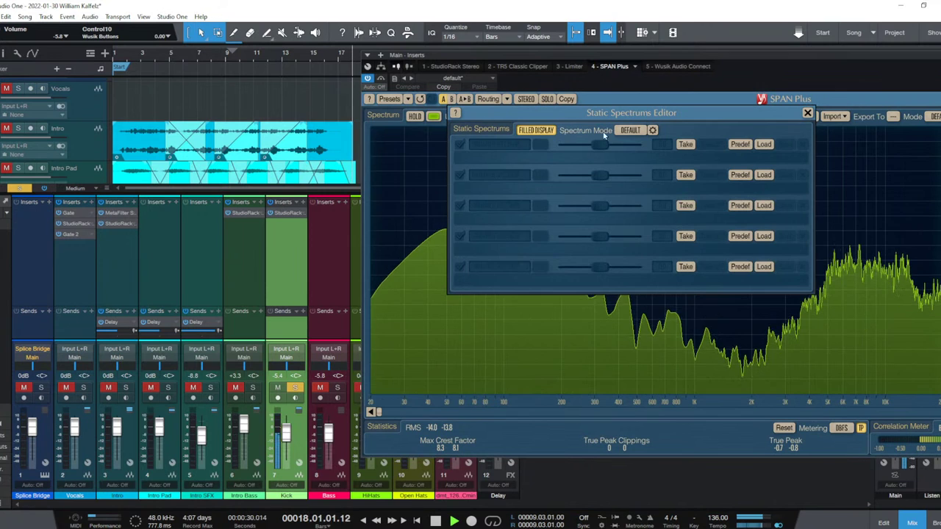
click(685, 144)
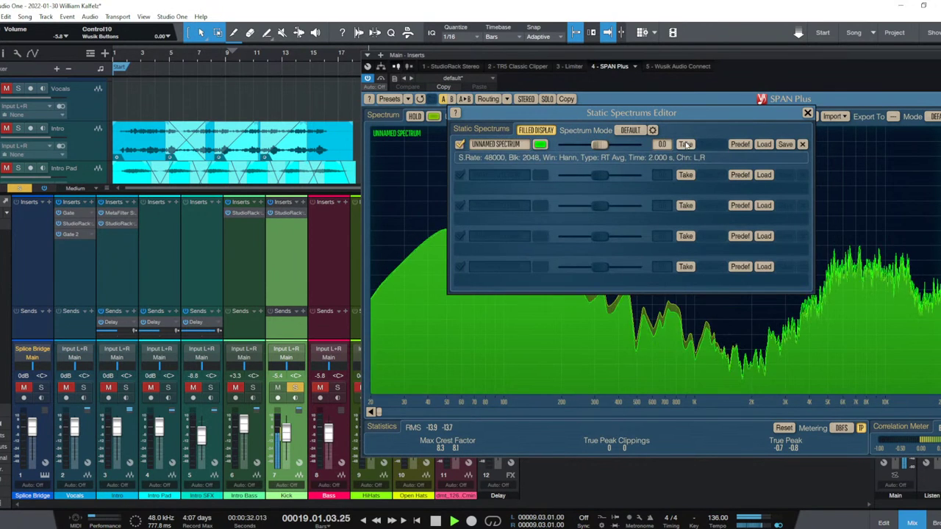
click(807, 113)
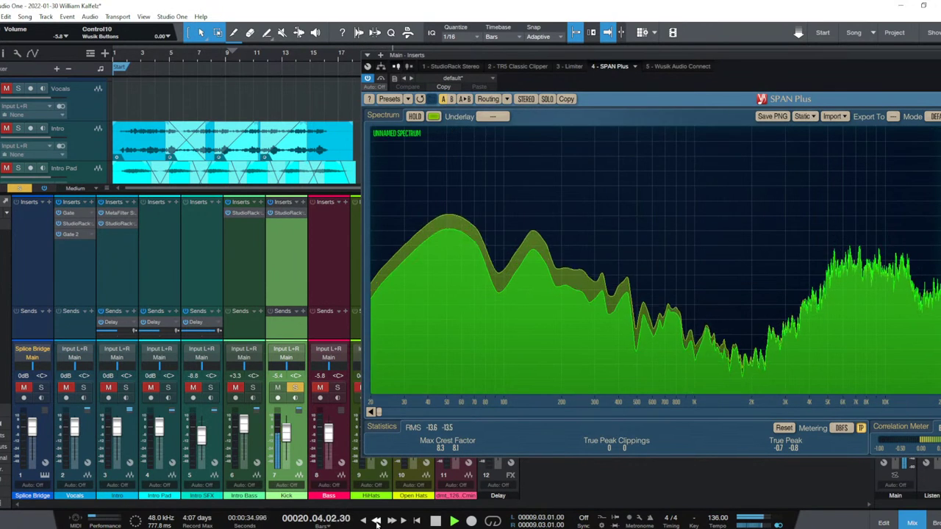
Solo the Bass against the Kick's captured spectrum and lower the Bass channel to -15.0 dB.
click(323, 284)
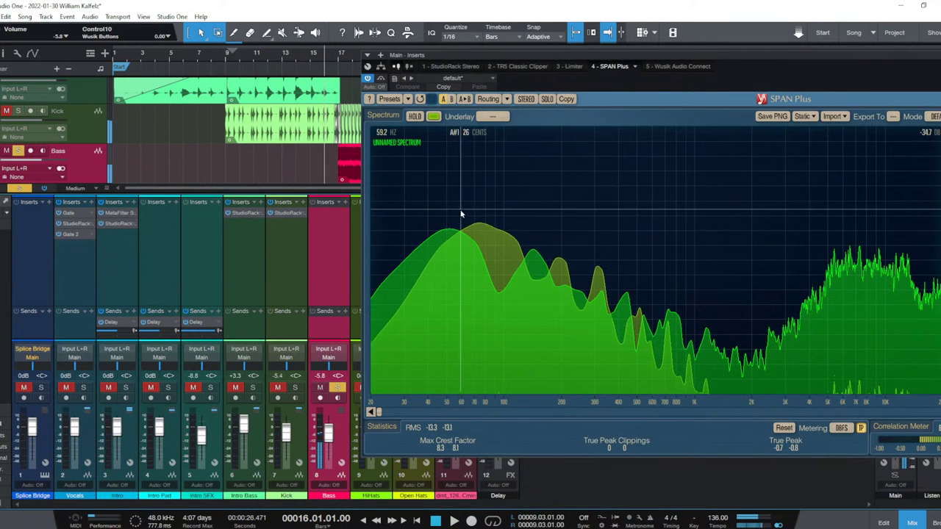
drag(330, 444, 329, 439)
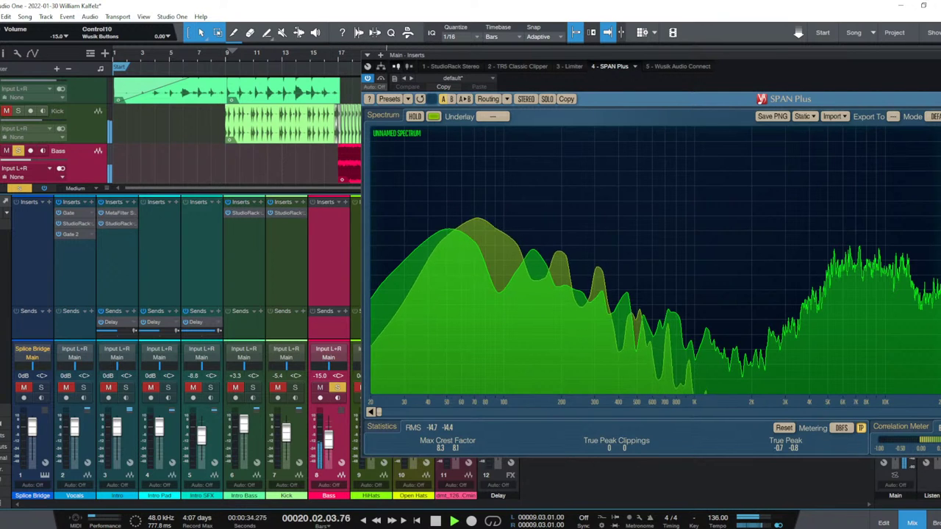
key(XF86AudioRaiseVolume)
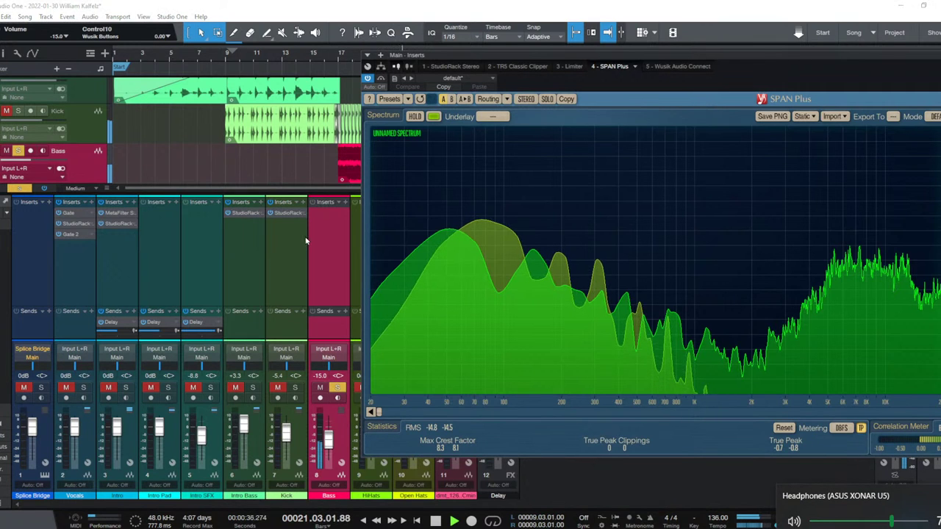
Compare the soloed Kick with its captured spectrum, release the solo to hear the full mix, and close SPAN Plus.
click(297, 244)
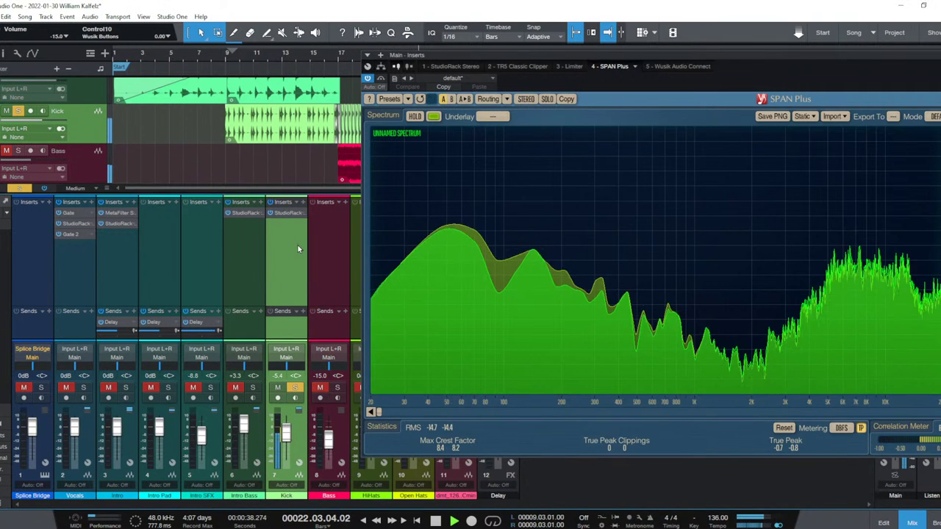
key(s)
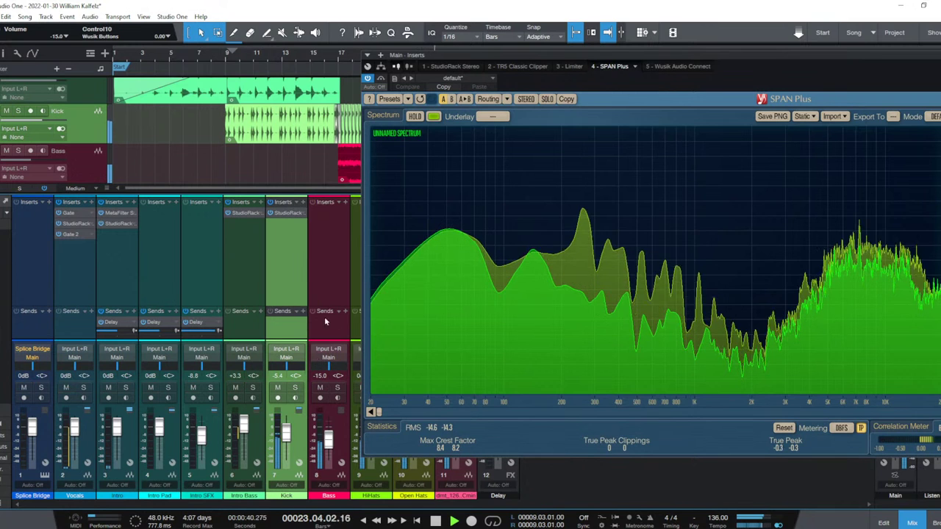
drag(915, 98, 793, 99)
click(903, 99)
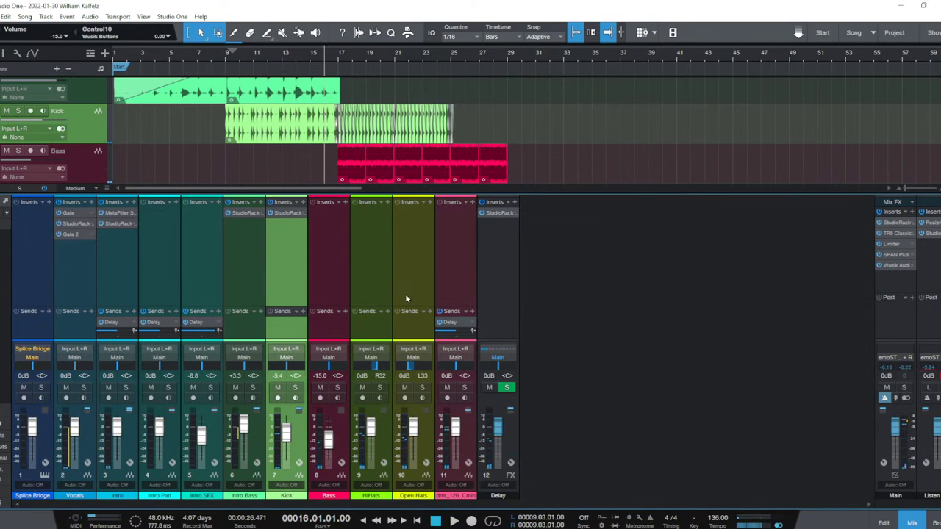
Play the soloed Kick and Bass from bar 17 and insert a Compressor on the Bass channel.
click(339, 60)
click(295, 387)
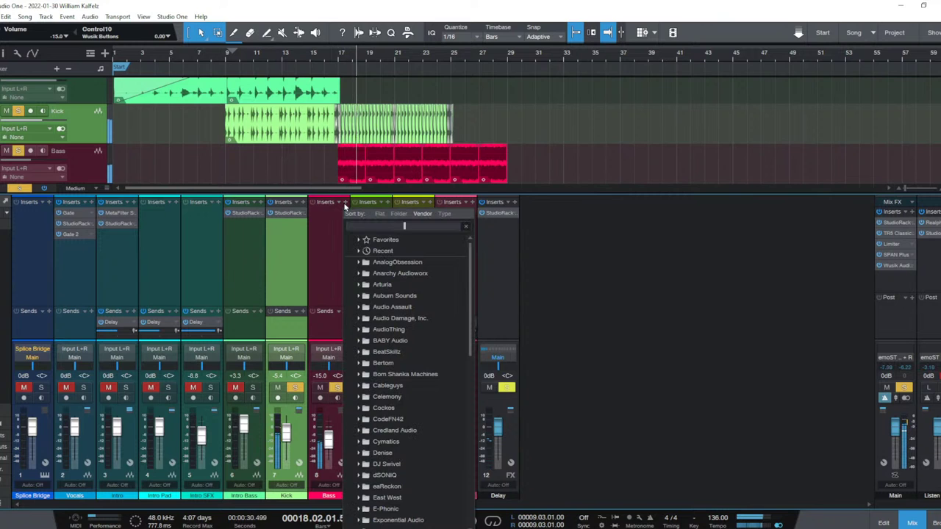
key(Return)
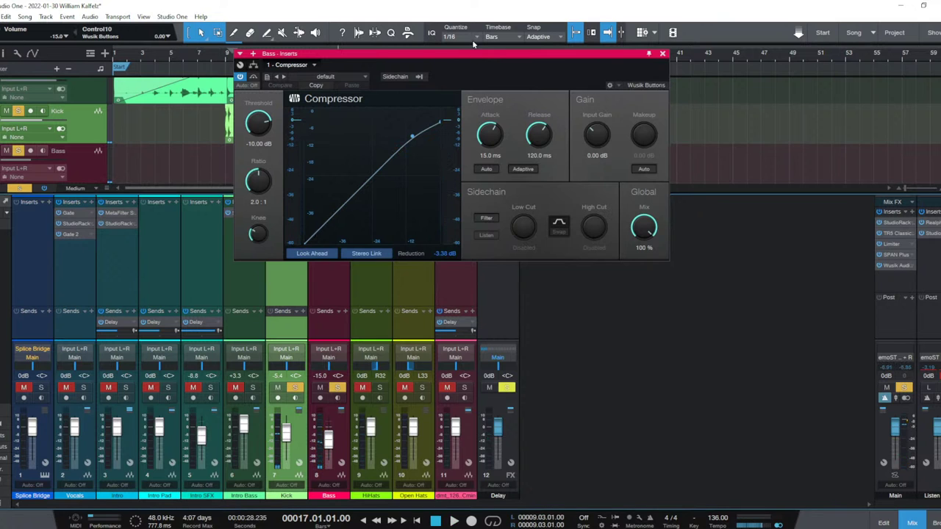
Move the Compressor window clear of the channel sends and add a sidechain send from the Kick to the Bass Compressor.
drag(454, 56, 694, 181)
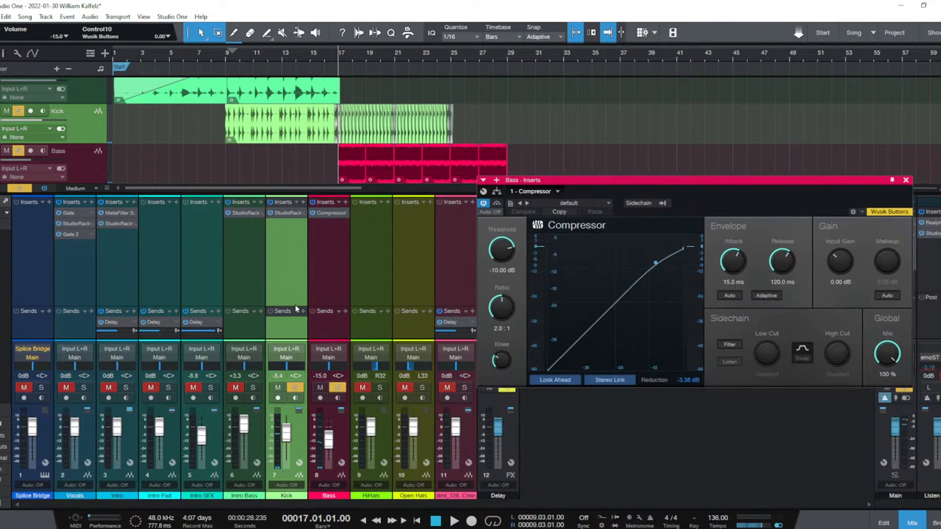
click(302, 312)
click(323, 345)
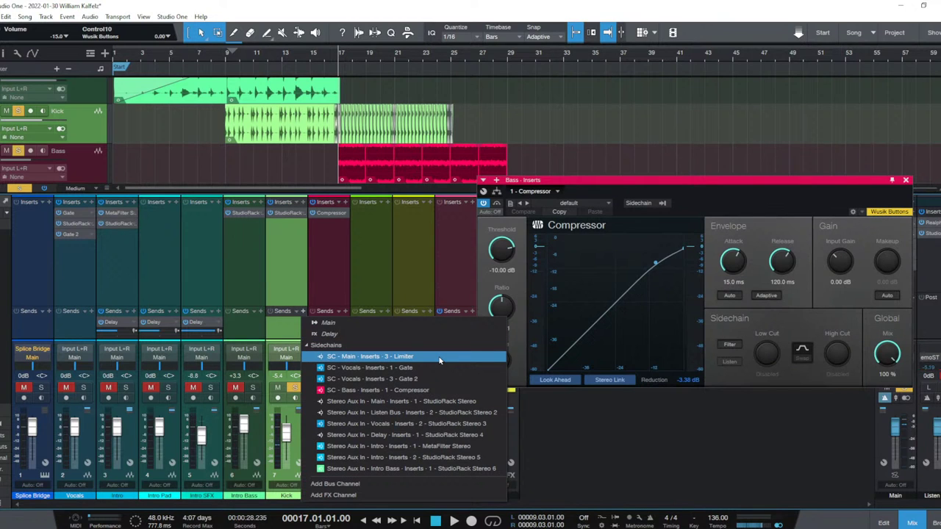
click(438, 390)
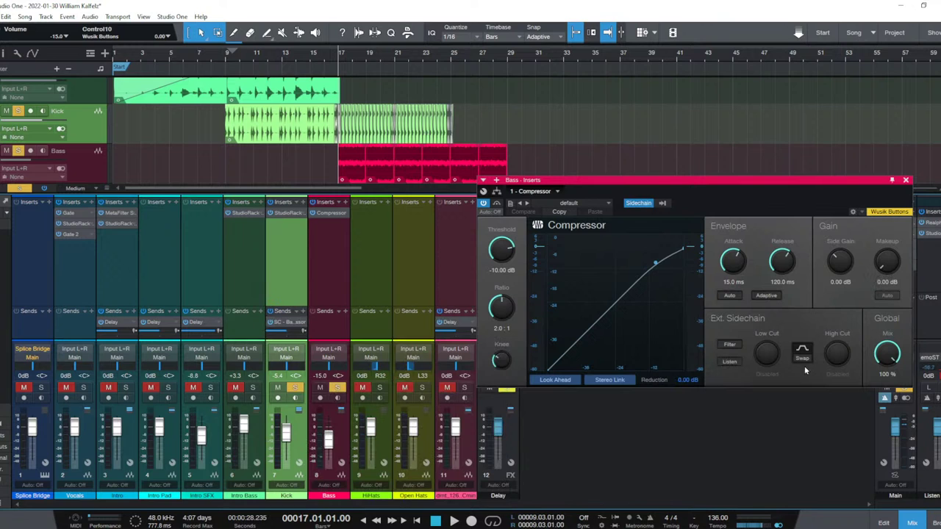
Set the Bass Compressor's side gain to 24 dB and enable its external sidechain filter with a 176 Hz high cut during playback.
drag(839, 266, 871, 42)
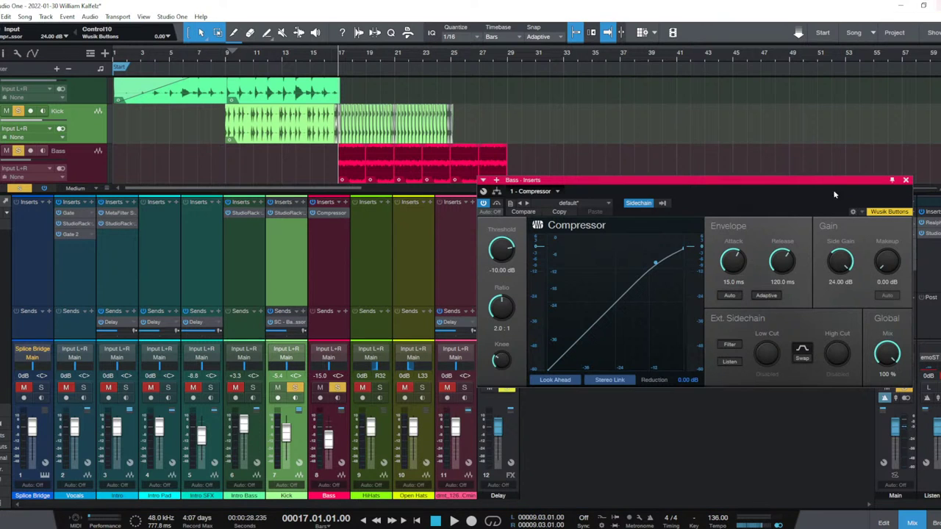
key(space)
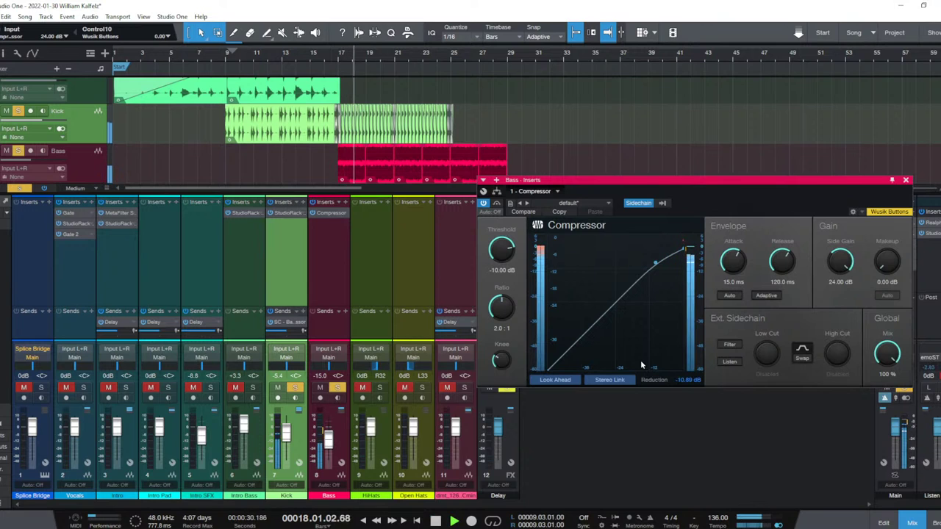
click(733, 346)
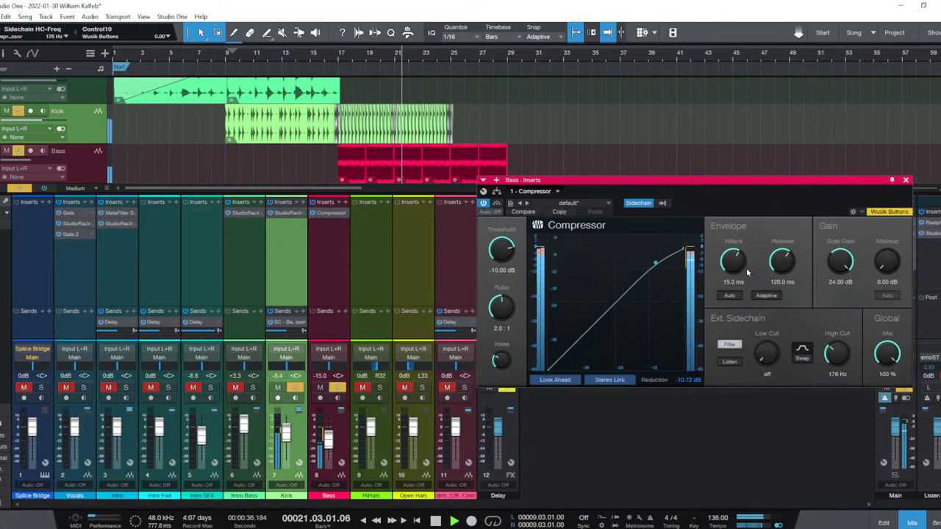
Set the Bass Compressor to 0.10 ms attack and 14.8 ms release, then raise the Bass channel to -12.5 dB and close the Compressor.
drag(741, 267, 732, 293)
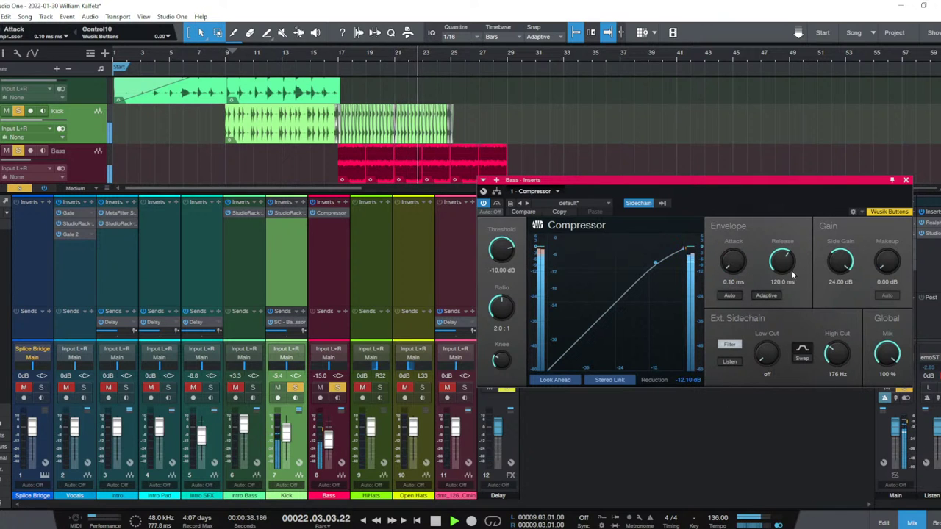
drag(785, 257, 788, 295)
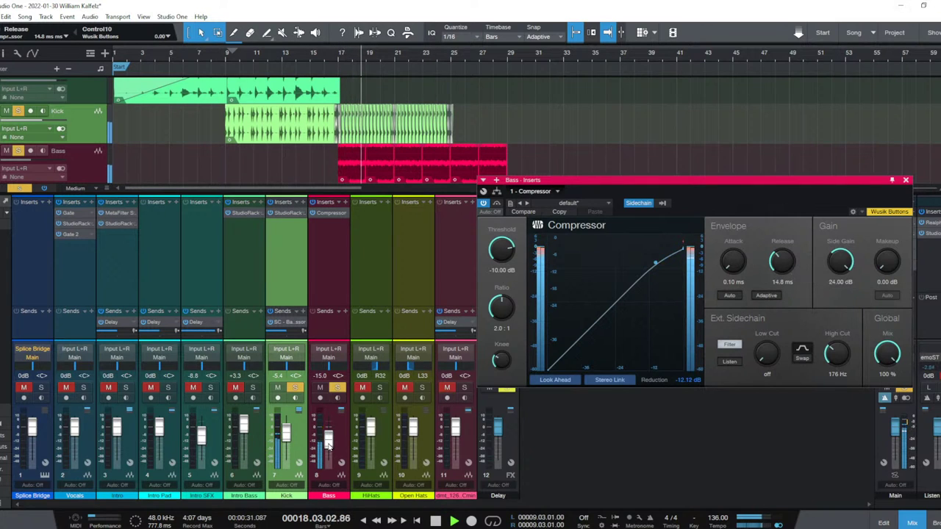
drag(328, 442, 328, 440)
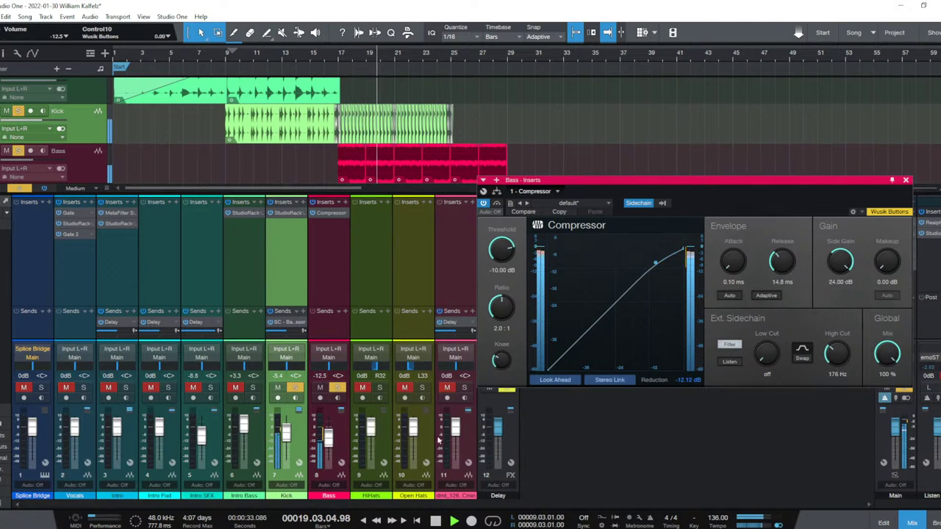
click(906, 180)
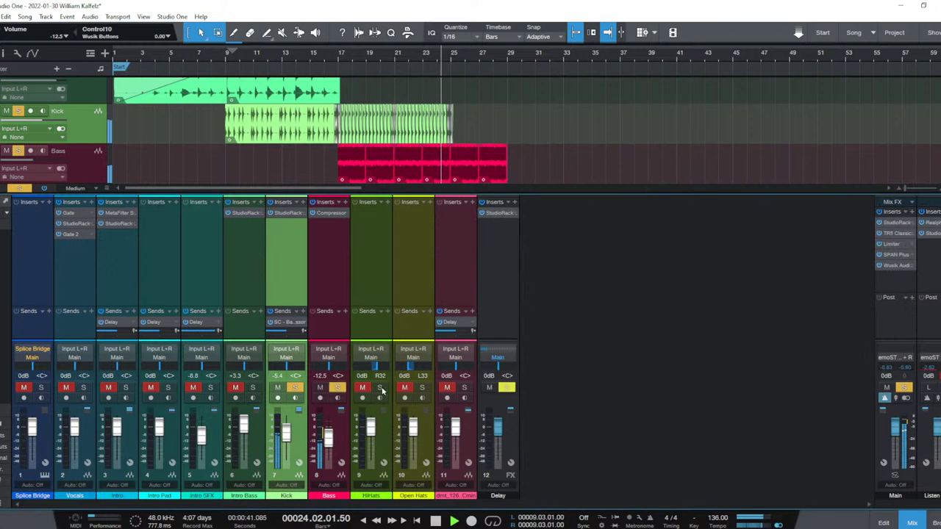
Solo only the HiHats and play them from bar 17 to examine their frequency content in SPAN Plus on the Main bus.
key(F3)
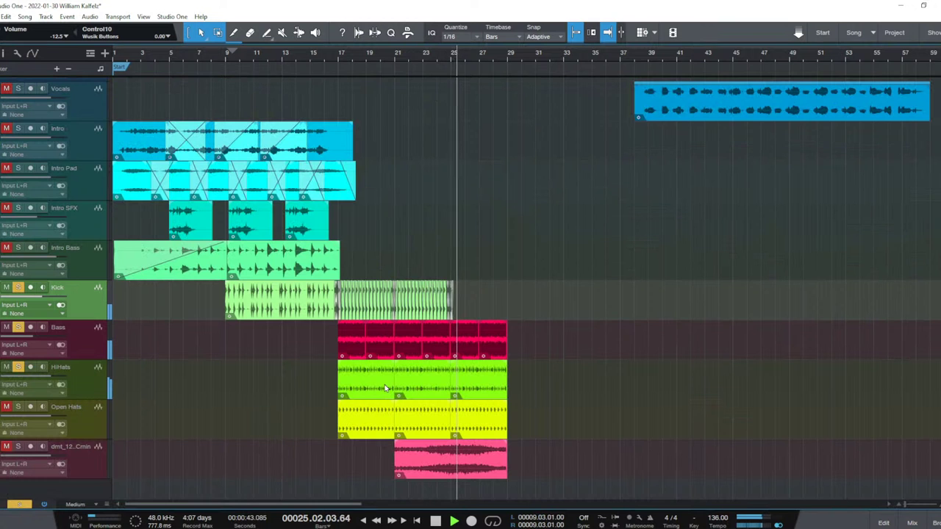
key(F3)
key(space)
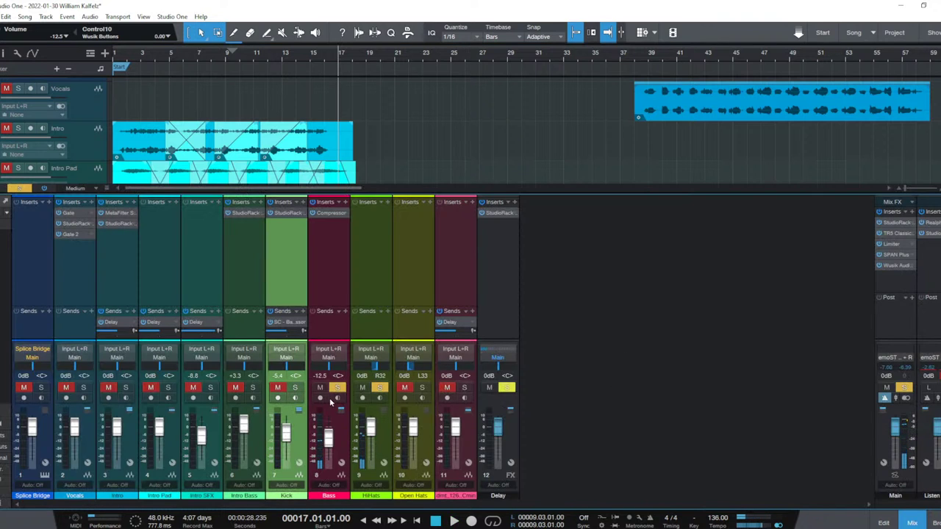
key(F3)
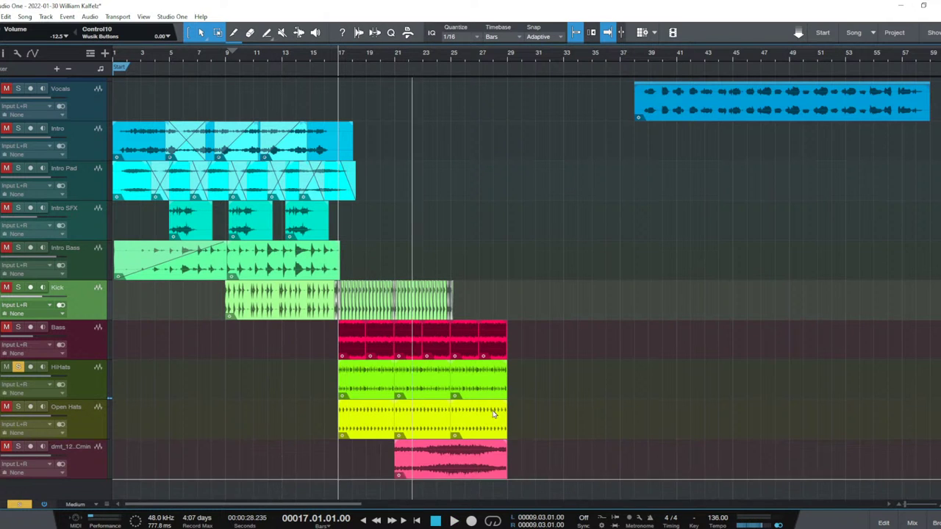
key(F3)
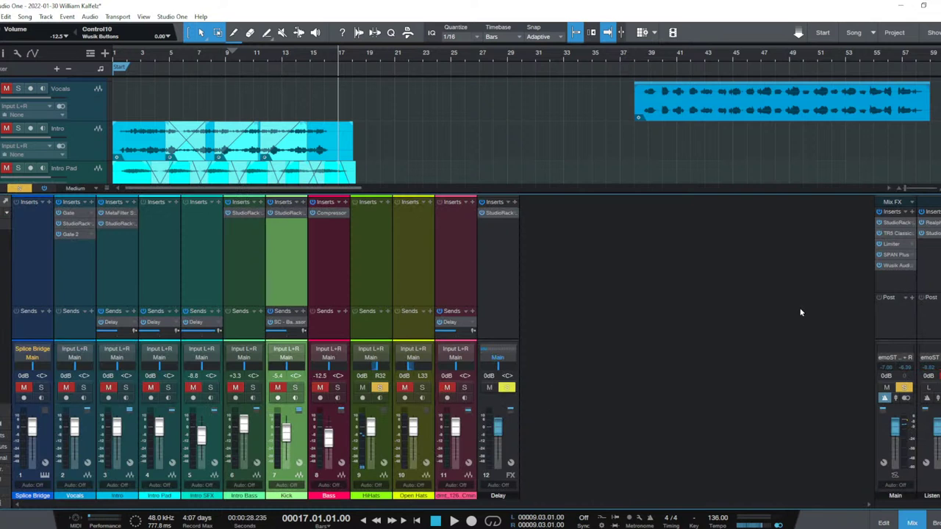
click(900, 255)
key(space)
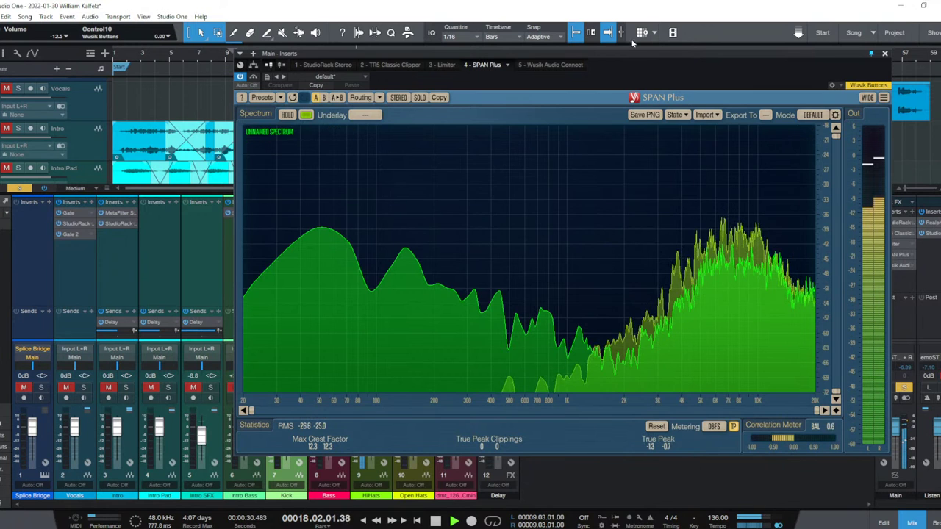
drag(647, 51, 765, 10)
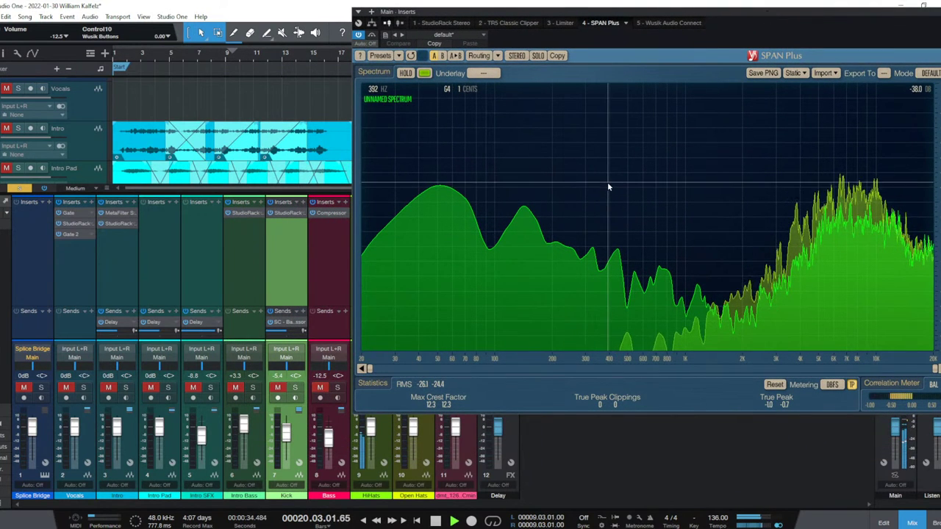
key(space)
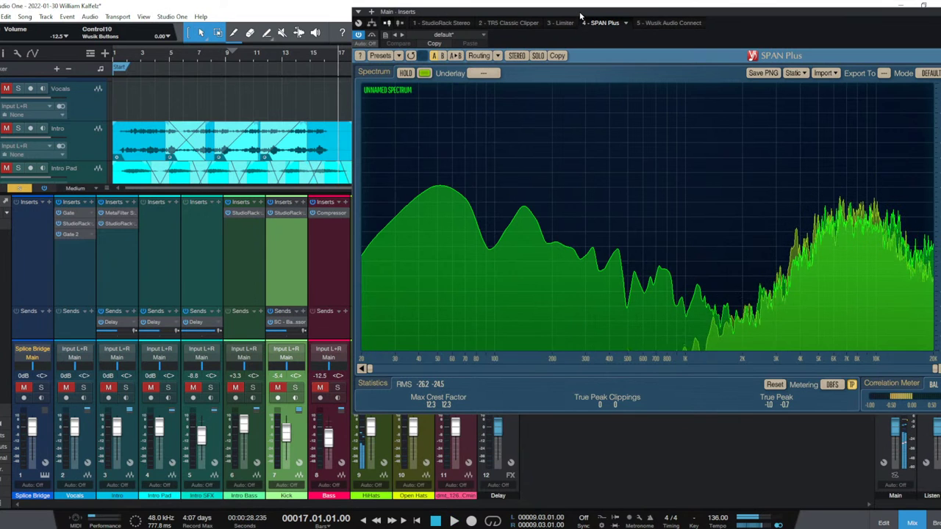
Play the Open Hats soloed from bar 17 to compare their spectrum in SPAN Plus, then release the solo and close the analyzer.
drag(584, 20, 51, 70)
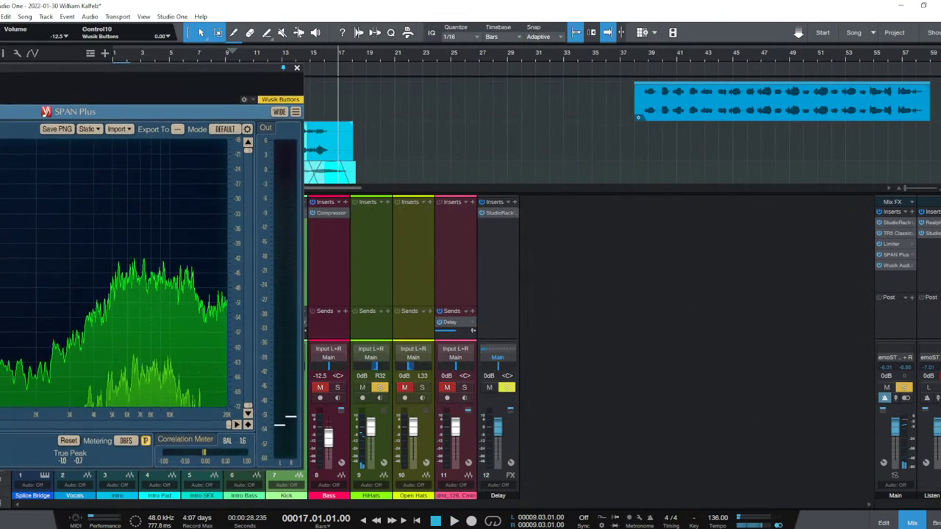
click(409, 284)
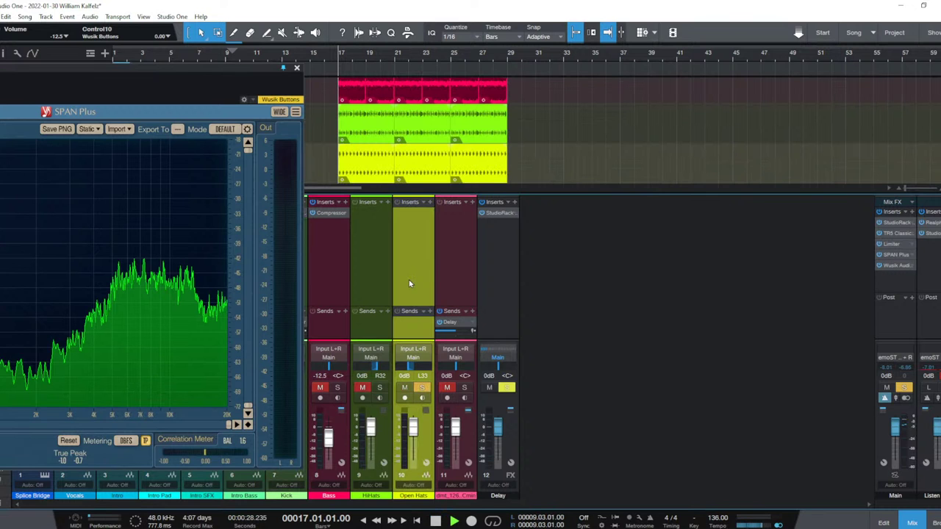
key(space)
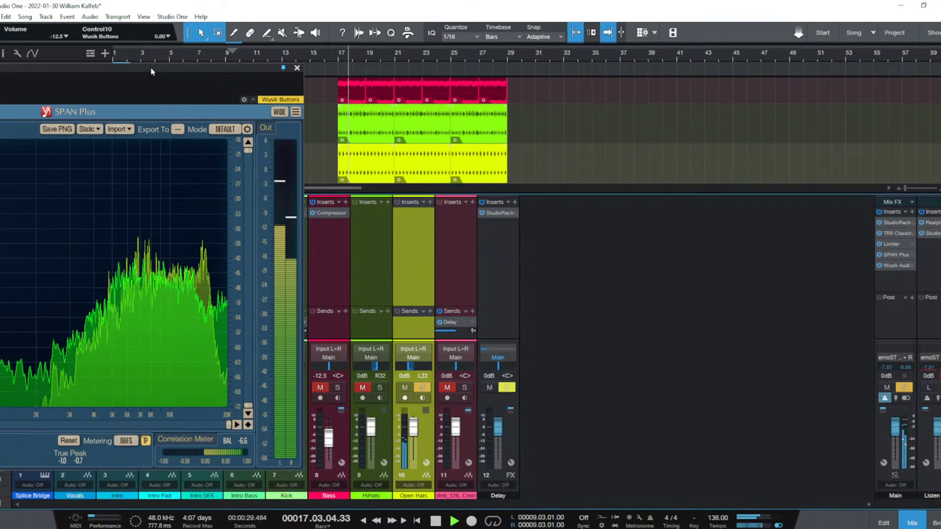
click(422, 387)
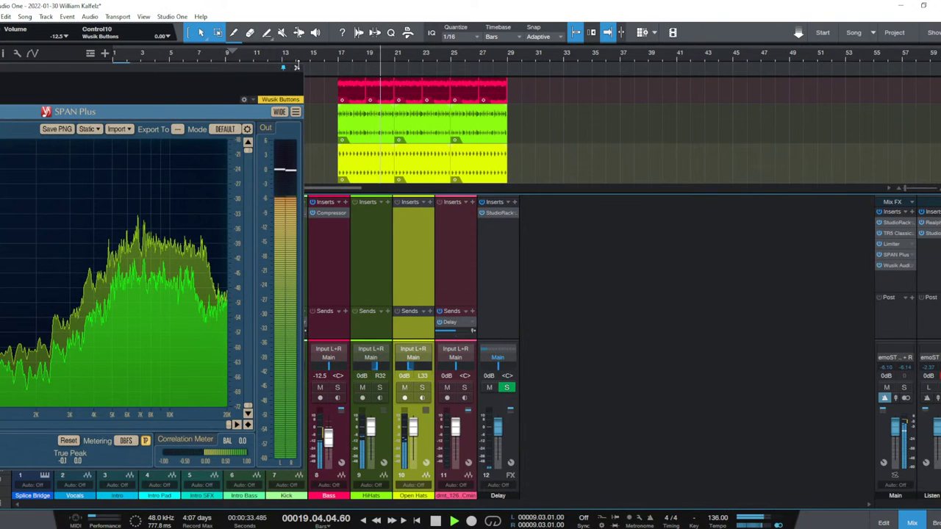
click(296, 68)
Add a fade-in across nearly the whole pink dmt clip that starts at bar 21.
key(F3)
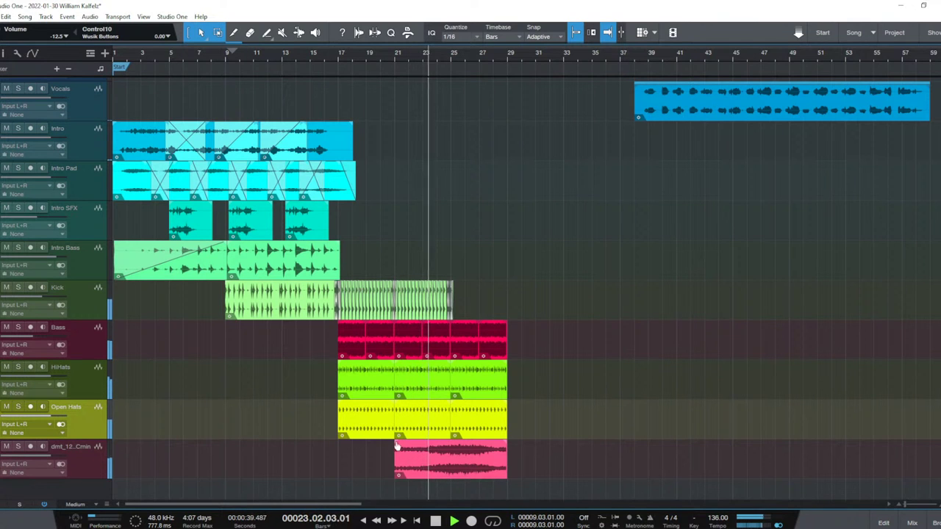
drag(397, 449, 498, 444)
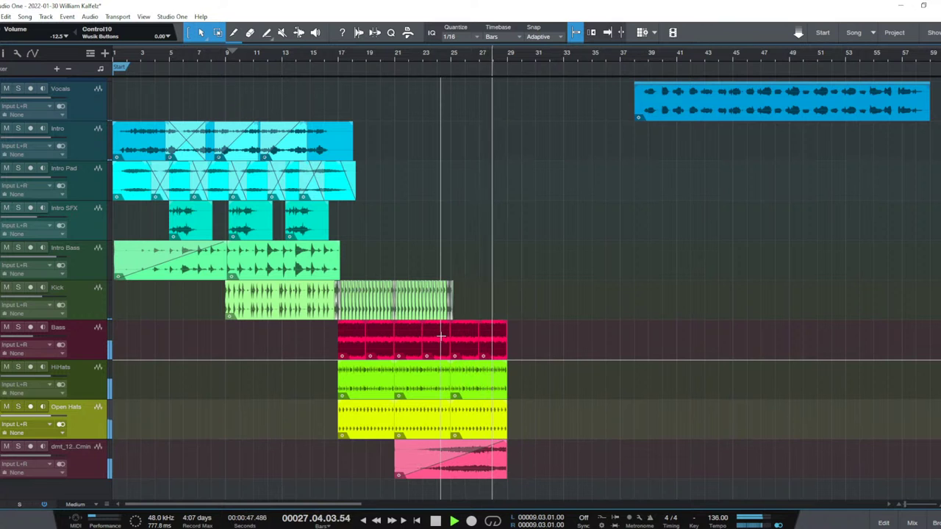
key(space)
Try to shift the Kick clips after bar 17 about one bar later, and undo the move.
key(e)
key(e)
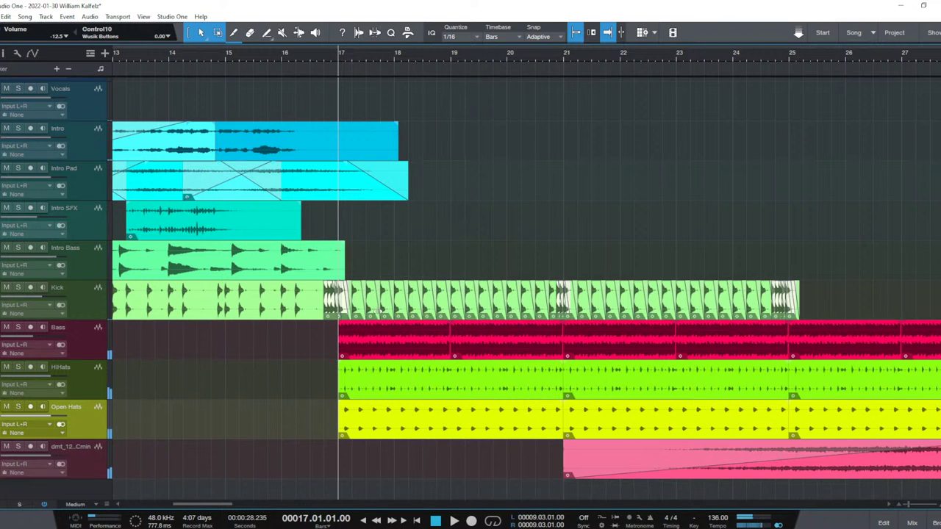
drag(810, 301, 343, 303)
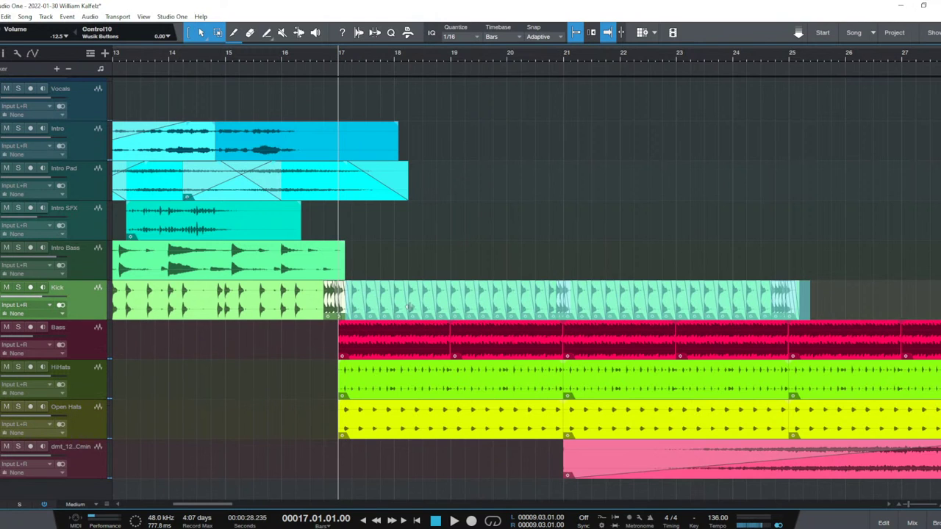
drag(401, 307, 441, 310)
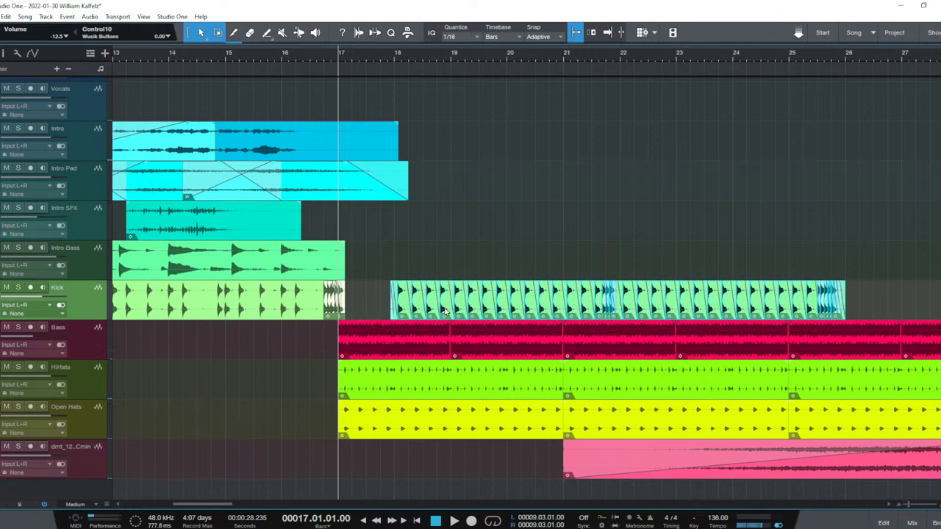
key(e)
key(e)
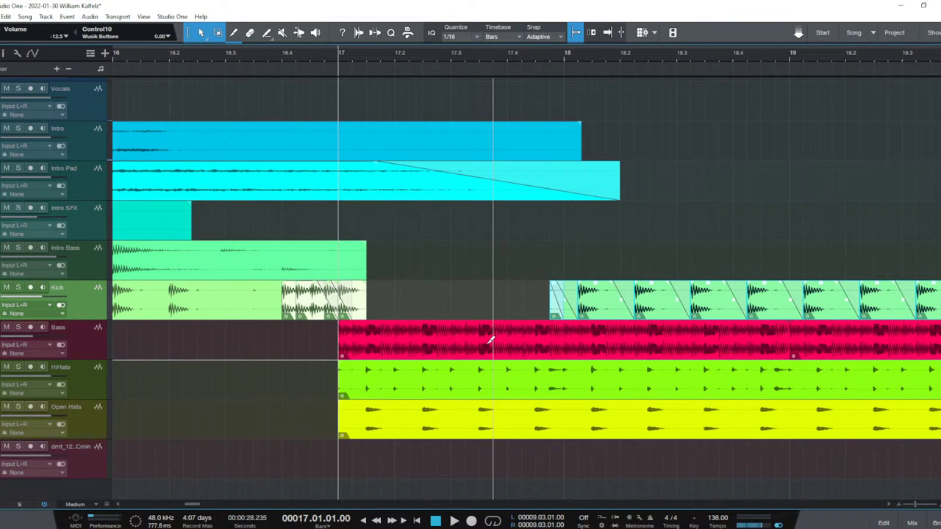
key(ctrl+z)
Merge all the overlapping Kick clips from bar 17 onward into one continuous audio event.
click(412, 241)
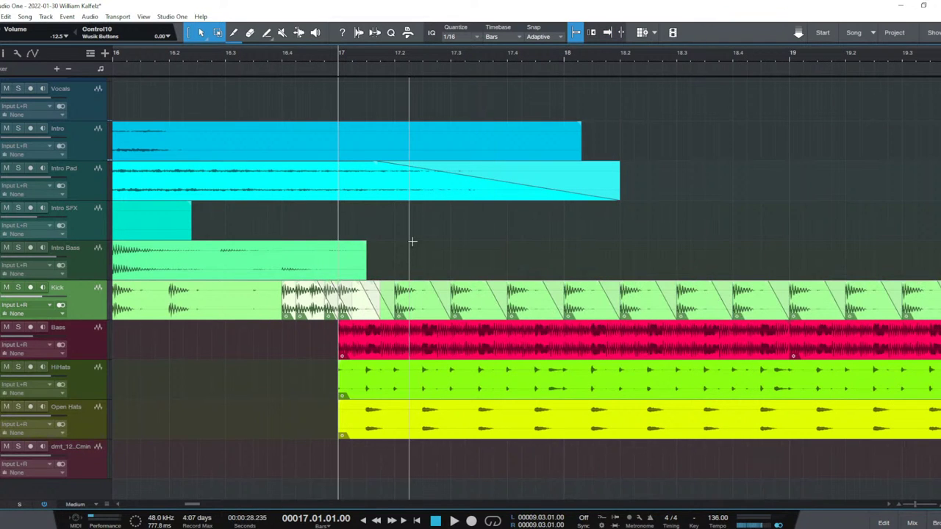
scroll(414, 253, down, 5)
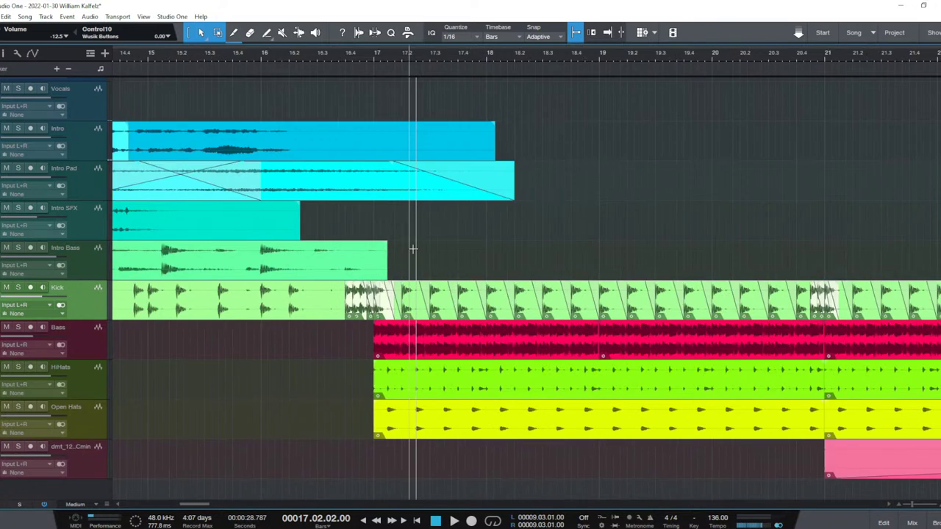
drag(408, 241, 891, 294)
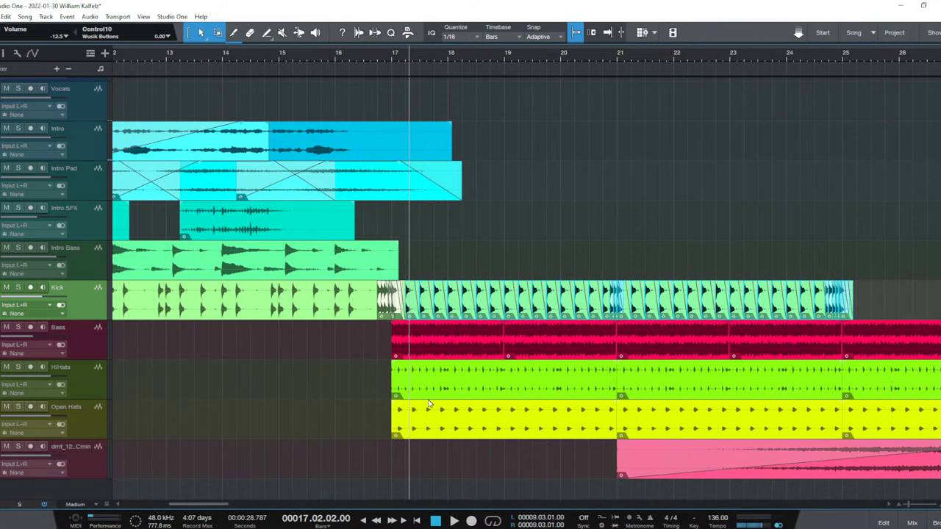
scroll(441, 390, up, 5)
scroll(471, 421, up, 3)
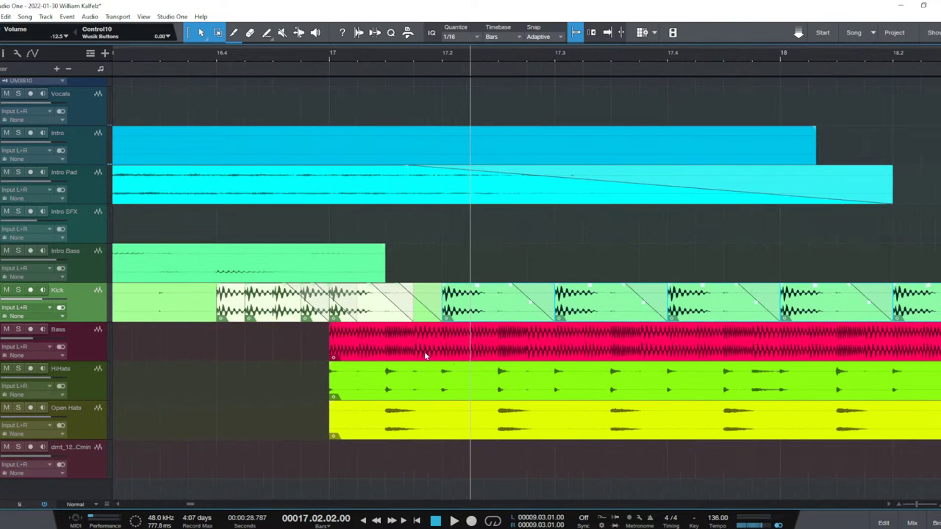
click(438, 314)
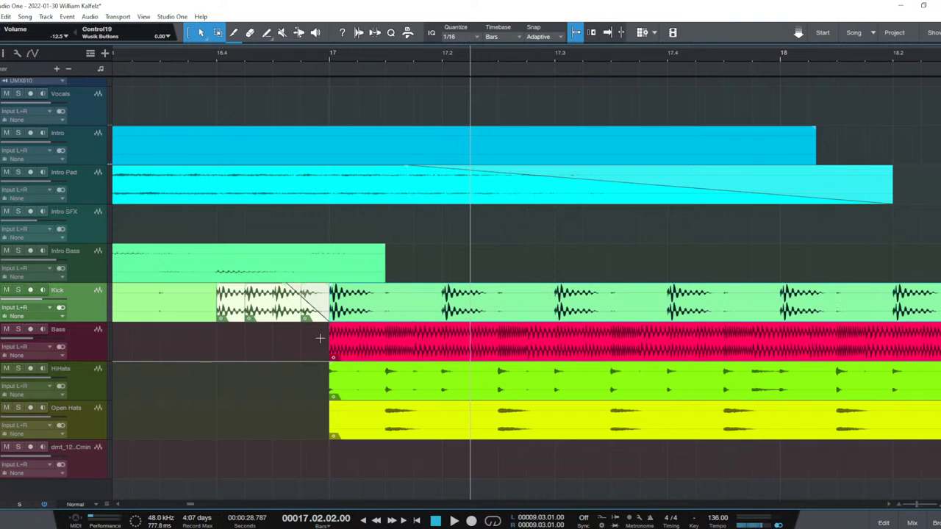
drag(433, 326, 516, 314)
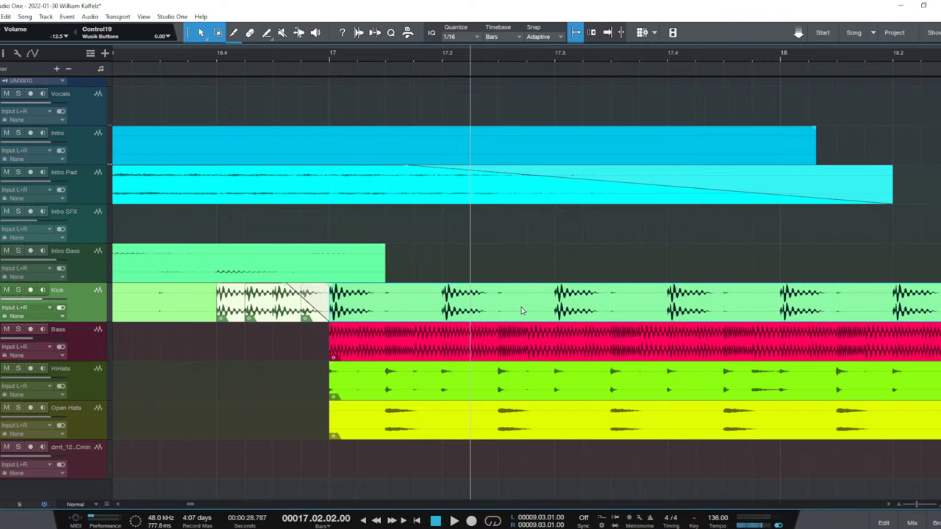
Trim the end of the merged Kick event back to bar 25.
key(w)
key(w)
key(w)
key(w)
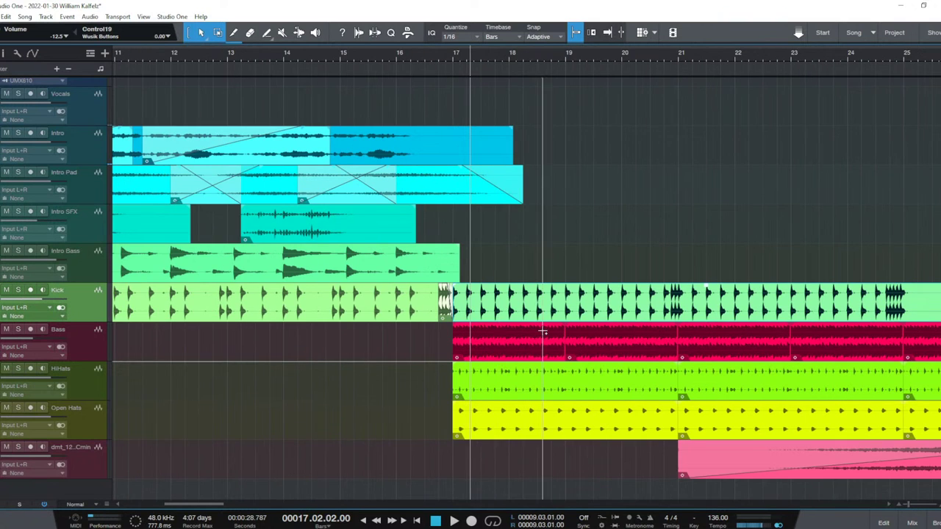
key(e)
key(e)
key(e)
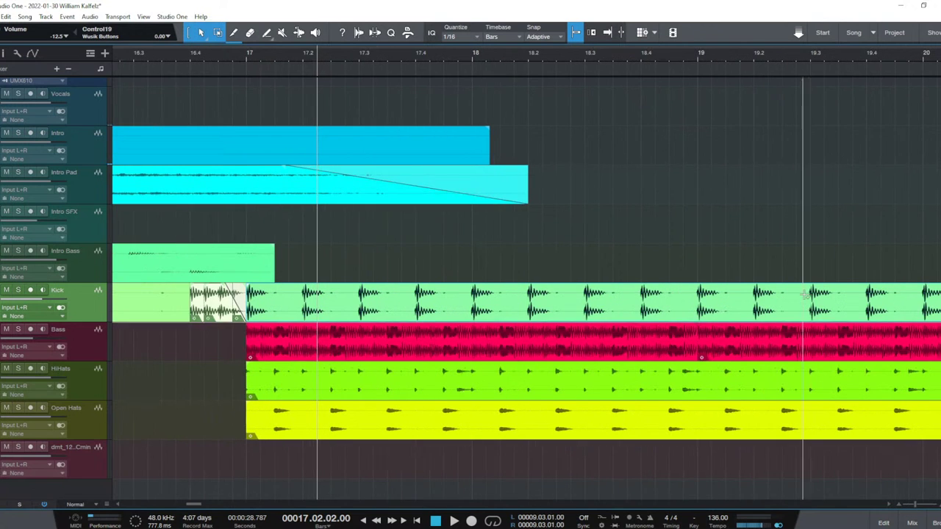
scroll(796, 300, right, 10)
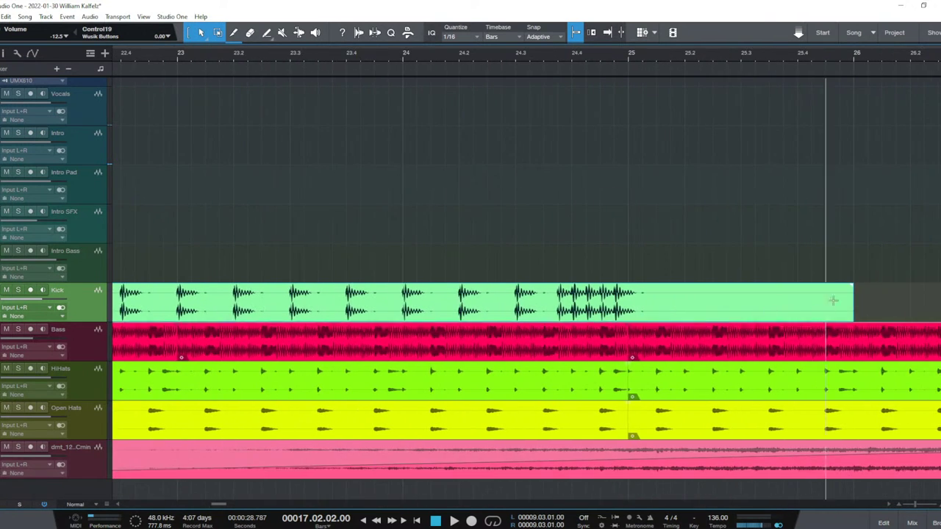
drag(854, 300, 632, 292)
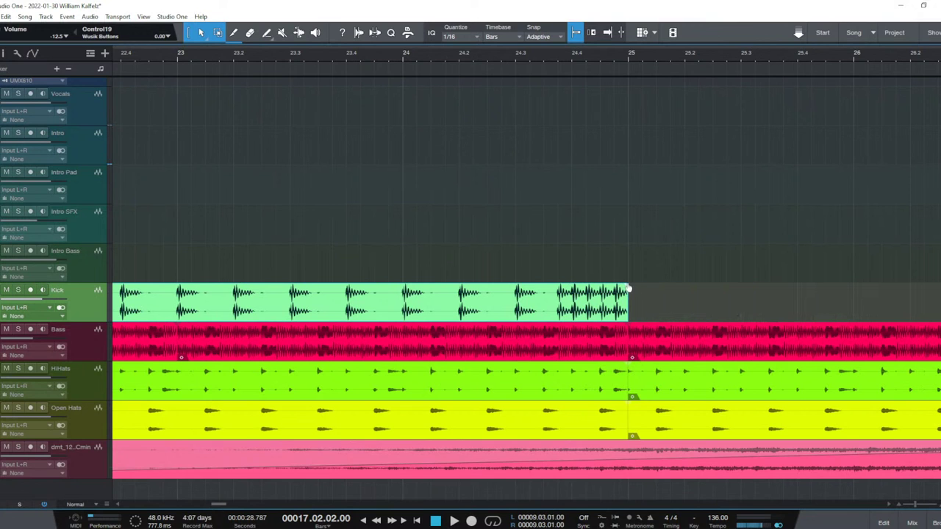
scroll(544, 253, down, 2)
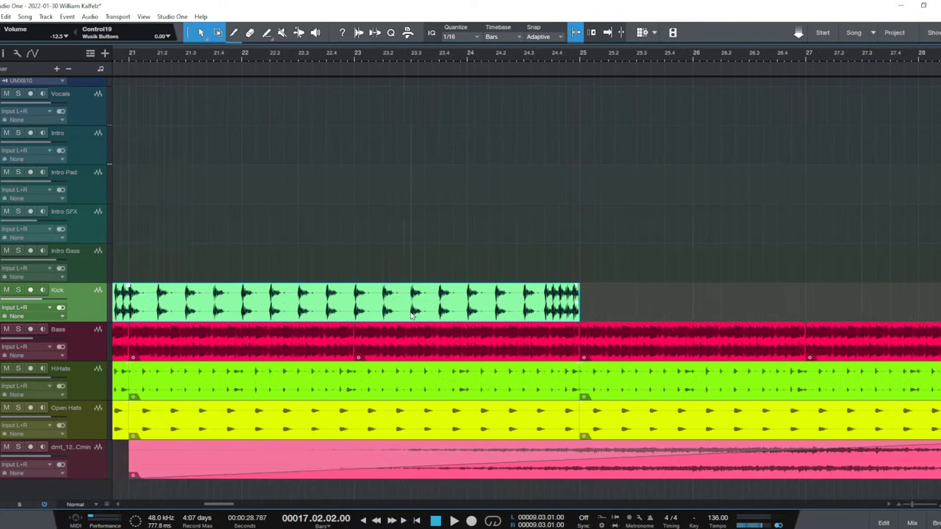
Duplicate the merged Kick event so the kick continues from bar 25 to bar 33.
scroll(411, 315, down, 4)
scroll(305, 325, up, 2)
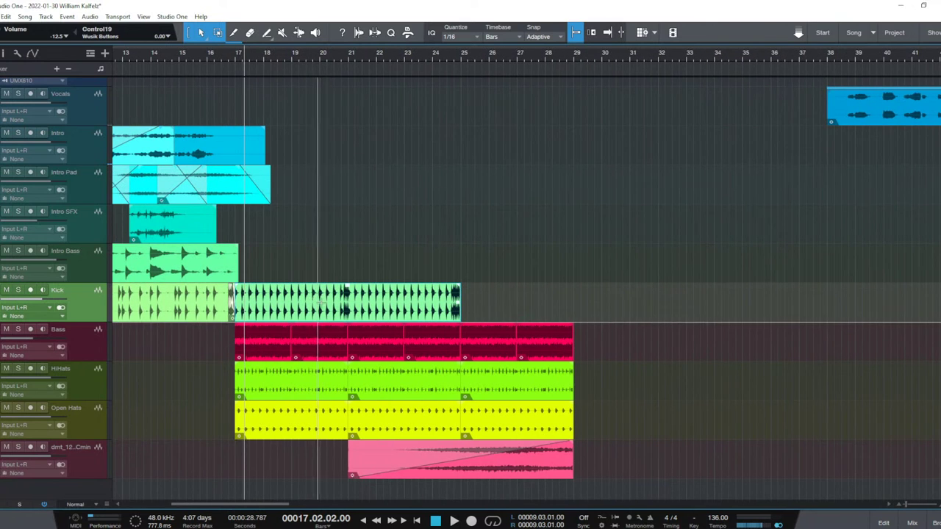
key(d)
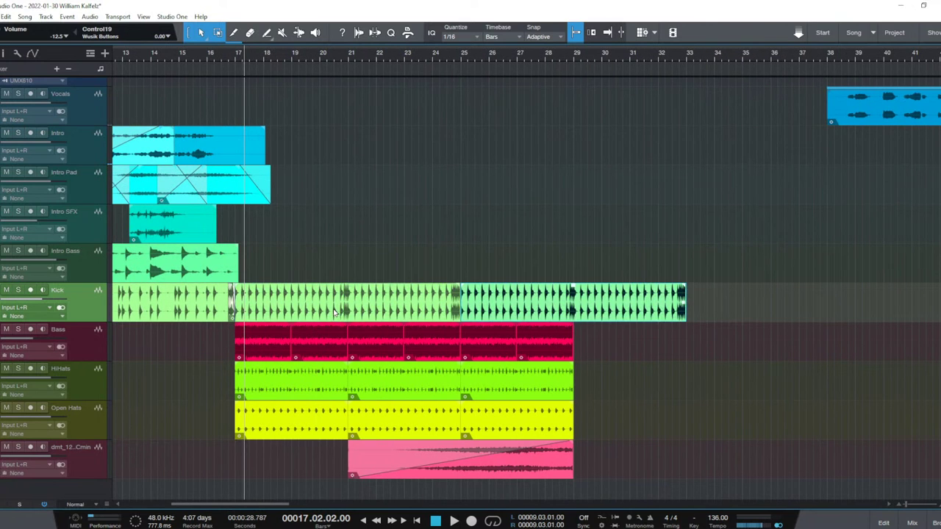
Duplicate the Bass, HiHats and Open Hats clips of bars 25 to 29 together so they extend to bar 33.
click(493, 355)
shift+click(537, 346)
shift+click(529, 388)
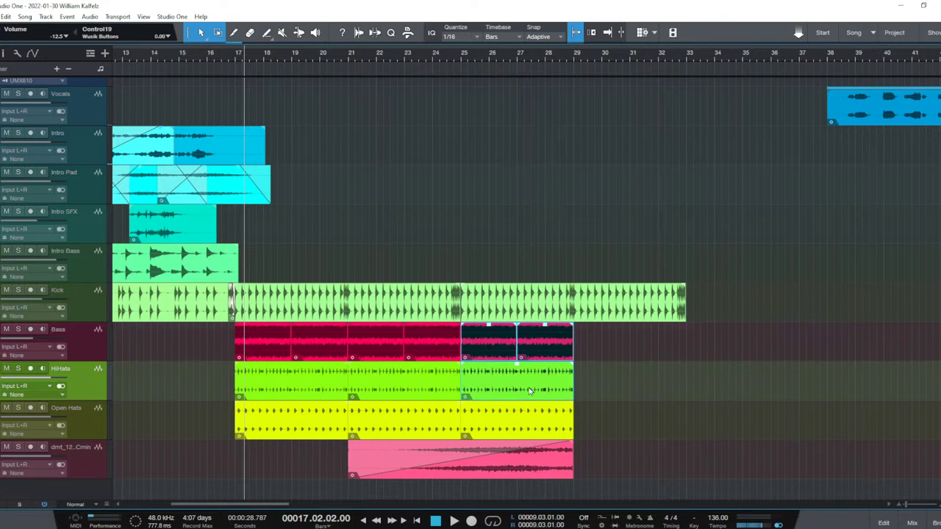
shift+click(533, 428)
key(d)
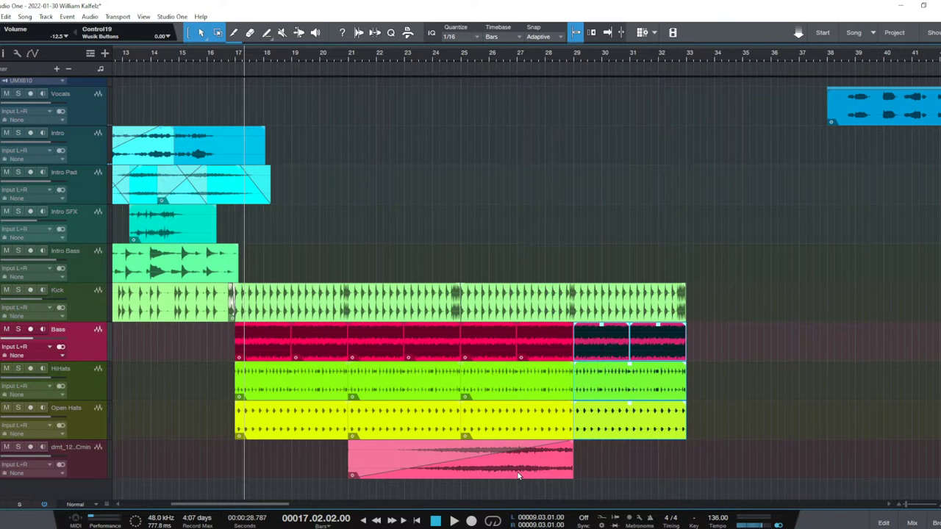
Try a duplicate of the pink dmt clip from bar 29, and undo it.
click(518, 476)
key(d)
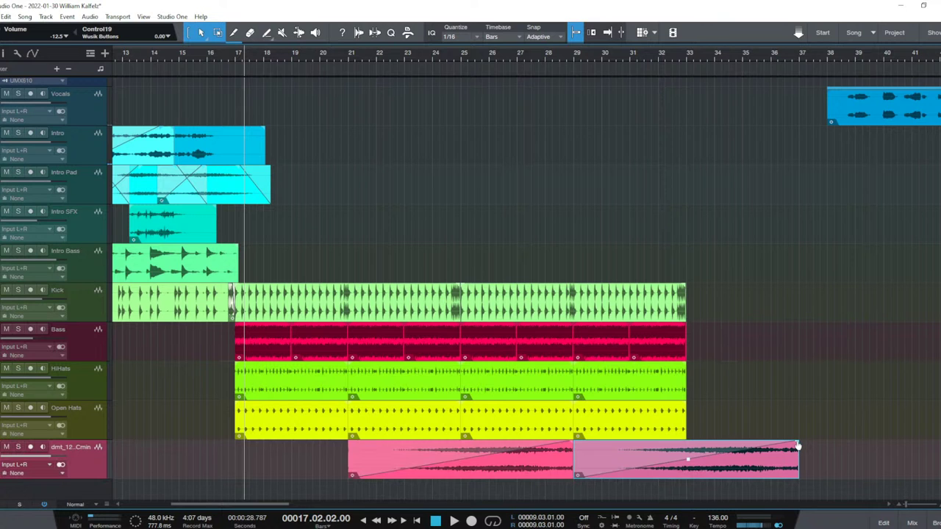
key(ctrl+z)
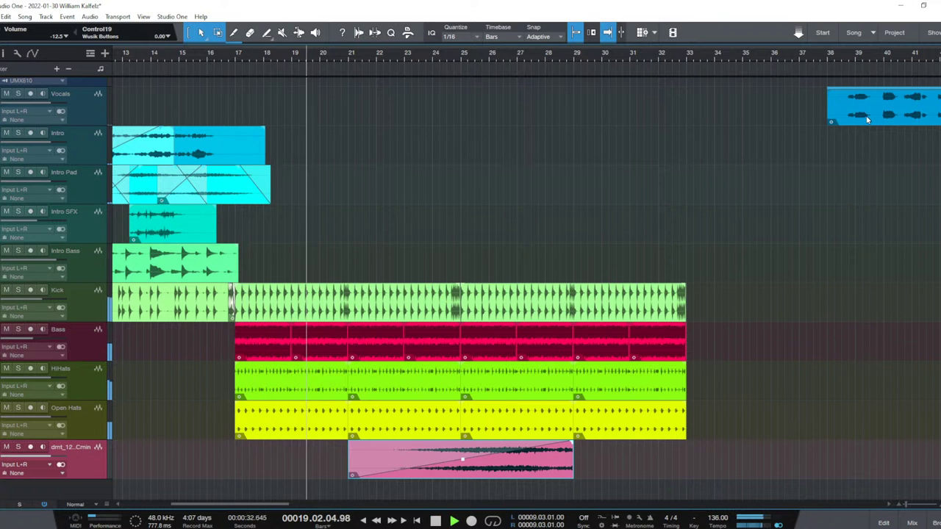
Move the Vocals clip earlier to start at about bar 28.5, and save the song.
drag(868, 120, 598, 114)
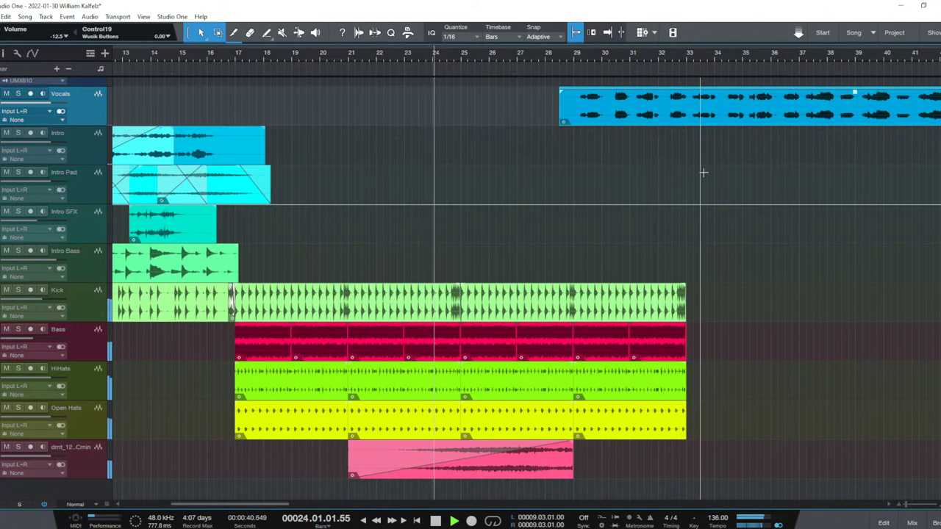
key(ctrl+s)
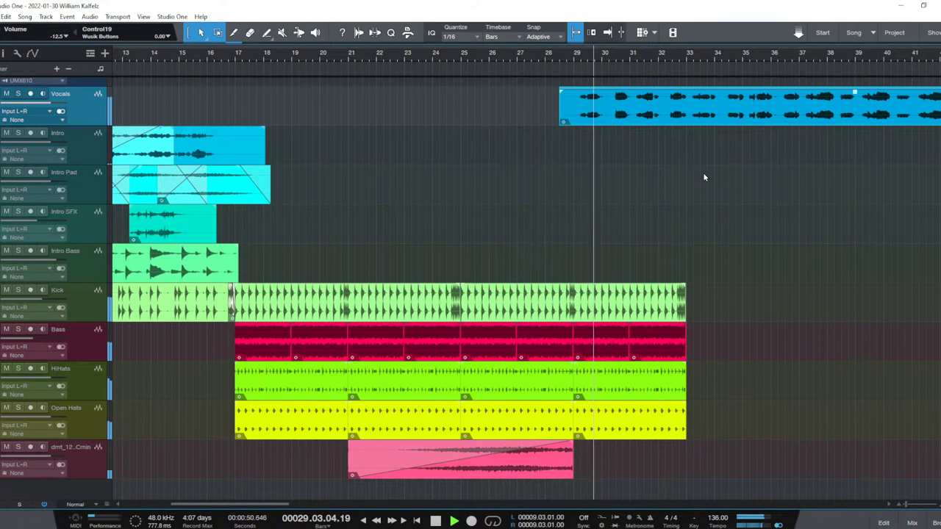
Stop playback and duplicate the last Kick event so the kick extends to bar 41.
key(w)
key(e)
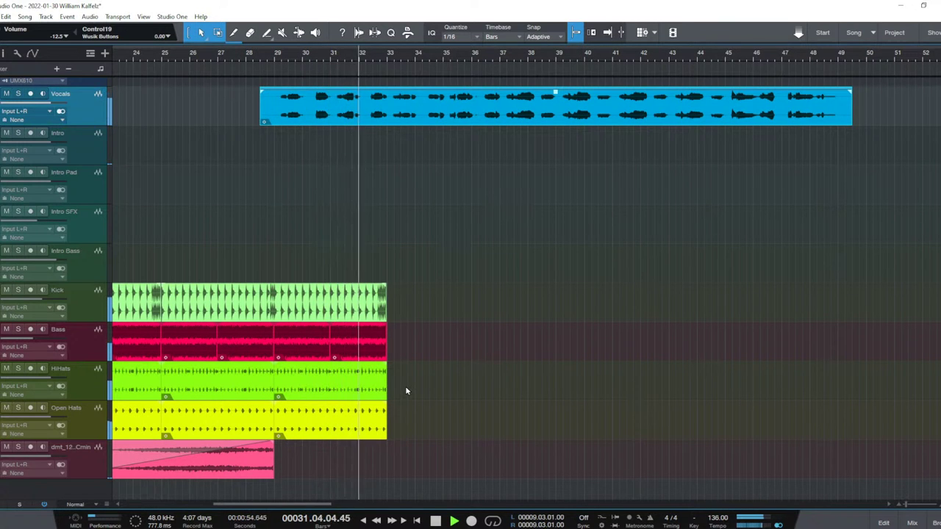
key(space)
click(354, 311)
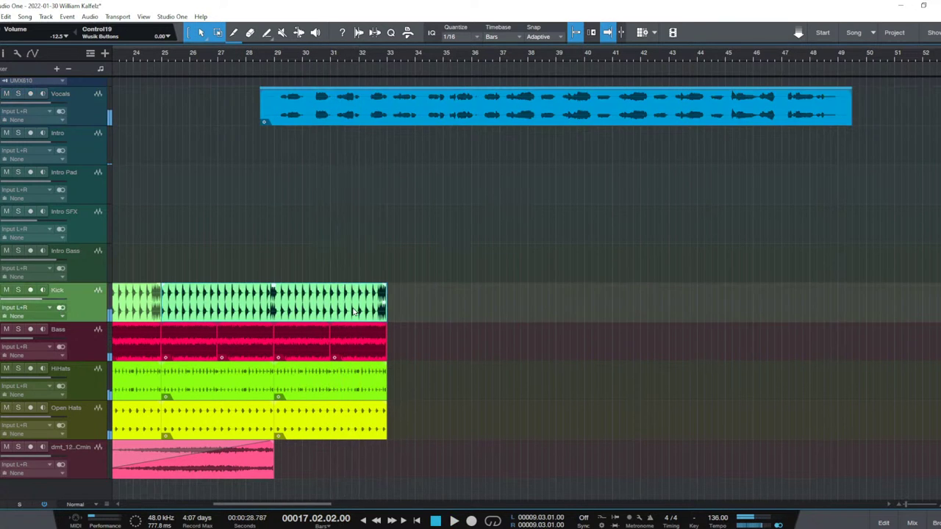
key(d)
Duplicate the last two-bar Bass clip four times so the bass extends to bar 41.
click(367, 357)
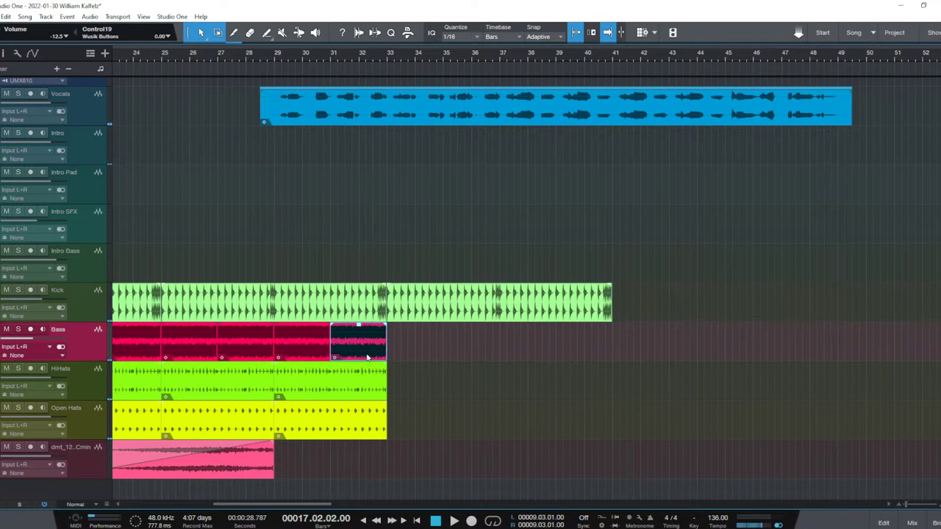
key(d)
key(d)
key(d)
key(d)
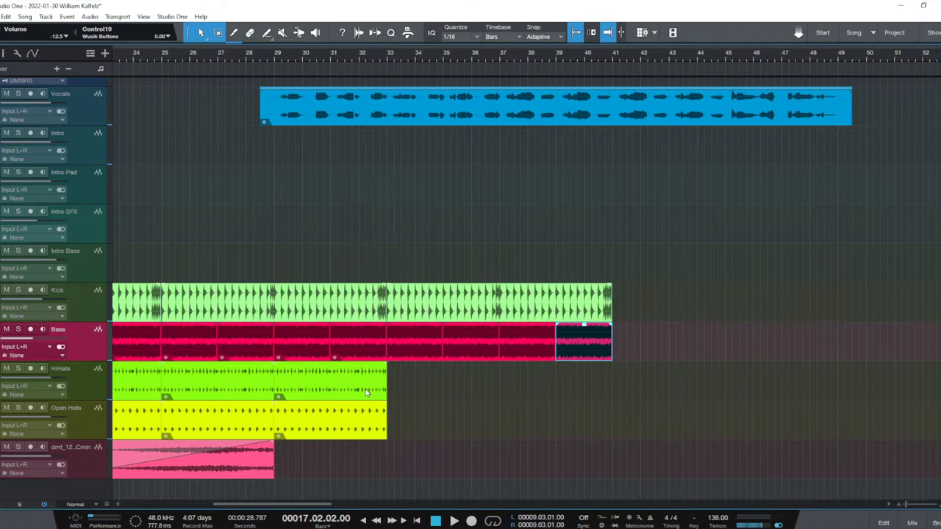
Duplicate the last HiHats clip and the last Open Hats clip twice each so both tracks extend to bar 41.
click(366, 389)
key(d)
key(d)
click(365, 437)
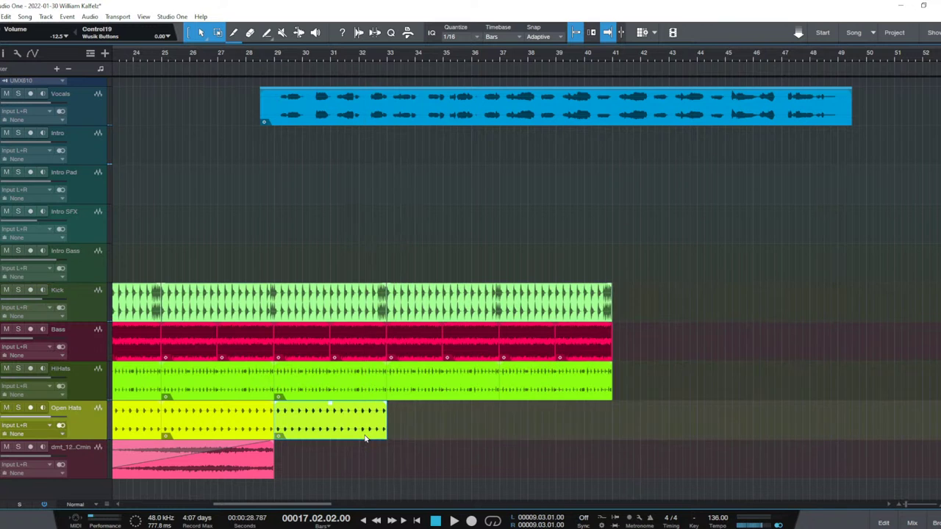
key(d)
key(d)
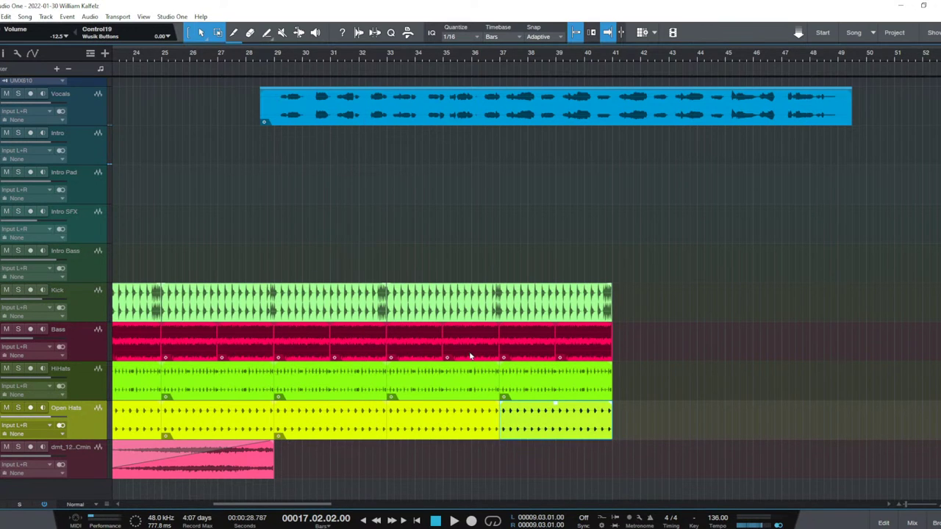
Play from the start, copy the third Intro SFX clip to about bar 27 and move the Vocals clip to about bar 54.
key(z)
key(Home)
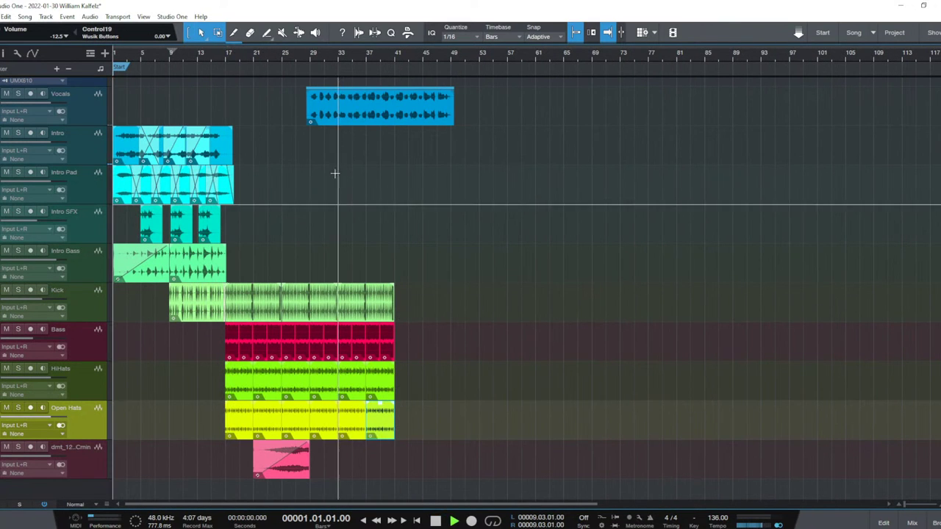
key(space)
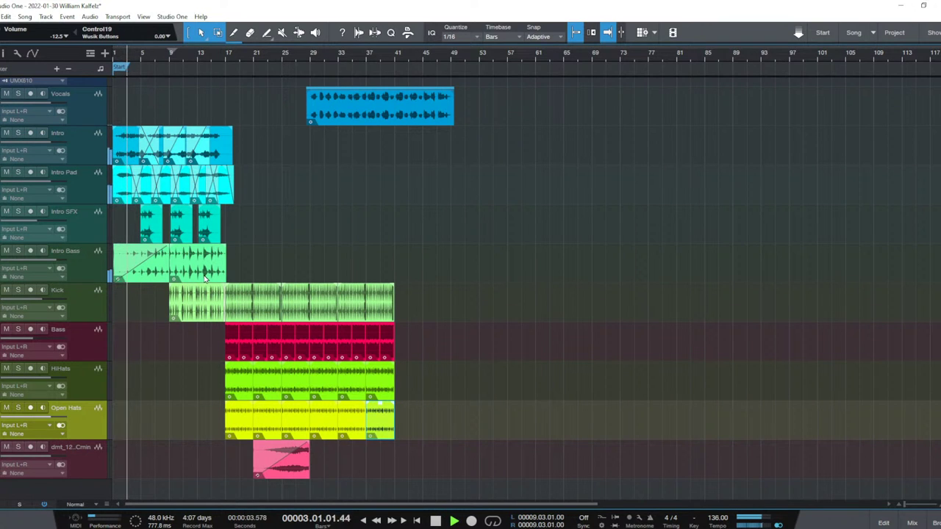
drag(209, 240, 306, 220)
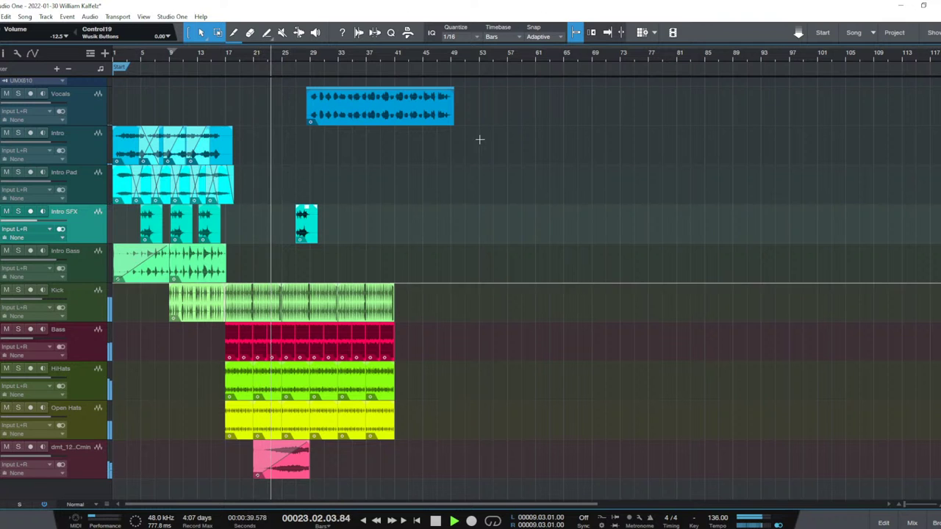
drag(323, 119, 502, 119)
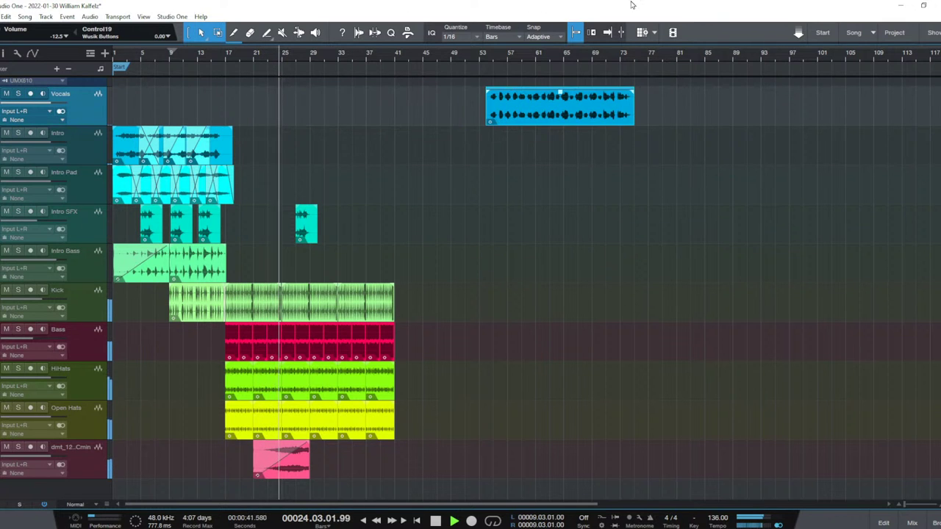
Continue the pink dmt clip with a copy without fade-in at bar 29, and copy the Intro SFX clip to about bar 39.
click(292, 472)
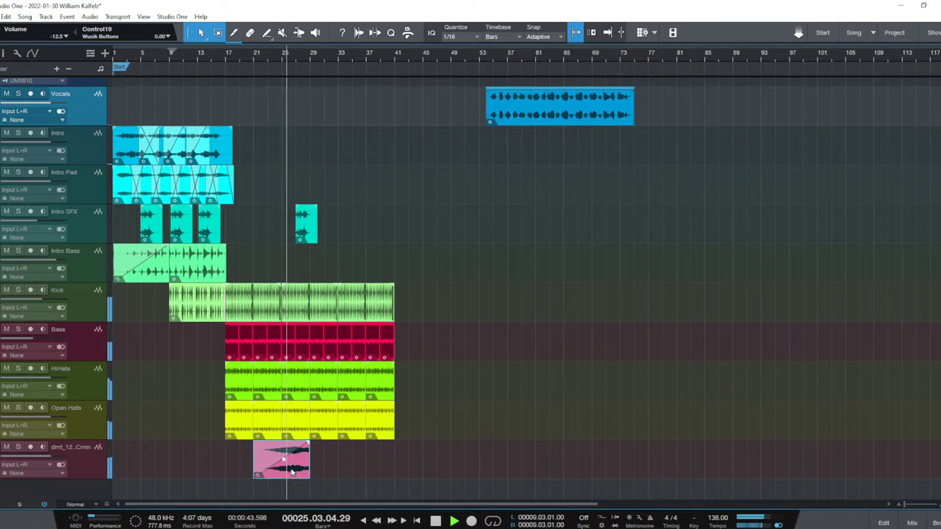
drag(292, 472, 337, 470)
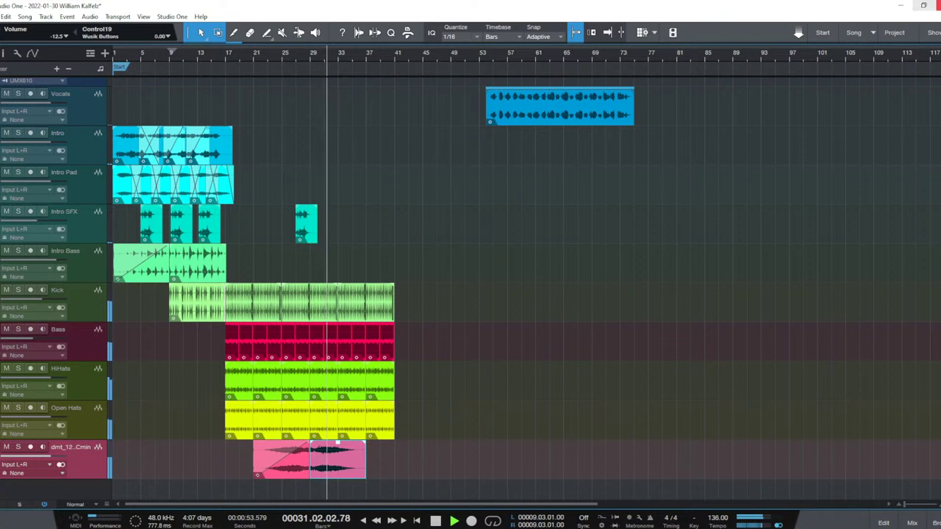
drag(307, 240, 392, 228)
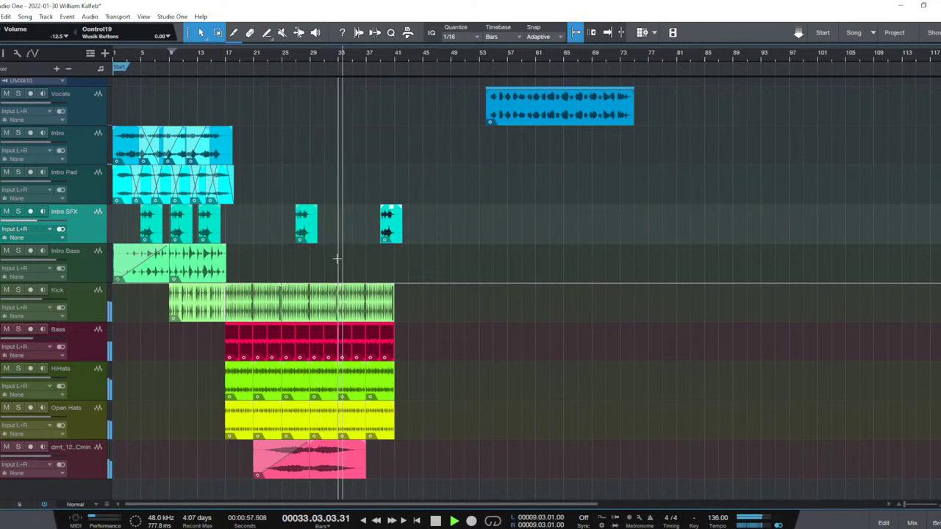
Duplicate the last Kick event twice so the kick extends to bar 57.
click(385, 311)
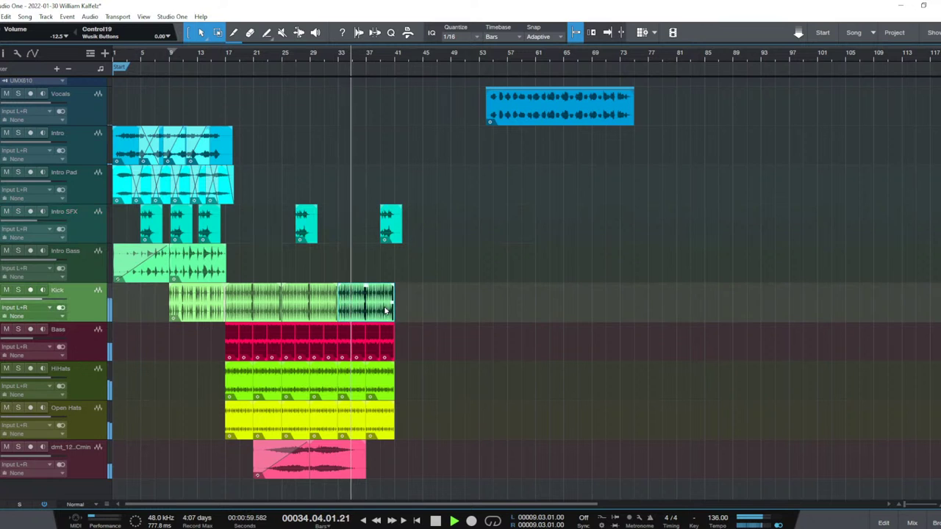
key(d)
key(d)
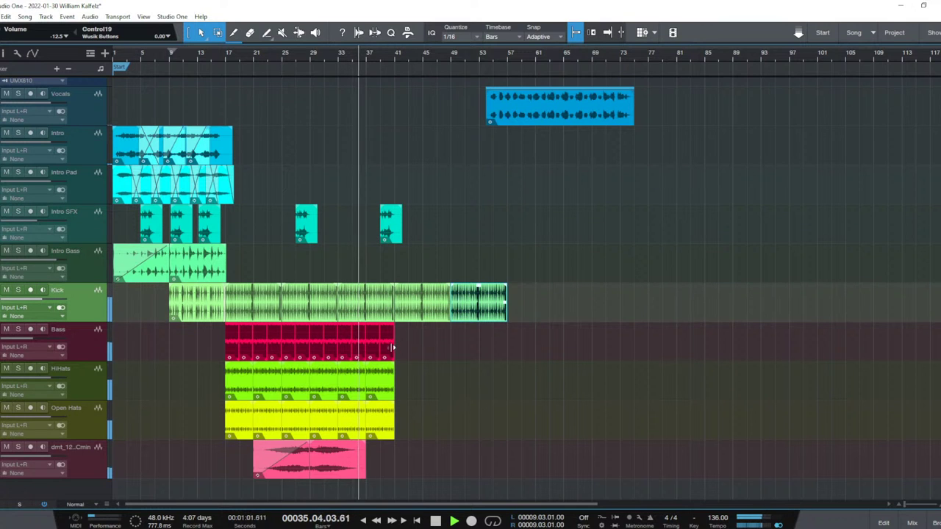
Duplicate the last two-bar Bass clip eight times so the bass extends to bar 57.
click(387, 351)
key(d)
key(d)
key(d)
key(d)
key(d)
key(d)
key(d)
key(d)
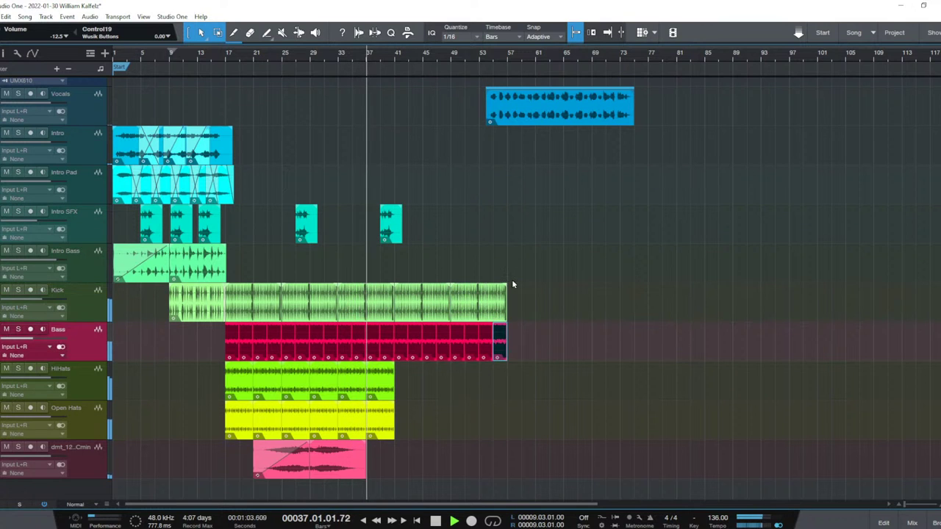
Move the Vocals clip so it starts at bar 41.
drag(518, 123, 425, 117)
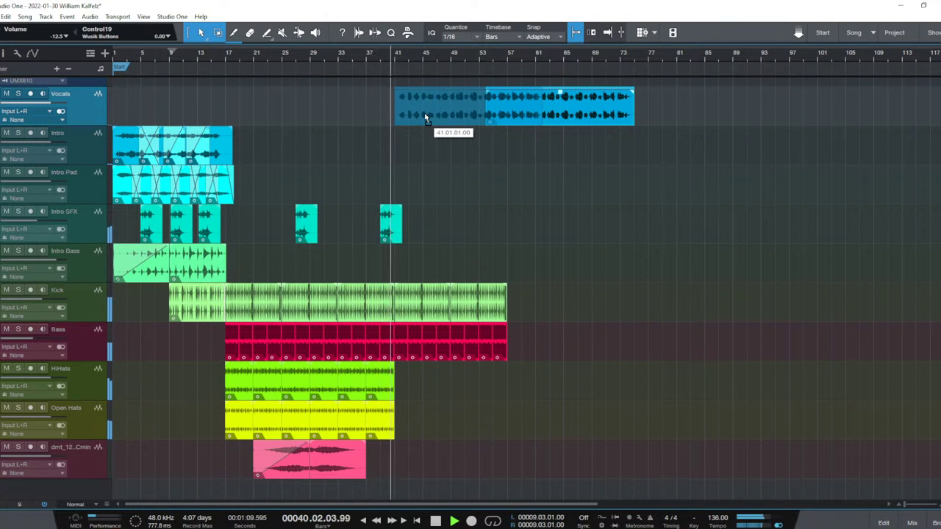
drag(425, 117, 424, 117)
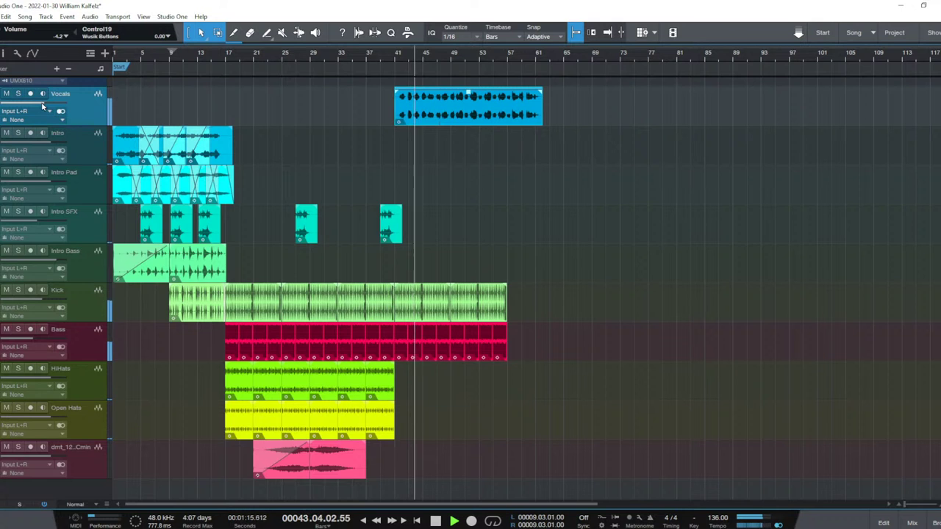
Hide the unnamed static spectrum in the main output's SPAN Plus analyzer and set the Vocals level to -6.2 dB.
key(F3)
click(894, 256)
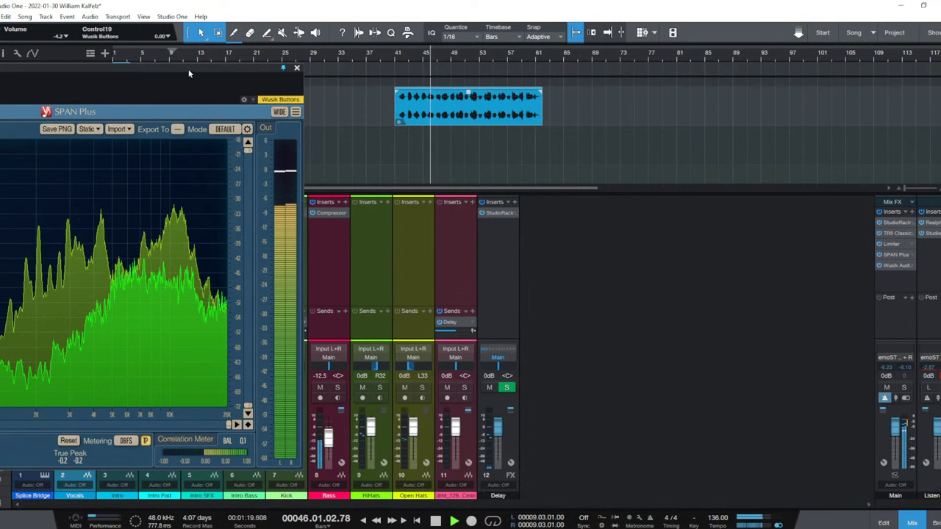
drag(190, 67, 719, 71)
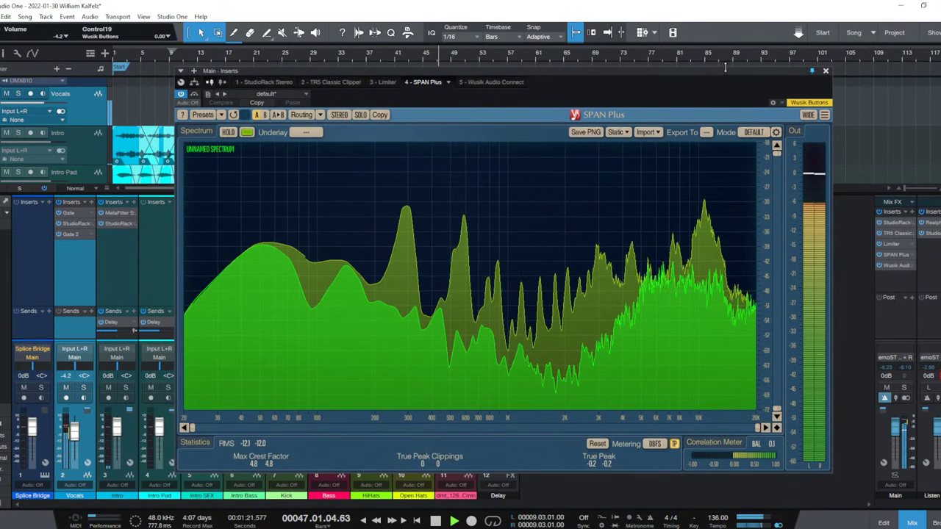
click(618, 132)
click(604, 145)
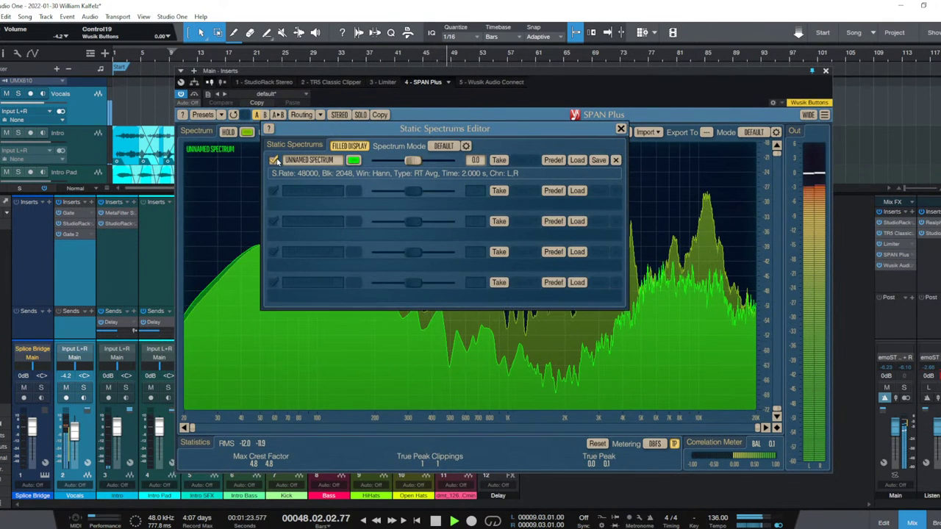
click(620, 129)
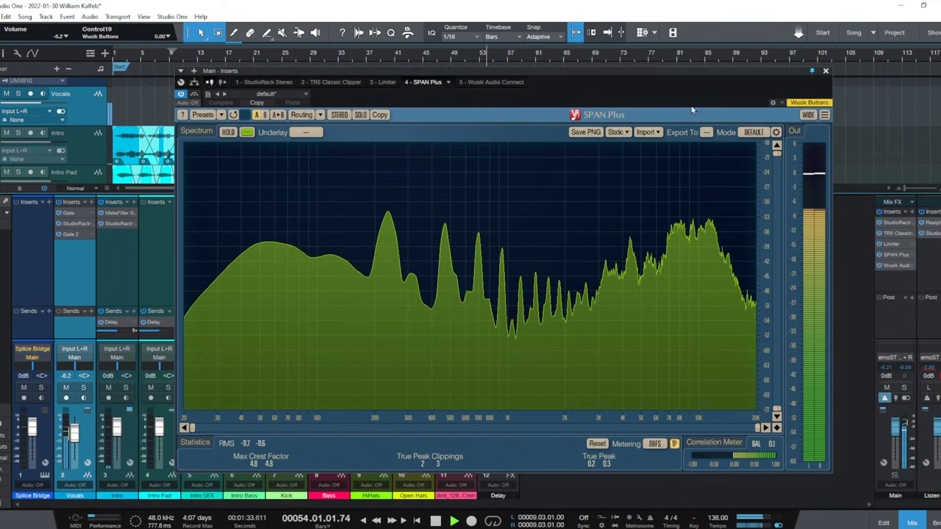
click(825, 71)
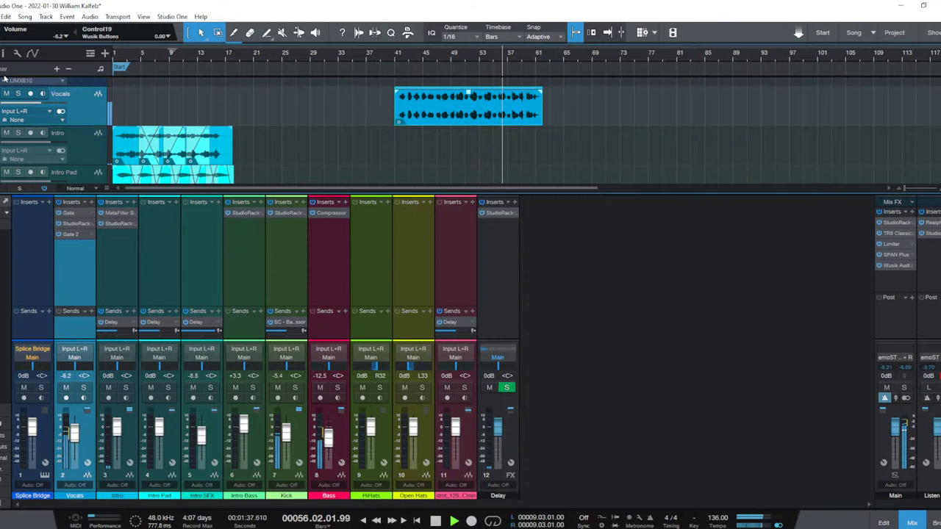
Add a Delay send to the Vocals channel and play the vocals from about bar 41 to hear it.
click(91, 312)
click(114, 330)
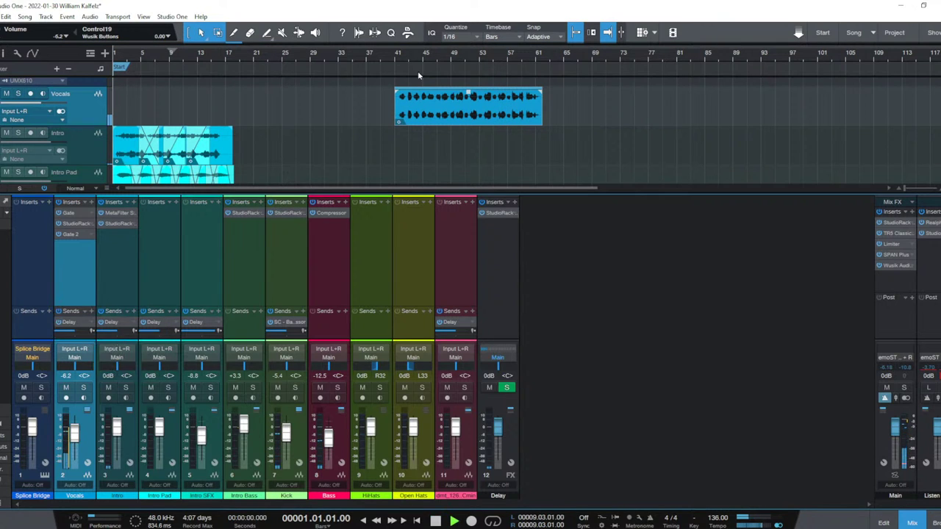
click(392, 61)
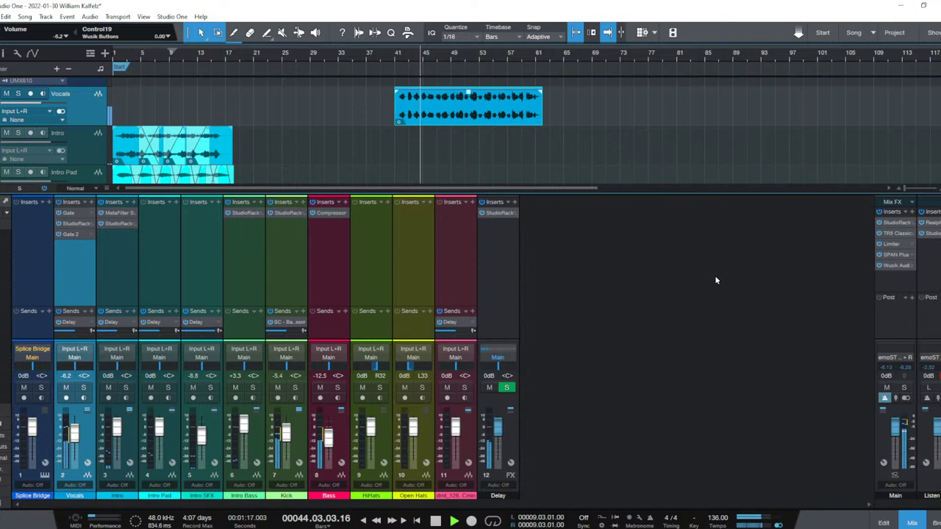
key(F3)
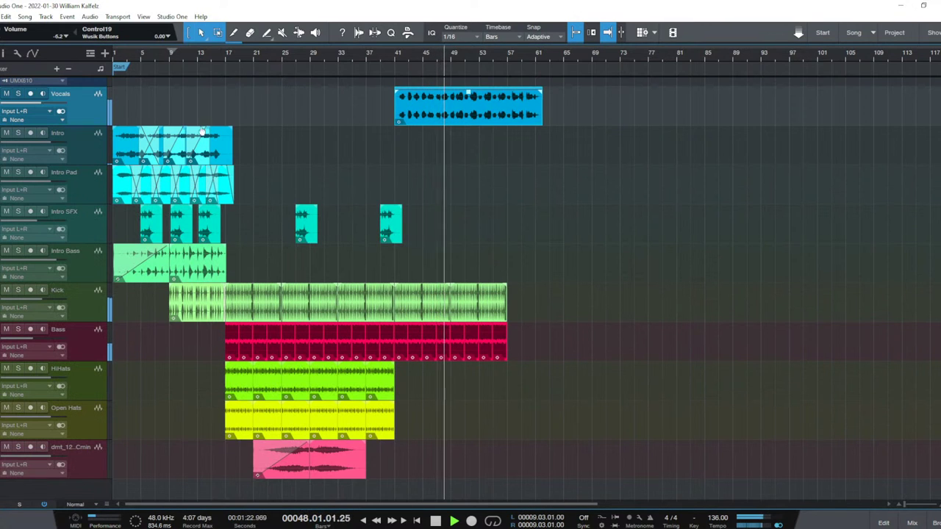
Add an overlapping copy of the last Intro clip so the intro extends to about bar 21.
drag(229, 154, 258, 156)
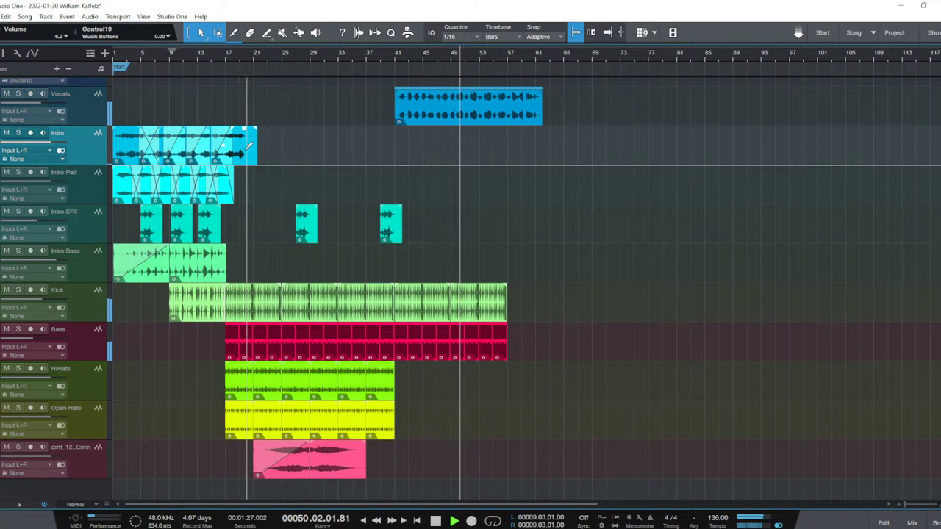
Add an overlapping copy of the last Intro Pad clip so the pad extends to about bar 20.
drag(228, 196, 240, 191)
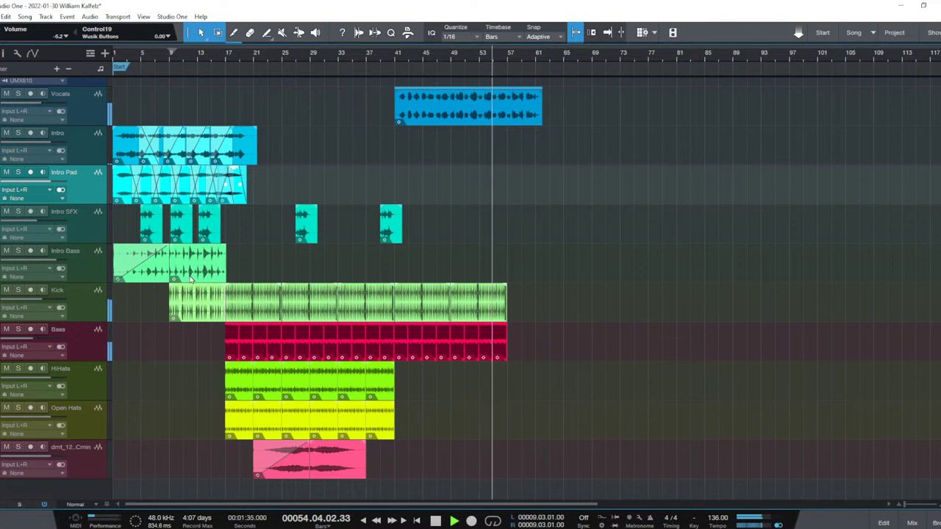
click(155, 274)
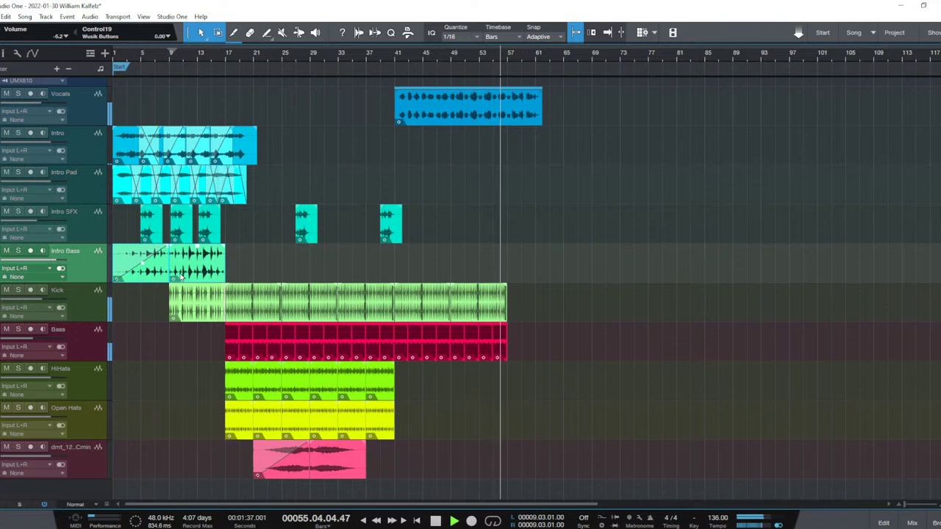
Play from about bar 14 and move the dmt_12..Cmin clips so they start at bar 17.
click(205, 351)
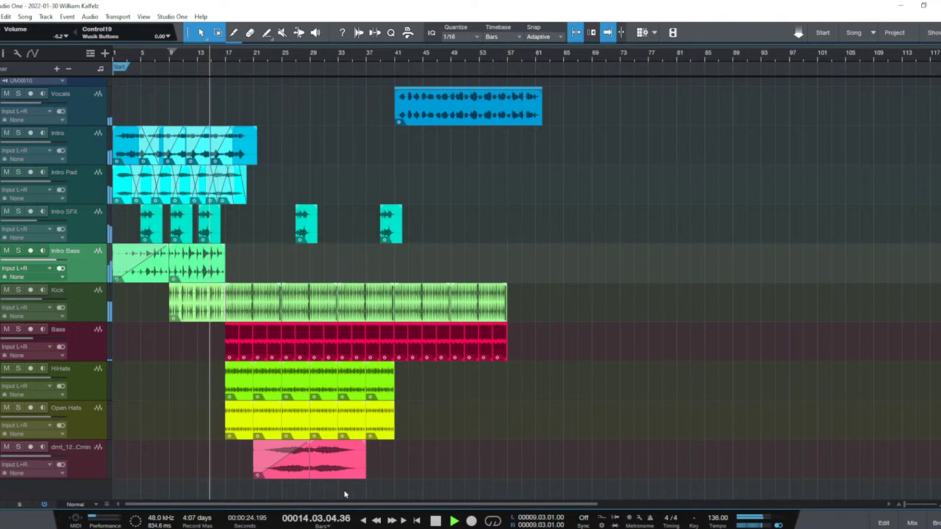
click(344, 467)
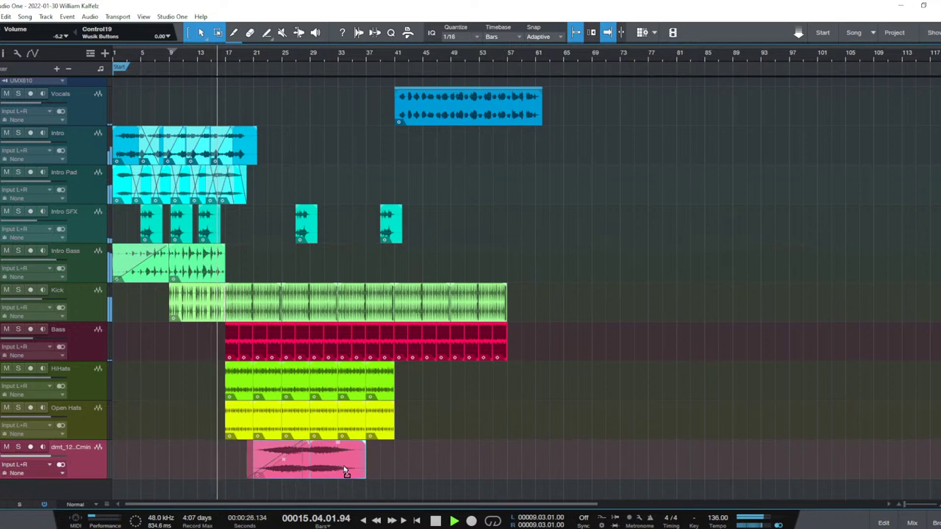
drag(343, 466, 320, 466)
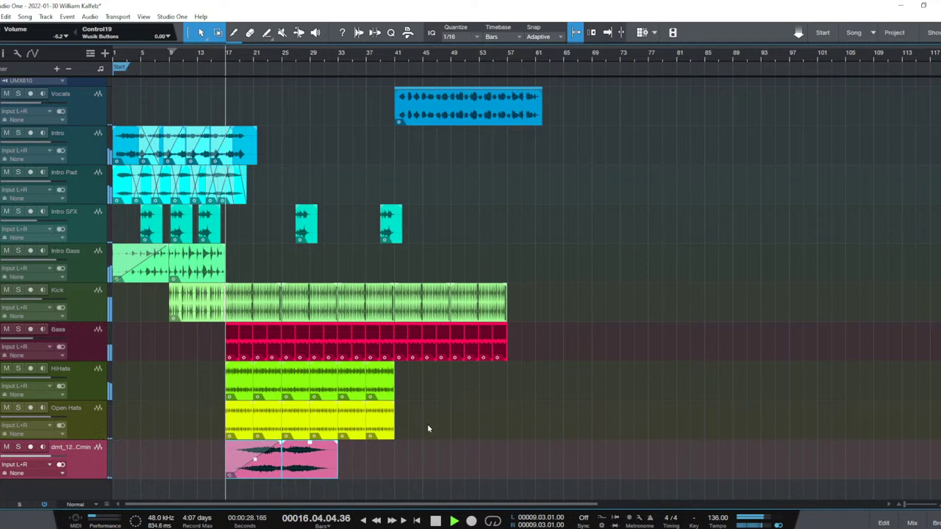
Cut the HiHats and Open Hats parts back so both end at bar 33.
click(385, 391)
drag(385, 391, 338, 391)
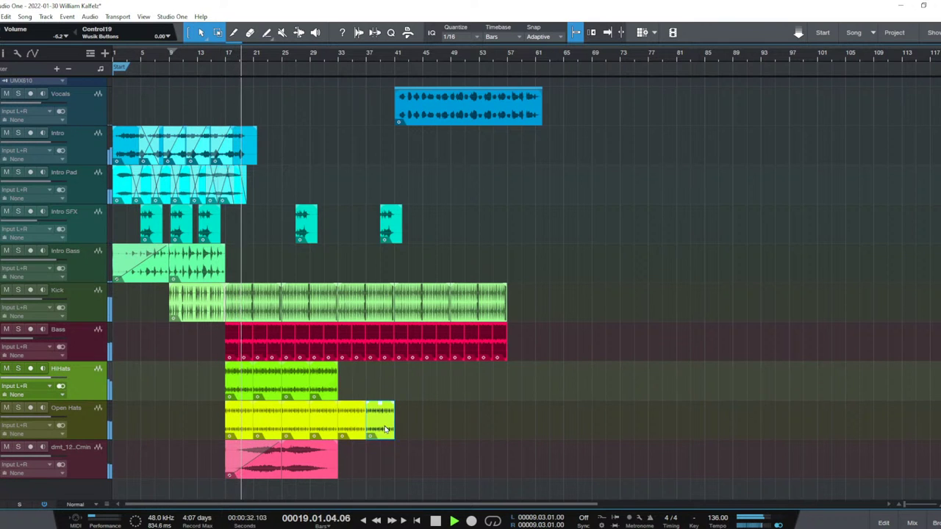
drag(391, 427, 338, 428)
Delete the Intro SFX clip at bar 39 and move the Vocals clip so it starts at bar 33.
click(390, 224)
key(Delete)
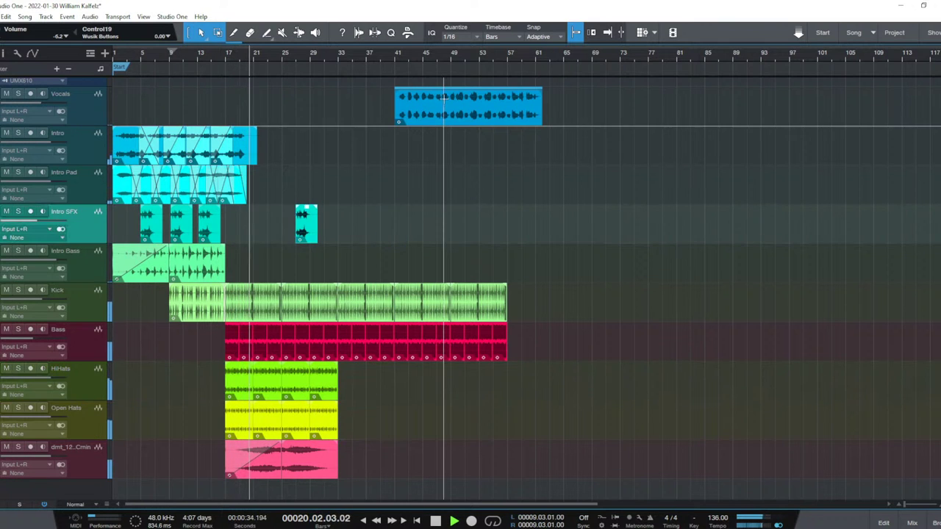
drag(396, 120, 382, 117)
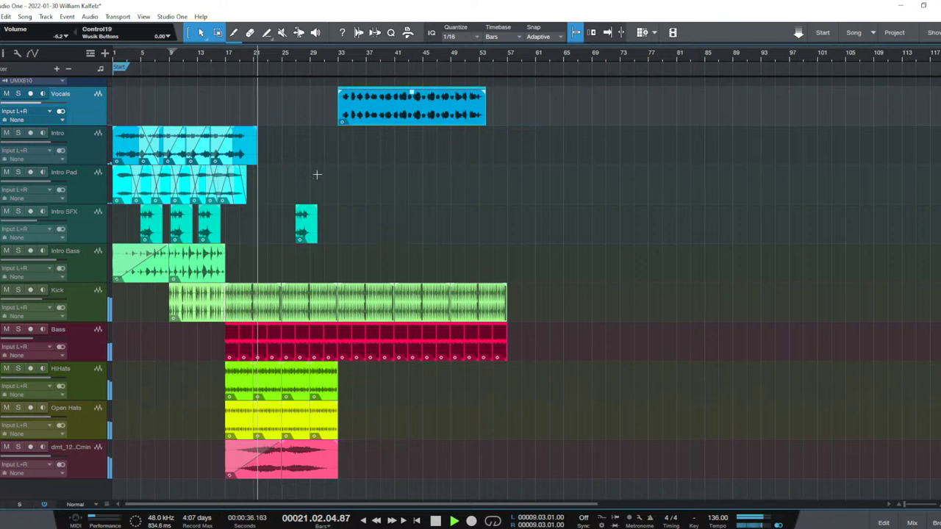
Move the last Intro SFX clip so it starts at bar 31, leading into the vocals, and stop playback.
drag(308, 235, 336, 229)
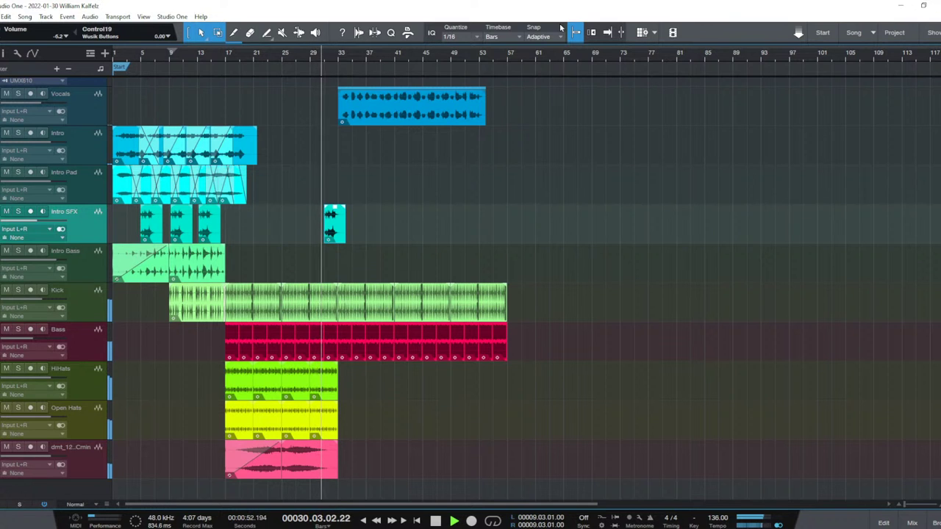
key(space)
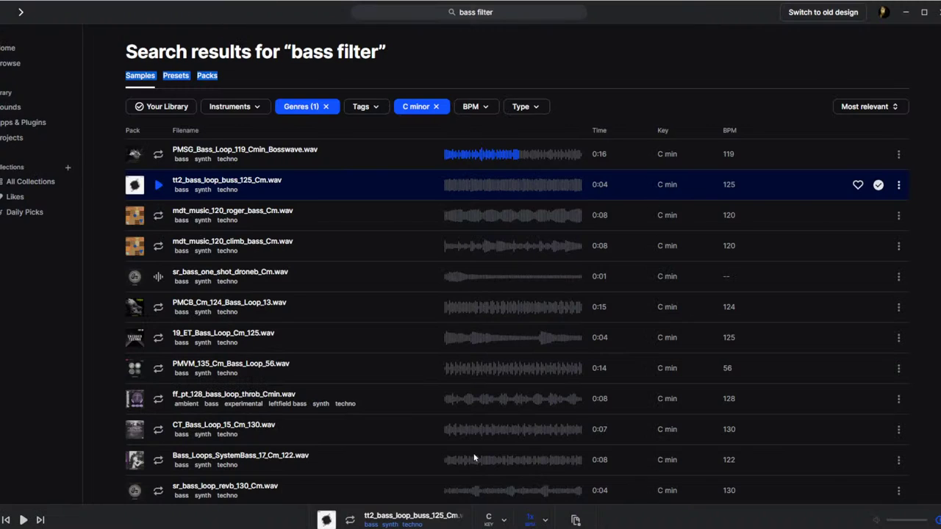
Switch to the Splice sample library, search for "crash" and filter the samples to the techno genre.
click(525, 13)
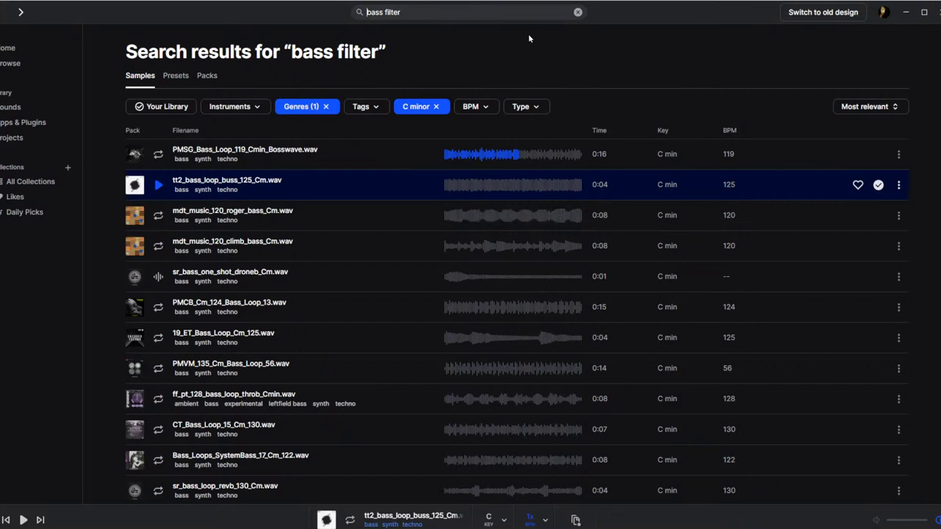
text(crash)
key(Return)
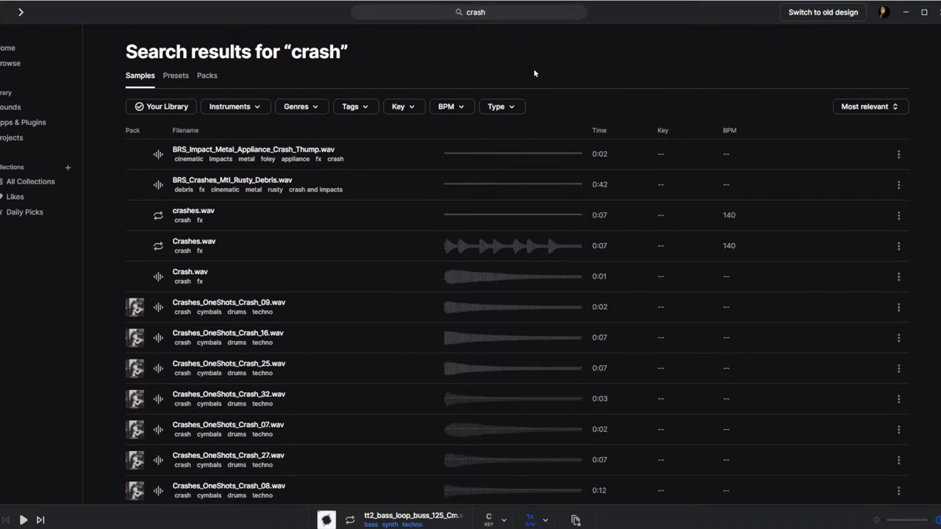
click(352, 107)
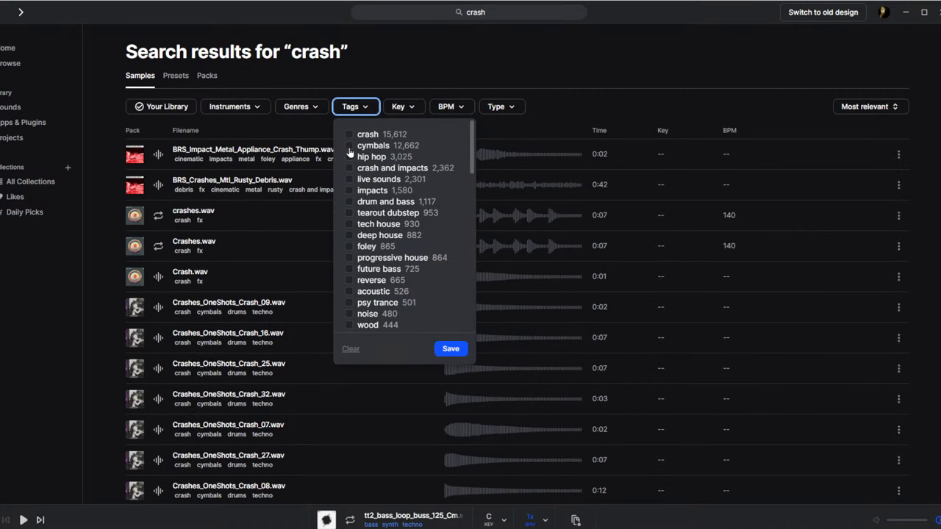
click(298, 109)
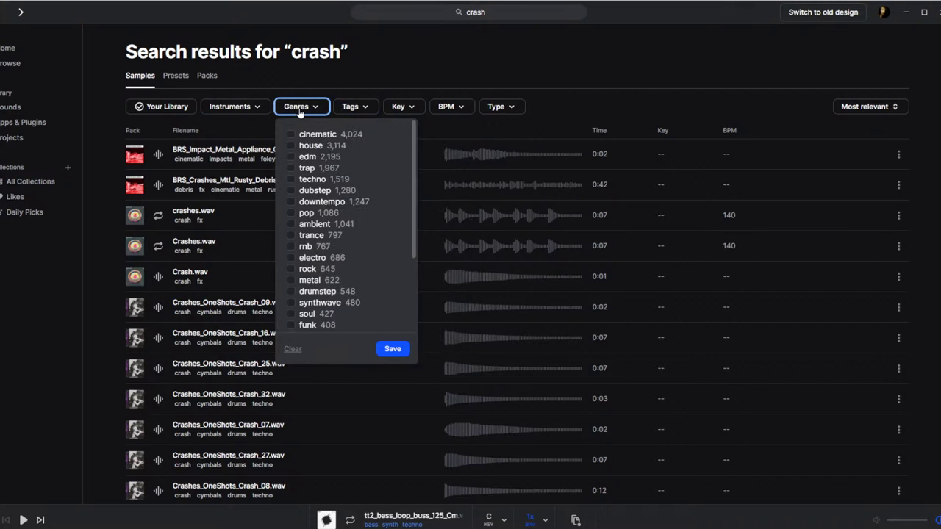
click(313, 180)
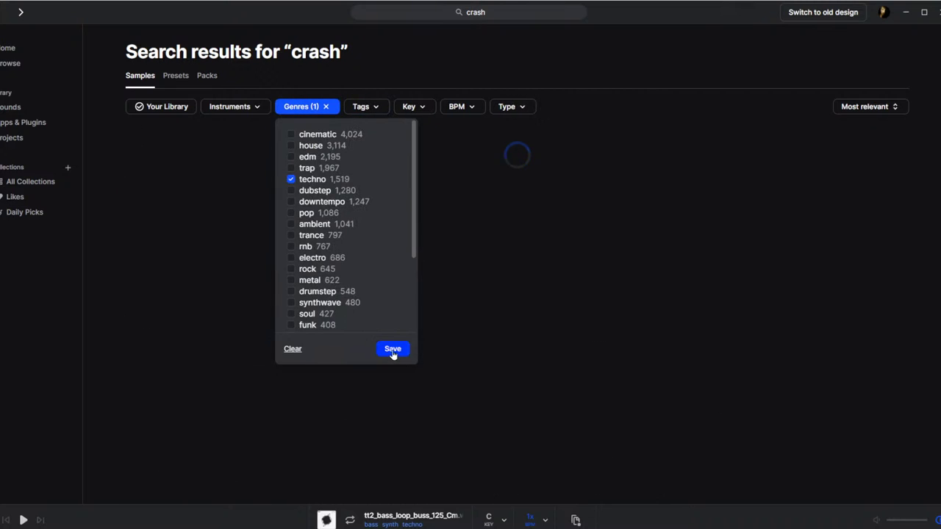
click(392, 349)
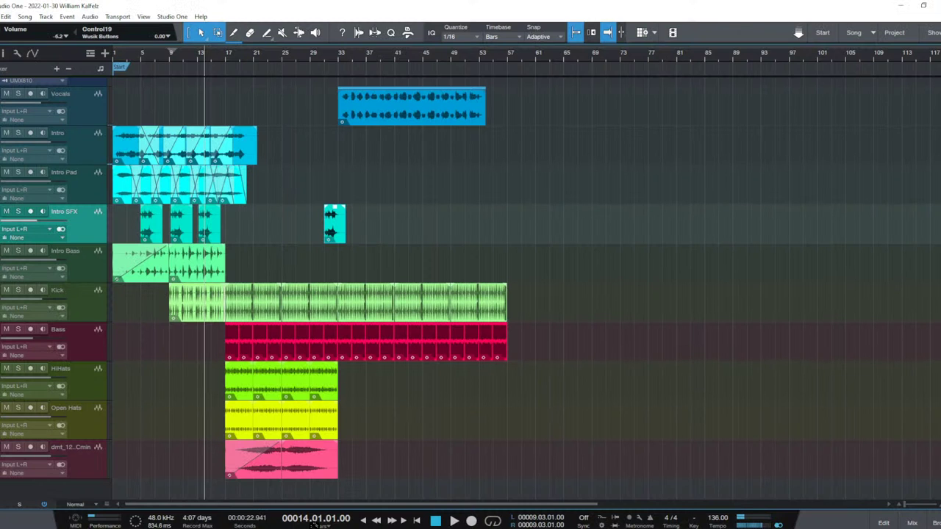
Switch back to Studio One and place the Crashes_OneShots_Crash_09 sample on a new track at bar 17.
drag(232, 492, 234, 493)
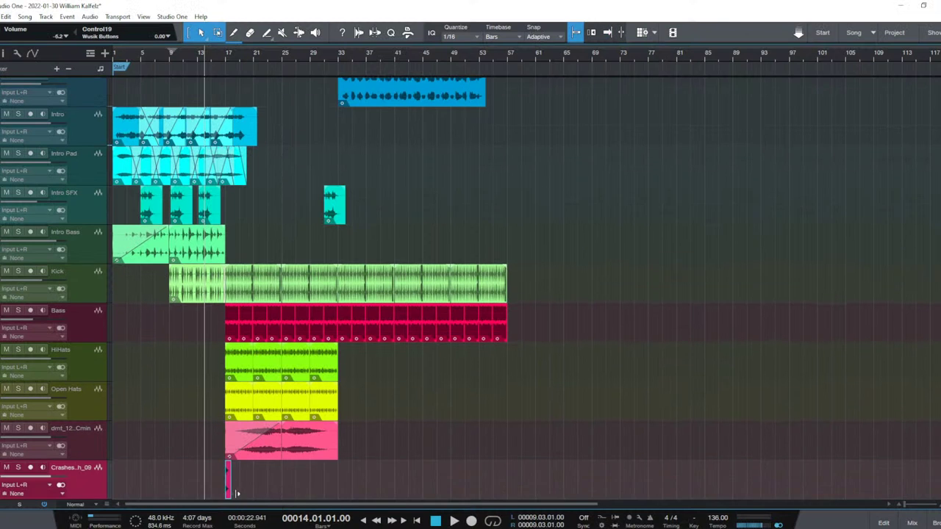
scroll(351, 453, down, 1)
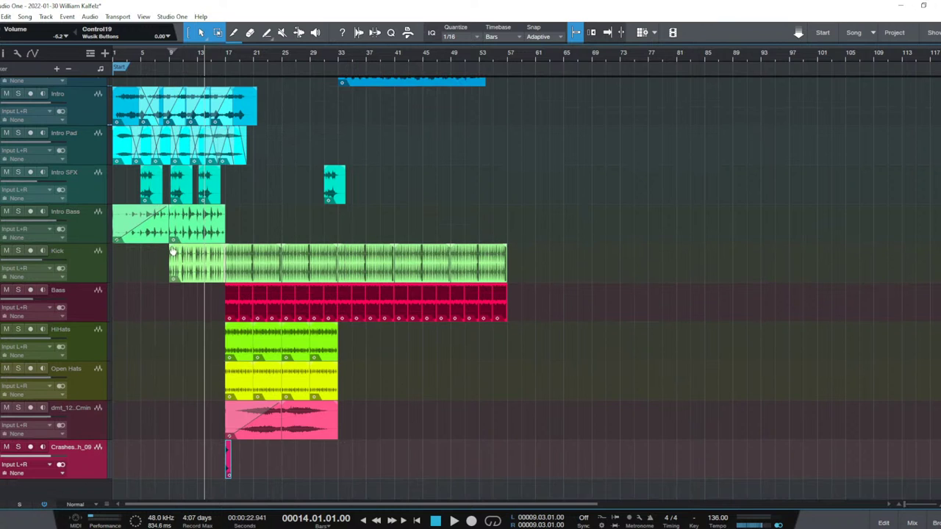
Fade in the first Kick clip and fade out the second Intro Bass clip across bars 9 to 17.
drag(173, 251, 234, 262)
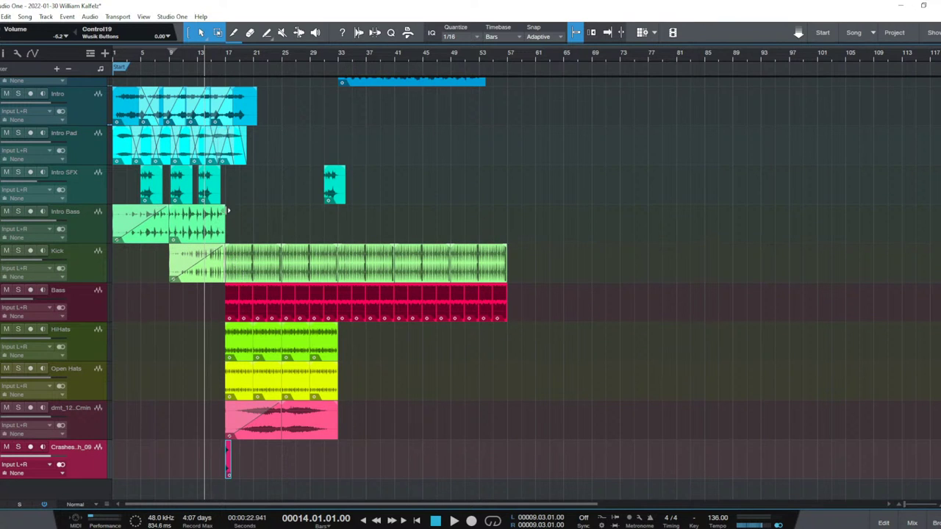
drag(222, 213, 211, 214)
drag(189, 215, 142, 212)
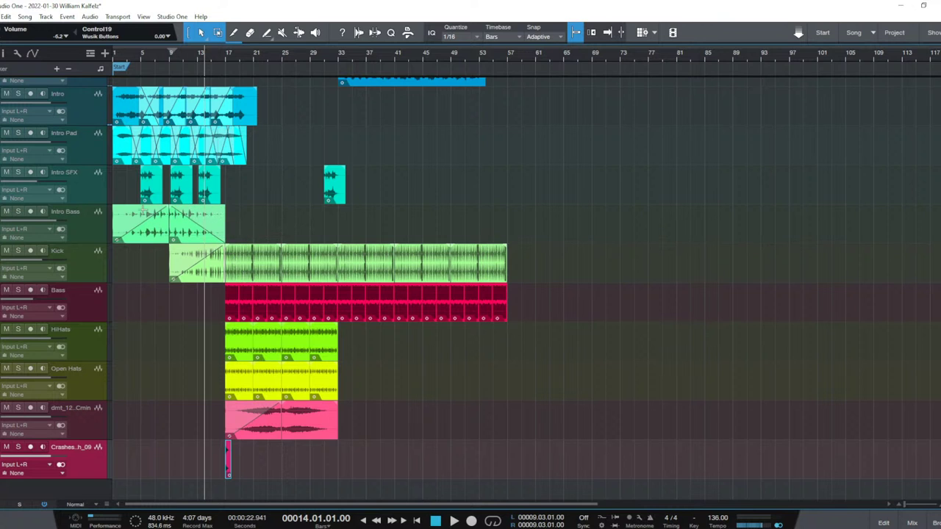
Play from bar 9, rename the new crash sample track "Crash" and rename the dmt_12..Cmin track "ARP".
click(169, 314)
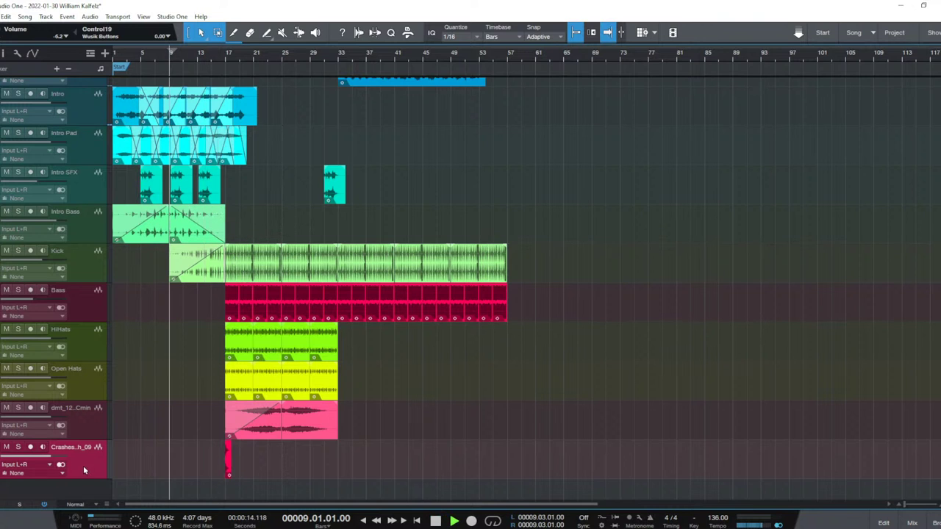
key(space)
double_click(82, 447)
text(C)
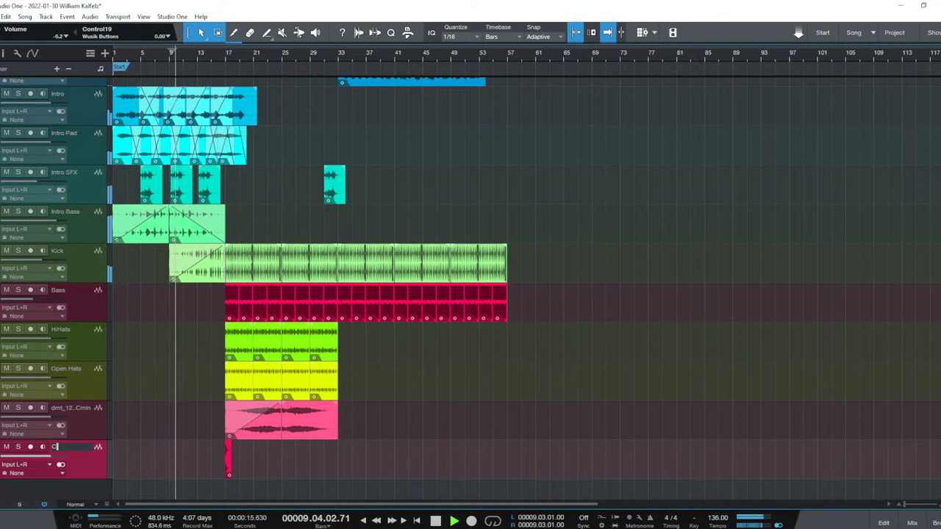
text(rash)
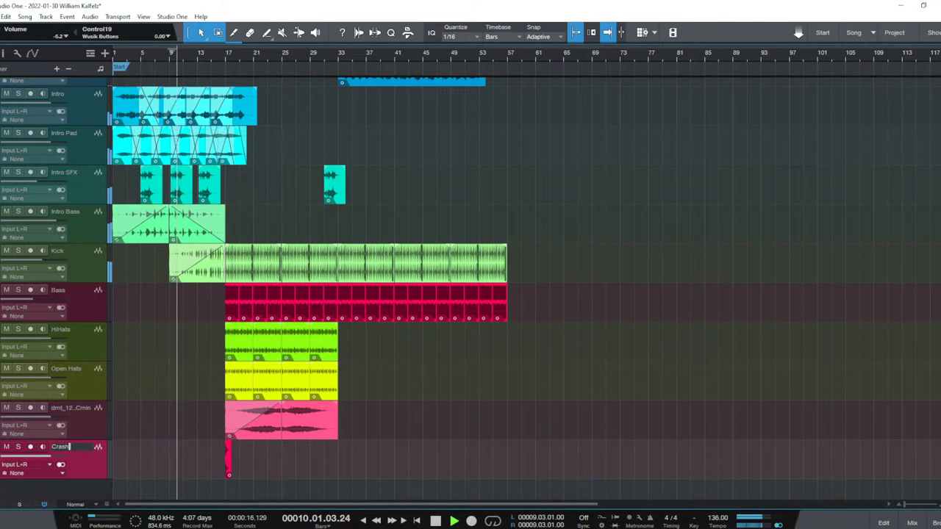
double_click(77, 408)
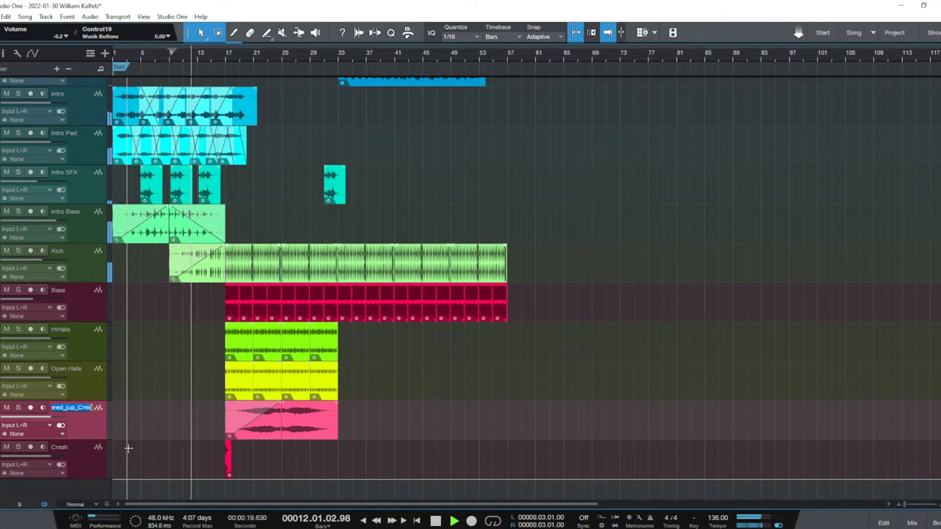
text(ARP)
key(Return)
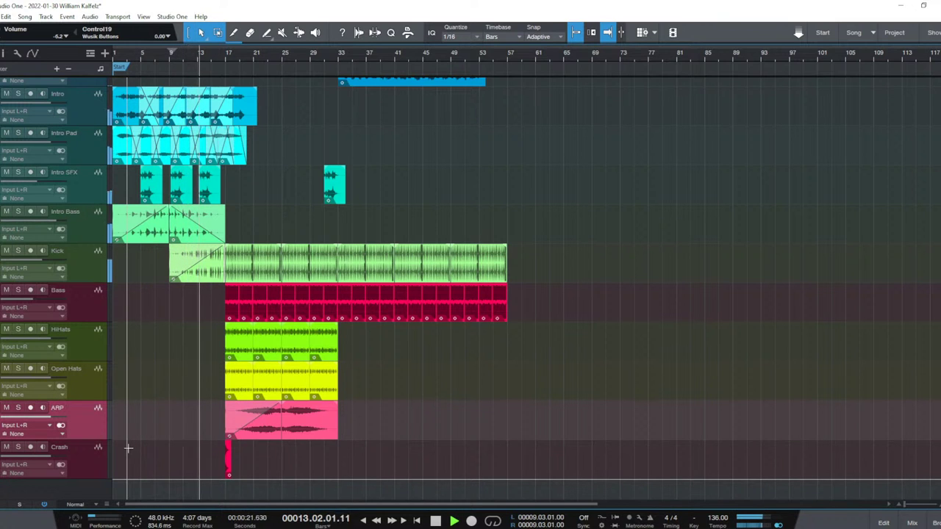
Add a Delay send to the Crash channel and set its send level to -12.7 dB.
click(87, 474)
key(F3)
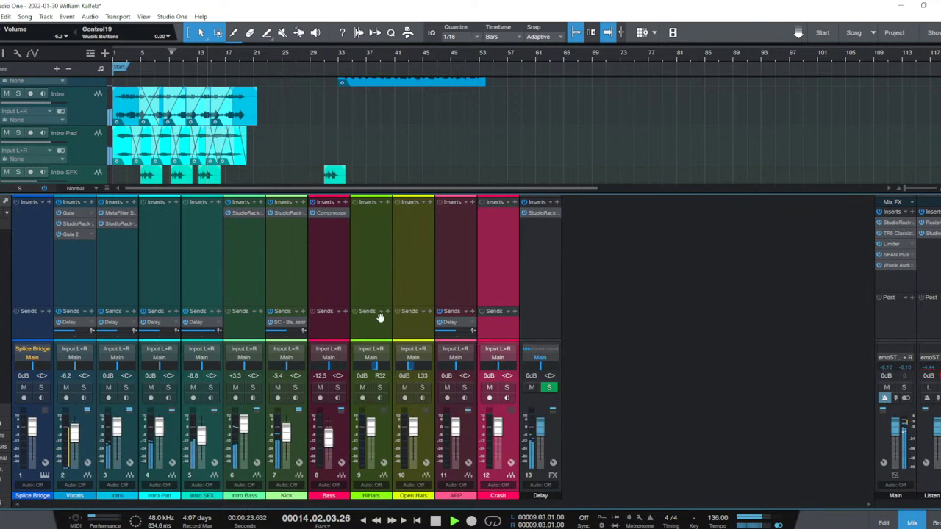
click(514, 311)
click(516, 330)
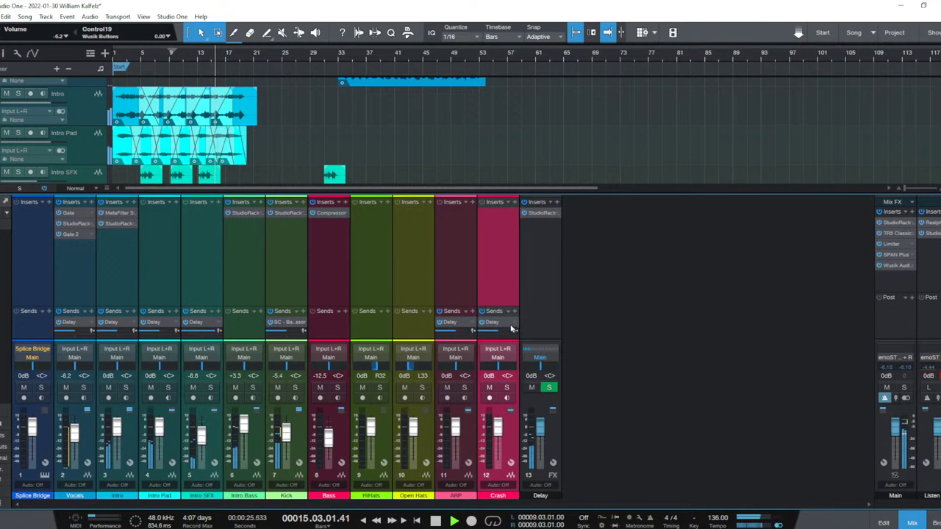
drag(494, 336, 491, 336)
key(F3)
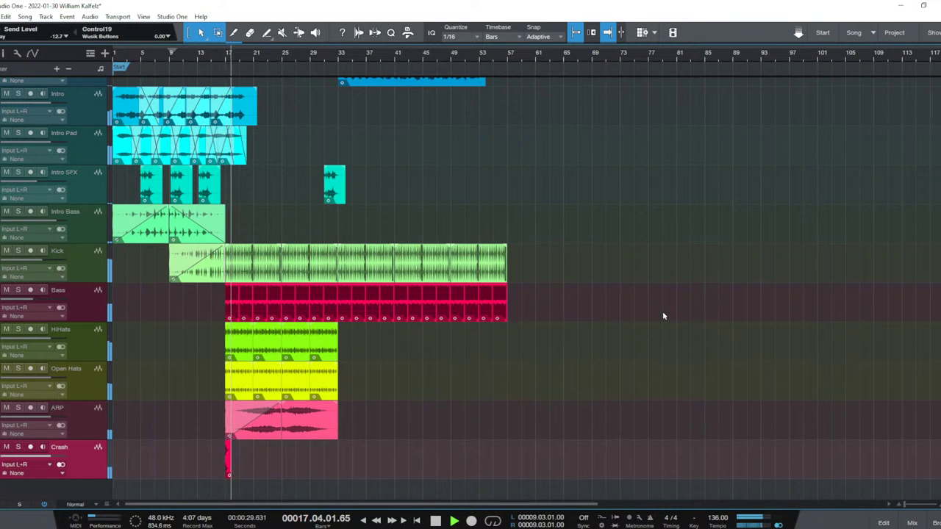
Play from bar 17 and examine the spectrum and output levels of the main mix in SPAN Plus.
key(F3)
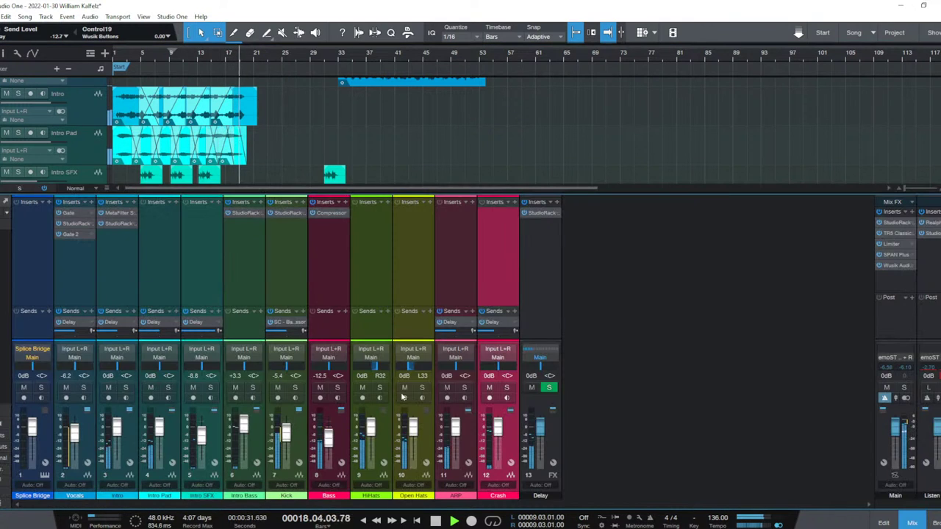
key(F3)
key(space)
click(224, 490)
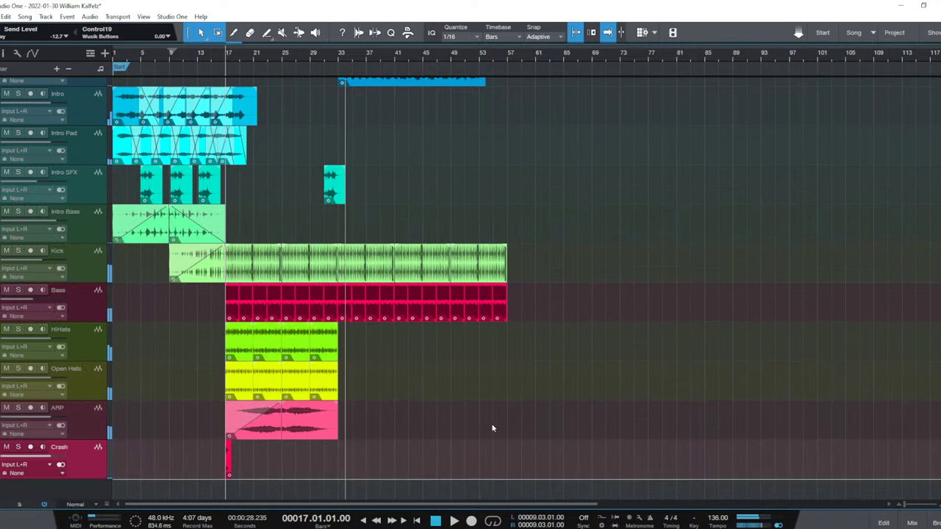
key(F3)
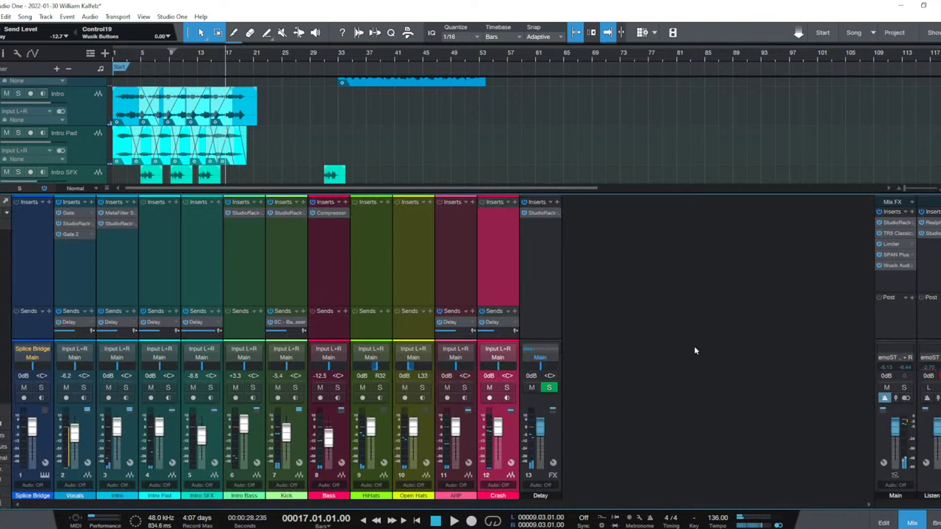
click(897, 257)
key(space)
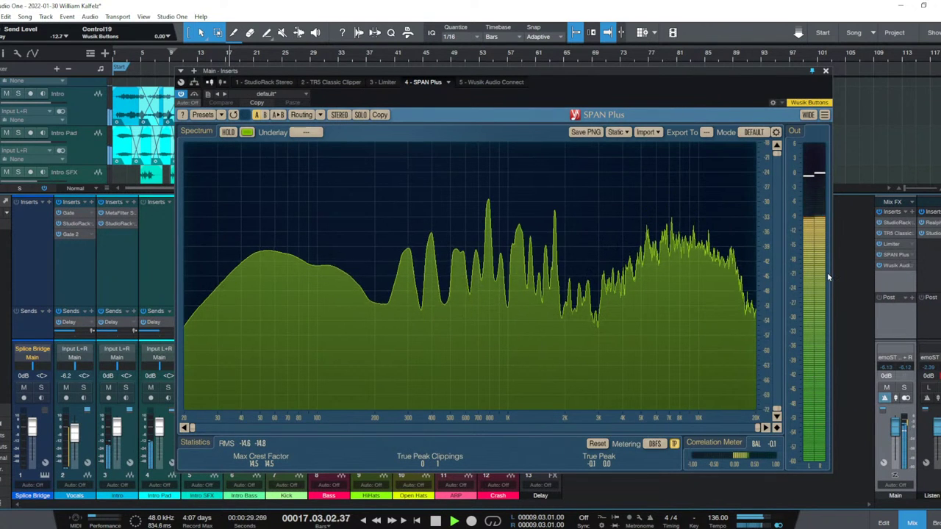
key(space)
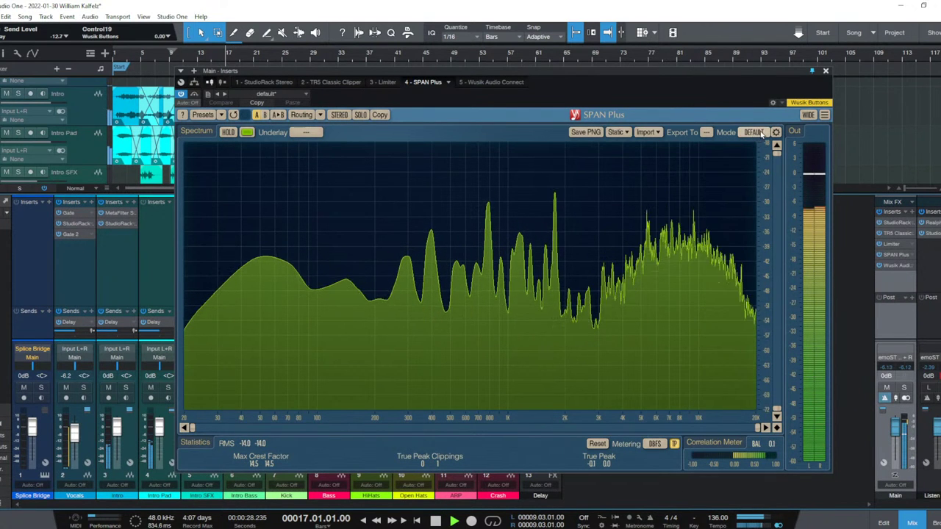
key(space)
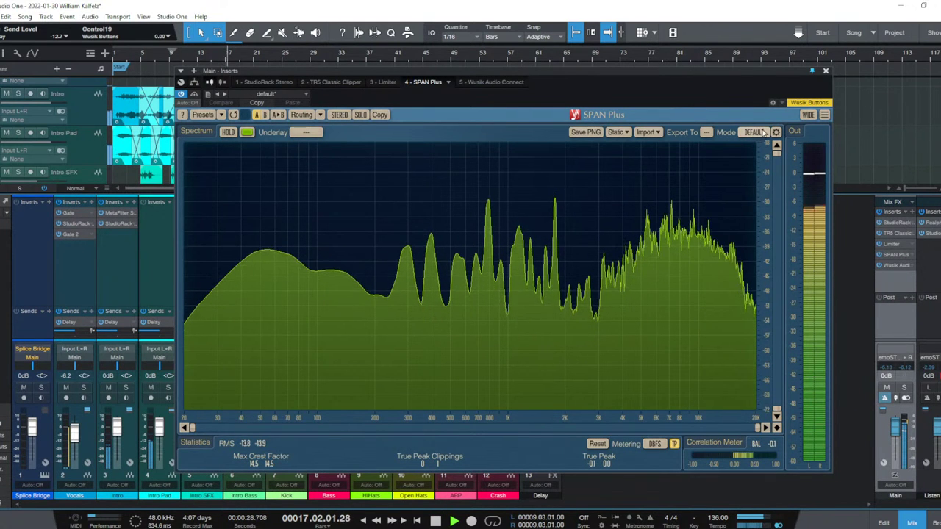
click(824, 73)
key(F3)
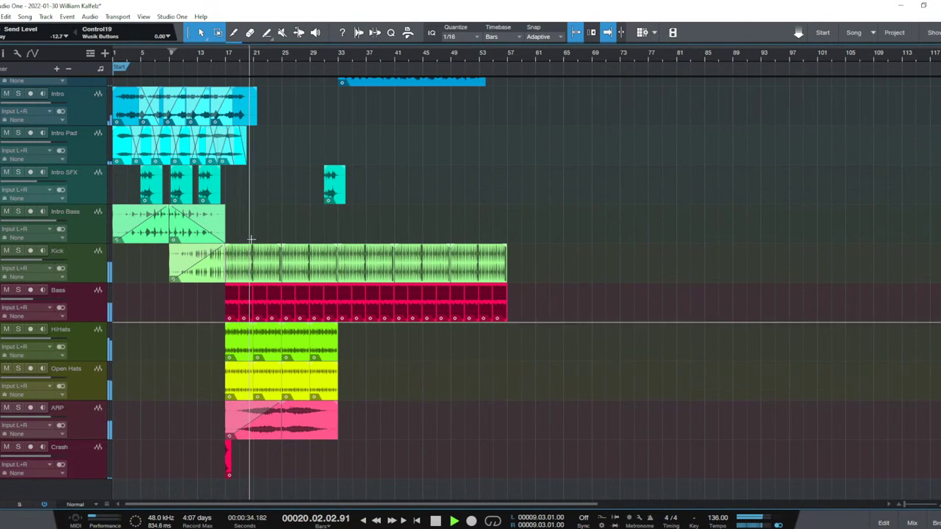
Fade out the last Intro clip from about bar 18 to its end.
scroll(247, 157, up, 1)
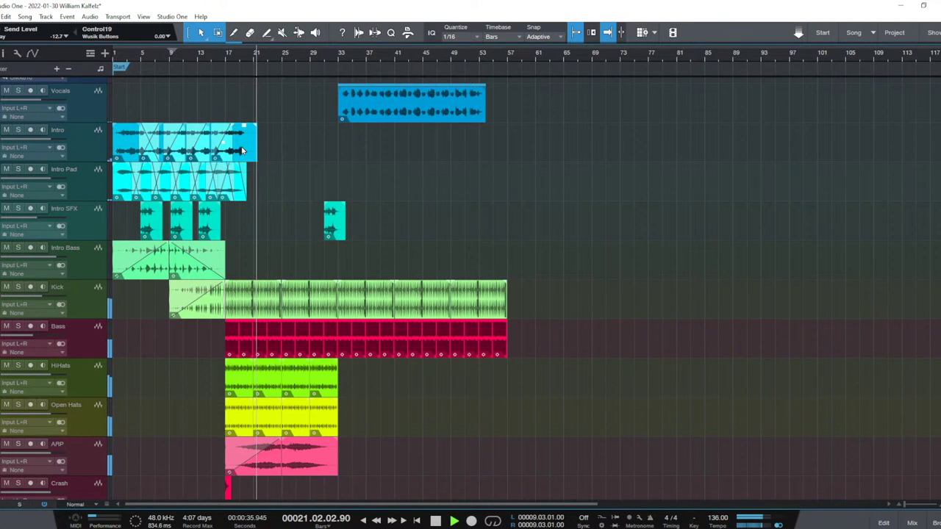
click(246, 156)
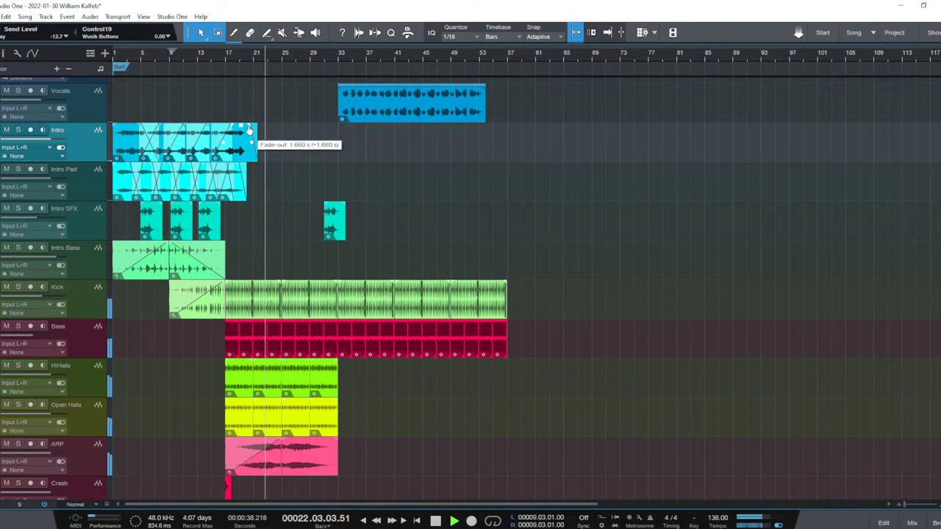
click(236, 172)
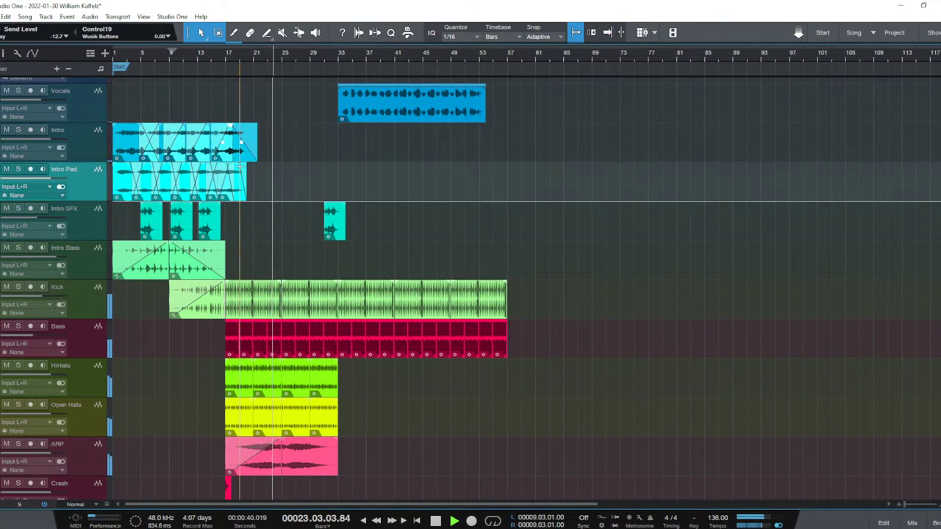
Copy the Crash clip to bar 15 on the same track and reverse the copy.
scroll(233, 308, down, 1)
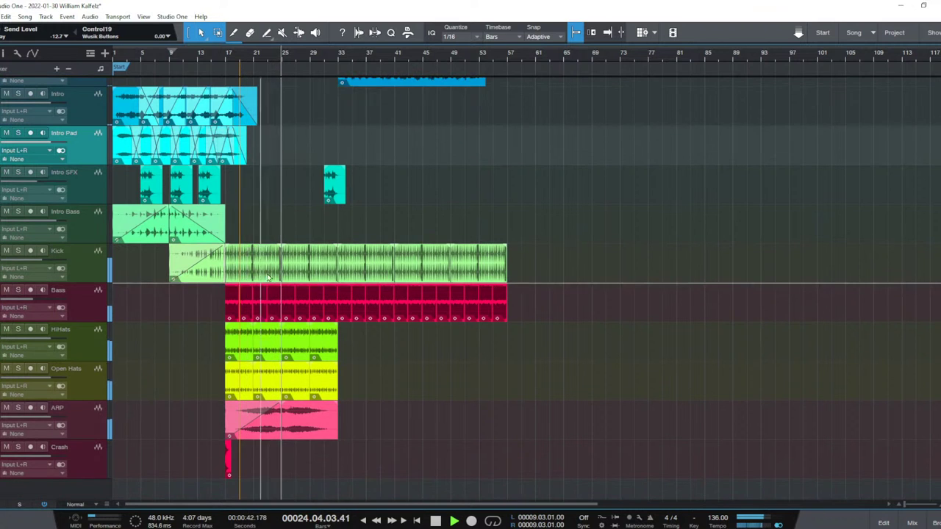
drag(230, 465, 211, 472)
key(e)
key(e)
key(e)
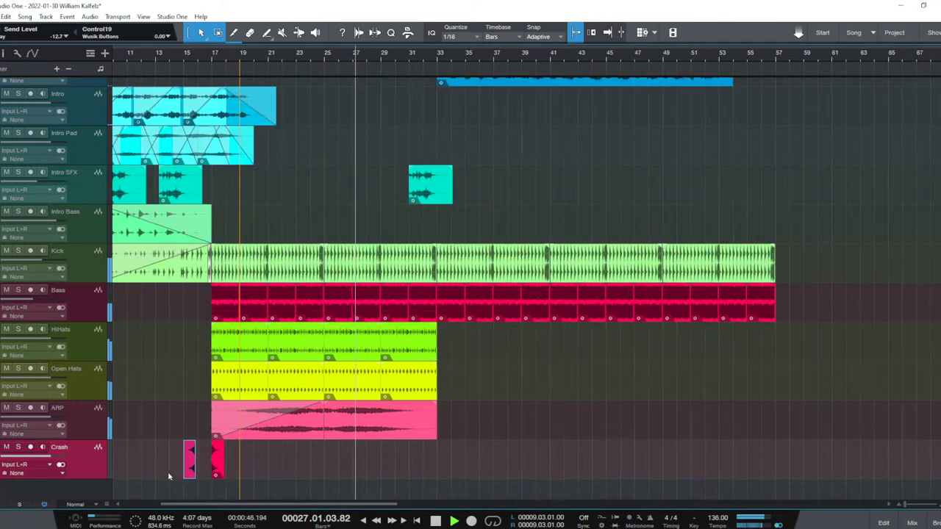
Move the reversed Crash clip to start at 16.01.02 and play the transition from bar 16.
key(Home)
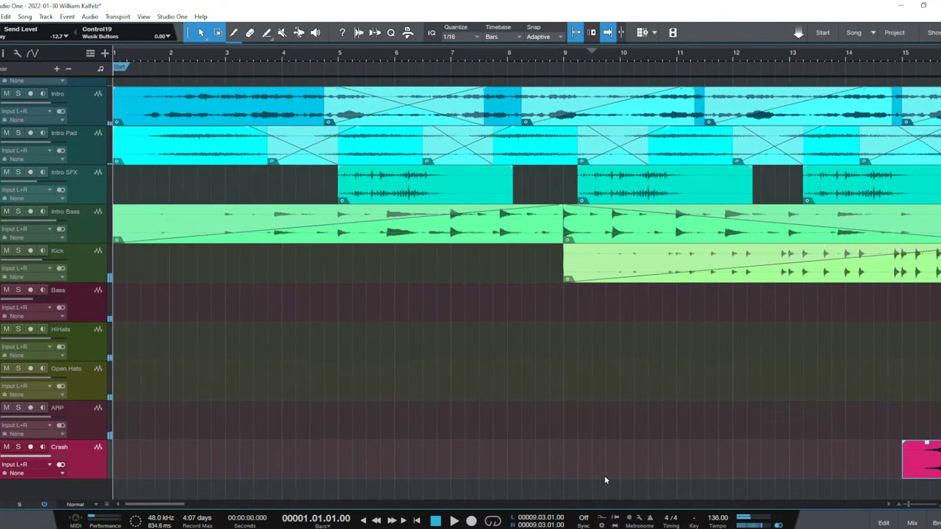
key(w)
key(w)
key(w)
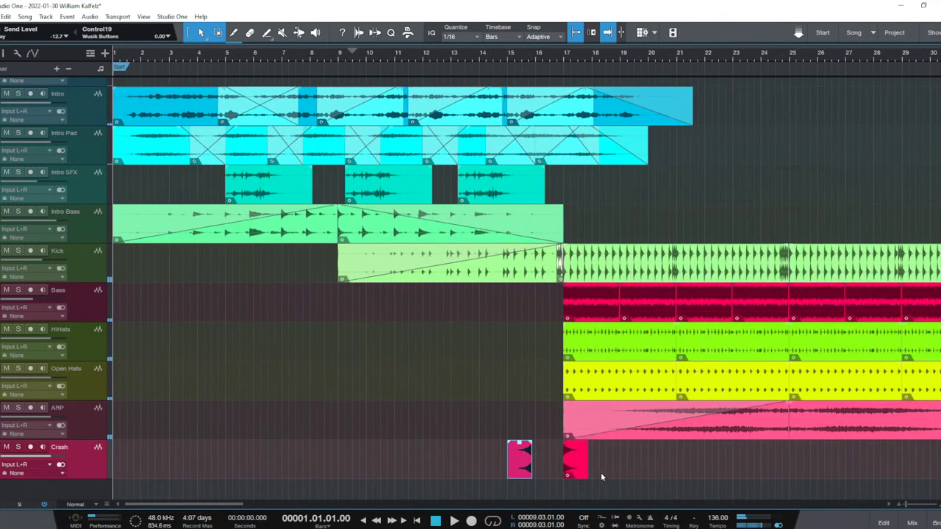
click(534, 390)
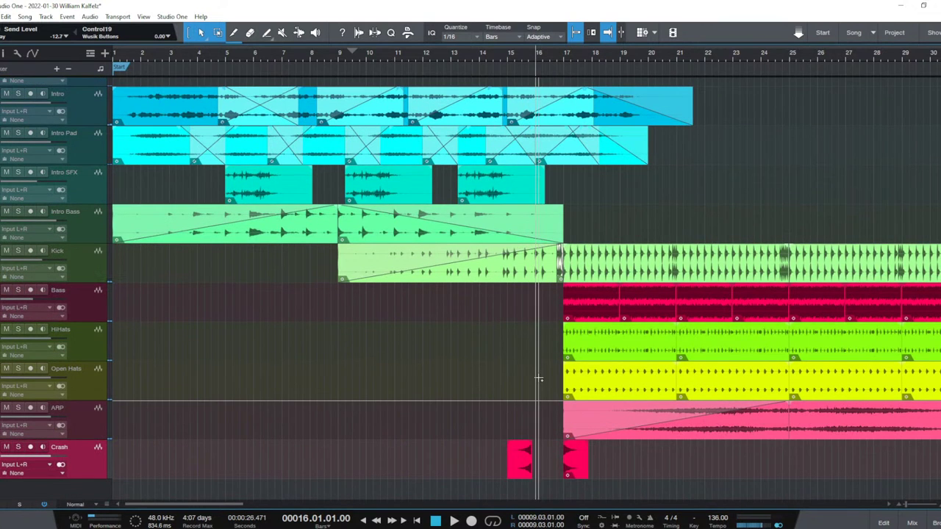
key(e)
key(e)
key(e)
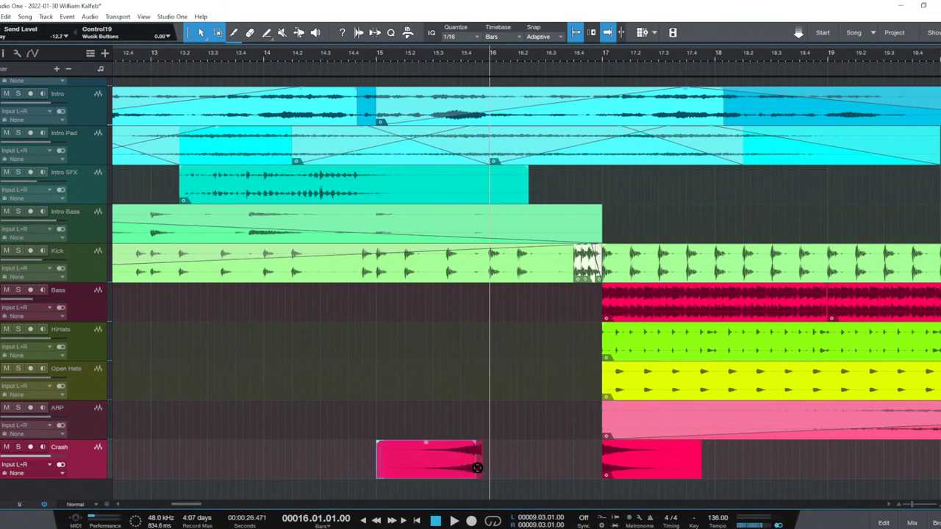
drag(477, 467, 571, 471)
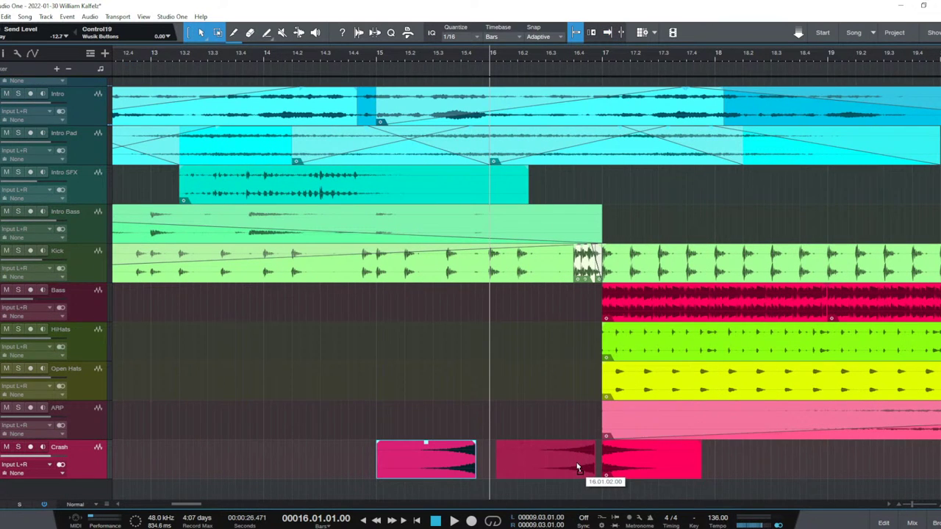
drag(576, 462, 576, 462)
key(space)
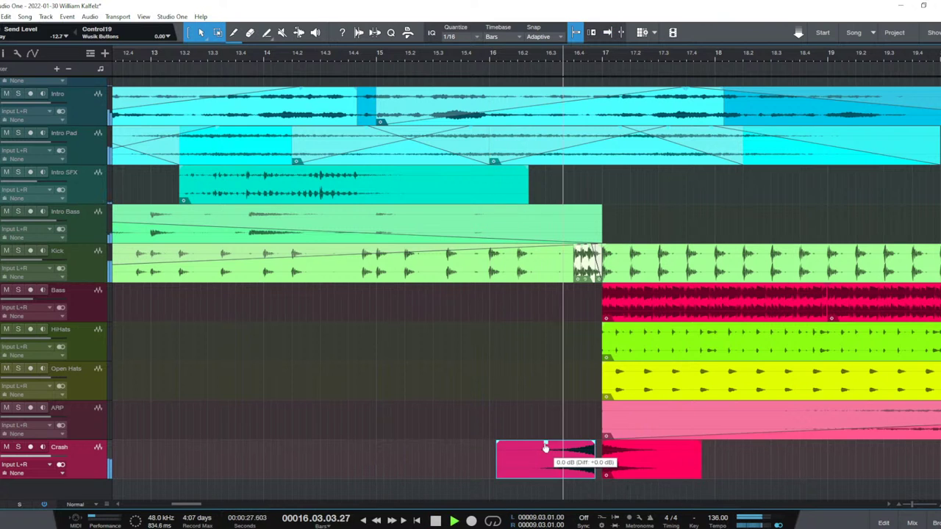
Fine-position the reversed Crash clip so that it ends directly at the original crash on bar 17.
key(e)
key(e)
key(e)
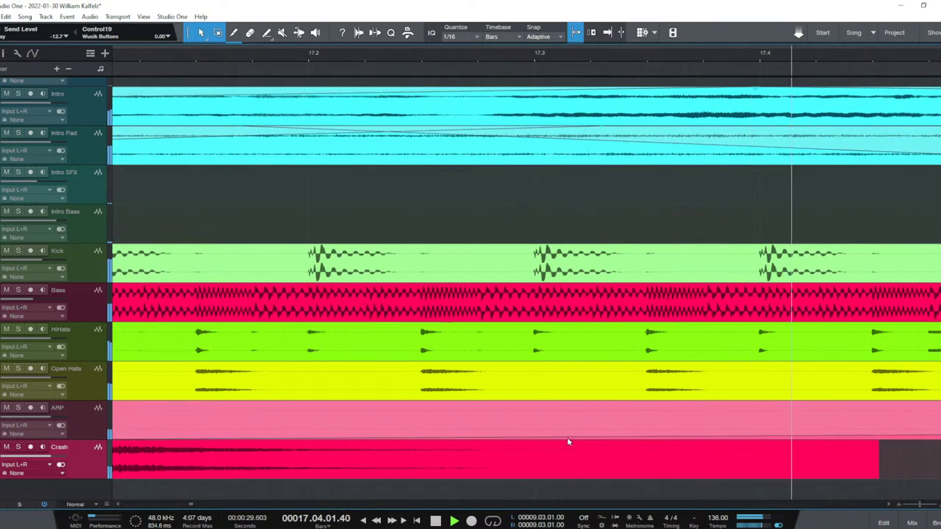
scroll(208, 476, left, 3)
drag(218, 459, 237, 476)
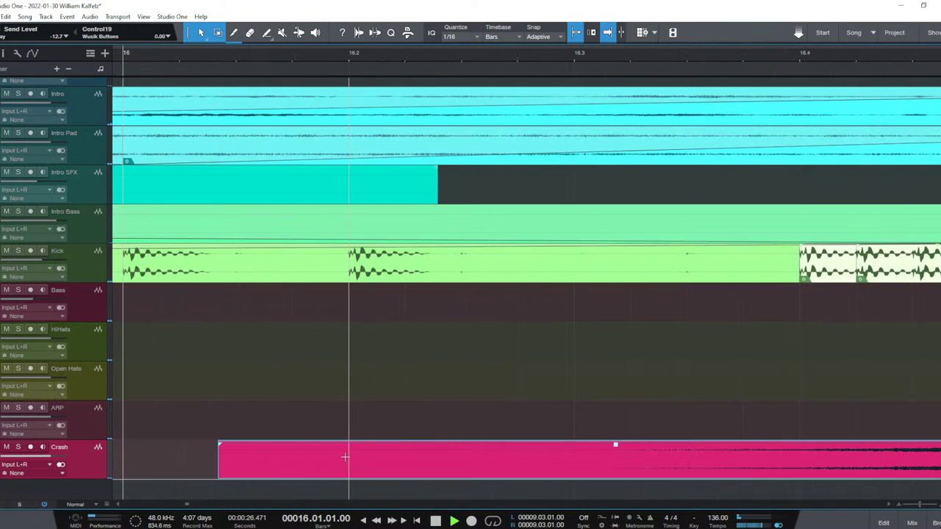
Play the reversed crash transition from bar 16 and check it against the full arrangement.
key(w)
key(space)
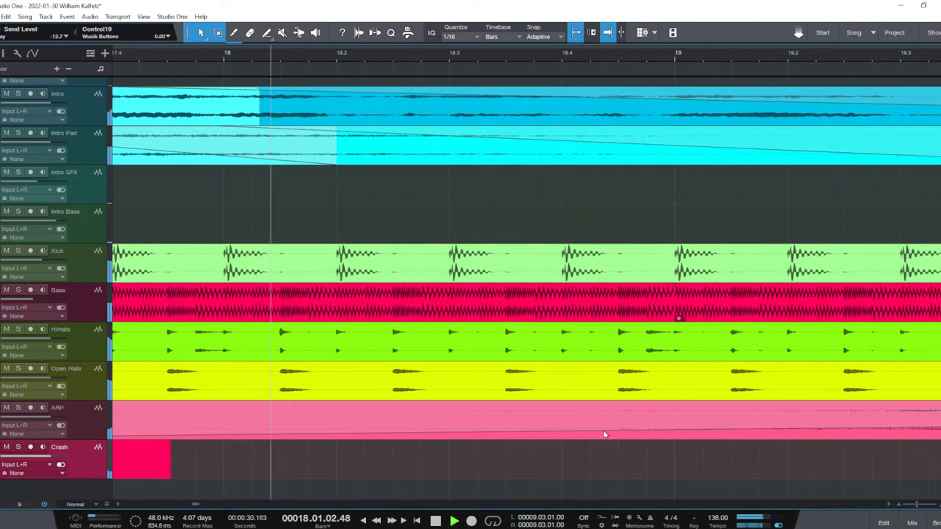
key(w)
key(w)
key(w)
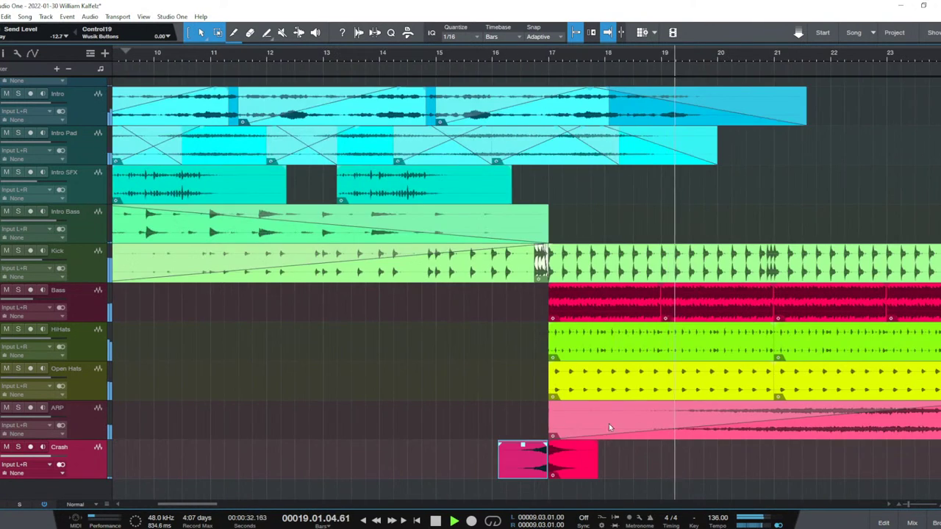
key(w)
key(z)
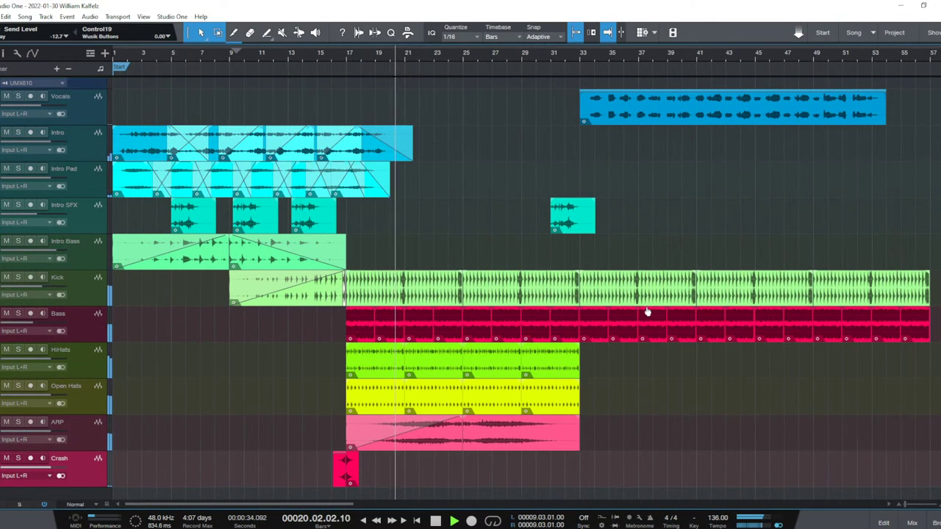
key(space)
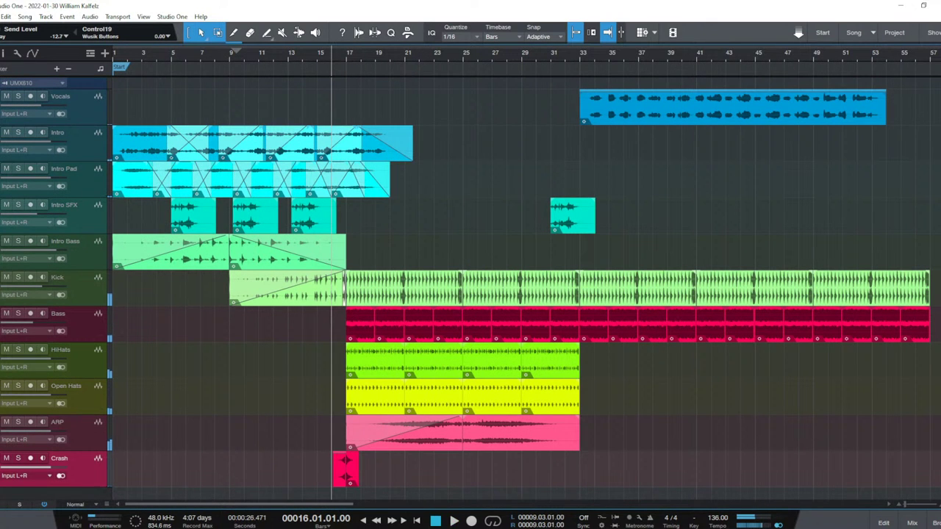
Raise the Crash channel's volume to +2.9 dB and its Delay send level to +6.5 dB while playing from bar 16.
key(F3)
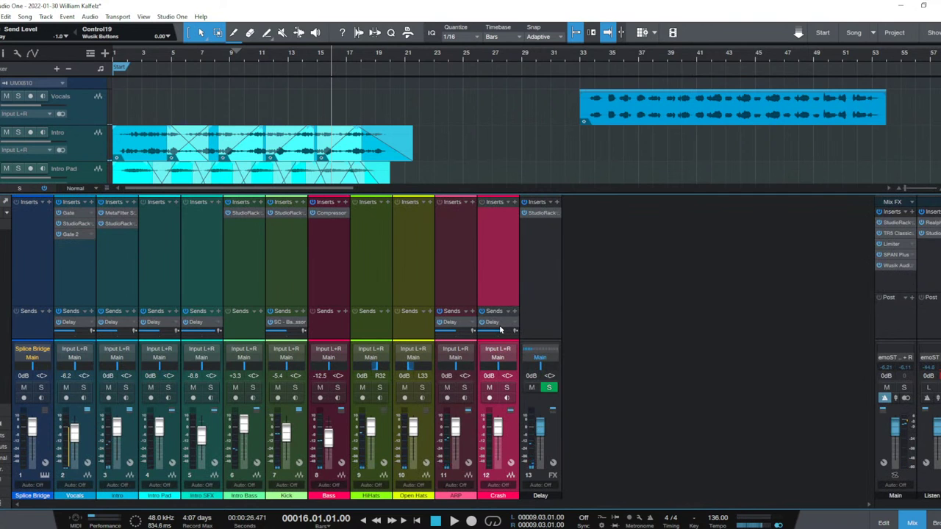
key(F3)
key(space)
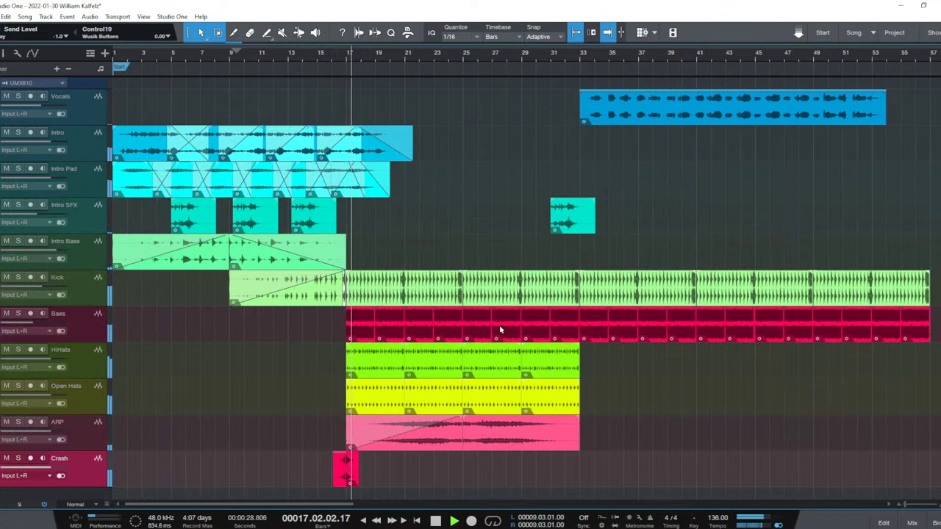
key(F3)
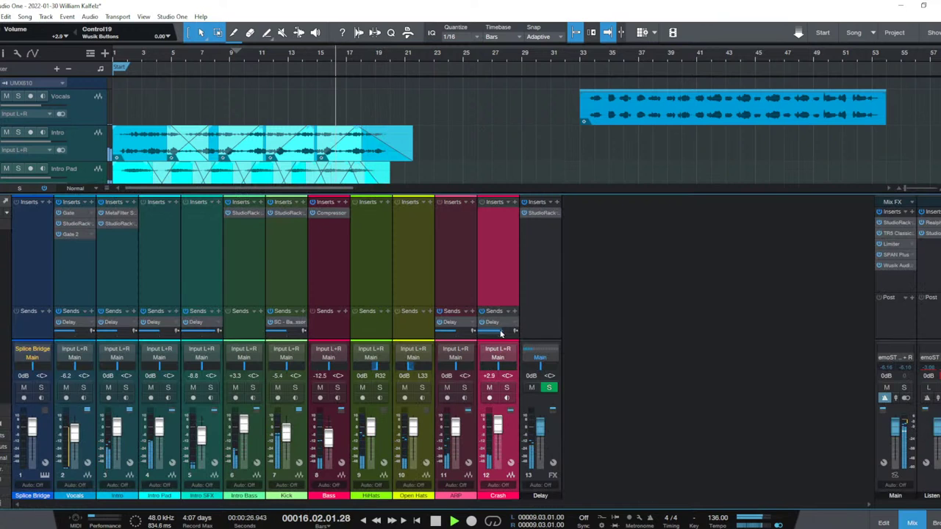
mouse_move(507, 336)
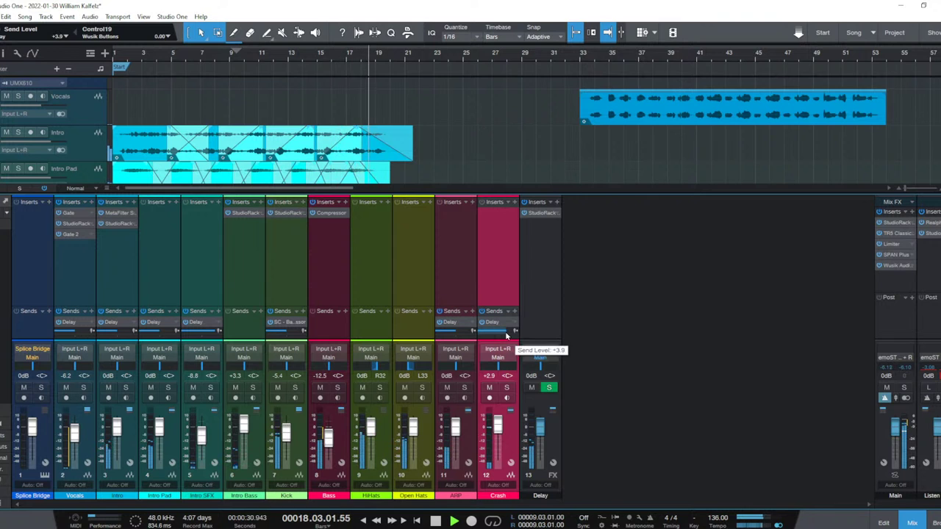
key(F3)
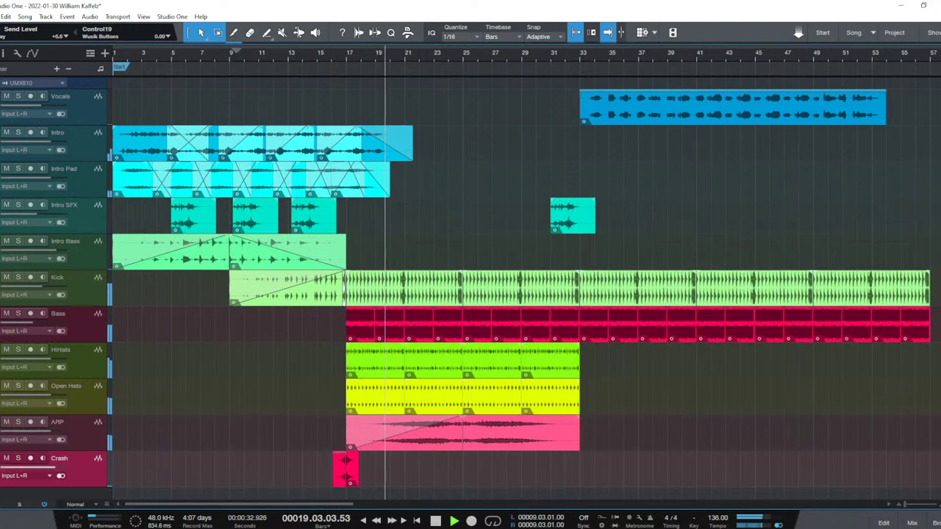
key(space)
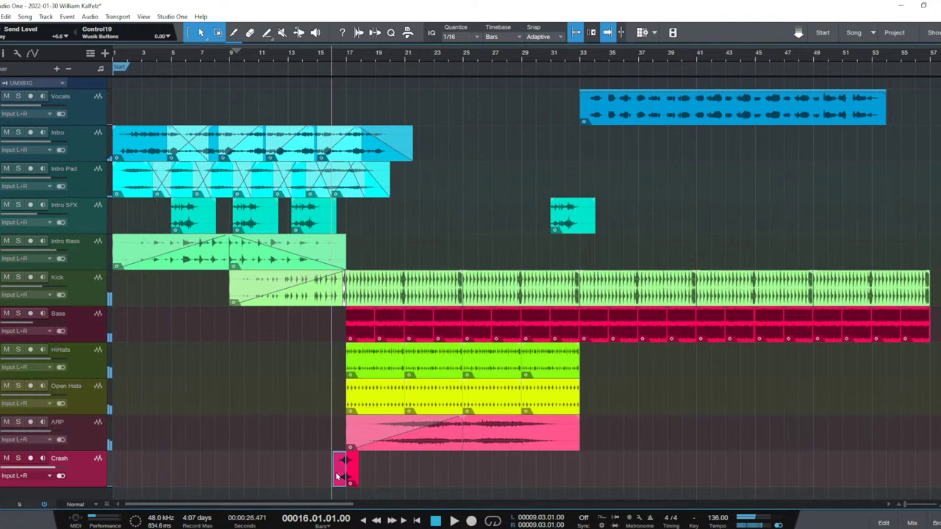
Stretch the reversed Crash clip with a new Speedup value and move it so that it ends at bar 17.
right_click(340, 474)
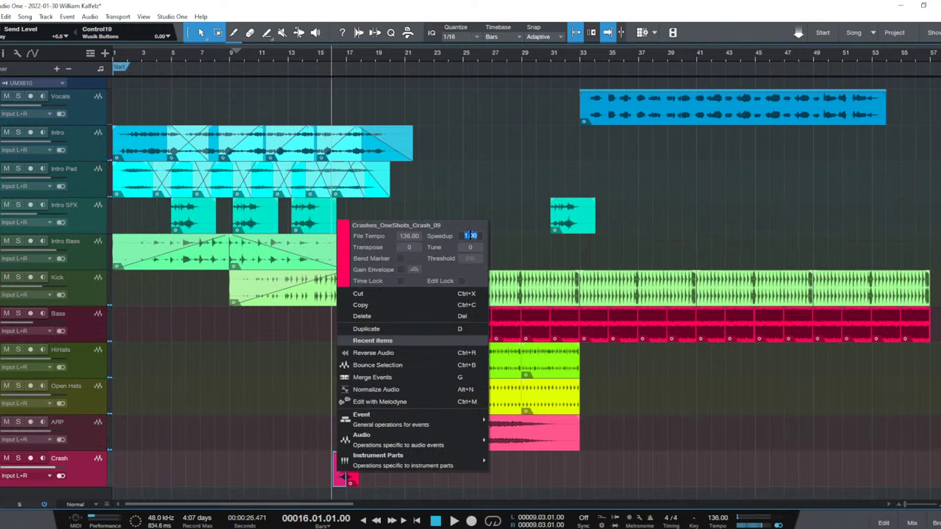
key(Escape)
key(e)
key(e)
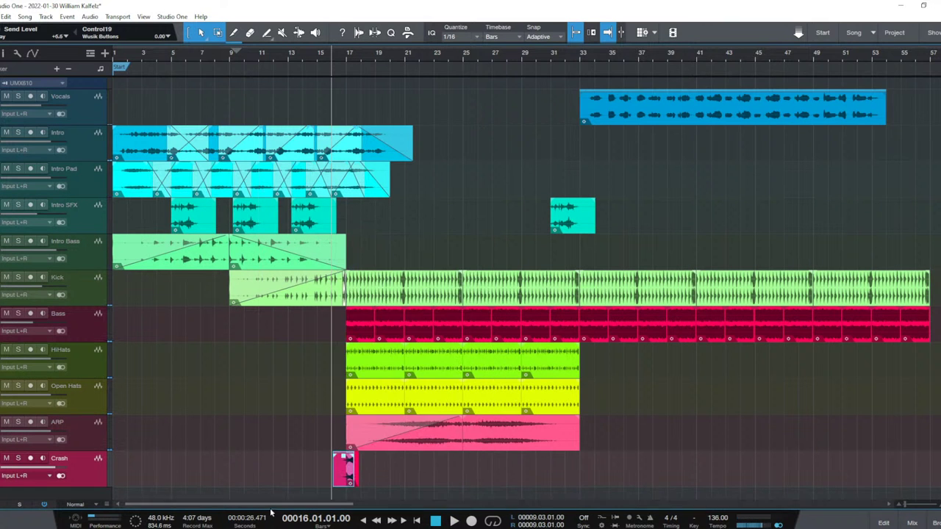
drag(377, 476, 345, 478)
key(f)
key(space)
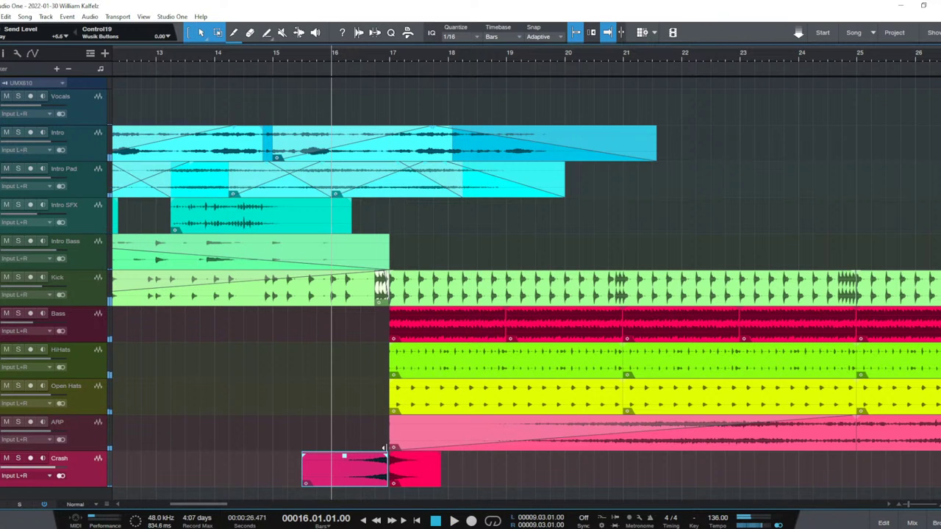
Open SPAN Plus on the Main channel beside the track list and play from bar 16 to examine the spectrum.
scroll(395, 478, down, 5)
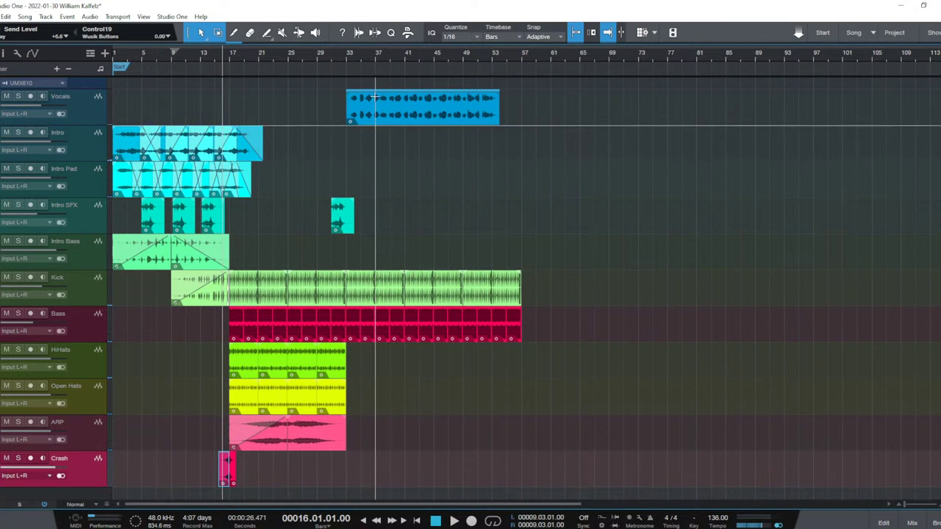
click(84, 135)
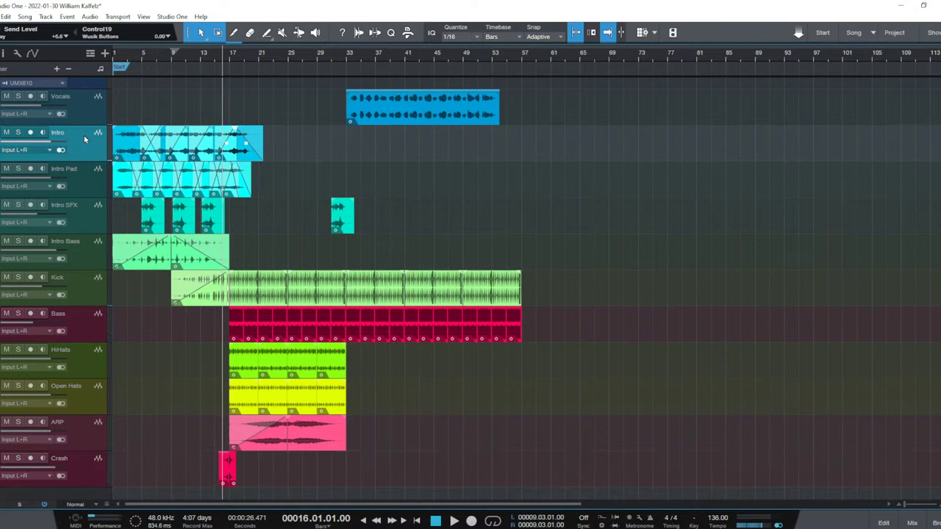
key(F3)
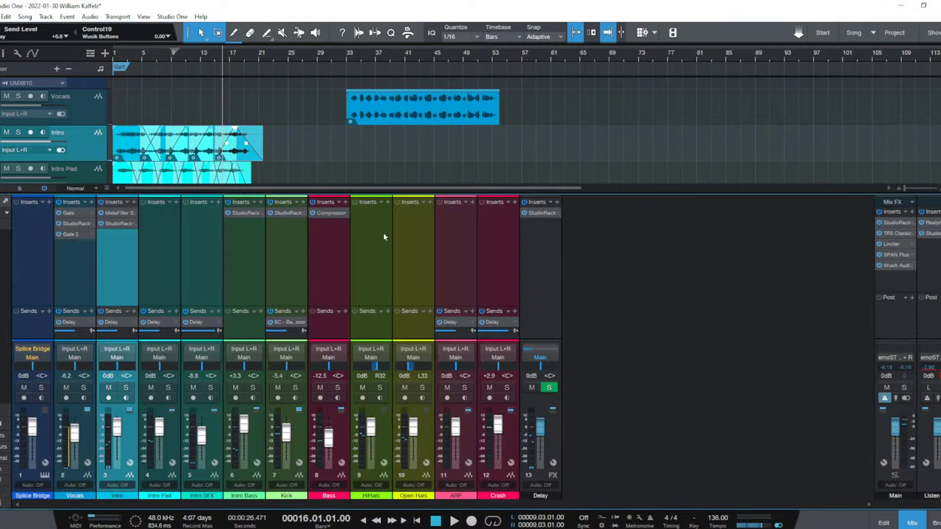
click(895, 255)
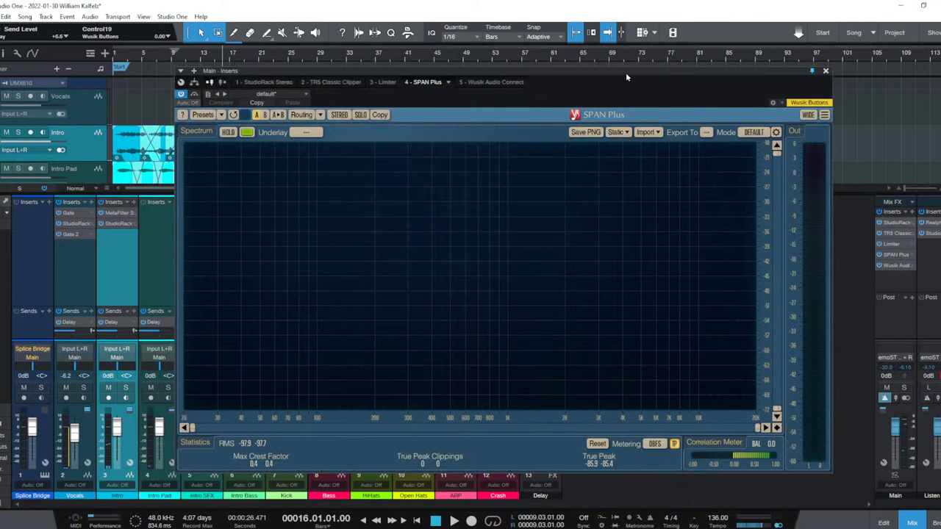
drag(627, 76, 724, 67)
key(F3)
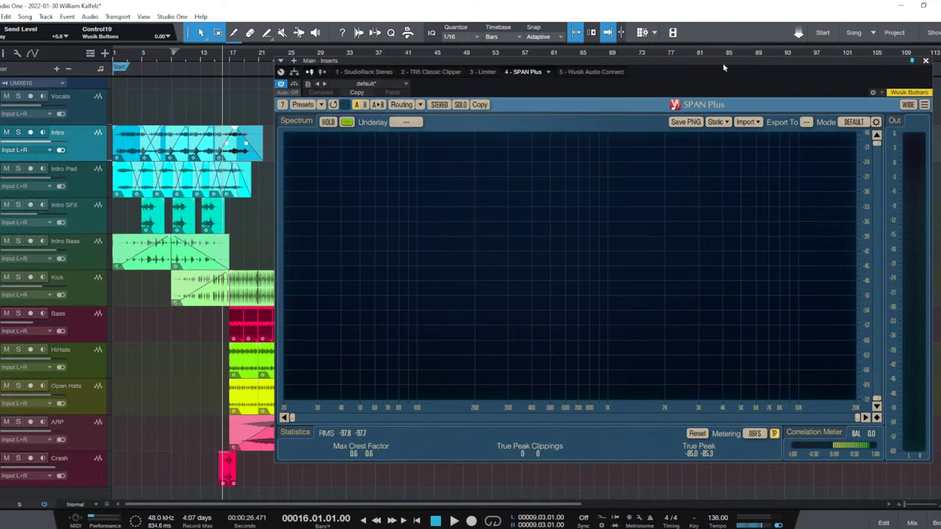
key(space)
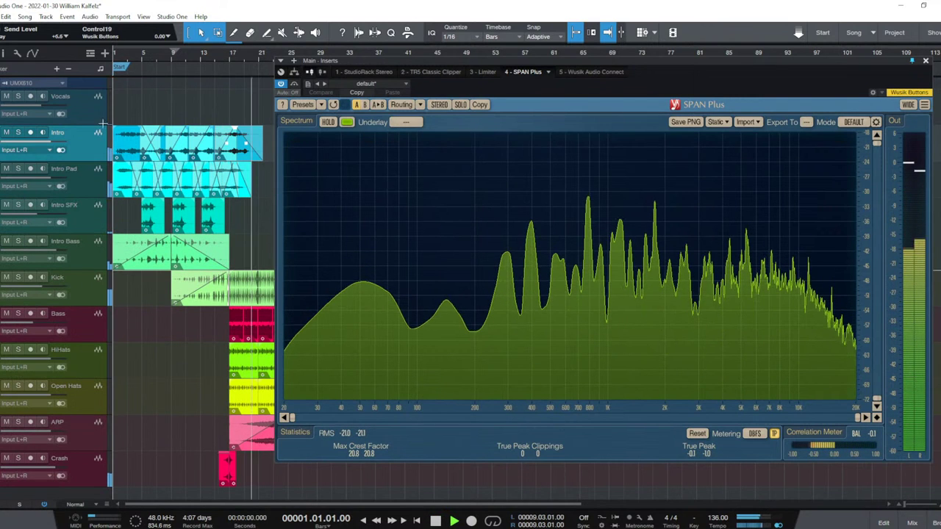
Set the Intro track's volume to -7.2 dB while soloed, unsolo it, and set the Kick track's volume to -2.8 dB.
click(19, 133)
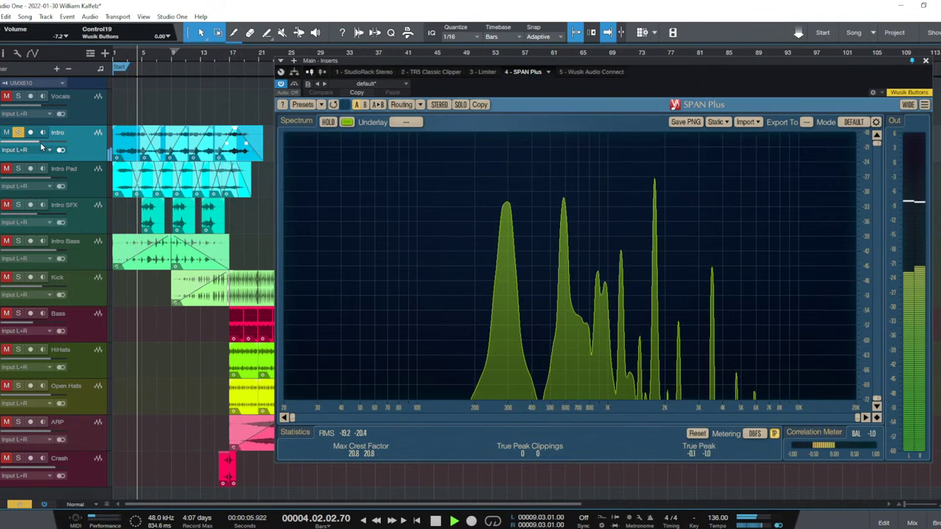
click(18, 133)
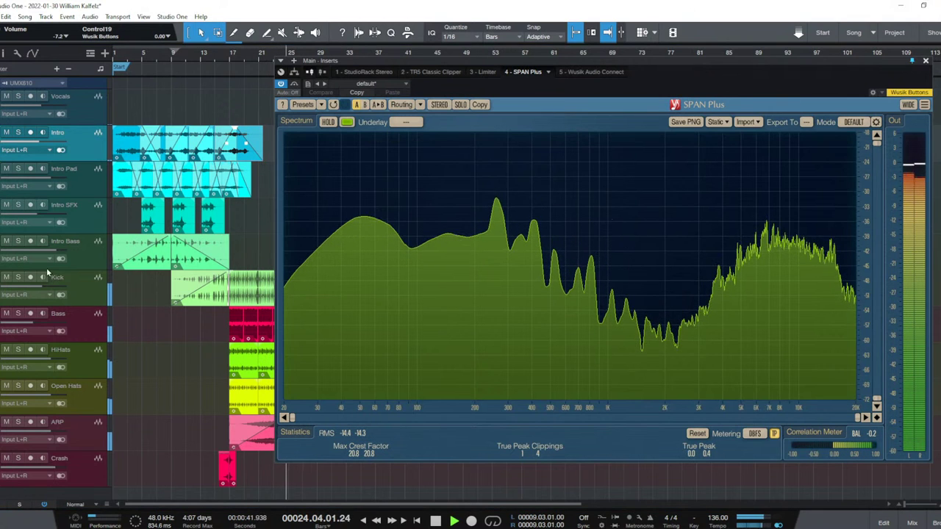
drag(36, 289, 42, 291)
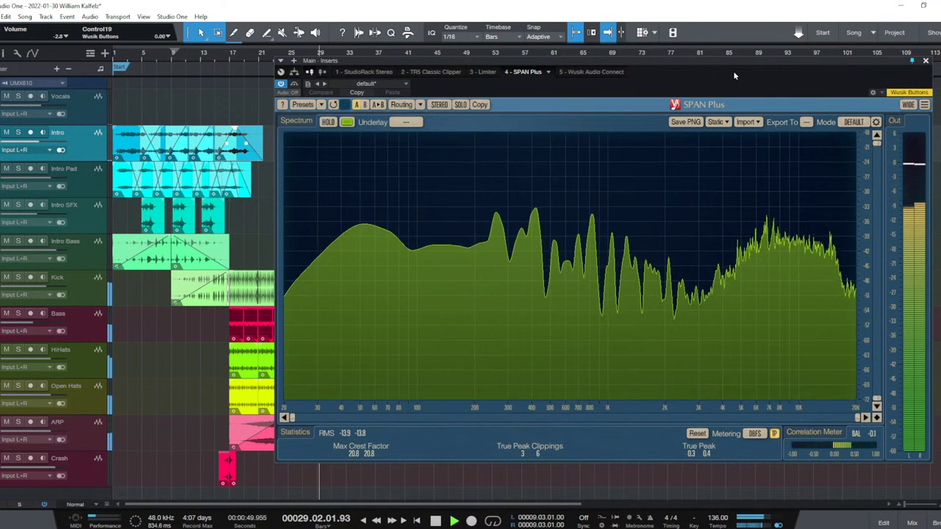
Close SPAN Plus, stop playback, and extend the start of the reversed Crash clip back to bar 15.
click(924, 62)
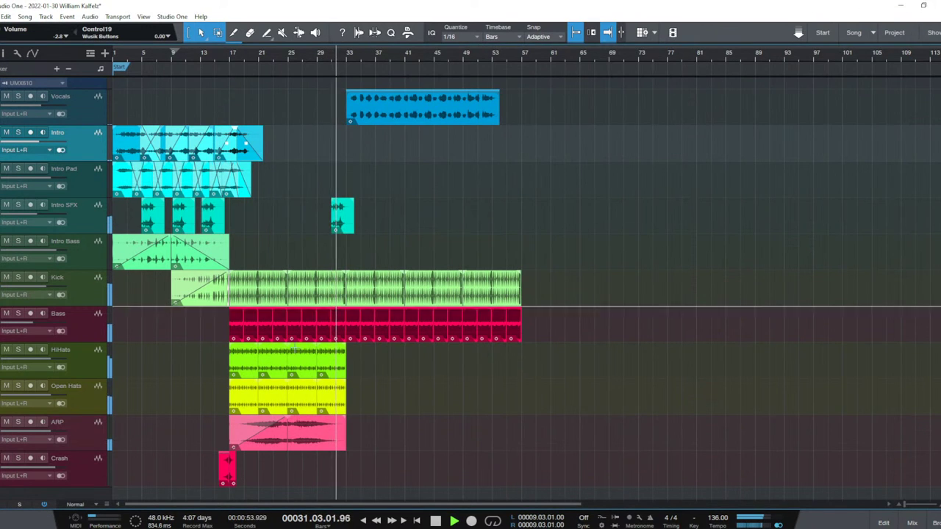
key(space)
click(232, 482)
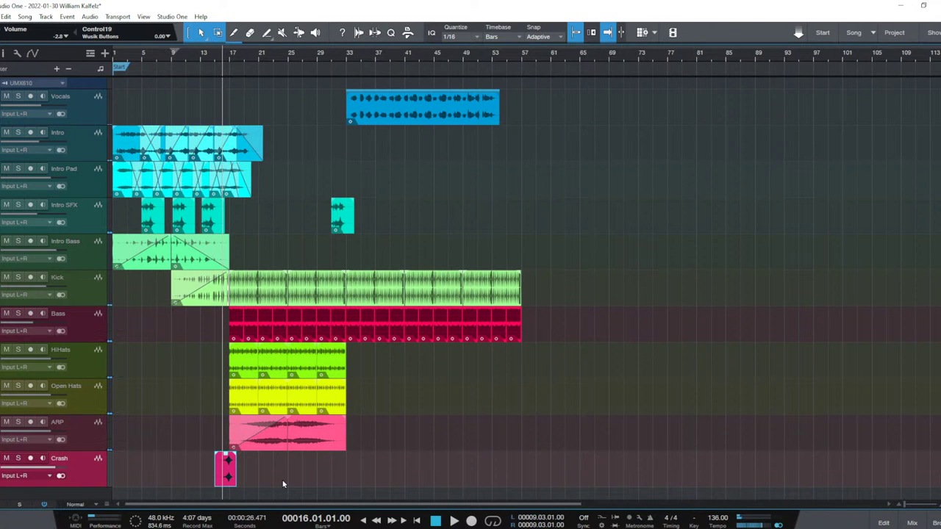
Copy the reversed Crash clip along its track so that the copy starts at bar 31.
key(e)
key(e)
key(e)
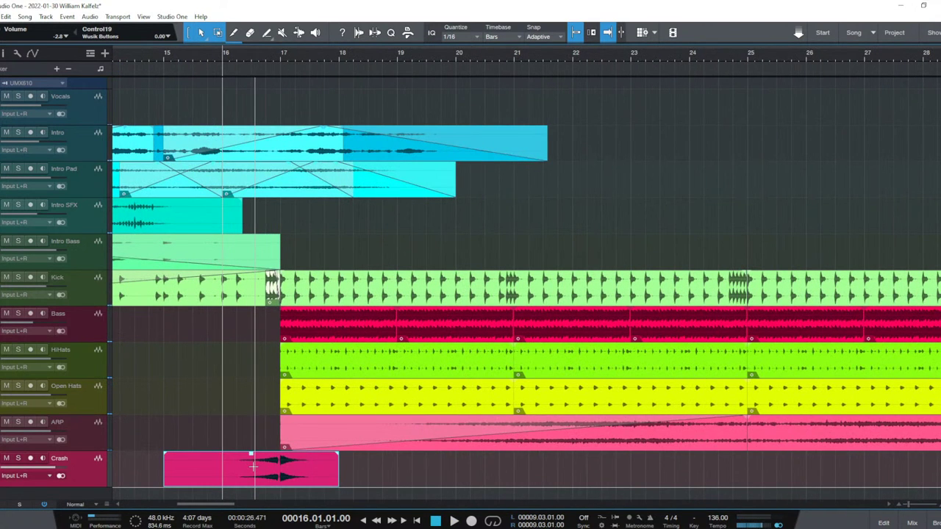
key(w)
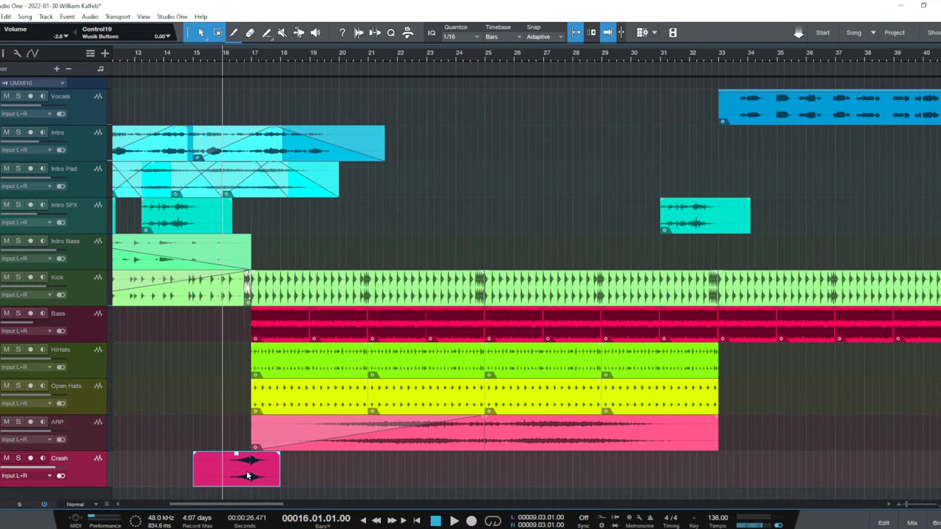
drag(249, 476, 720, 477)
scroll(705, 474, right, 5)
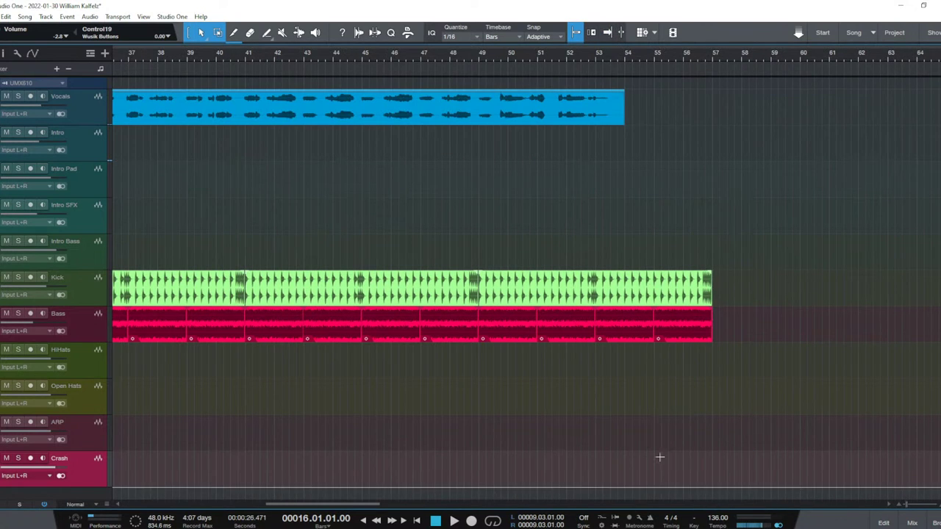
click(241, 53)
key(z)
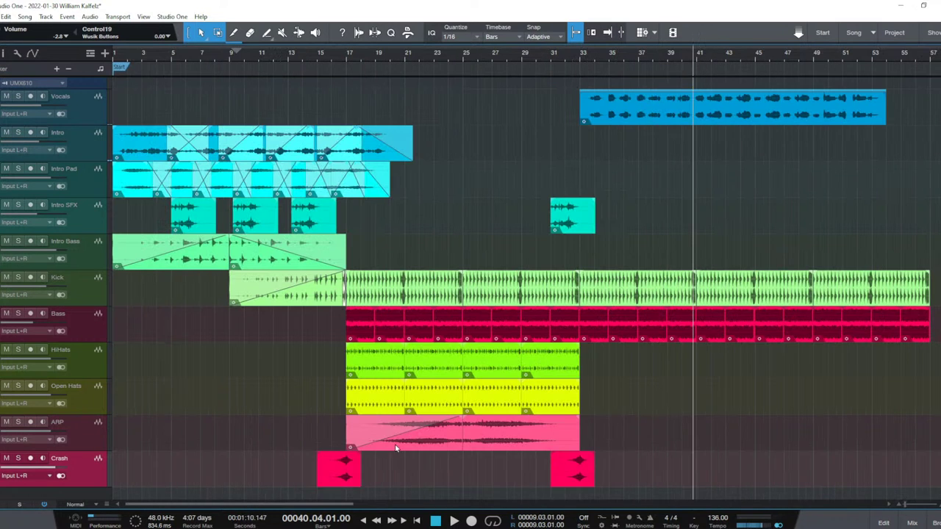
Play from bar 31 to examine the second crash transition and the entry of the vocals.
click(562, 258)
key(space)
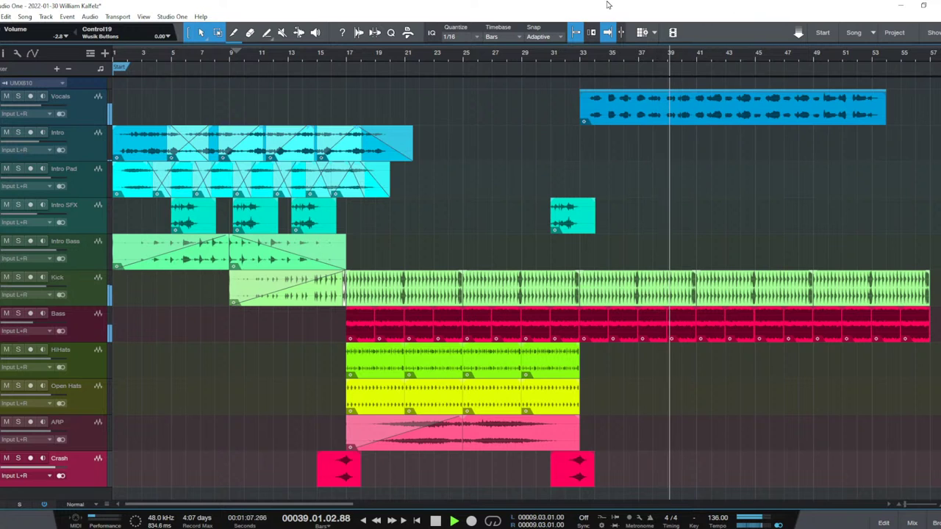
key(space)
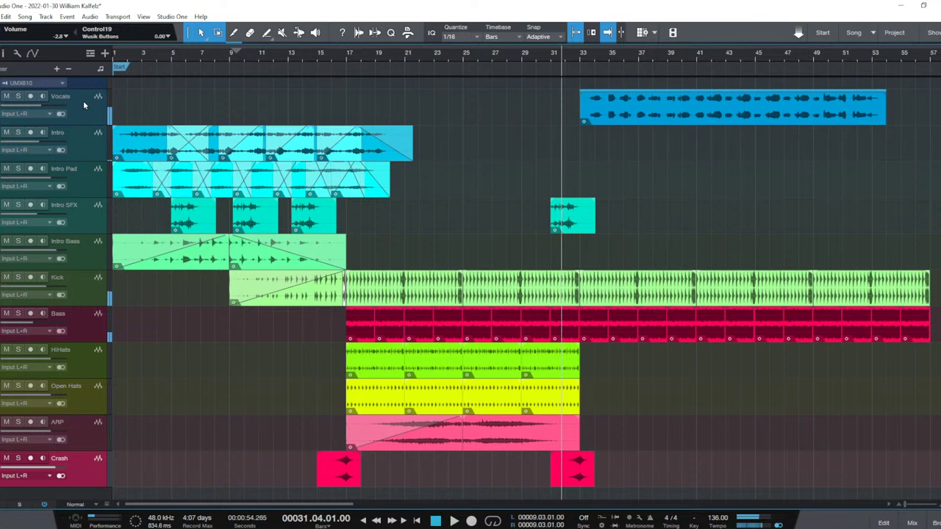
Place the playback position at bar 34 and replace Reel ADT with Waves Tune Real-Time in the Vocals channel's StudioRack.
click(83, 106)
click(592, 54)
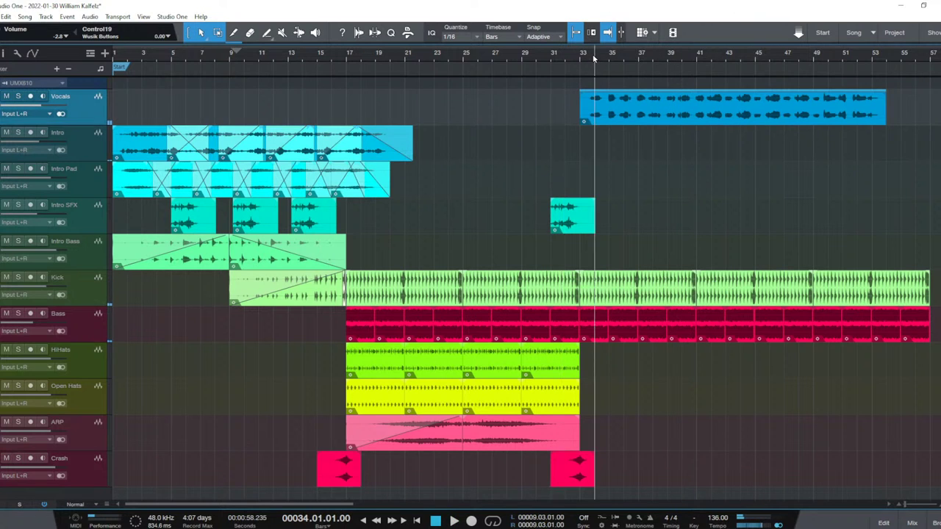
key(F3)
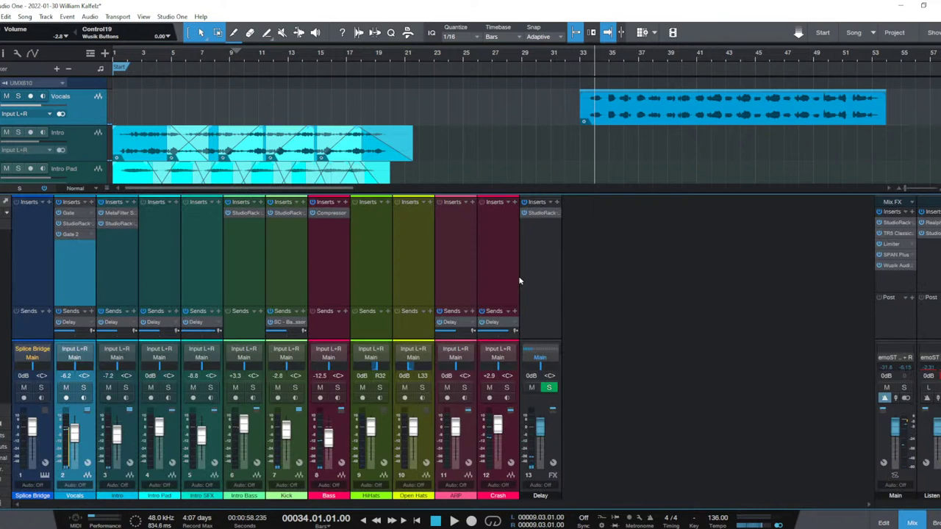
click(77, 223)
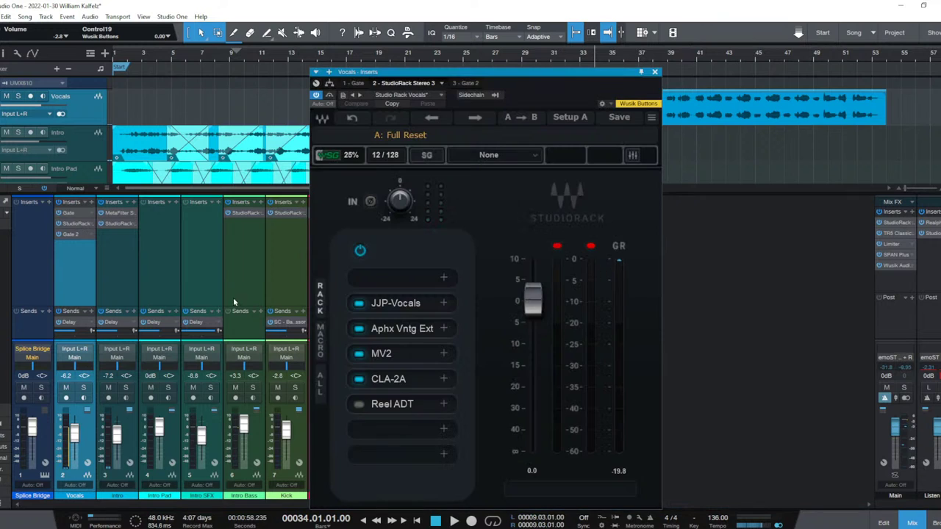
click(442, 405)
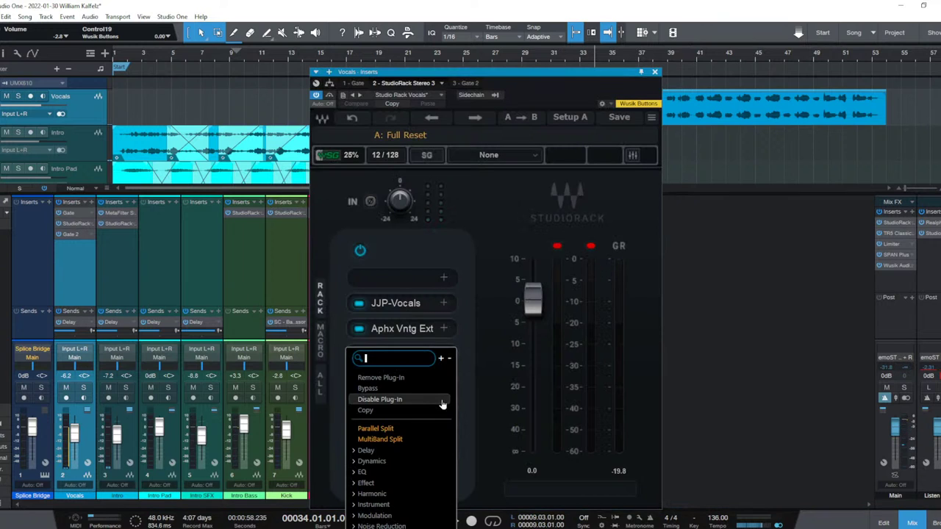
key(Escape)
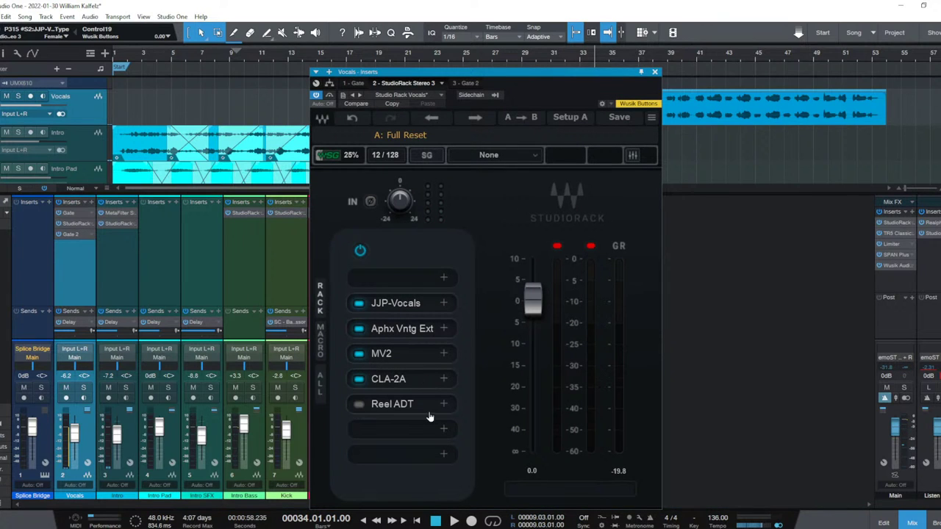
click(413, 406)
click(413, 403)
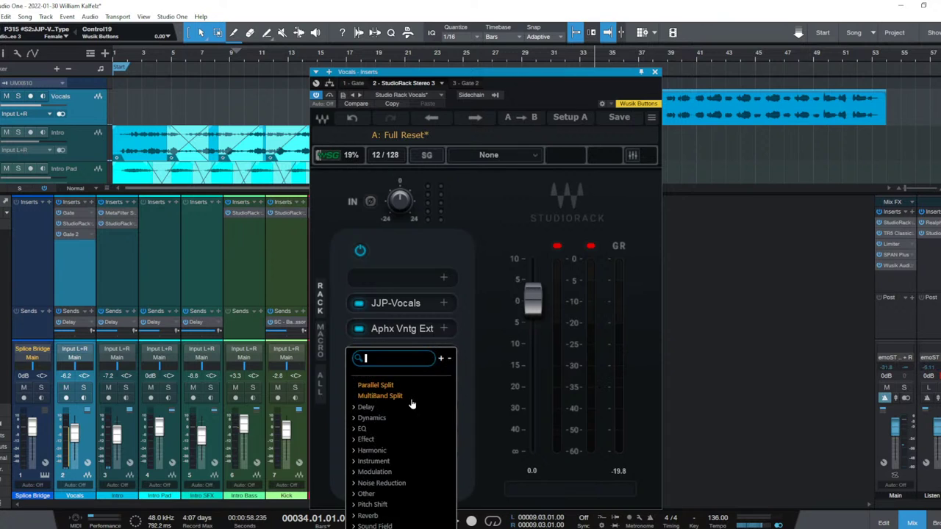
text(pit)
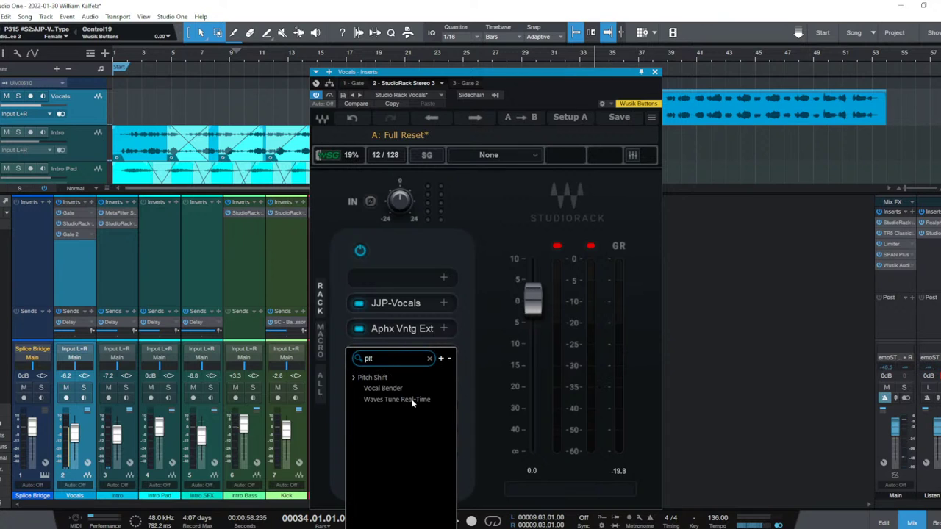
click(400, 399)
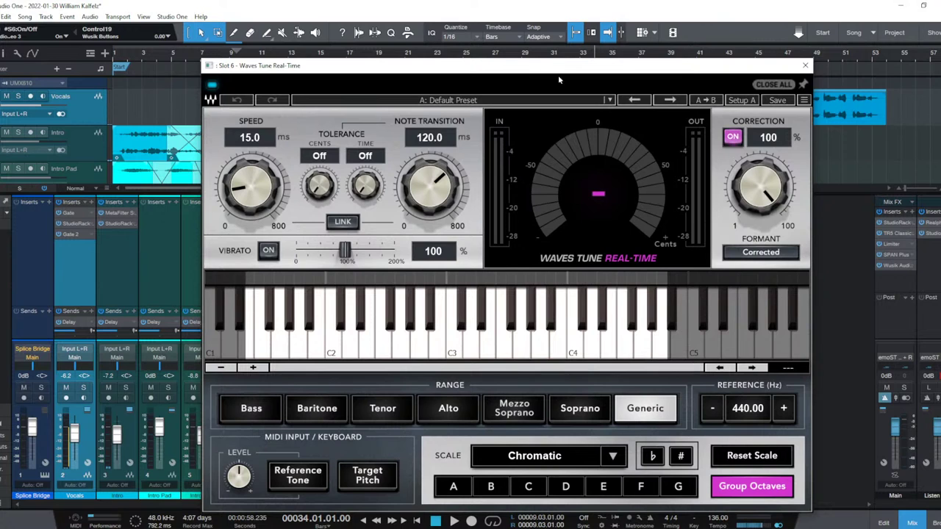
Load the user preset Create a Scale 01 in Waves Tune Real-Time, with root C and a Note Transition of 8.5 ms.
click(609, 101)
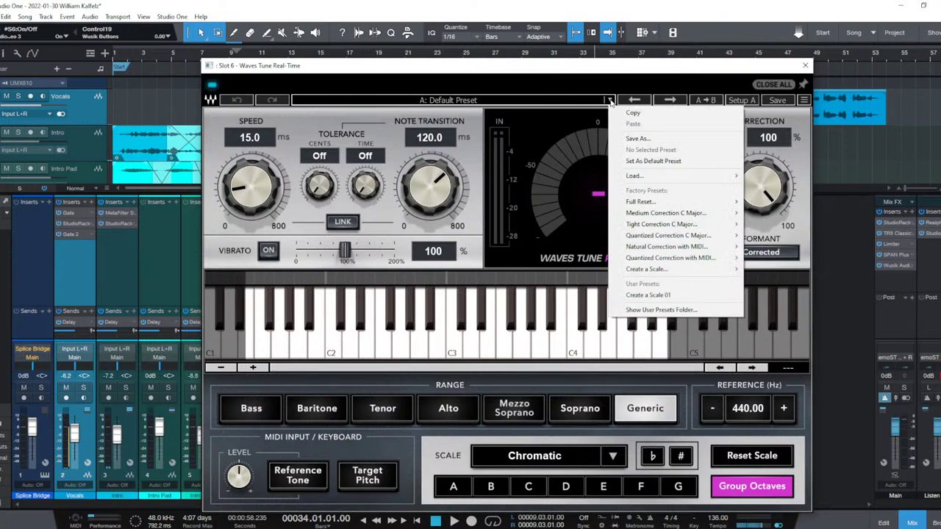
click(678, 296)
click(528, 488)
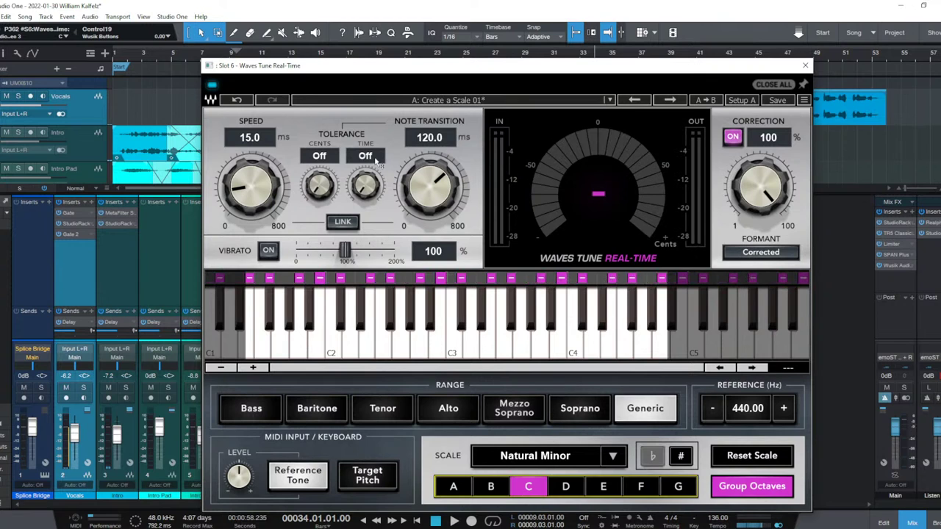
drag(430, 185, 430, 239)
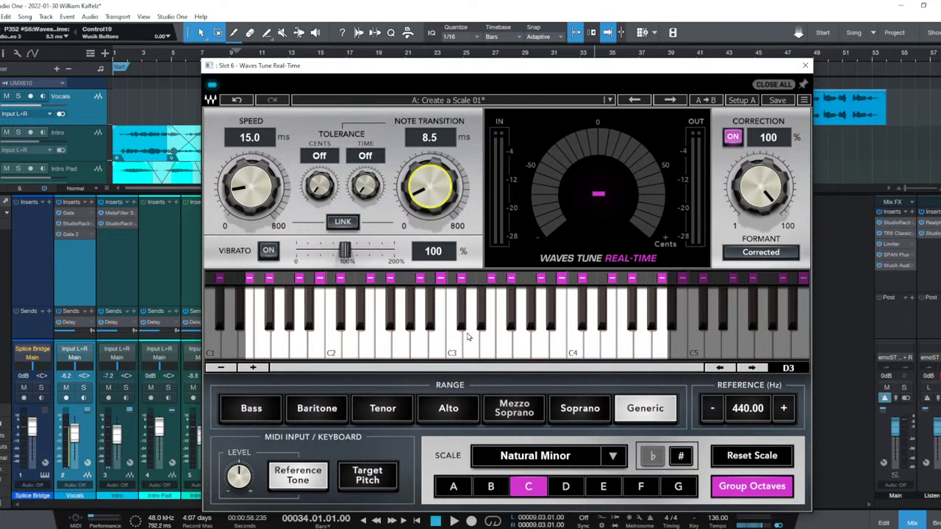
Try the Harmonic Minor scale in Waves Tune Real-Time and return to Natural Minor.
click(612, 457)
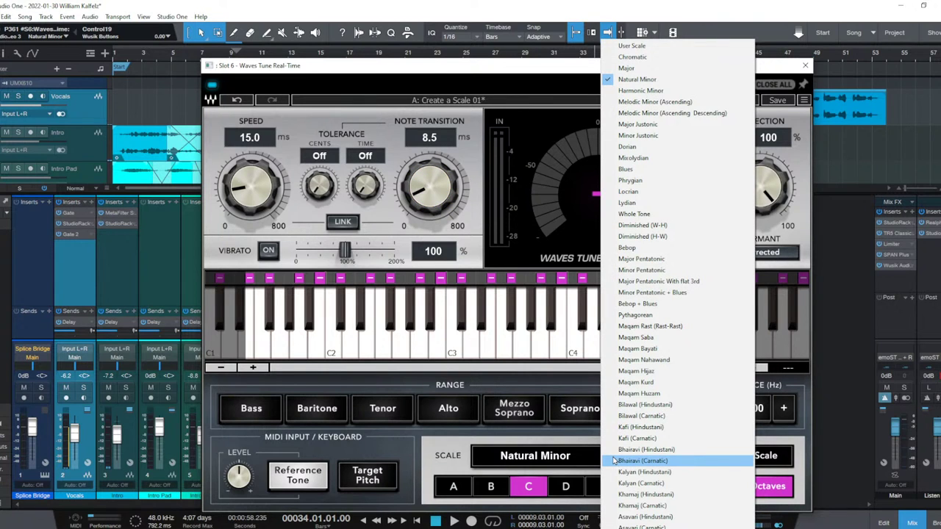
click(643, 92)
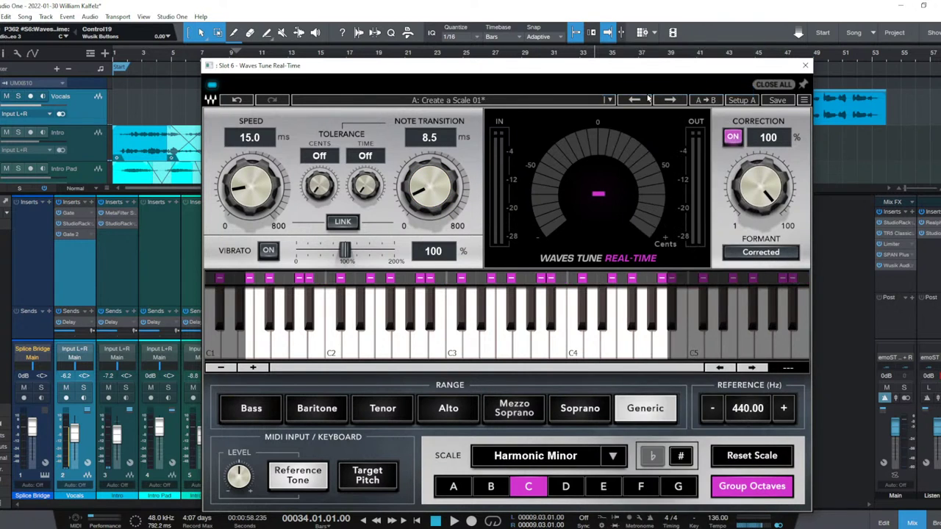
click(612, 457)
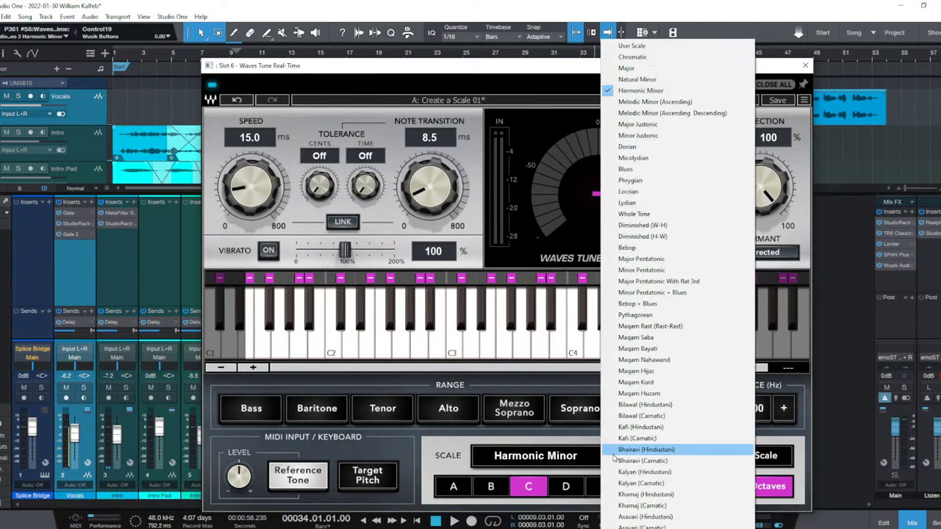
click(678, 81)
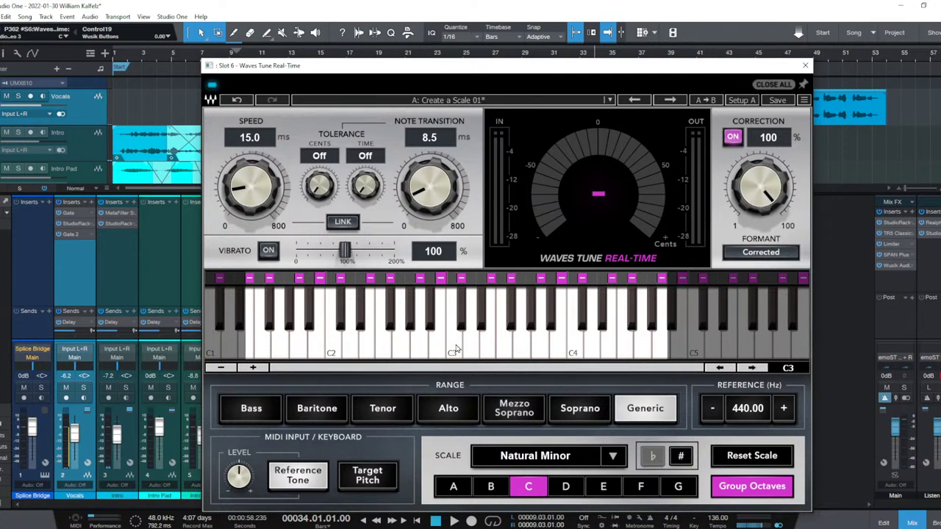
Customize the C Natural Minor note mapping by redirecting D and the out-of-scale notes to adjacent notes, keeping F in the scale.
click(471, 279)
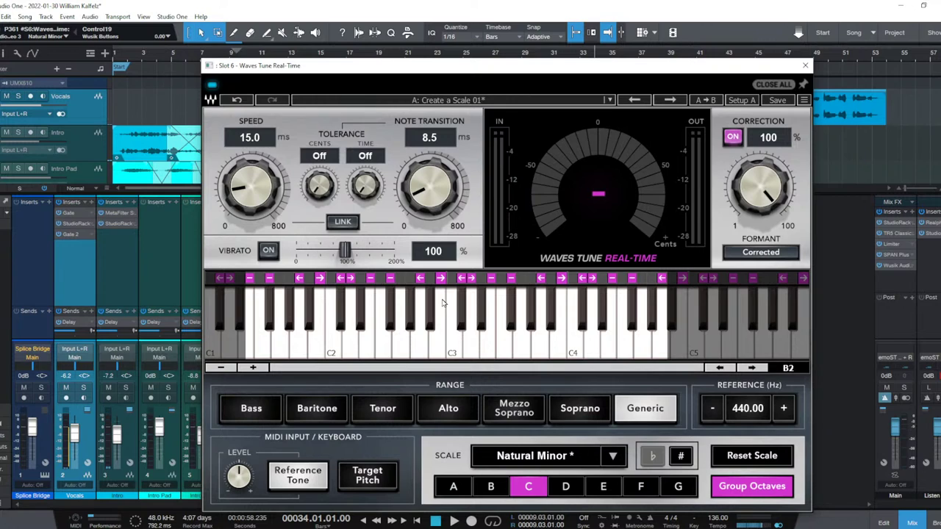
click(380, 288)
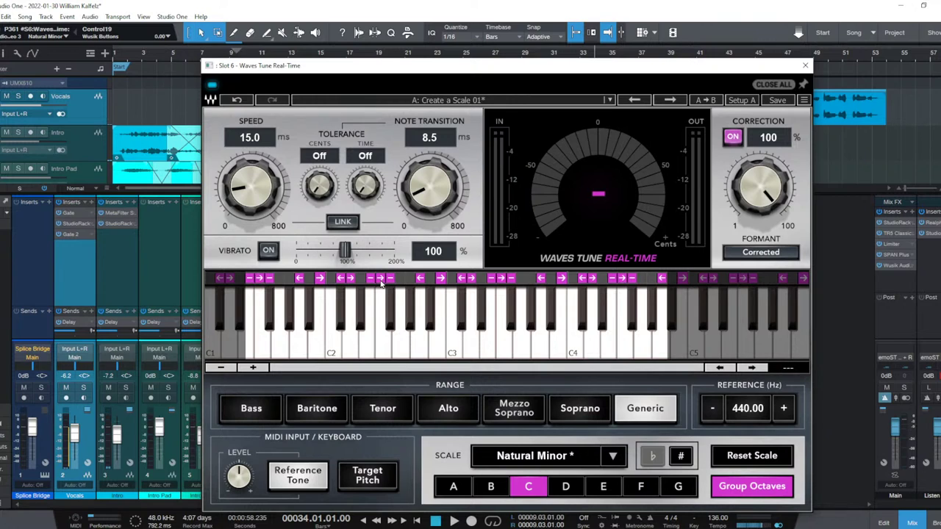
click(380, 279)
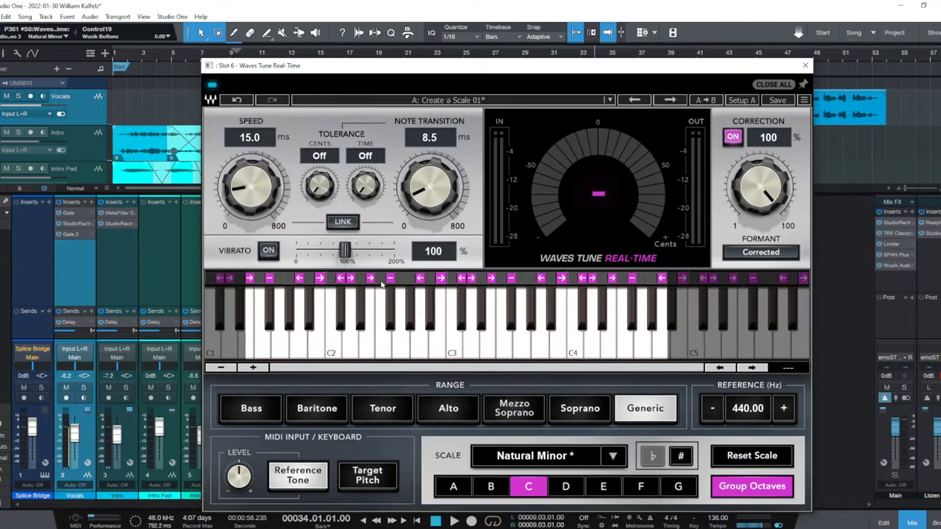
Play the tuned vocals from bar 34 to examine the pitch correction, and close the Vocals plug-in windows.
key(space)
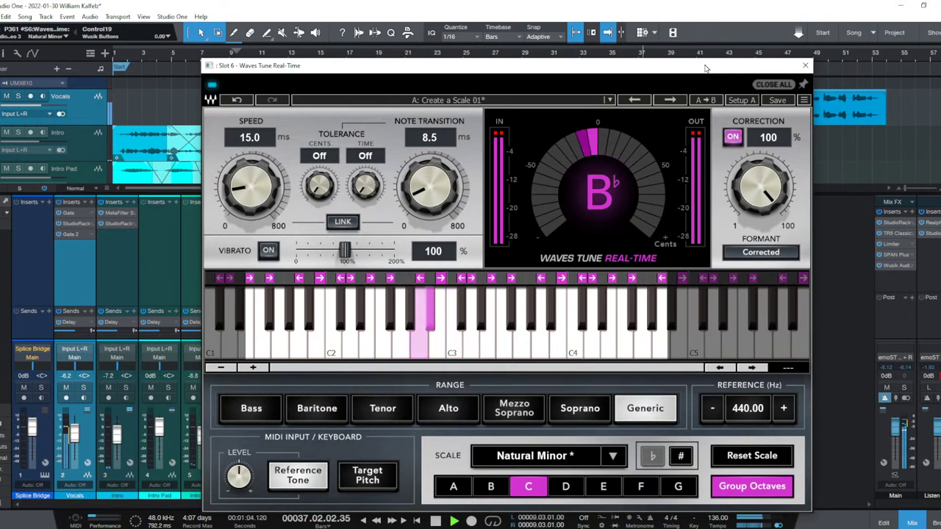
right_click(713, 74)
click(722, 73)
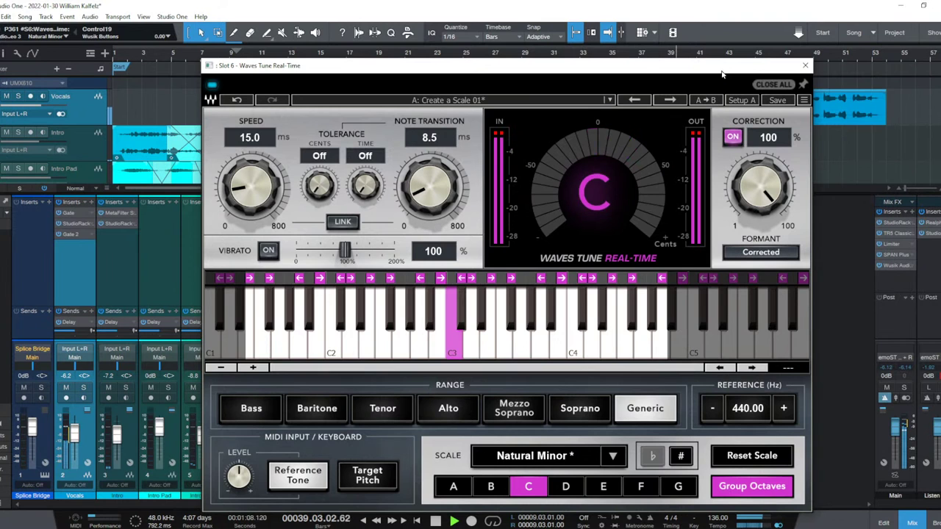
drag(722, 73, 723, 134)
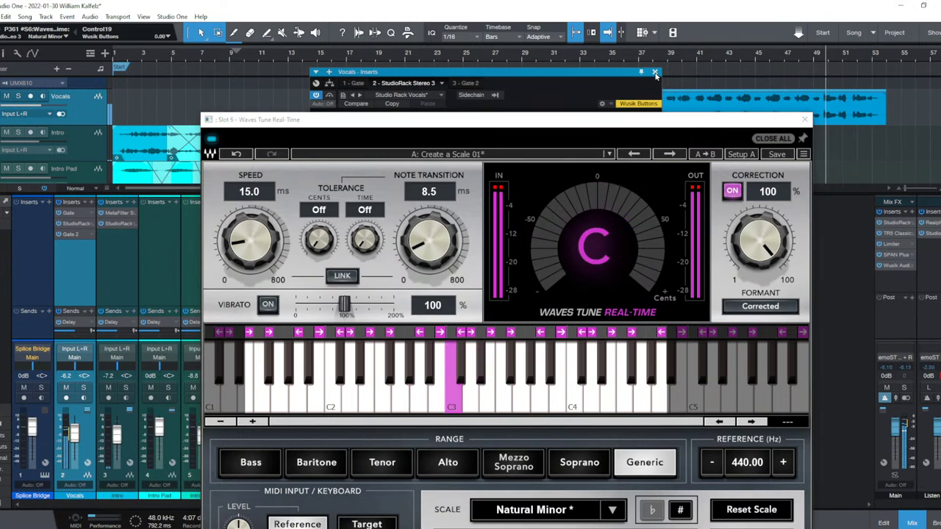
click(655, 73)
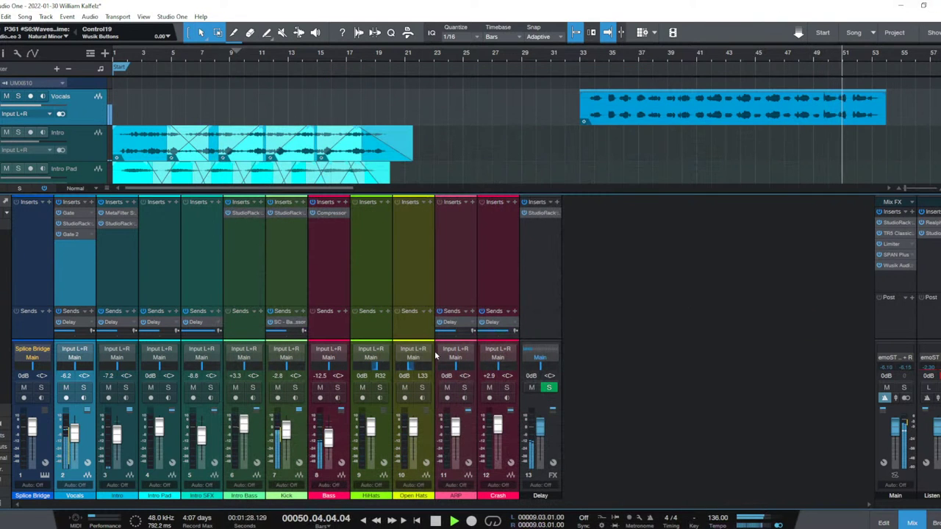
key(space)
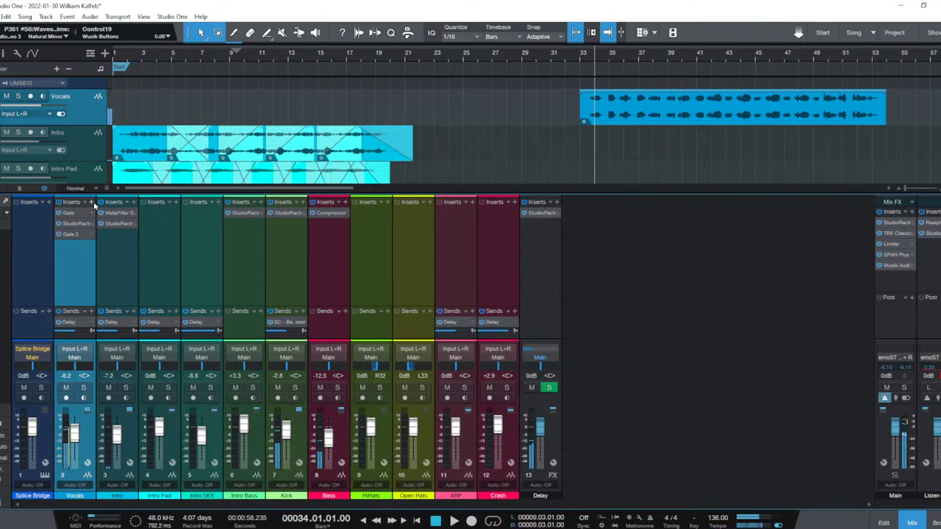
Insert Tape MELLO-FI on the Vocals channel, enable the switch under Drive, and set Wear to 41.6% and Mechanics to -70.0 dB.
click(91, 203)
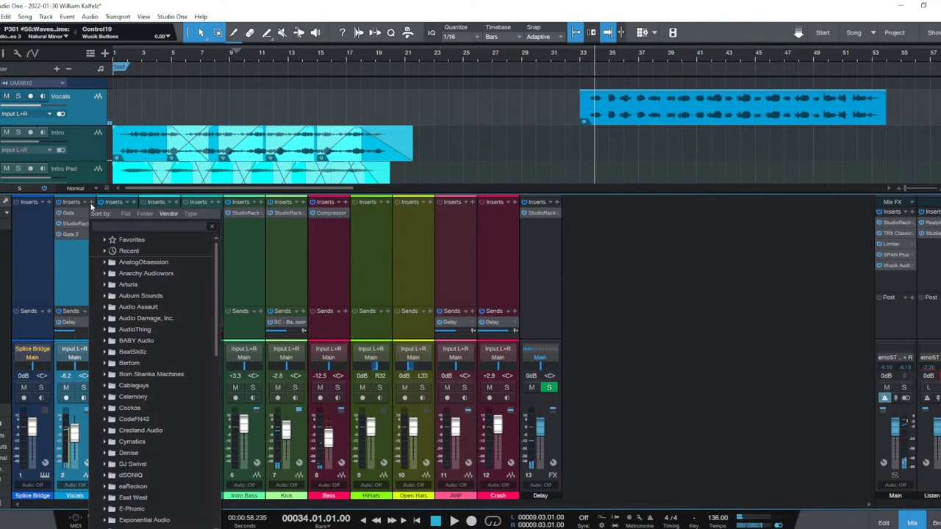
text(tape)
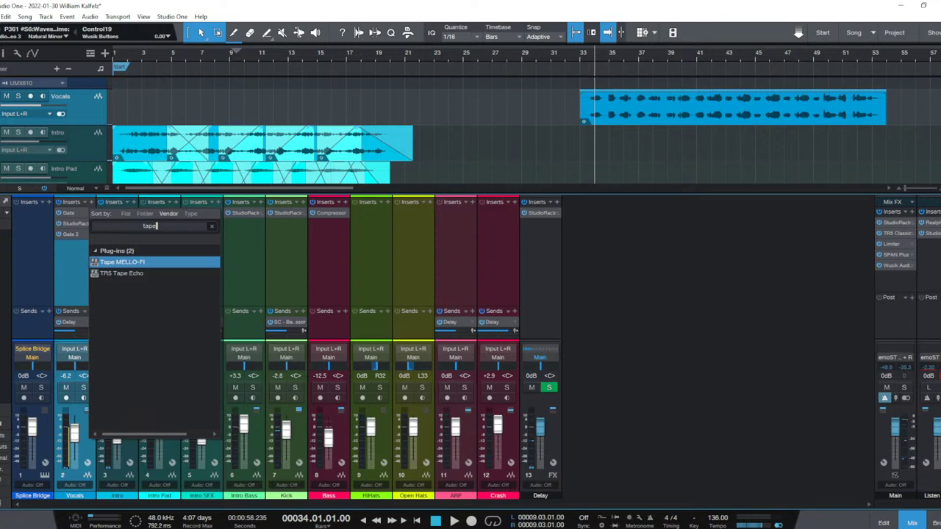
key(Escape)
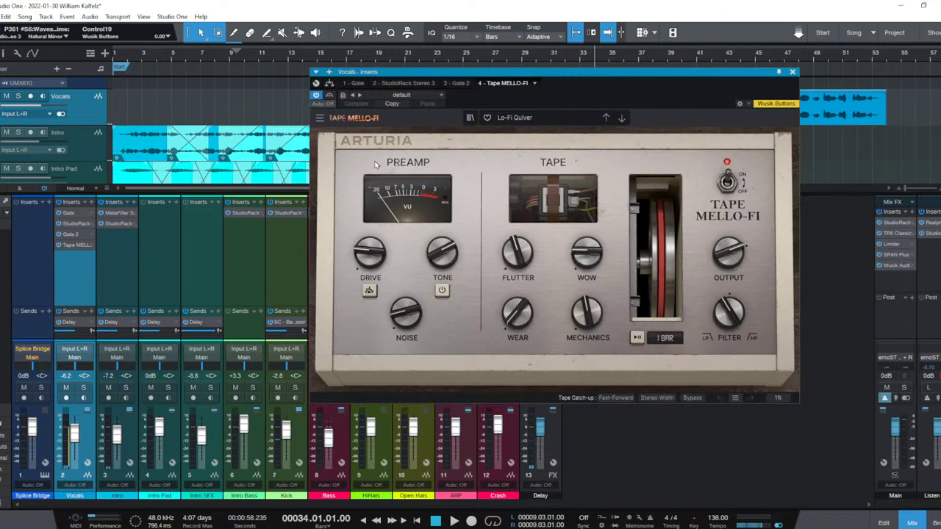
click(368, 290)
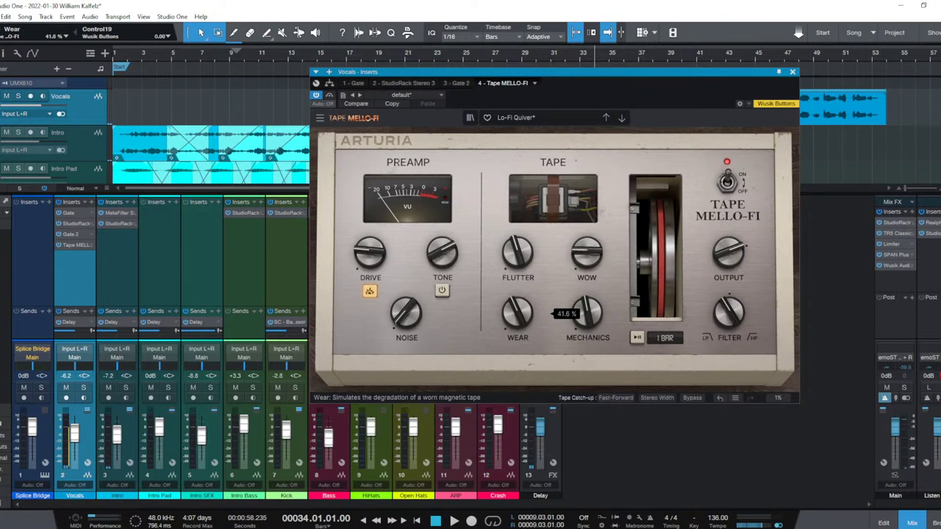
mouse_move(588, 314)
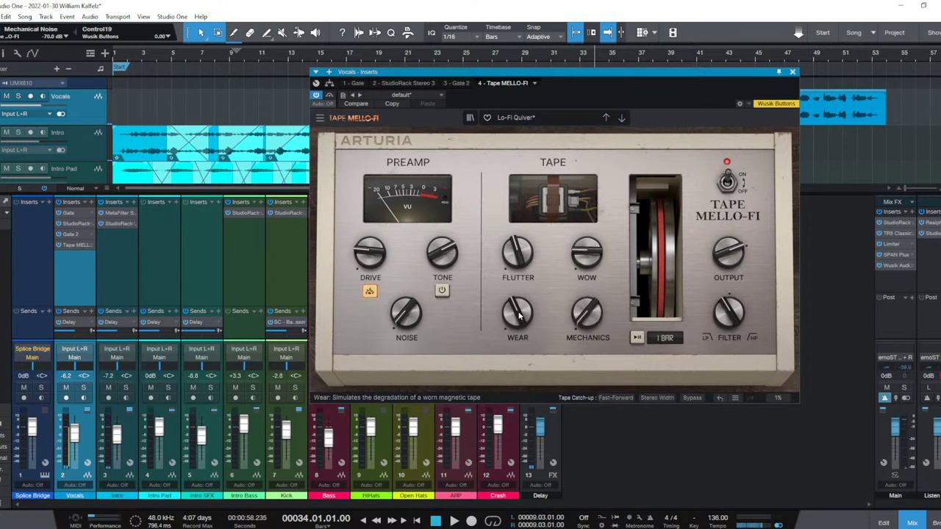
Reset the filter of the Vocals' Tape MELLO-FI to 0.000 during playback, and close the plug-in and the mixer.
mouse_move(519, 316)
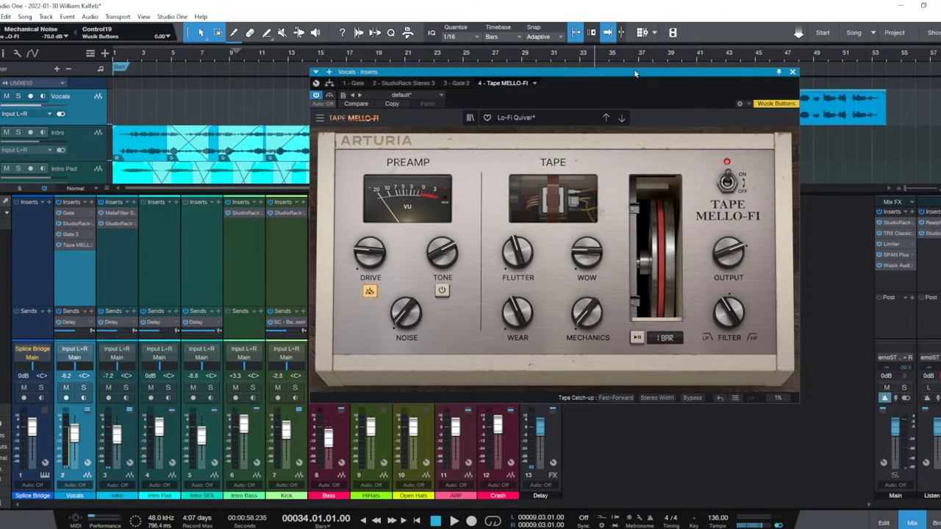
drag(635, 73, 607, 141)
key(space)
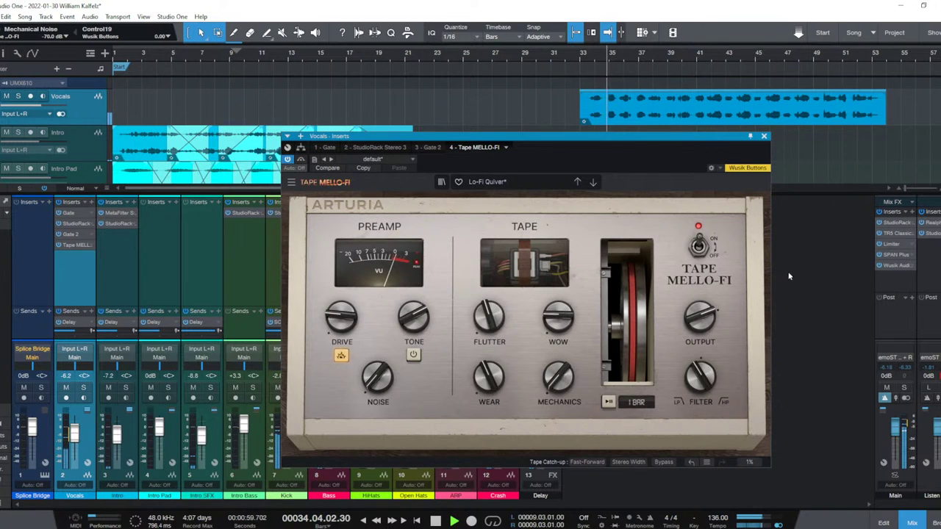
double_click(704, 373)
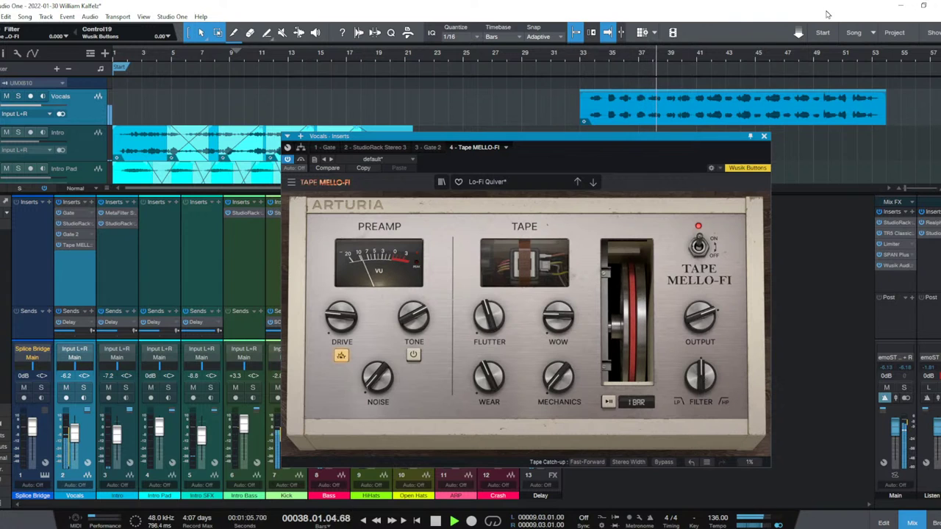
click(764, 137)
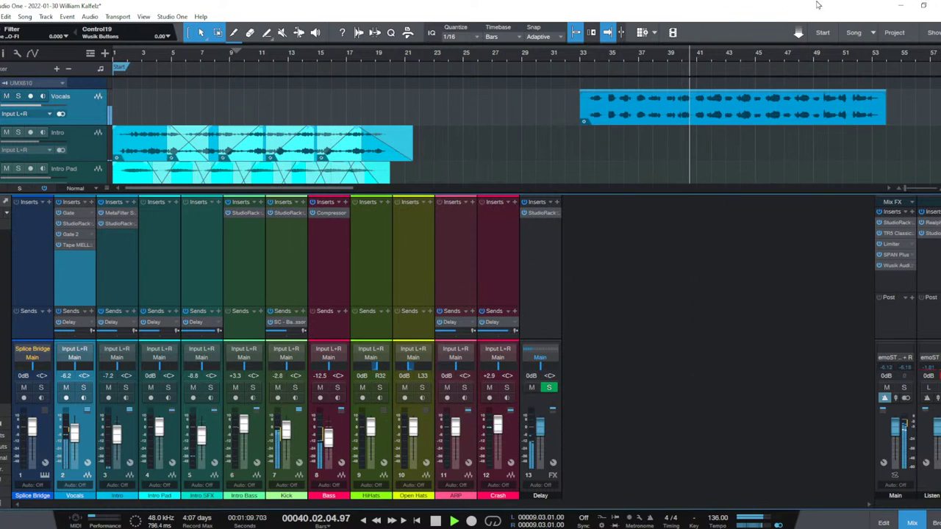
key(F3)
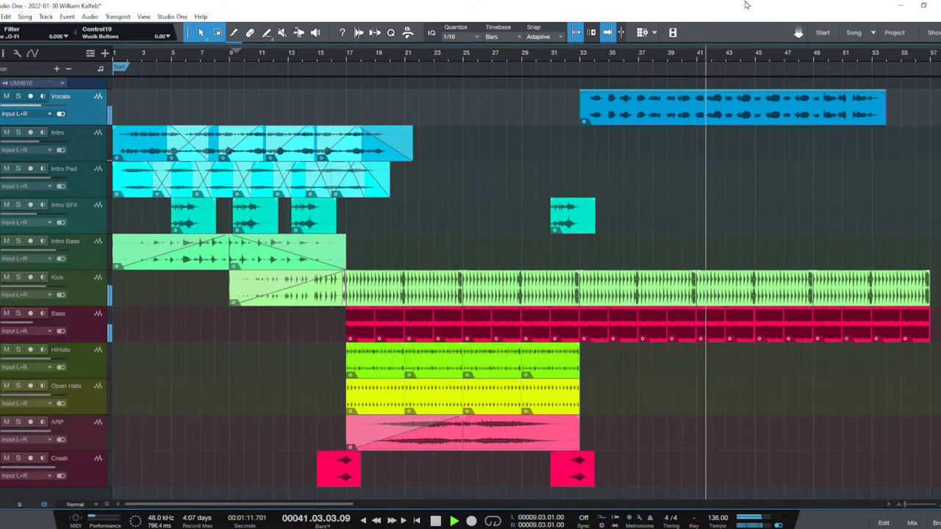
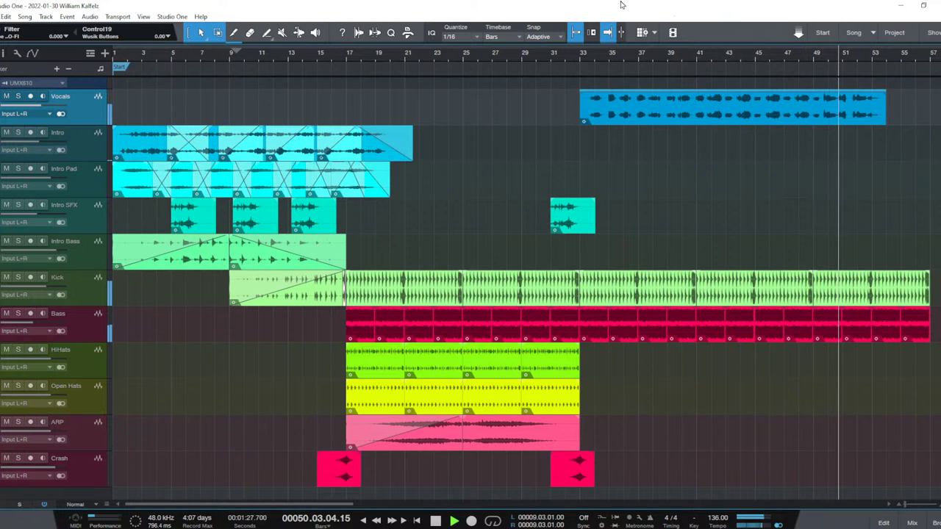
key(space)
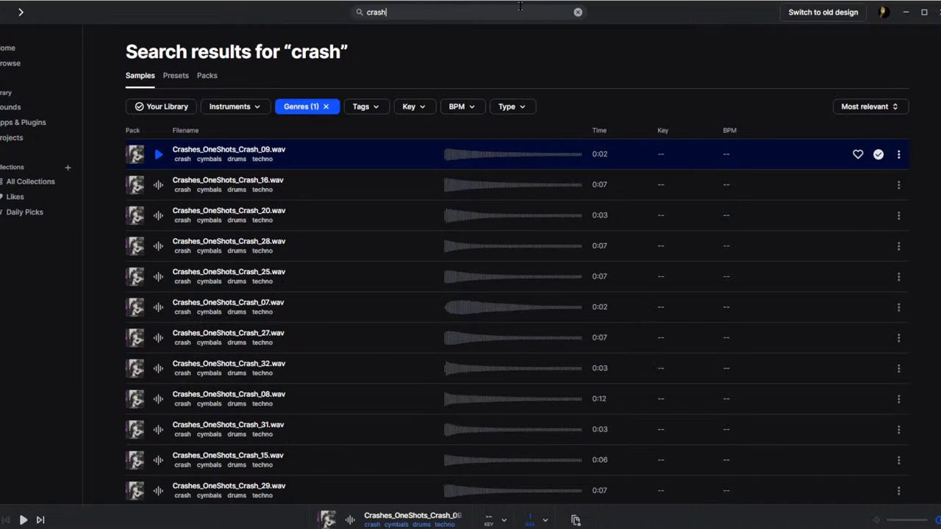
Switch to Splice and search the samples for "woosh".
key(BackSpace)
key(BackSpace)
key(BackSpace)
text(w)
key(Return)
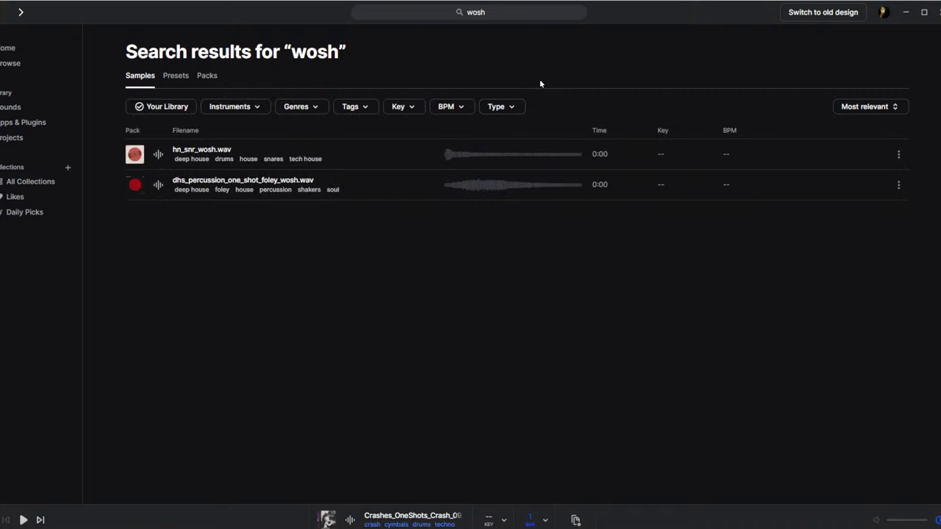
click(516, 9)
text(o)
key(Return)
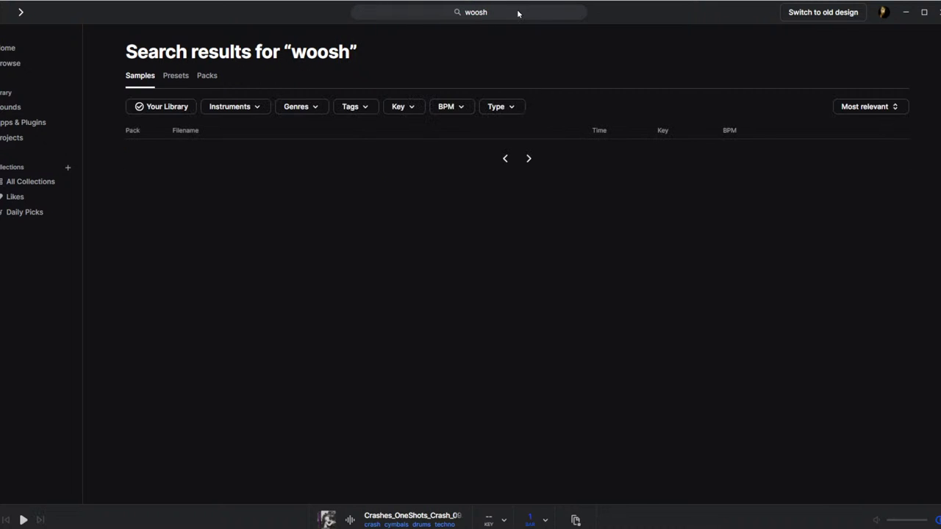
Audition the woosh samples from Glitch_Woosh.wav down to hn_top125_woosh.wav.
key(Down)
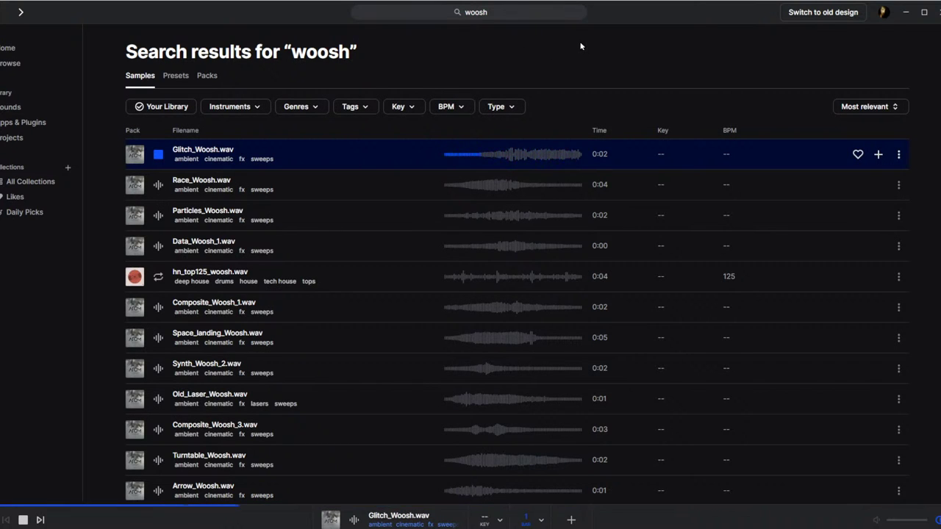
key(Down)
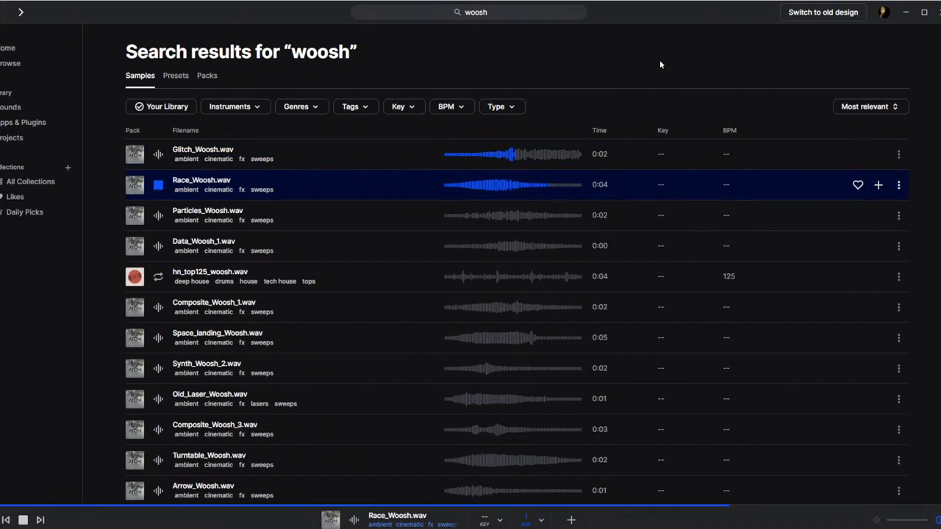
key(Down)
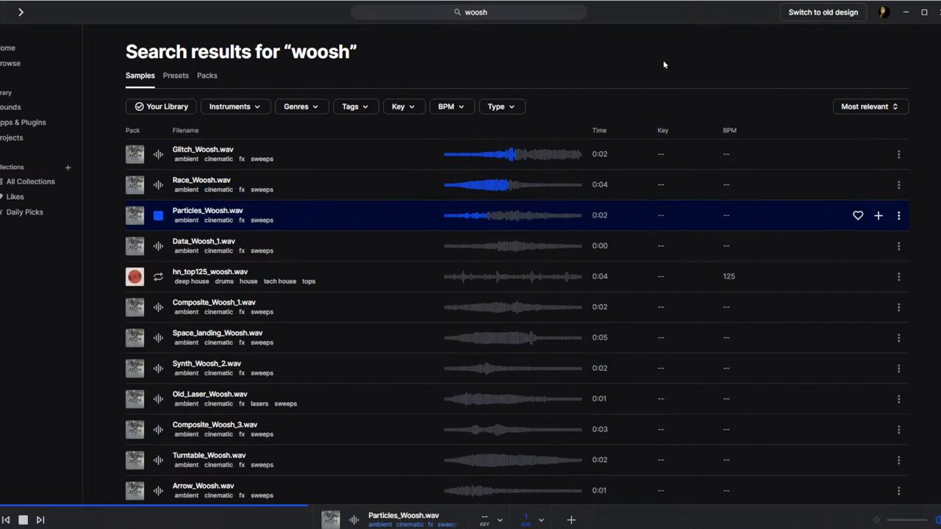
key(Down)
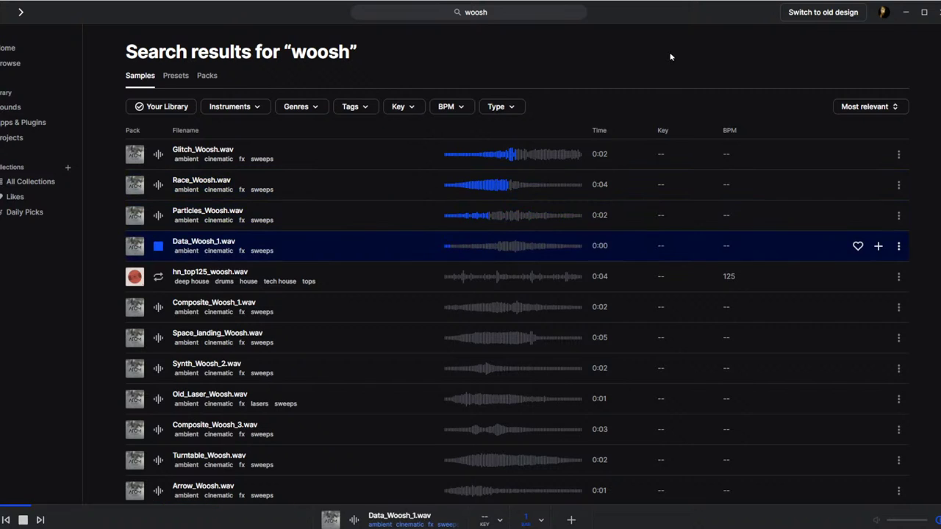
key(Down)
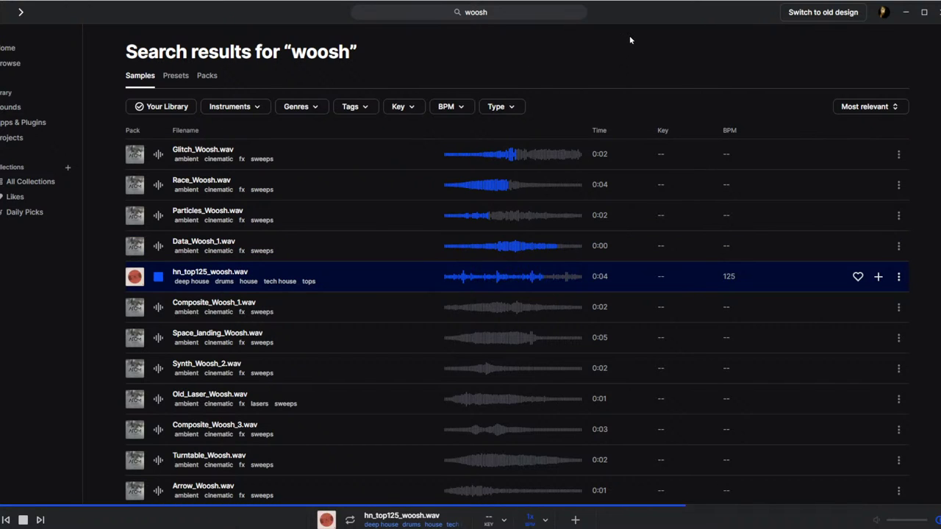
click(698, 279)
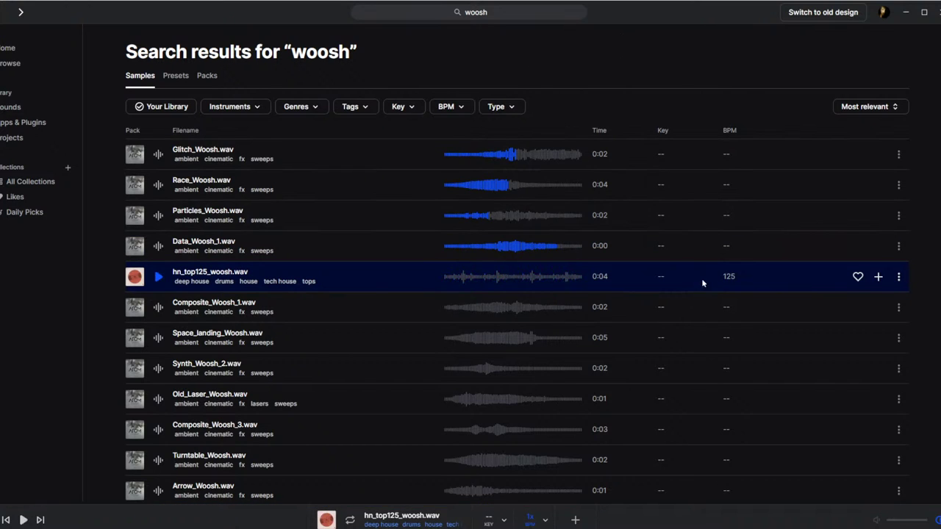
Add hn_top125_woosh.wav to the library and place it on a new Studio One track, repeated from bar 33 to bar 57.
click(878, 277)
drag(381, 274, 319, 515)
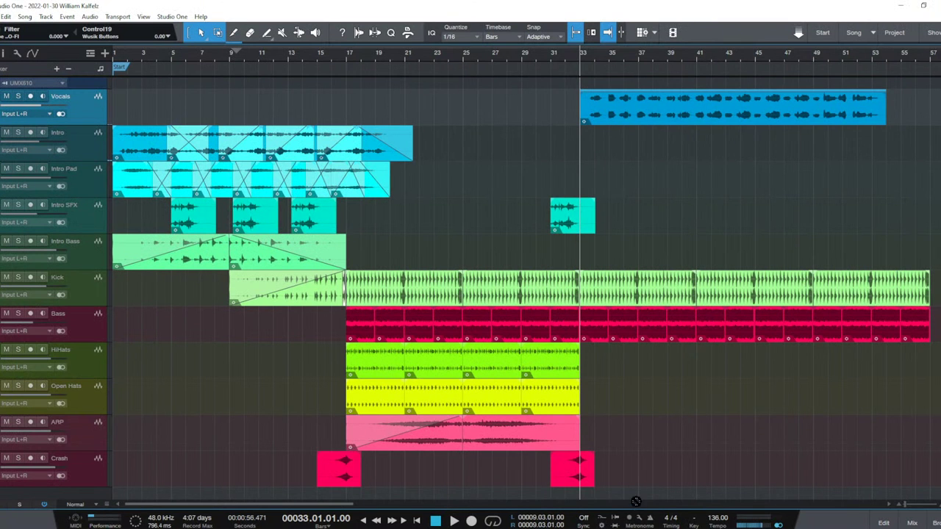
drag(636, 501, 601, 491)
key(space)
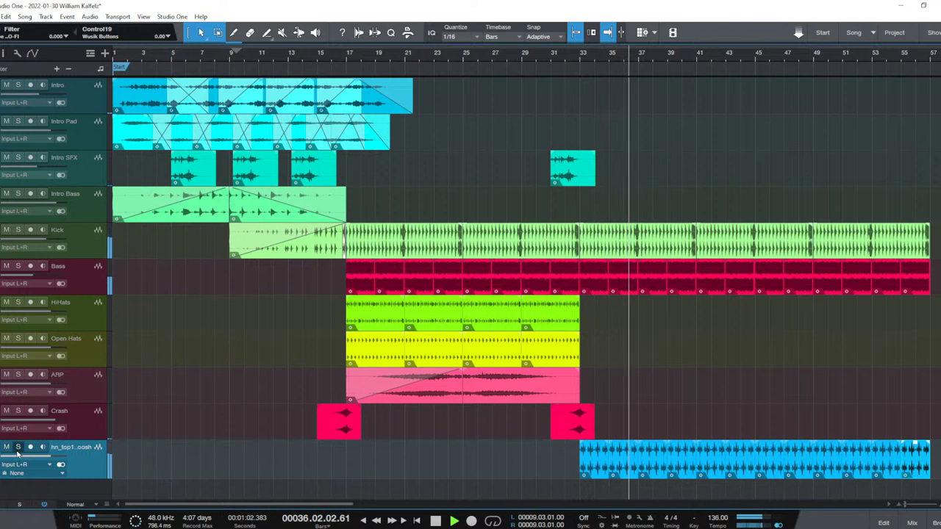
Show SPAN Plus from the Main output and solo the hn_top125_woosh track to examine its frequency spectrum during playback.
key(F3)
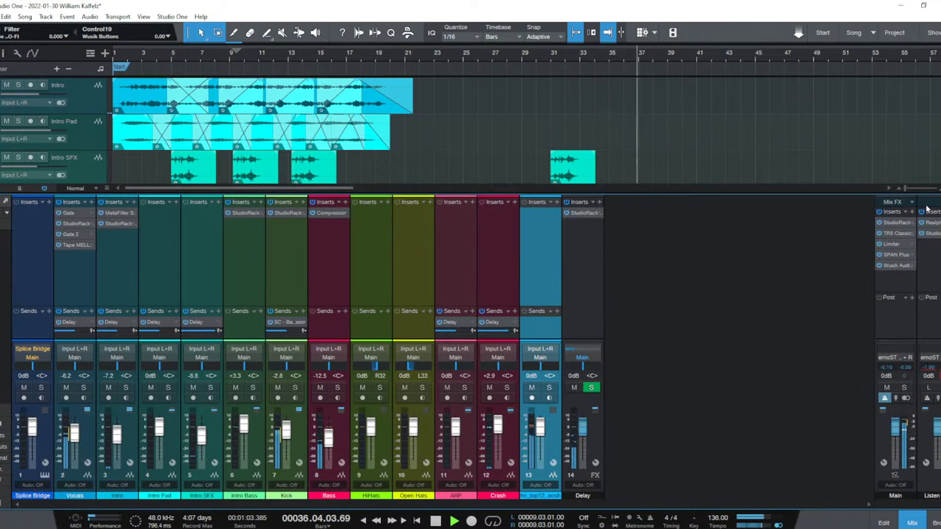
click(892, 254)
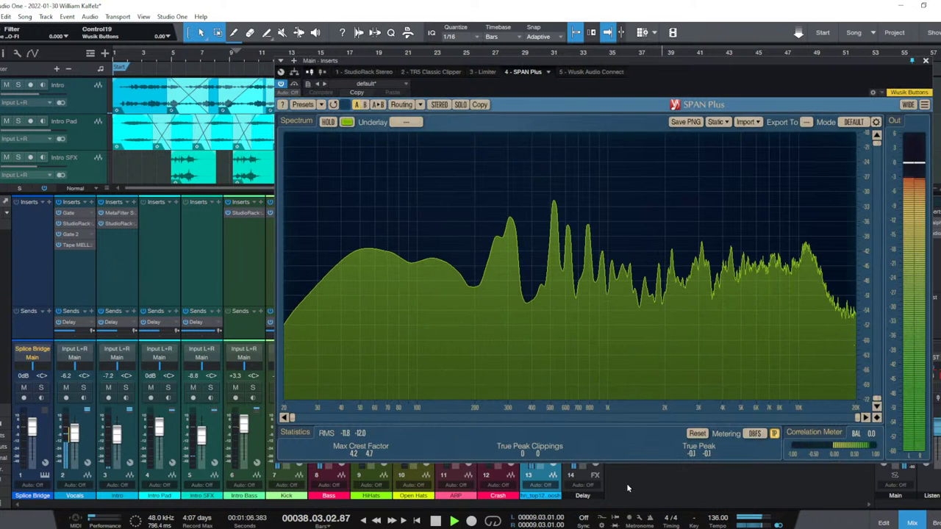
key(F3)
key(s)
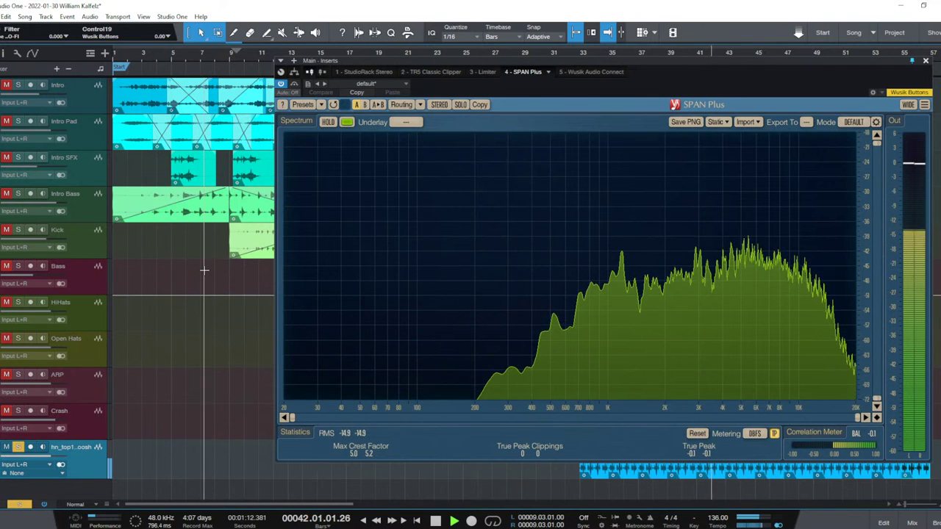
key(F3)
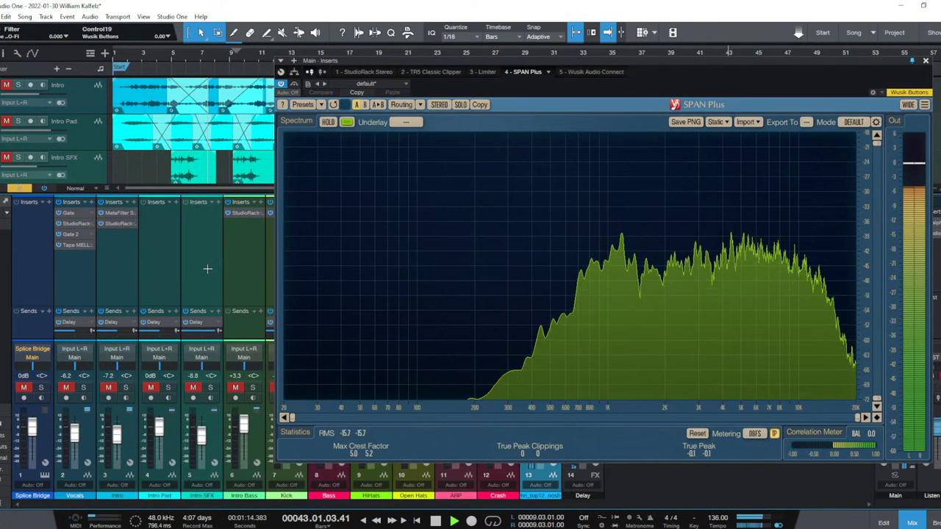
key(space)
key(space)
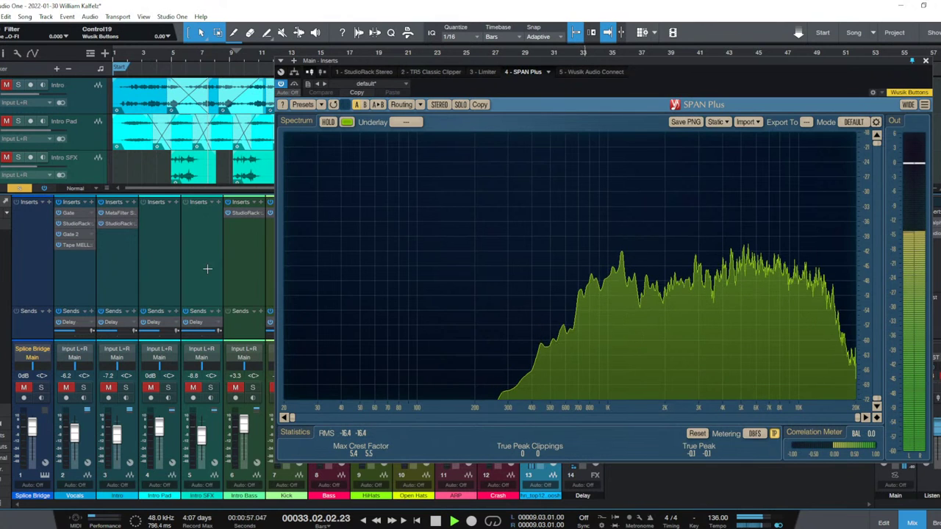
Insert StudioRack Stereo with the "Studio Rack plus Exciter" preset on the hn_top125_woosh track, audition it, and close the plug-in windows.
key(space)
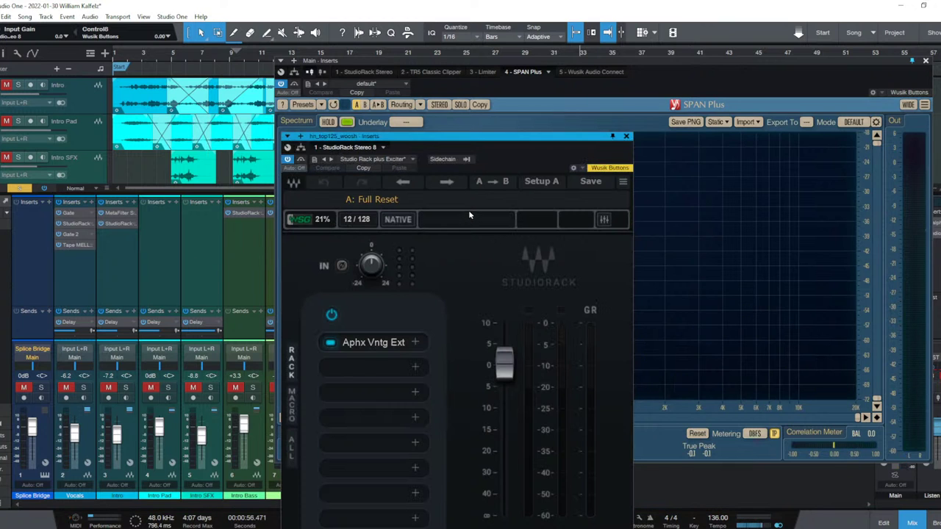
key(space)
drag(514, 139, 371, 54)
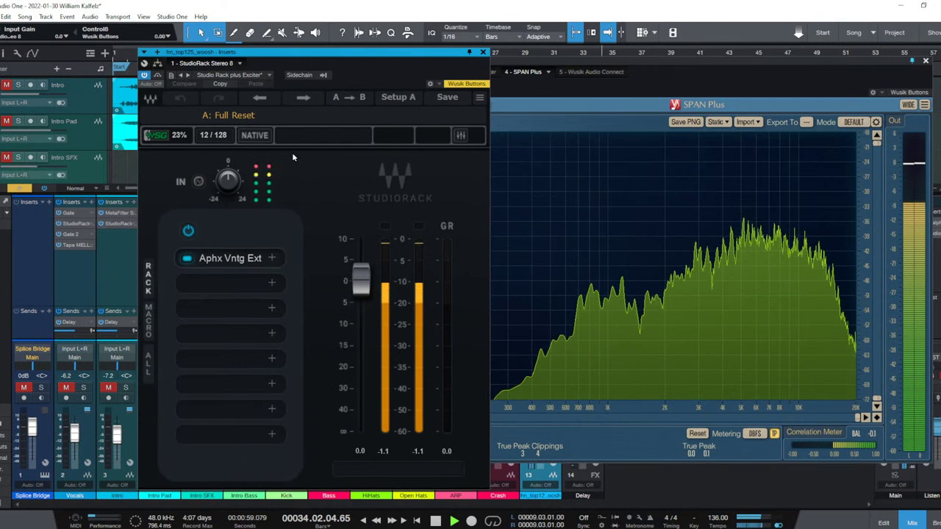
key(space)
click(267, 139)
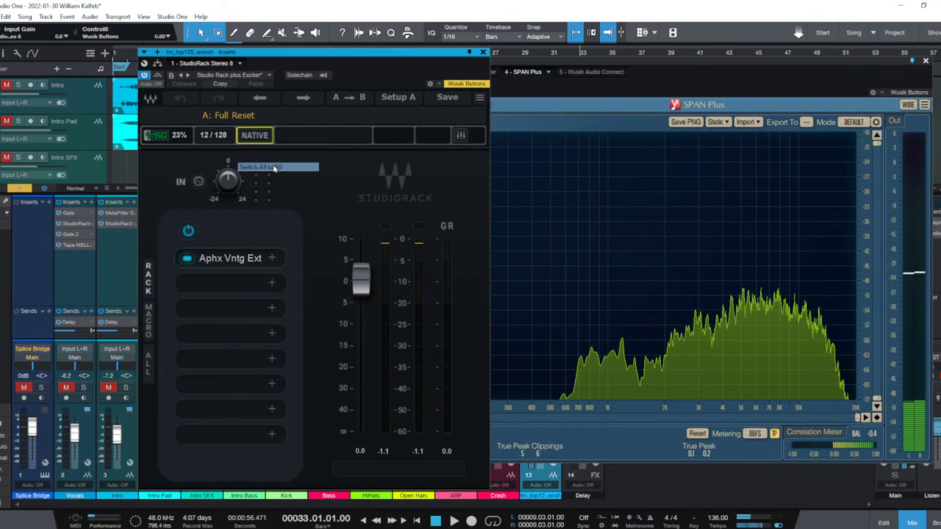
click(483, 53)
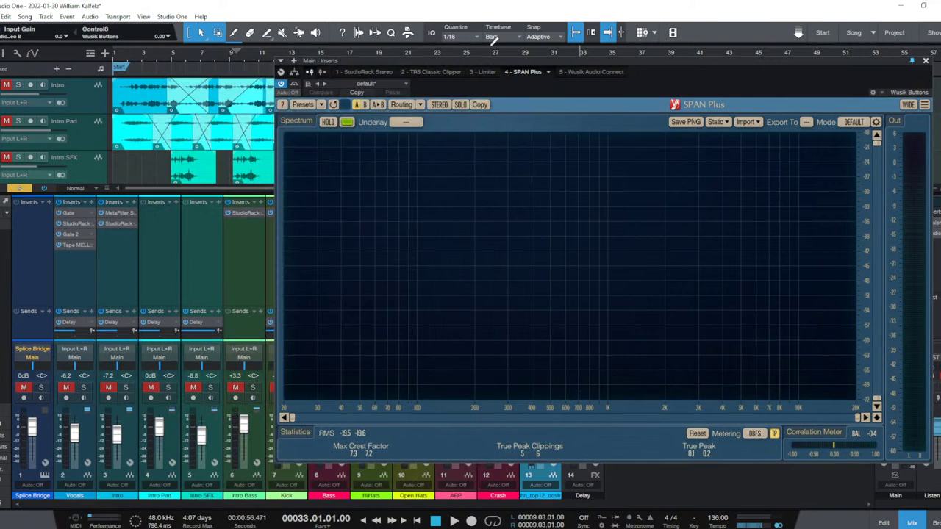
click(926, 61)
key(F3)
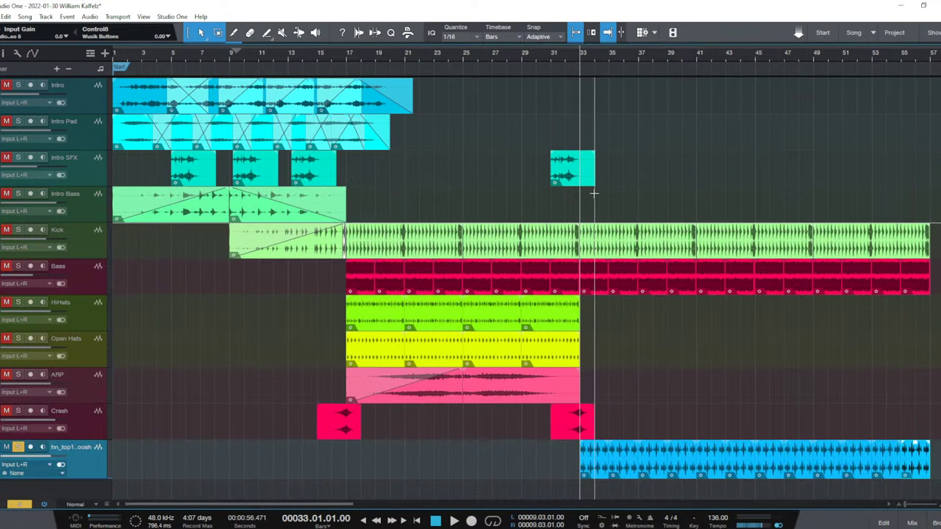
Unsolo the hn_top125_woosh track and raise its volume to +1.6 dB while playing the mix from bar 31.
click(554, 480)
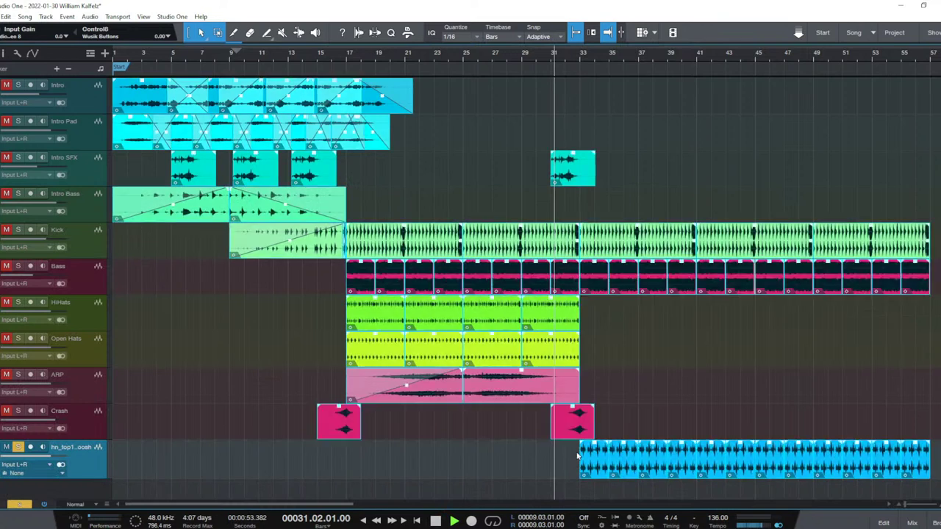
key(space)
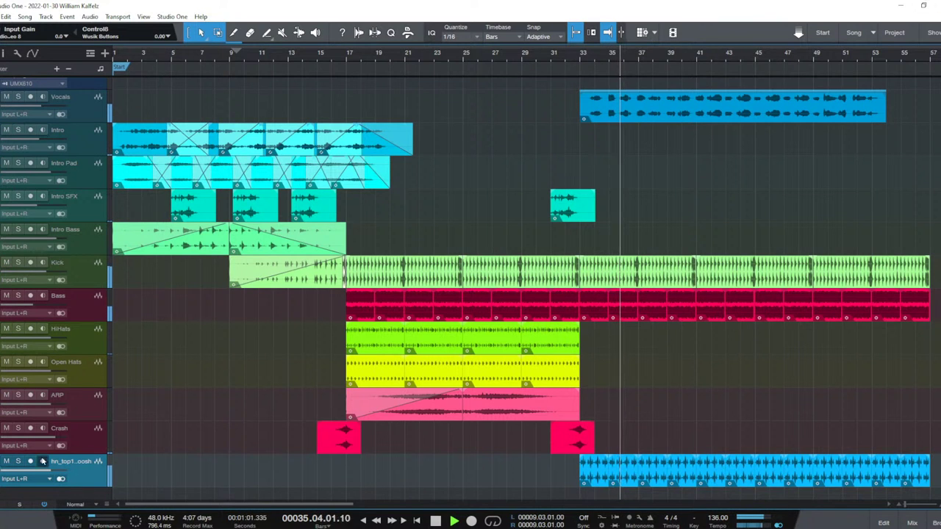
mouse_move(53, 475)
scroll(53, 475, up, 2)
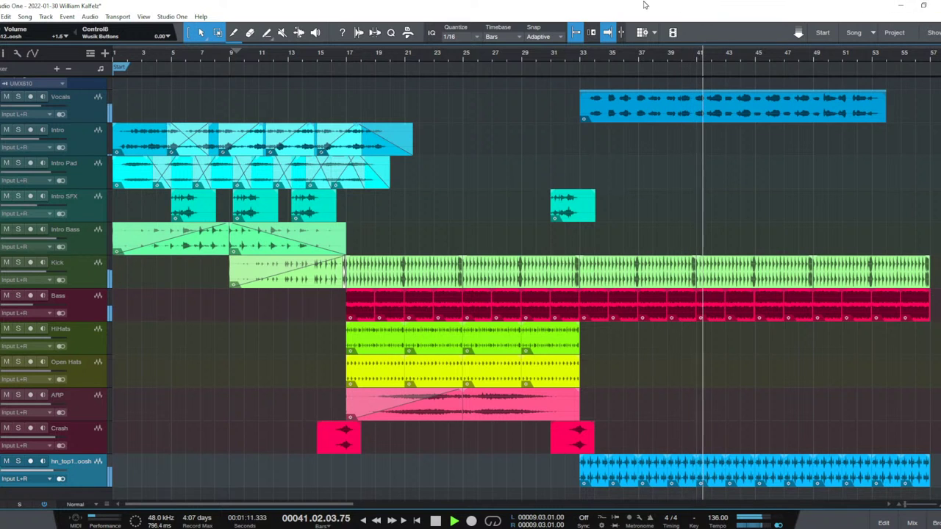
key(space)
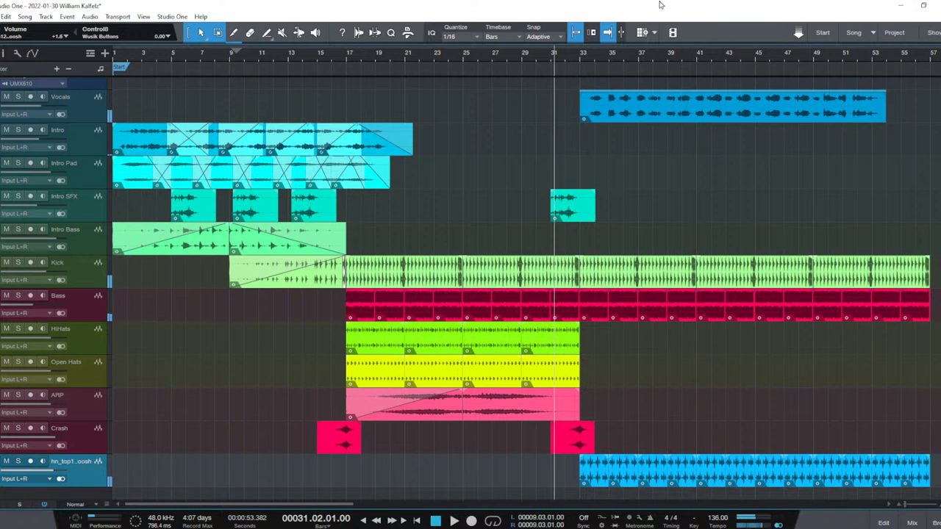
key(Home)
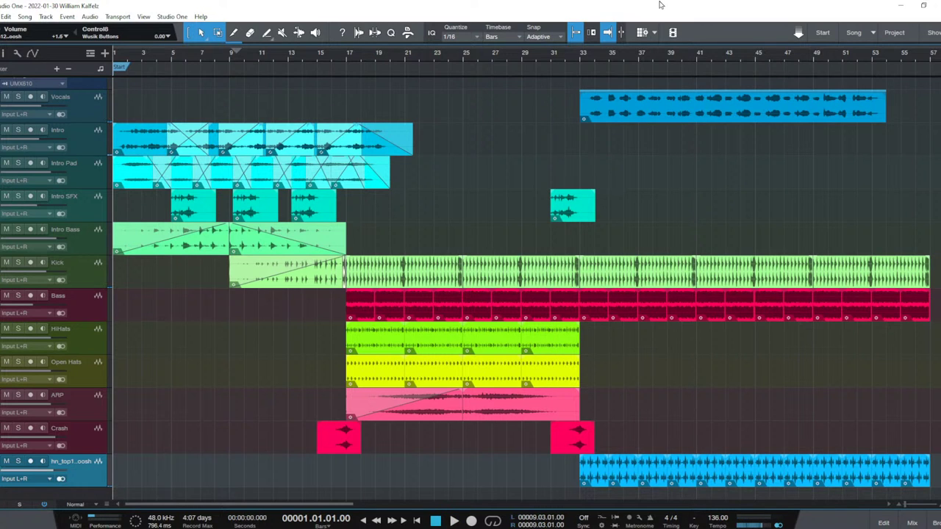
Switch to Splice and browse the woosh results, auditioning Turntable_Woosh.wav and vhc2_woosh_Gbm.wav.
right_click(570, 518)
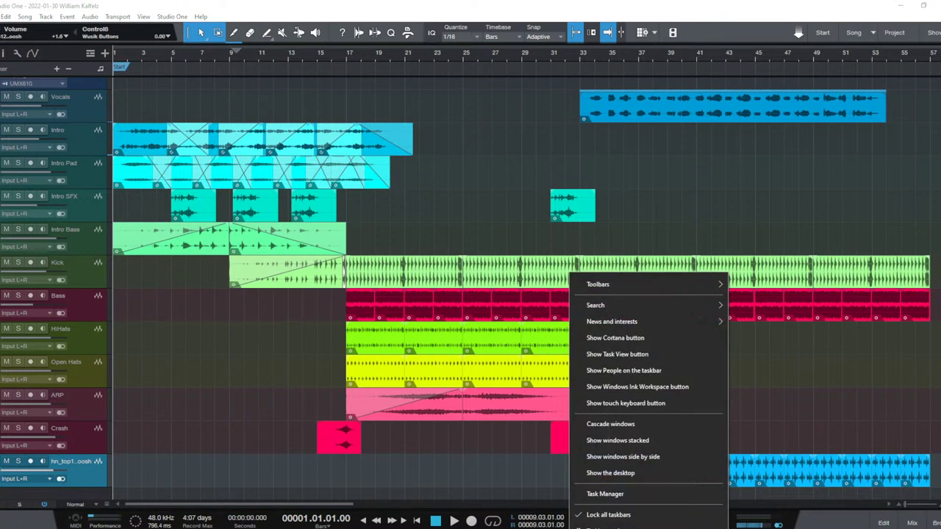
key(Escape)
key(alt+Tab)
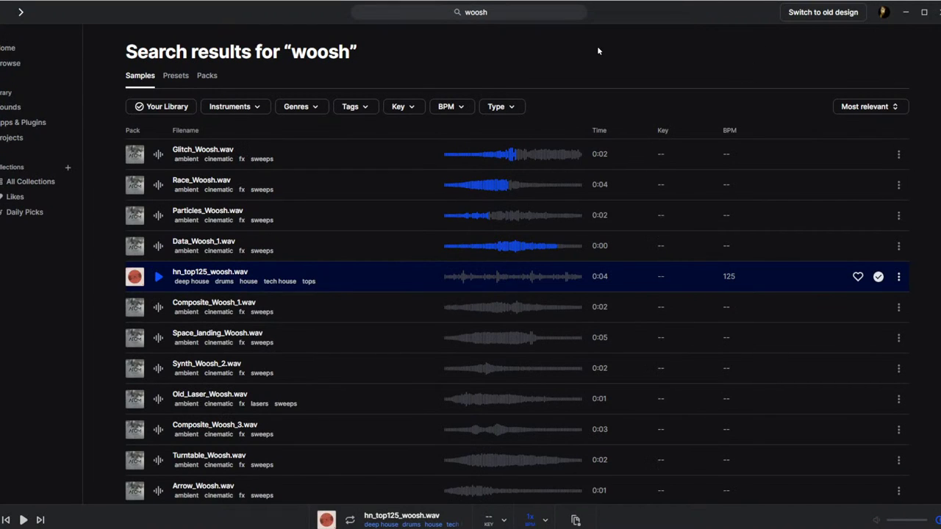
key(Down)
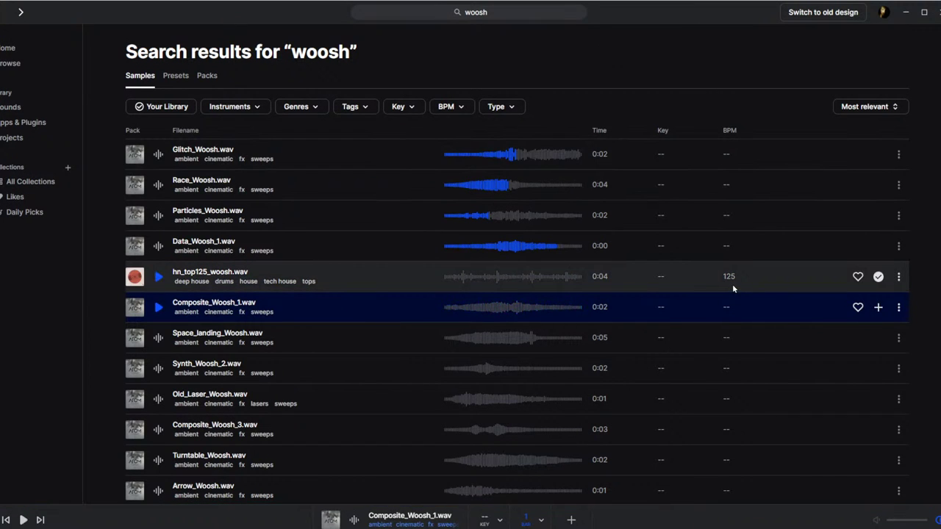
scroll(662, 316, down, 2)
click(541, 361)
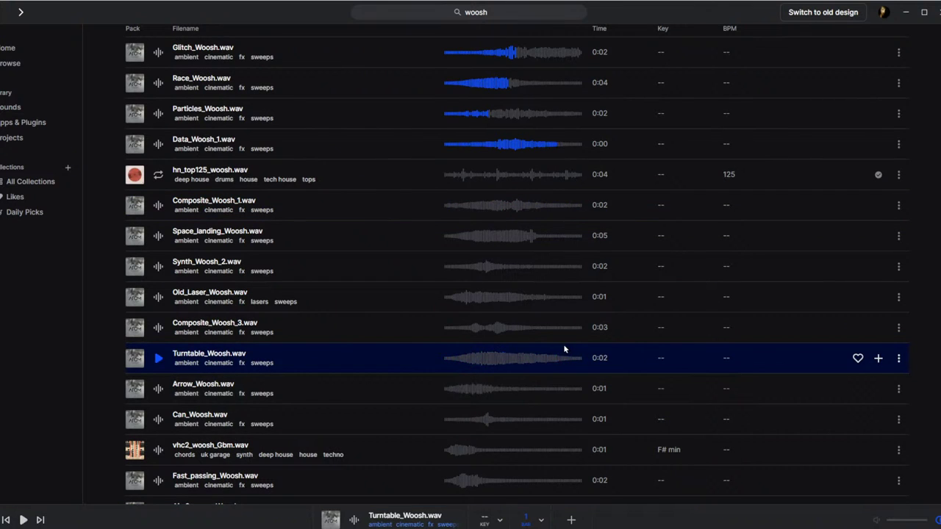
scroll(543, 338, down, 2)
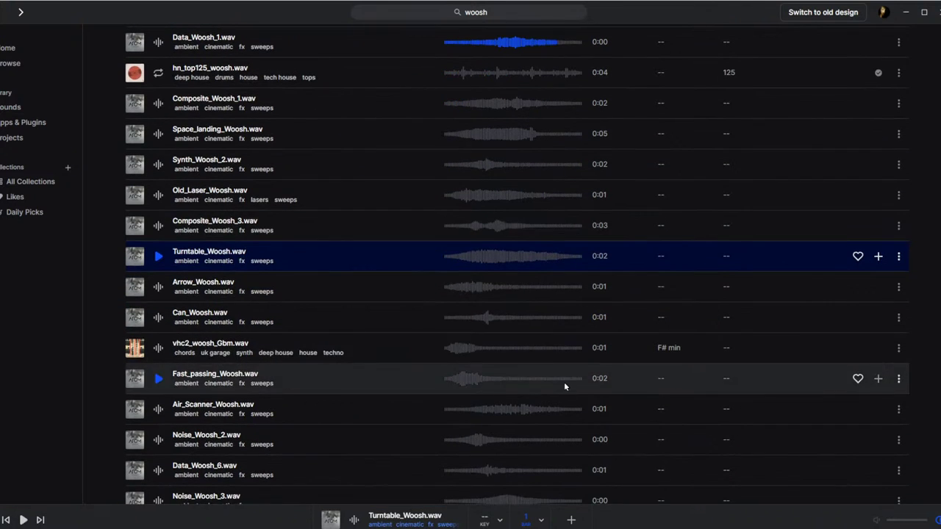
click(512, 346)
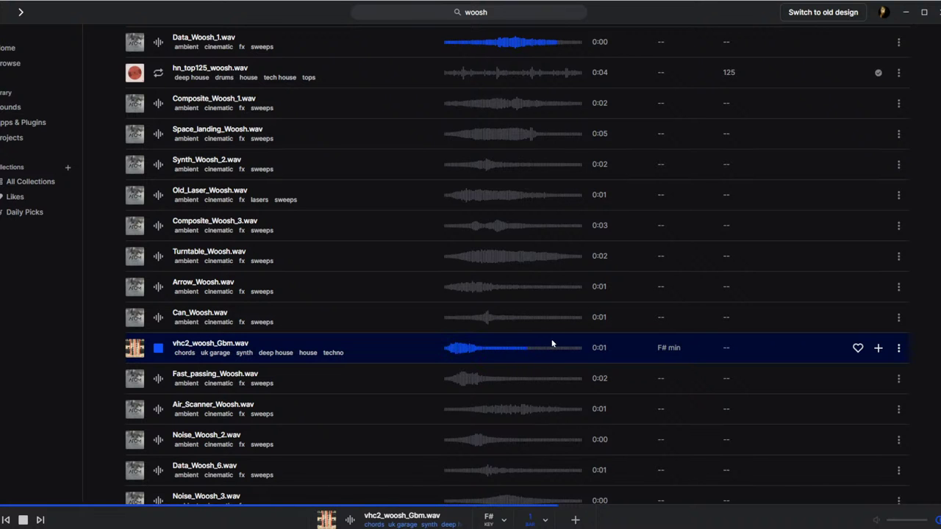
scroll(551, 339, down, 6)
scroll(552, 338, down, 12)
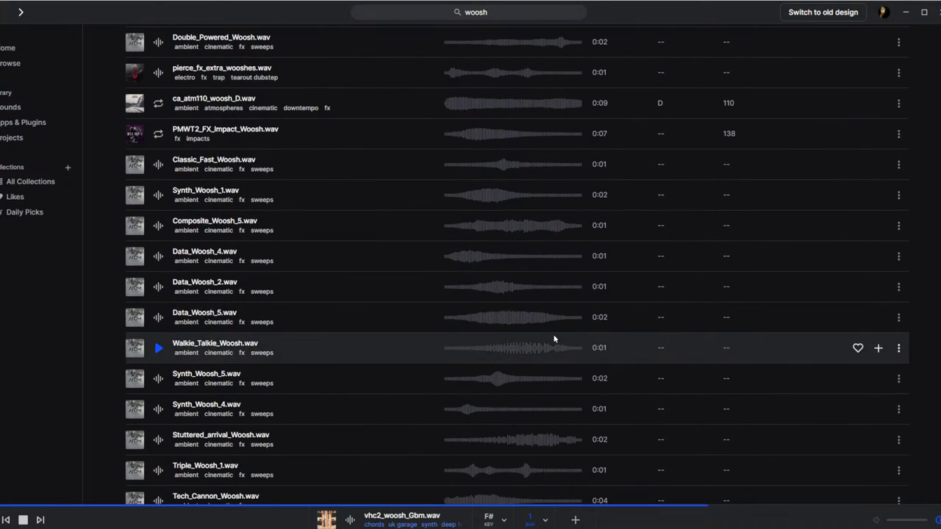
scroll(548, 327, up, 18)
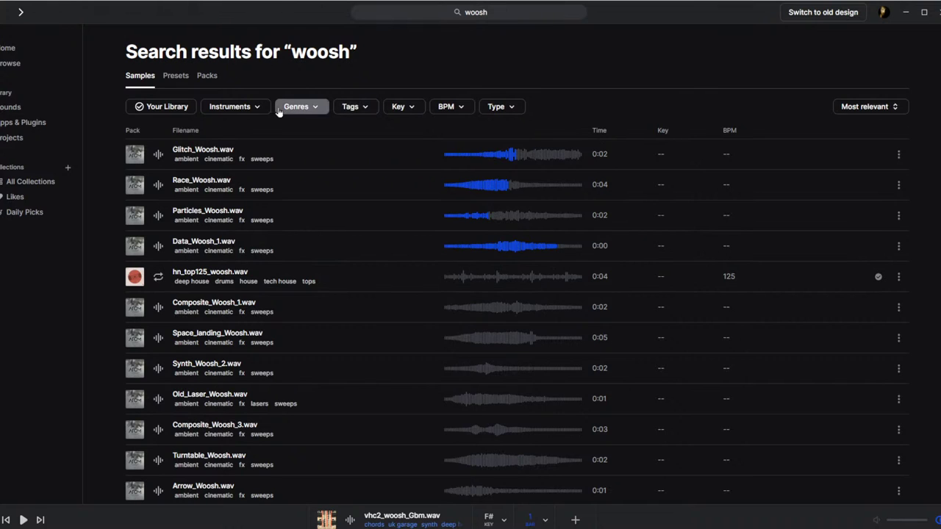
Filter the woosh results to the techno genre and audition the listed samples down to dmht_clap_one_shot_mid_woosh.wav.
click(309, 108)
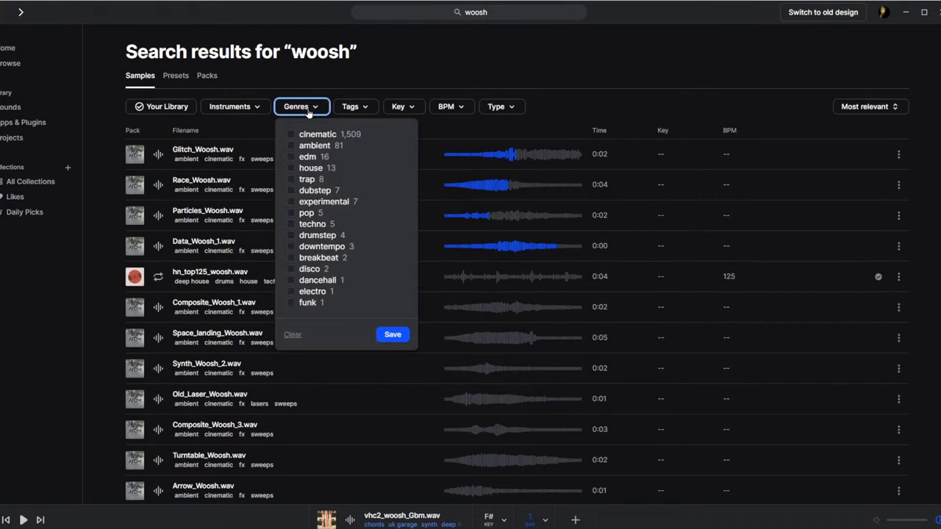
click(311, 224)
click(392, 223)
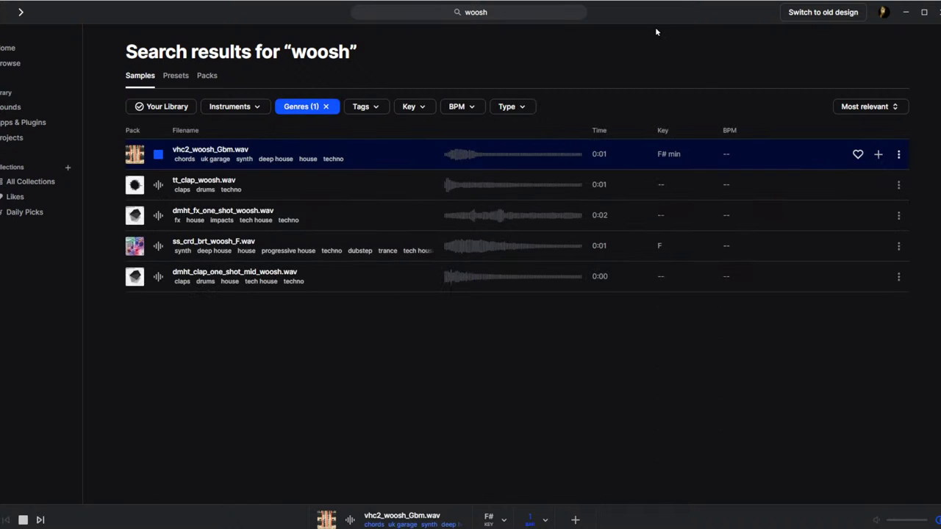
key(Down)
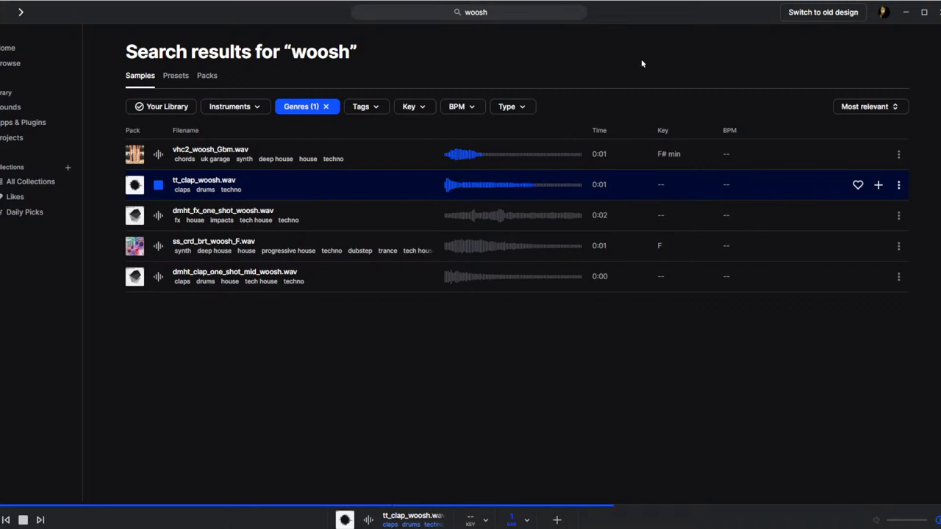
key(Down)
key(Down)
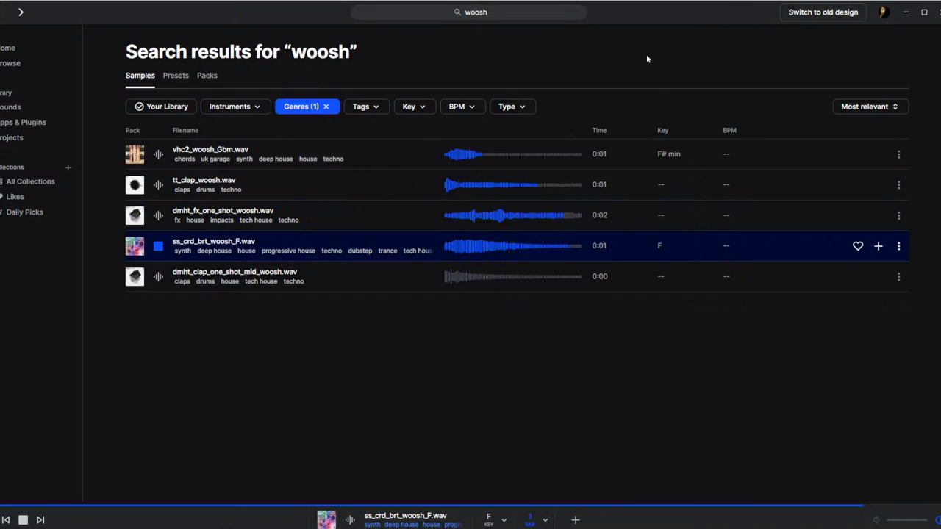
key(Down)
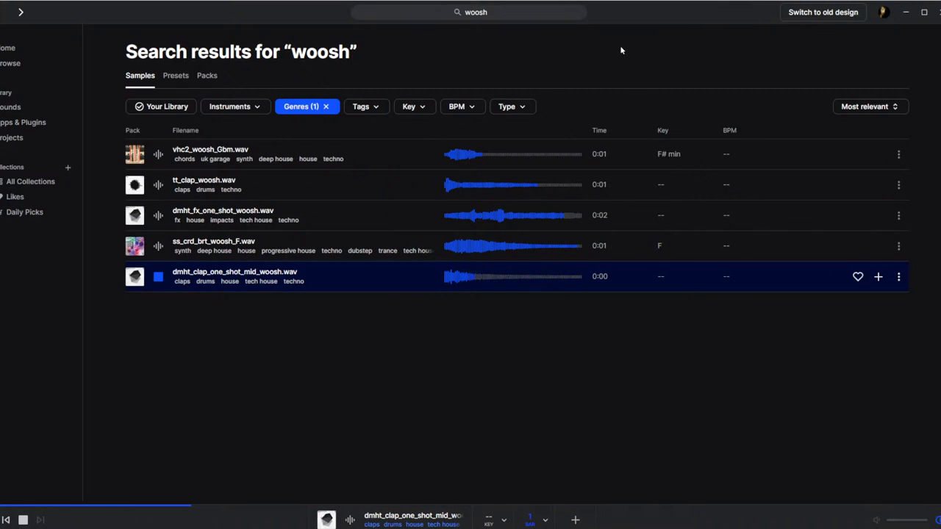
key(space)
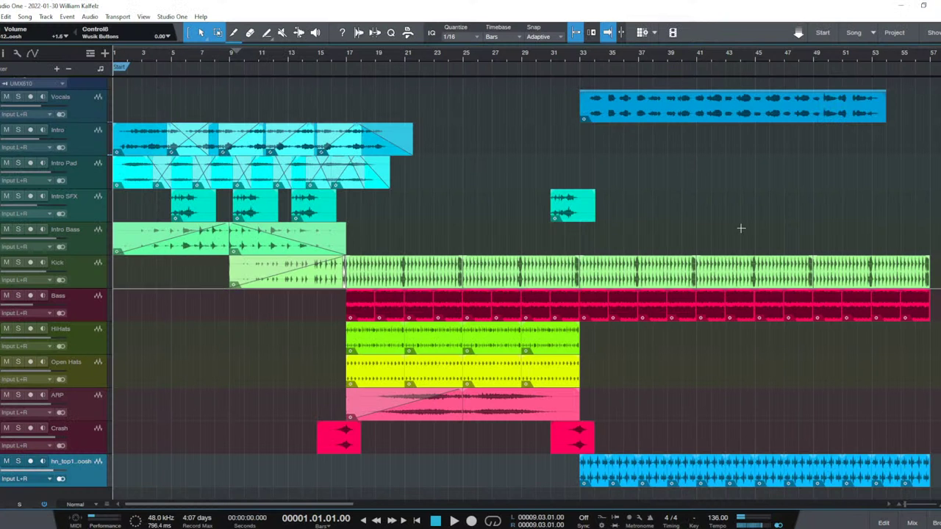
Select the Intro SFX track in Studio One and check its channel in the mixer before hiding the mixer again.
click(86, 214)
key(F3)
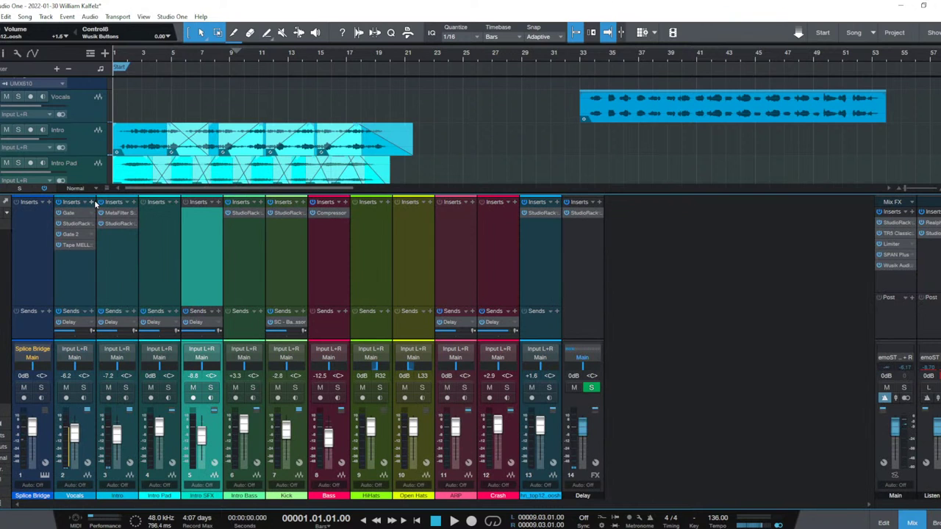
key(F3)
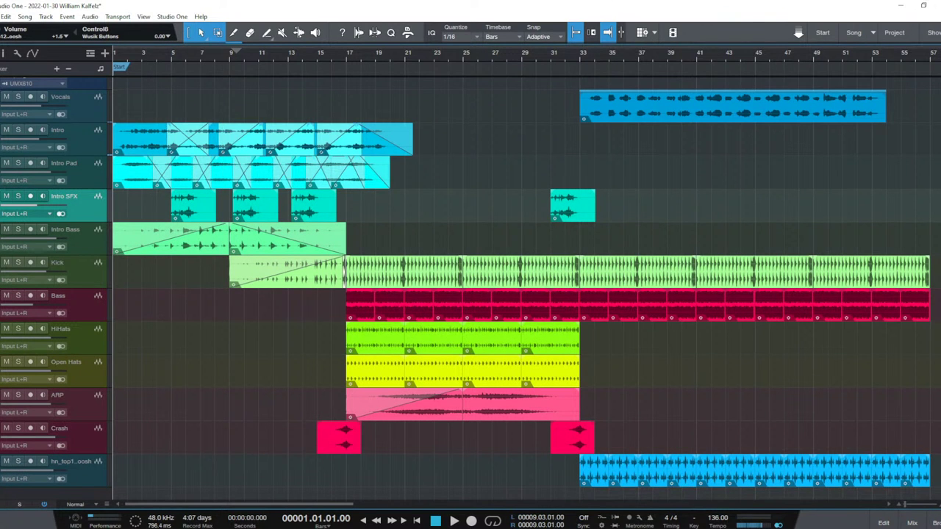
Return to Splice and search the sample library for "arp".
mouse_move(468, 526)
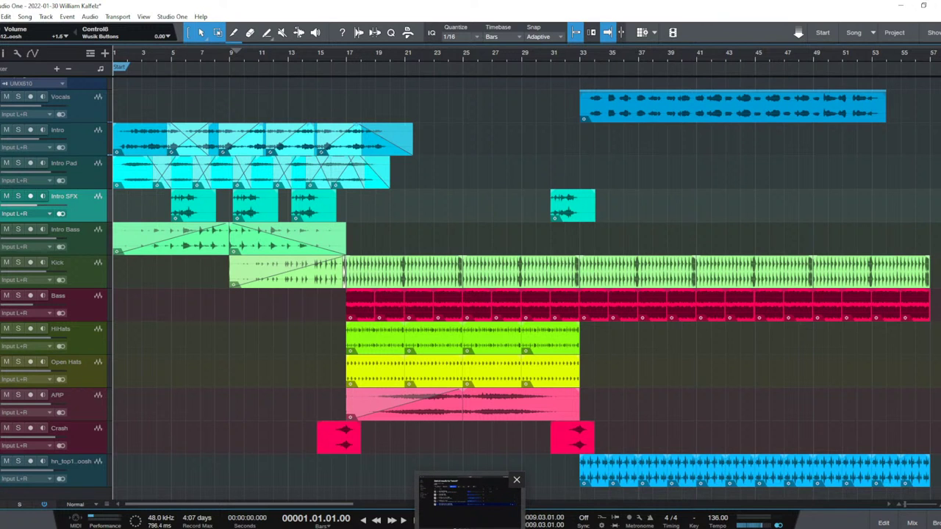
click(468, 499)
click(530, 9)
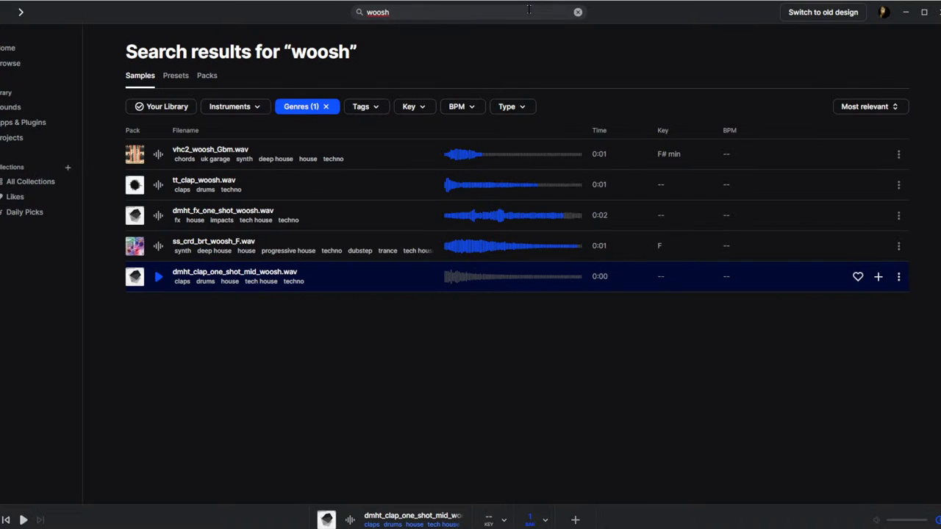
text(arp)
key(Return)
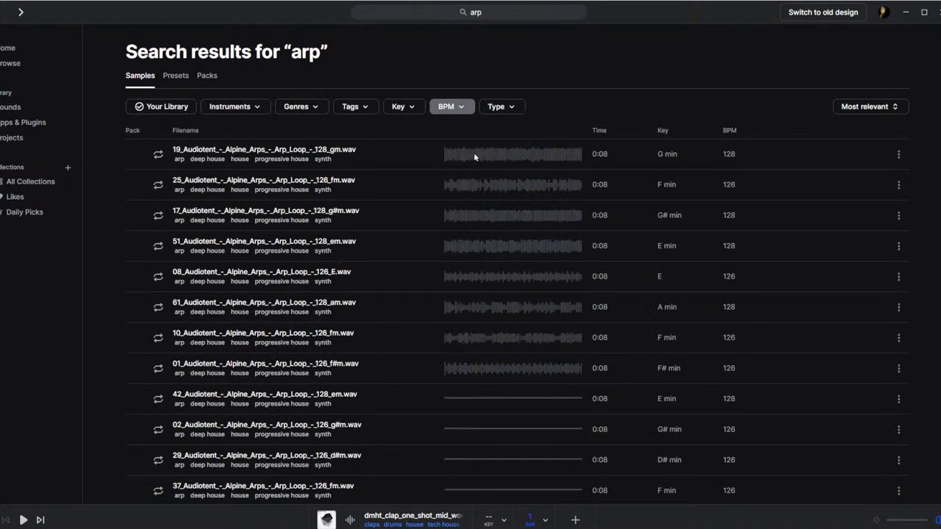
Filter the arp results to the key of C minor and the techno genre.
click(400, 106)
click(400, 177)
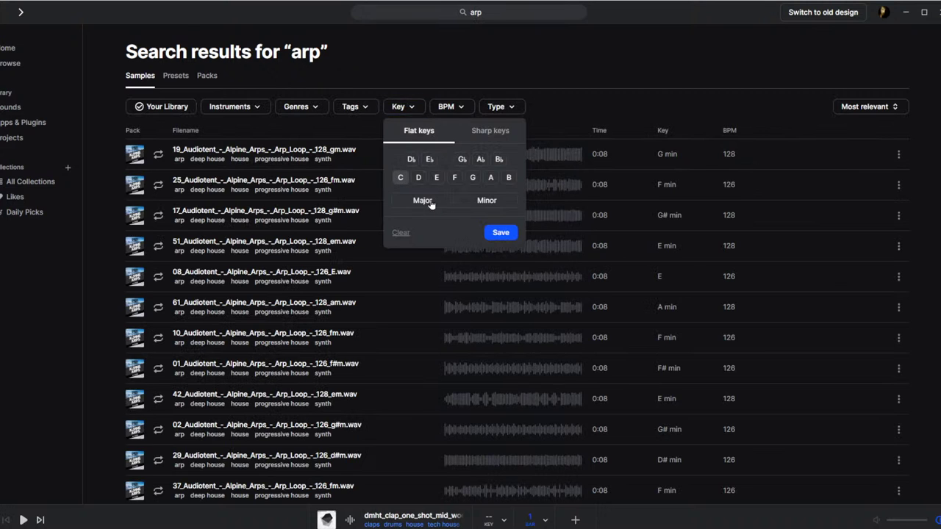
click(485, 201)
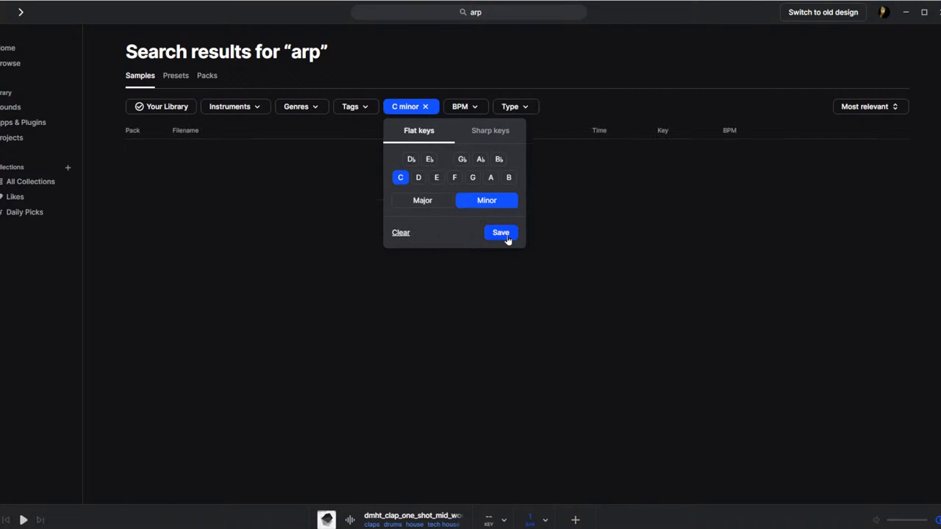
click(501, 233)
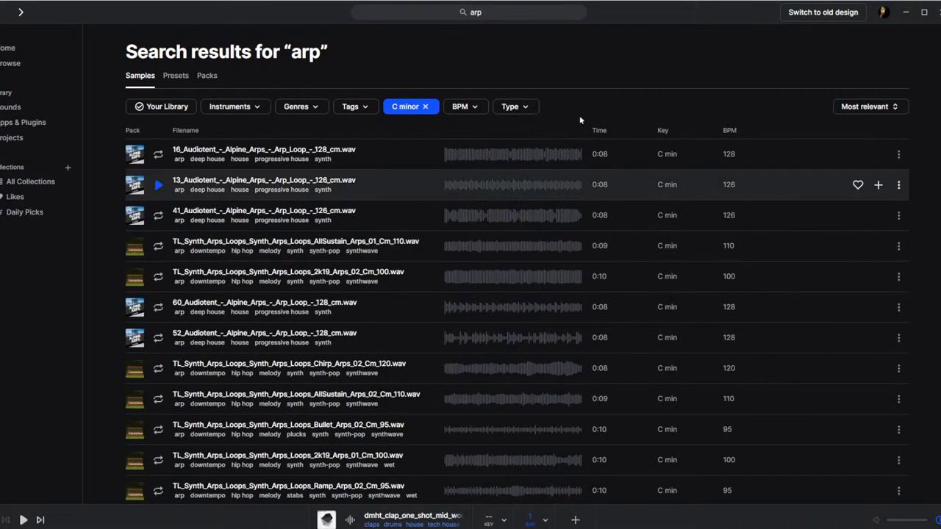
click(297, 107)
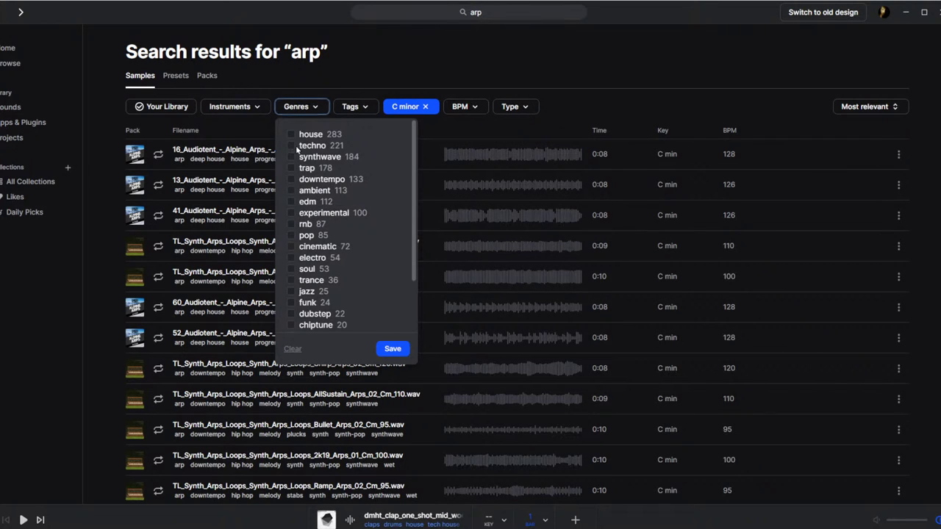
click(291, 146)
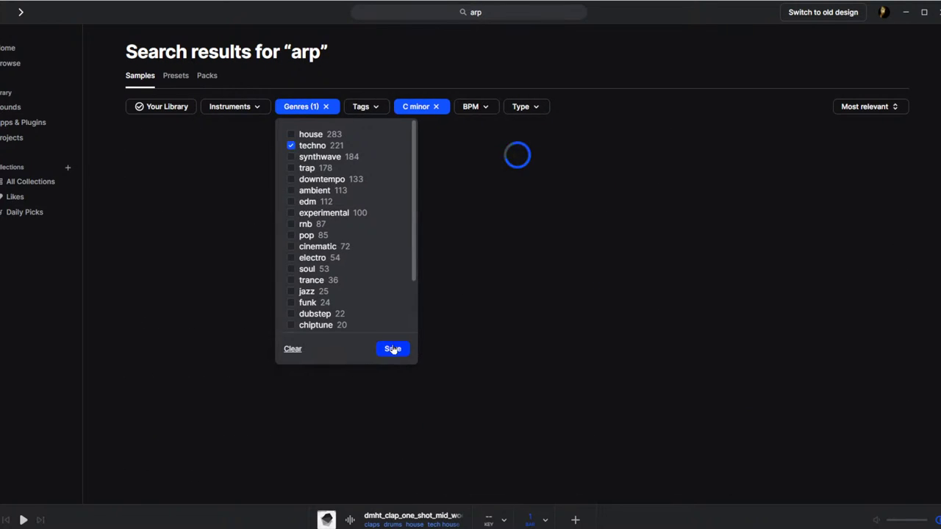
click(392, 348)
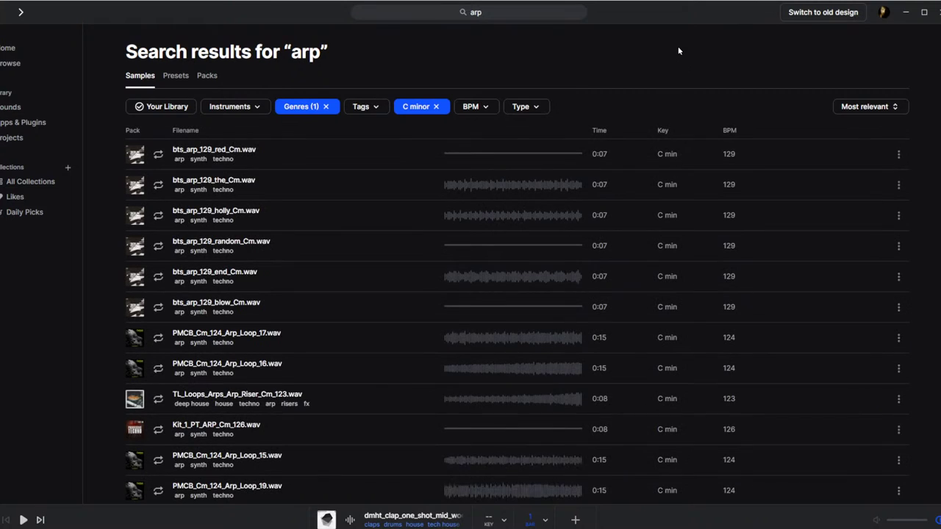
Audition the filtered arp loops one after another from bts_arp_129_red_Cm.wav to PMCB_Cm_124_Arp_Loop_17.wav.
key(Down)
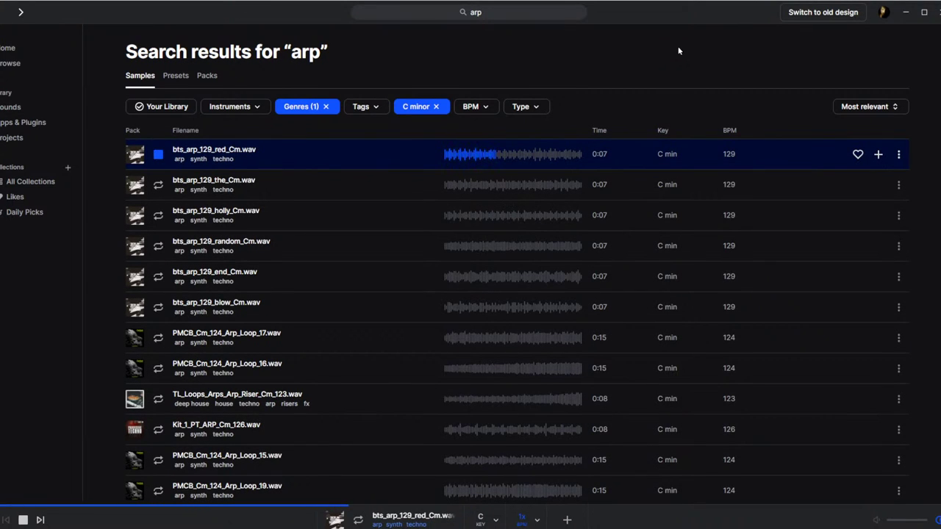
key(Down)
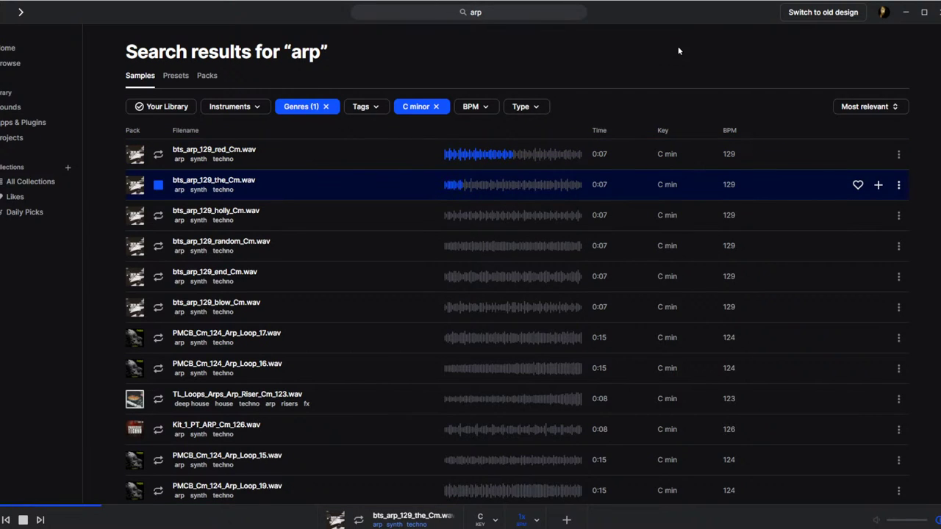
key(Down)
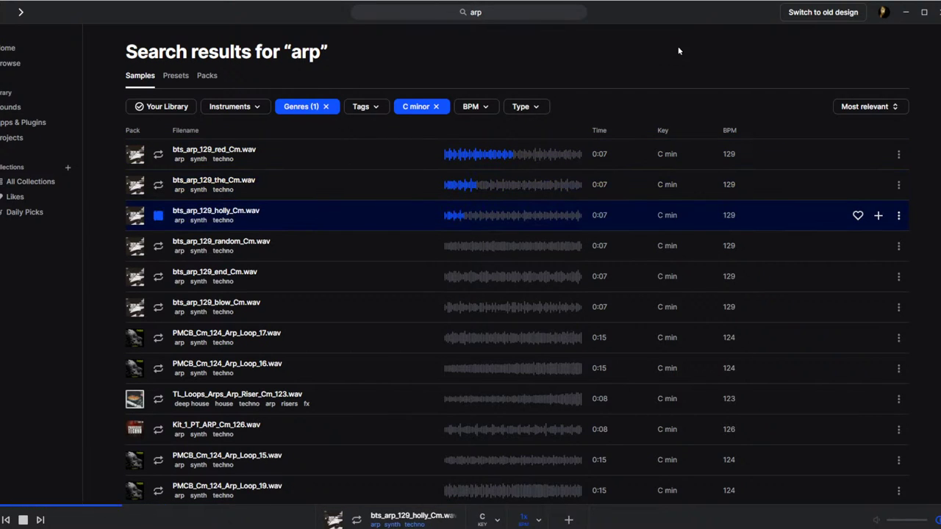
key(Down)
key(Down)
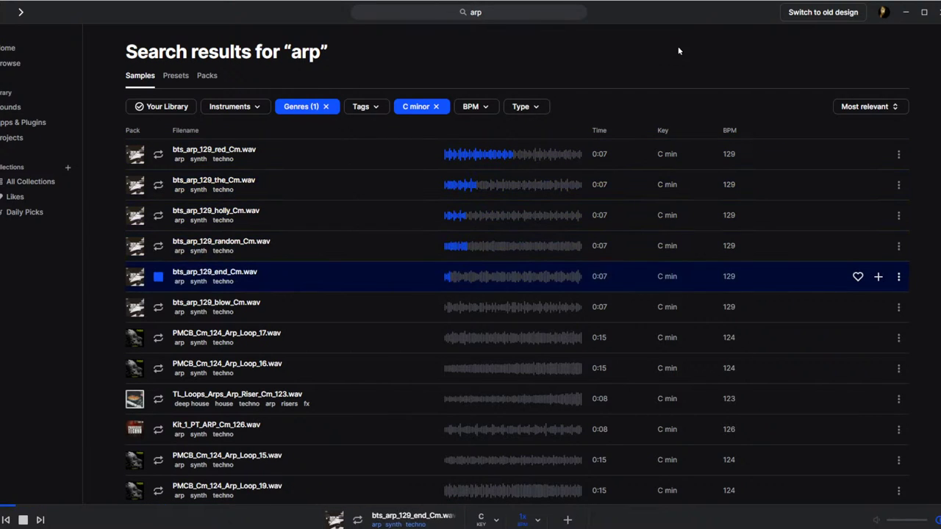
key(Down)
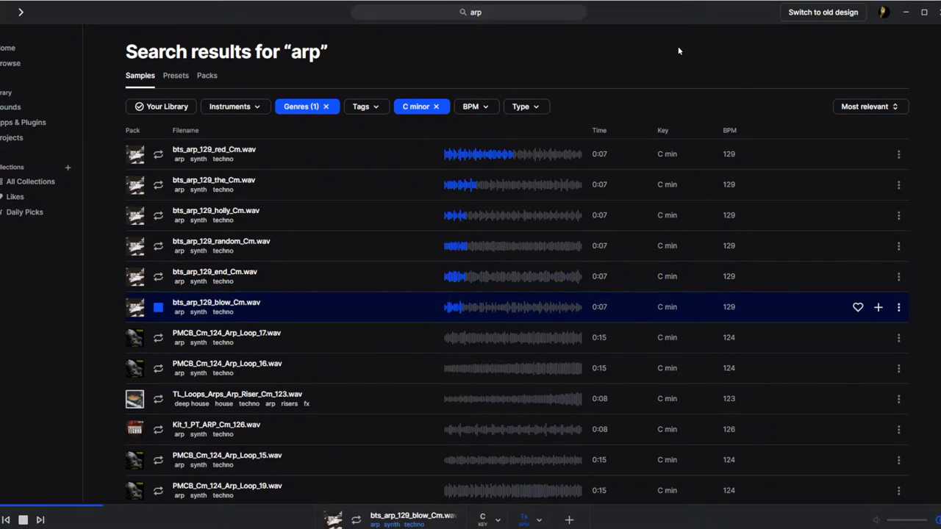
key(Down)
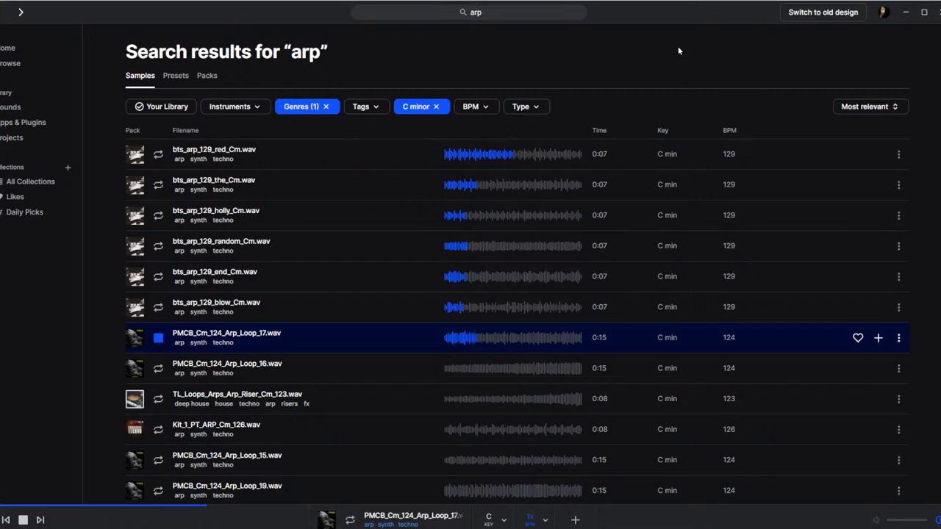
Switch to Studio One, play the arrangement, mute the ARP track during playback, and stop.
key(alt+Tab)
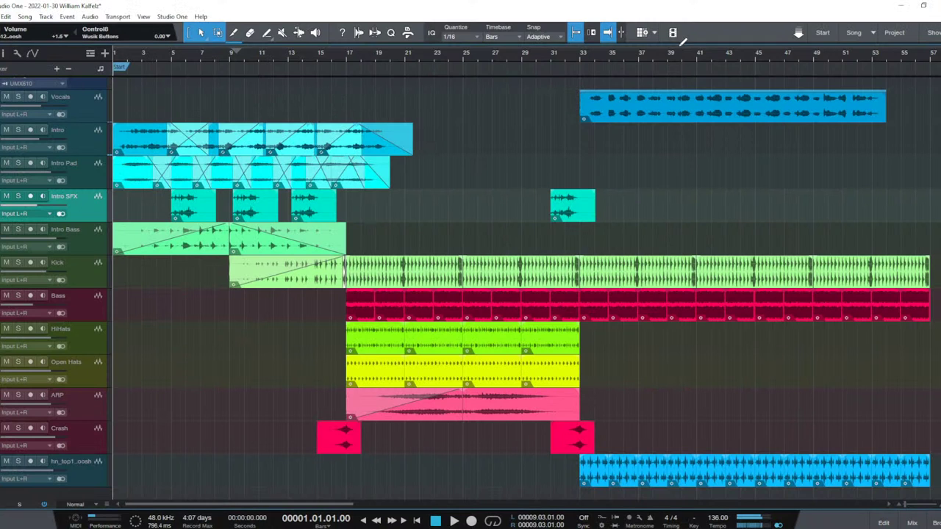
click(344, 470)
key(space)
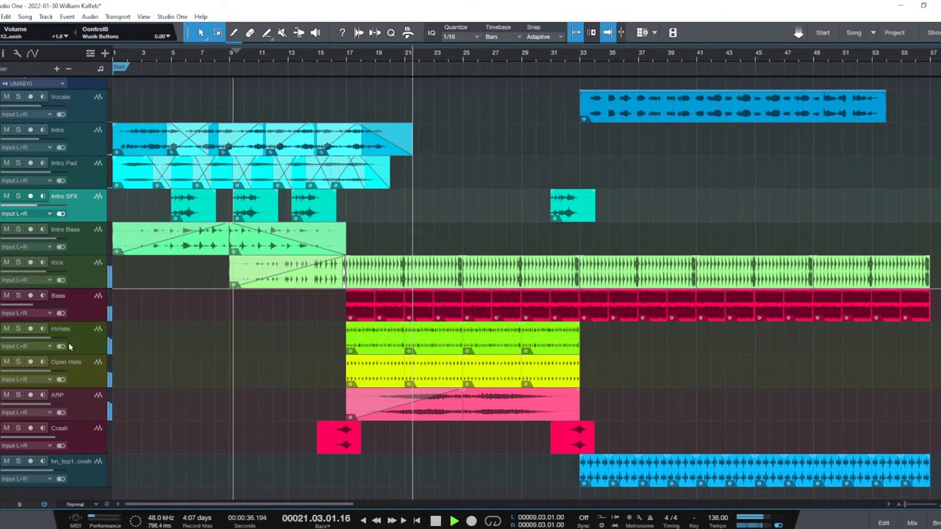
click(6, 396)
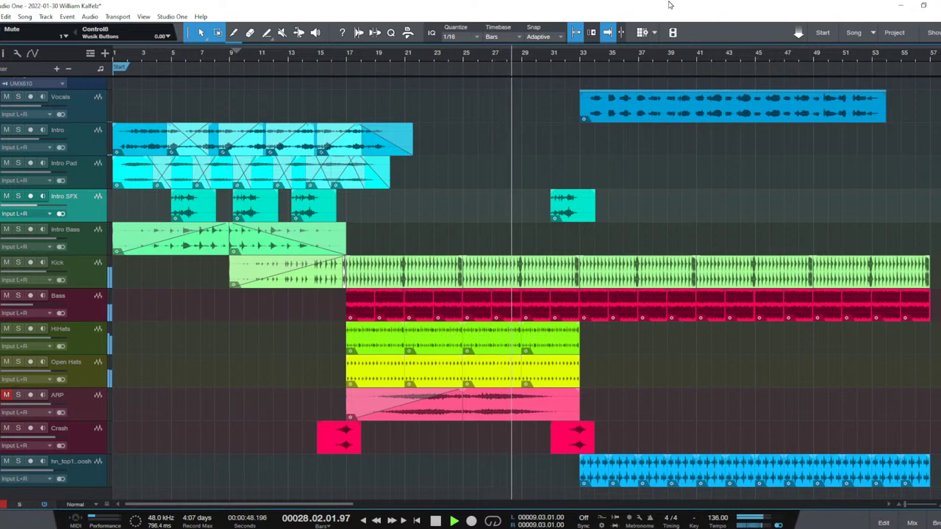
key(space)
key(alt+Tab)
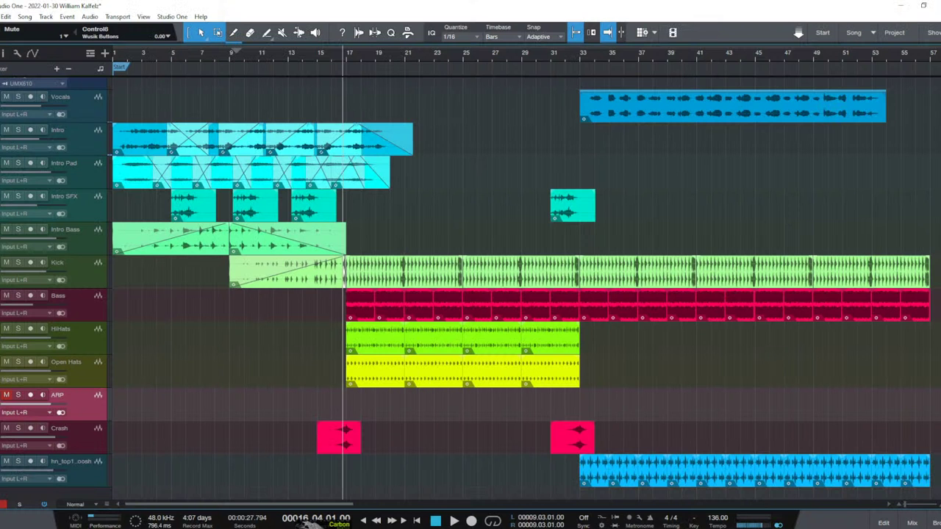
Fill bars 17 to 33 of the ARP track with the new arp loop and one duplicate, and play it with the Splice preview stopped.
drag(363, 470, 367, 401)
key(d)
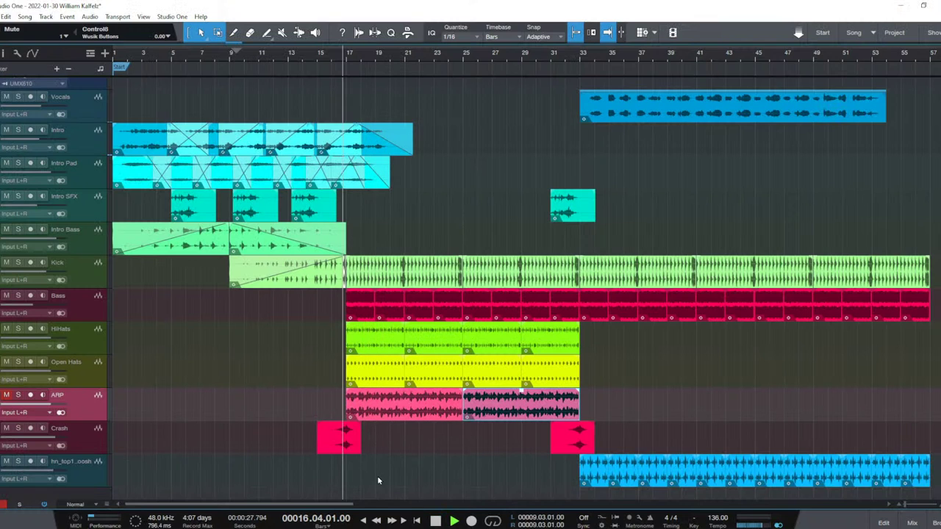
key(space)
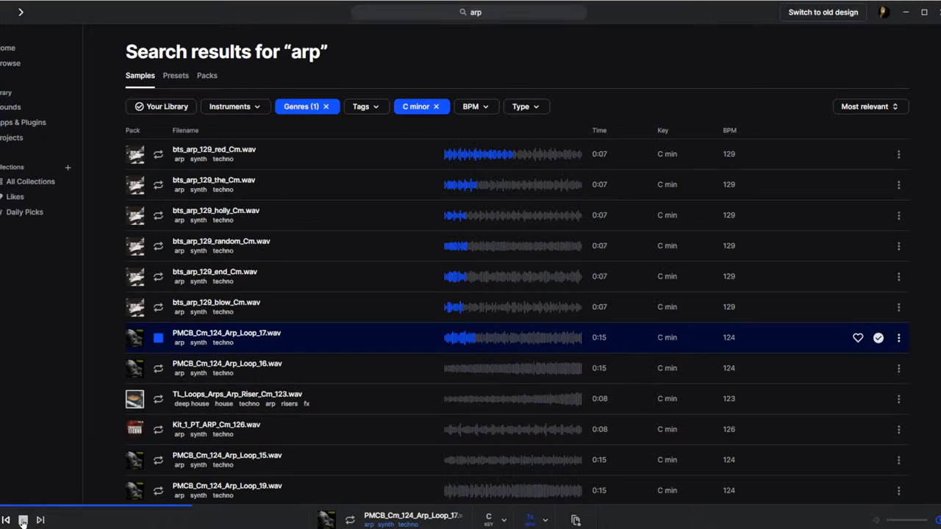
click(23, 519)
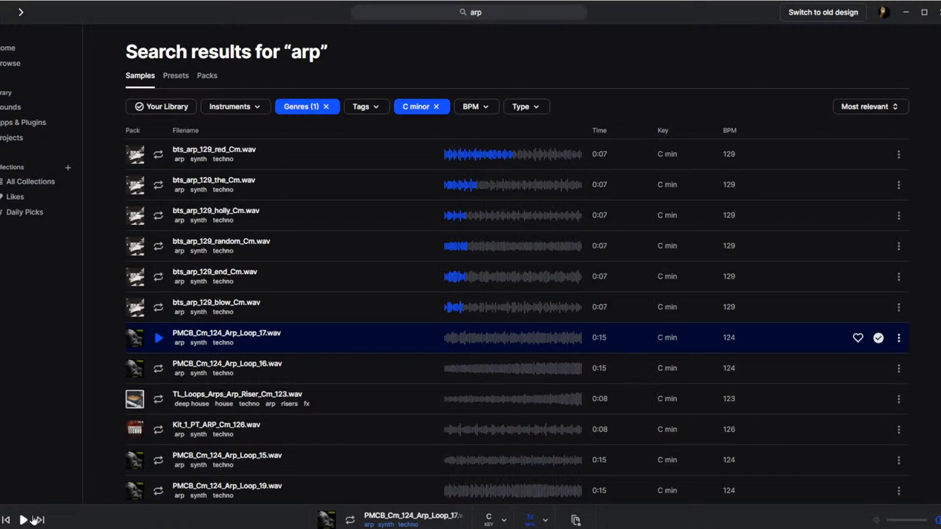
key(alt+Tab)
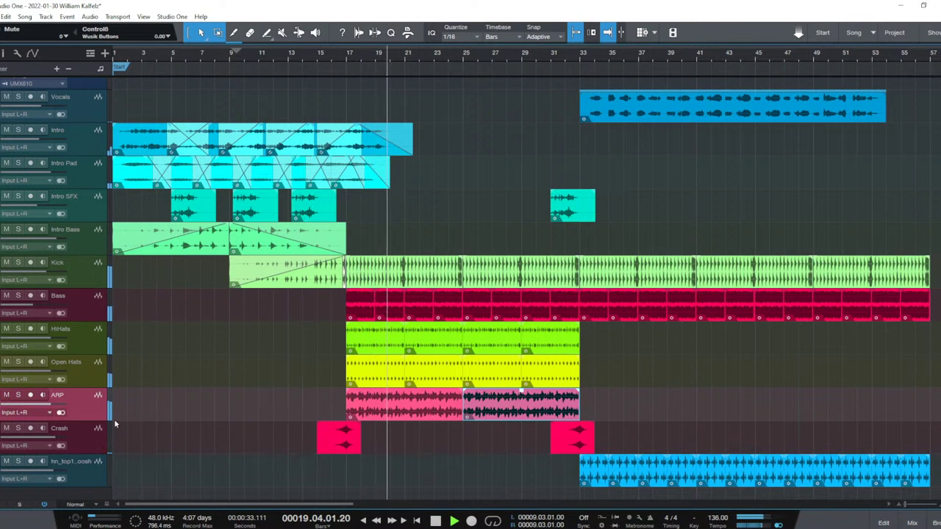
Check the channel levels in the mixer during playback and examine the main output's spectrum in SPAN Plus.
key(F3)
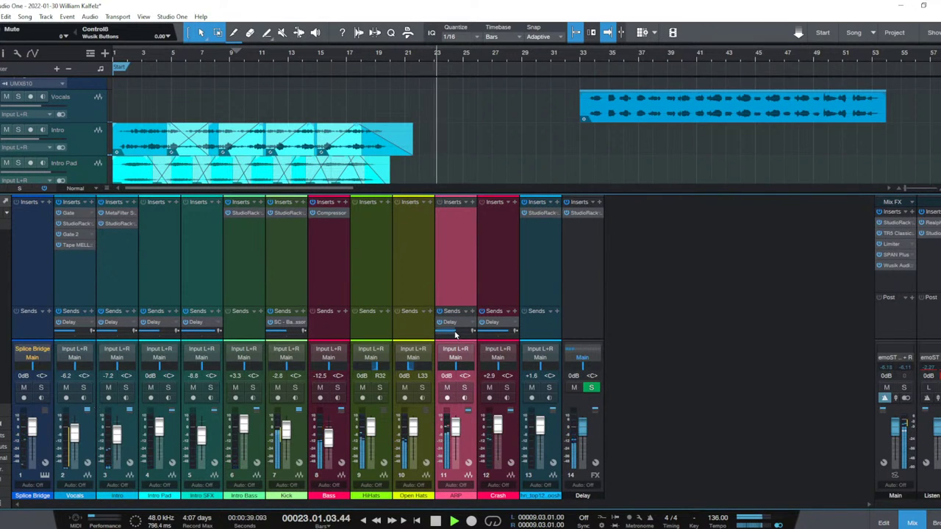
mouse_move(454, 334)
key(F3)
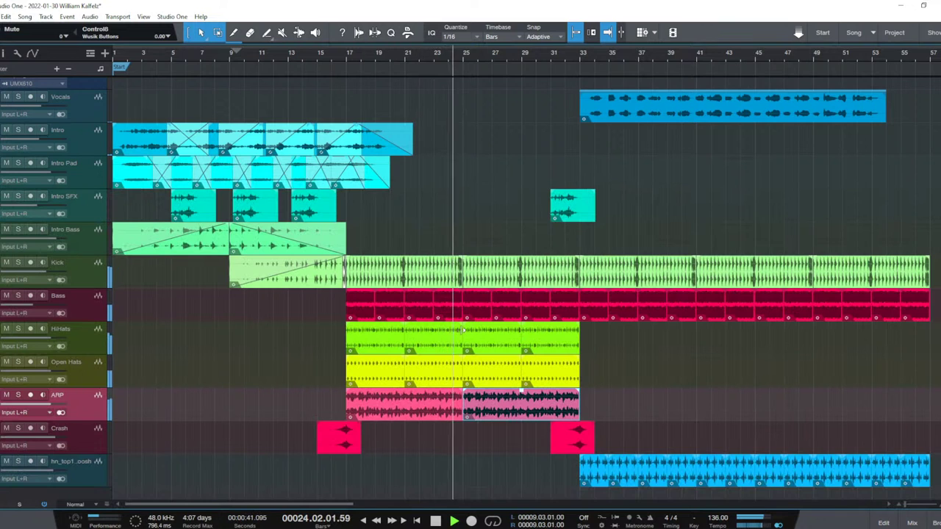
key(F3)
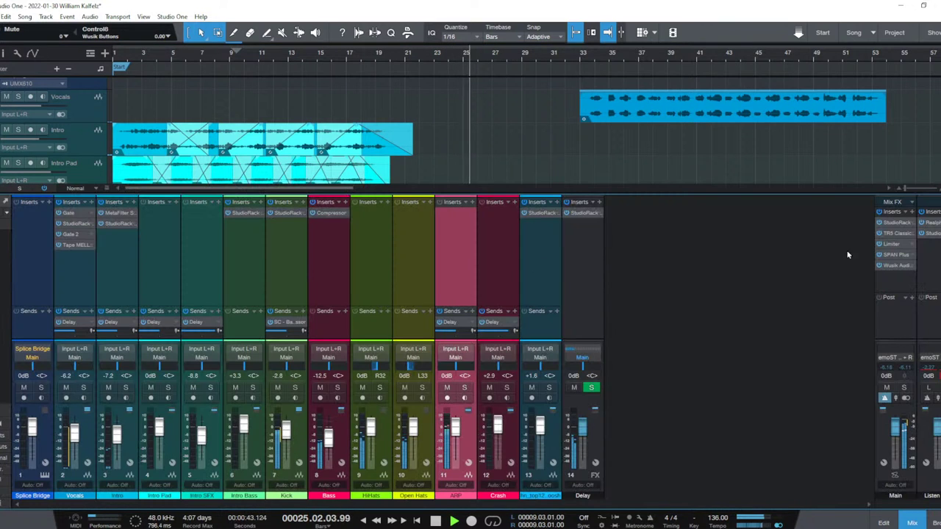
click(892, 255)
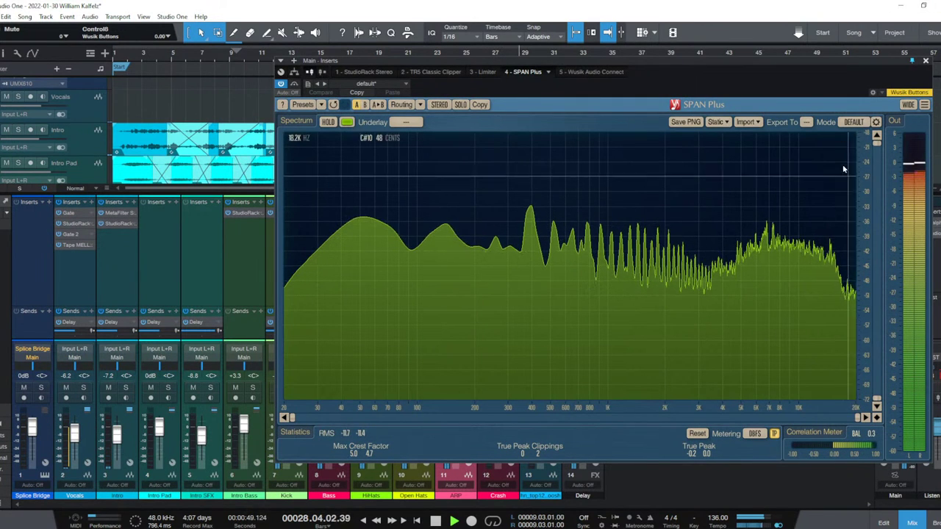
click(926, 64)
key(F3)
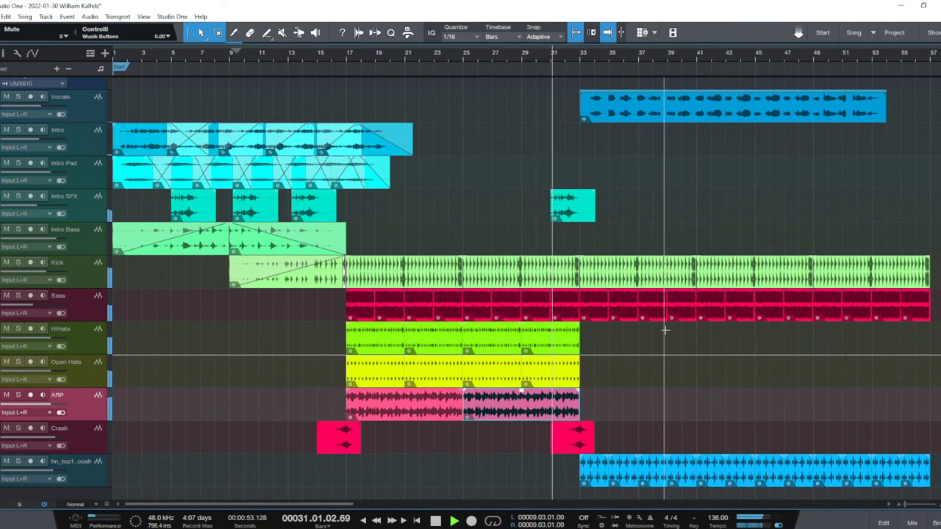
Copy the MetaFilter Stereo insert from the Intro channel to the ARP channel and close its plug-in window.
key(F3)
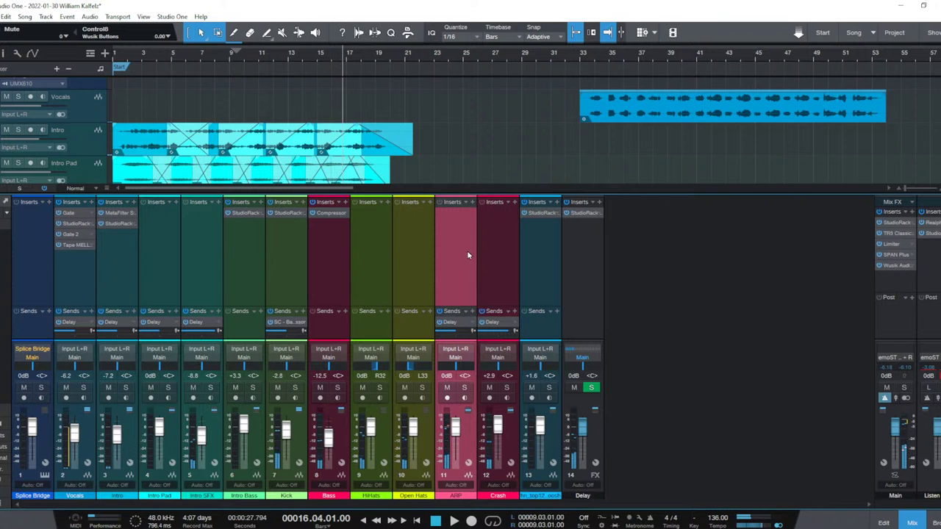
drag(114, 213, 462, 232)
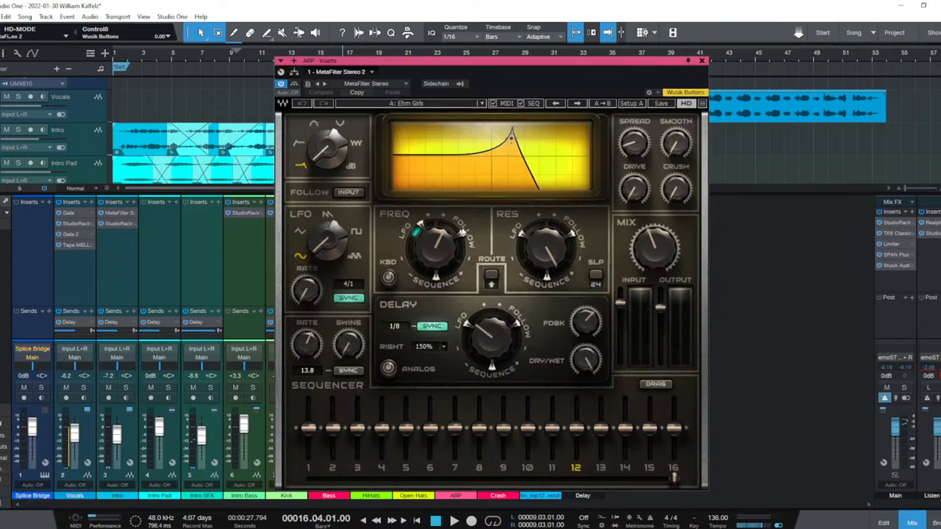
key(F3)
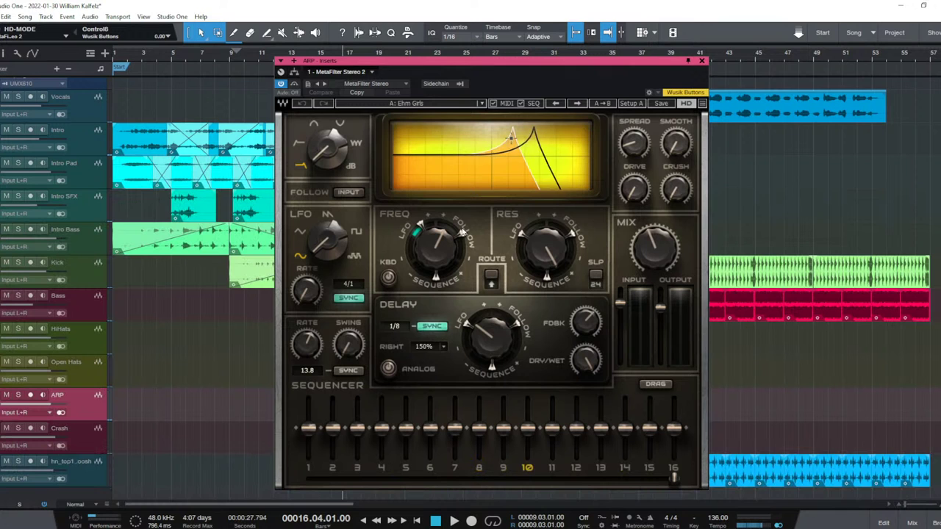
click(702, 61)
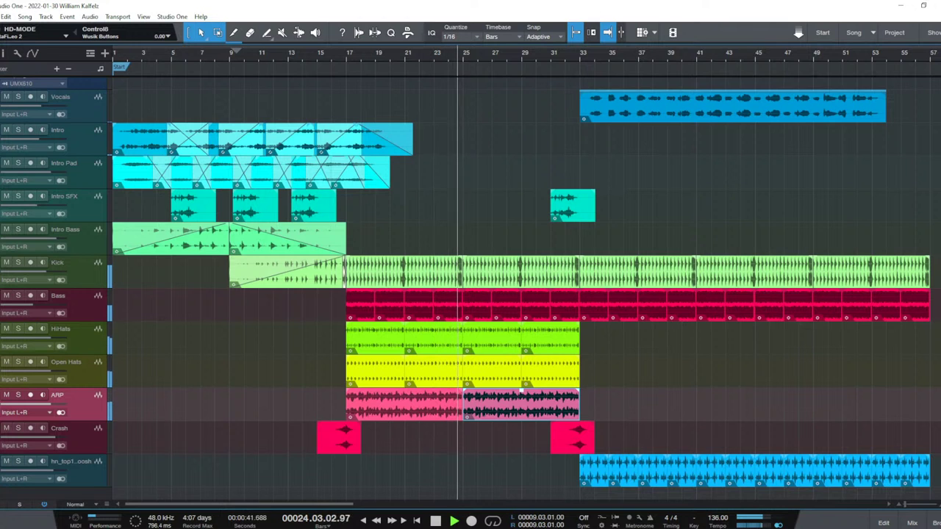
Save the song as a new file in the same folder, adding 02 to the end of its current name.
key(alt+f)
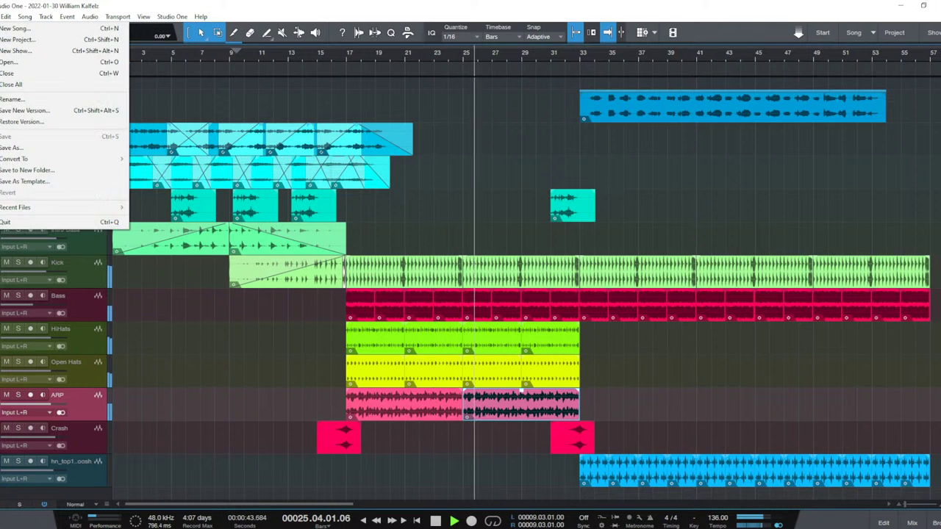
key(Right)
key(Left)
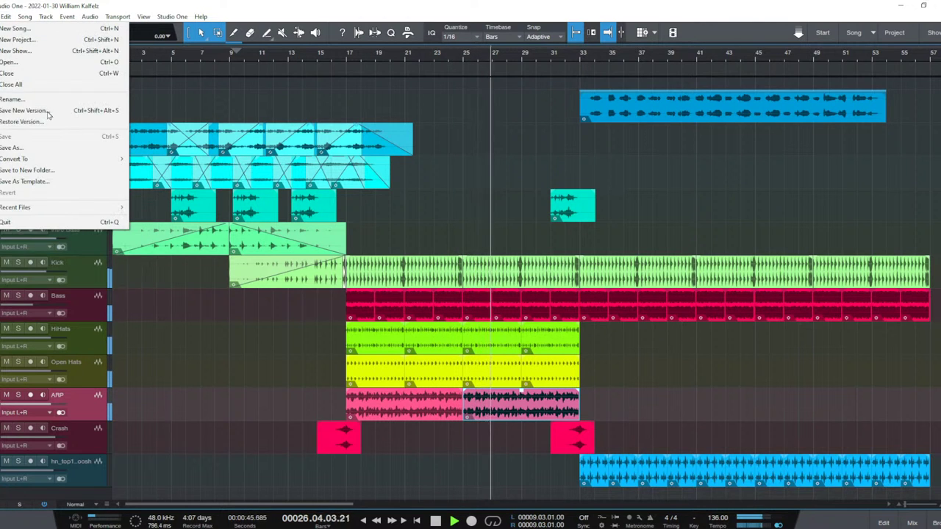
click(16, 147)
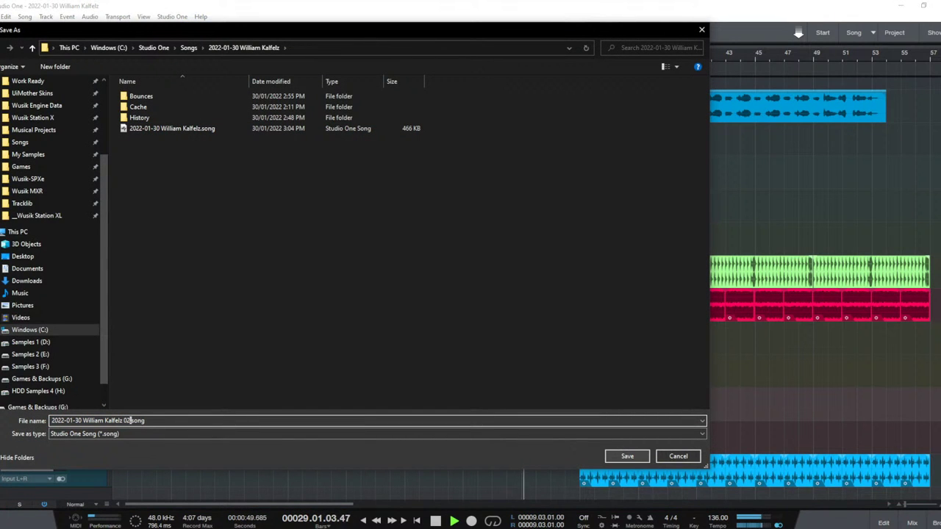
text(02)
key(Return)
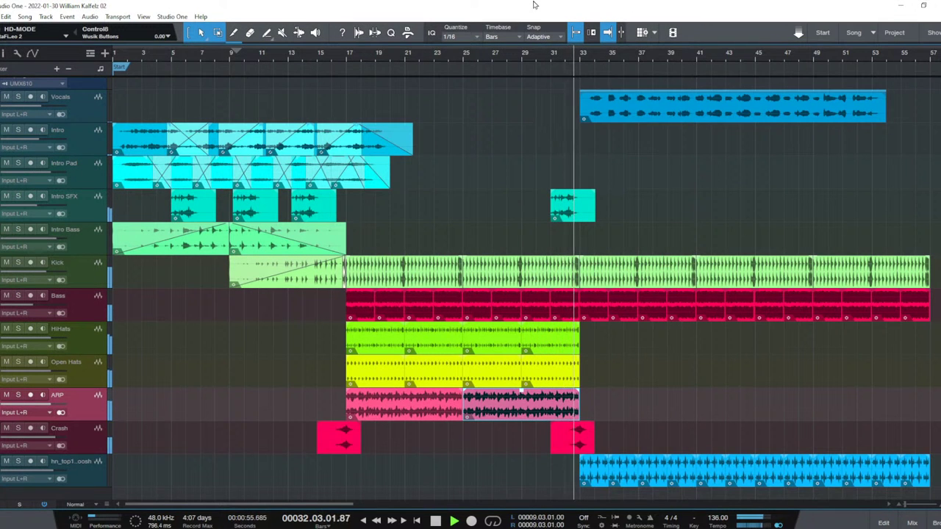
Stop playback and audition more Splice arp loops from PMCB_Cm_124_Arp_Loop_16.wav to Kit_1_PT_ARP_Cm_126.wav, going back to TL_Loops_Arps_Arp_Riser_Cm_123.wav.
key(space)
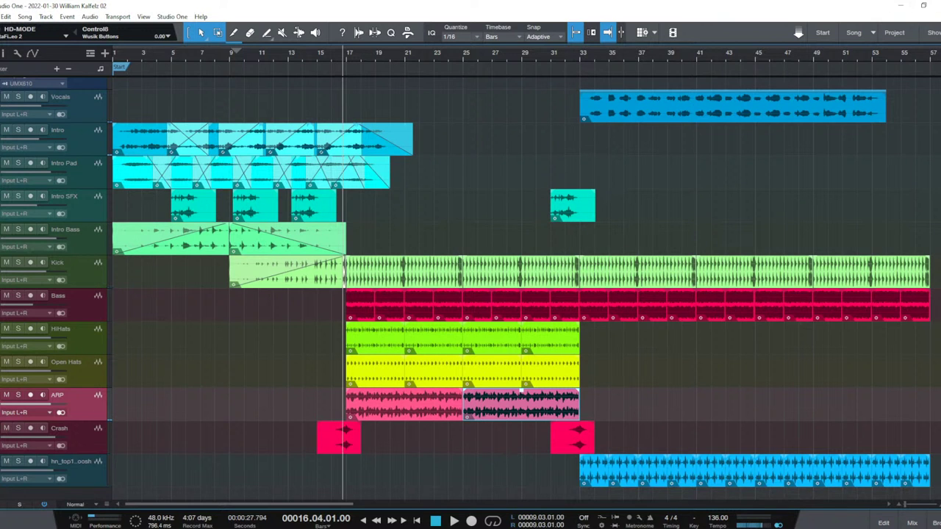
key(alt+Tab)
key(Down)
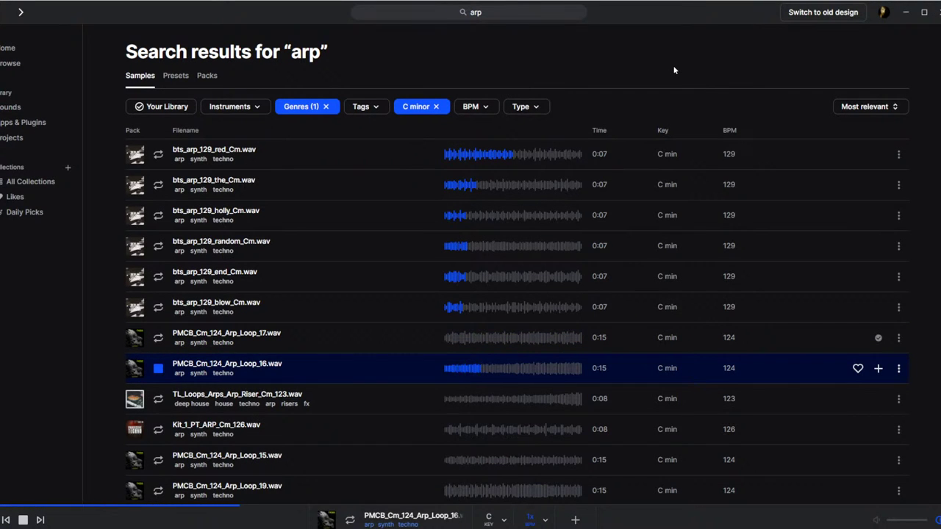
key(Down)
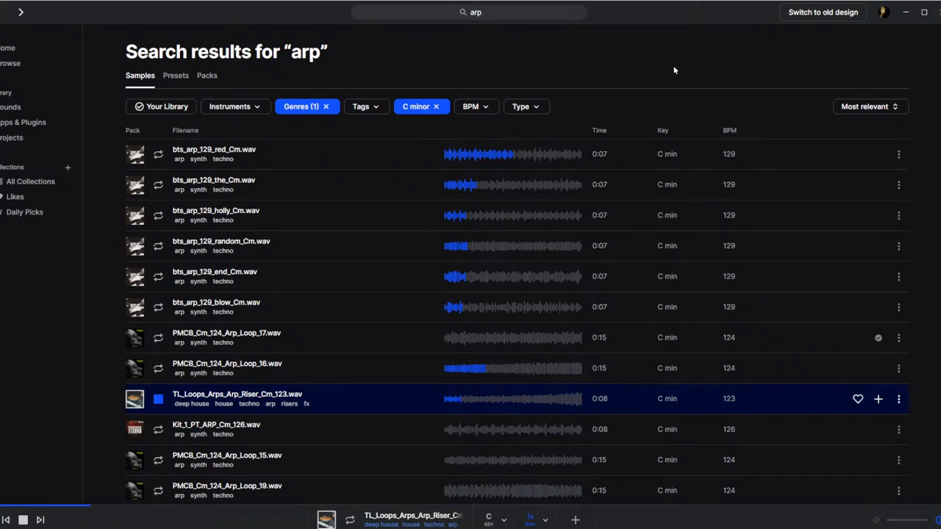
key(Down)
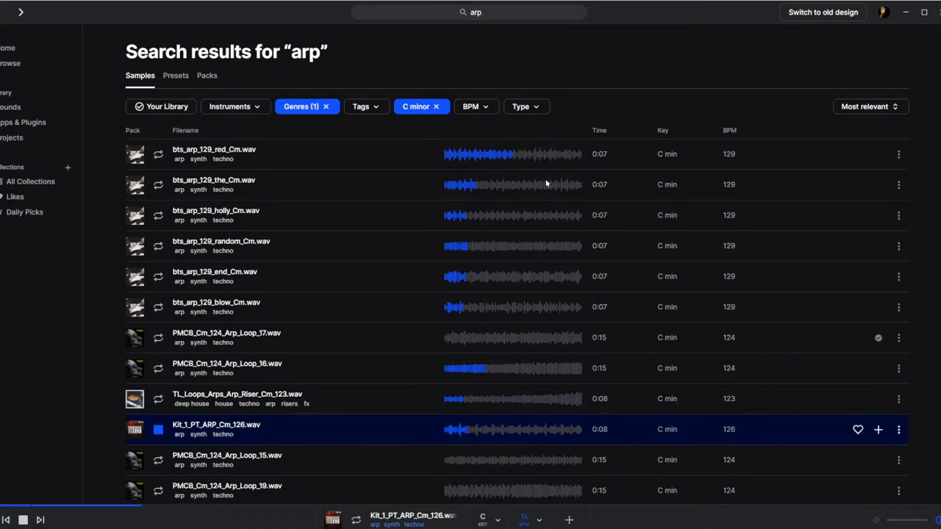
scroll(546, 183, down, 3)
key(Up)
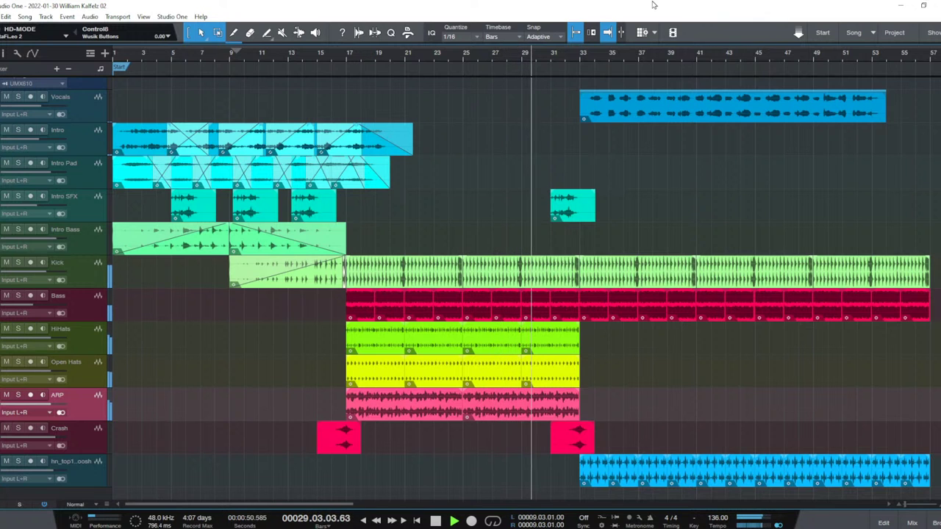
Download TL_Loops_Arps_Arp_Riser_Cm_123.wav from Splice and place it in Studio One on a new track spanning bars 29 to 33.
key(alt+Tab)
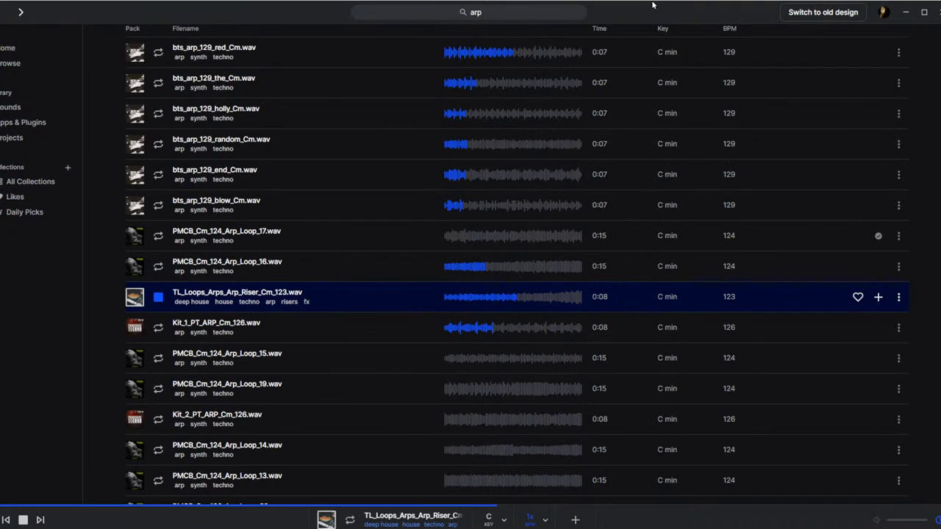
key(space)
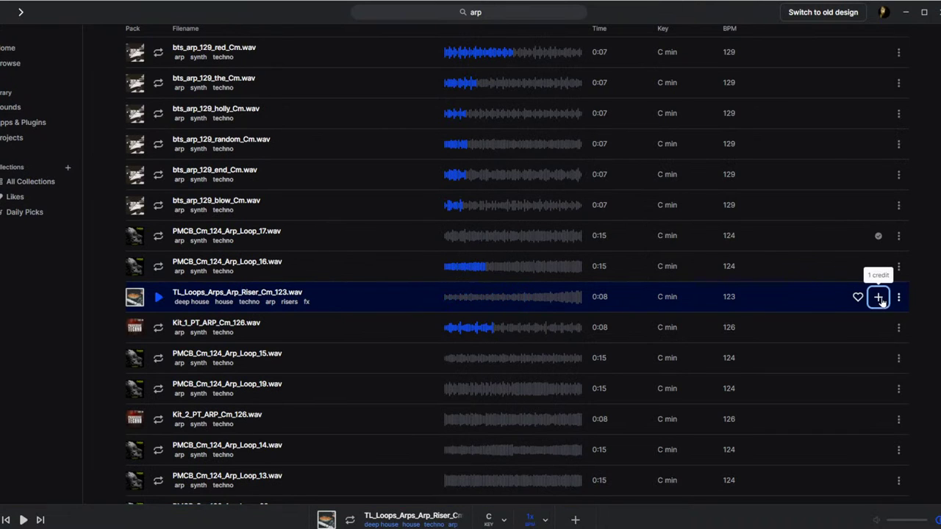
click(878, 297)
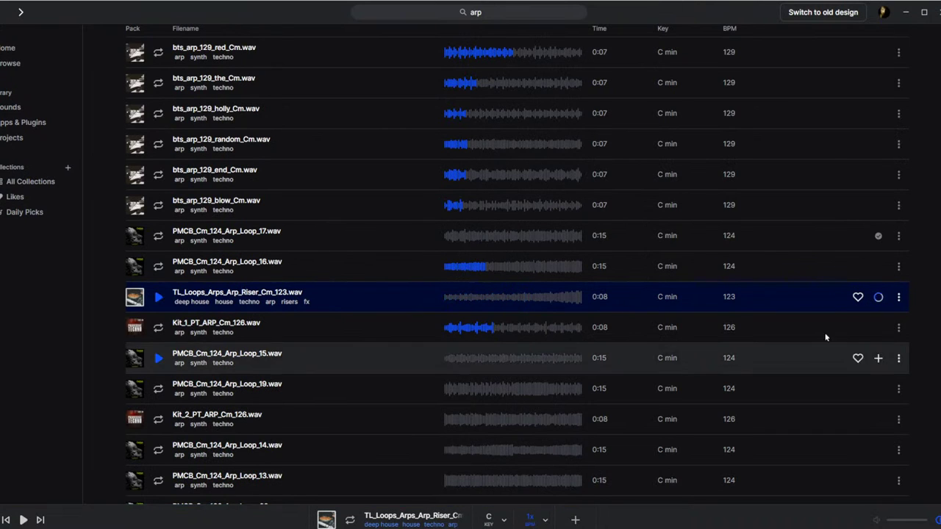
click(350, 276)
mouse_move(351, 297)
mouse_down()
mouse_move(331, 481)
mouse_move(337, 282)
mouse_move(346, 304)
mouse_up()
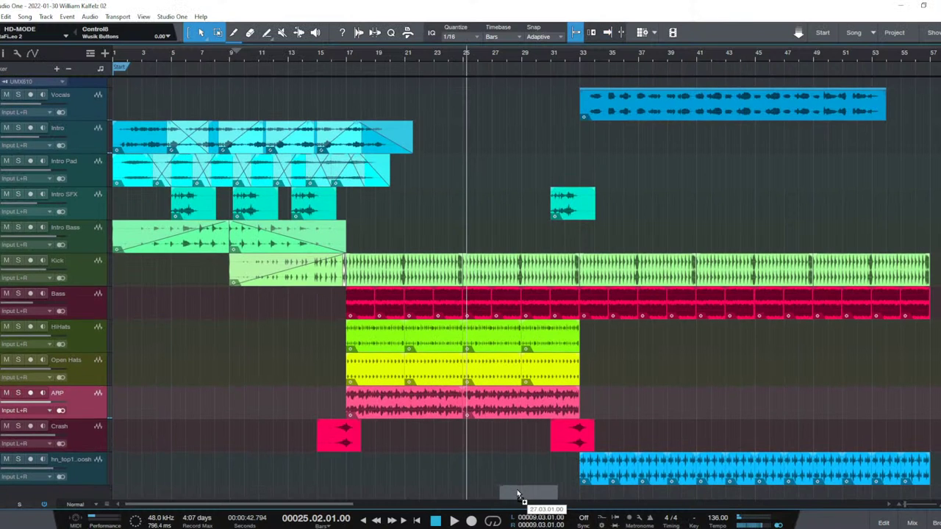
drag(517, 494, 543, 498)
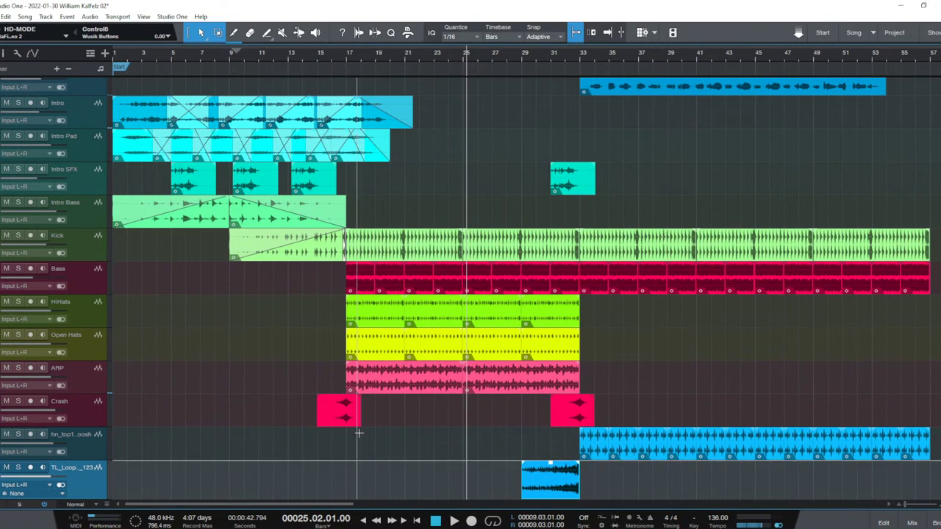
Add a fade-in to the arp riser clip and a Delay send to its channel.
mouse_move(523, 464)
mouse_down()
mouse_move(546, 464)
mouse_move(535, 463)
mouse_up()
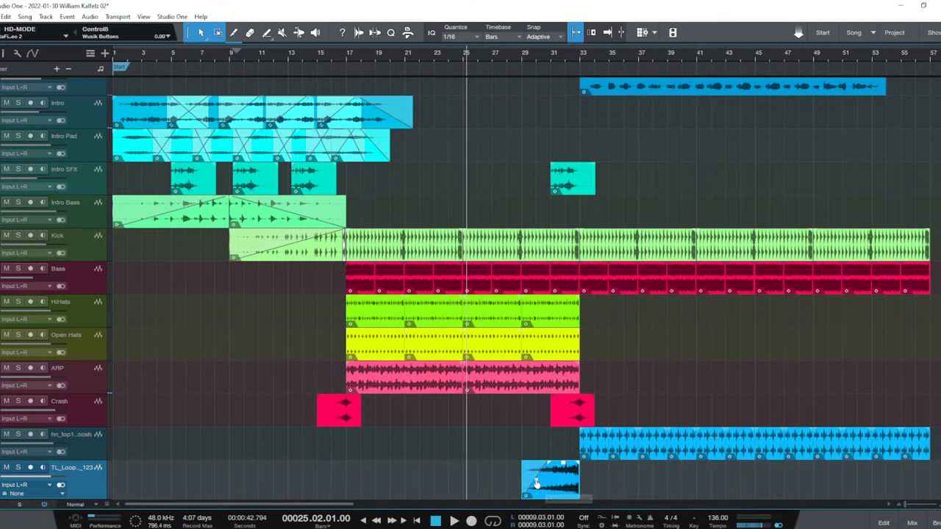
key(F3)
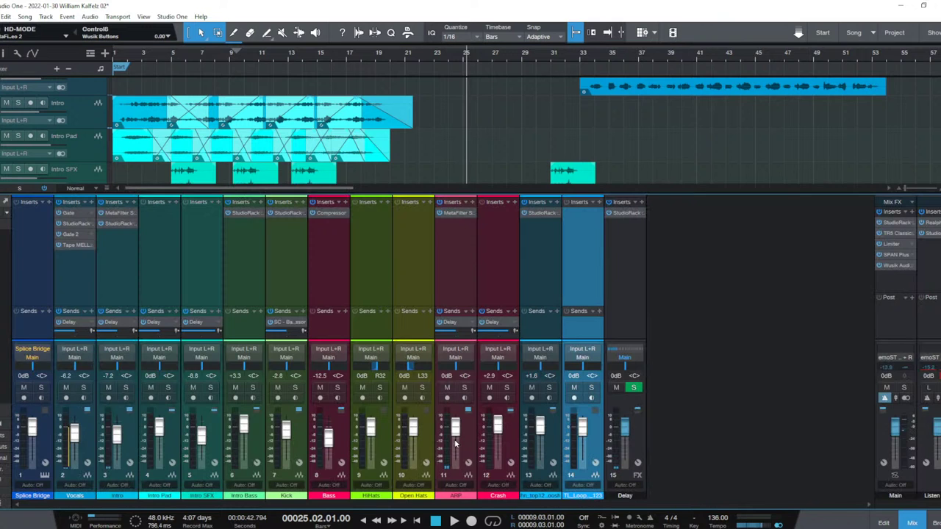
click(598, 312)
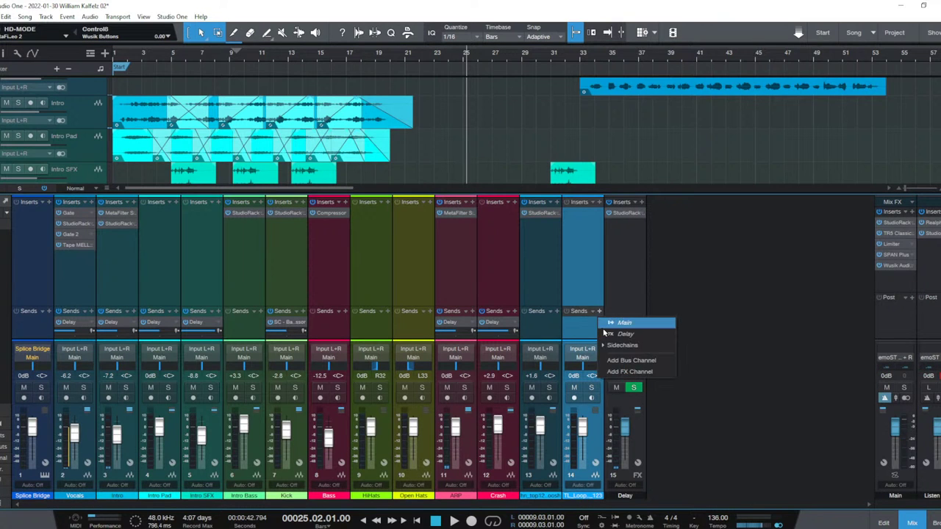
key(F3)
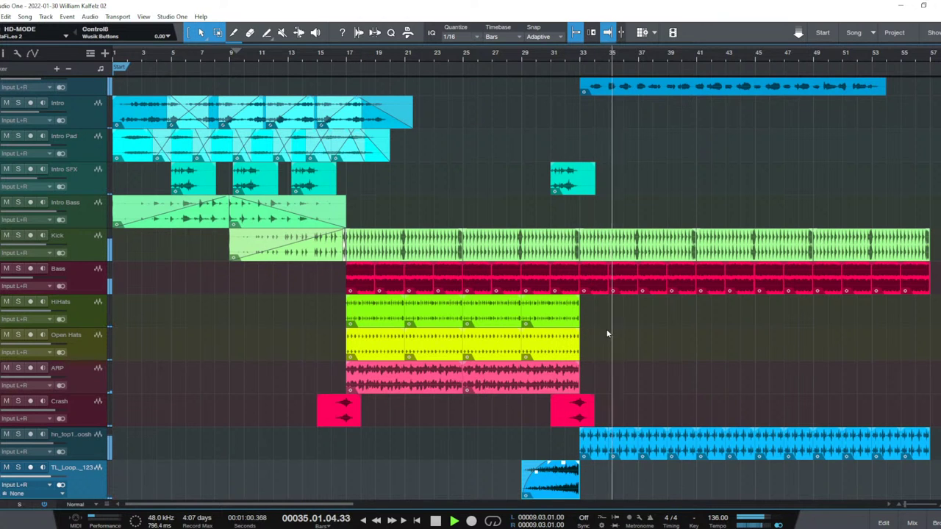
Open the SSLComp and AR TG Mastering processors on the main channel and arrange their windows.
key(F3)
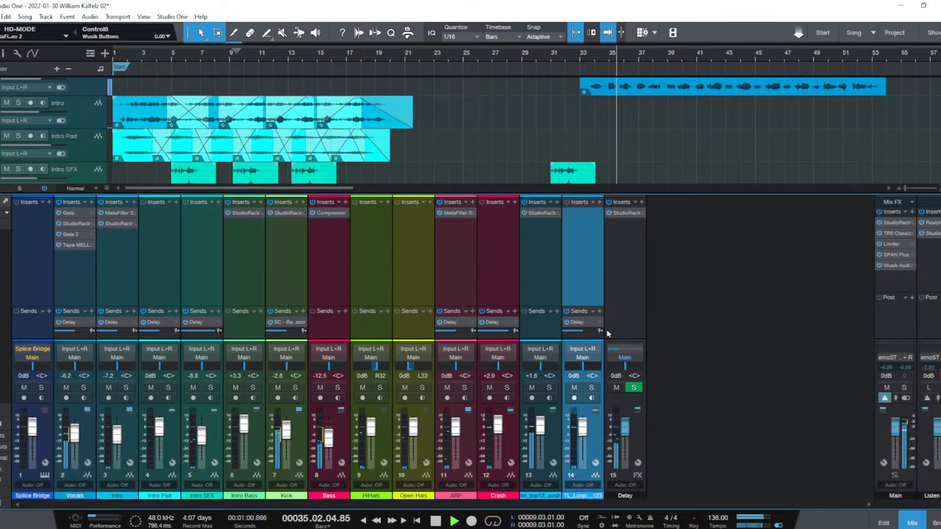
click(898, 233)
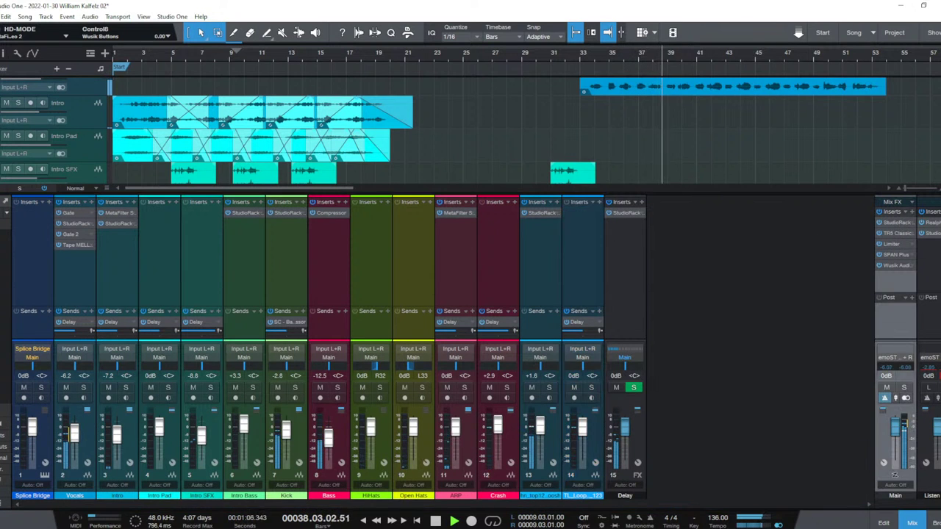
double_click(898, 233)
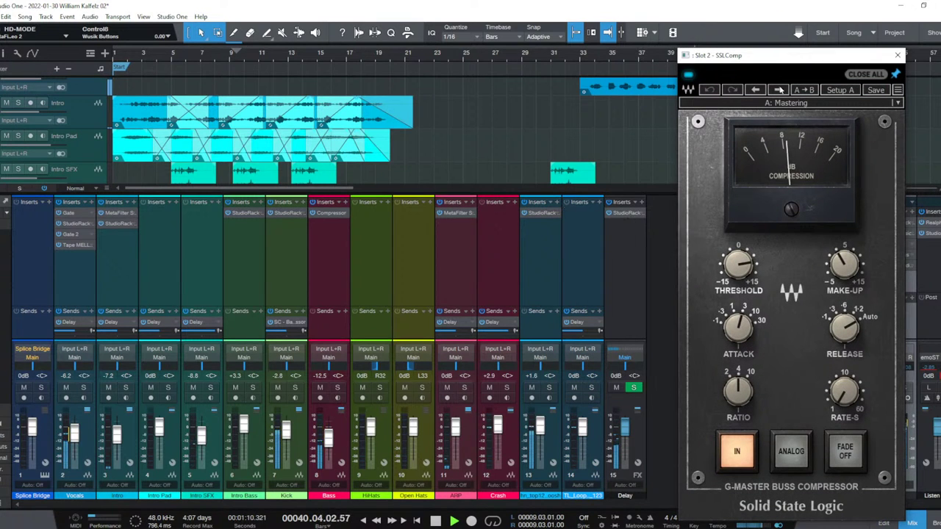
drag(811, 64, 676, 84)
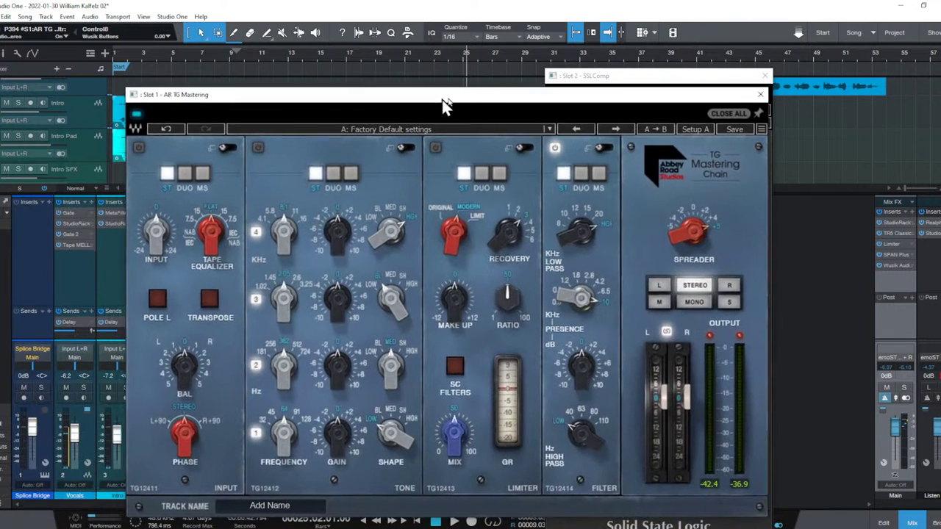
Set the AR TG Mastering input level to -4.2, check it during playback, and close the plug-in window.
drag(442, 99, 460, 98)
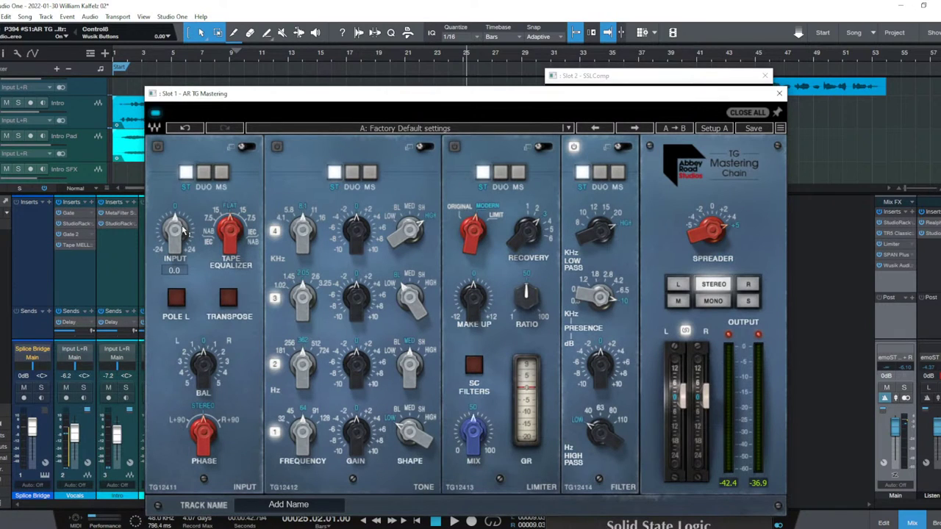
scroll(184, 232, down, 1)
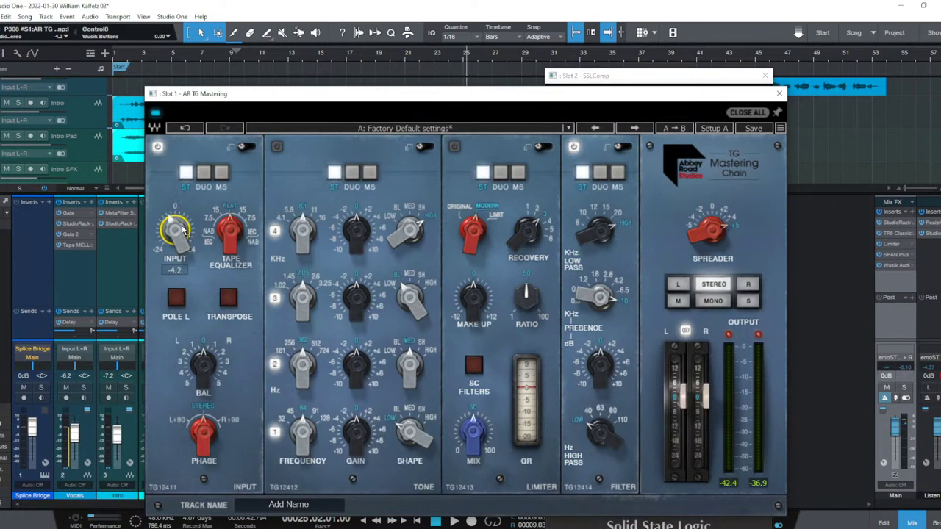
drag(615, 104, 358, 107)
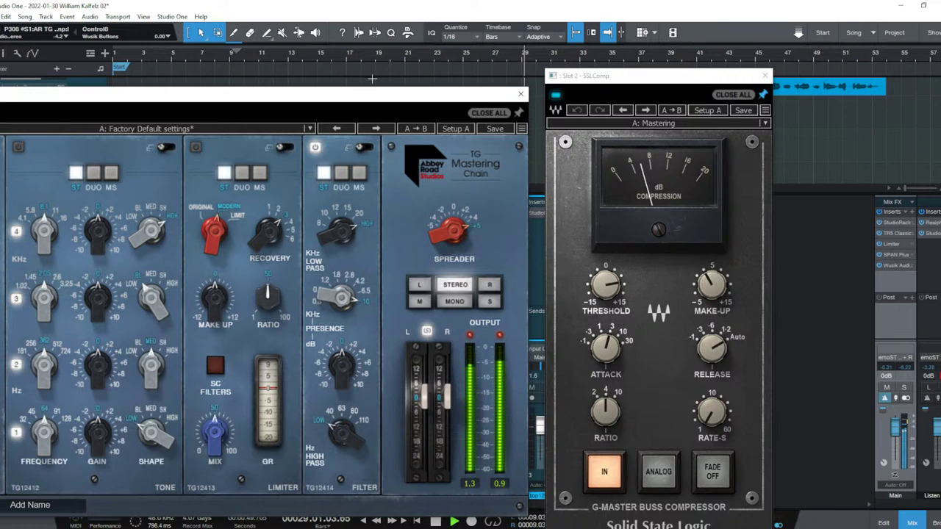
click(520, 93)
Bring up the main channel's Limiter beside SSLComp, set the SSLComp make-up to 5.2 dB, and close the plug-in windows.
drag(676, 76, 844, 45)
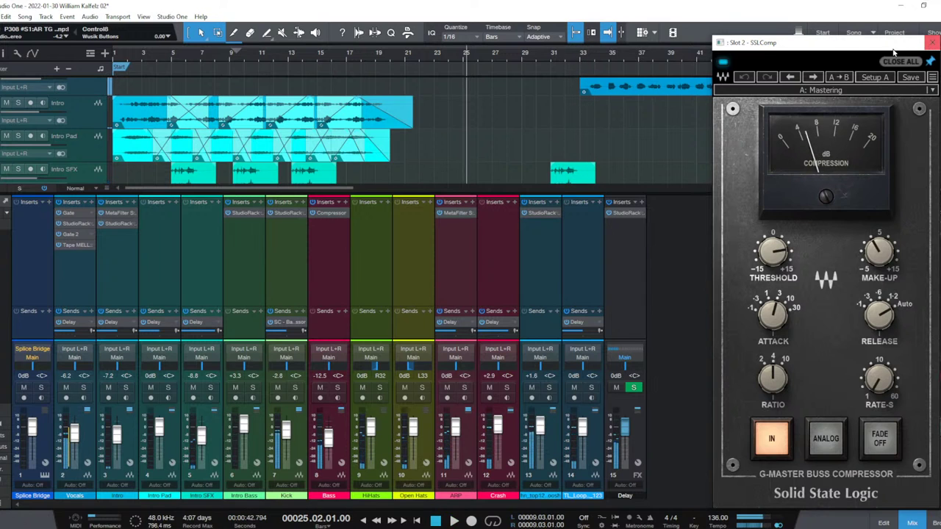
drag(876, 49, 748, 48)
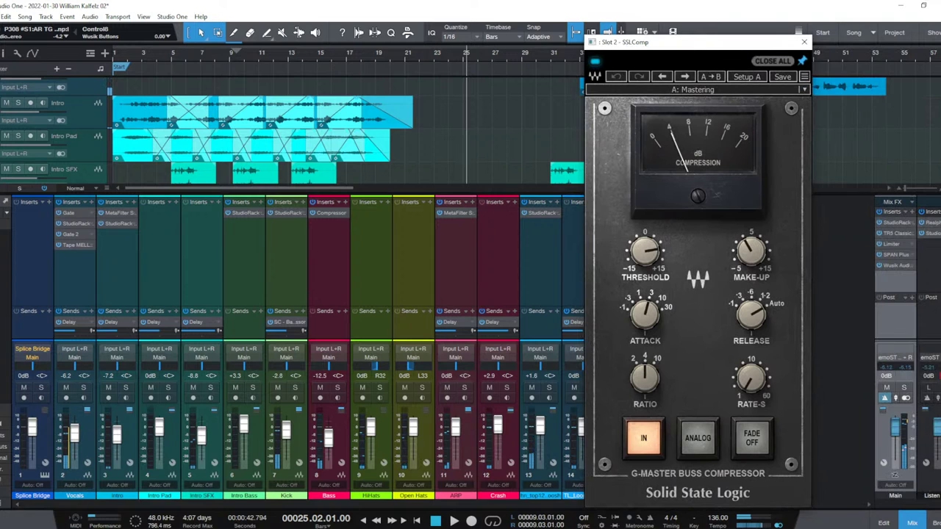
click(872, 245)
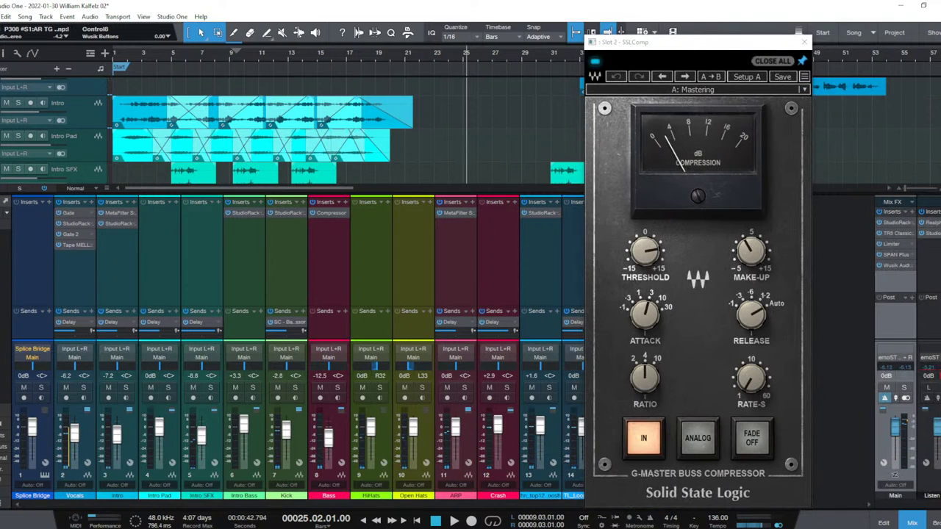
click(891, 243)
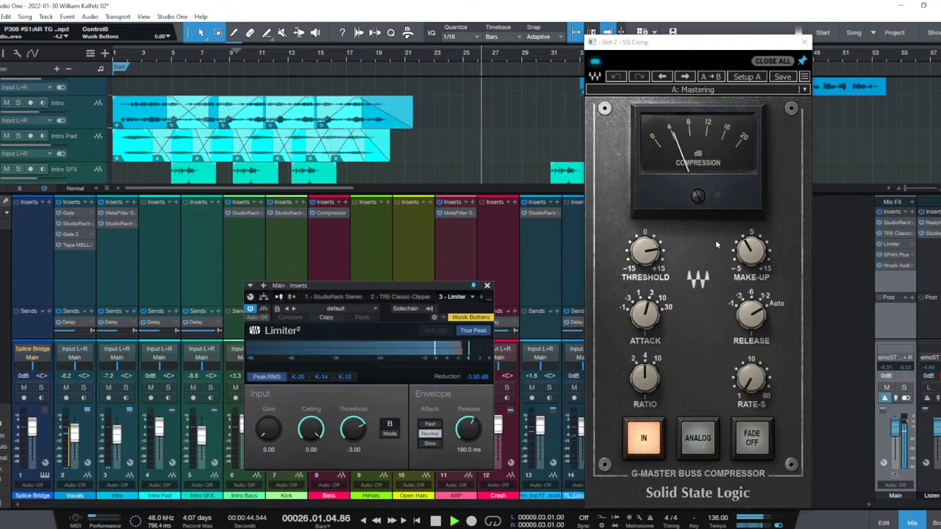
drag(750, 254, 751, 250)
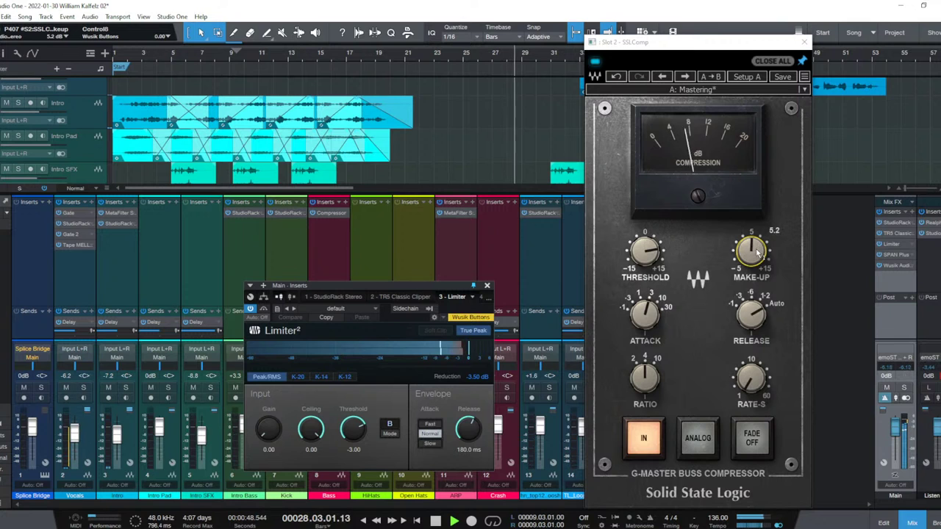
key(ctrl+w)
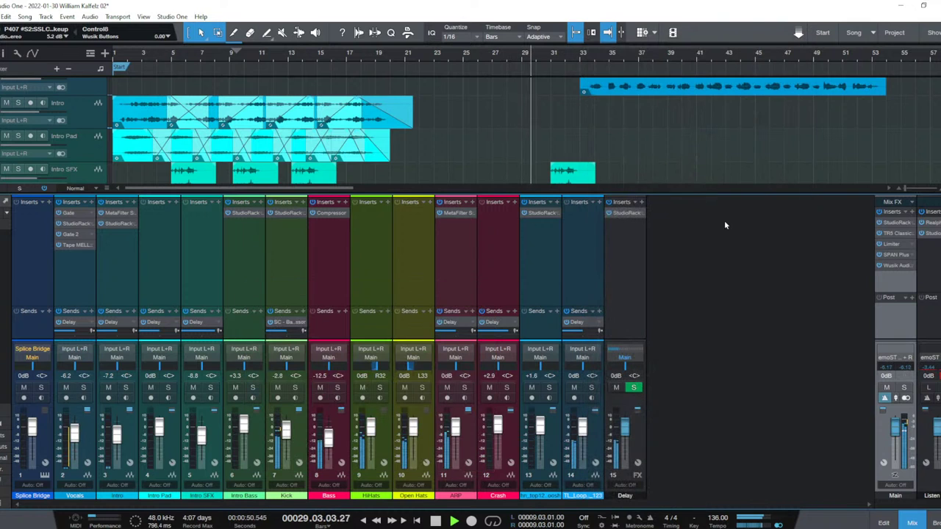
Hide the mixer to show the full arrangement and save the song.
key(F3)
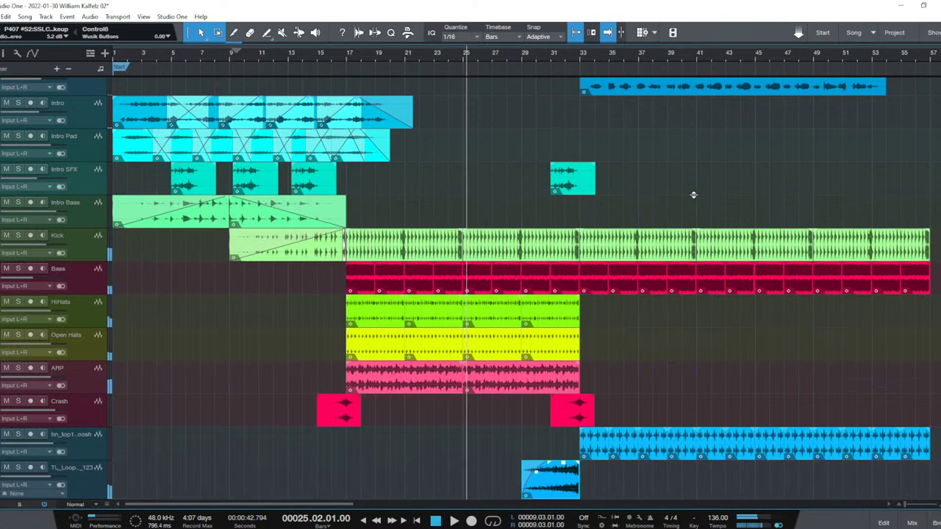
key(F3)
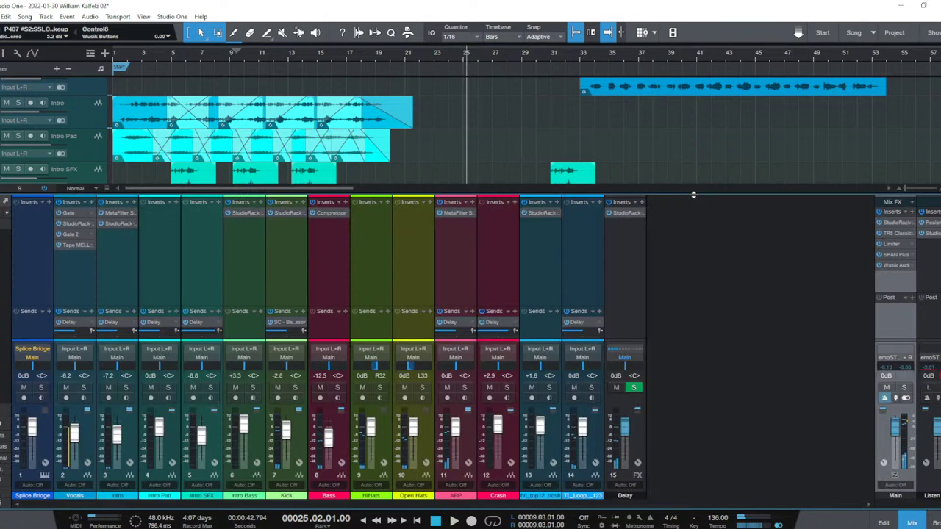
key(F3)
key(ctrl+s)
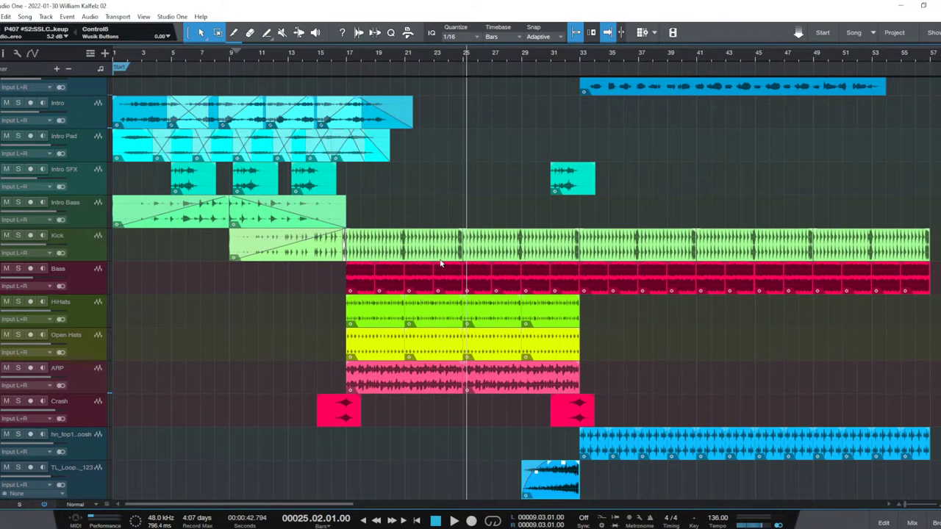
Play the song from the start, add a fade-in across the first ARP clip from bar 17 to 25, and save.
key(Home)
key(space)
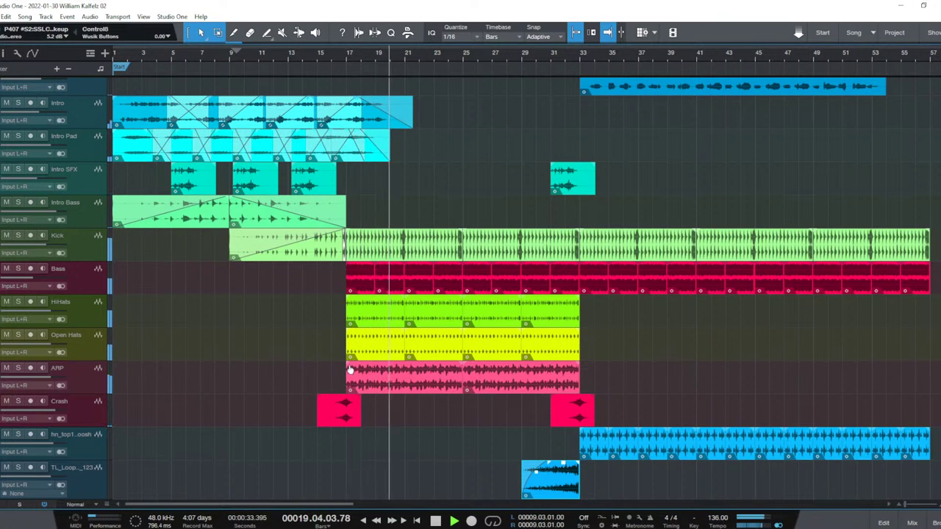
drag(350, 362, 441, 366)
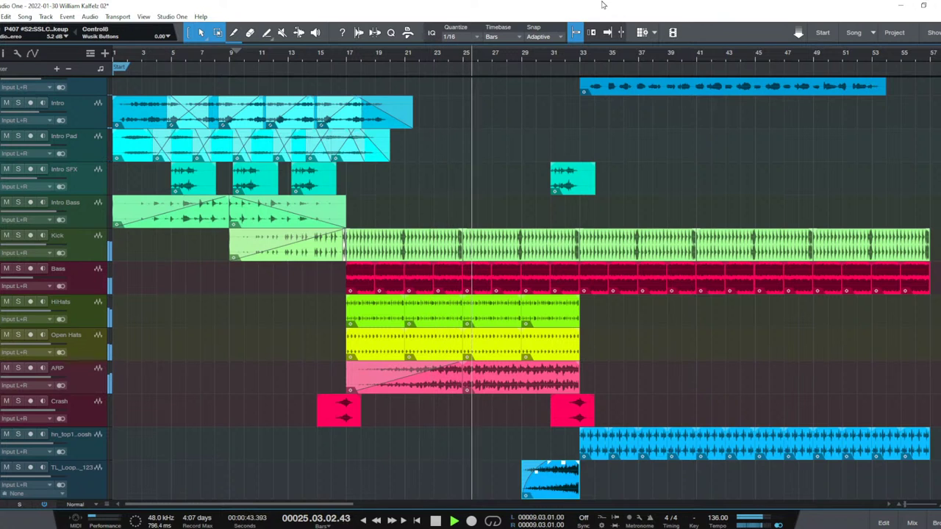
key(ctrl+s)
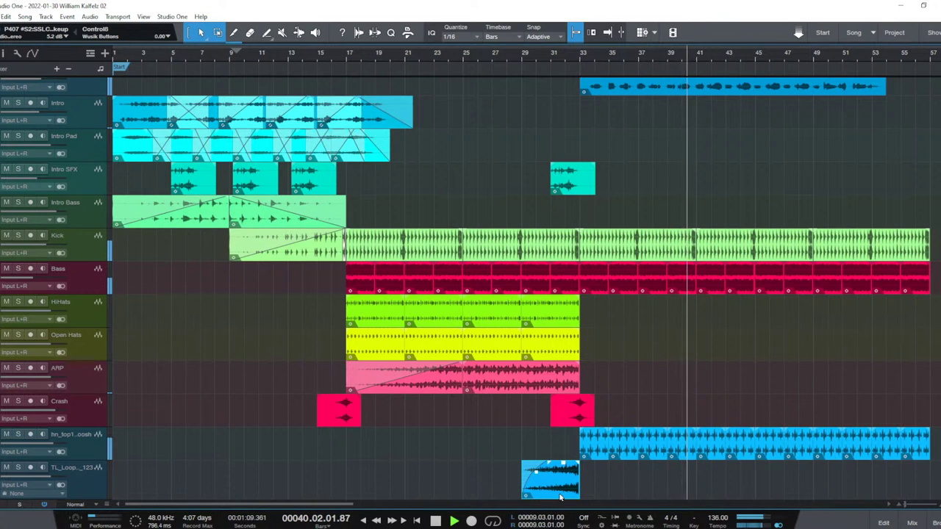
Copy the arp riser clip on the TL_Loop track to bars 35, 41, 47 and 53.
drag(549, 491, 651, 491)
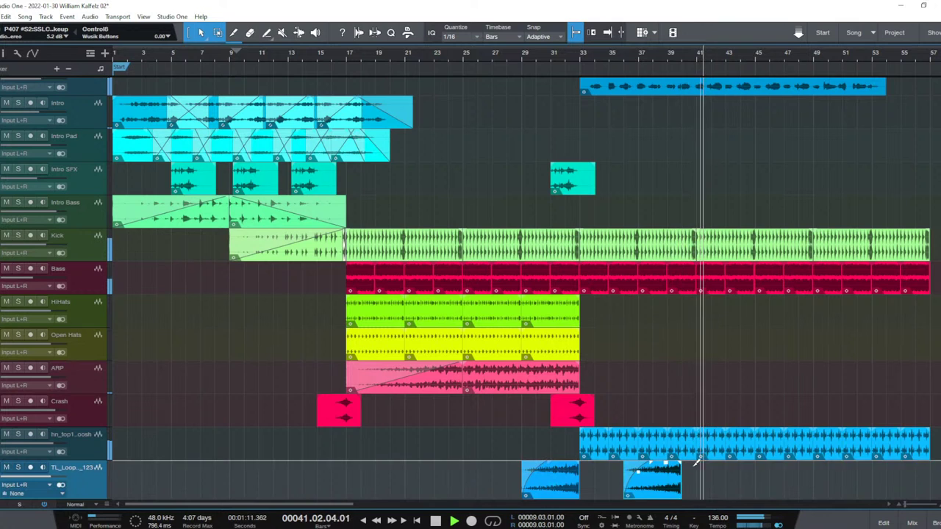
key(space)
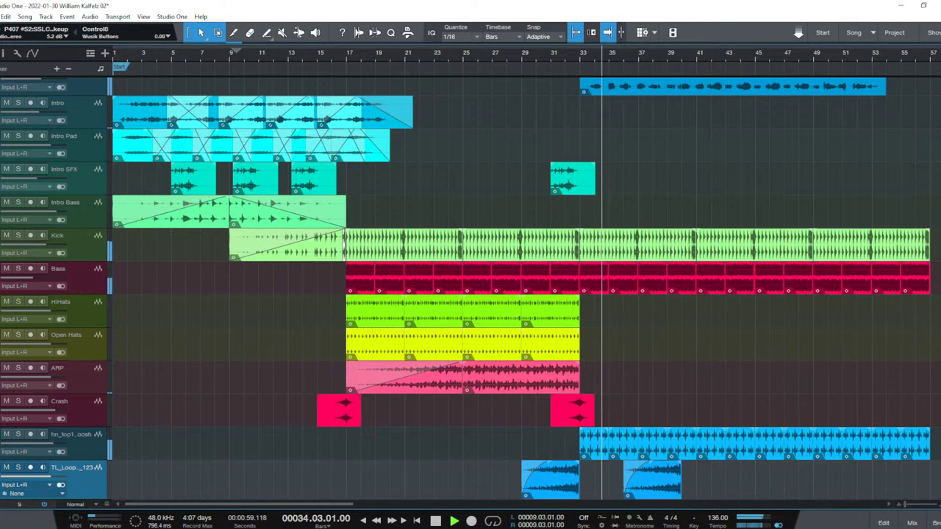
key(space)
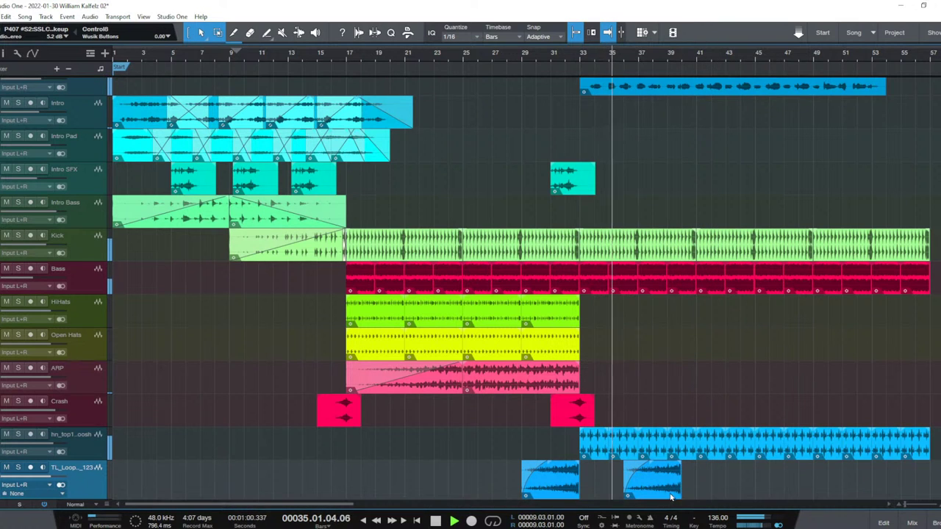
drag(672, 497, 932, 495)
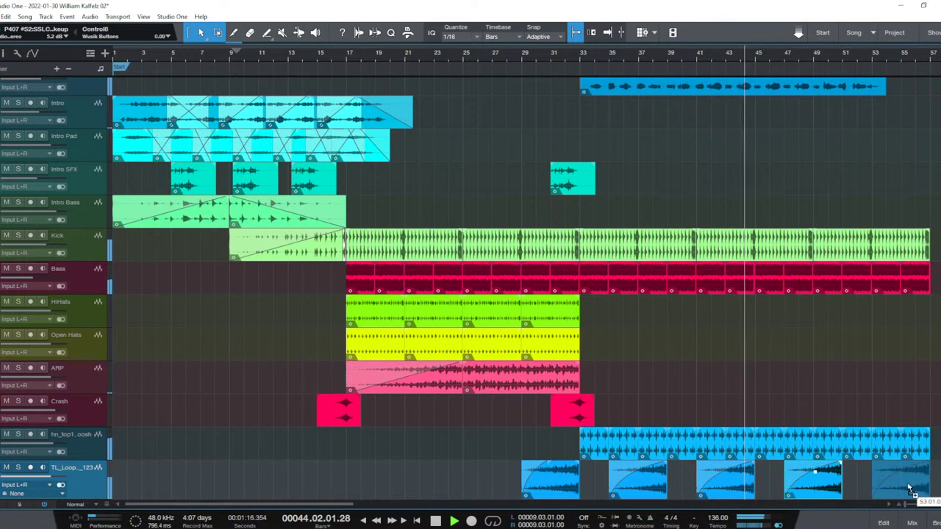
Copy the Open Hats clips and both ARP clips to fill bars 41 to 57, and save the song.
drag(551, 351, 848, 346)
key(d)
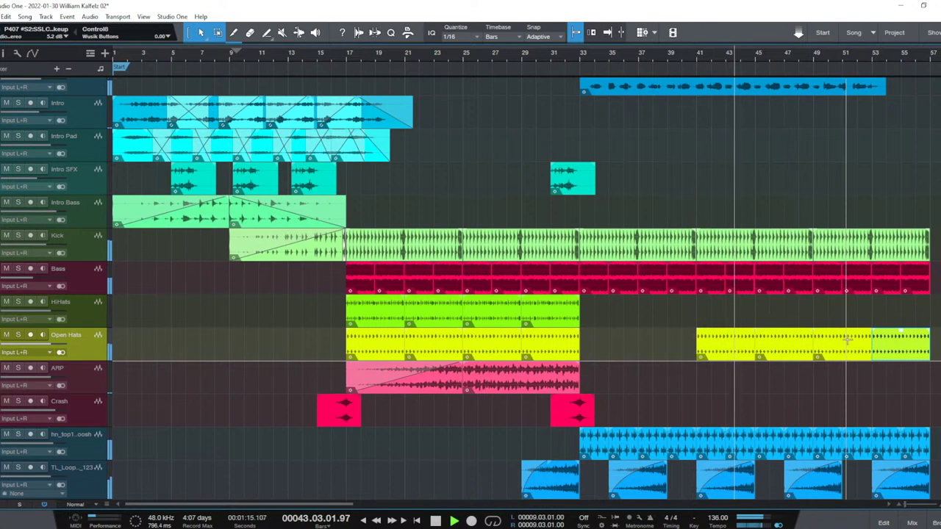
click(445, 384)
shift+click(500, 384)
drag(500, 384, 866, 377)
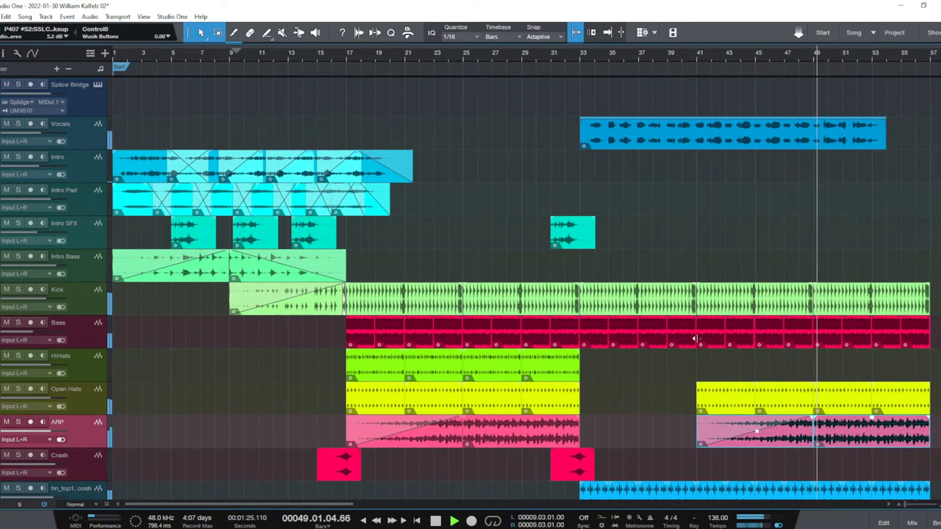
scroll(683, 349, down, 1)
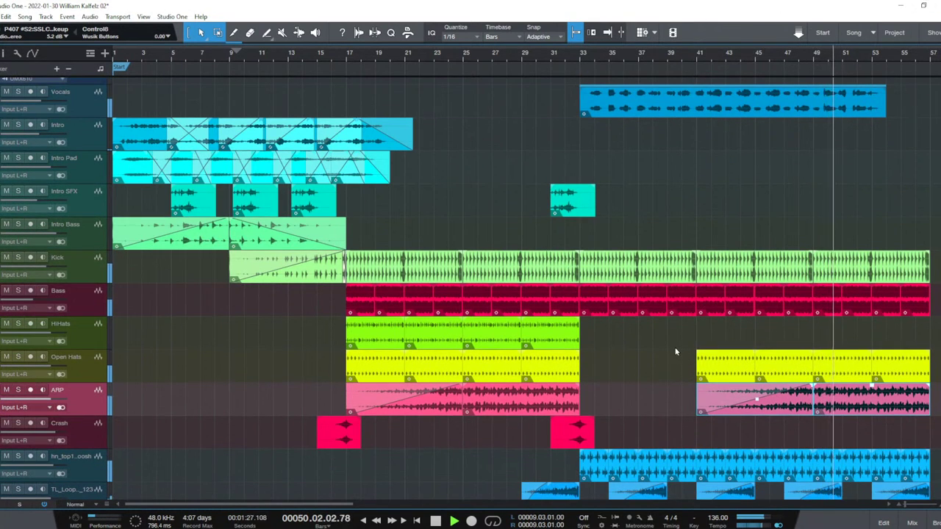
key(ctrl+s)
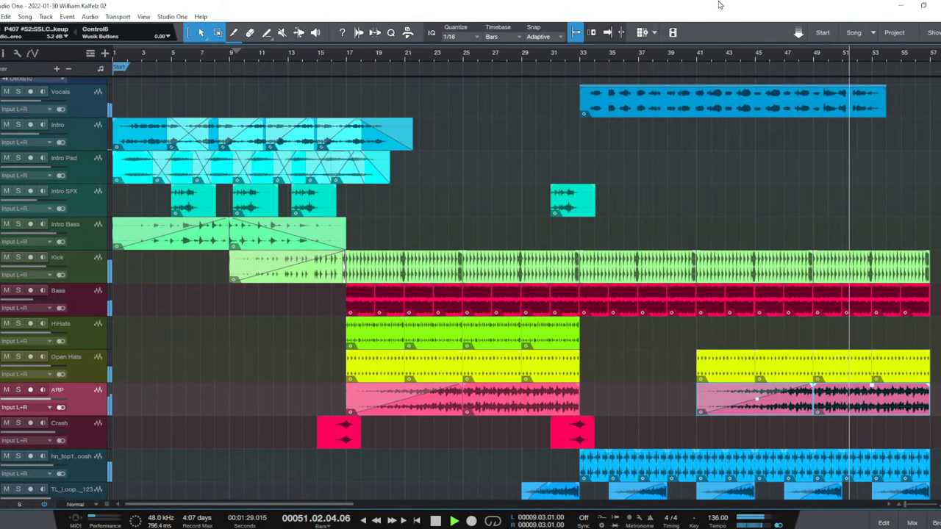
Split the Vocals clip midway through bar 51 and copy its final phrase to bar 54.
scroll(660, 65, down, 2)
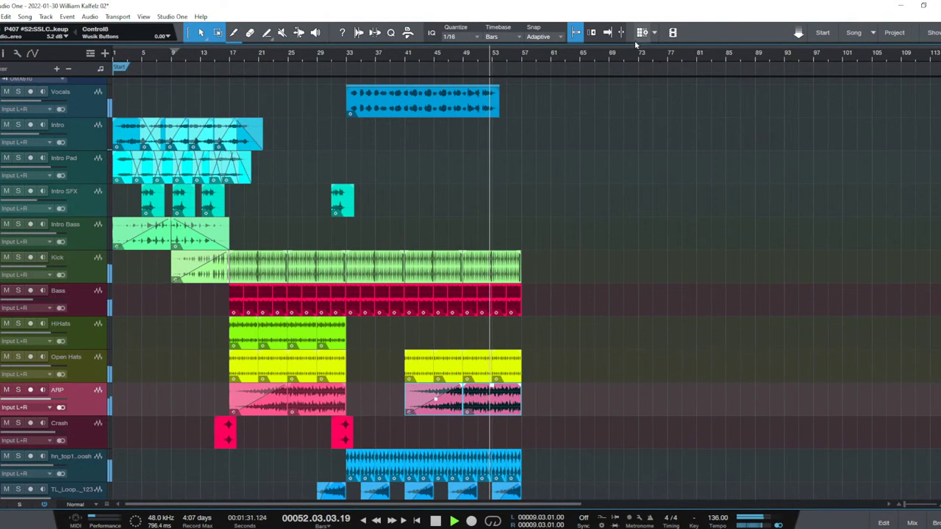
scroll(659, 64, up, 4)
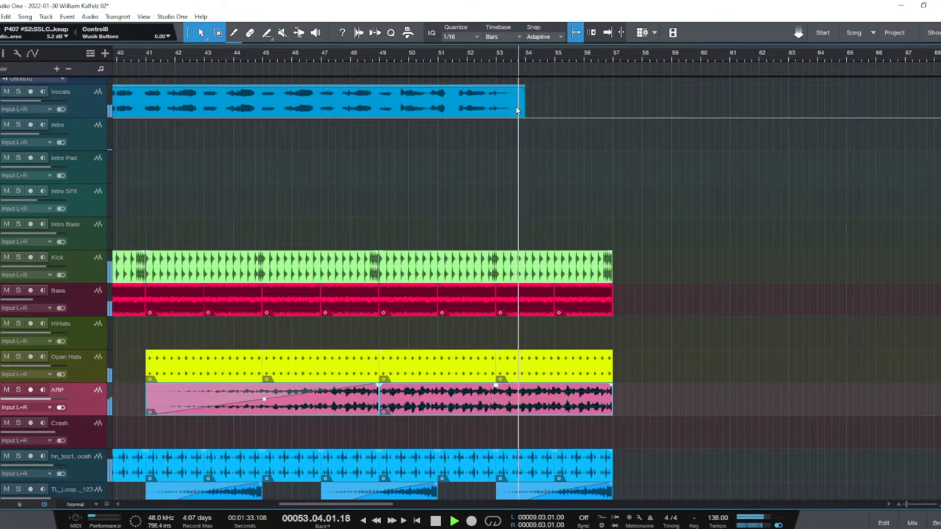
alt+click(454, 96)
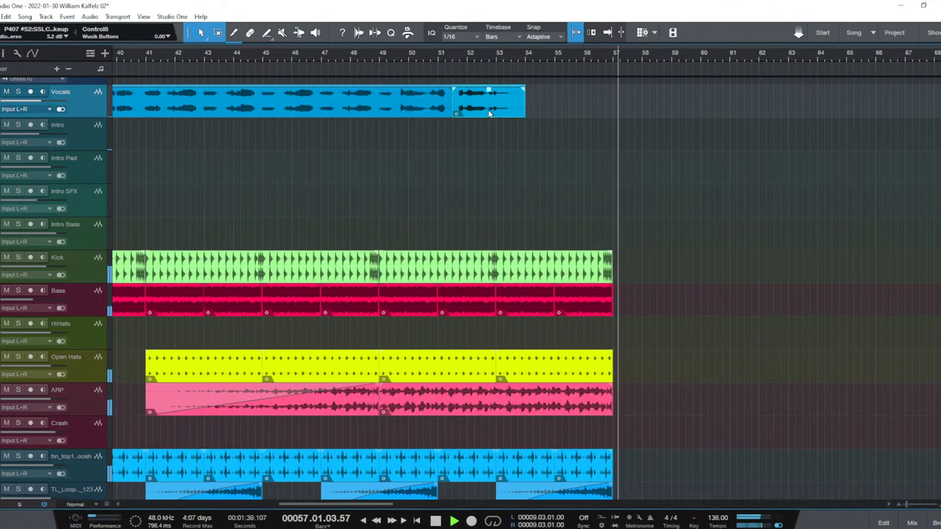
drag(491, 113, 547, 103)
Split the copied vocal phrase shortly after bar 55, play it back, and extend its last piece to bar 57.
click(527, 138)
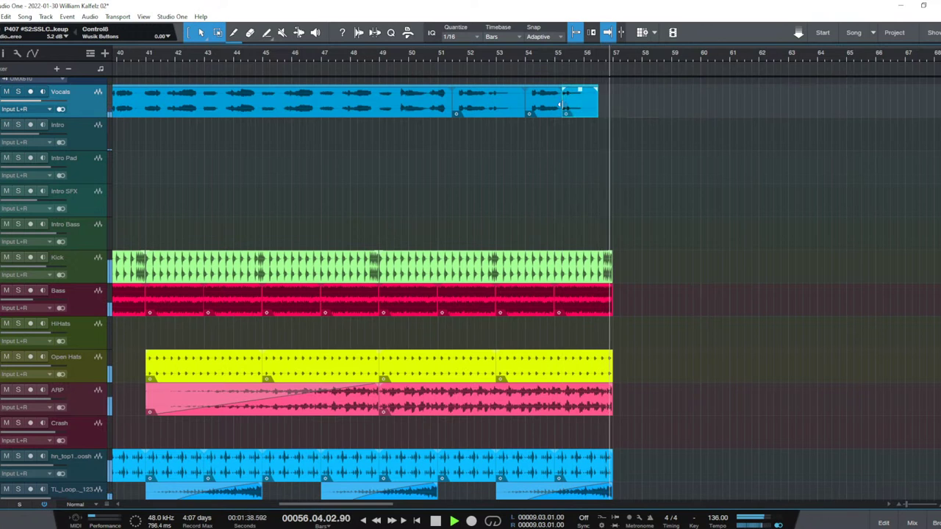
key(space)
right_click(580, 113)
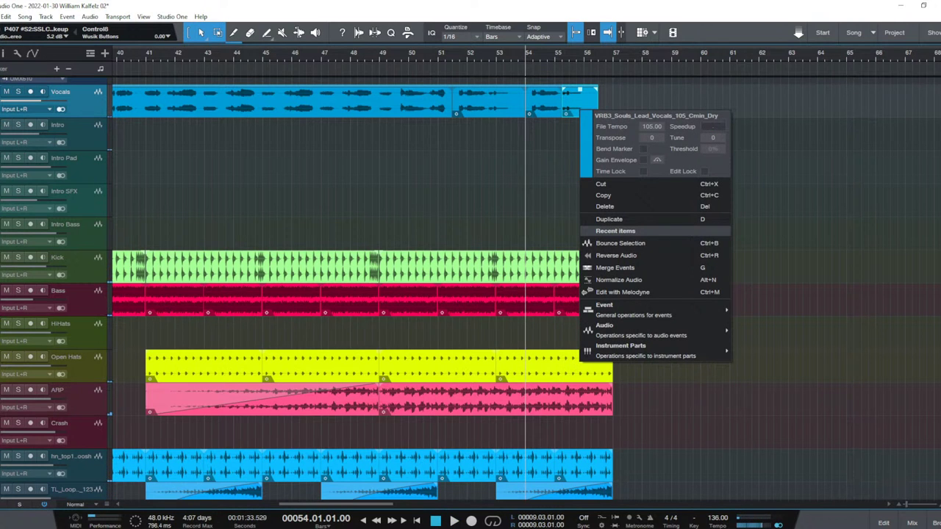
click(688, 4)
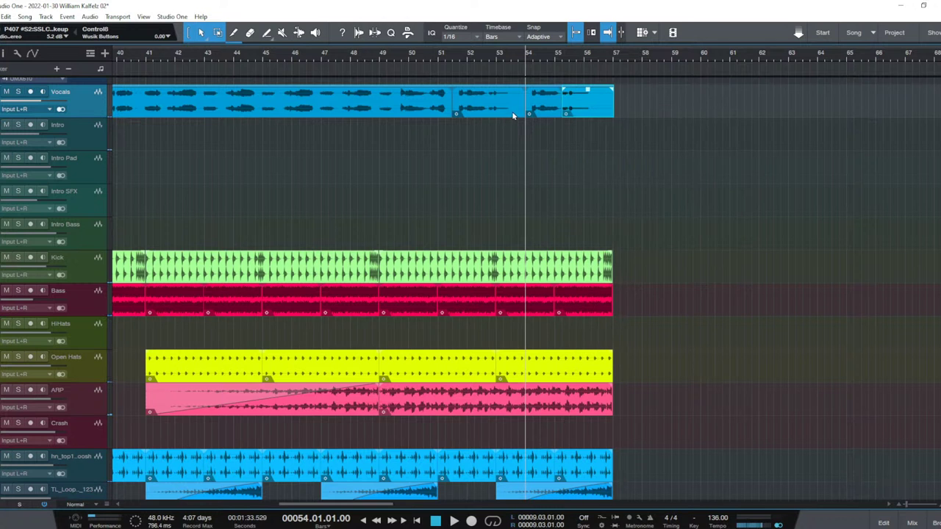
Copy the Intro SFX and Crash clips from bar 31 to bar 55, play the transition from bar 50, and save.
click(424, 129)
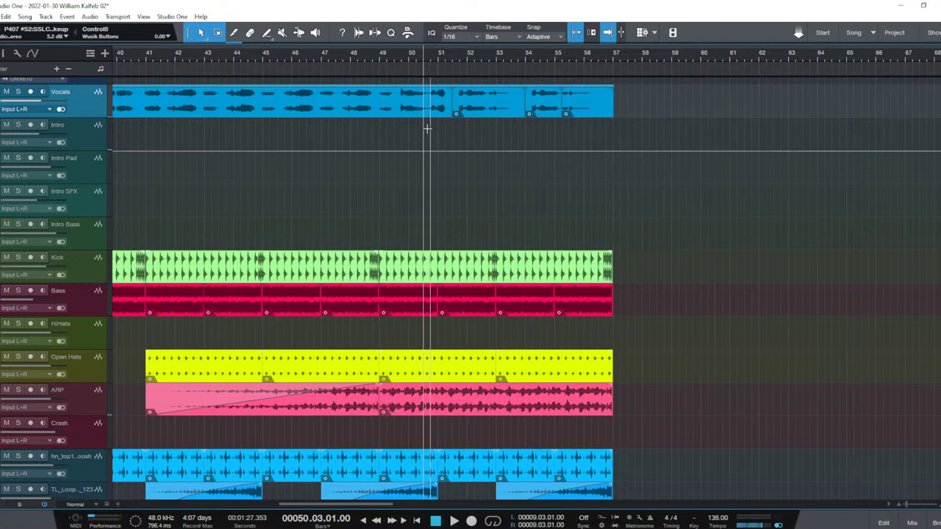
key(w)
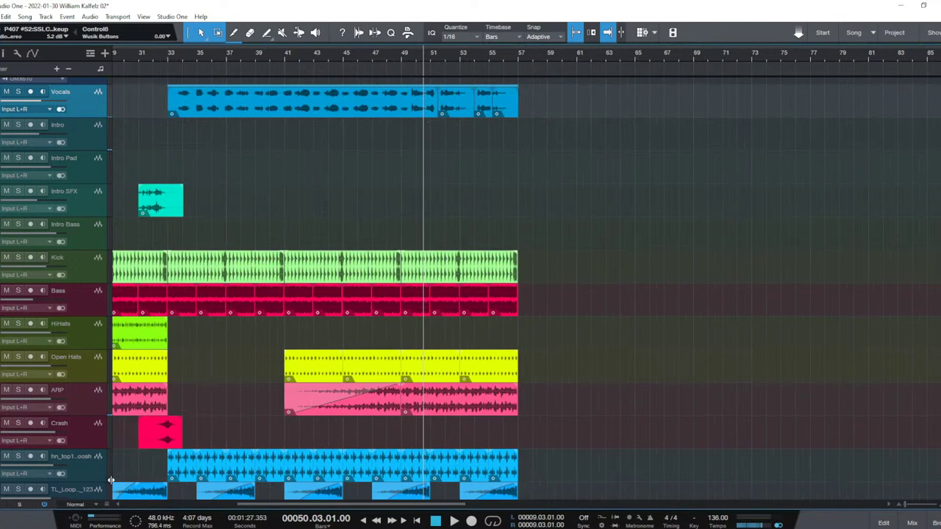
click(177, 209)
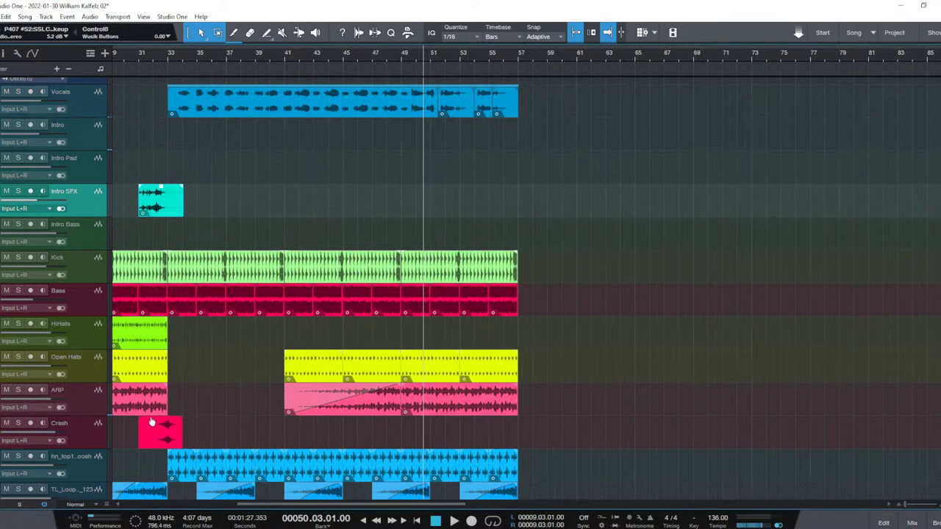
drag(166, 442, 519, 442)
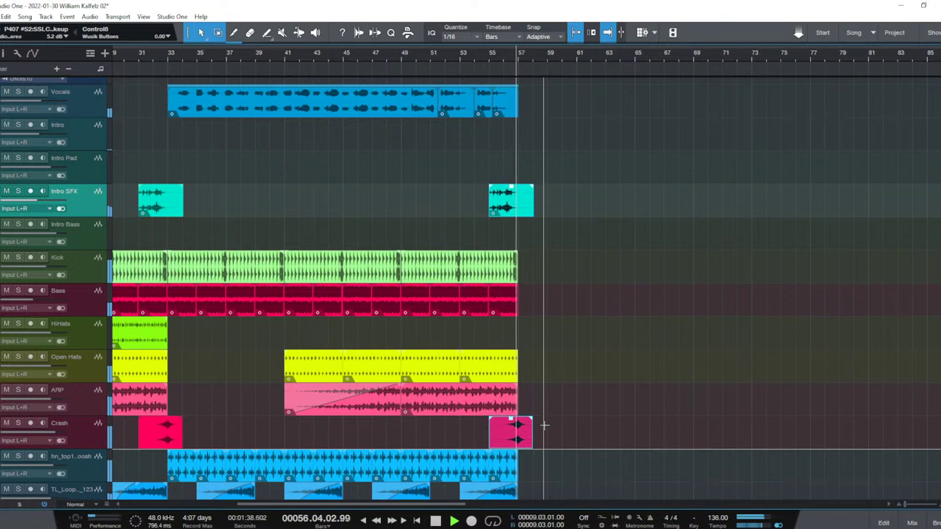
key(space)
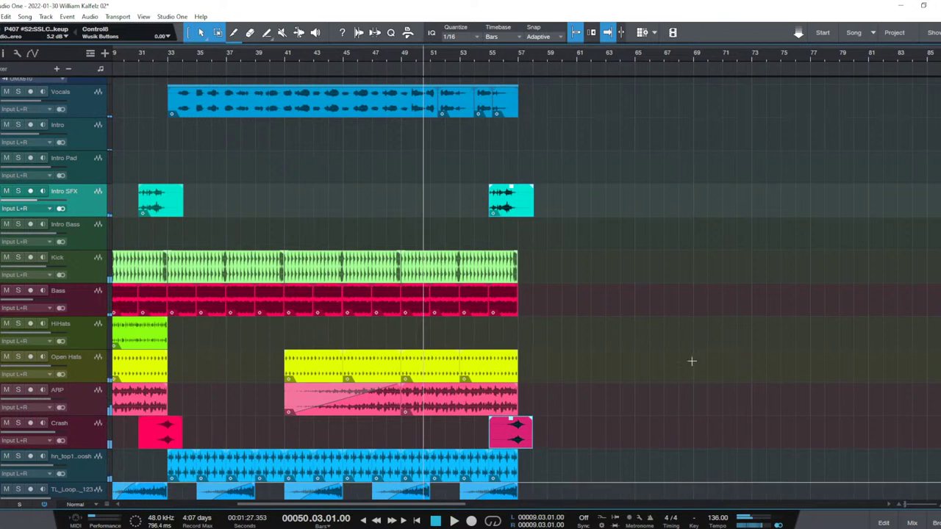
key(ctrl+s)
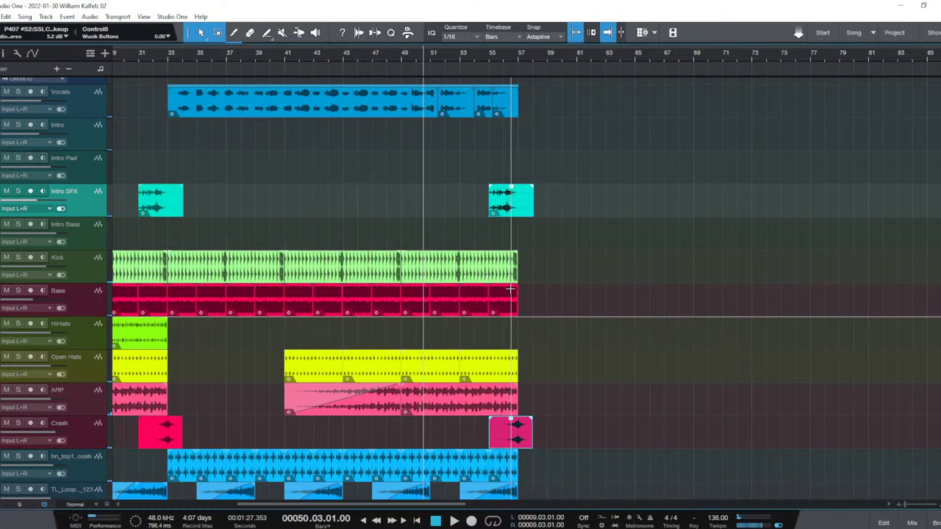
Return the playhead to the start of the song and save it.
click(519, 63)
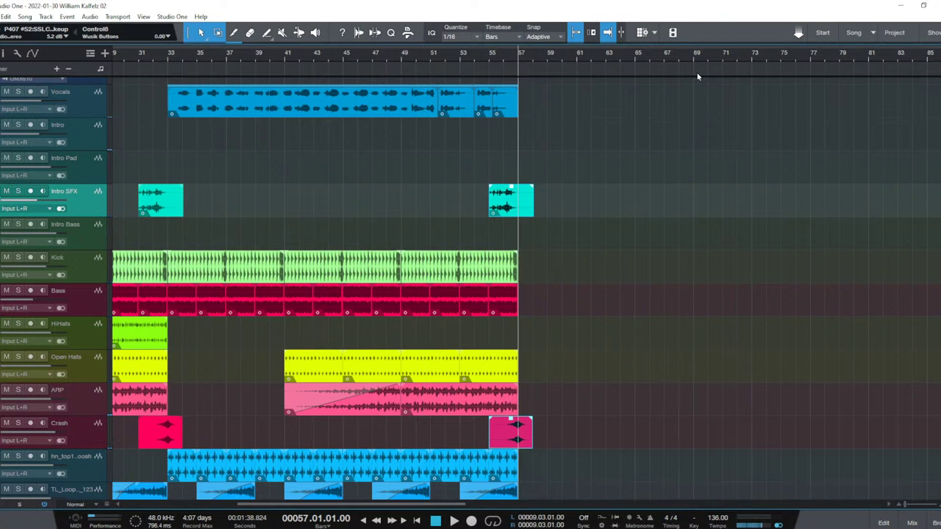
key(Home)
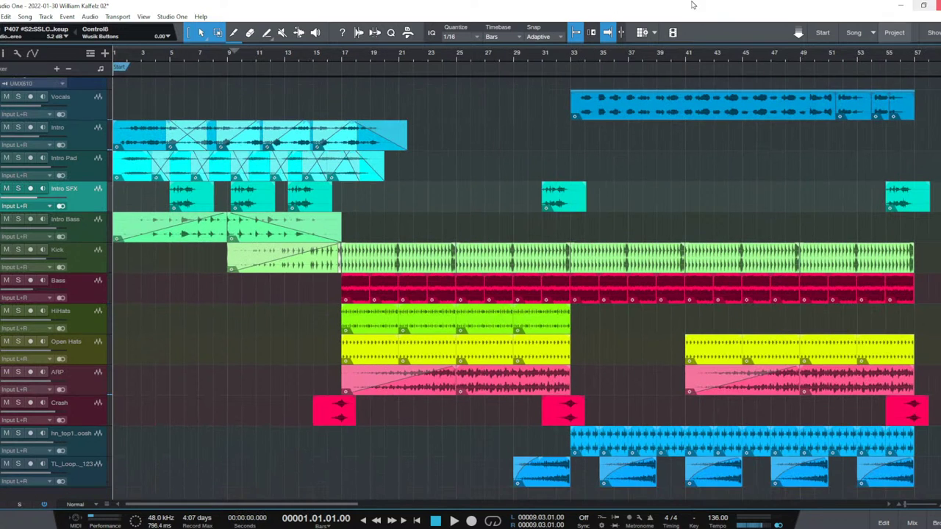
key(ctrl+s)
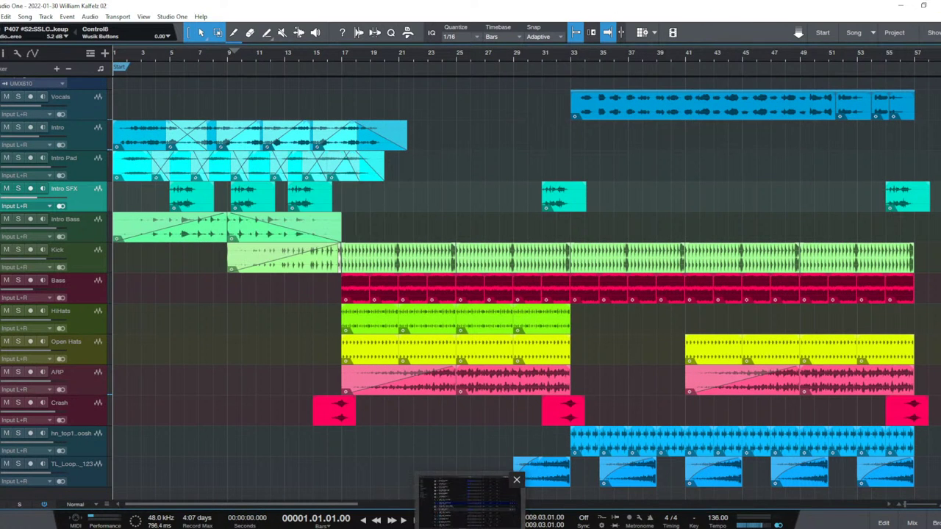
Switch to Splice, search for "percussion" samples, and filter the results by the techno genre.
key(alt+Tab)
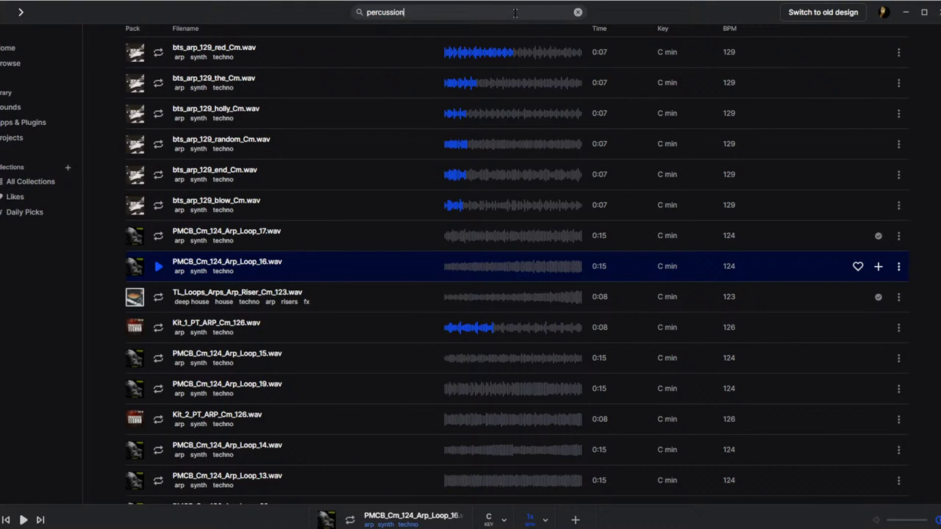
key(Return)
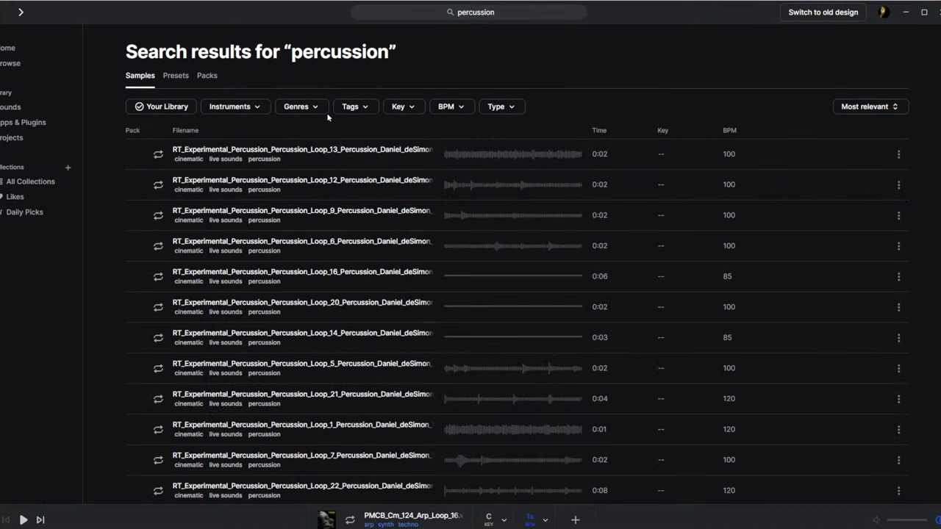
click(315, 107)
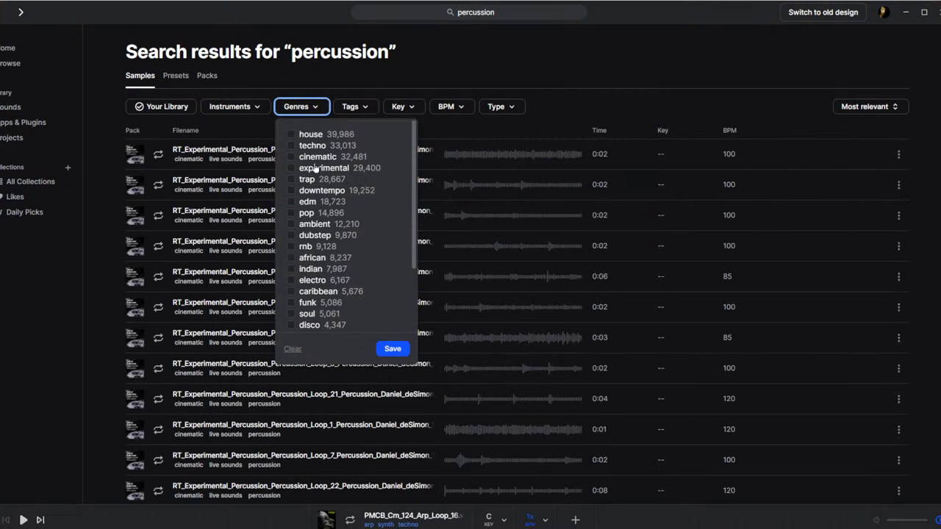
click(304, 149)
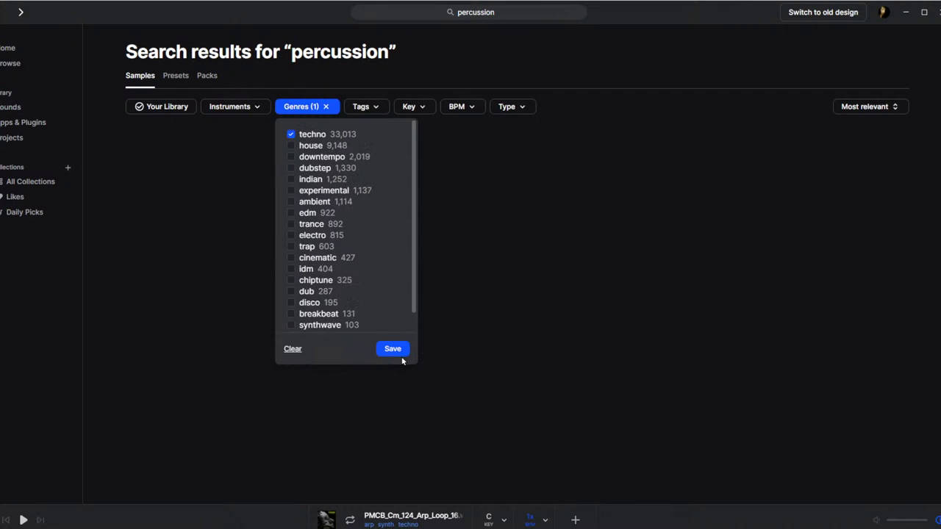
click(393, 347)
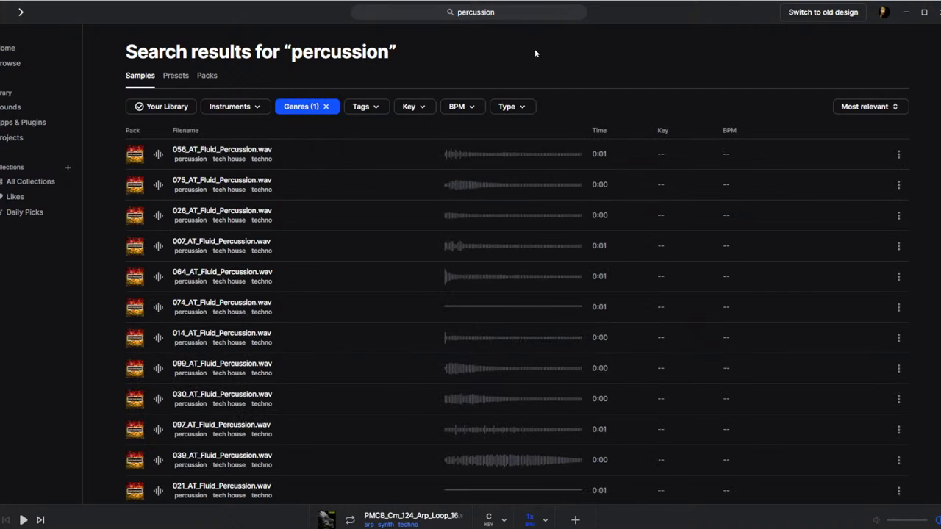
Preview the first percussion sample and limit the search results to Loops.
click(296, 109)
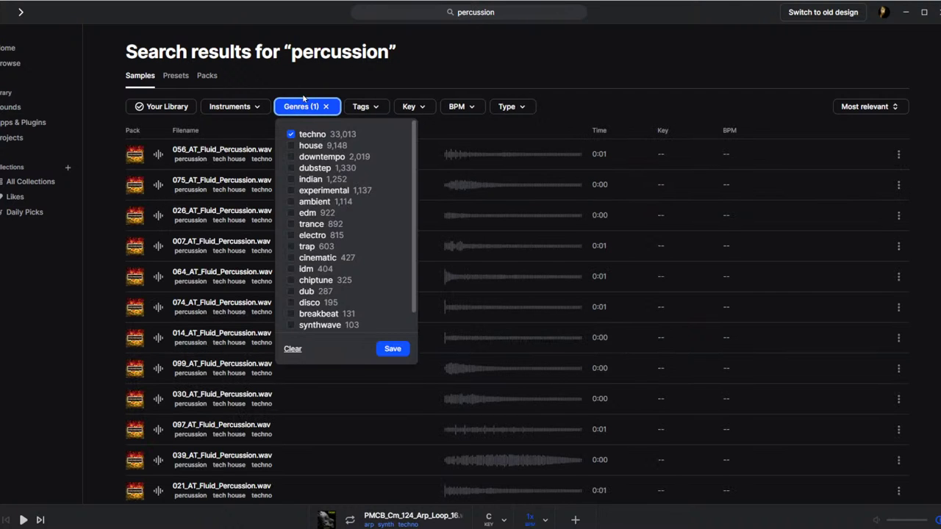
click(511, 59)
key(Down)
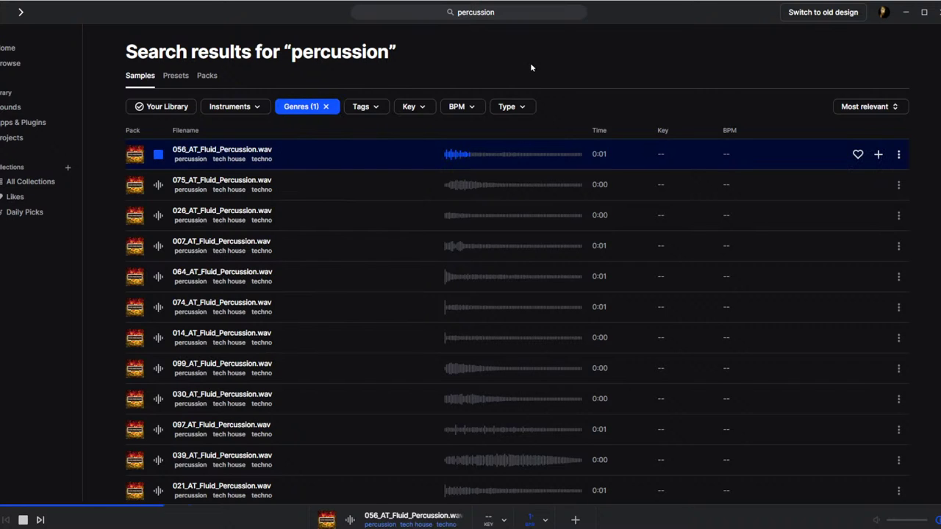
click(504, 110)
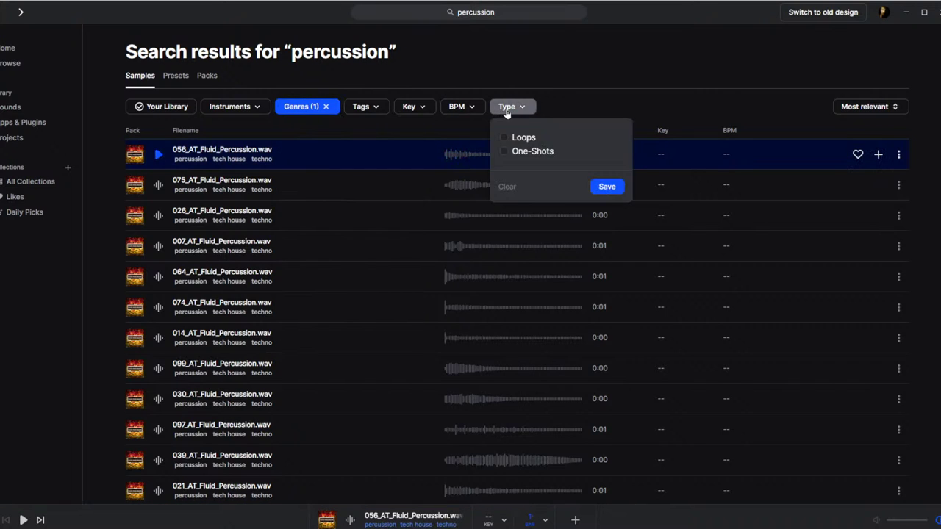
click(606, 188)
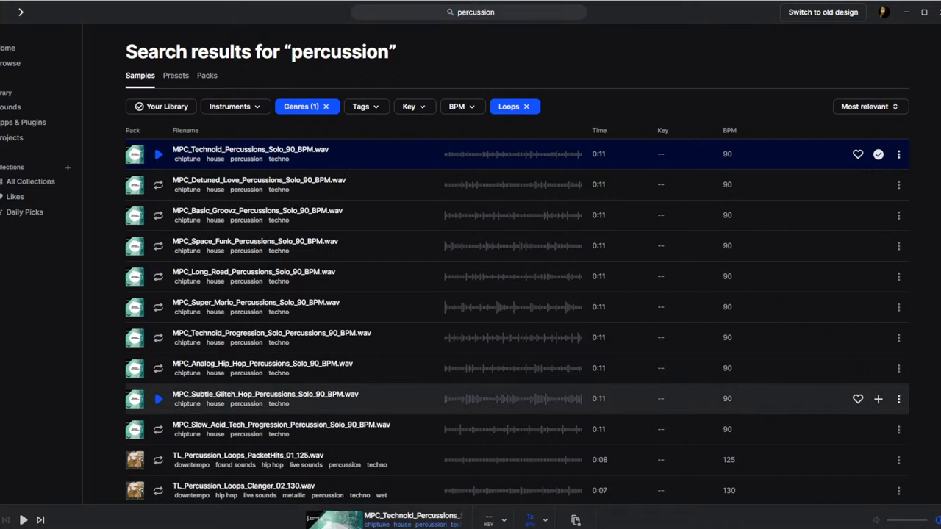
Place MPC_Technoid_Percussions_Solo_90_BPM.wav on a new track at bar 17 and give the track a Delay send at +10.0.
click(335, 527)
drag(347, 500, 360, 484)
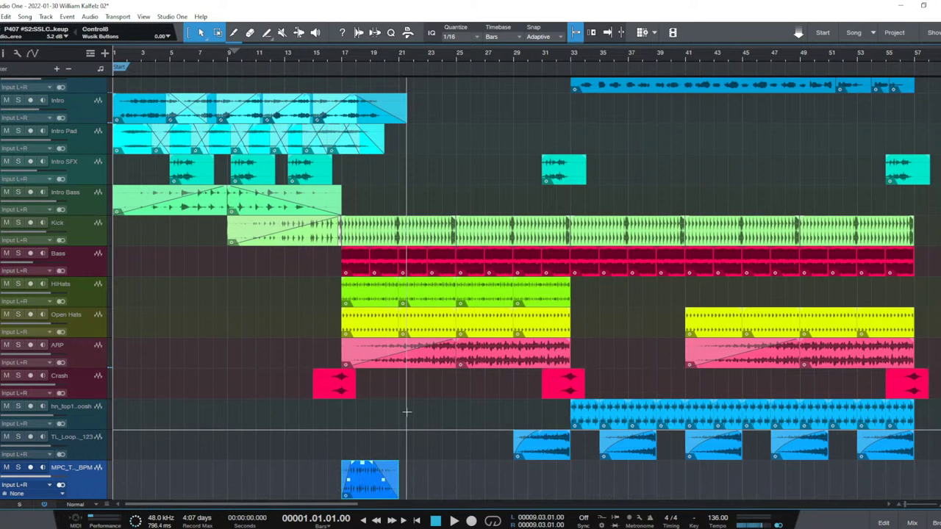
key(F3)
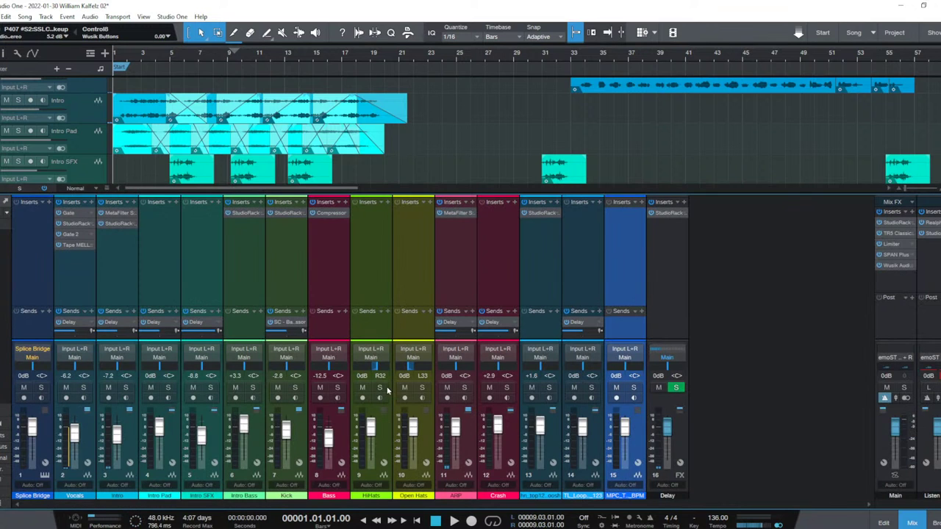
click(641, 314)
click(649, 348)
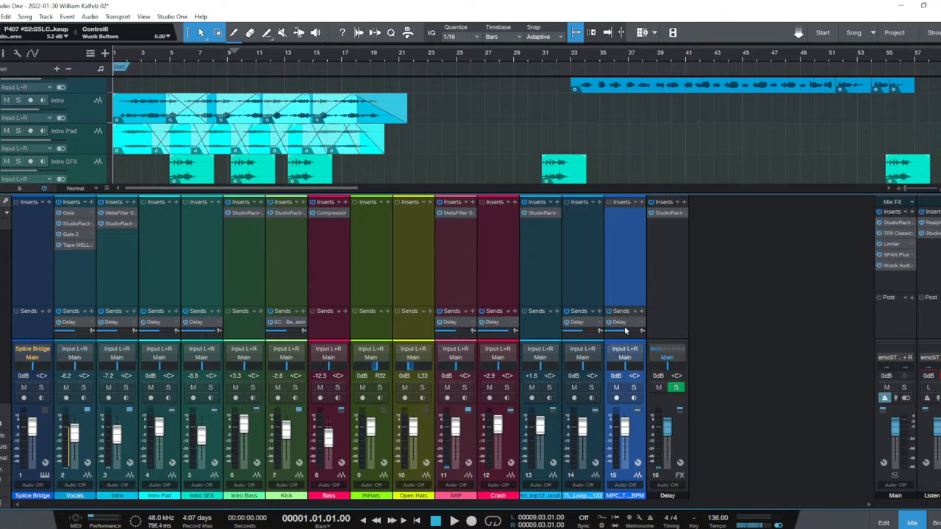
drag(624, 331, 658, 338)
key(F3)
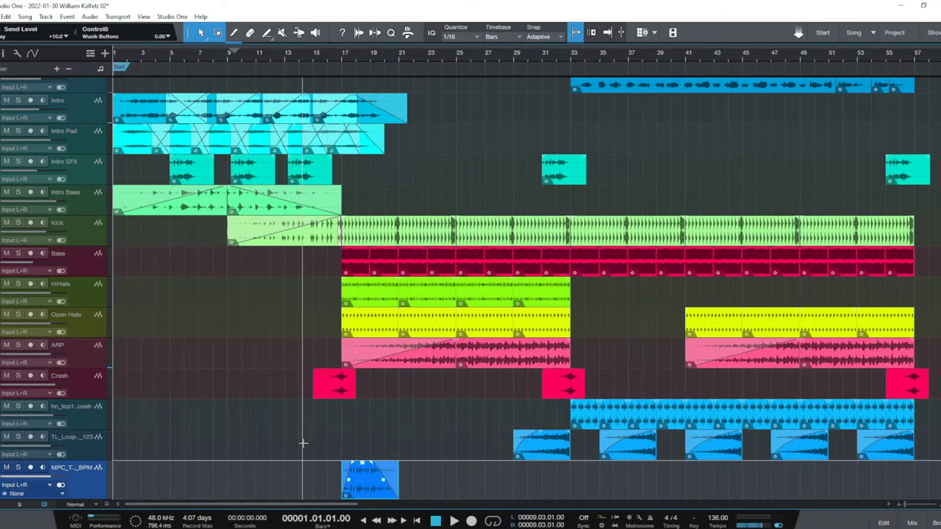
Play the percussion clip from bar 17 and lengthen its fade-out so it begins near the clip's start.
click(342, 478)
key(space)
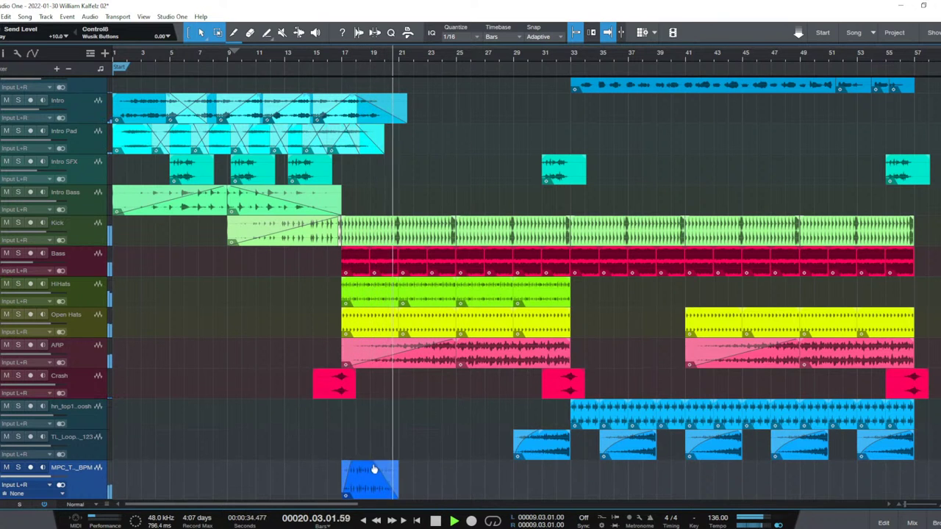
drag(359, 469, 346, 469)
key(space)
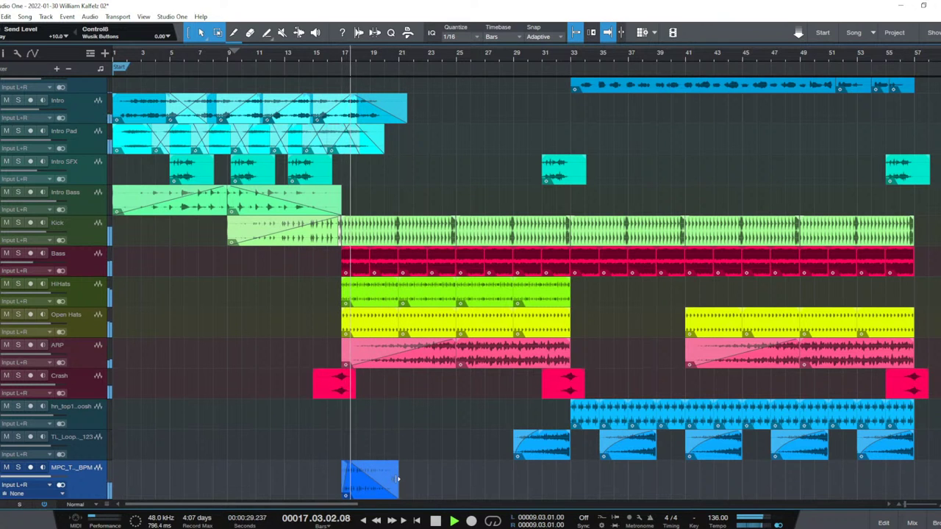
Set the percussion track's volume to -2.5 dB and delete its clip at bar 17.
key(F3)
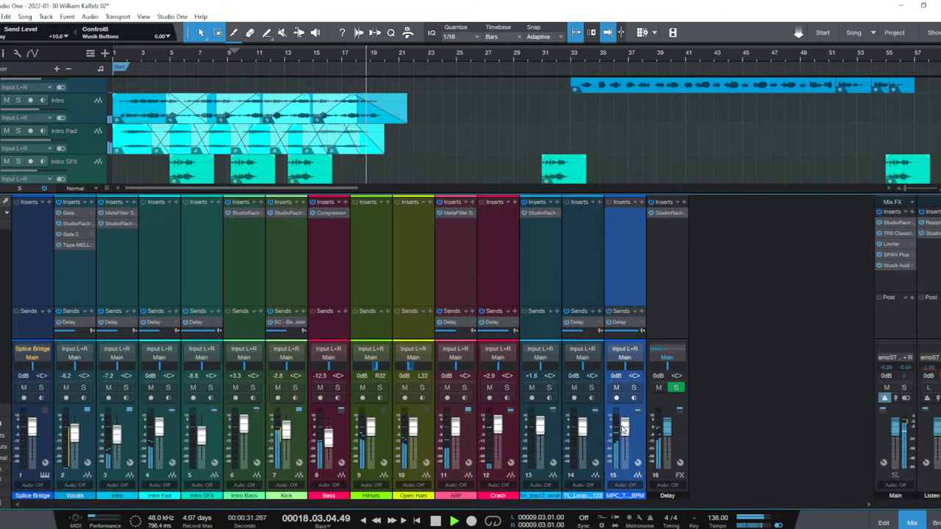
key(F3)
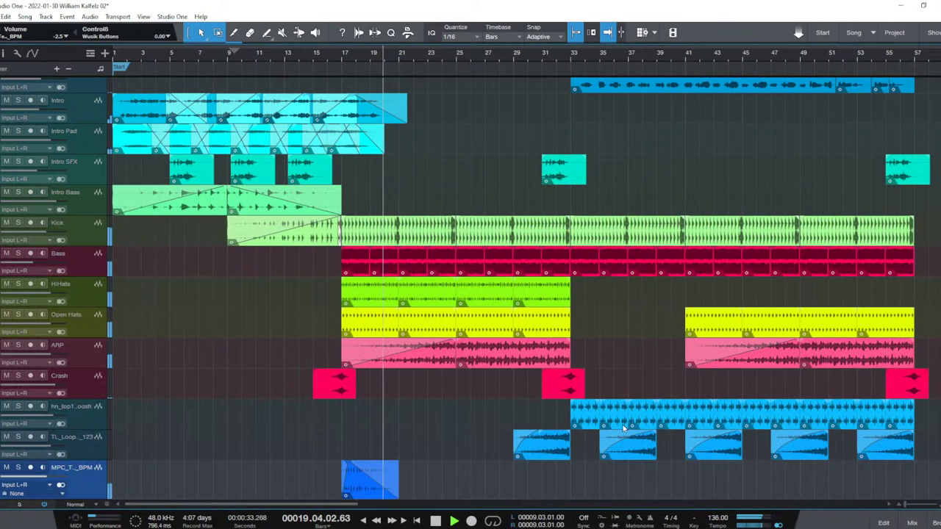
key(space)
click(366, 479)
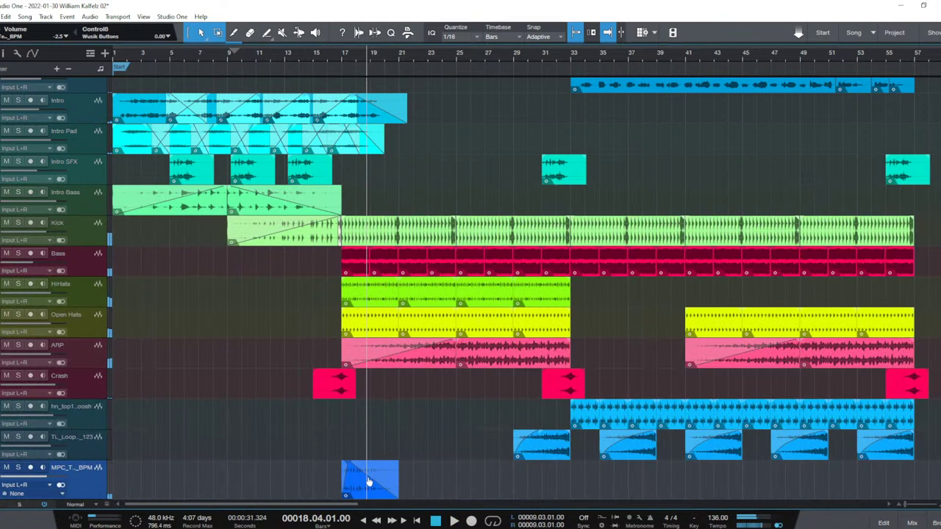
key(Delete)
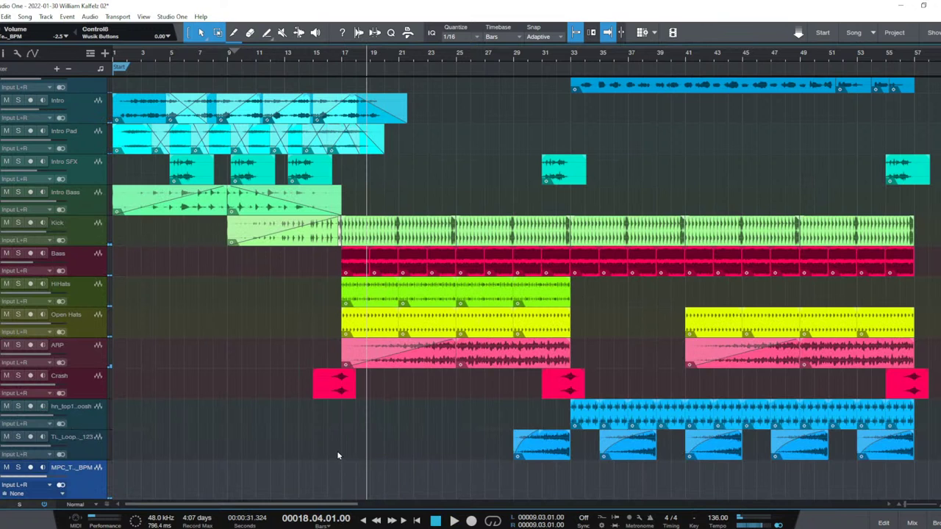
Audition MPC_Detuned_Love_Percussions_Solo_90_BPM.wav in Splice, add it to the library, and place it on the percussion track at bar 17.
click(342, 455)
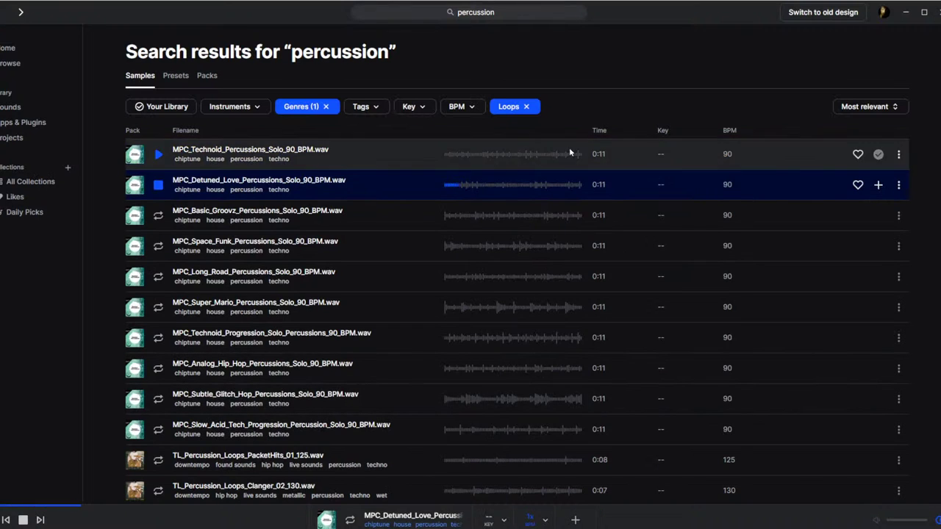
scroll(515, 159, down, 3)
scroll(515, 154, down, 1)
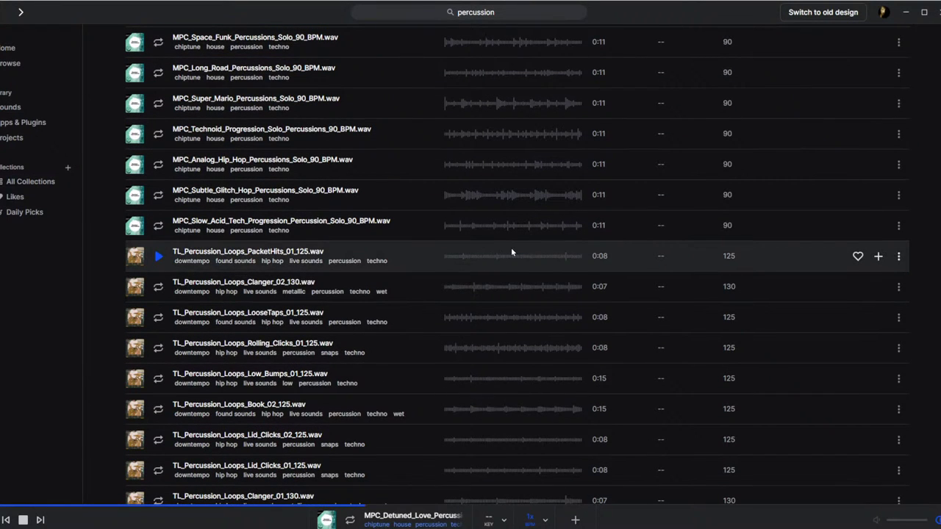
scroll(512, 252, up, 4)
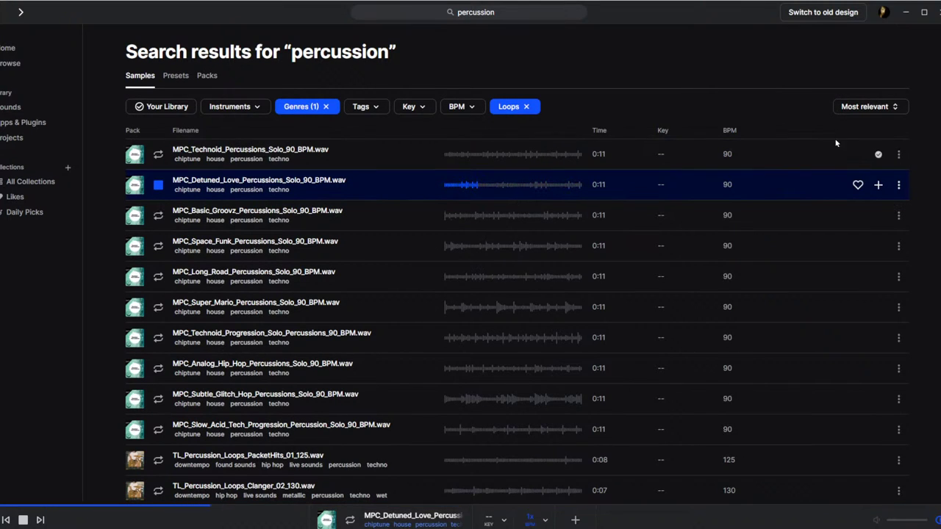
click(879, 186)
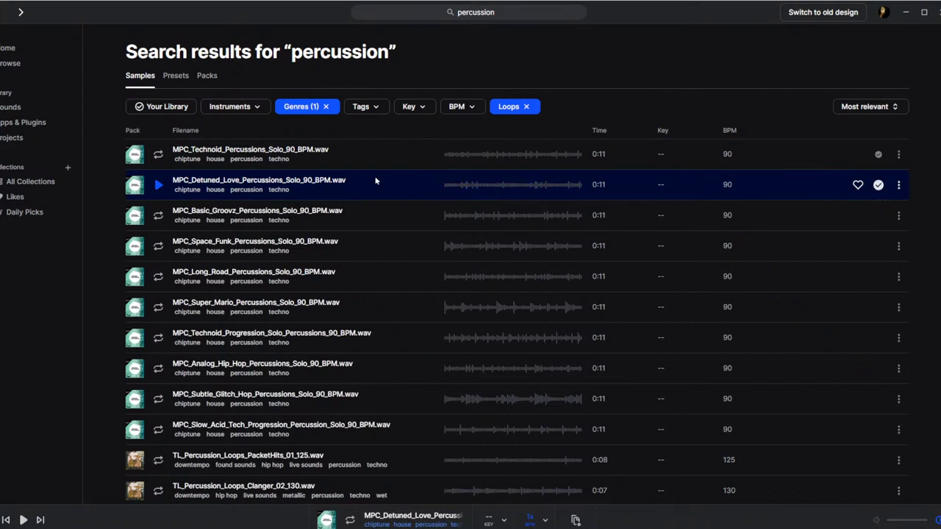
drag(376, 180, 360, 518)
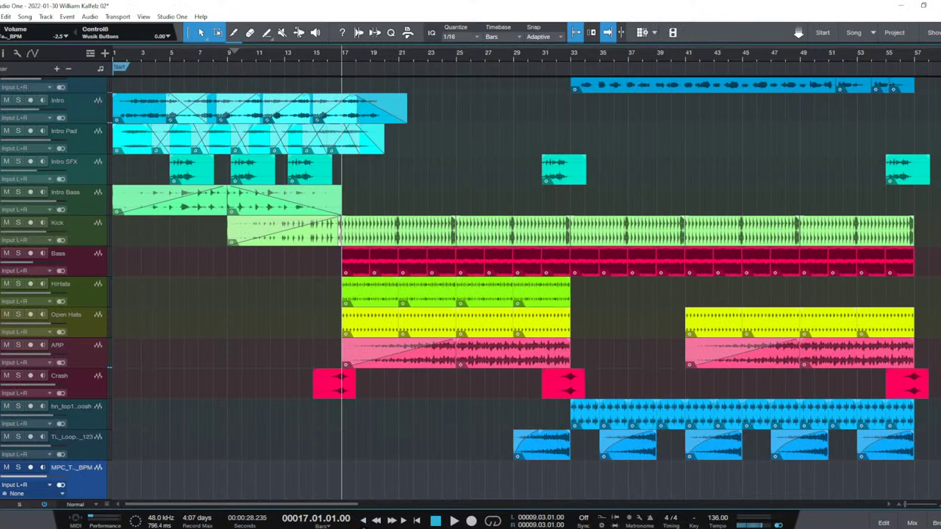
drag(360, 518, 363, 489)
Set the percussion track's Delay send level to -9.7 and play the new clip from bar 17.
key(F3)
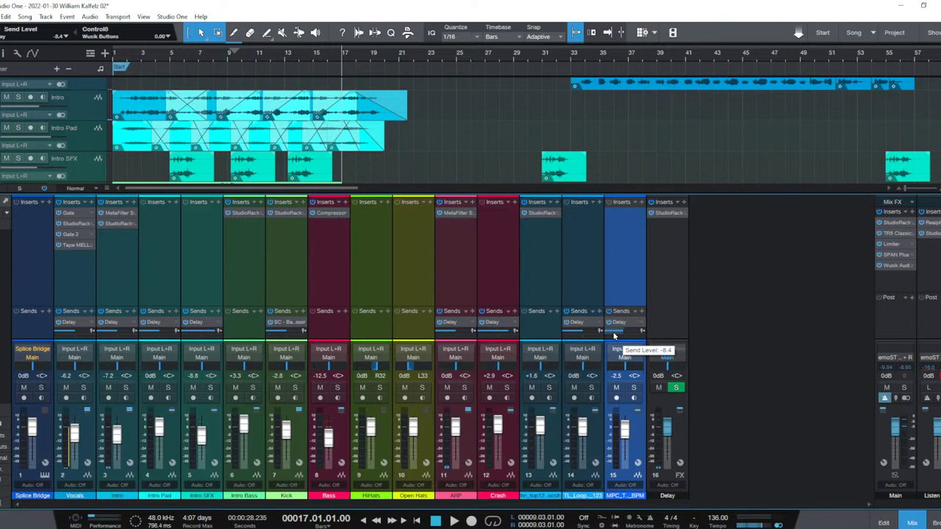
key(F3)
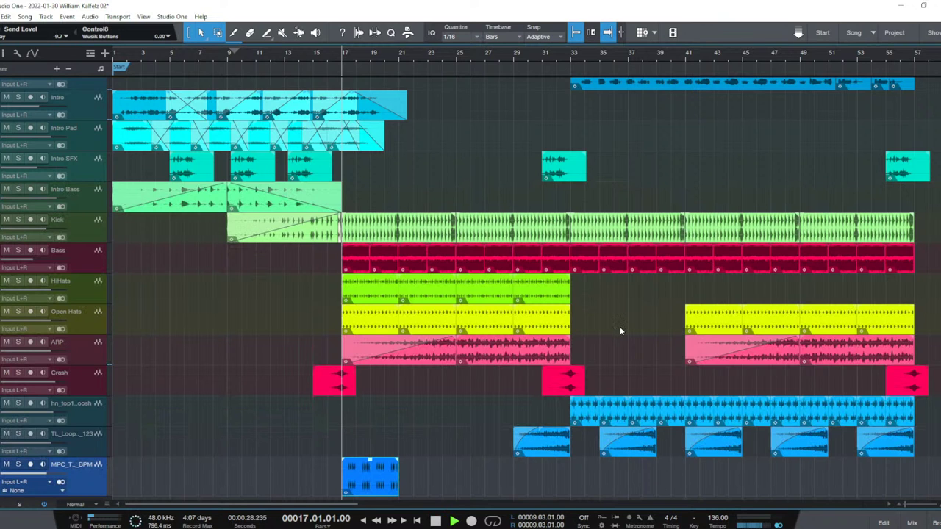
key(space)
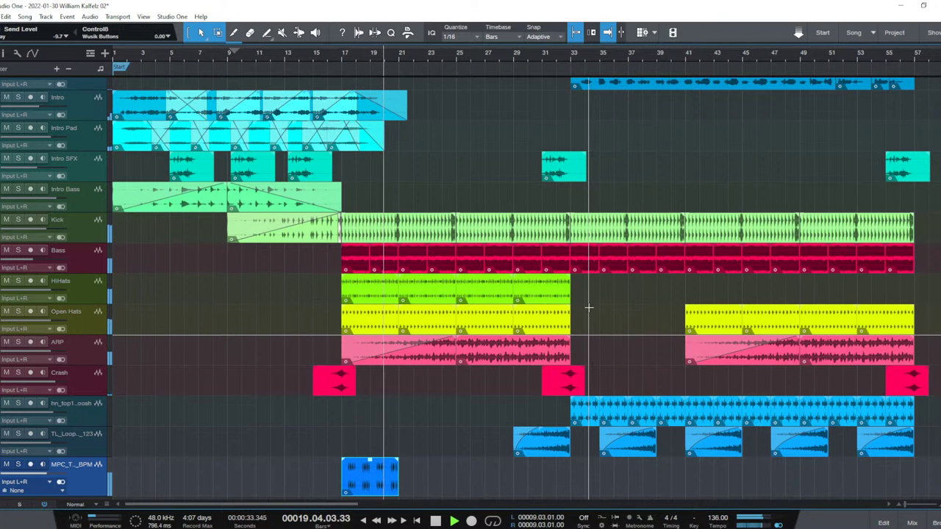
Duplicate the percussion clip three times to fill bars 17 to 33, and stop playback.
key(d)
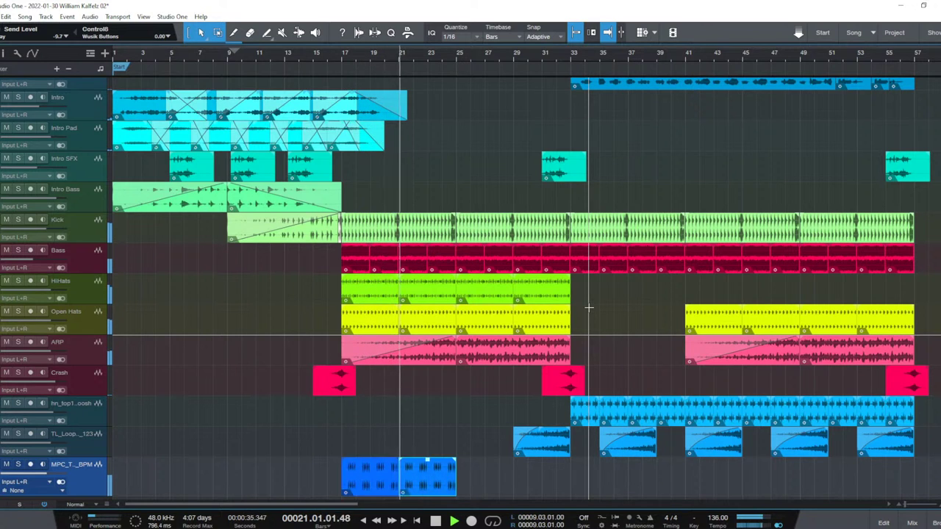
key(d)
key(d)
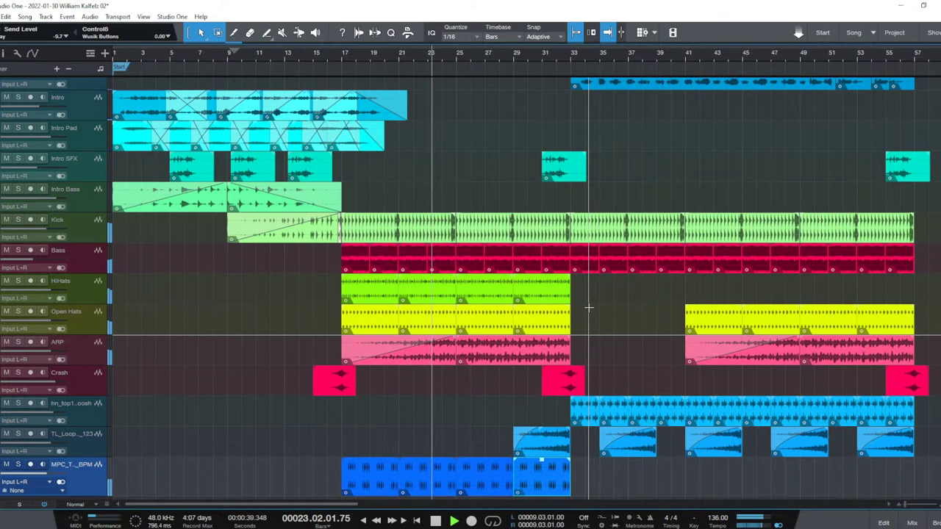
key(space)
Insert StudioRack with the Studio Rack plus Exciter preset on the percussion track, and play the song with the main output's SPAN Plus open.
key(F3)
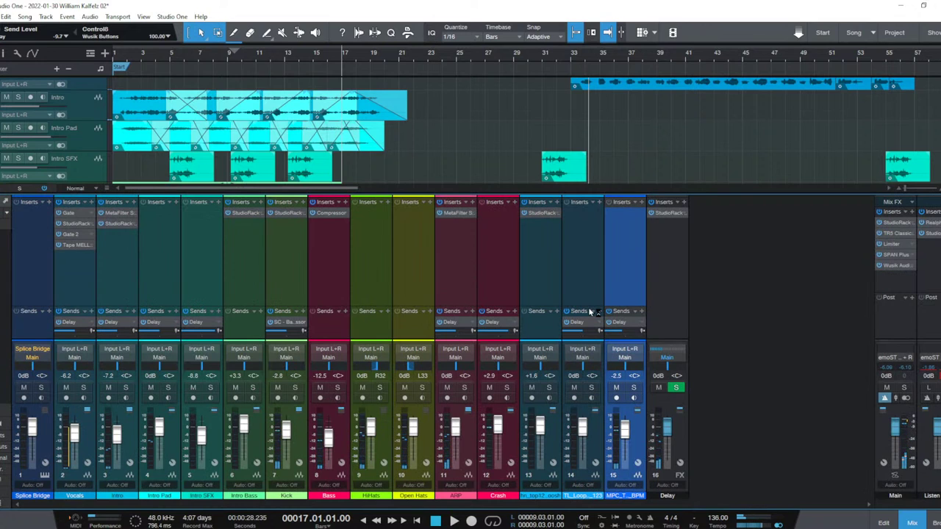
click(543, 289)
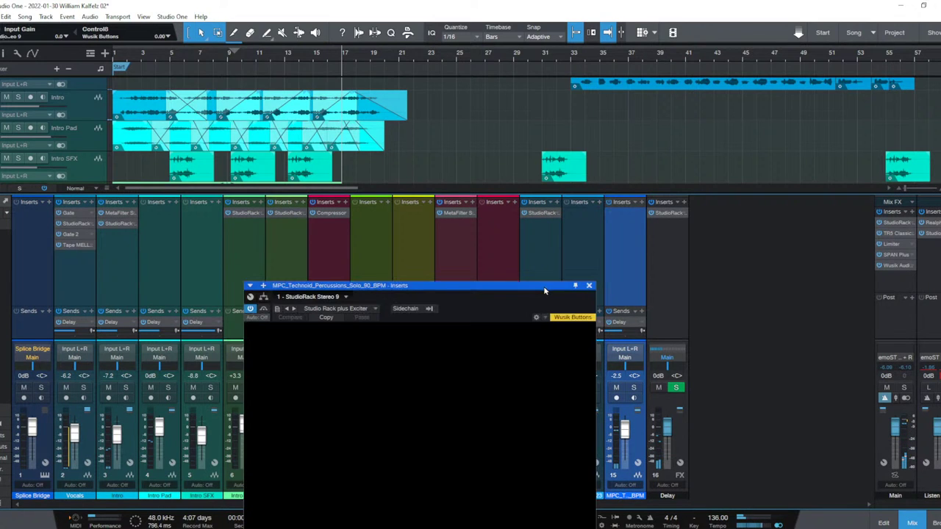
click(895, 255)
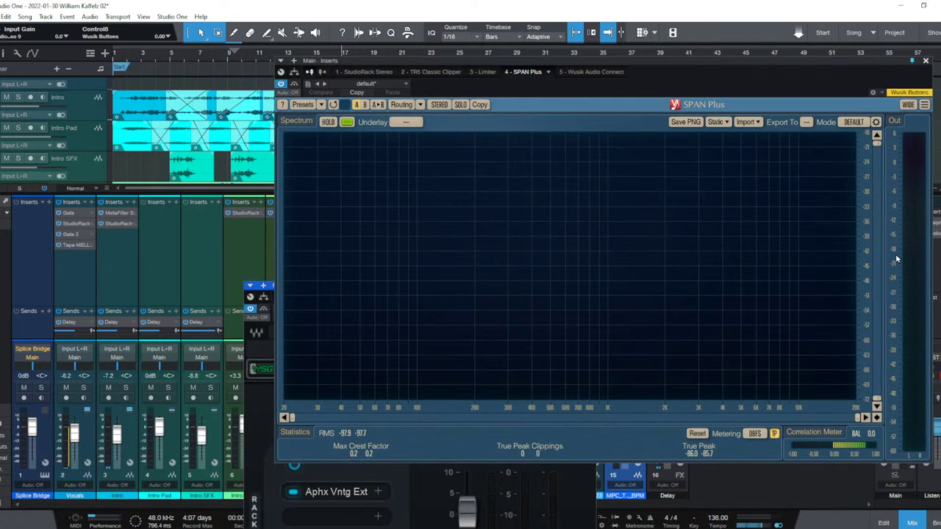
key(space)
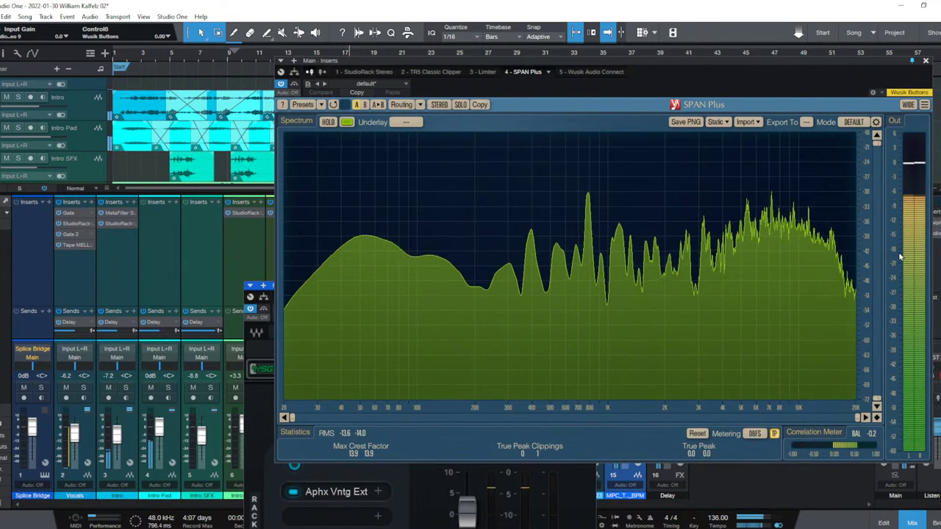
Solo the percussion track and set the Aphex Vintage Exciter's AX Mix to 10, keeping the spectrum analyzer in view.
key(s)
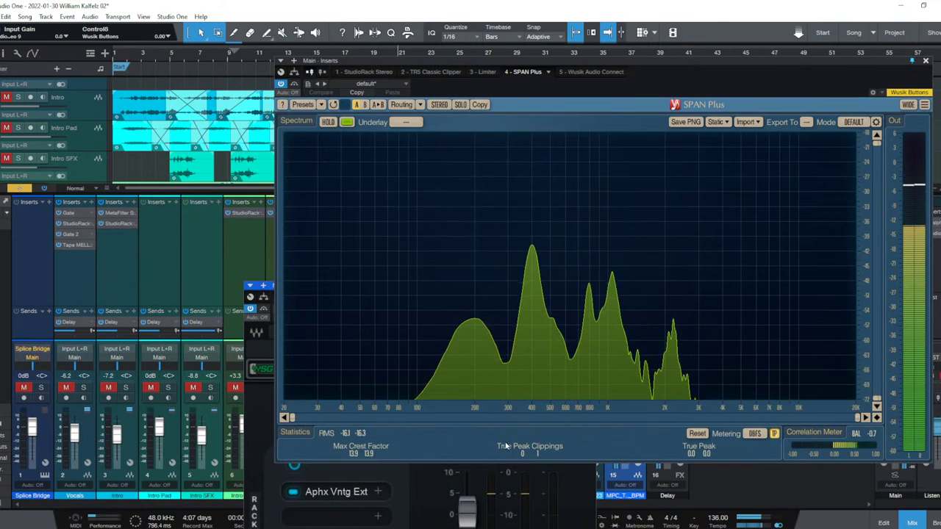
click(332, 489)
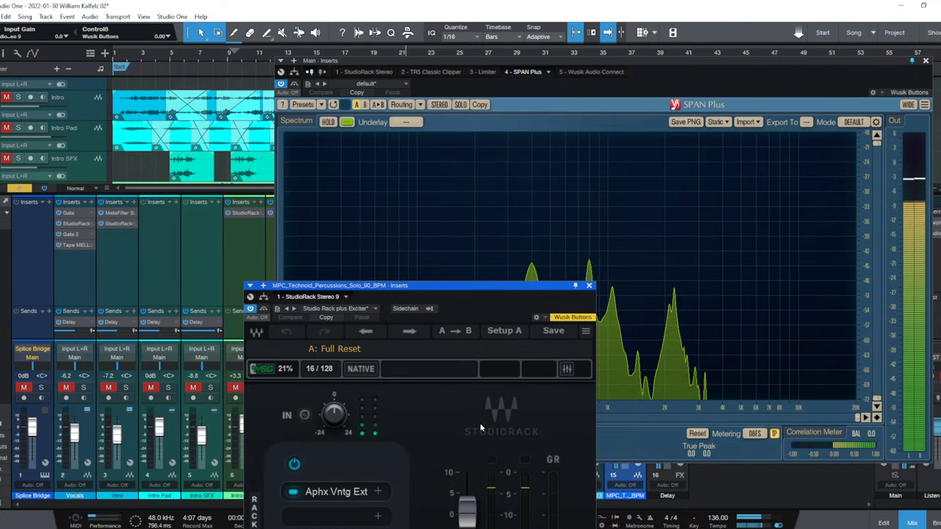
click(332, 490)
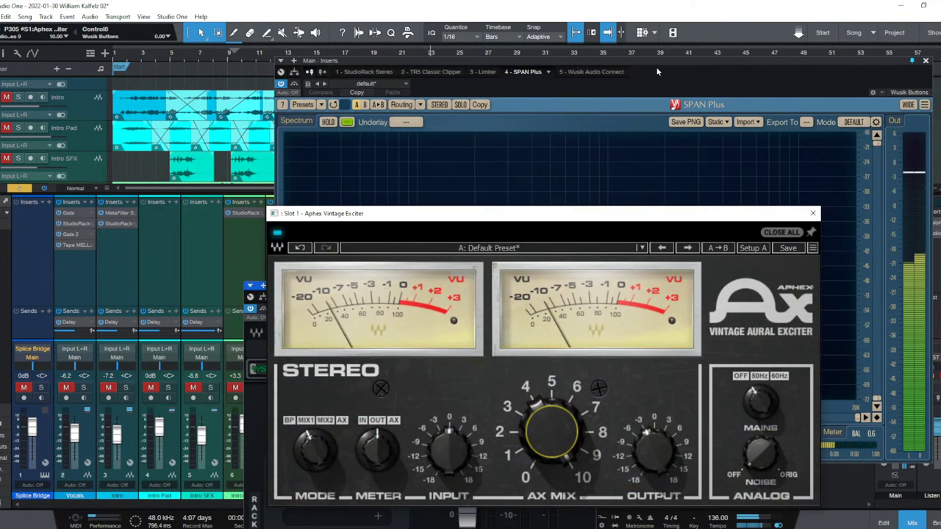
drag(695, 213, 453, 211)
click(576, 200)
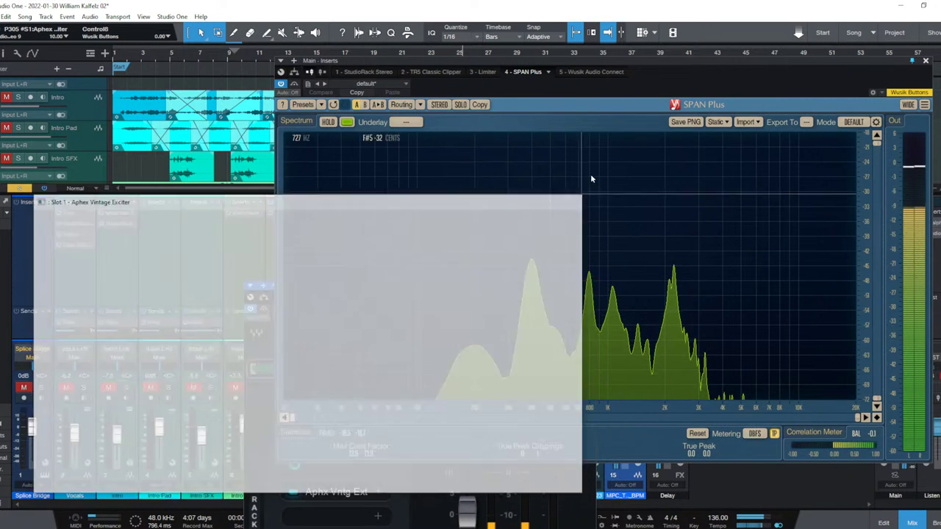
Close the plug-in windows, unsolo the percussion track, play from bar 17 and save the song.
click(926, 62)
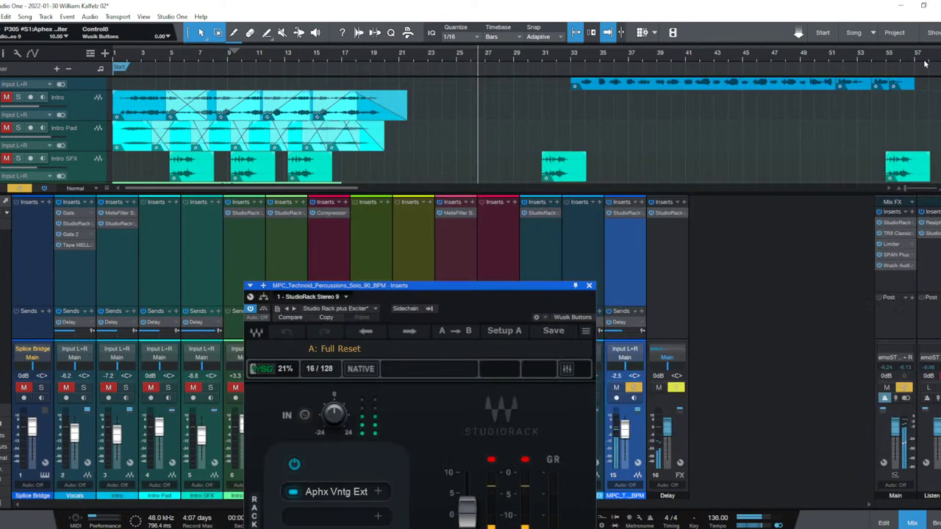
click(588, 286)
key(F3)
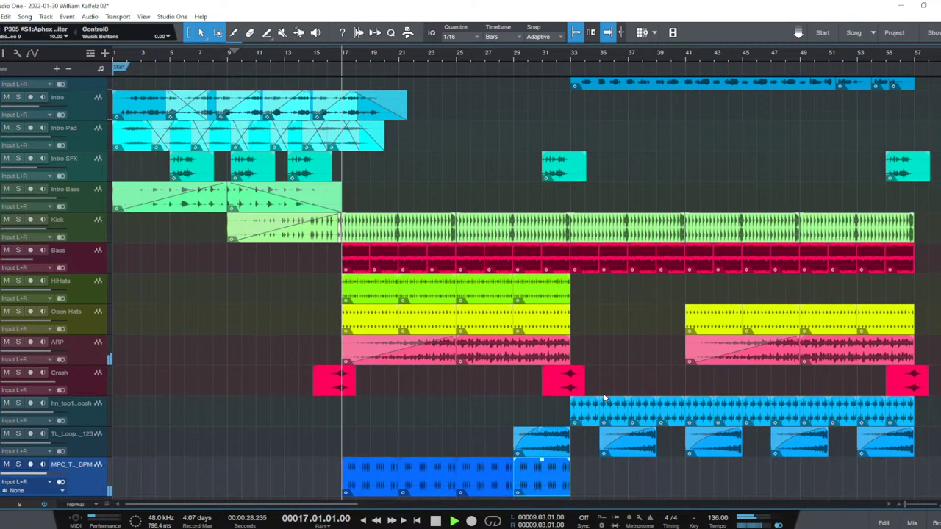
key(ctrl+s)
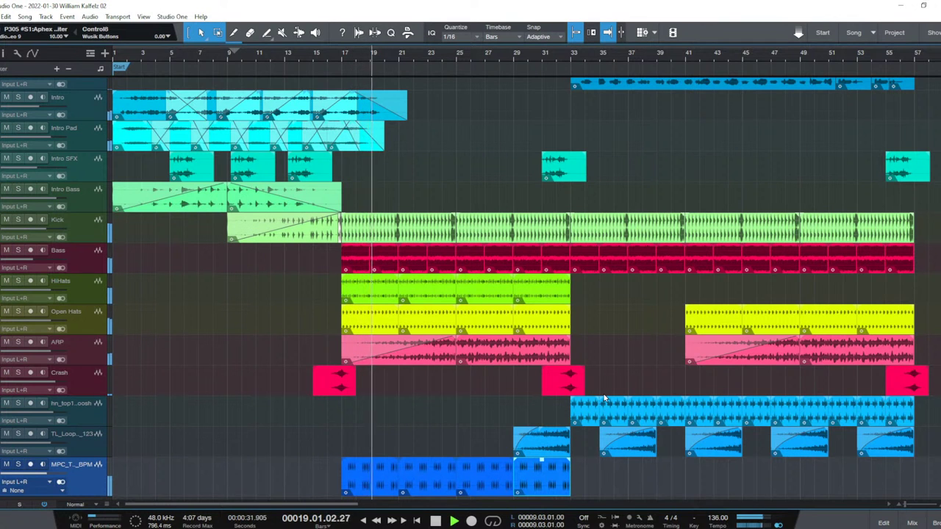
Examine the full mix in the main output's SPAN Plus and set the AR TG Mastering high-pass filter to 40 Hz.
key(F3)
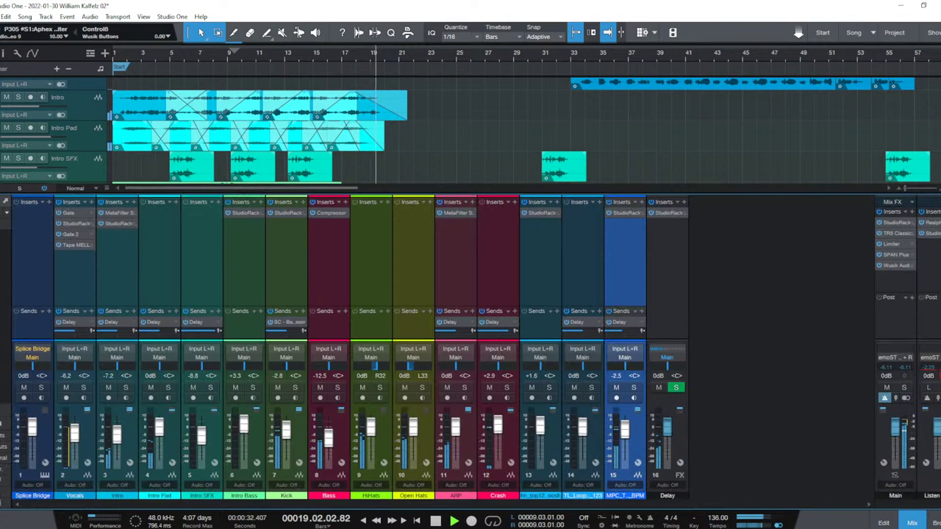
click(892, 255)
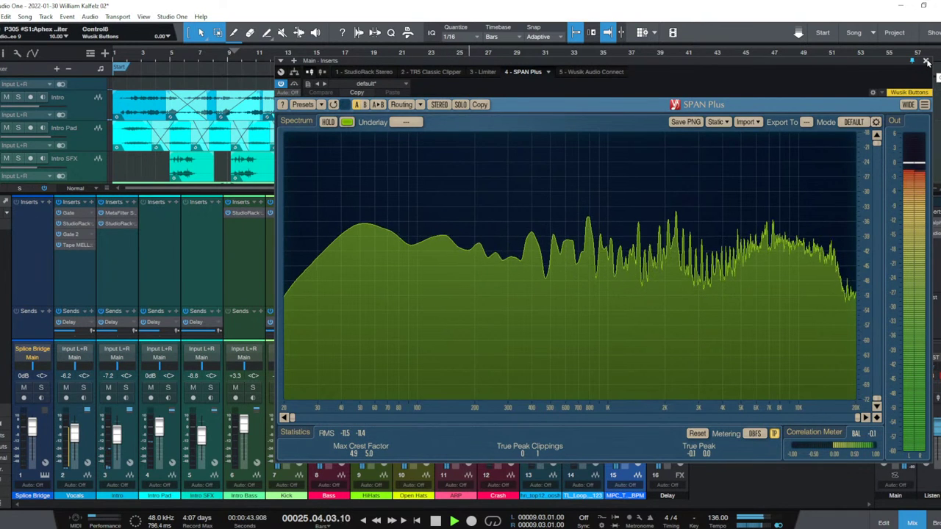
drag(898, 65, 825, 57)
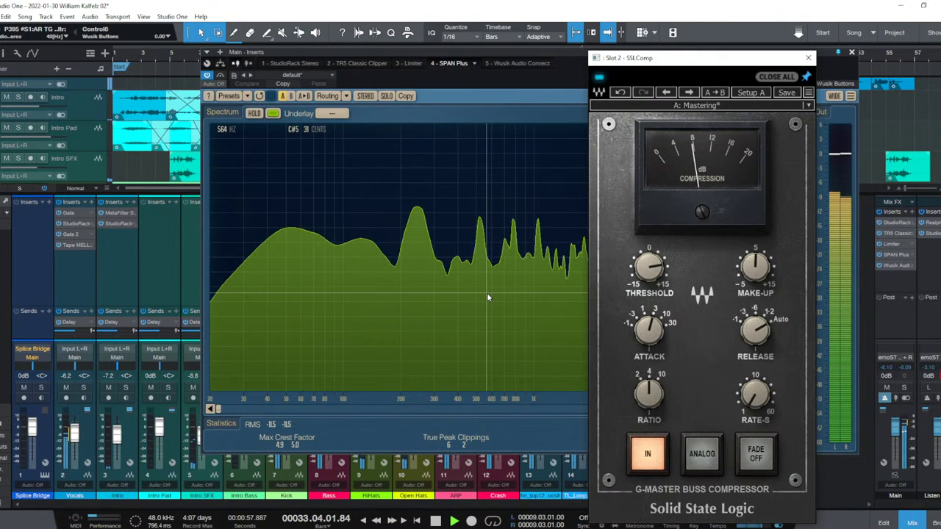
click(807, 58)
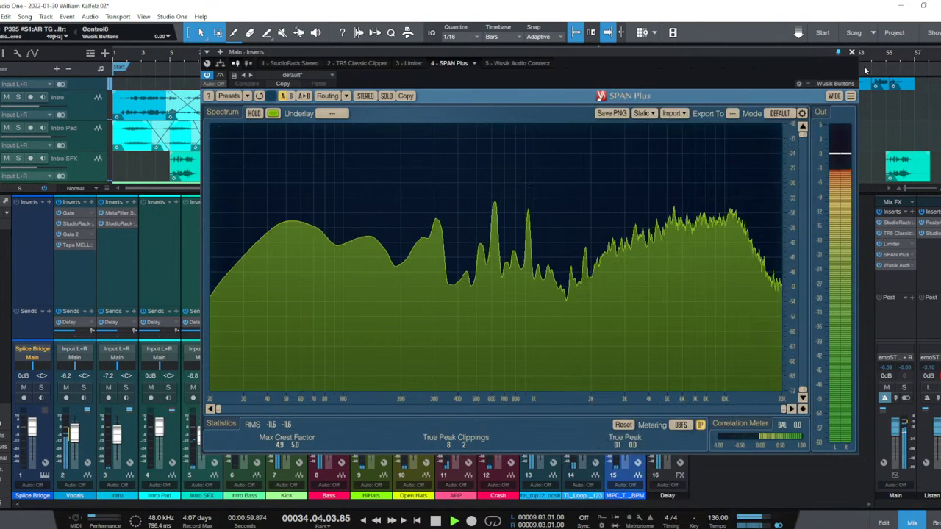
click(851, 52)
key(F3)
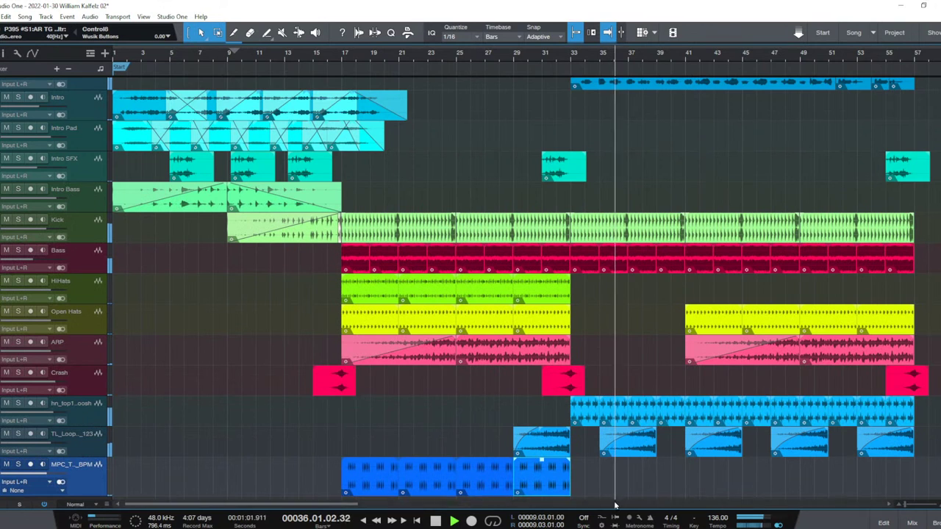
Copy the last percussion clip to bar 41, and try placing a copy of the crash clip at bar 39.
drag(540, 478, 712, 479)
drag(556, 371, 675, 378)
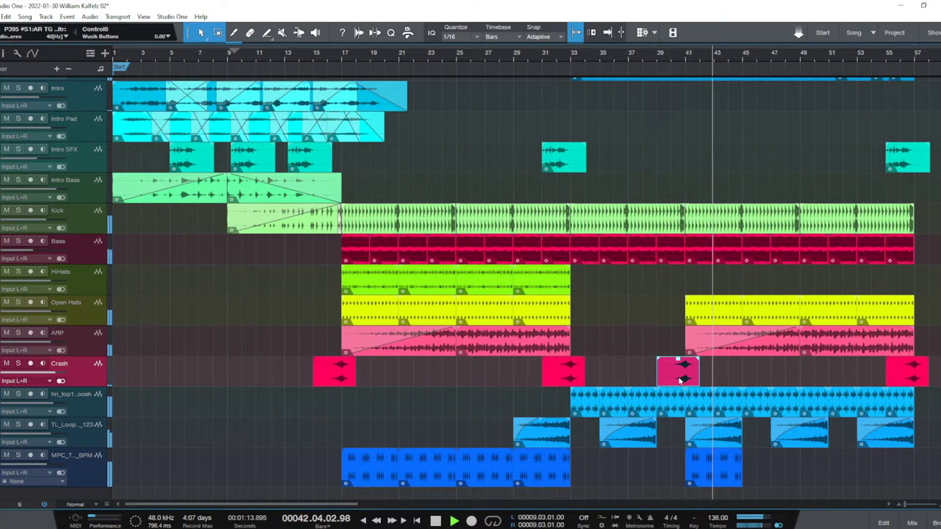
key(ctrl+z)
Add a fade-in across the whole Open Hats clip at bar 41.
scroll(700, 348, up, 1)
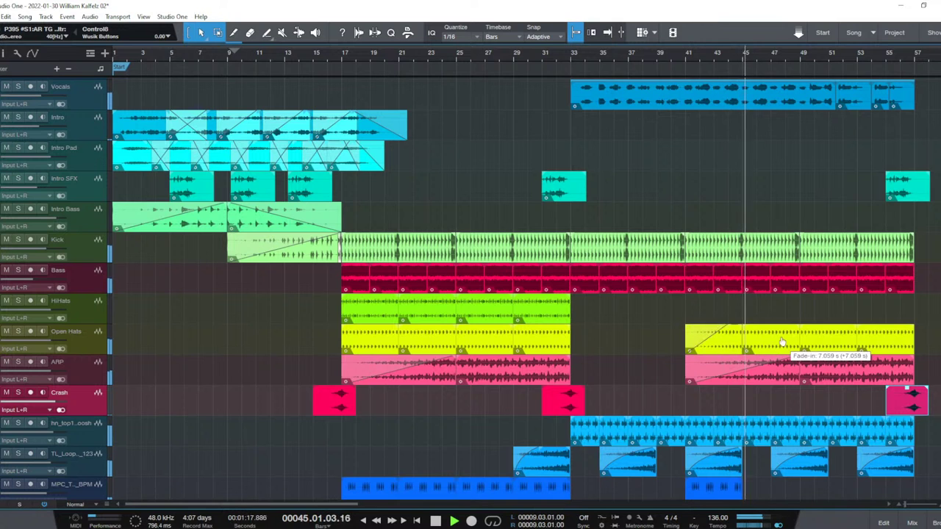
scroll(748, 361, down, 1)
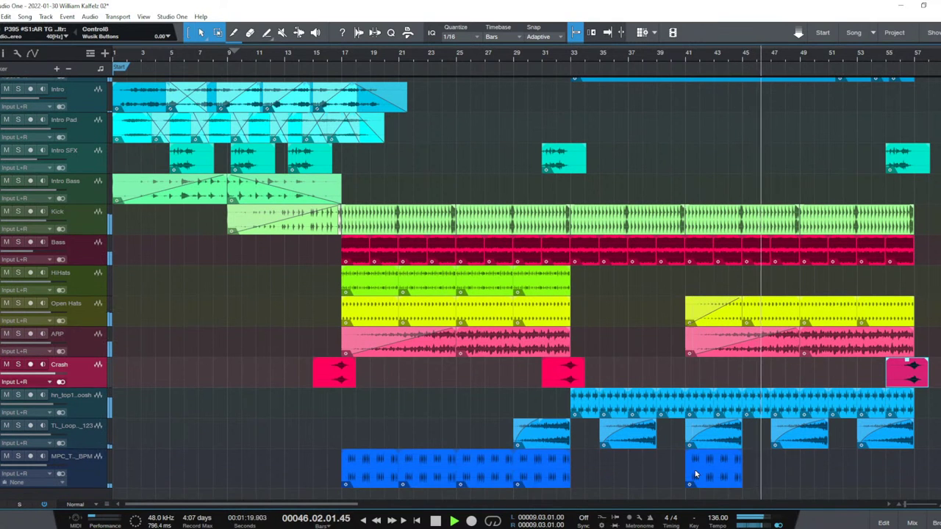
Move the percussion clip from bar 41 to bar 47 and place a copy of it at bar 53.
drag(701, 474, 788, 476)
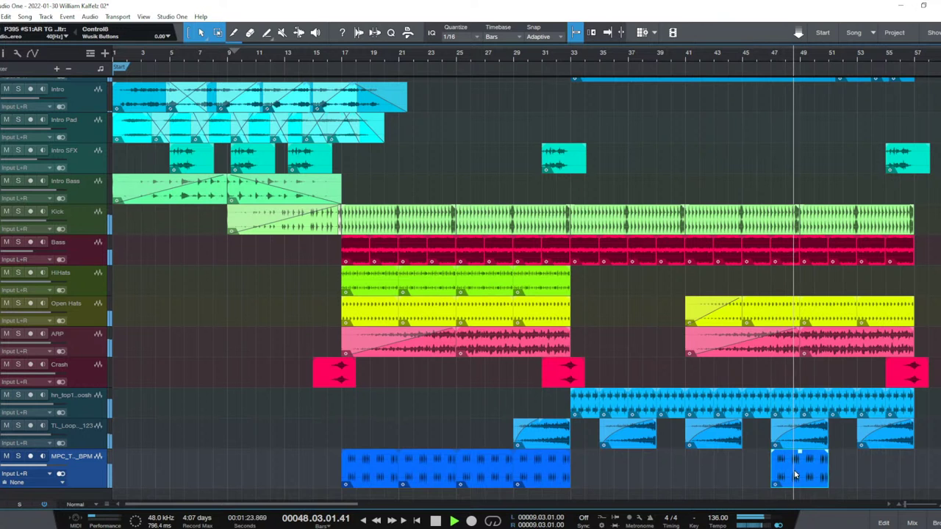
drag(792, 475, 878, 465)
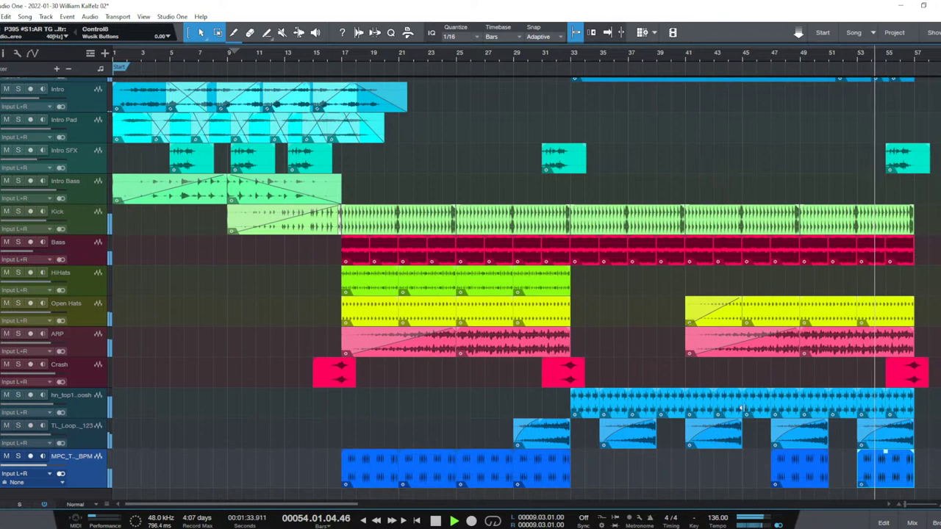
Delete the Open Hats clips between bars 41 and 57, and stop playback.
drag(659, 266, 935, 326)
key(Delete)
key(space)
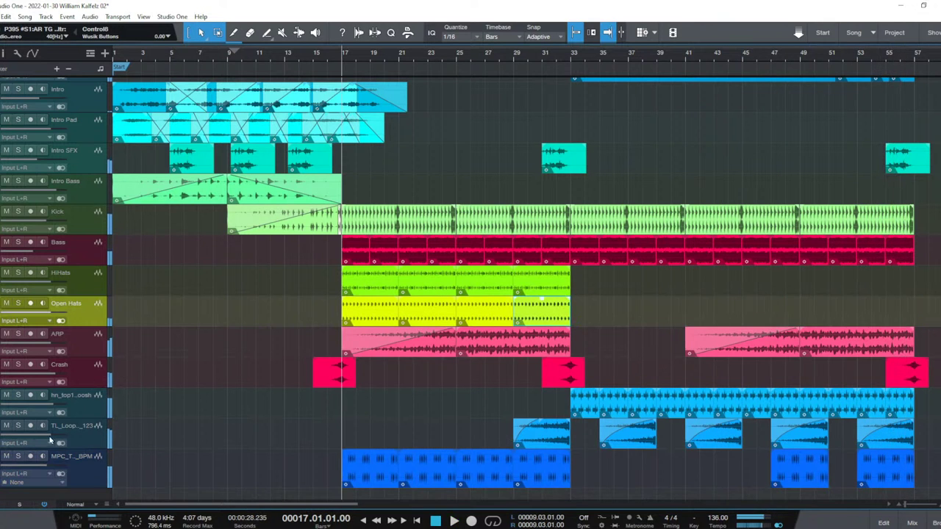
Solo the hn_top125_woosh track and play it from bar 33 while examining its spectrum in the main output's SPAN Plus.
click(18, 397)
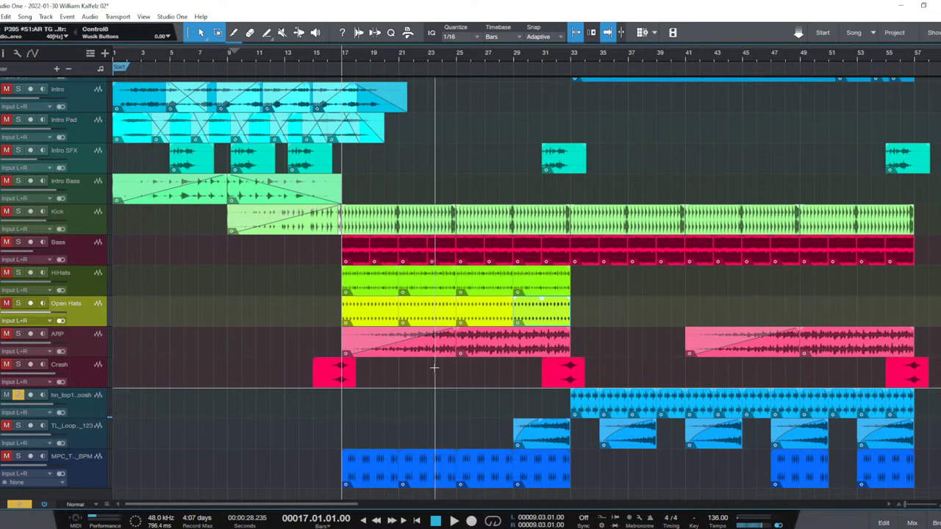
click(569, 190)
click(85, 412)
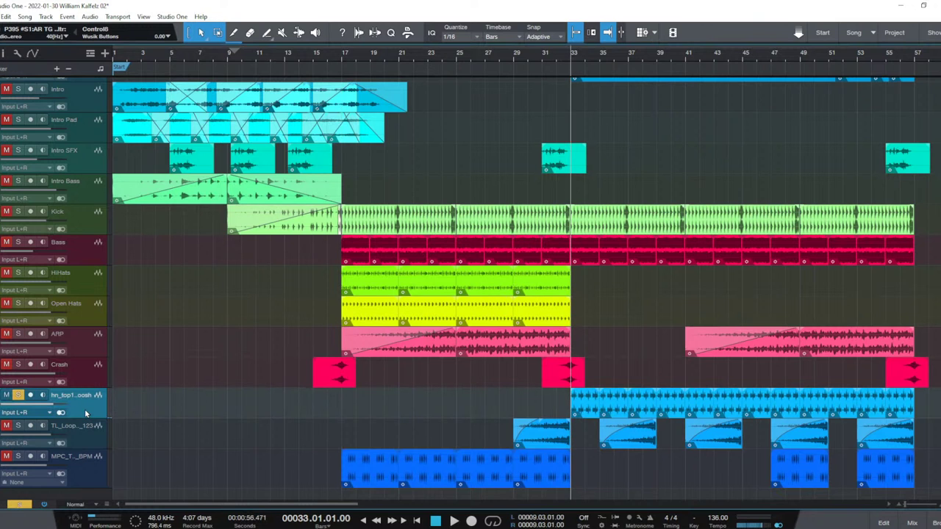
key(F3)
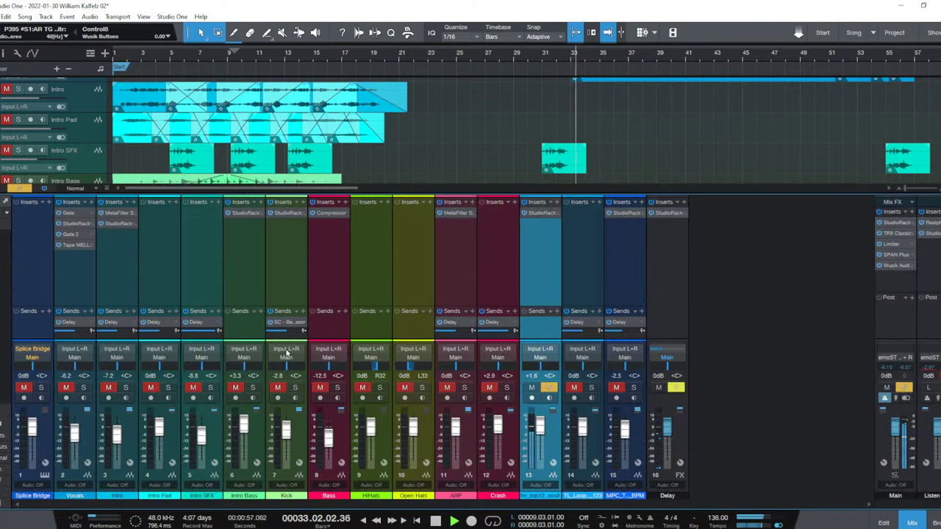
click(898, 255)
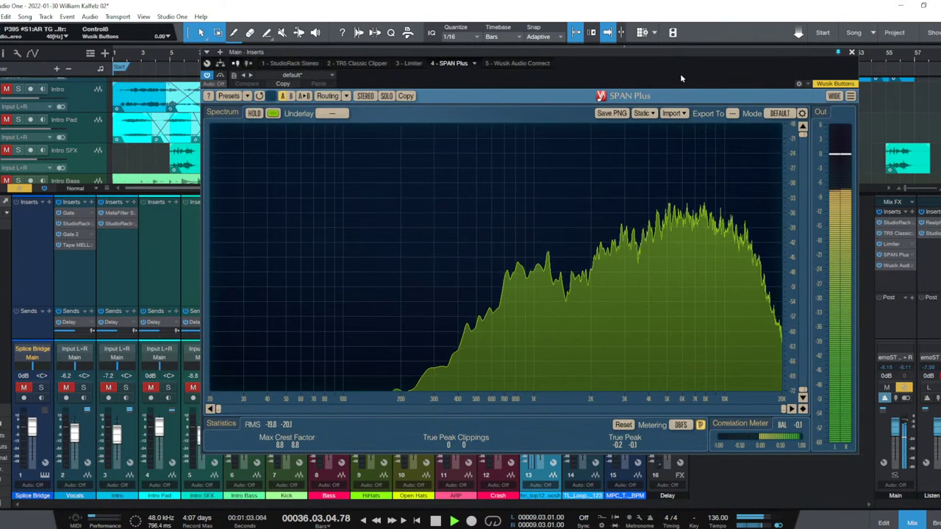
drag(680, 55, 550, 84)
click(717, 70)
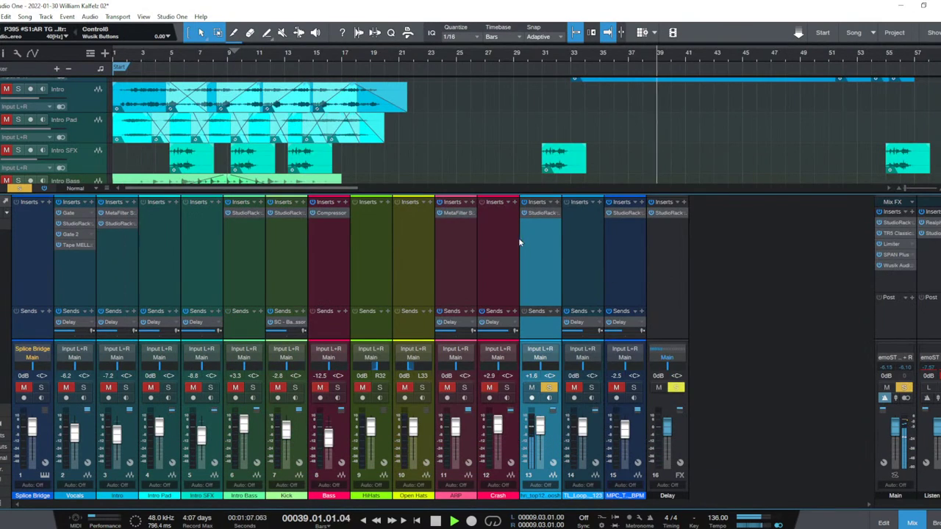
Load VEQ3 into the second StudioRack slot on the hn_top125_woosh track and boost its MF band at 7.2 kHz.
click(542, 213)
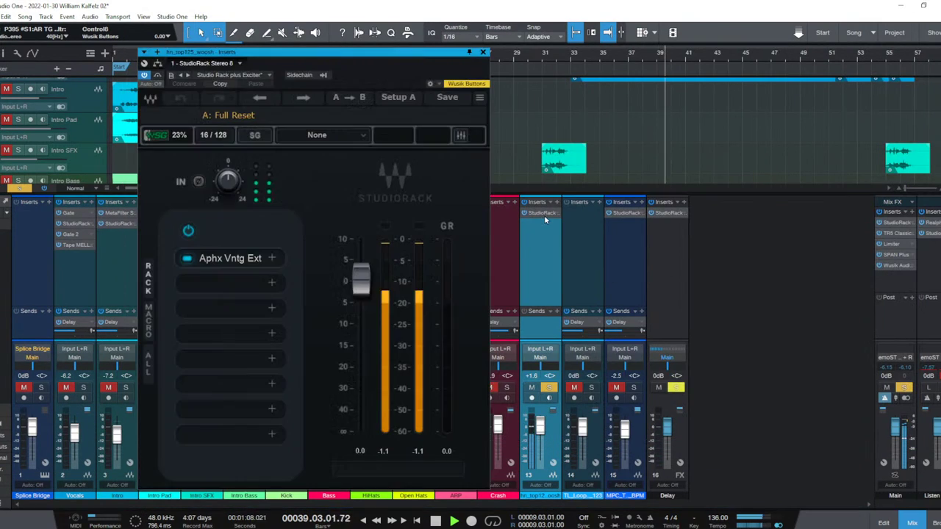
click(229, 283)
text(eq)
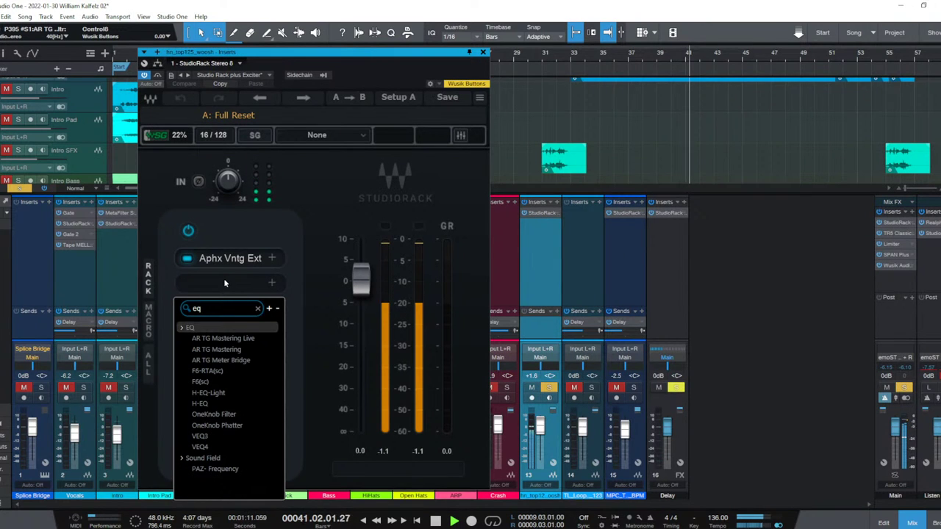
click(232, 437)
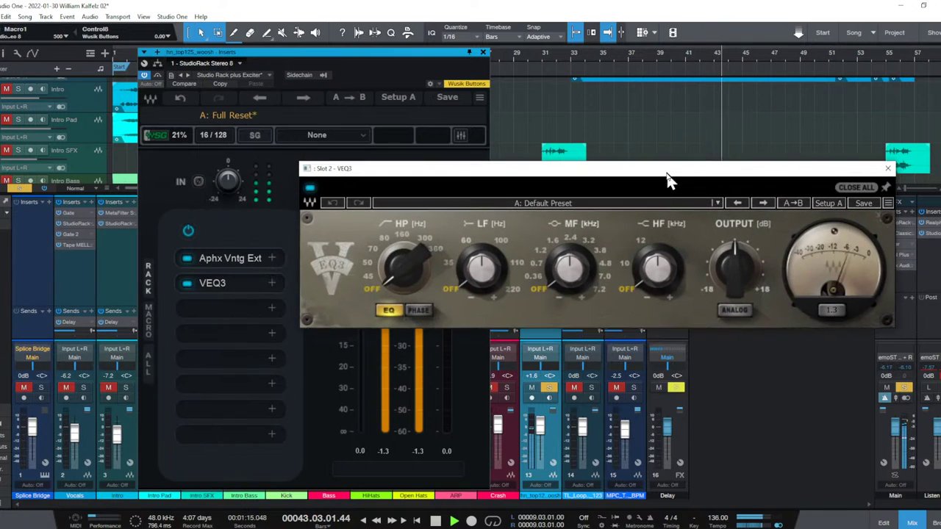
drag(584, 297, 588, 280)
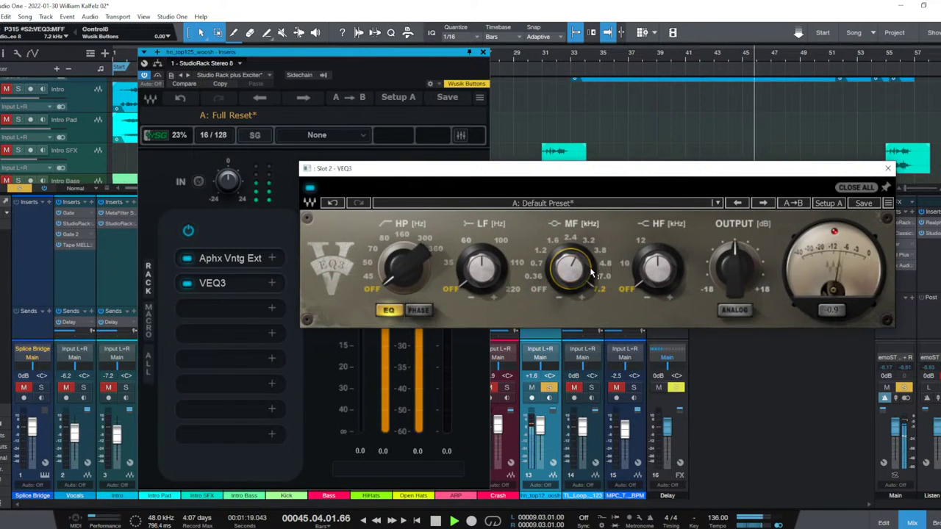
Close the plug-in windows, unsolo the hn_top125_woosh track and save the song.
click(482, 53)
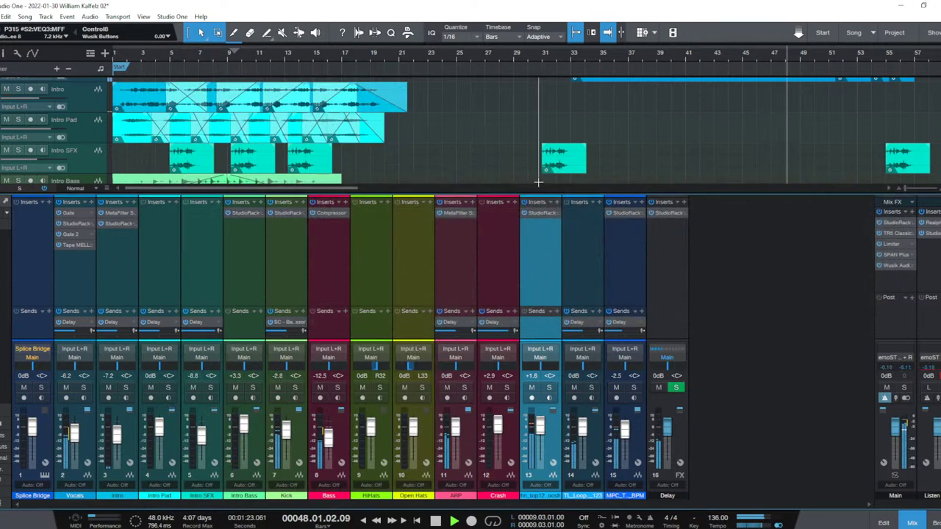
key(F3)
key(ctrl+s)
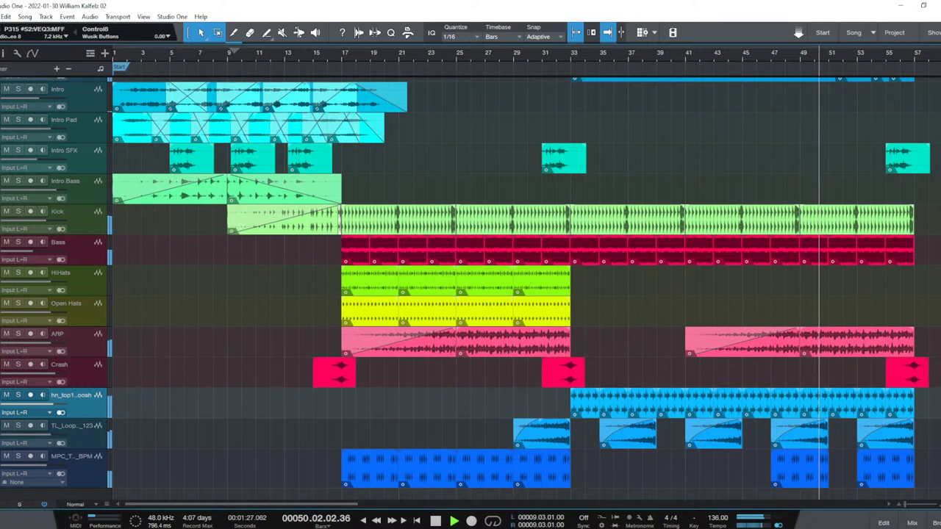
Open AR TG Mastering on the main output and set its high-pass filter to 40 Hz with the filter section on.
key(F3)
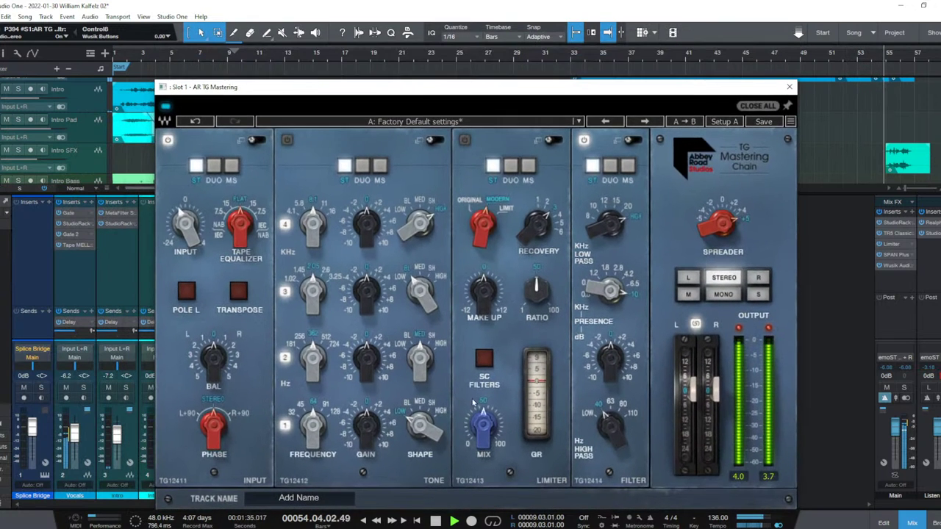
click(618, 426)
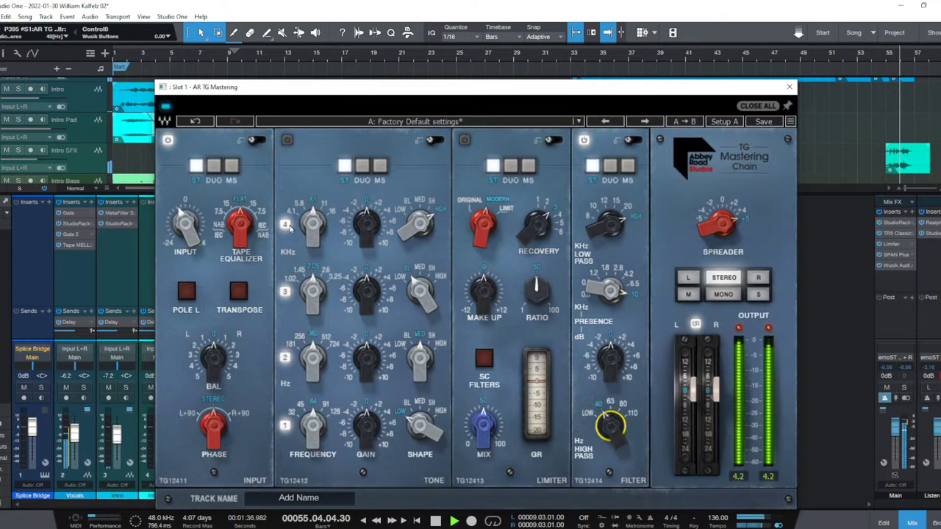
Lower the input of AR TG Mastering to -6.5 and close the plug-in window.
scroll(194, 231, down, 2)
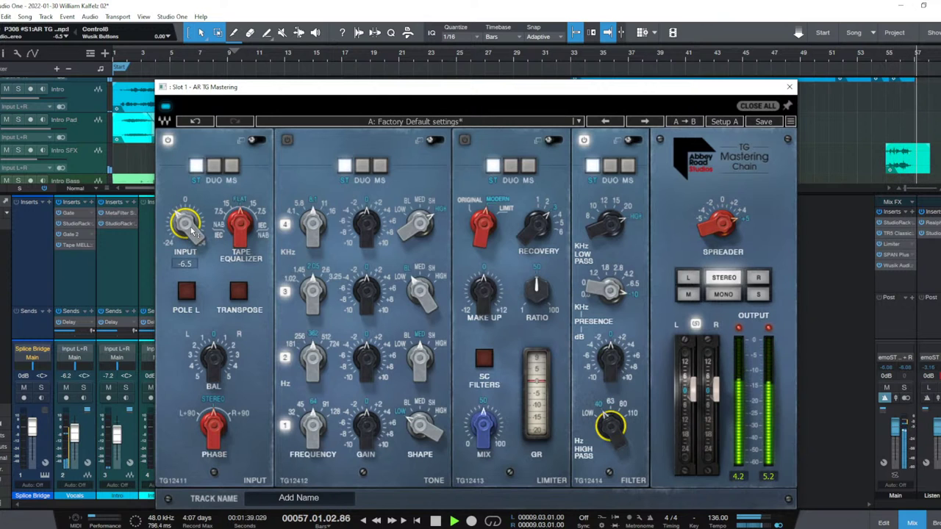
key(Escape)
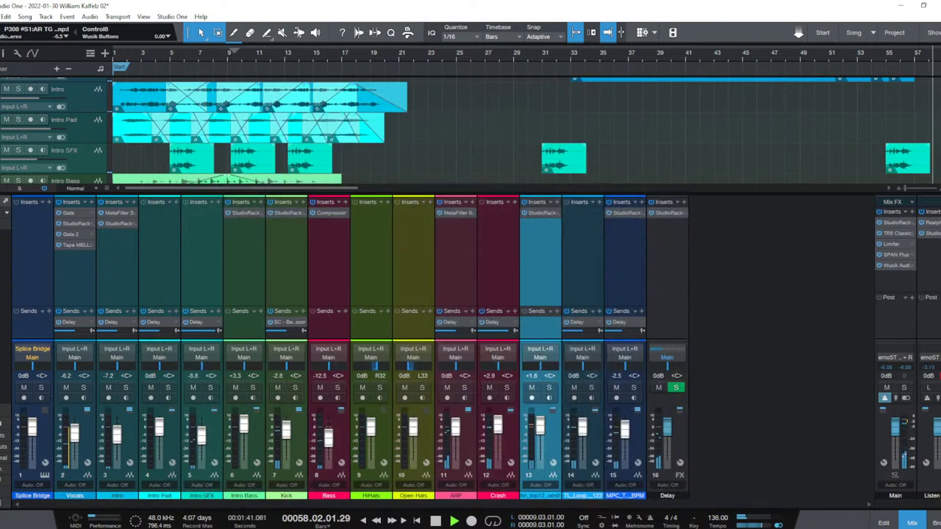
Open SSLComp, hide the mixer and play the arrangement from about bar 16 while examining the compression meter.
click(570, 215)
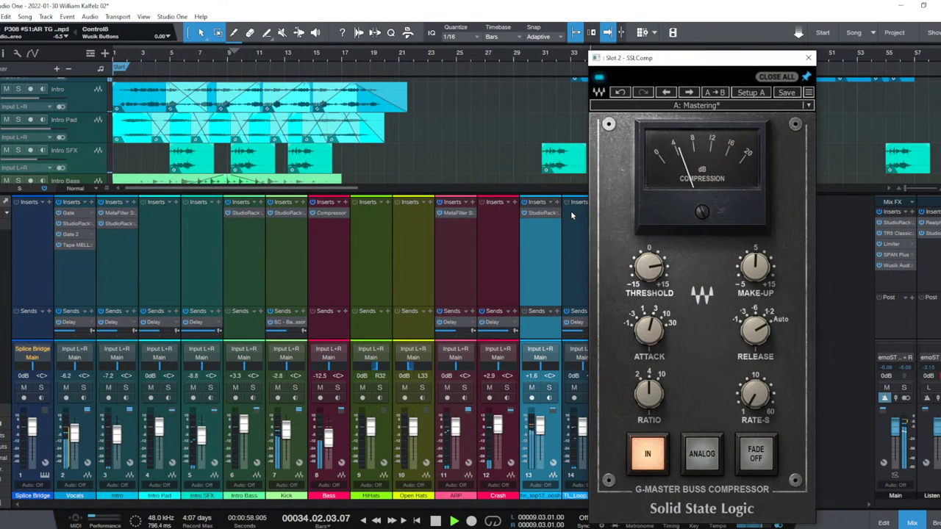
key(F3)
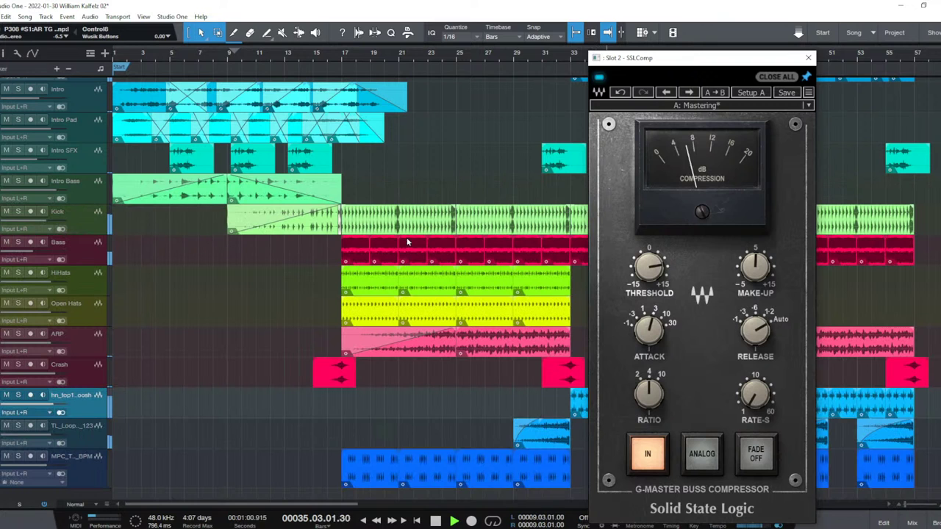
click(334, 53)
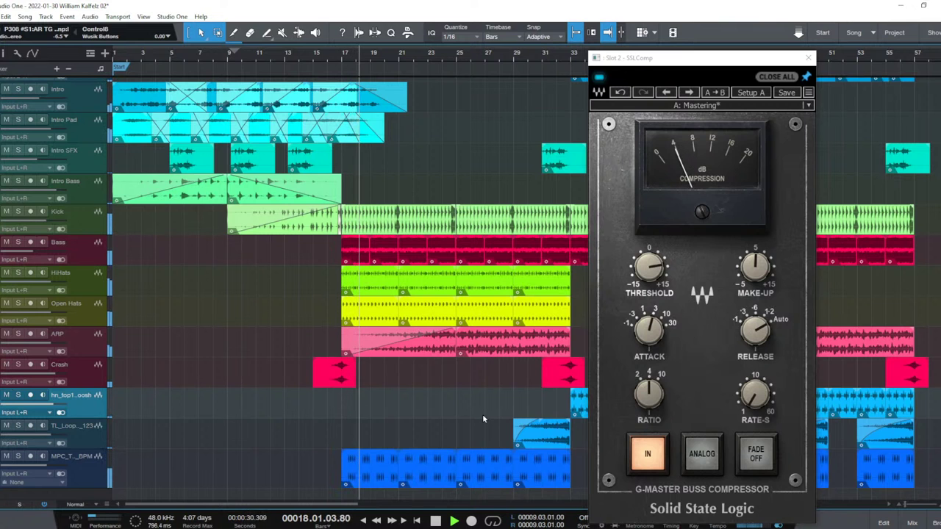
Close the SSLComp window and save the song.
click(807, 58)
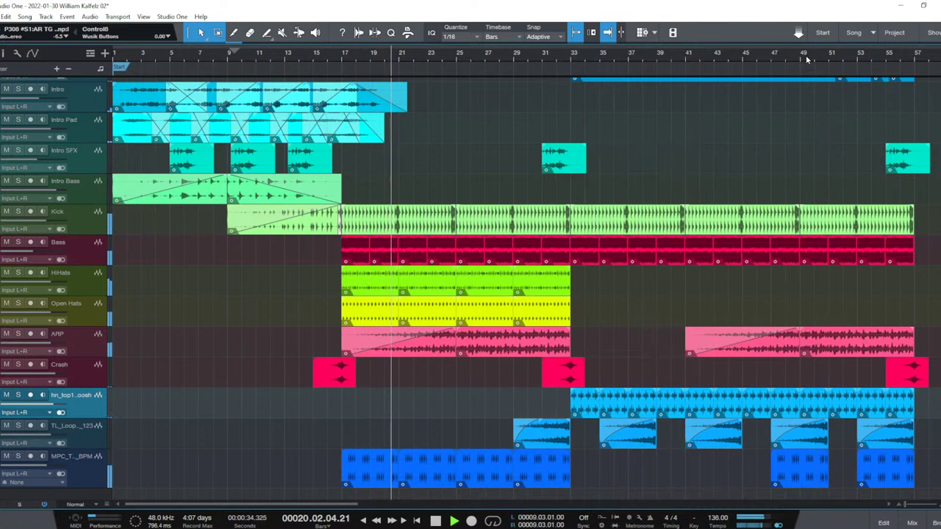
key(ctrl+s)
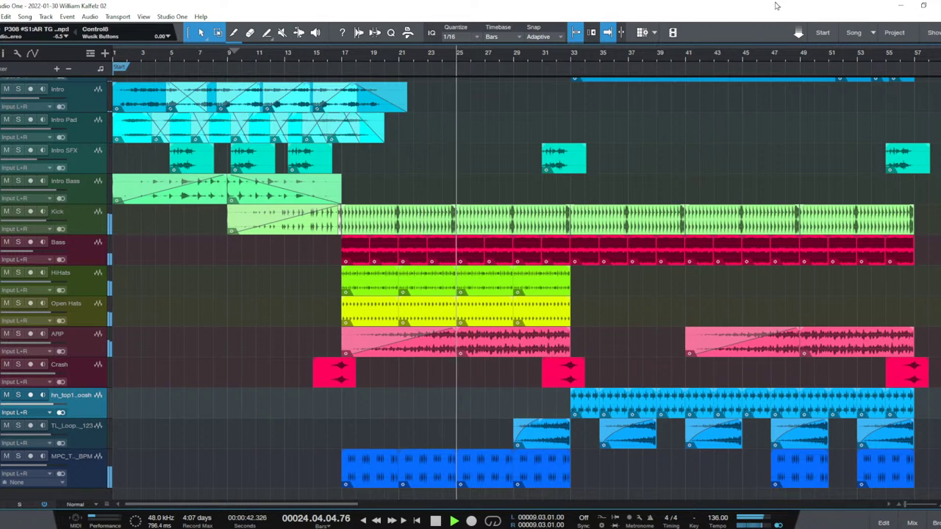
key(space)
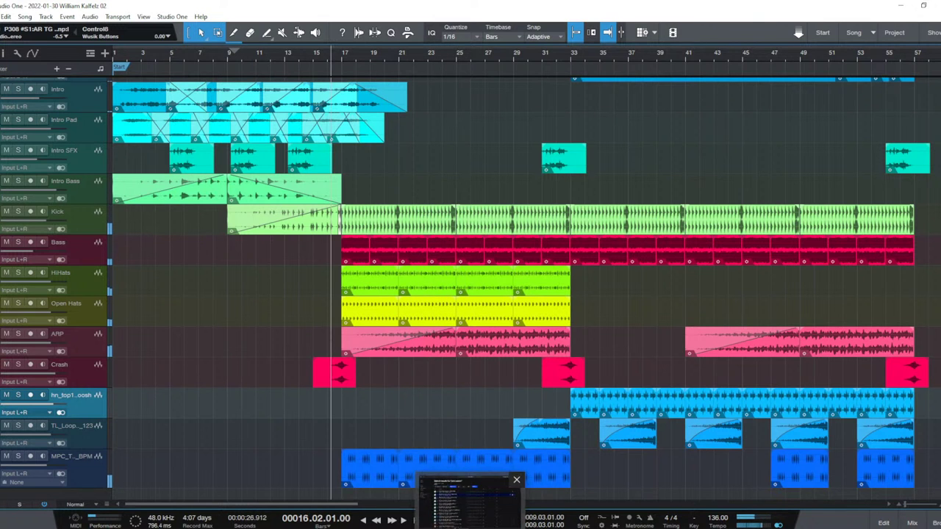
Switch to Splice, search for "conversation" samples and audition the first results down to Conversion_bpm85.wav.
key(alt+Tab)
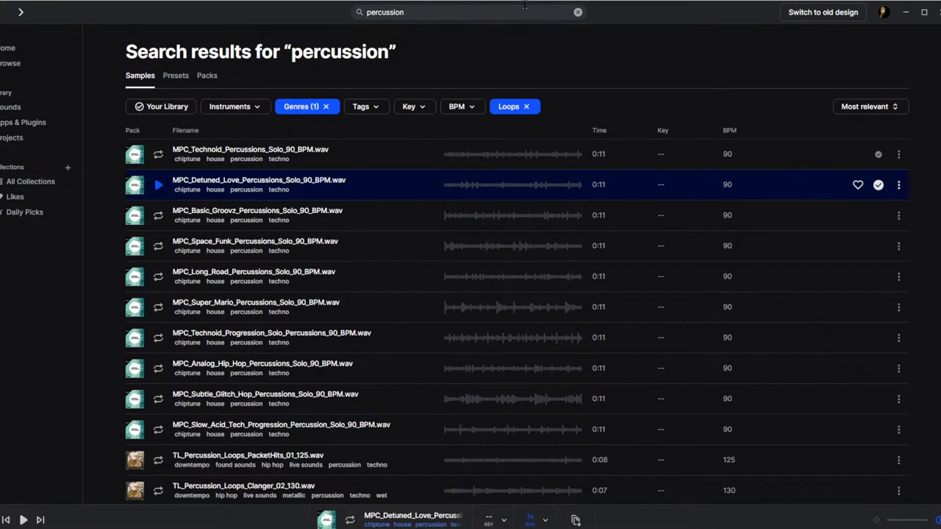
click(13, 64)
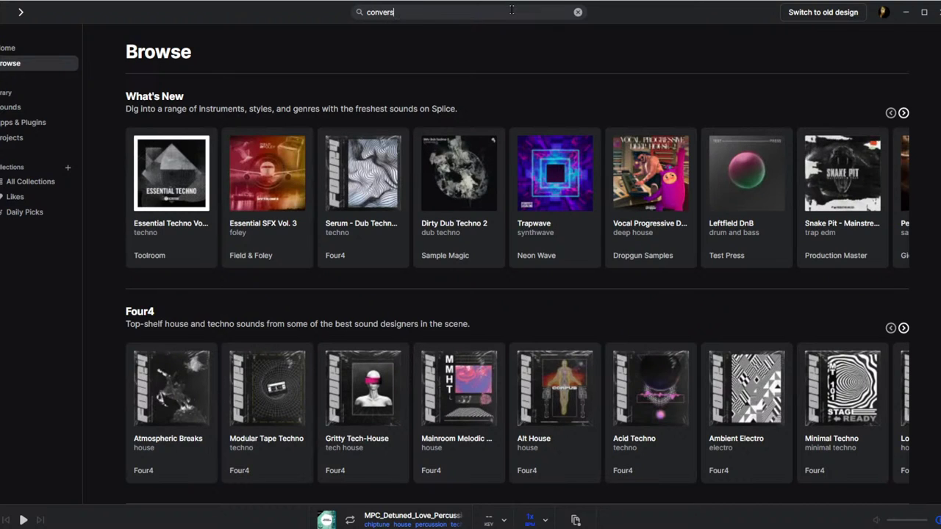
key(Return)
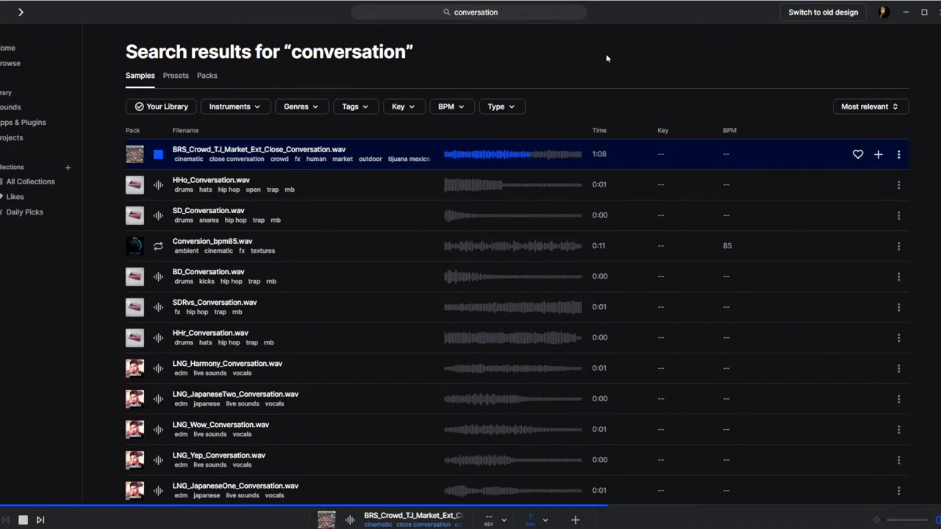
key(Down)
key(Down)
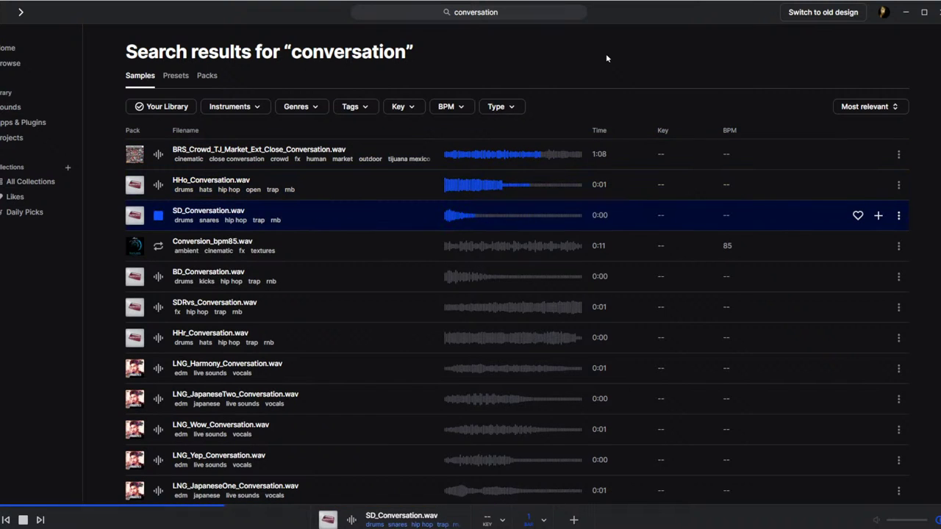
key(Down)
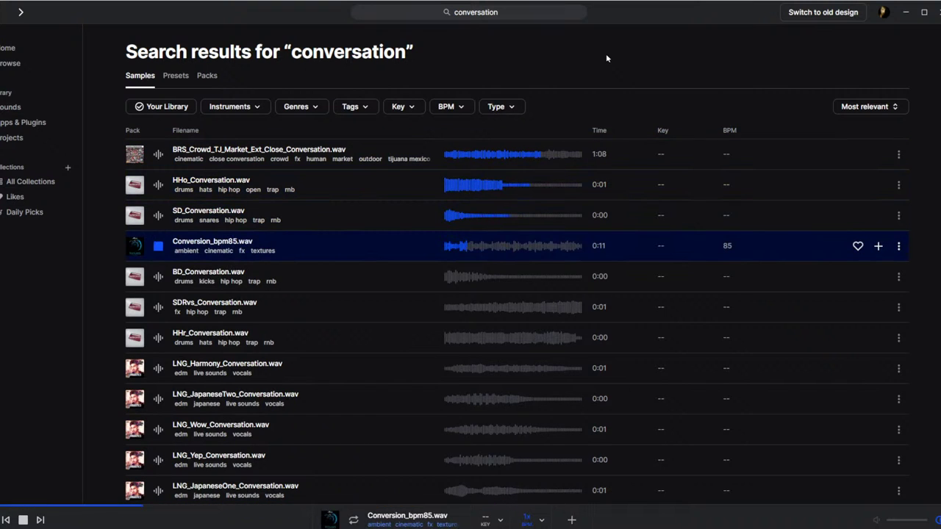
Filter the conversation results to the vocals instrument and audition the first four samples.
click(245, 107)
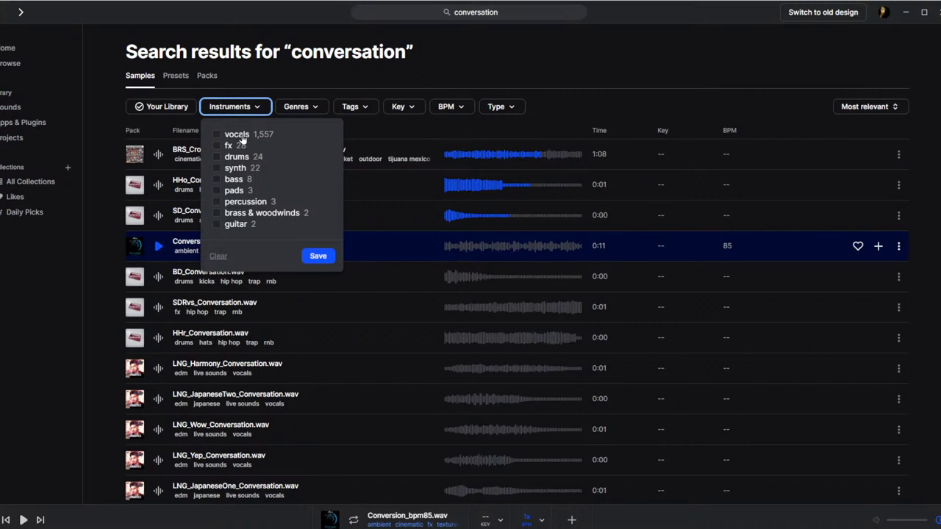
click(242, 139)
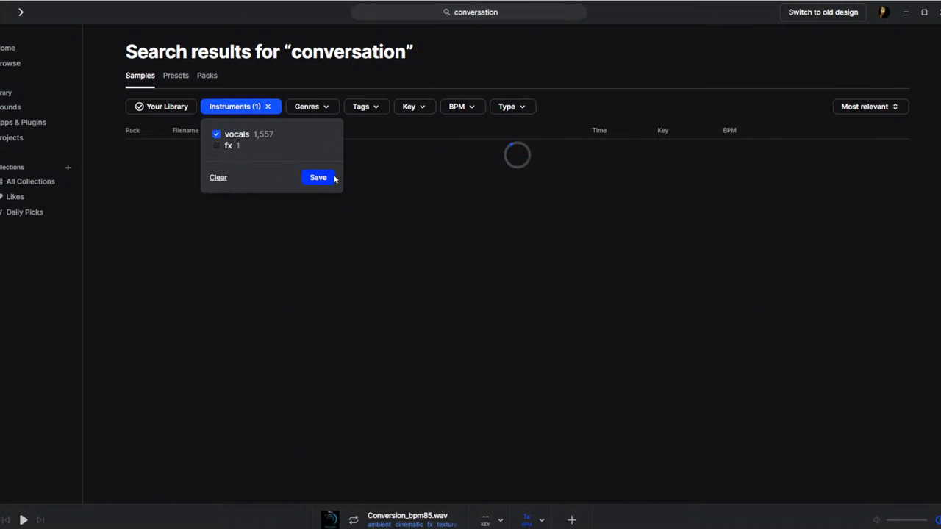
click(318, 178)
key(Down)
key(Down)
key(Down)
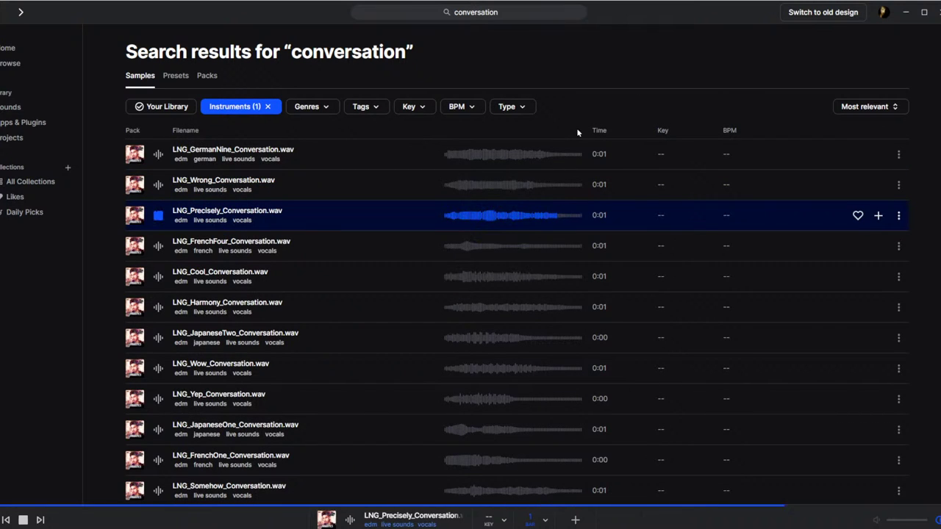
key(Down)
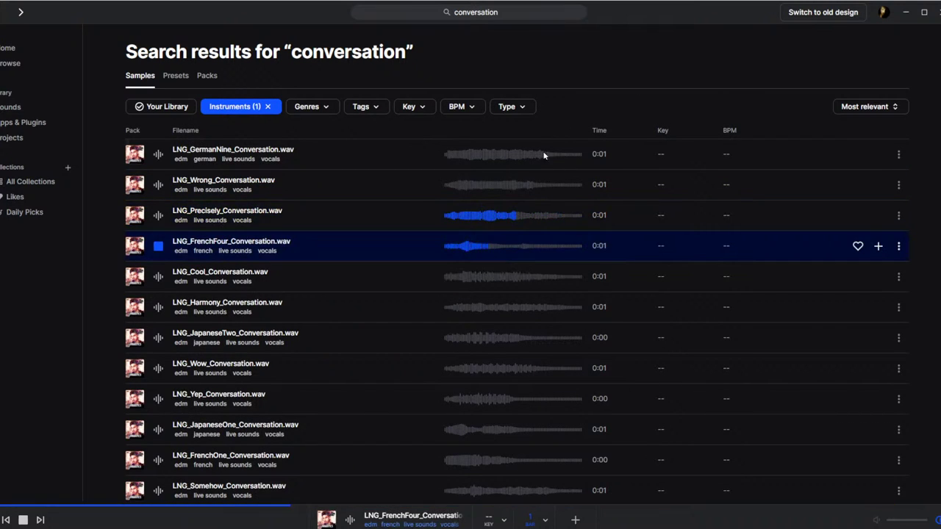
Audition LNG_GermanTen_Conversation.wav and another vocal sample further down the conversation results.
scroll(471, 247, down, 5)
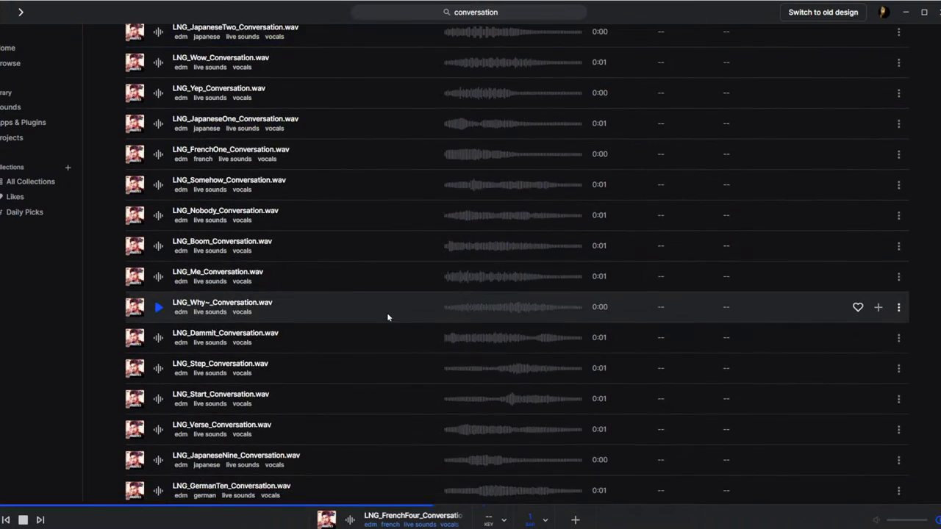
scroll(390, 301, down, 3)
click(398, 288)
scroll(392, 257, down, 3)
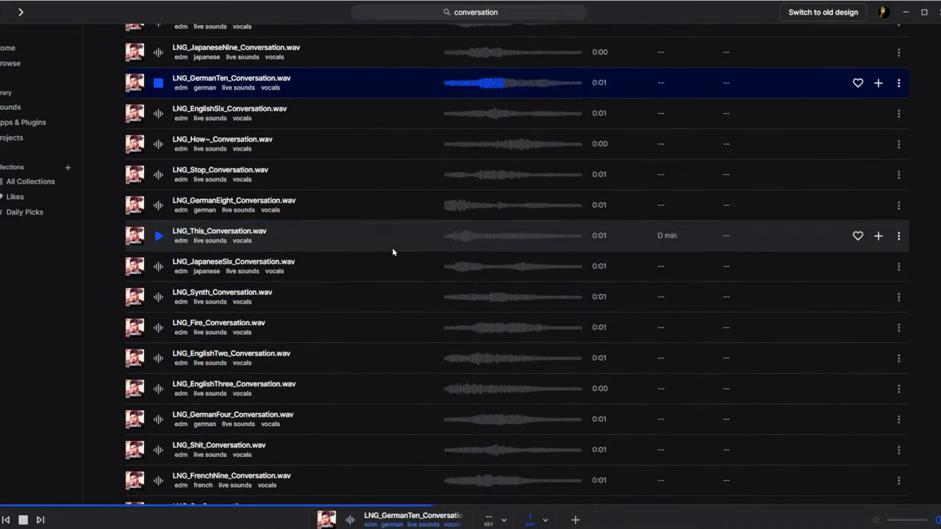
scroll(392, 247, down, 3)
click(391, 247)
scroll(393, 243, down, 4)
scroll(393, 243, up, 15)
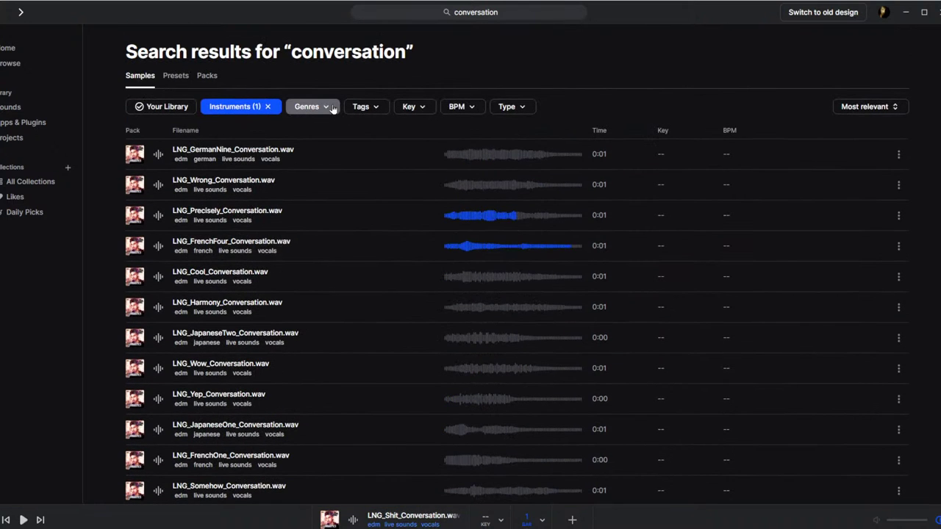
Narrow the conversation vocals with the live sounds tag.
click(375, 109)
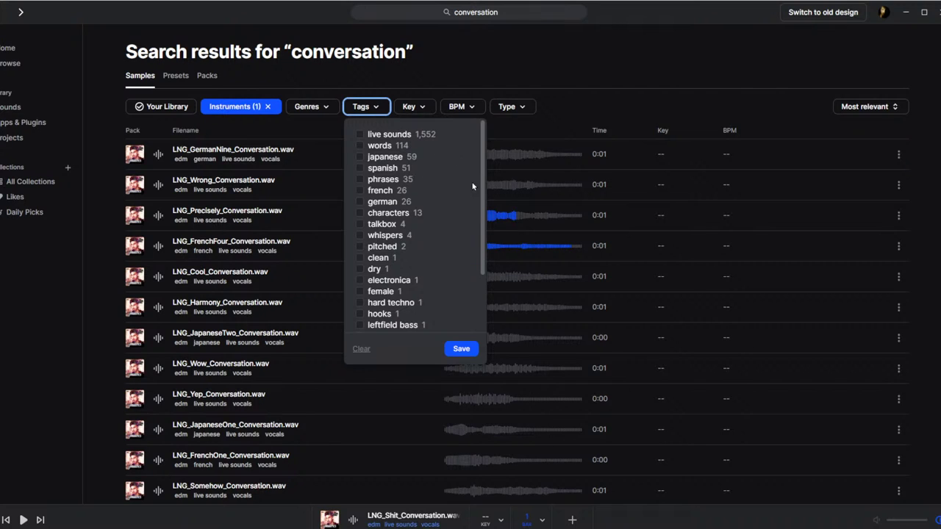
click(387, 134)
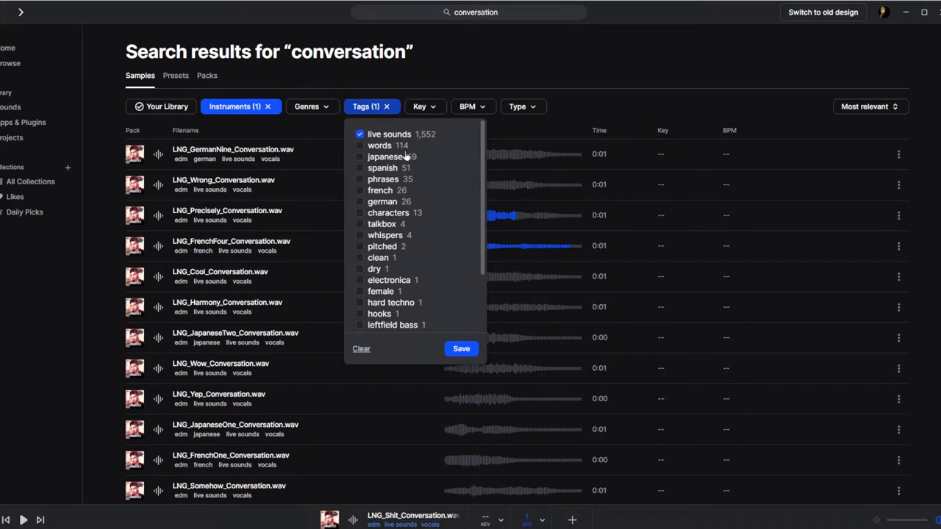
click(461, 323)
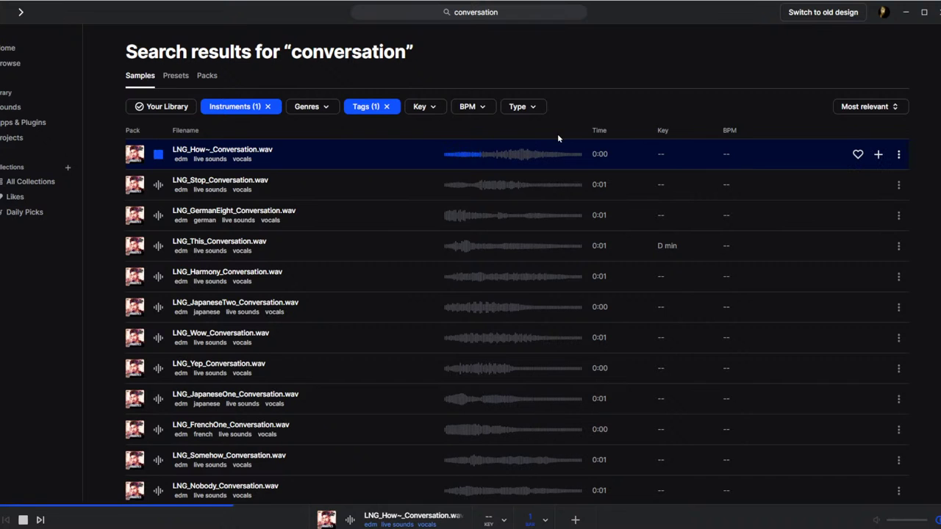
Look through the next pages of live sounds conversation vocals for a suitable sample.
scroll(544, 147, down, 10)
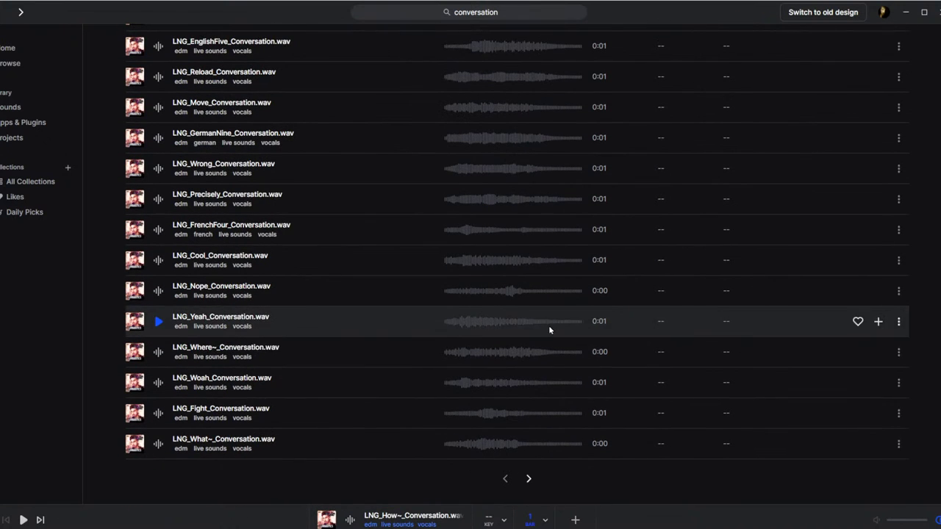
click(528, 480)
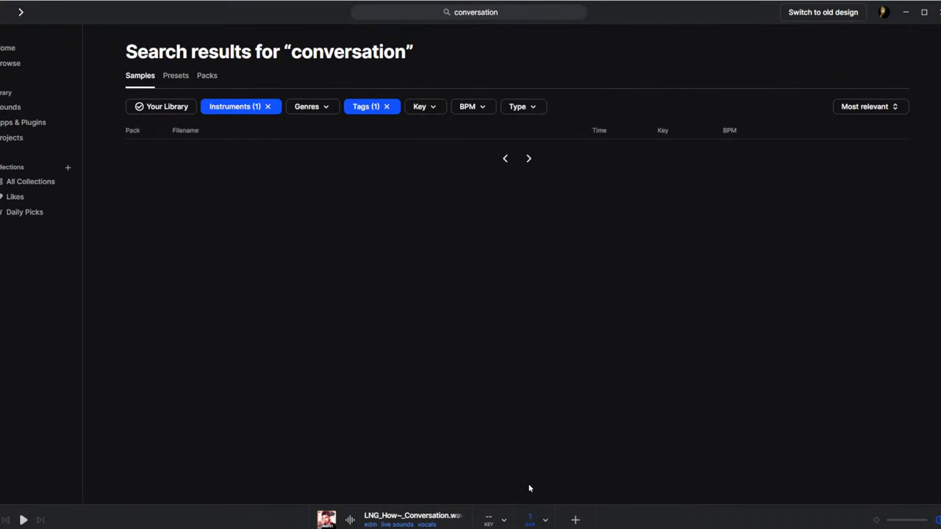
scroll(532, 483, down, 10)
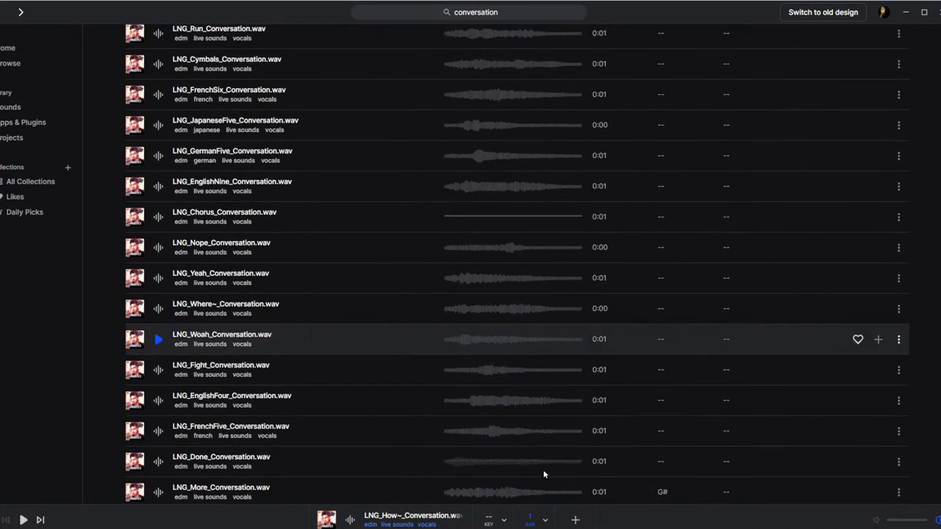
click(529, 479)
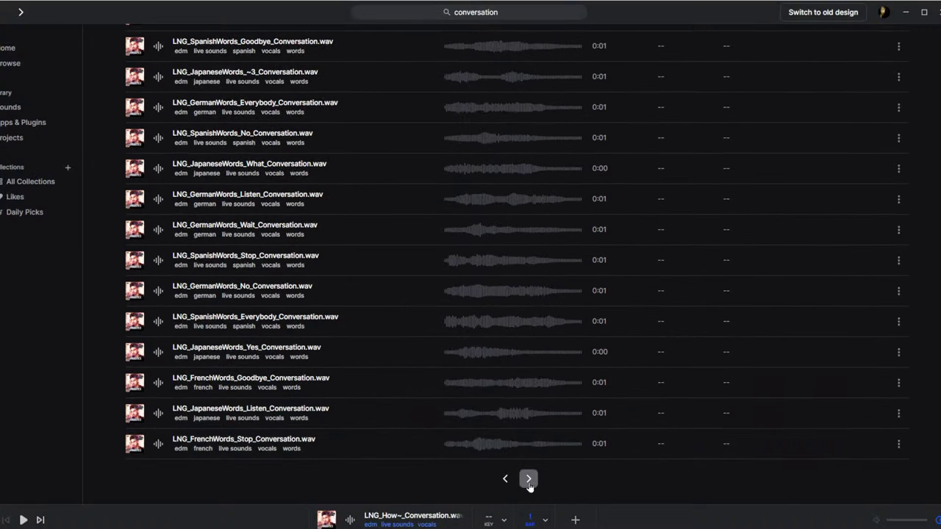
click(528, 492)
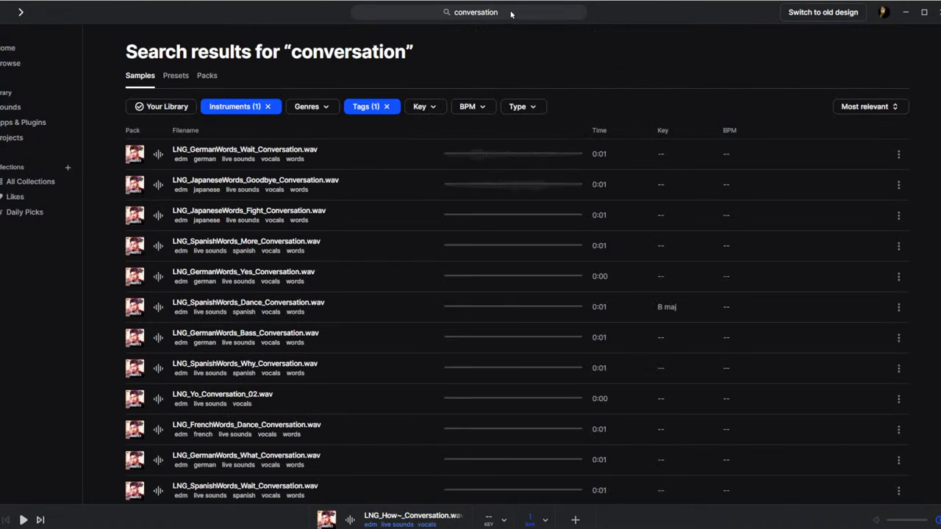
Search the samples for "talk" and audition BRS_Baby_Talk_Pleasant_8.wav and SS_MA_perc_talking_drum.wav.
click(510, 10)
key(BackSpace)
key(BackSpace)
key(BackSpace)
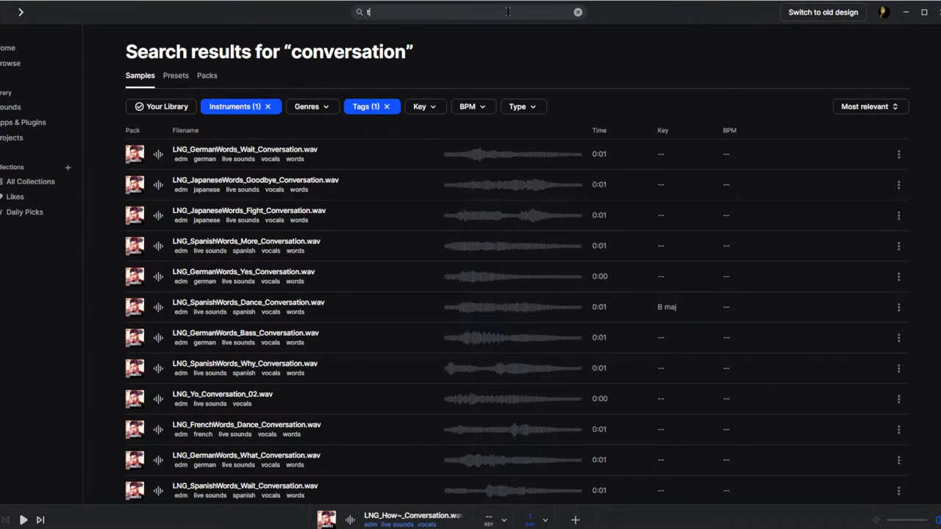
key(Return)
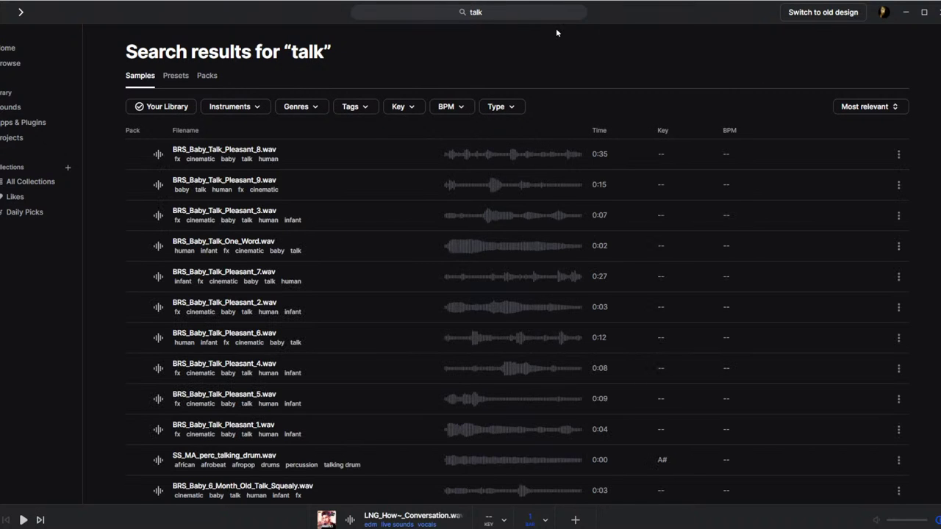
key(Down)
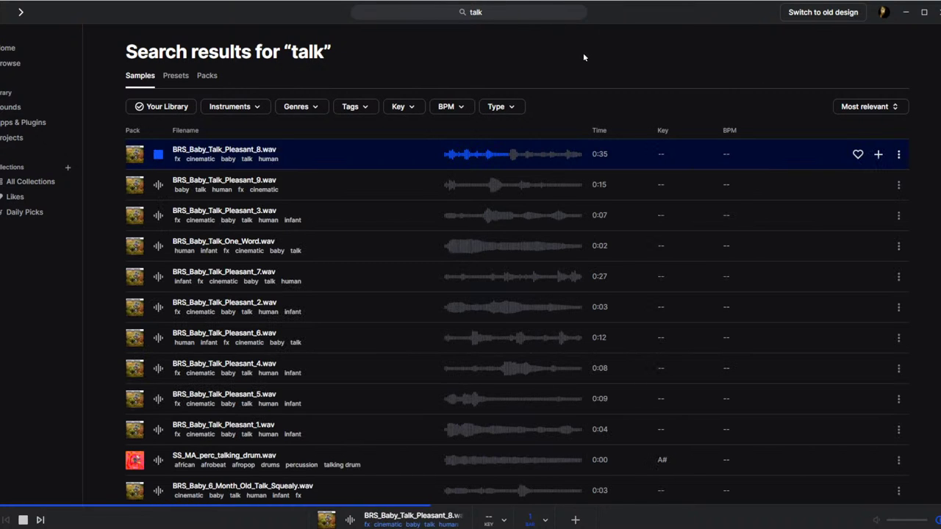
scroll(587, 220, down, 2)
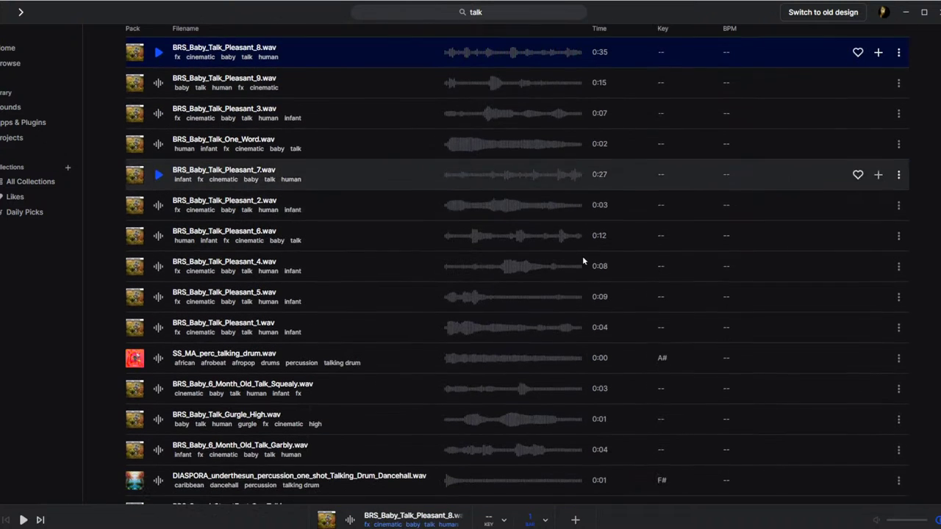
click(483, 358)
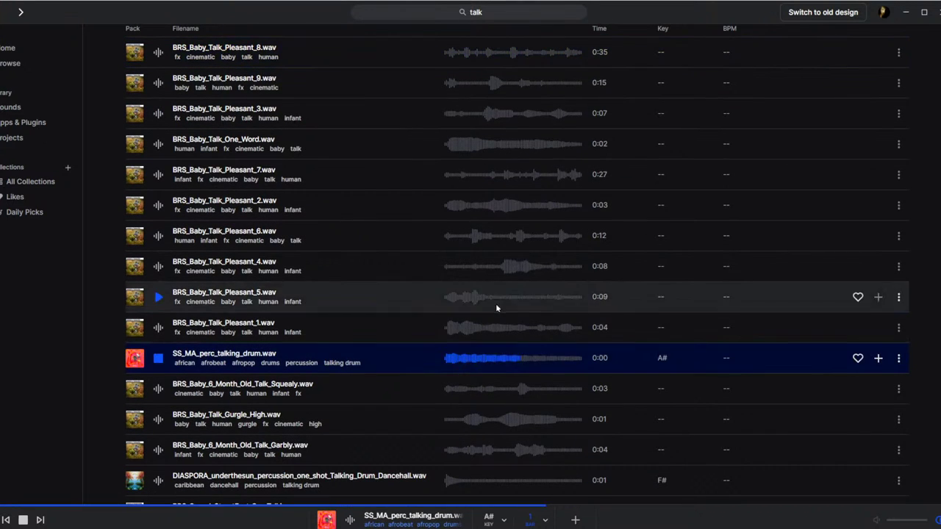
scroll(498, 309, up, 2)
Filter the talk results to the vocals instrument.
click(255, 109)
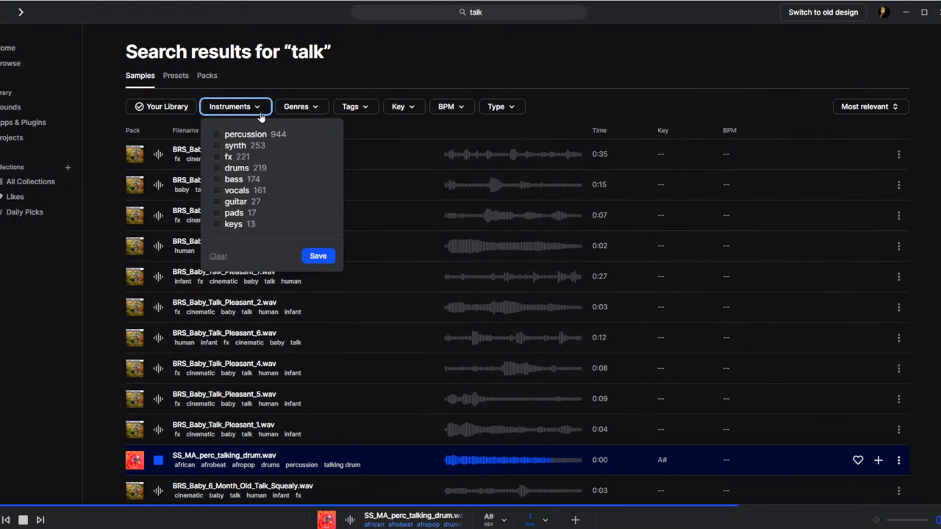
click(244, 192)
click(318, 257)
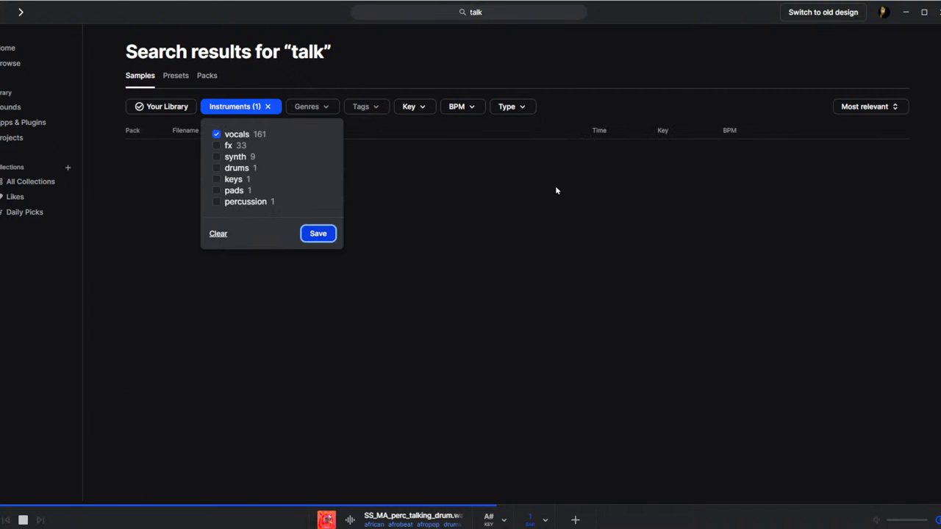
Audition the talk vocals from the first result down to Girl_Talk_75BPM.wav and add that sample to the library.
click(603, 55)
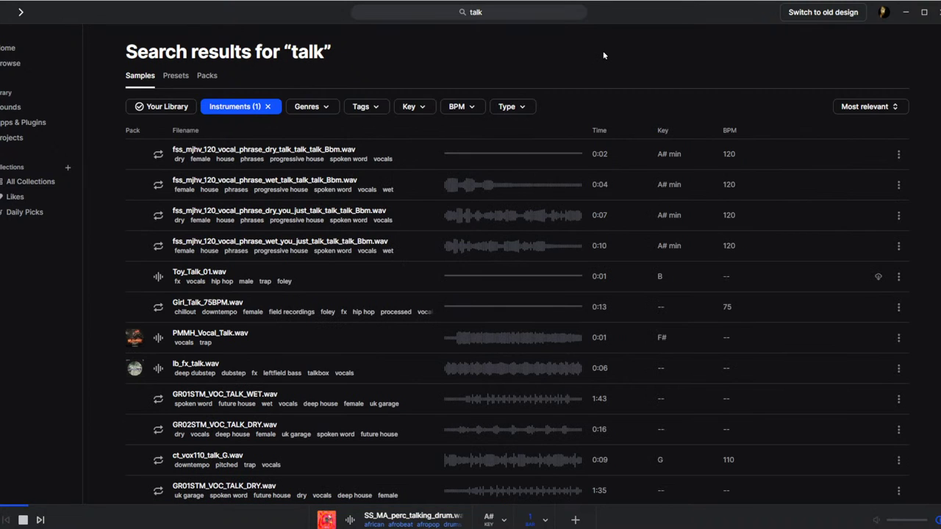
key(Down)
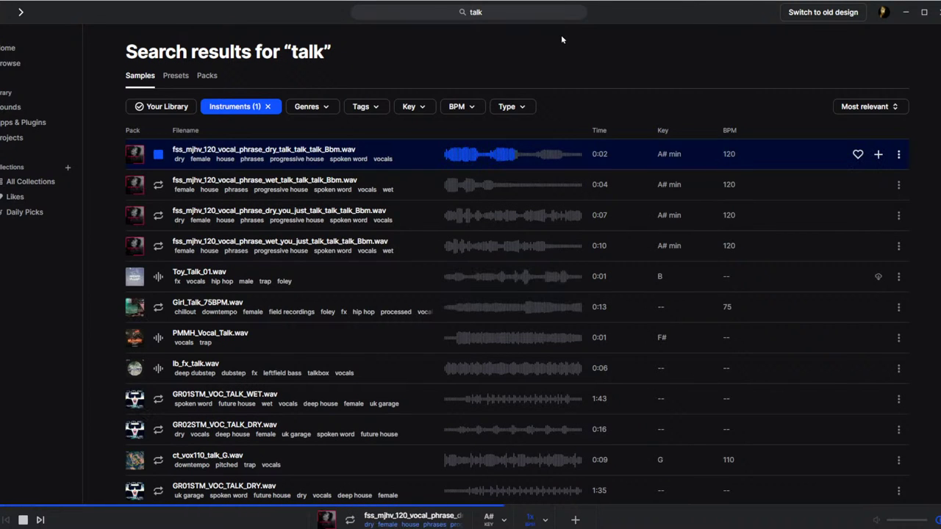
key(Down)
key(Down)
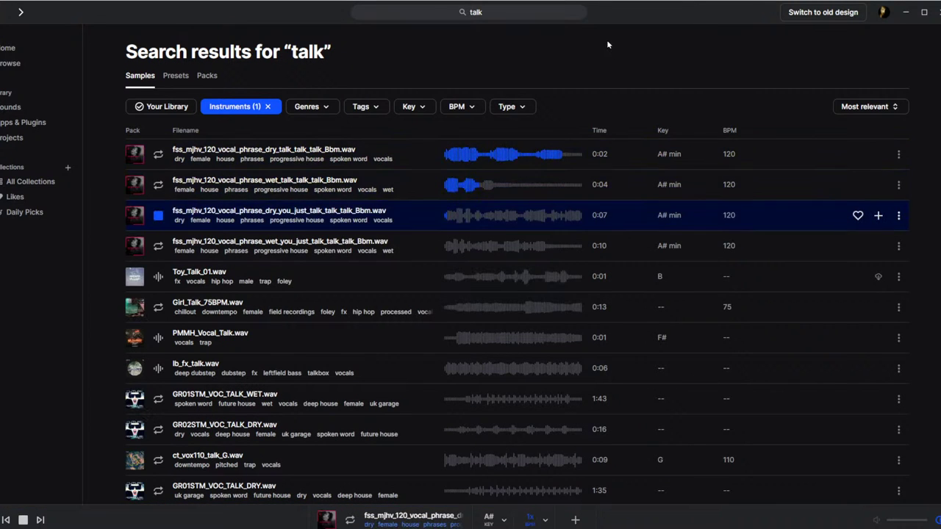
key(Down)
key(Down)
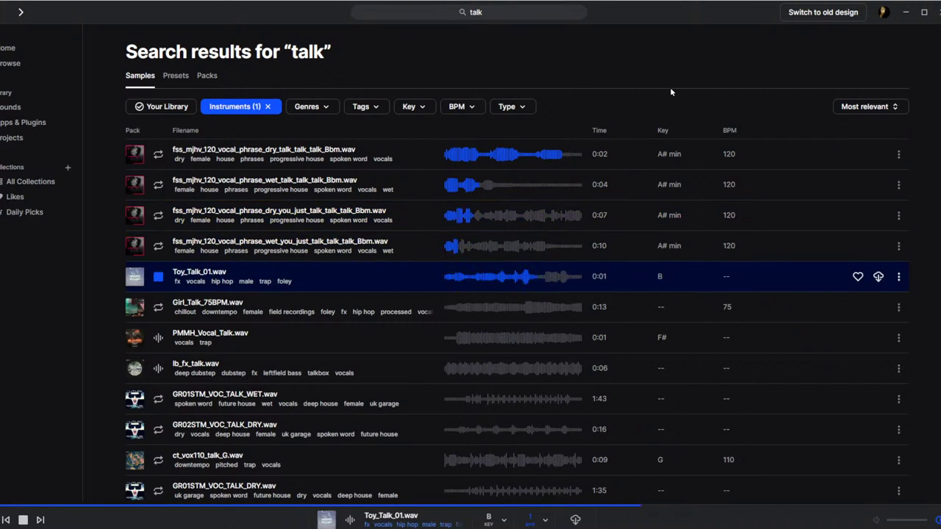
key(Down)
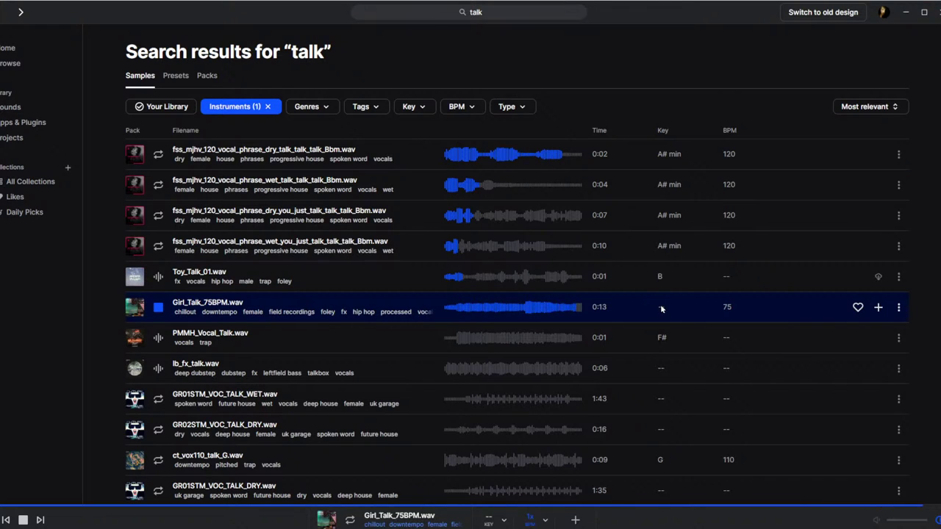
click(879, 310)
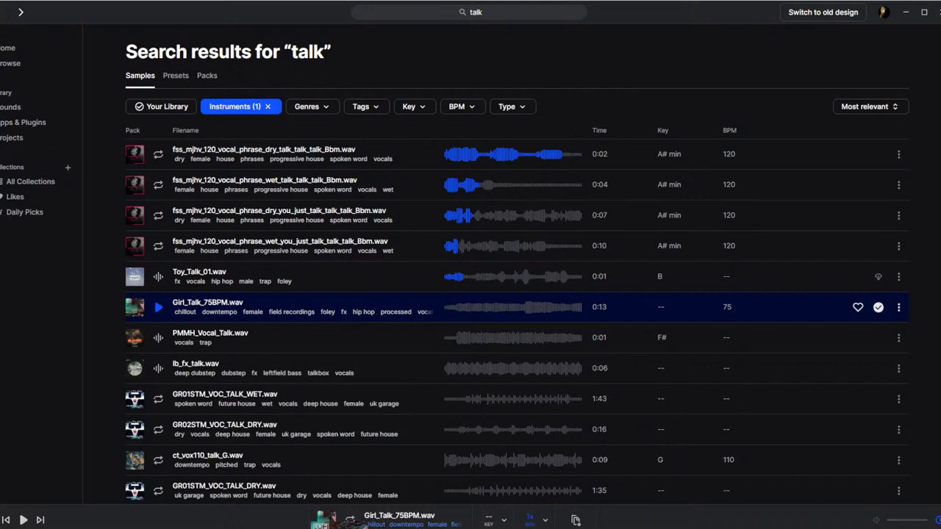
Switch to Studio One, place Girl_Talk_75BPM on a new track at bar 1 and clear its file tempo.
key(alt+Tab)
drag(175, 512, 133, 501)
right_click(139, 488)
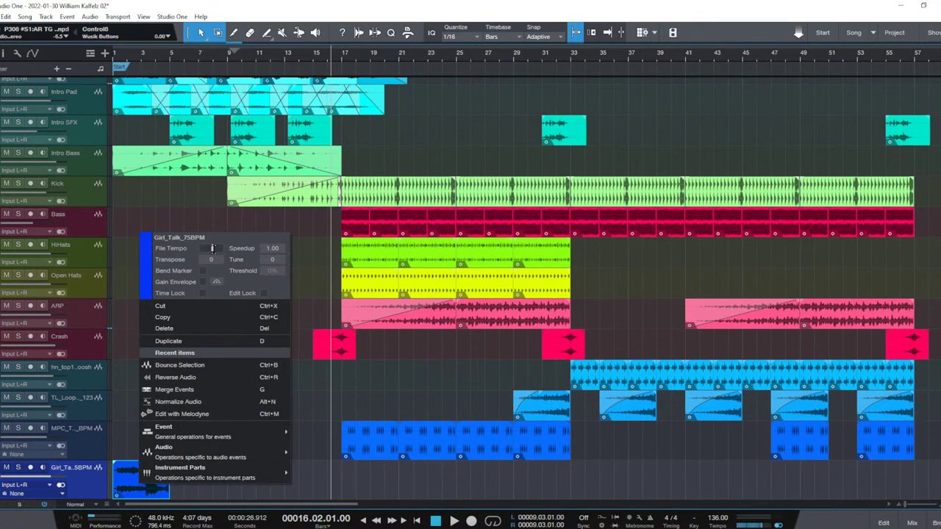
click(337, 6)
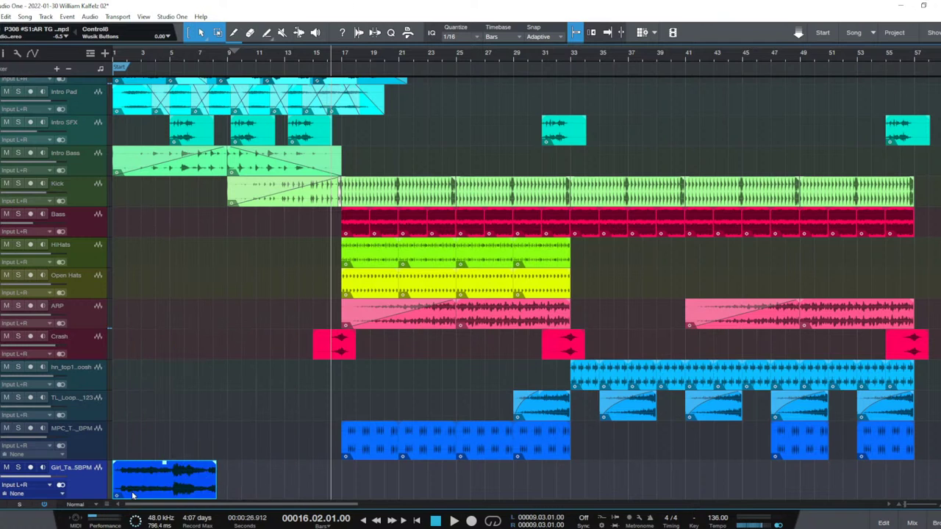
Move the Girl Talk clip to end at bar 17, with a fade-in of about one bar and a 141 ms fade-out.
click(116, 468)
drag(117, 467, 130, 465)
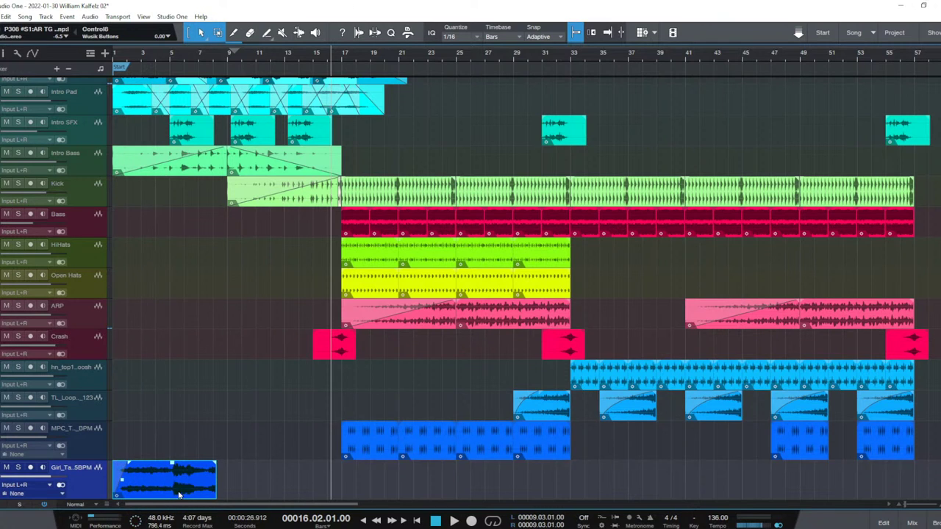
drag(185, 491, 312, 481)
key(e)
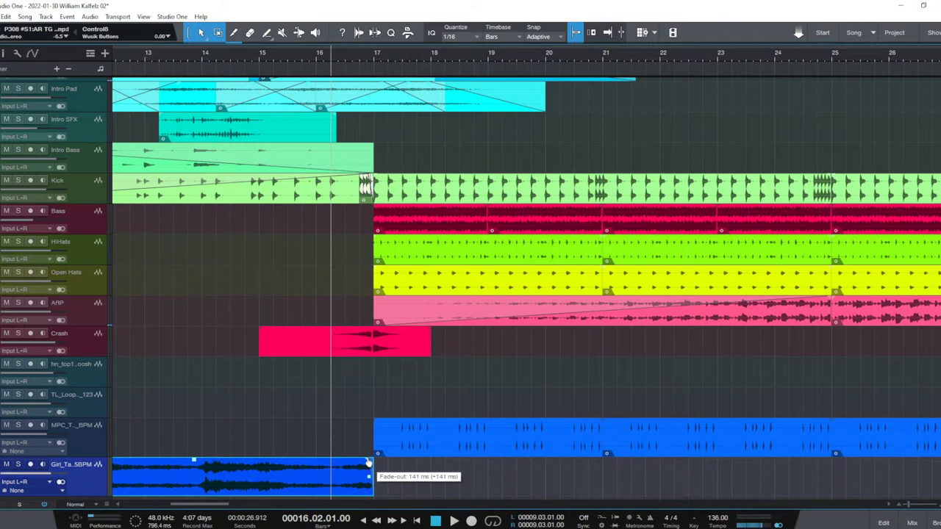
Play the intro from bar 9 and lengthen the Girl Talk clip's fade-in to about bar 14.
key(Home)
key(w)
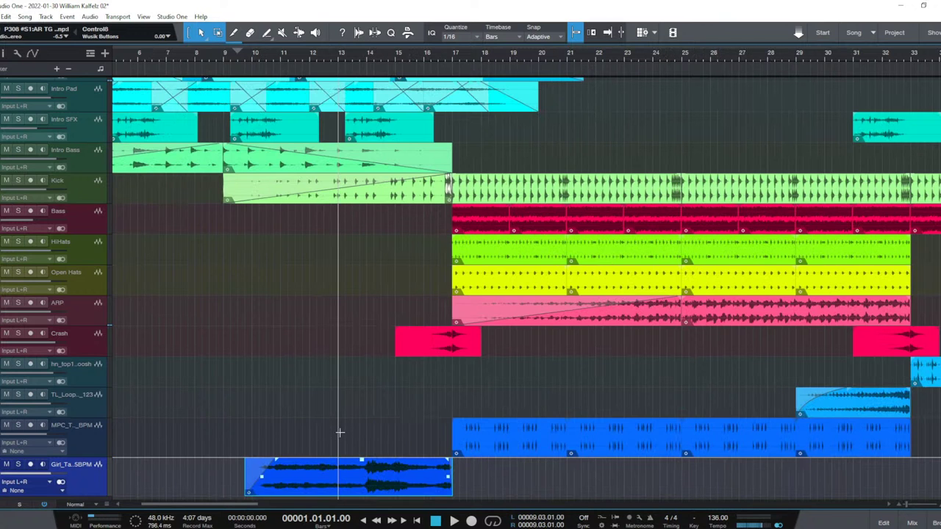
click(222, 429)
key(f)
key(space)
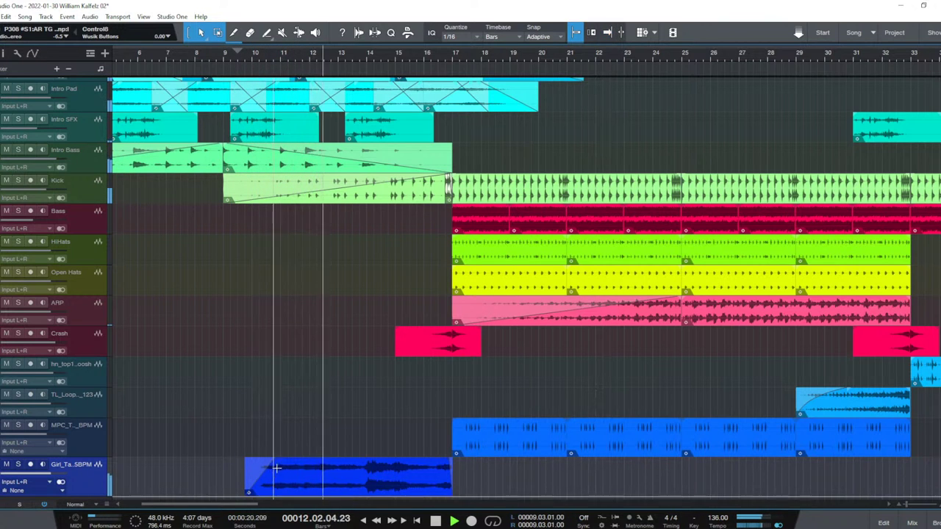
drag(276, 468, 366, 471)
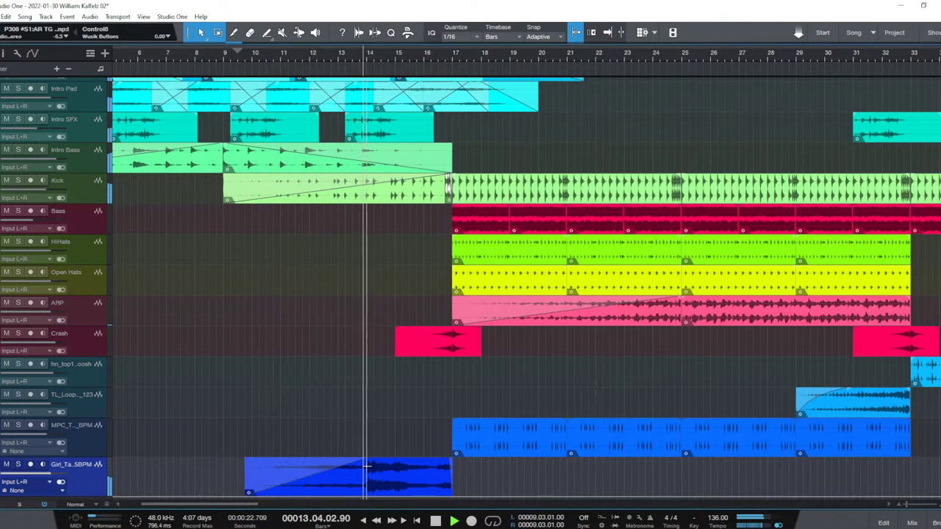
Slow down the Girl Talk clip through its Speedup value and move it to start at bar 5.
right_click(417, 491)
click(551, 251)
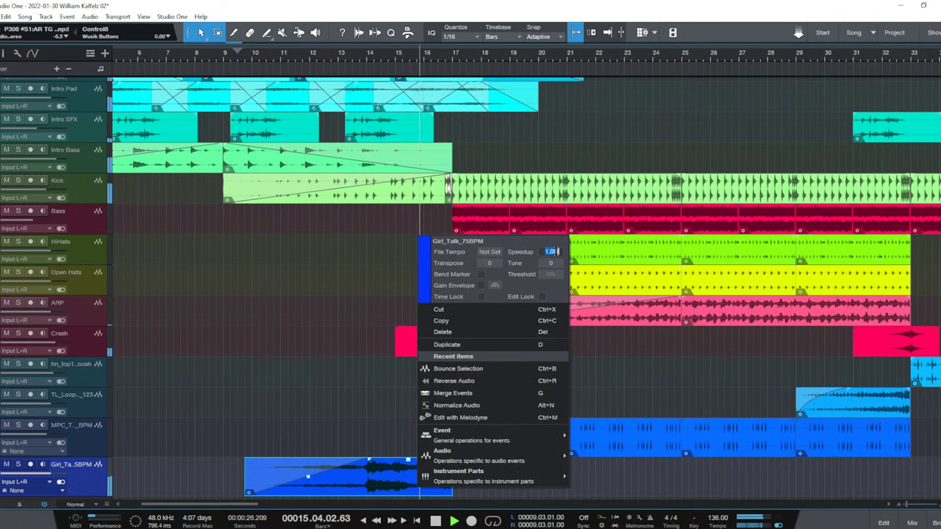
key(Return)
click(452, 520)
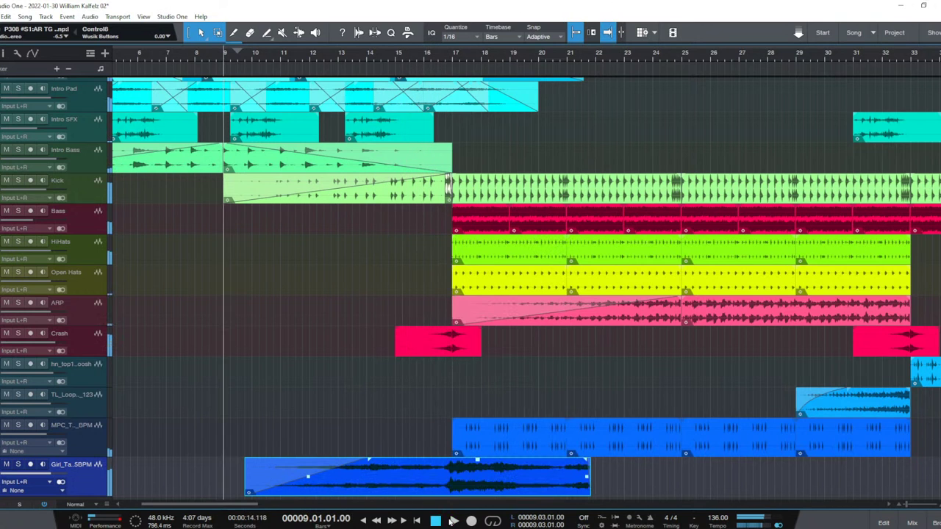
drag(564, 489, 427, 491)
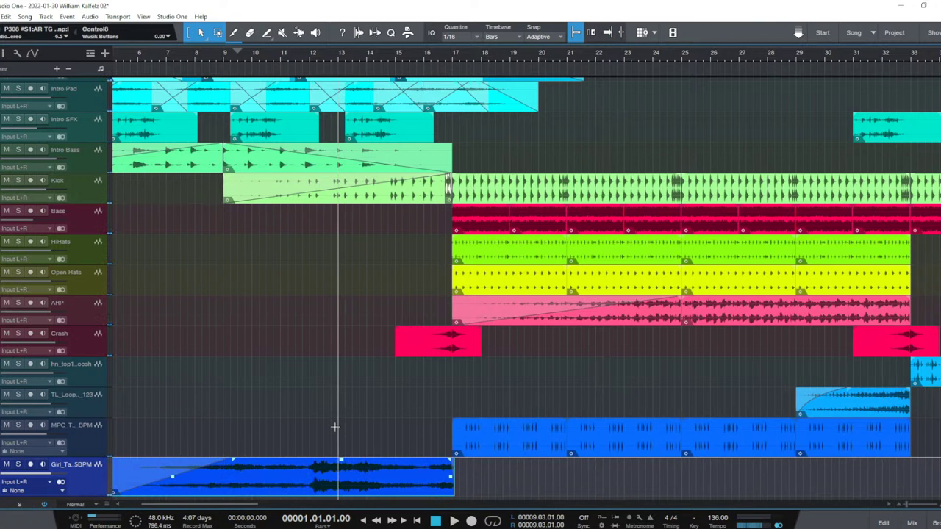
Play the song from the start to hear the slowed Girl Talk clip and save the song.
key(Home)
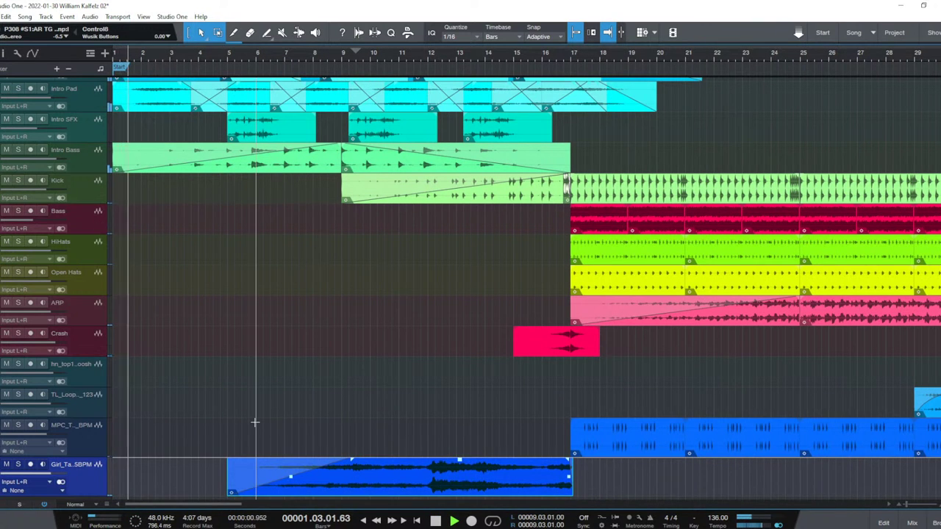
click(257, 375)
key(space)
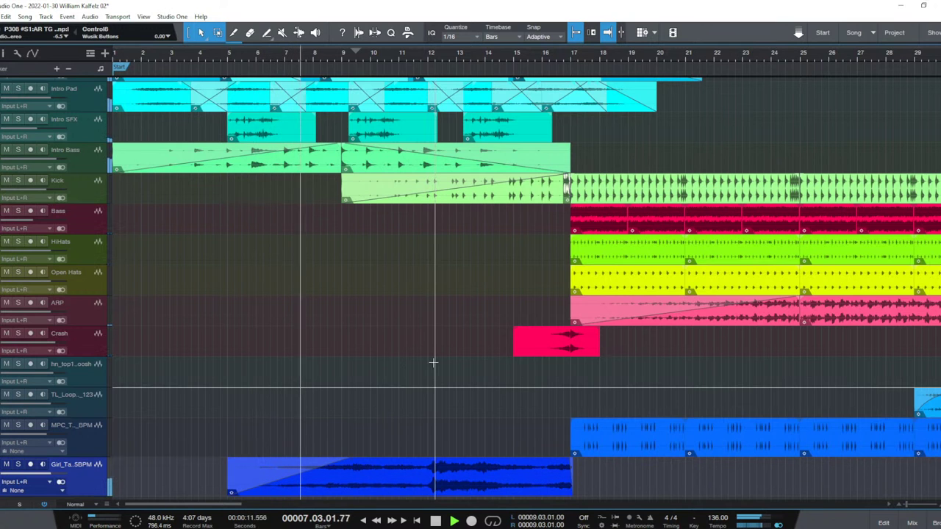
key(ctrl+s)
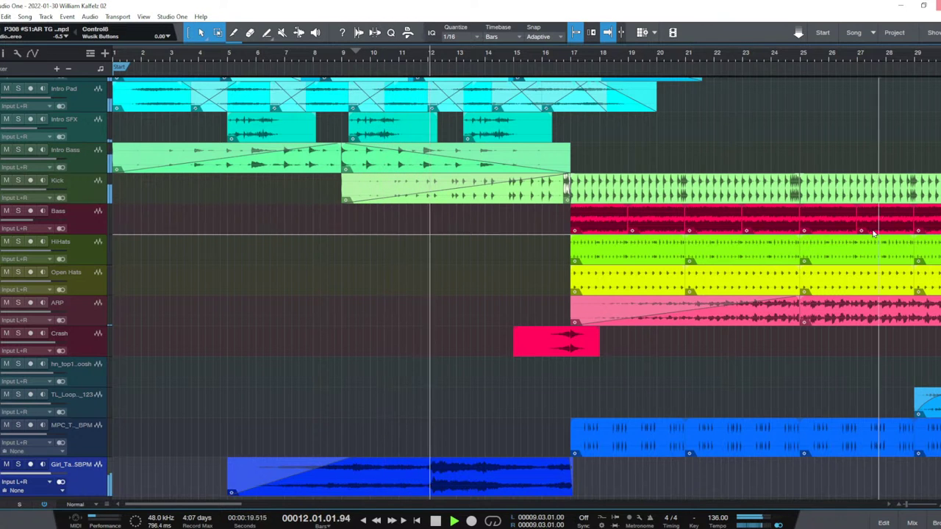
Bend the fade-out of the second Intro Bass clip into an outward curve, save the song and stop playback.
click(507, 162)
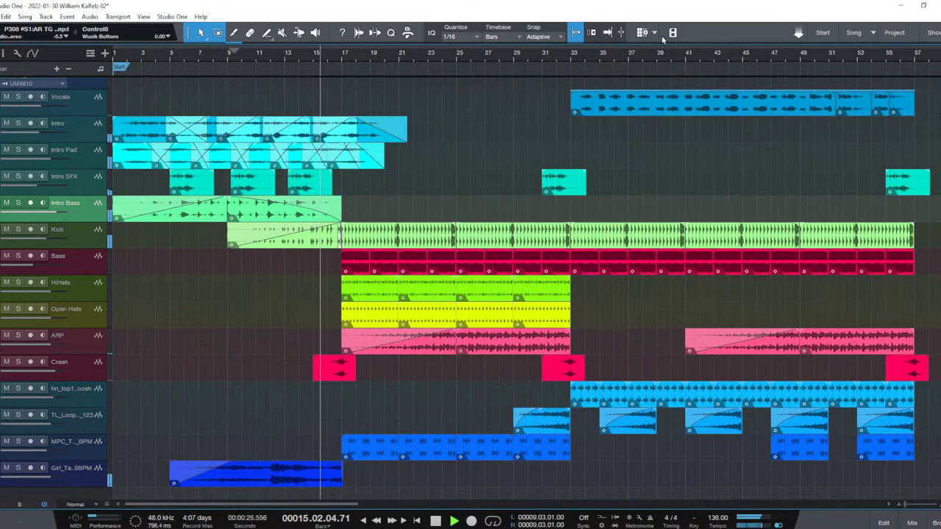
click(673, 32)
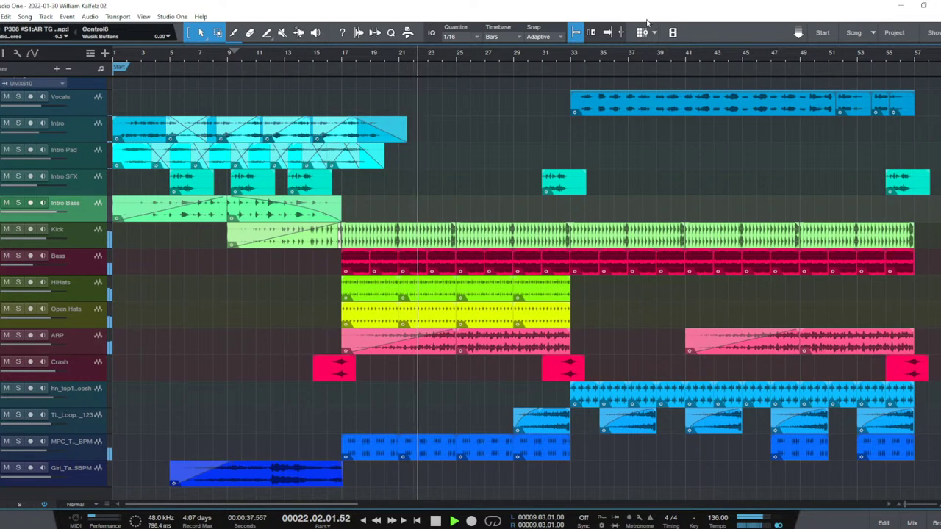
key(space)
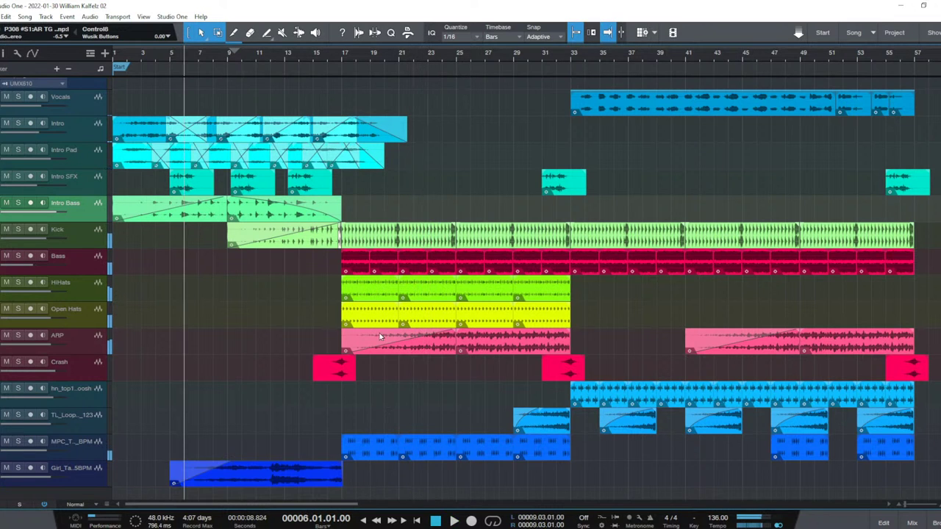
Copy the first HiHats and Open Hats clips to bar 13, fade both in up to bar 17 and play the result.
click(375, 317)
shift+click(376, 297)
drag(383, 321, 330, 318)
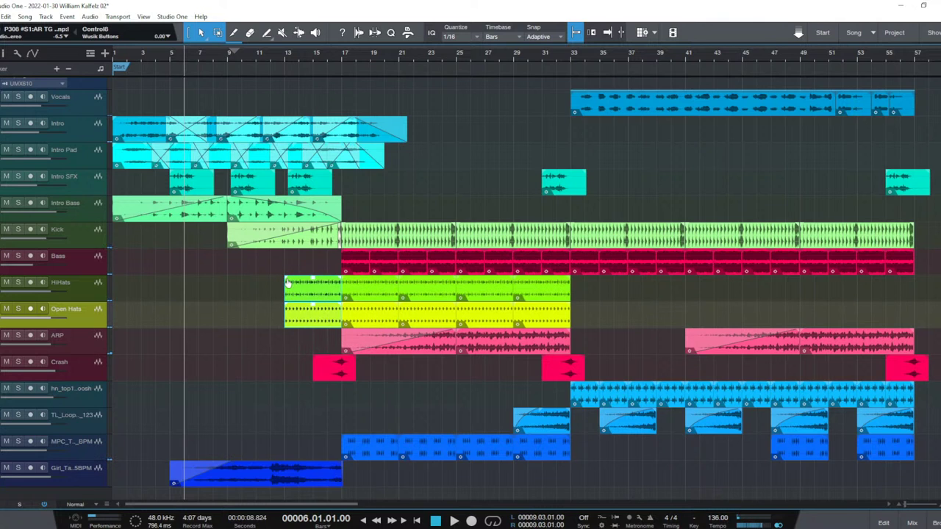
drag(287, 282, 341, 285)
click(289, 359)
key(space)
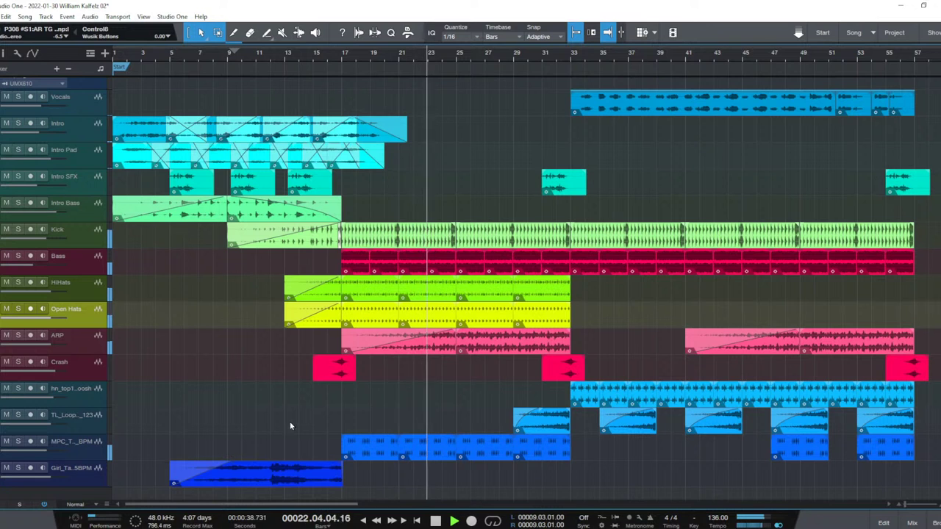
Copy the Girl Talk clip to bars 21–33 with a full-length fade-in, and place a trimmed four-bar copy at bars 43–47.
drag(293, 476, 524, 479)
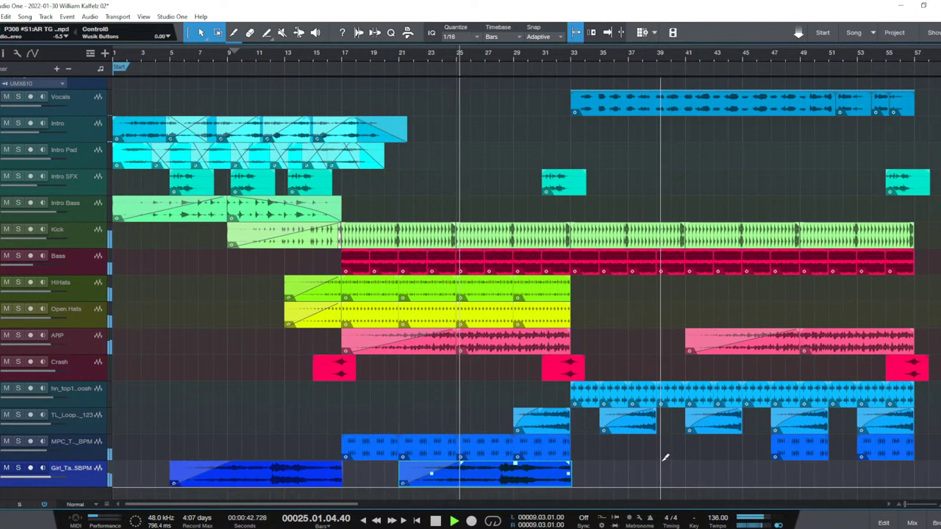
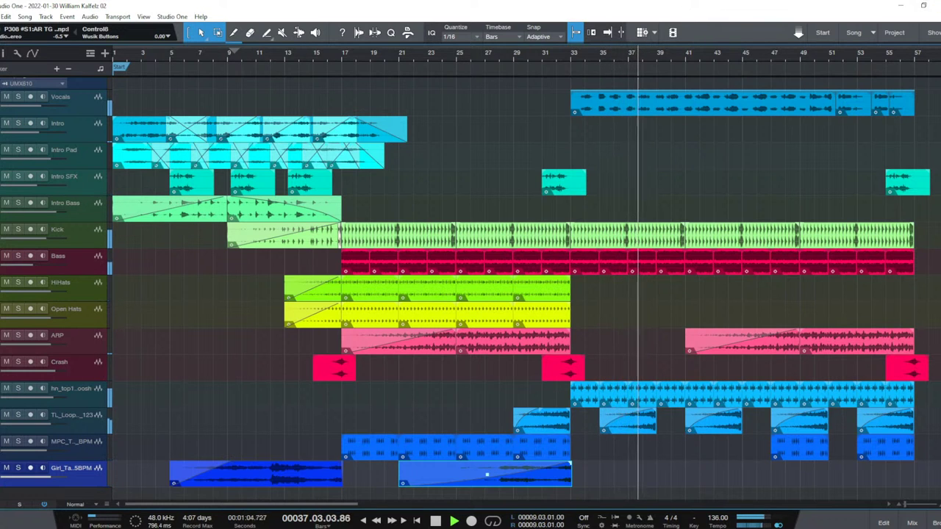
drag(556, 473, 737, 493)
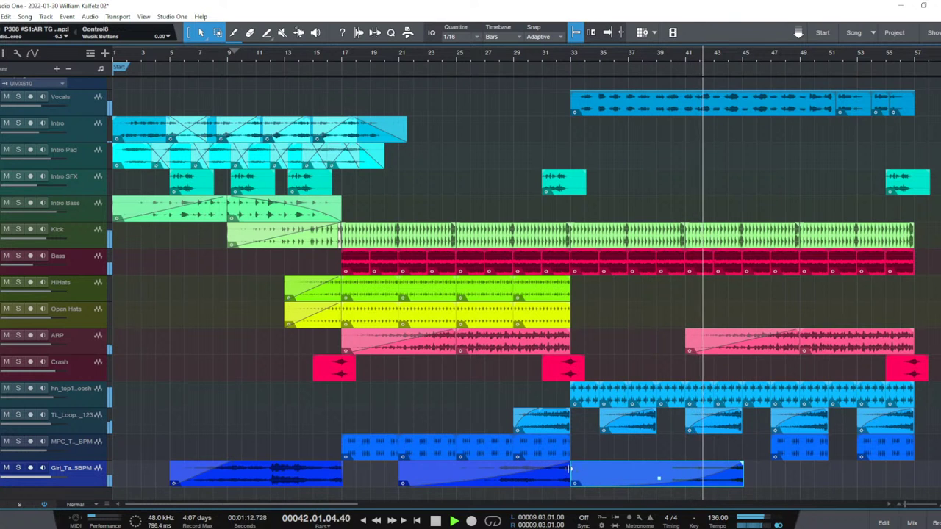
drag(568, 476, 685, 477)
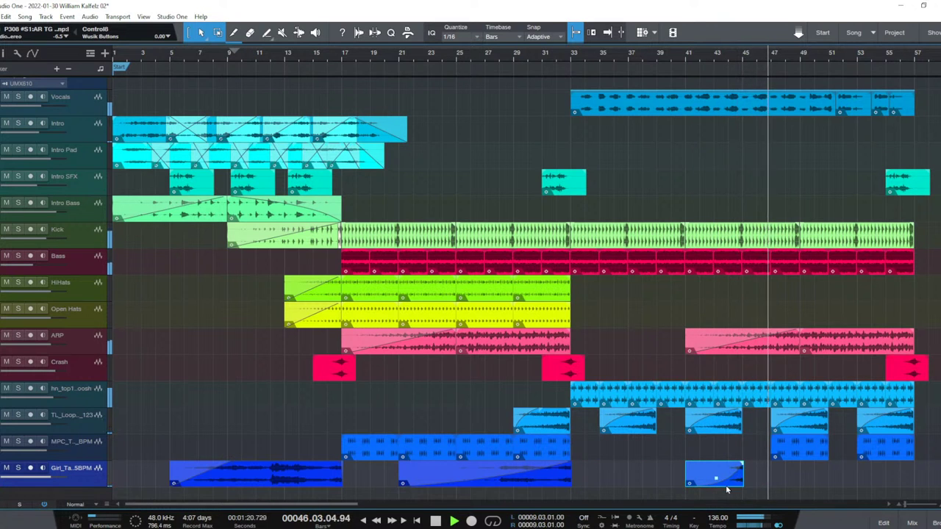
drag(730, 481, 766, 480)
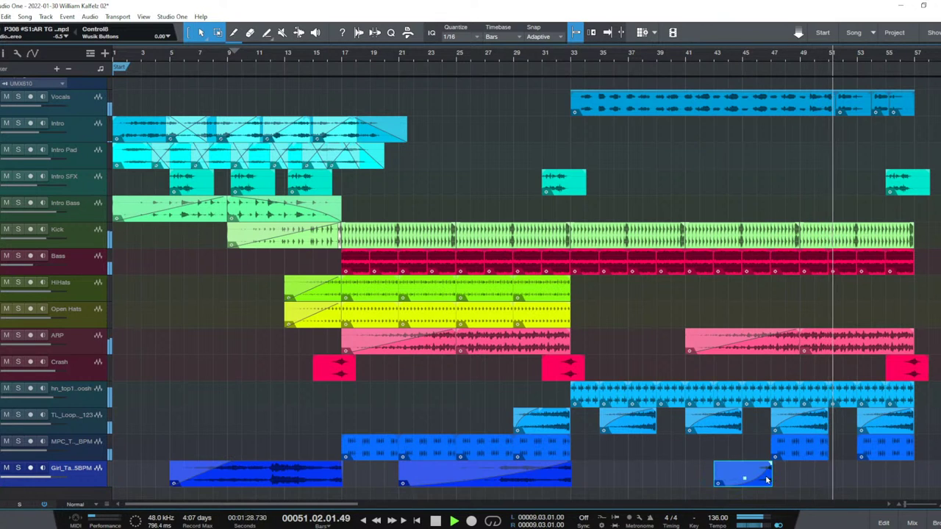
Play from bar 43 and copy the four-bar Girl Talk clip to bars 49–53.
click(742, 474)
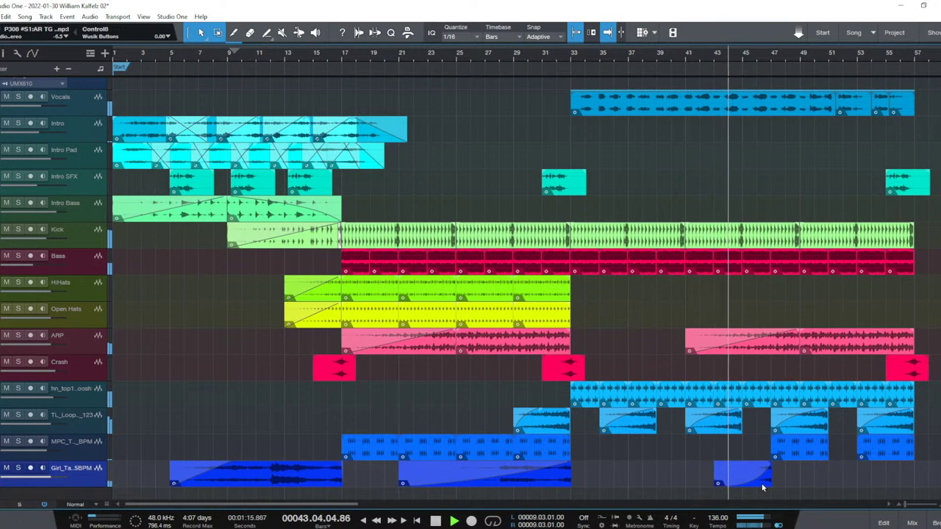
drag(764, 478, 851, 477)
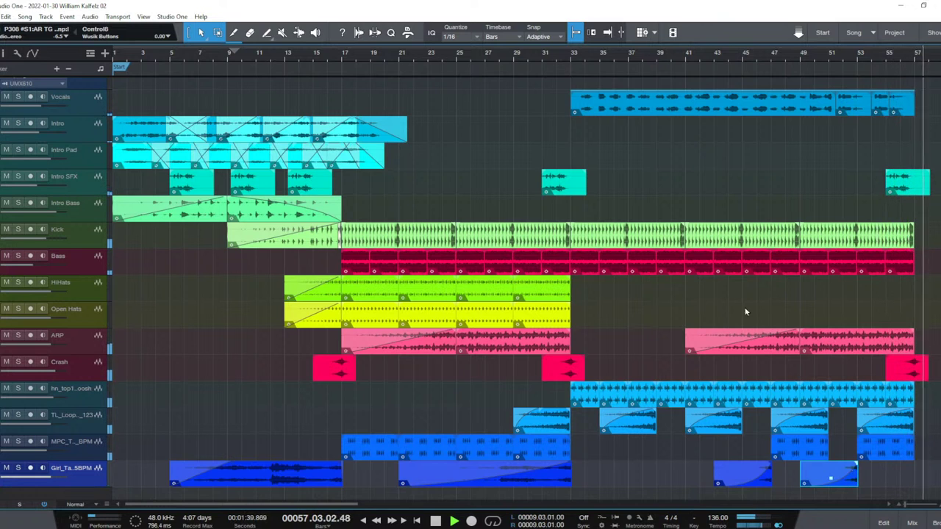
key(space)
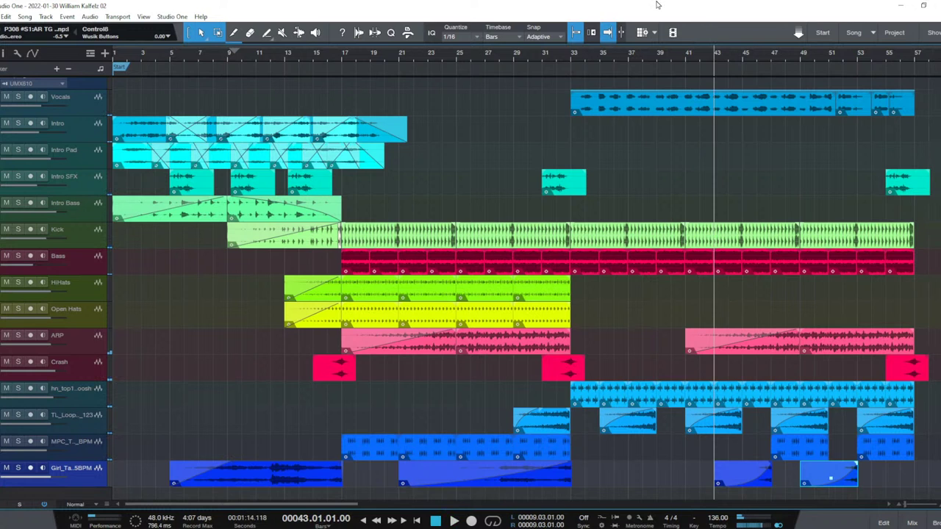
Switch to Splice and audition PMMH_Vocal_Talk.wav and lb_fx_talk.wav.
key(alt+Tab)
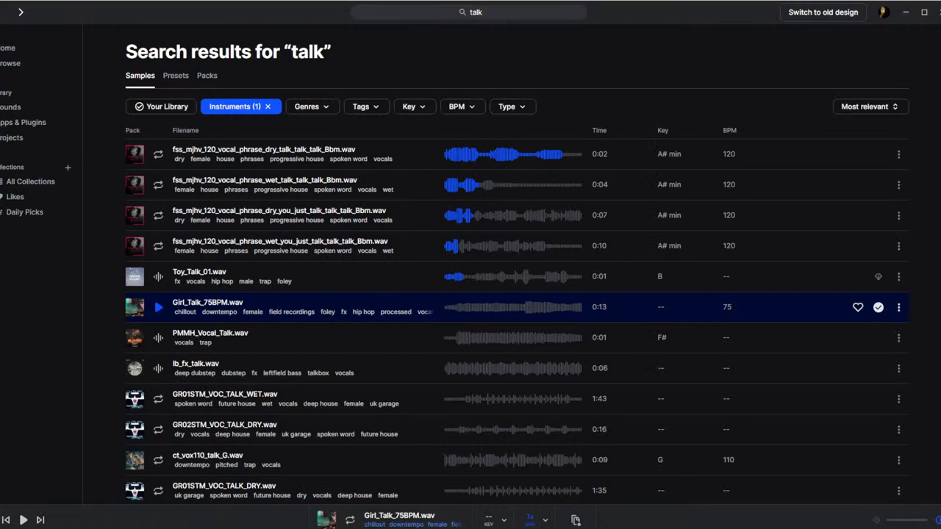
key(Down)
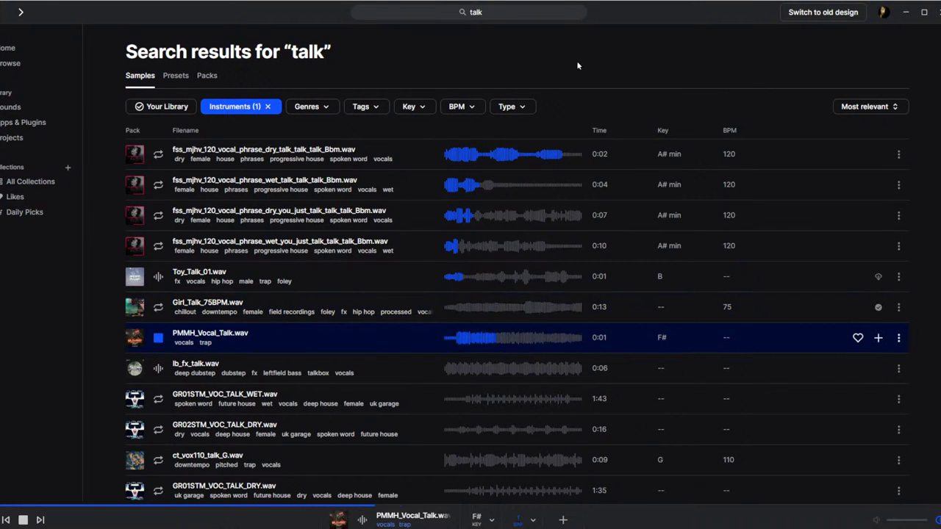
key(Down)
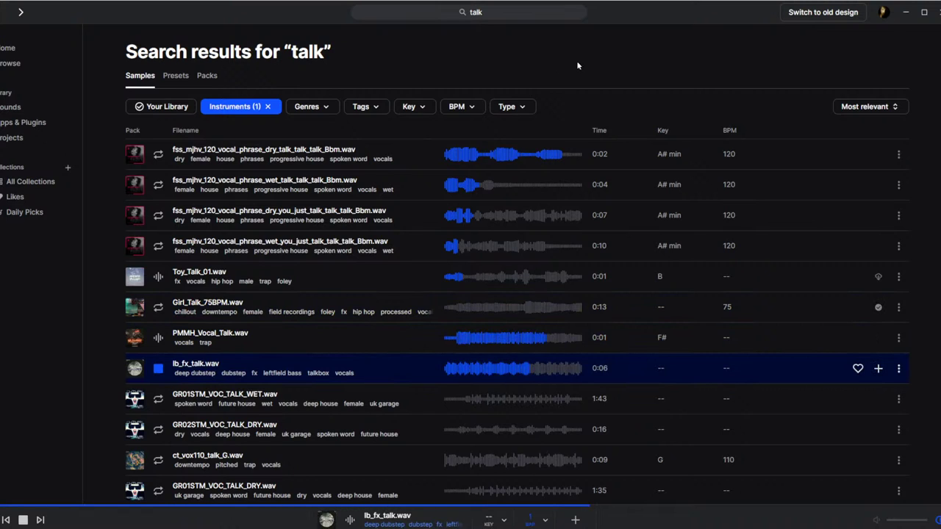
Audition GR01STM_VOC_TALK_WET, GR02STM_VOC_TALK_DRY, ct_vox110_talk_G, GR01STM_VOC_TALK_DRY and STINT_fx_real_talk in the talk search results.
key(Down)
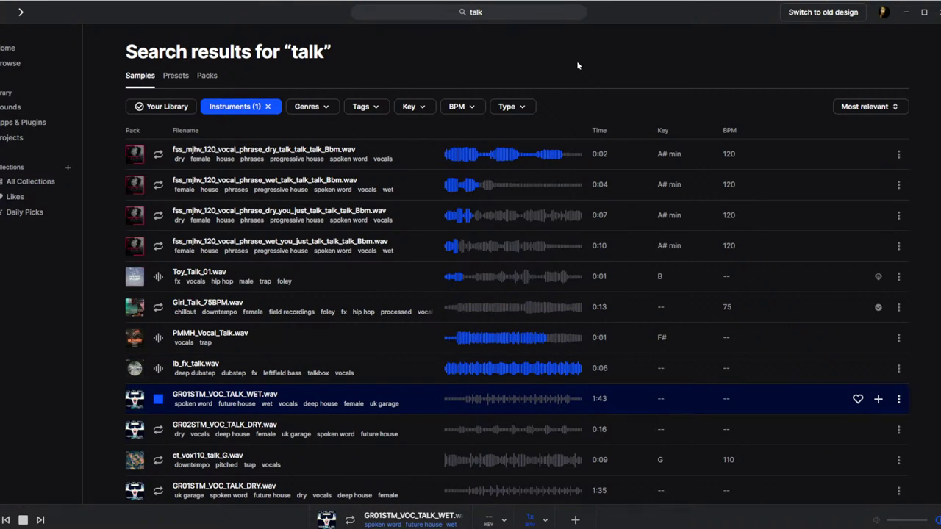
key(Down)
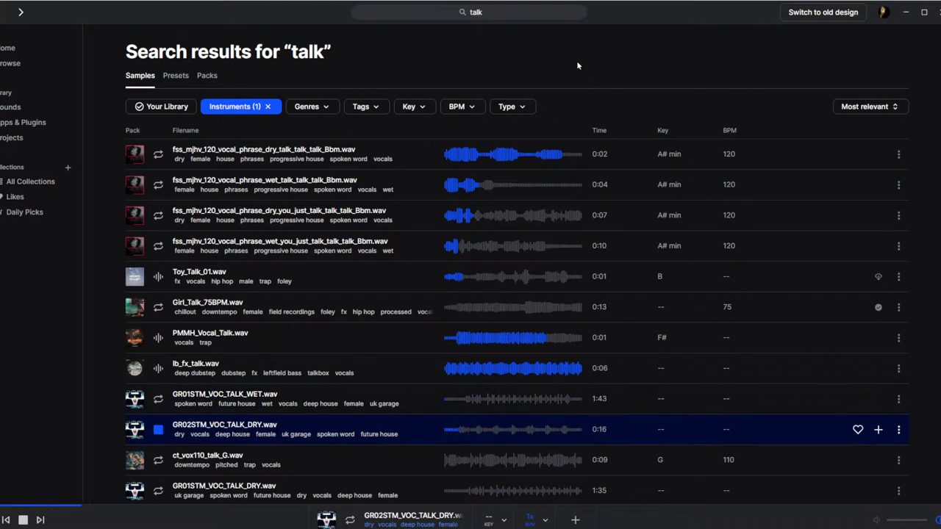
key(Down)
scroll(638, 116, down, 2)
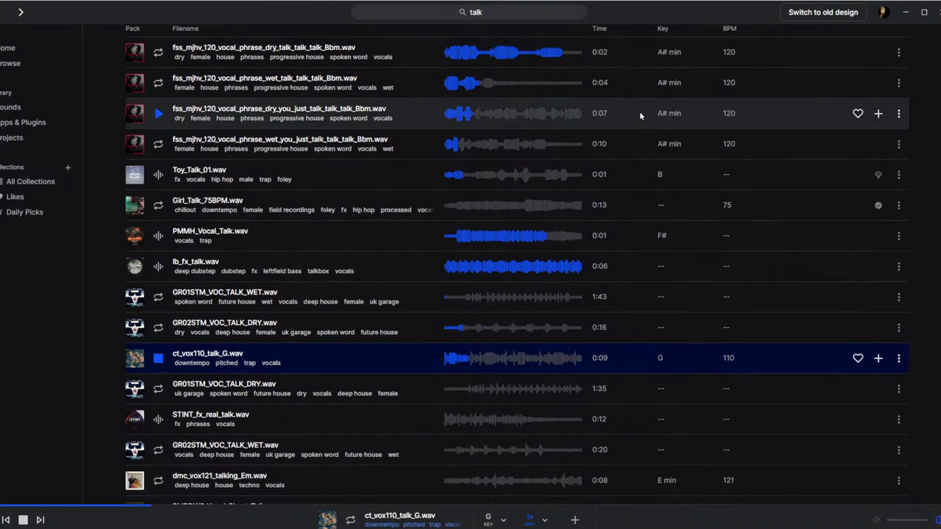
key(Up)
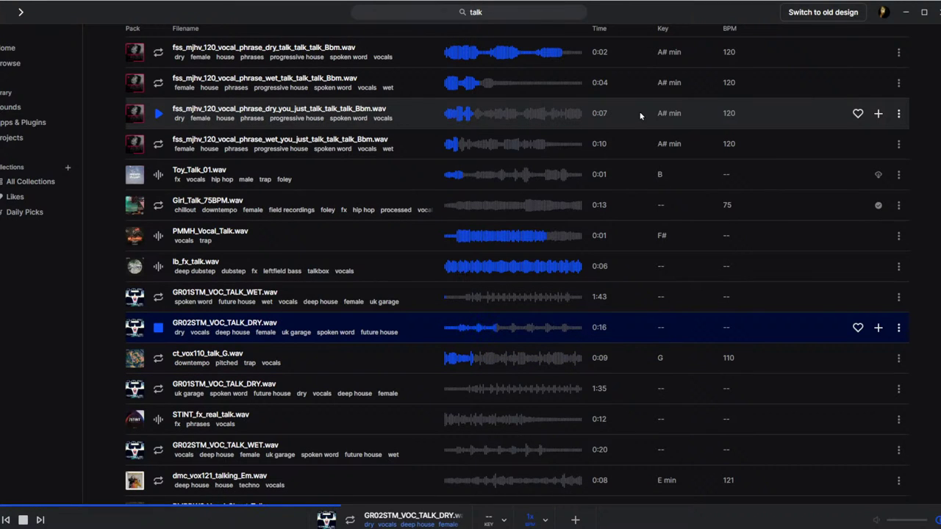
key(Down)
key(Down)
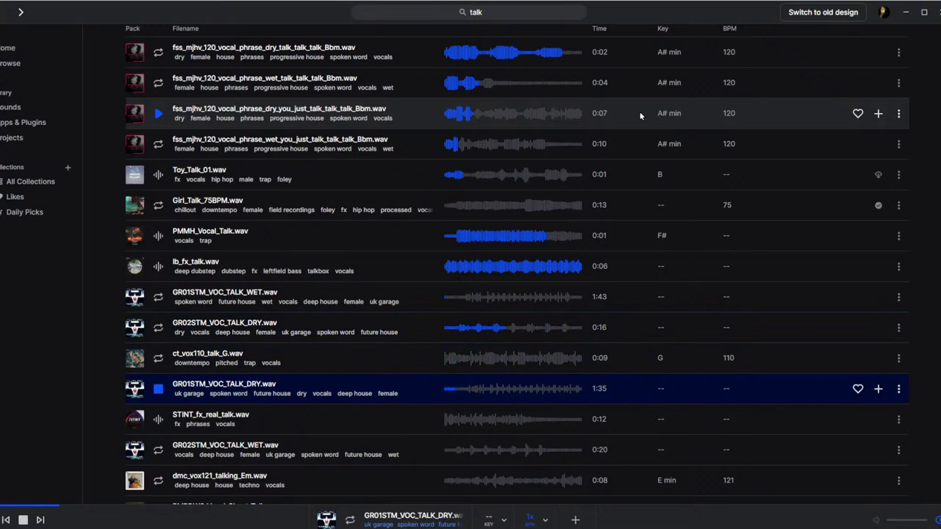
key(Down)
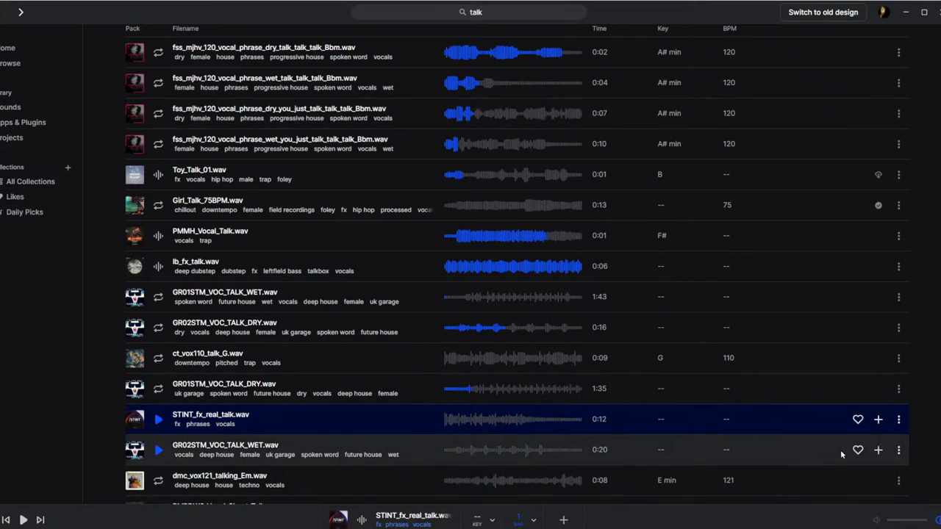
Add STINT_fx_real_talk.wav to the library, place it on a new Studio One track at bar 17 and play from just before it.
click(879, 420)
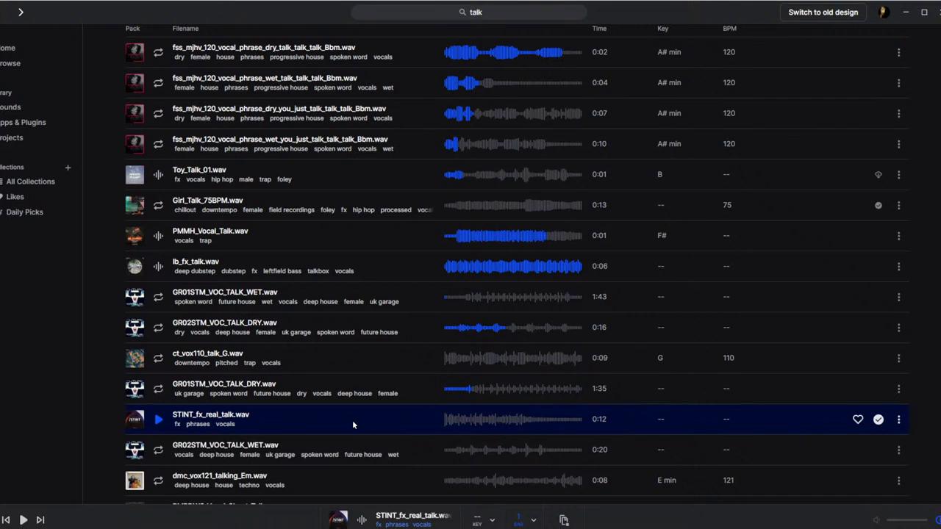
drag(352, 420, 364, 490)
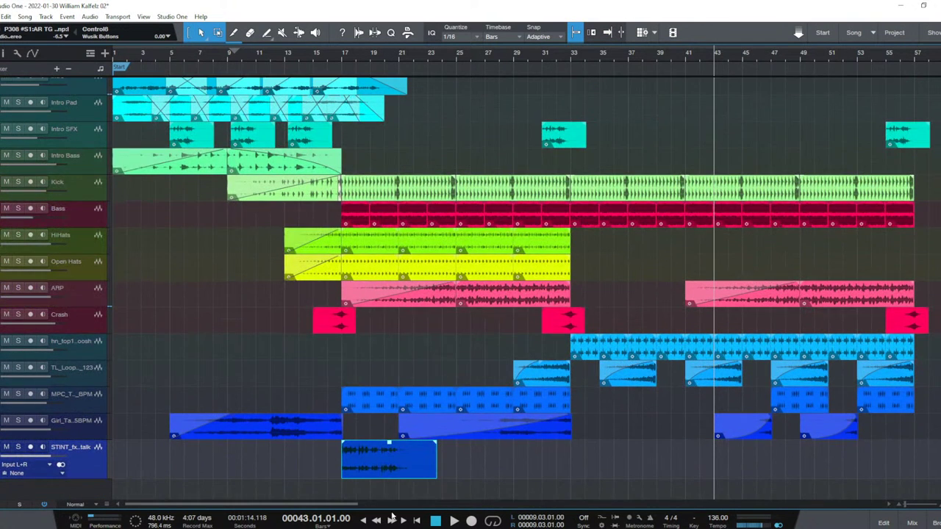
click(339, 491)
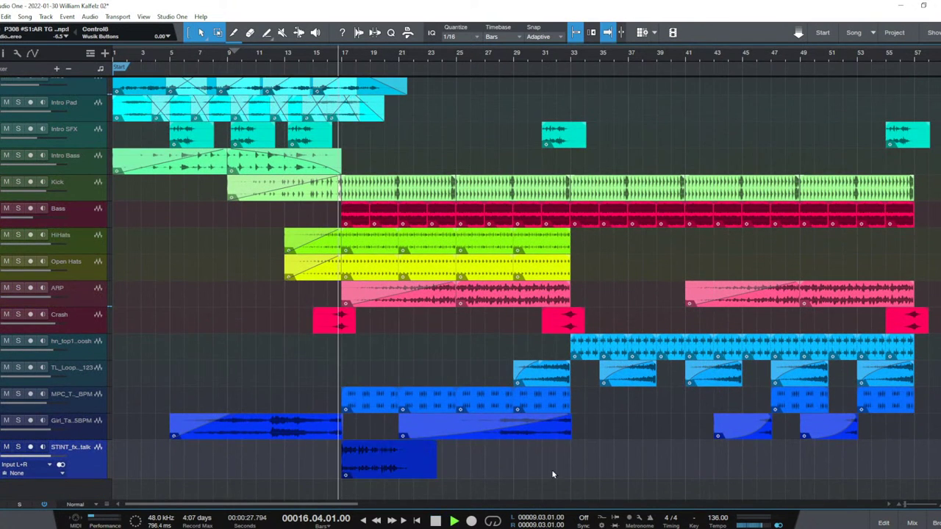
key(space)
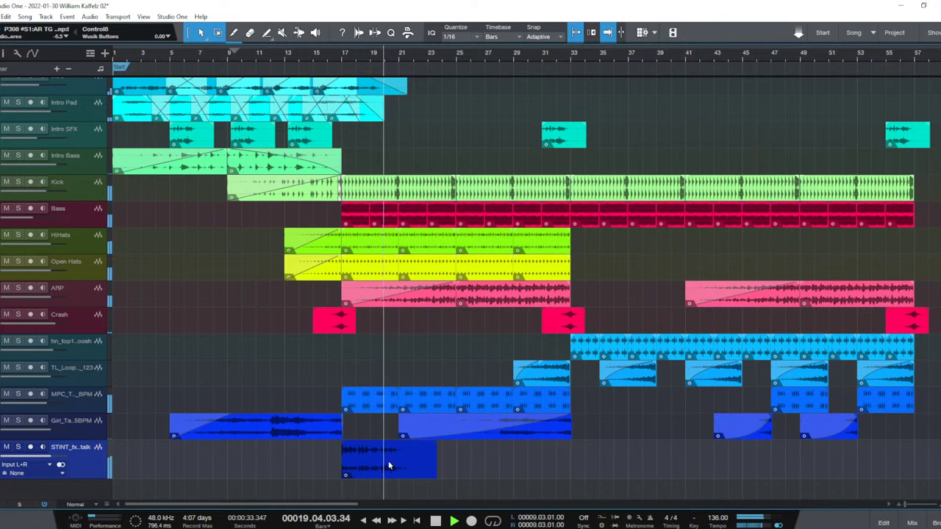
Move the STINT_fx_real_talk clip to bar 21, solo its track and play it alone.
drag(371, 474, 430, 464)
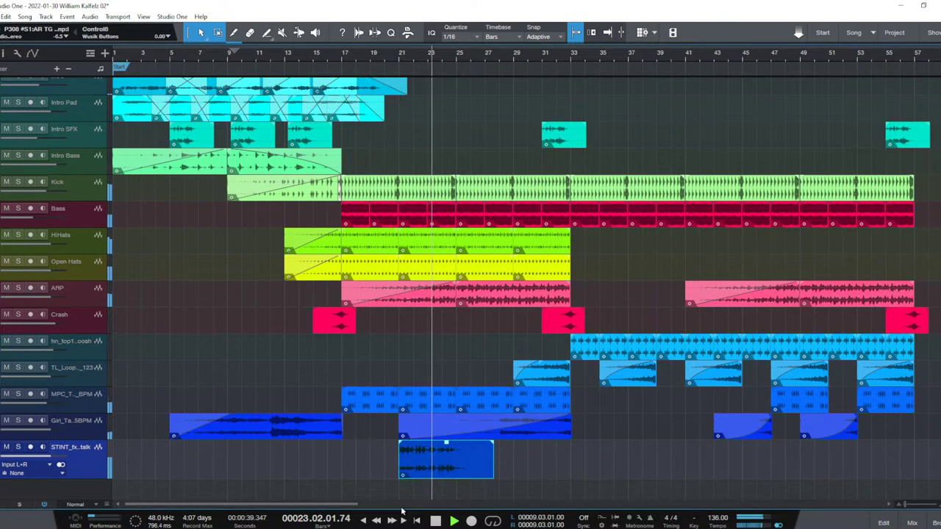
key(space)
click(83, 452)
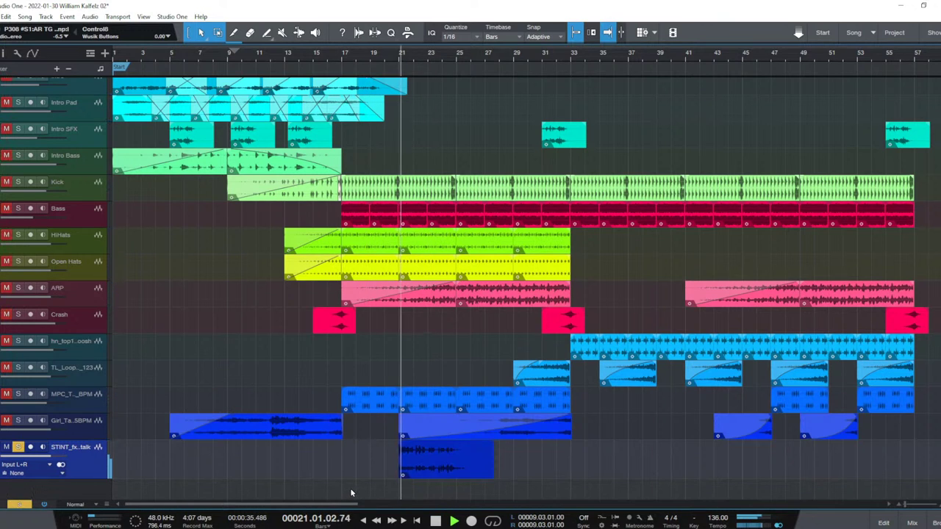
right_click(460, 465)
click(495, 211)
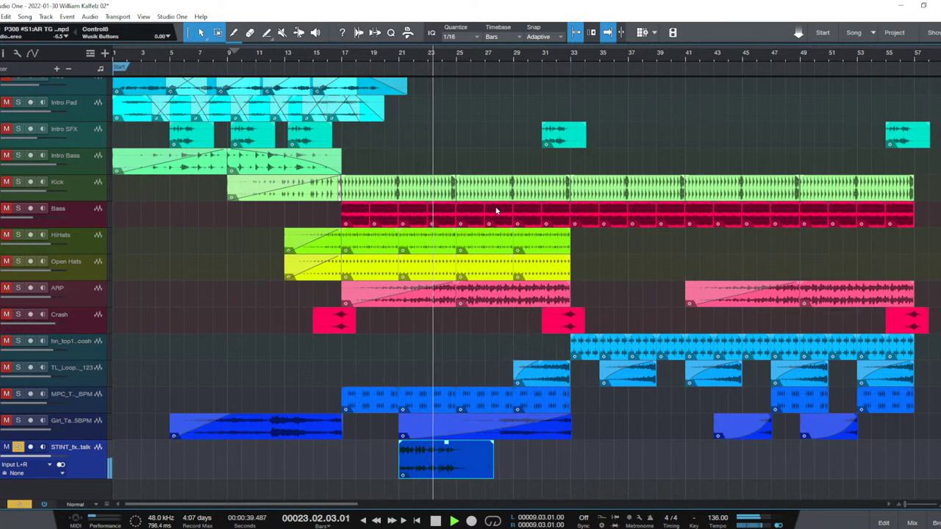
key(alt+Tab)
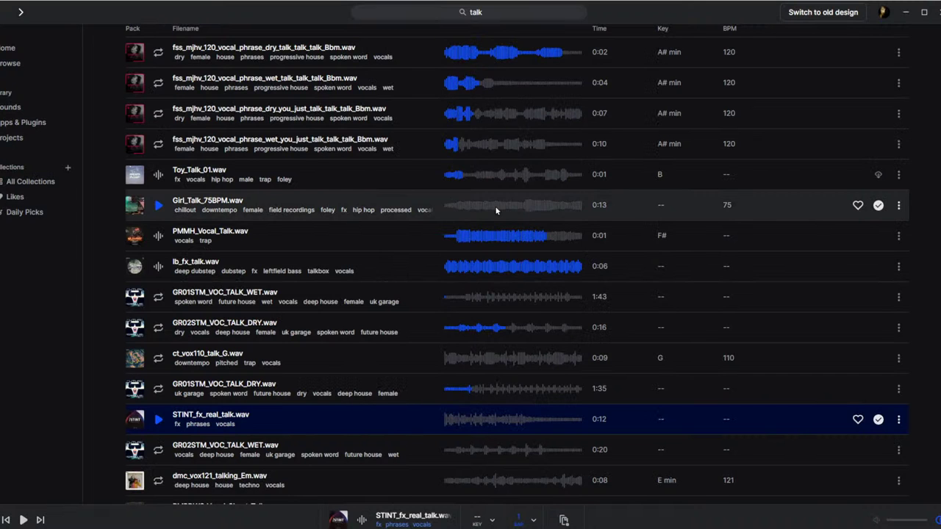
key(alt+Tab)
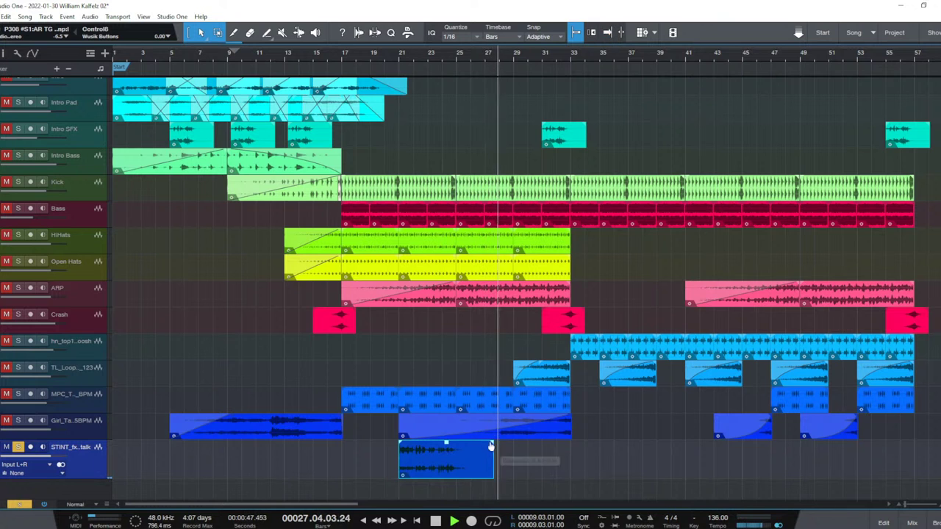
key(space)
Insert StudioRack Stereo on the STINT_fx_real_talk mixer channel and load JJP-Vocals in its first rack slot.
key(F3)
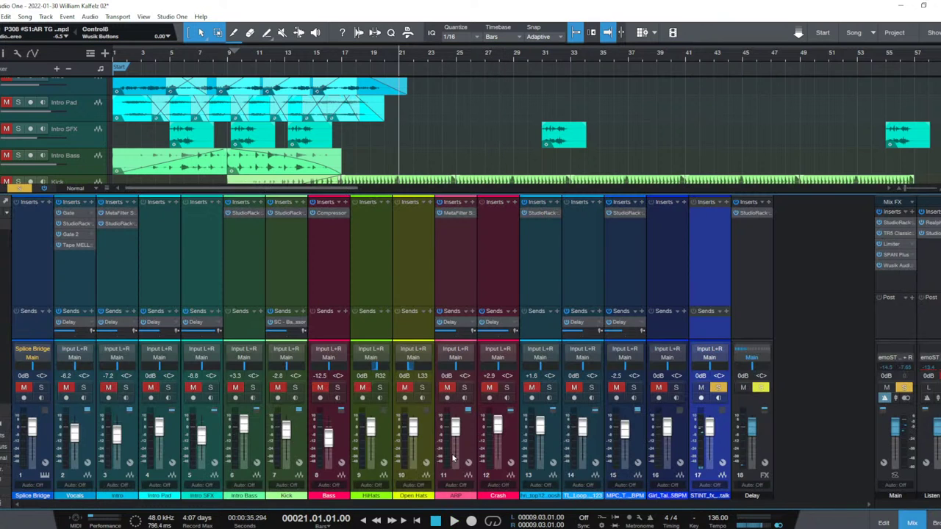
click(707, 233)
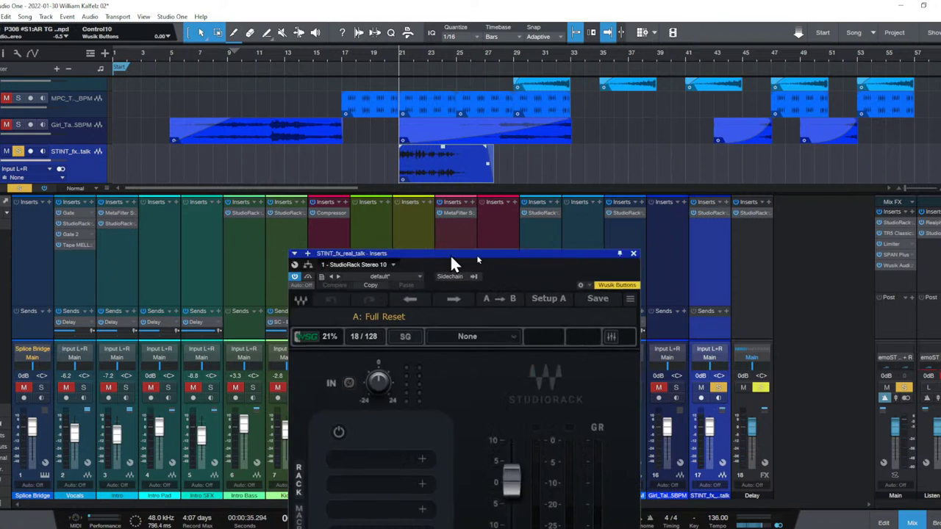
drag(450, 257, 648, 65)
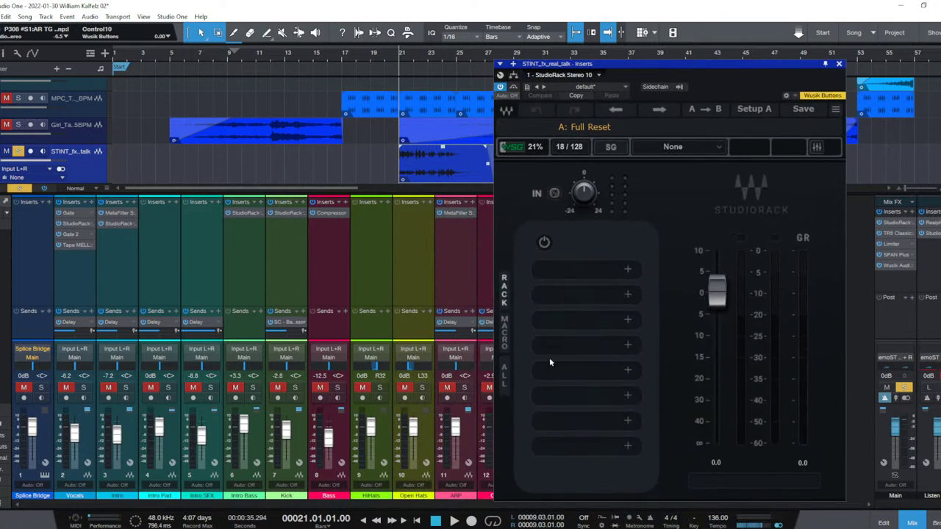
click(590, 273)
text(jjp)
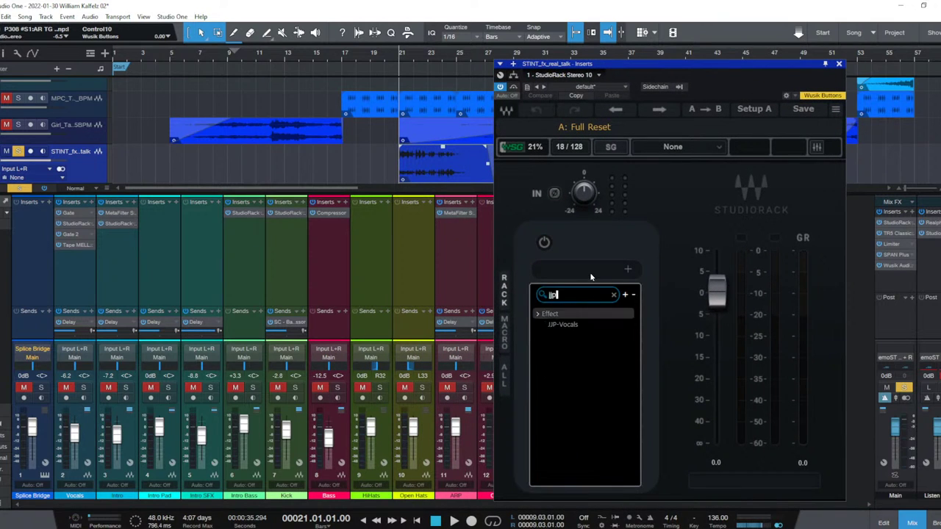
key(Down)
key(Return)
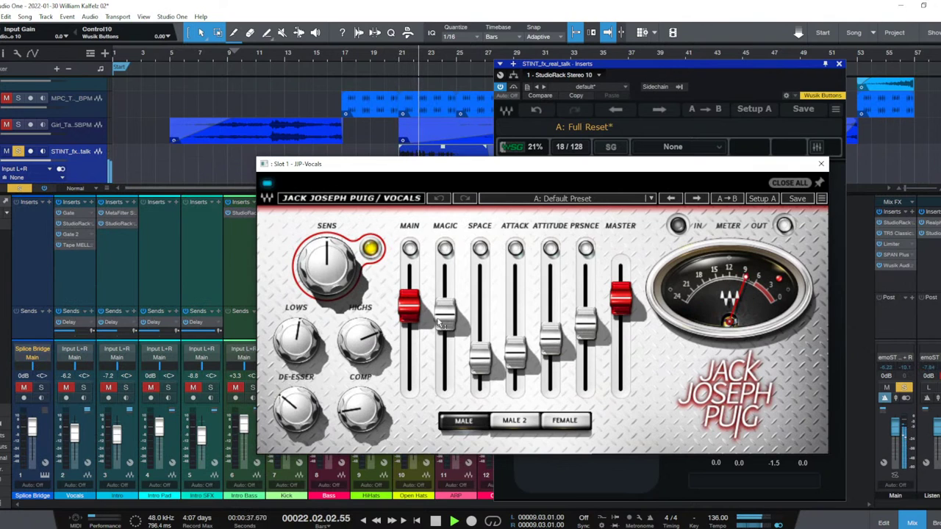
Raise the JJP-Vocals Magic fader to 5.3 and the Space fader to -12.6, and close the plug-in.
drag(443, 324, 443, 301)
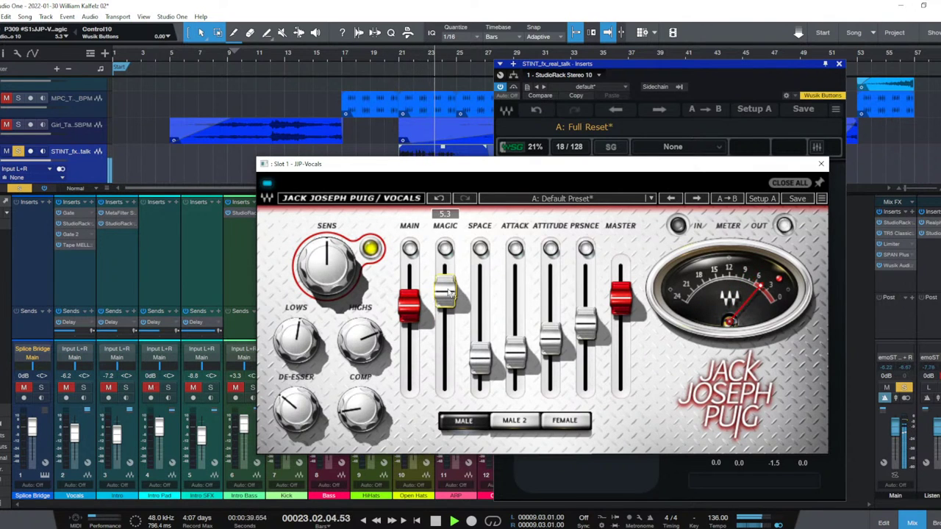
drag(481, 364, 484, 332)
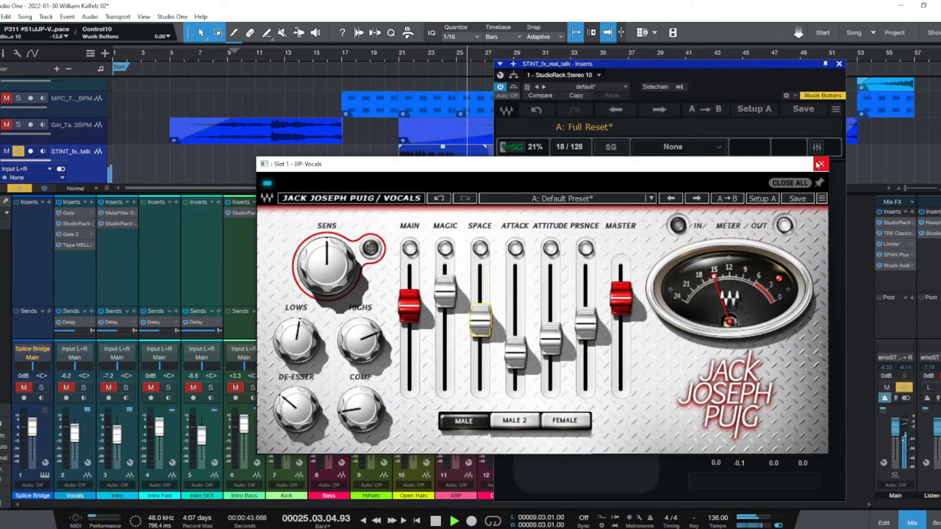
click(821, 164)
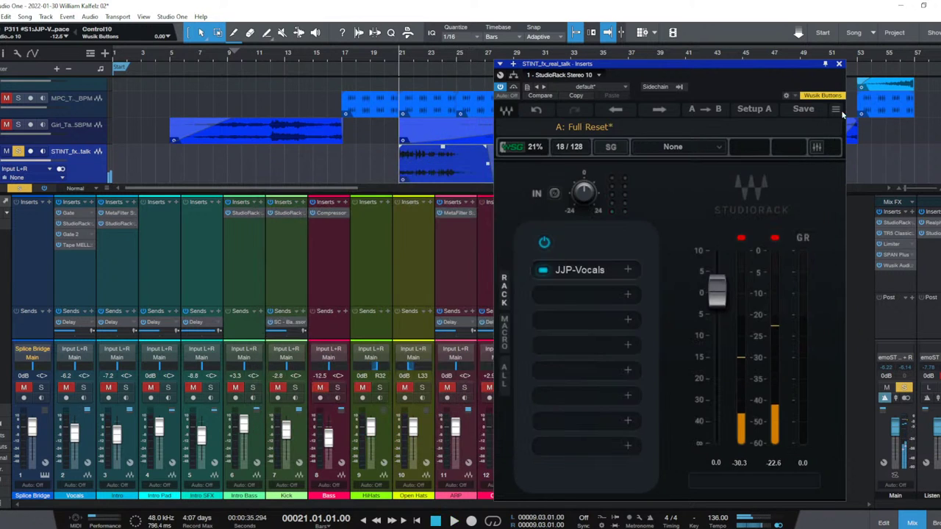
Load Waves Tune Real-Time in the second StudioRack slot and move JJP-Vocals below it.
click(585, 295)
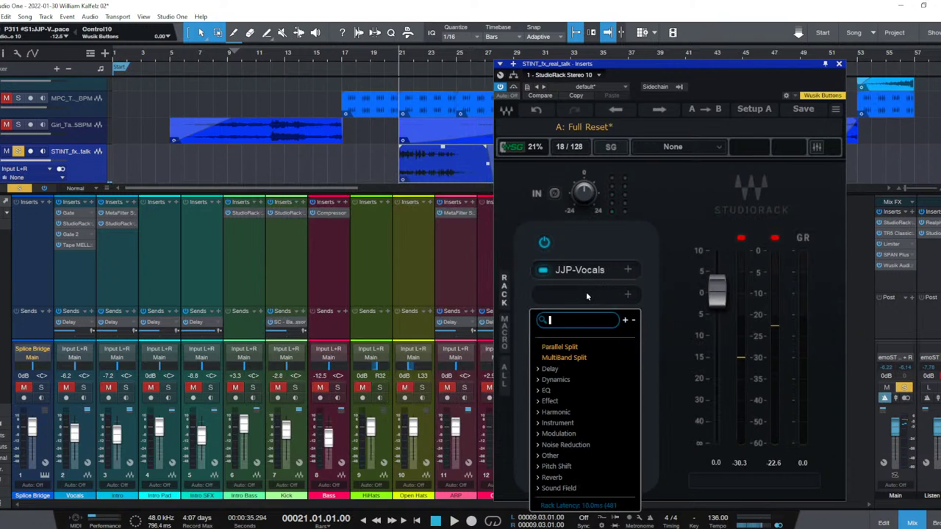
text(P)
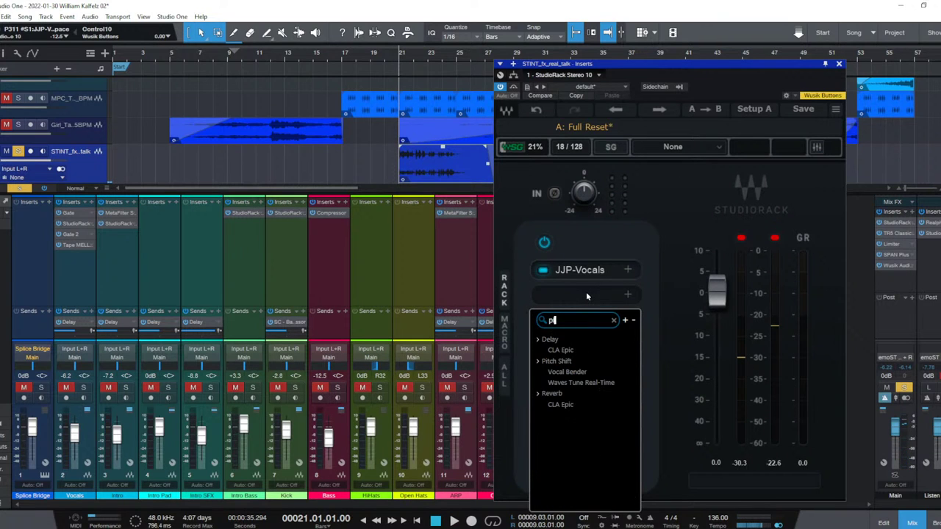
text(ar)
key(Down)
key(Down)
key(Return)
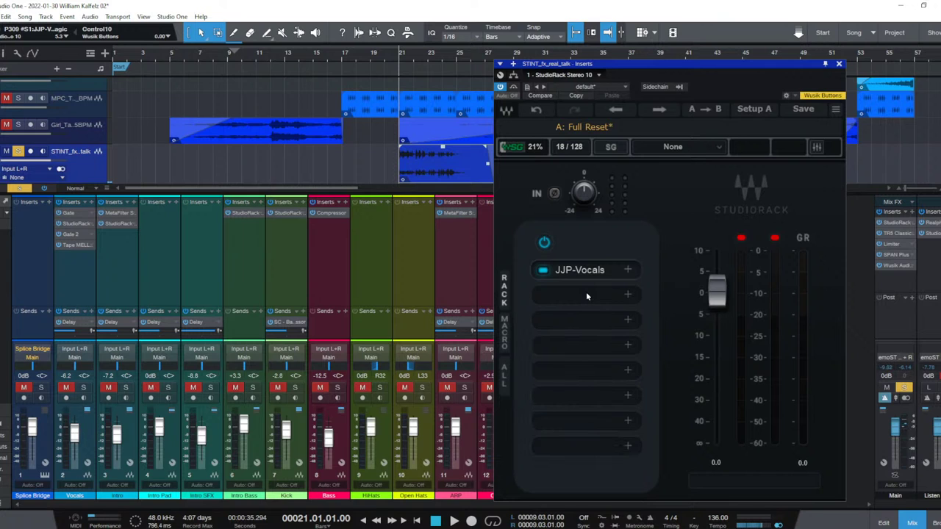
drag(577, 269, 581, 313)
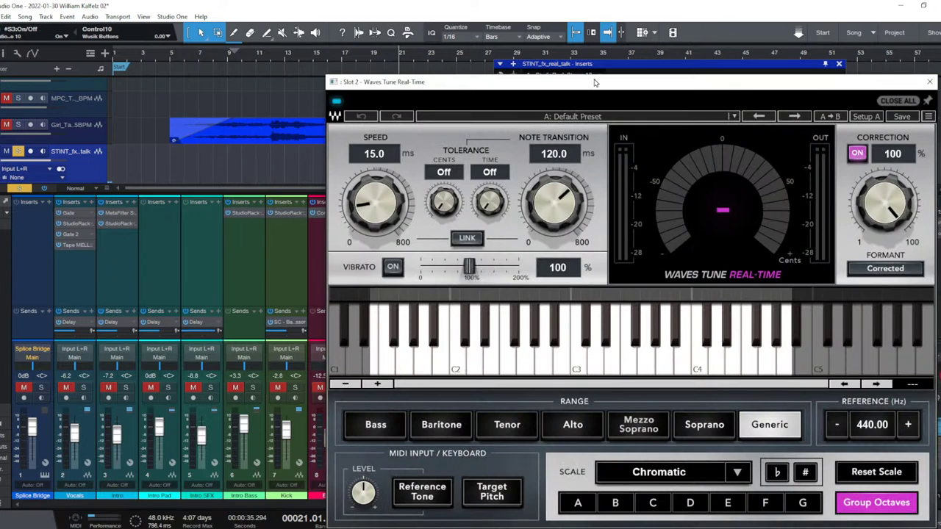
Load the Create a Scale 01 preset in Waves Tune Real-Time, set the Natural Minor scale root to C and play the vocal.
drag(595, 82, 476, 42)
click(612, 76)
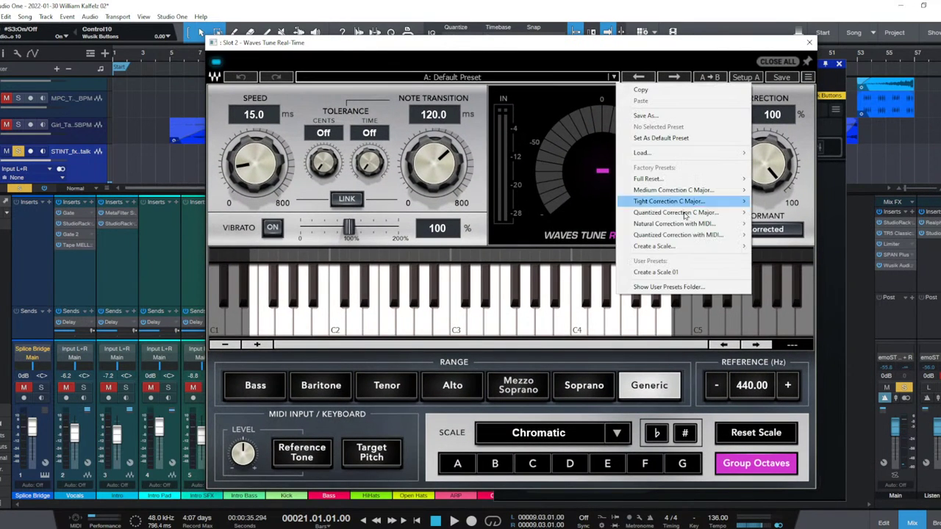
click(691, 272)
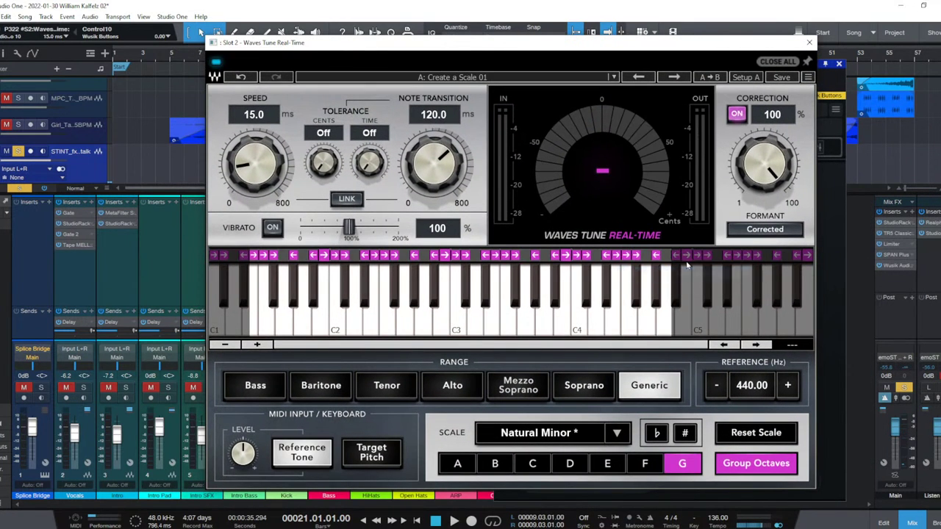
click(528, 471)
key(space)
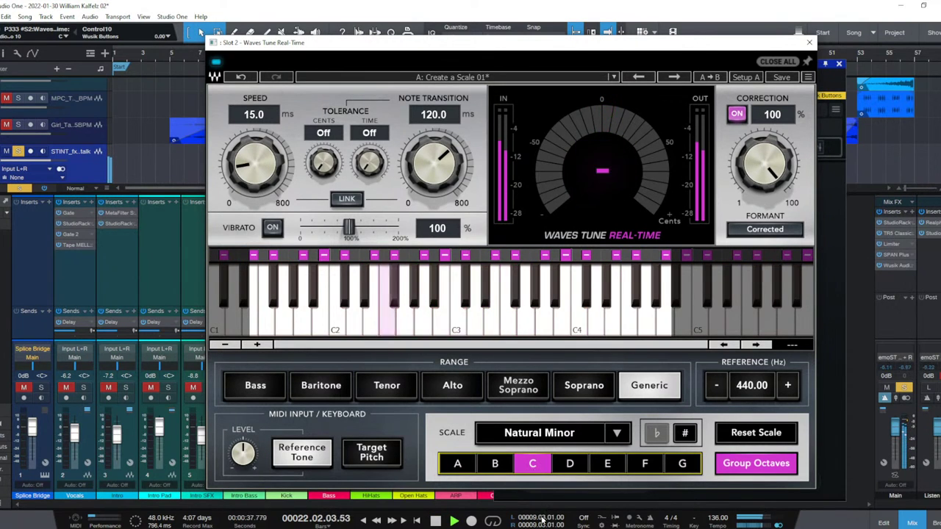
Set Note Transition to 0.1 ms and remove D, D#, G and G# from the C natural minor scale while the vocal plays.
drag(433, 161, 434, 220)
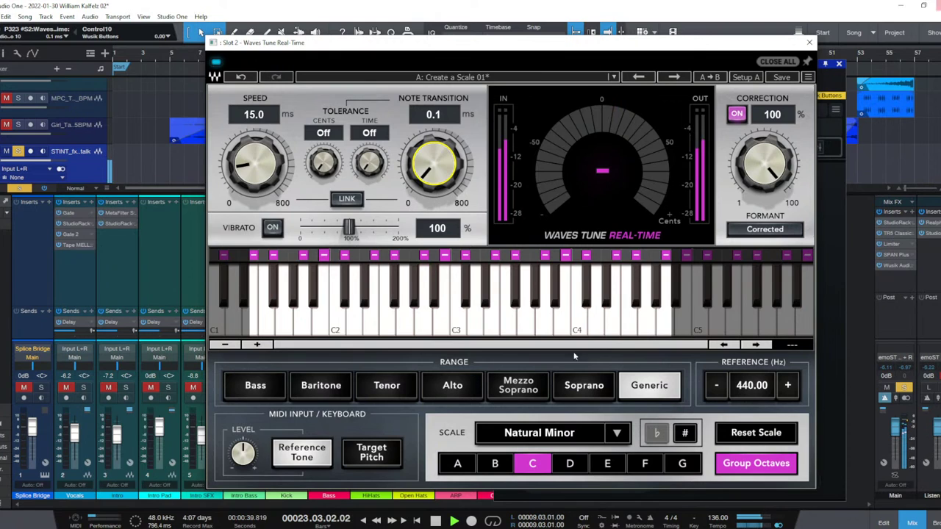
click(476, 256)
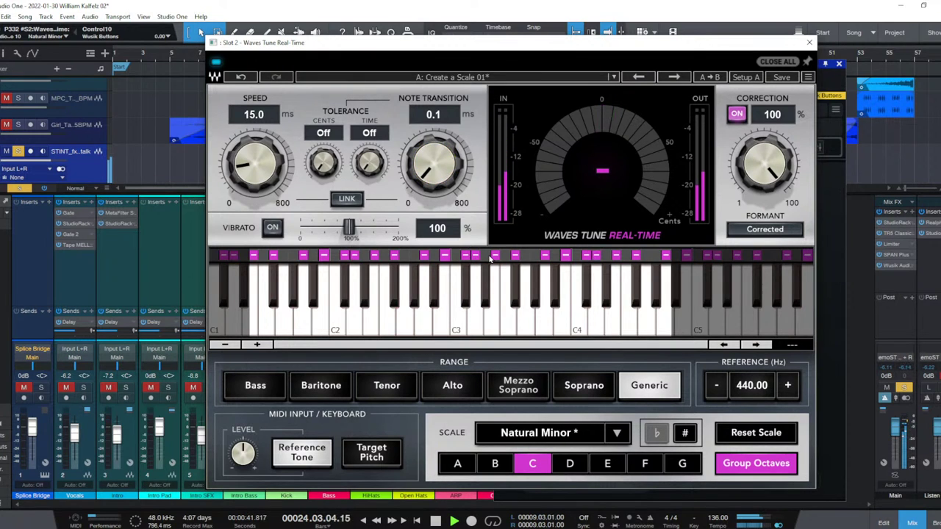
click(486, 255)
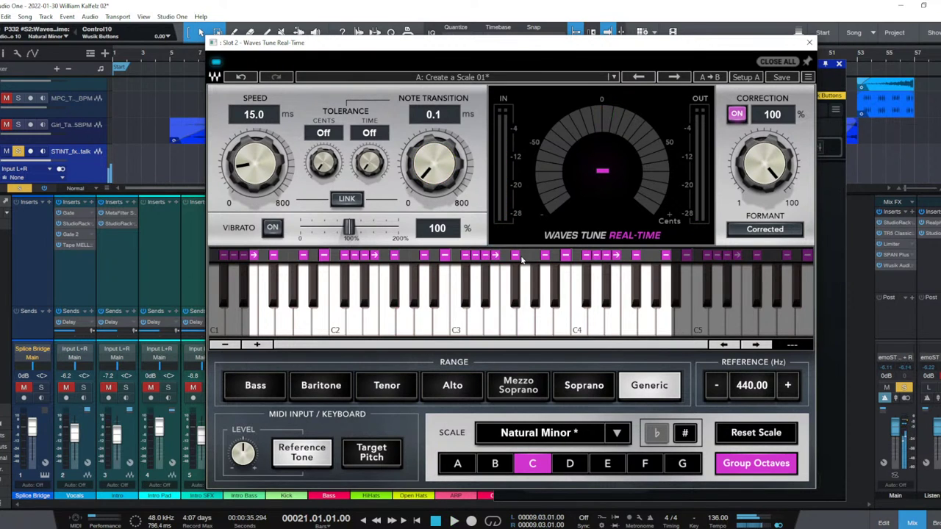
key(space)
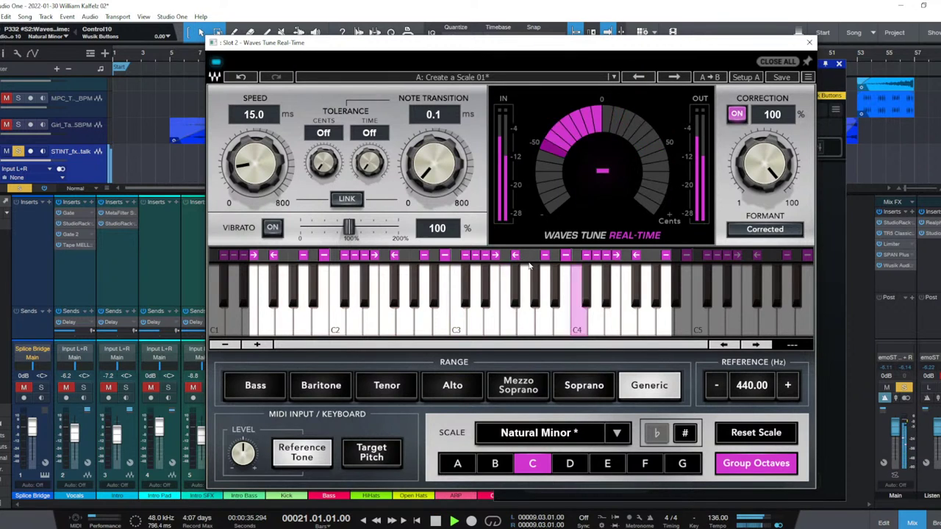
drag(526, 258, 544, 257)
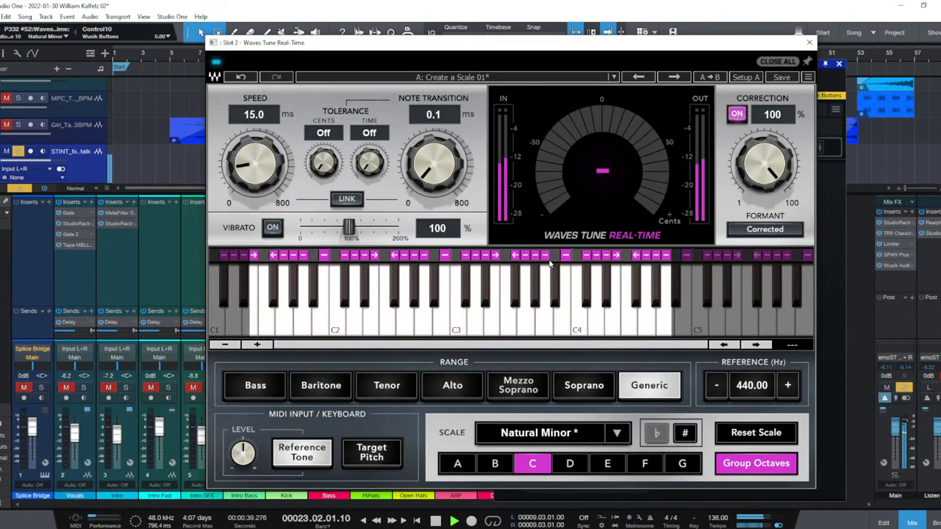
Remove F and A# from the Waves Tune Real-Time scale so only C is left, auditioning the vocal, and close the plug-in.
click(447, 255)
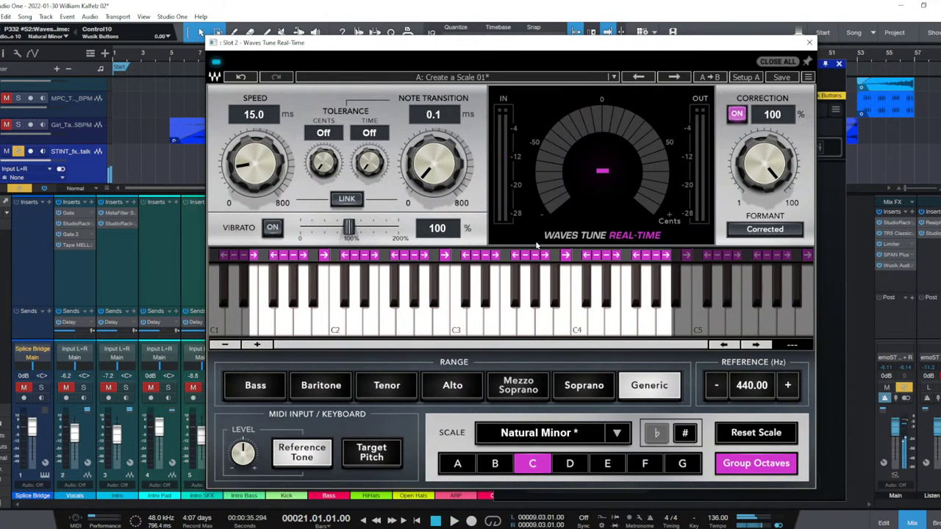
key(space)
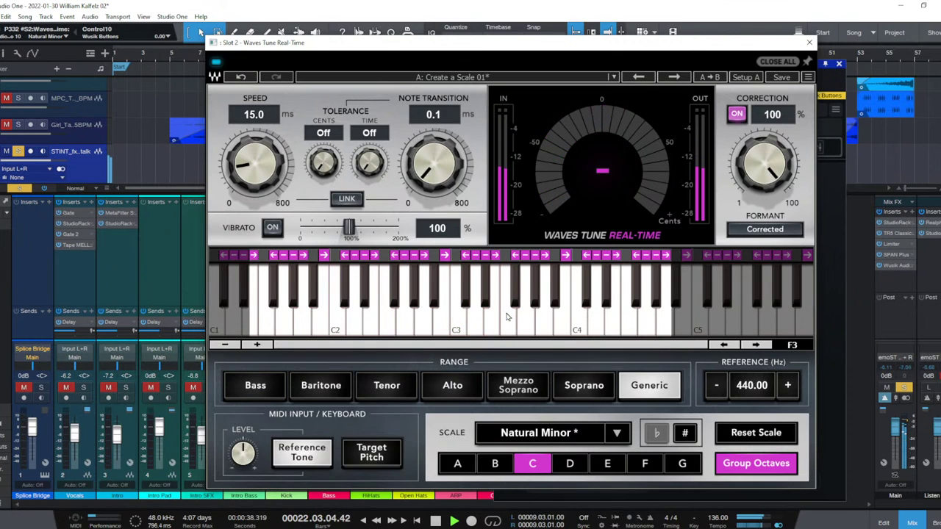
click(495, 256)
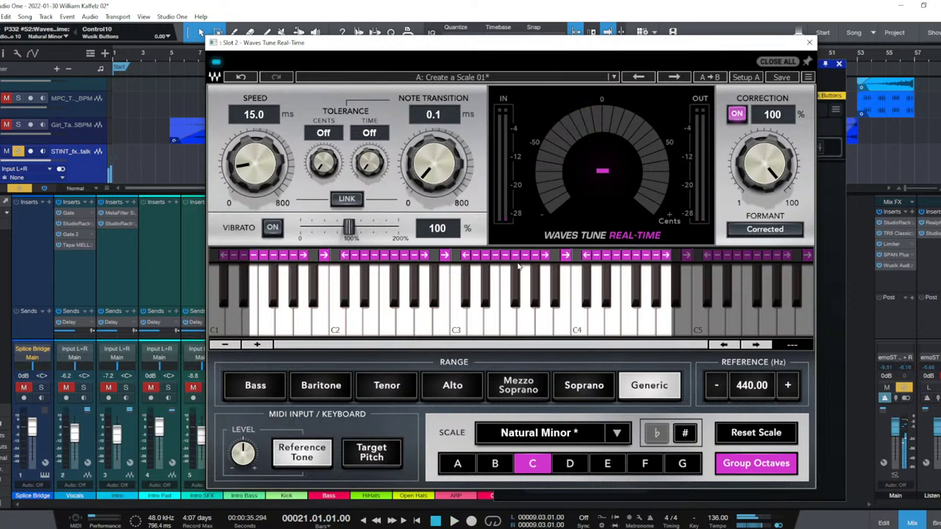
key(space)
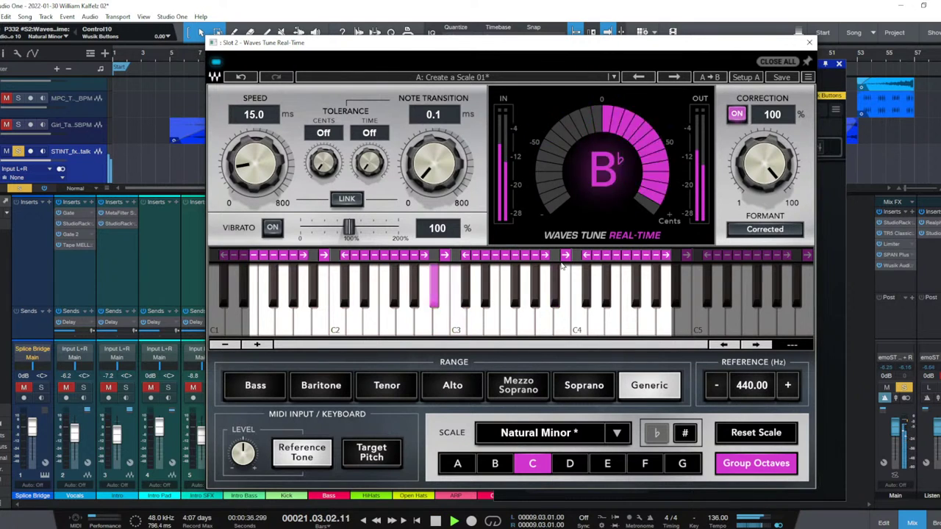
click(423, 255)
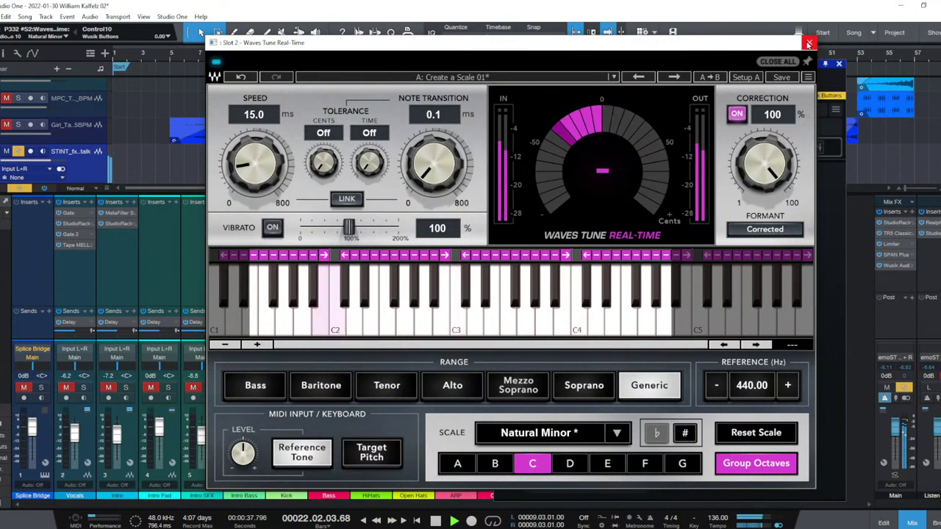
click(809, 42)
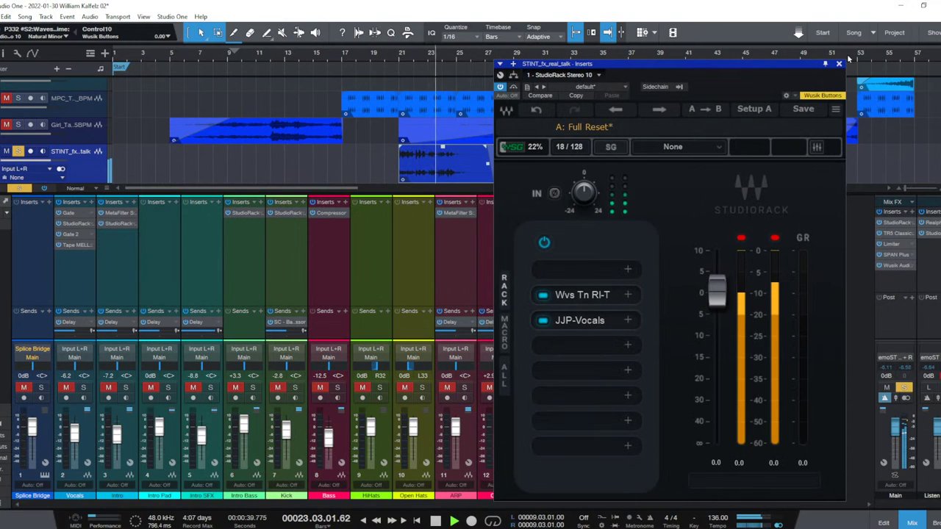
Load Aphex Vintage Exciter in the fourth StudioRack slot, audition the vocal from bar 21 and close the rack.
click(583, 341)
text(x)
key(Down)
key(Down)
key(Return)
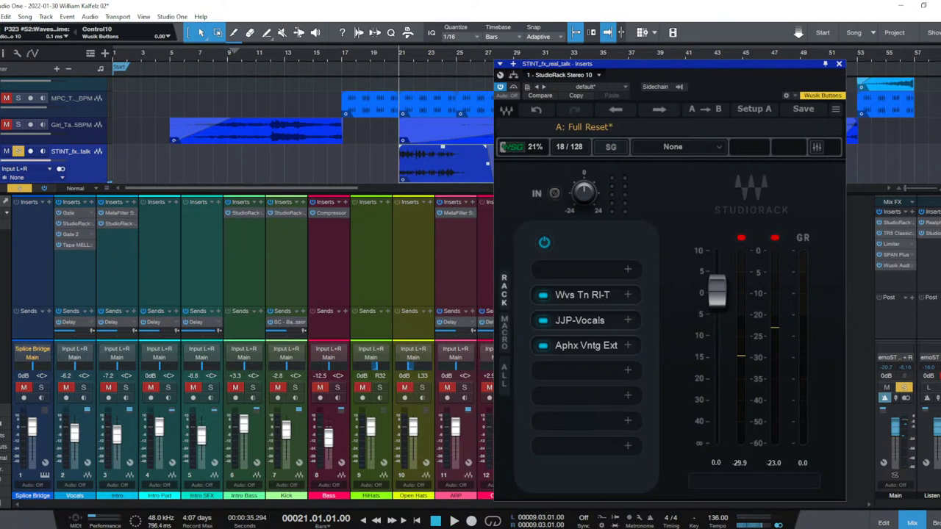
key(space)
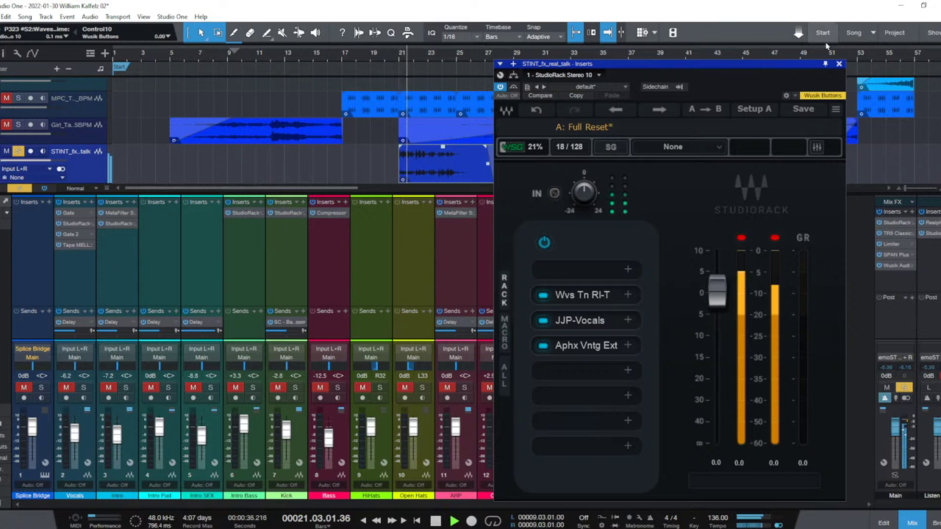
click(838, 64)
key(space)
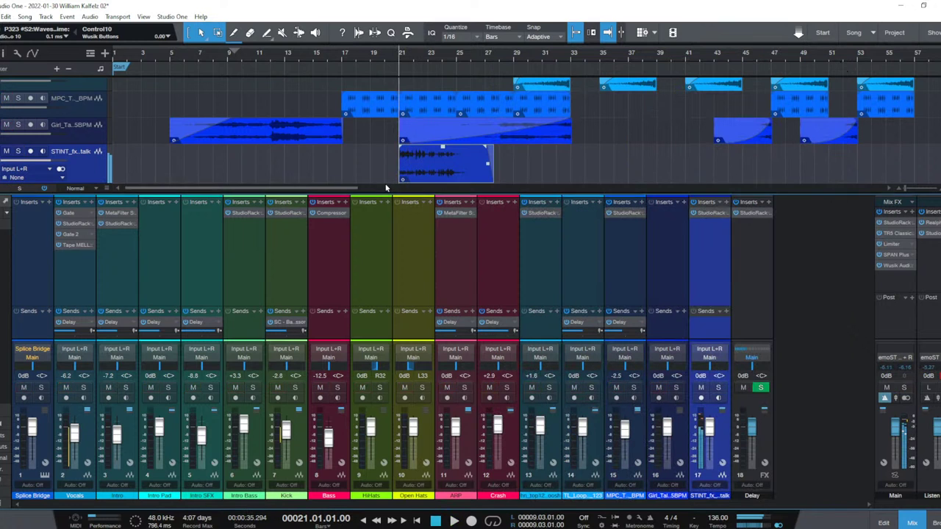
Hide the mixer and play the full arrangement from bar 21, restarting it from bar 17.
key(F3)
key(space)
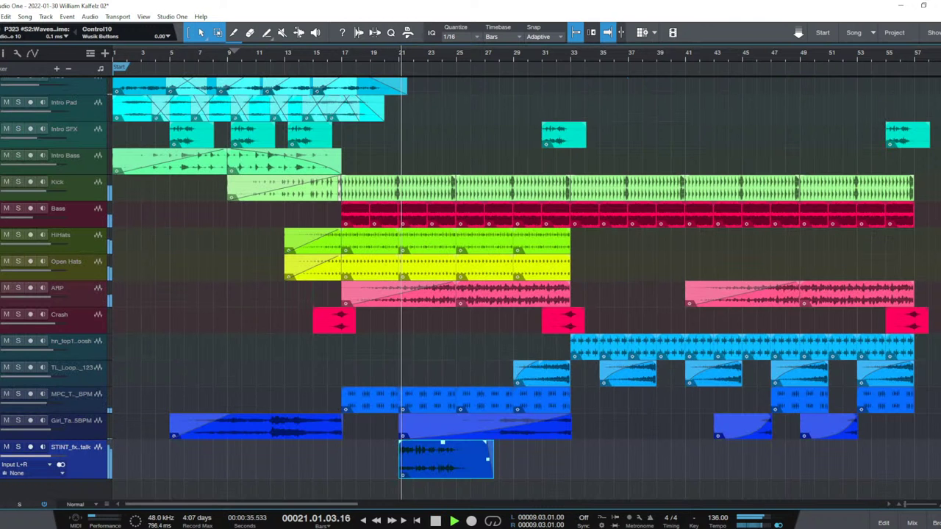
click(340, 357)
key(space)
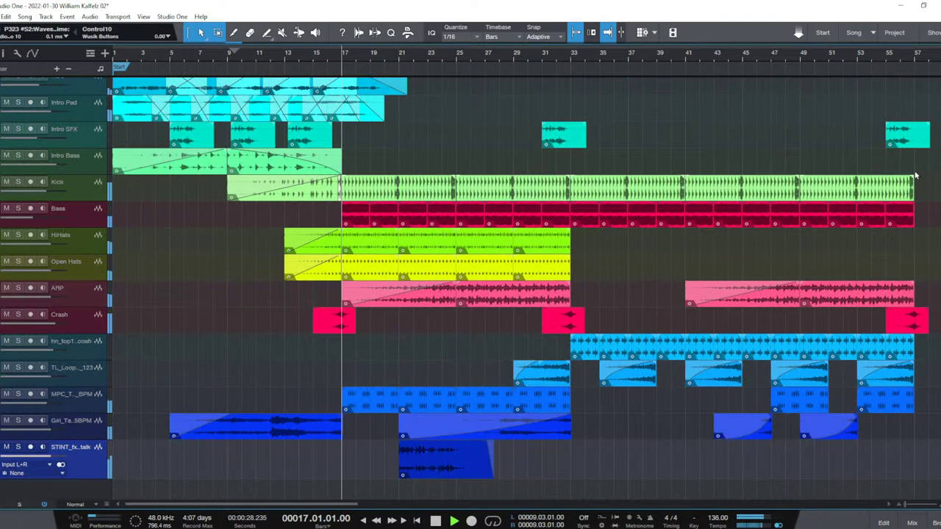
Lower the STINT_fx talk vocal's volume to -4.4 dB while checking the playing mix in the Main channel's SPAN Plus, and stop playback.
key(F3)
key(space)
click(893, 255)
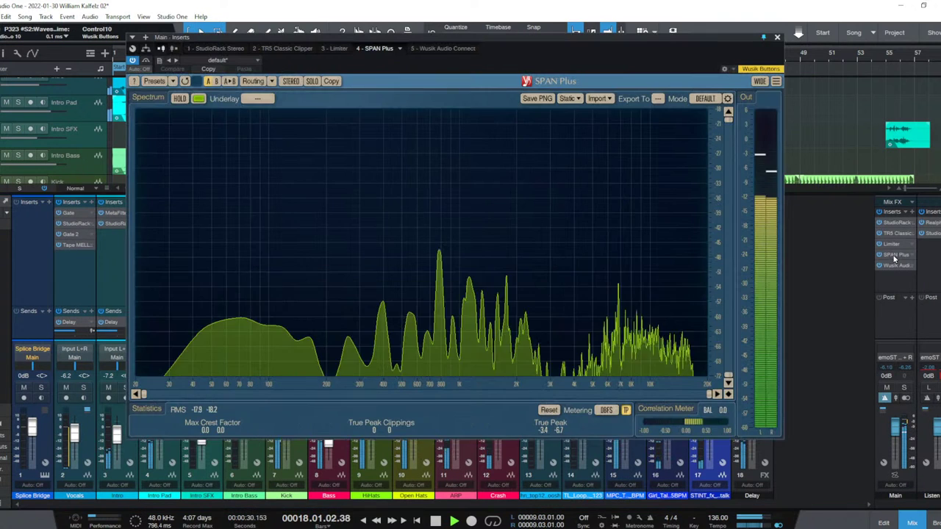
key(F3)
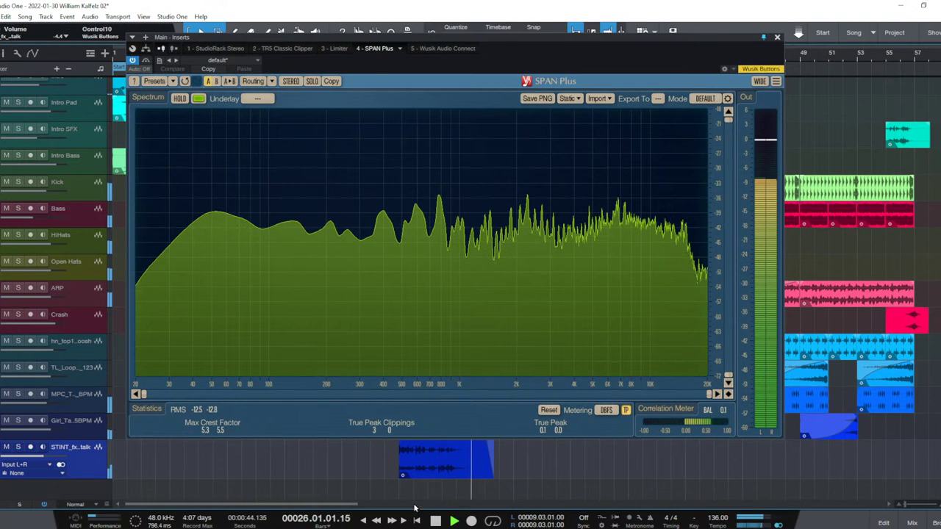
click(394, 487)
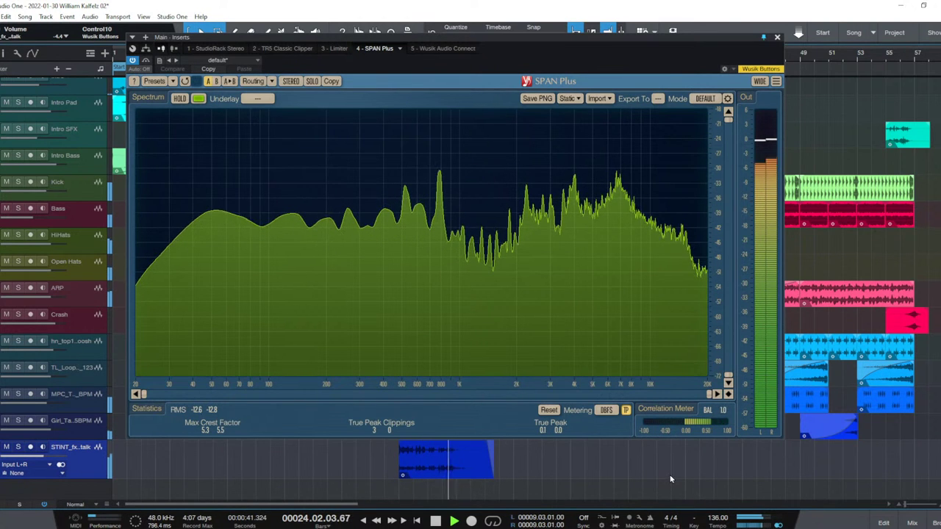
click(777, 37)
key(space)
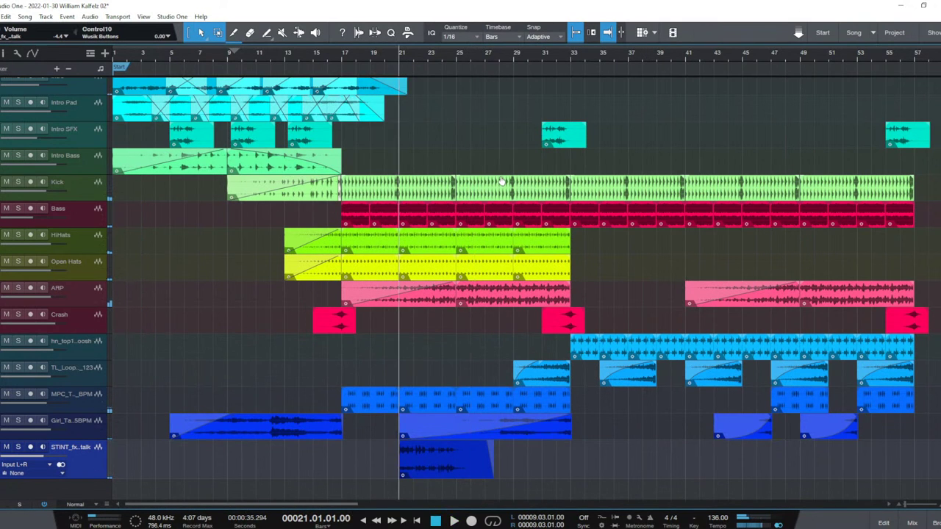
Set AX Mix to 3.99 in the talk vocal's Aphex Vintage Exciter and close its window.
key(F3)
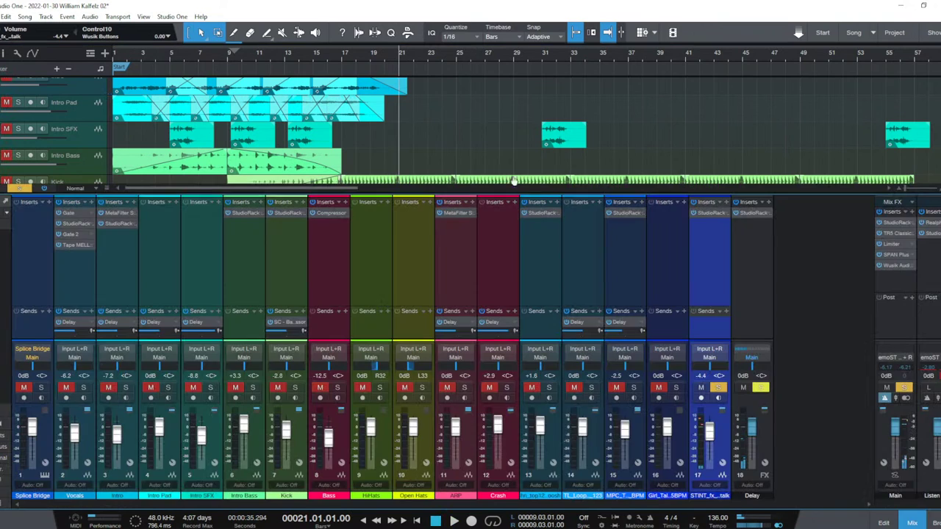
click(715, 213)
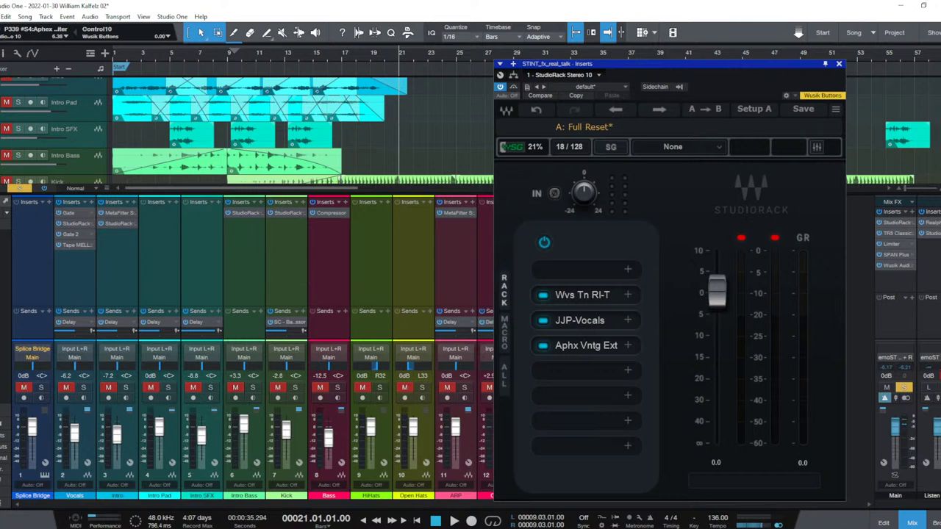
click(585, 345)
drag(595, 199, 580, 94)
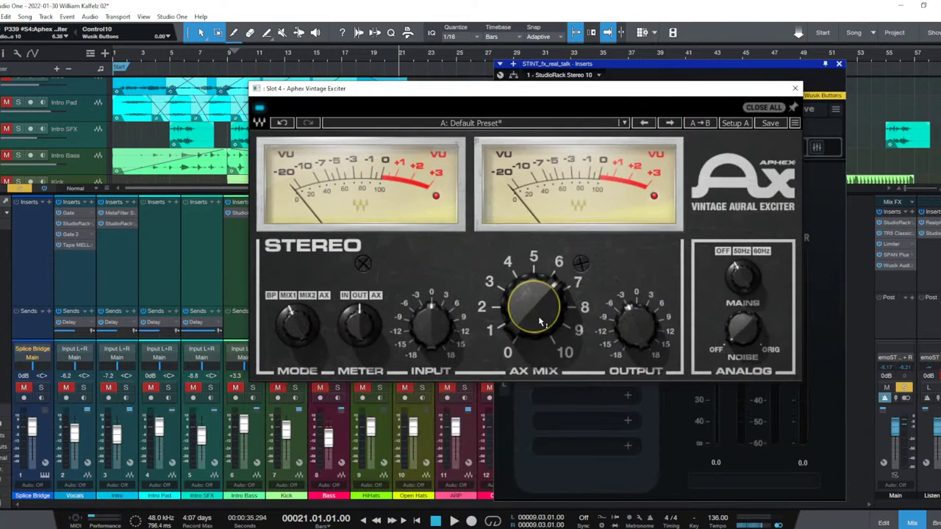
drag(533, 305, 533, 297)
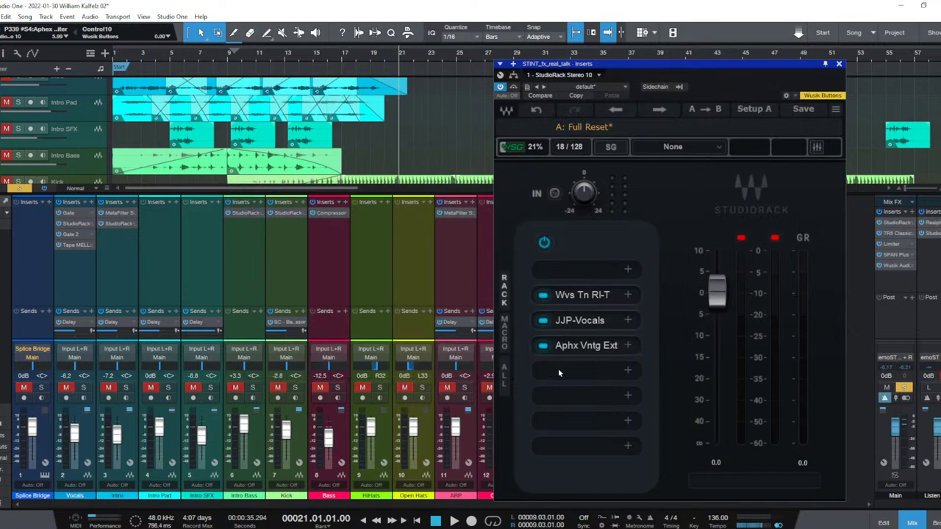
Load Vocal Bender in the fifth StudioRack slot with pitch at -12 semitones and Mix at about 36, and play the vocal.
click(566, 382)
text(bend)
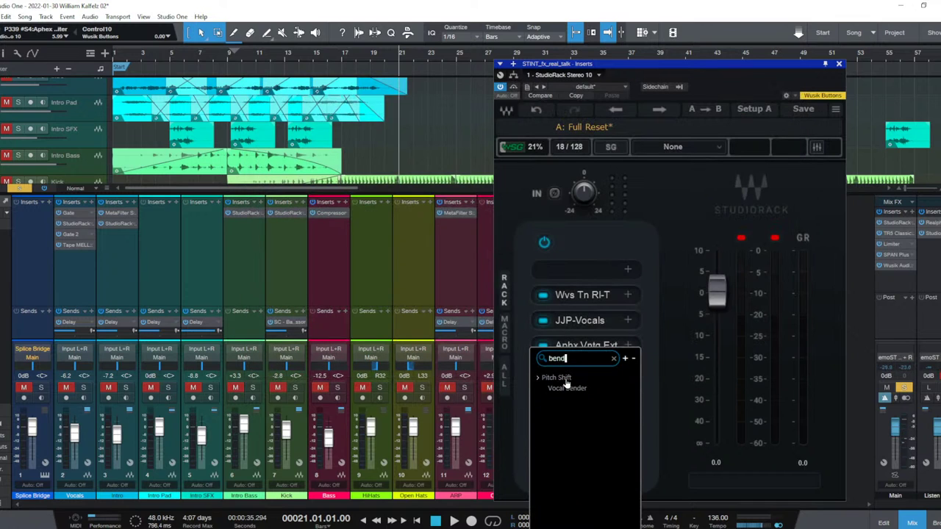
click(566, 383)
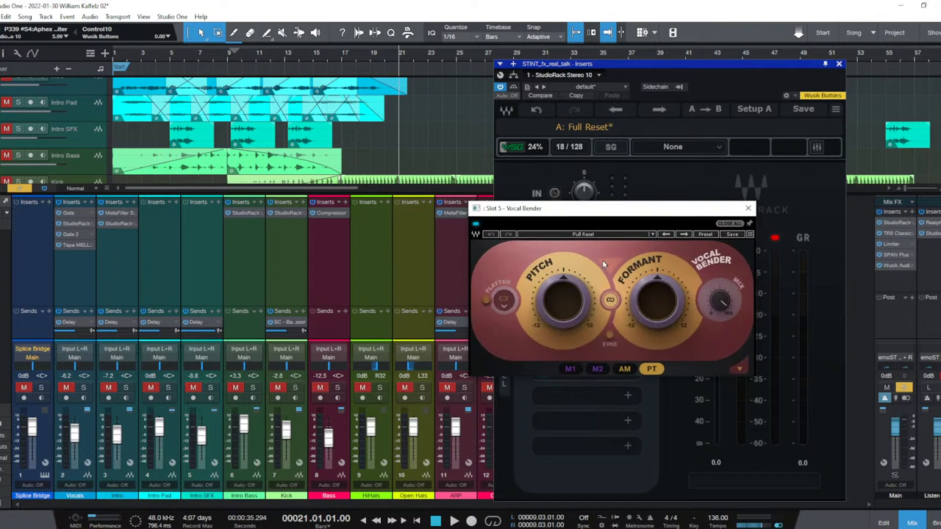
drag(567, 296, 568, 338)
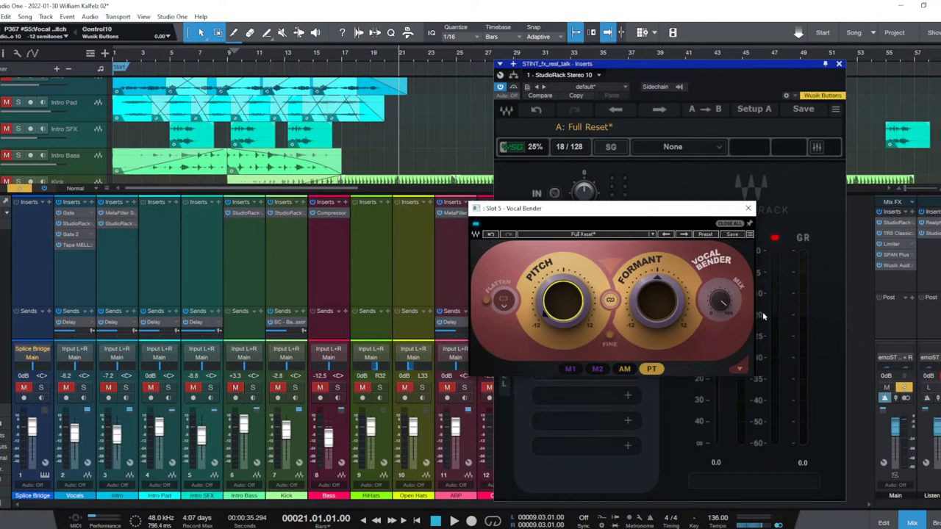
click(722, 301)
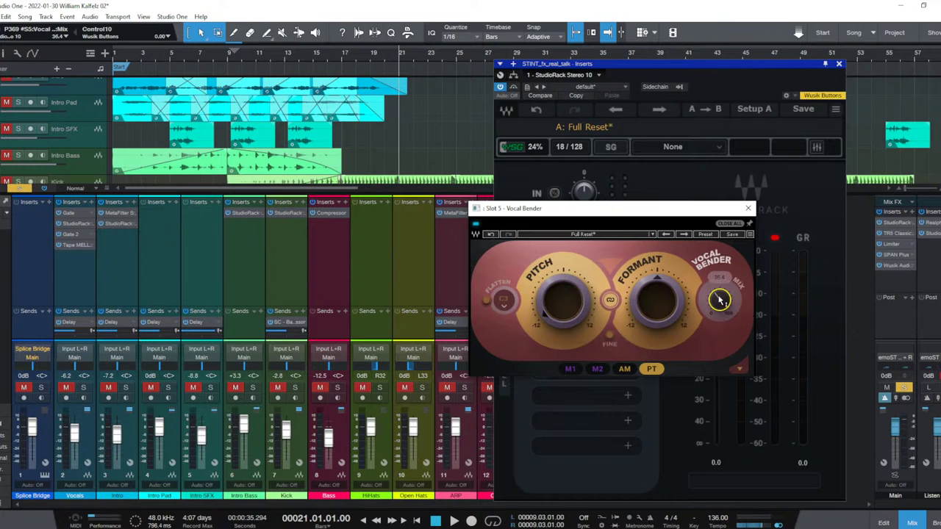
key(space)
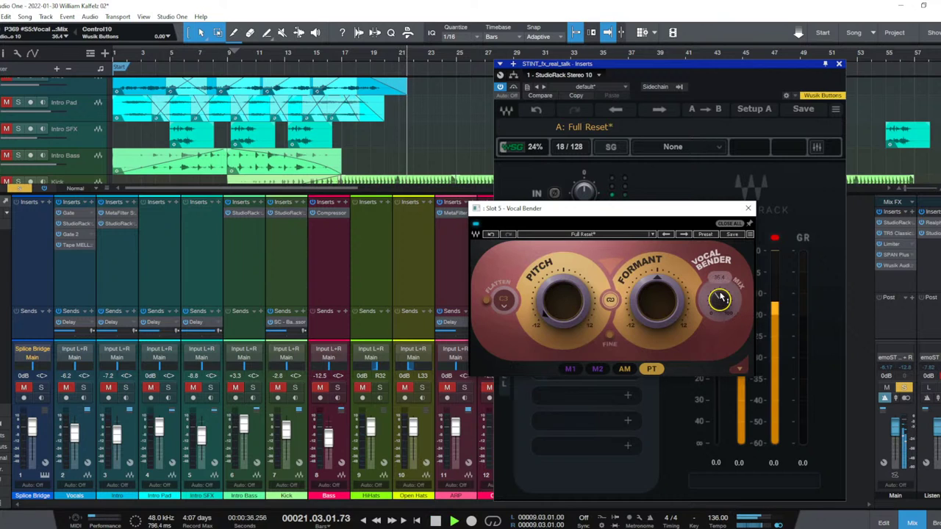
Try Vocal Bender's formant at -12 and 12 semitones and the Flatten option while the vocal plays, and reset the formant to 0.
click(656, 307)
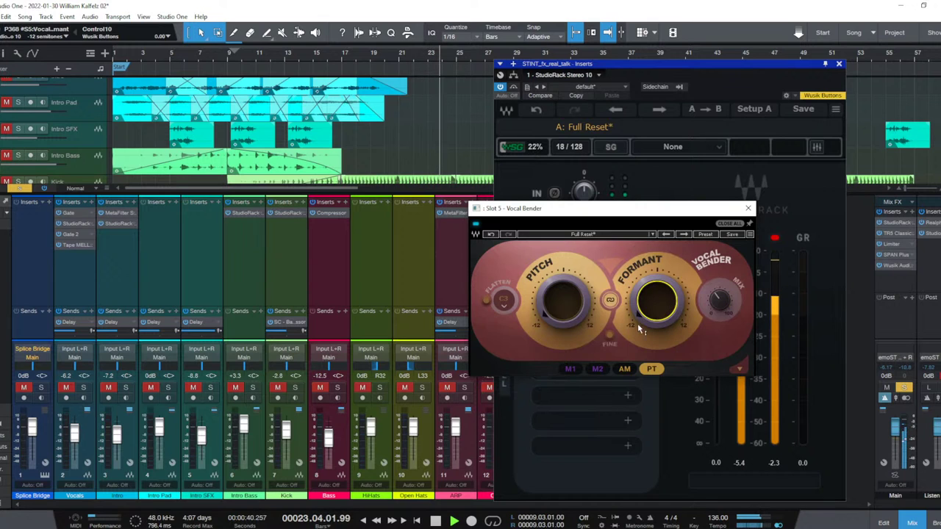
drag(659, 309, 659, 272)
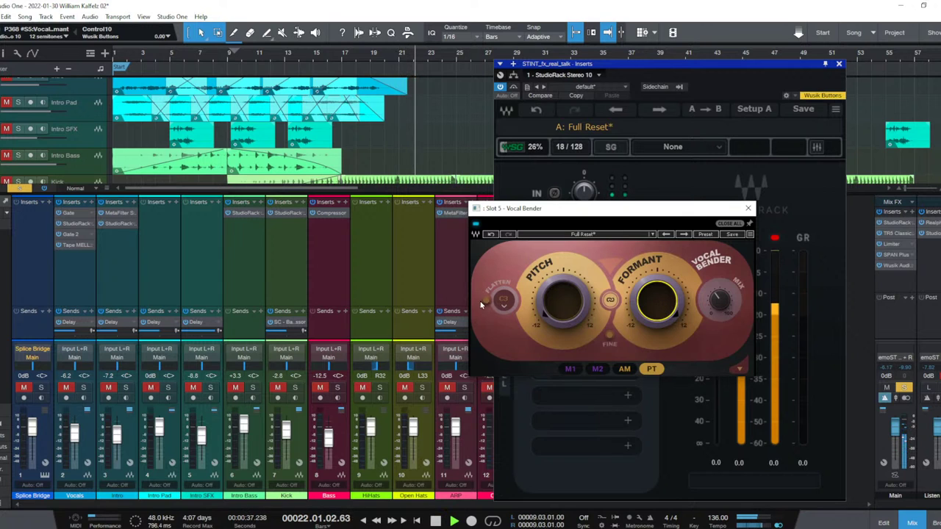
click(501, 307)
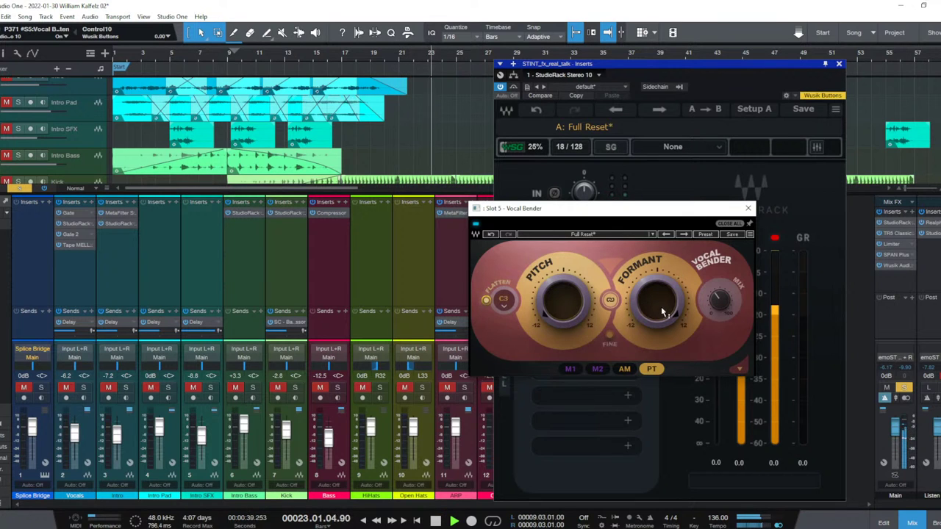
mouse_move(663, 311)
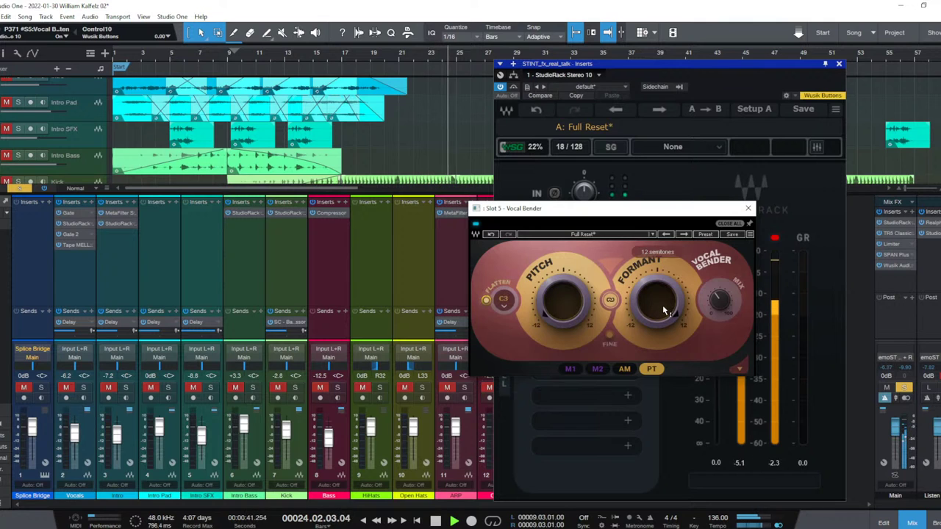
click(663, 312)
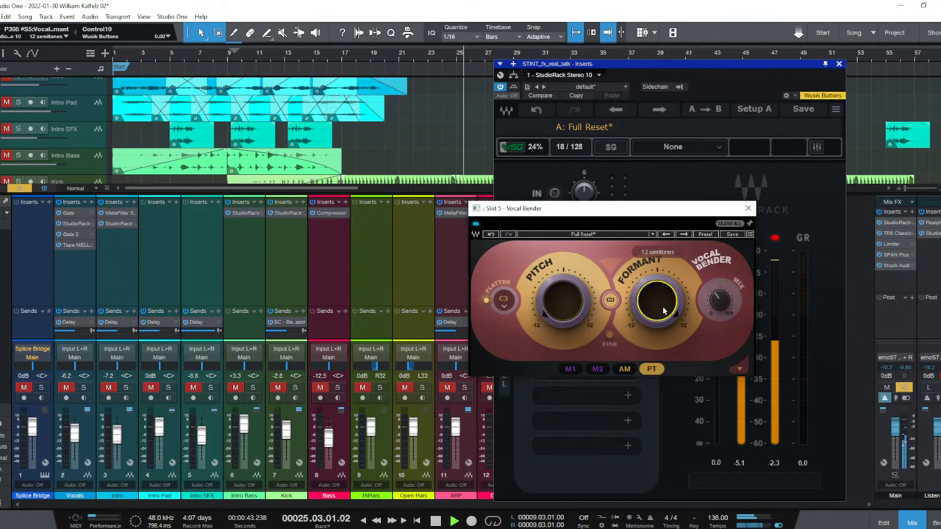
text(0)
key(Return)
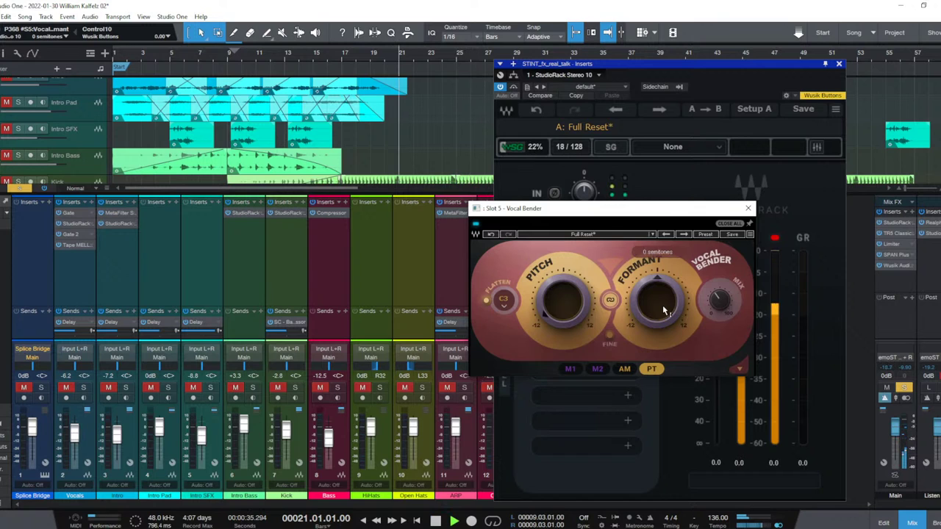
Set Vocal Bender's pitch to 12 semitones while auditioning the vocal, close the rack and stop playback.
click(564, 301)
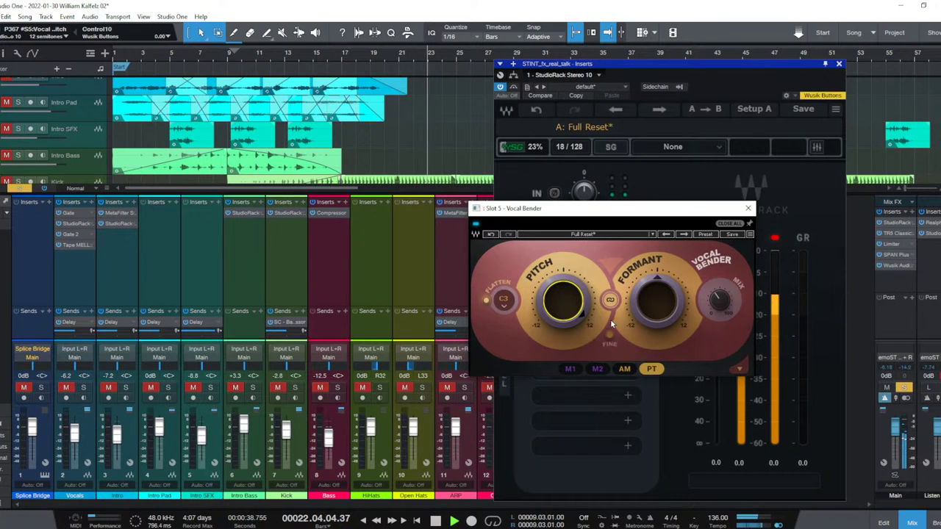
click(838, 64)
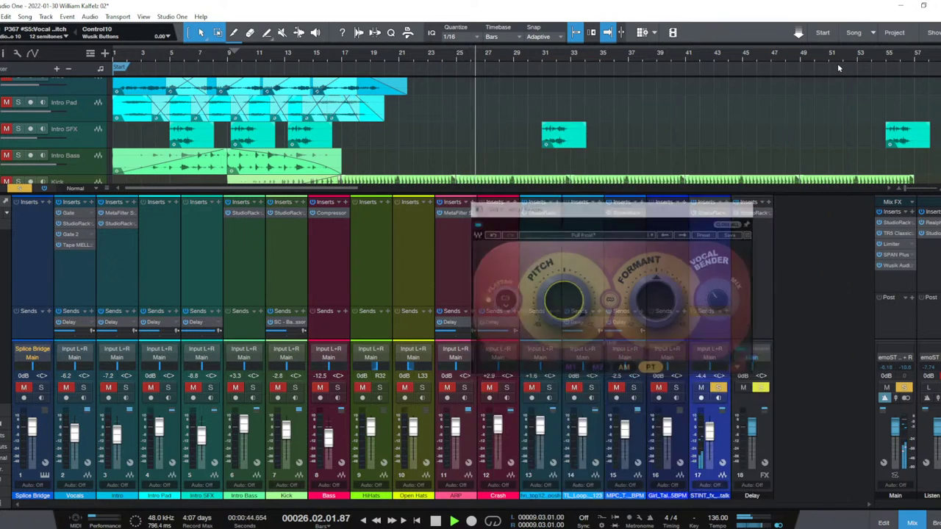
key(space)
Play the full mix from bar 21 with the Main channel's SPAN Plus analyzer open and examine its levels over the arrangement.
click(898, 256)
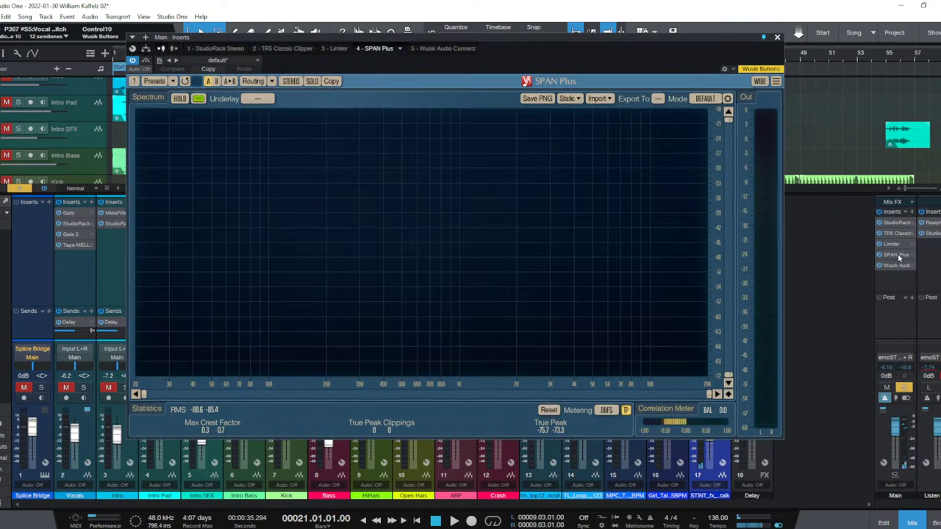
key(space)
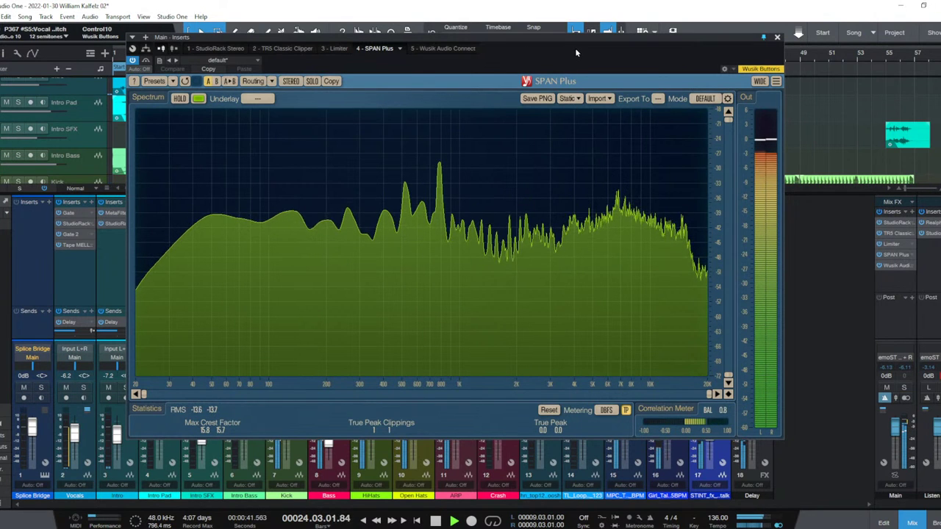
key(F3)
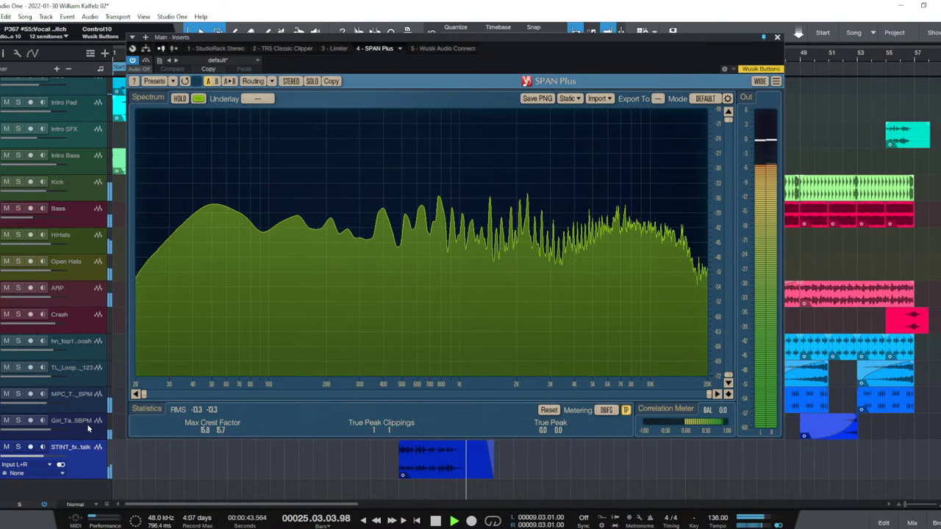
Set the STINT_fx talk track's volume to +2.0 dB while replaying the mix from bar 21.
key(space)
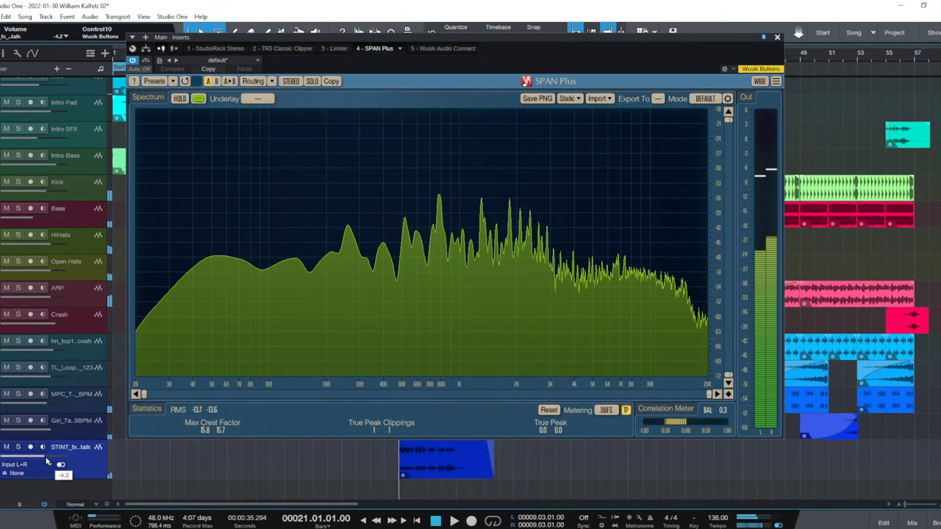
key(space)
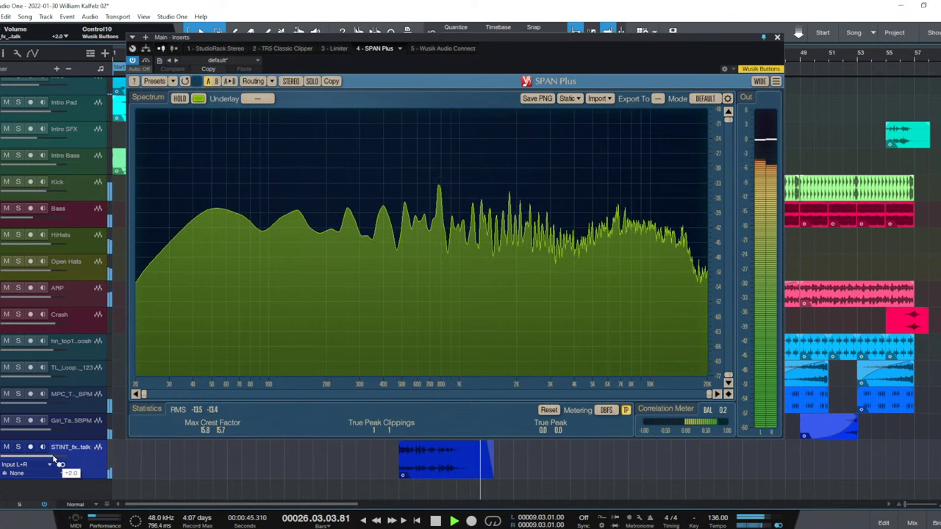
Open AR TG Mastering in rack slot 1 and raise the tone section's band 1 gain to 4.20 and band 2 gain to about 1.9.
key(F3)
key(space)
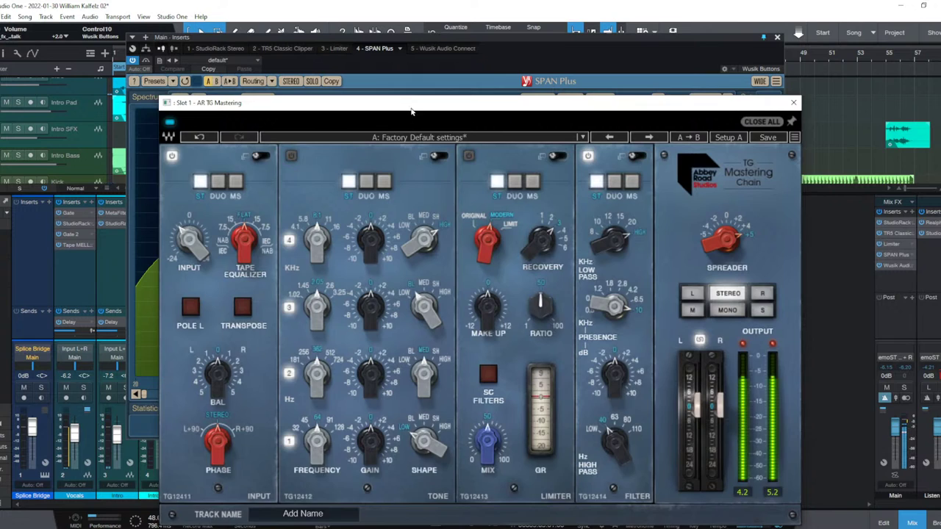
drag(411, 112, 788, 124)
drag(748, 457, 749, 456)
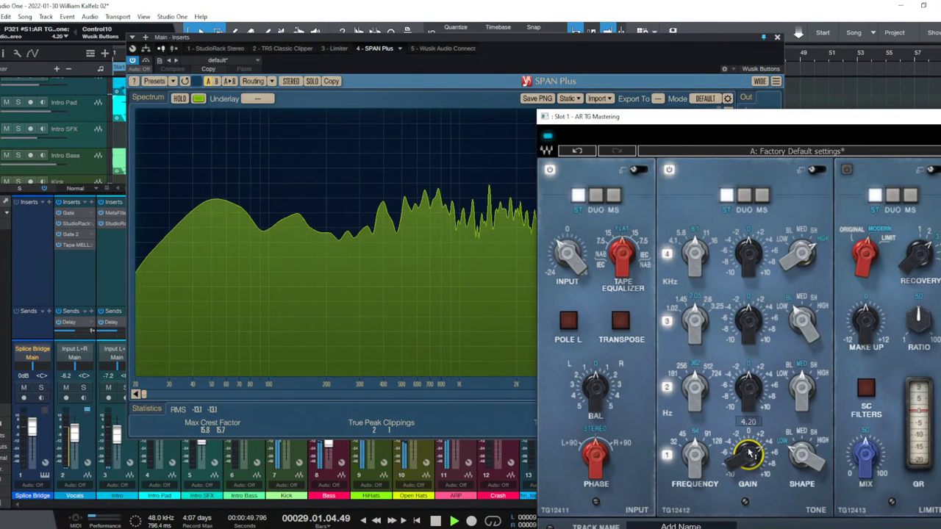
click(754, 383)
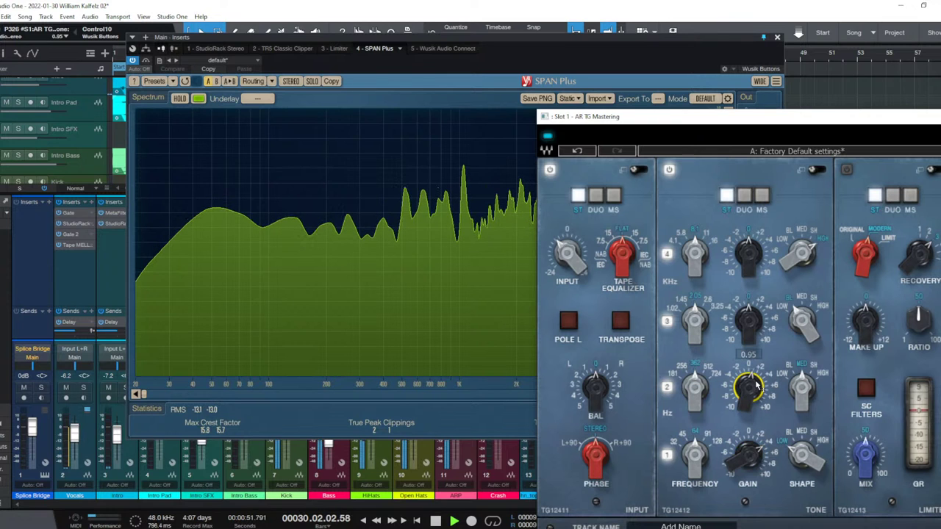
Raise AR TG Mastering's presence gain to 2.80 and tone band 1 gain to 5.10, and close the plugin and the mixer.
drag(789, 121, 274, 152)
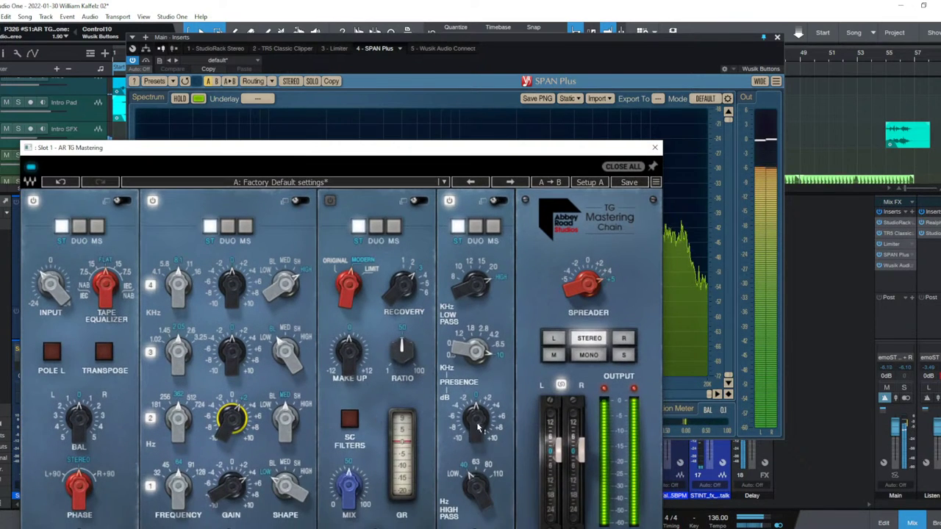
drag(479, 428, 479, 421)
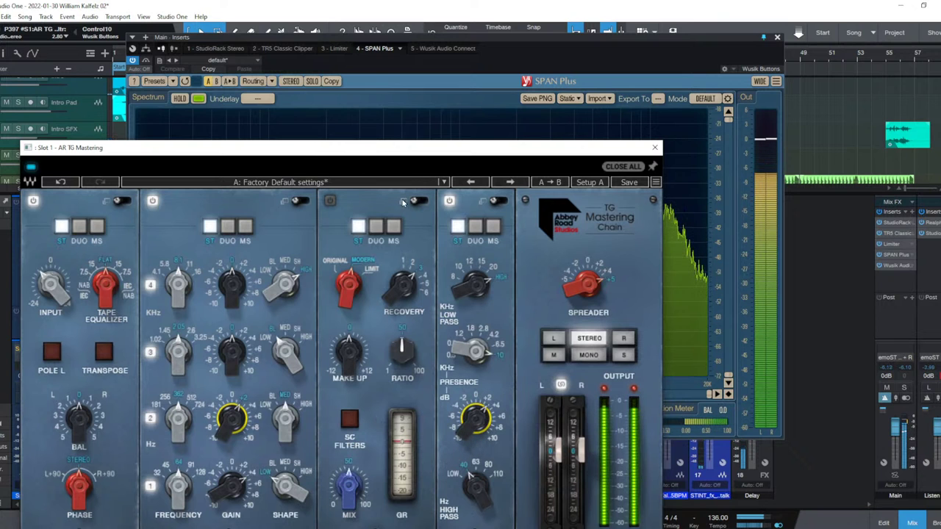
drag(412, 154, 572, 163)
click(391, 495)
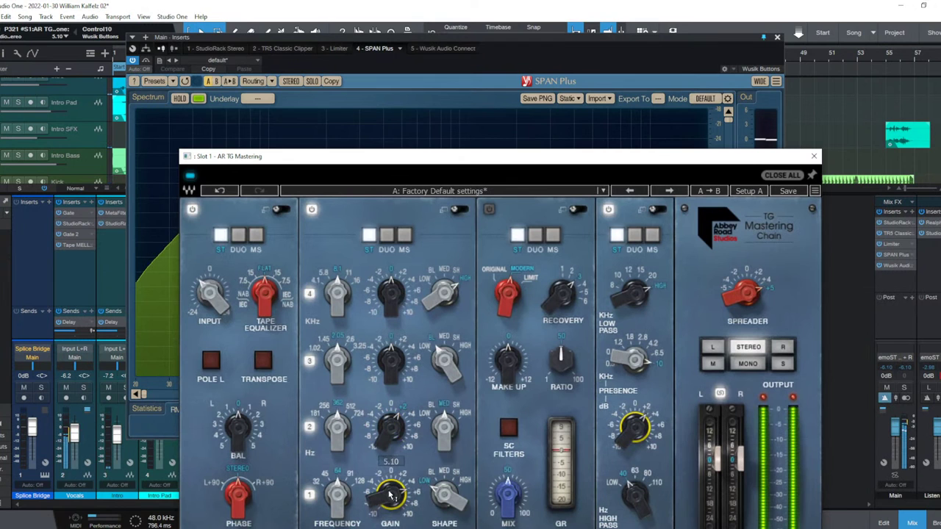
key(ctrl+w)
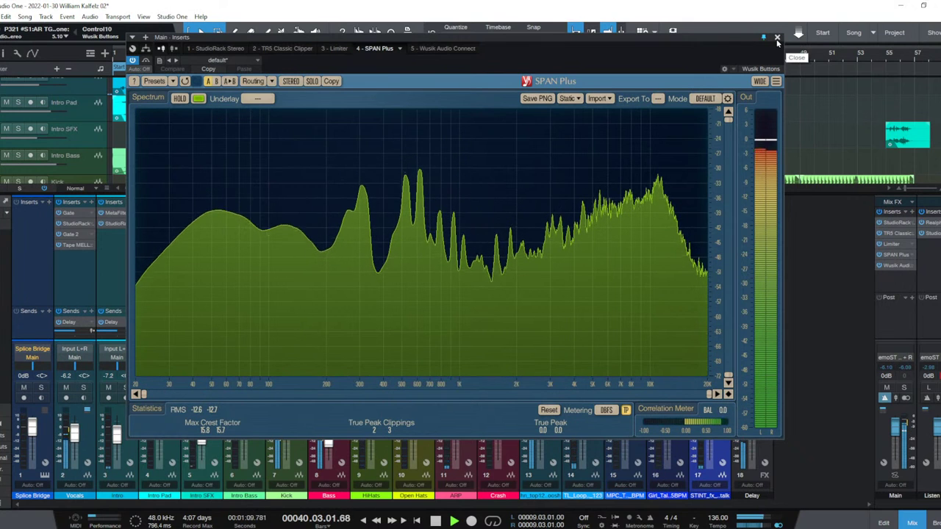
key(F3)
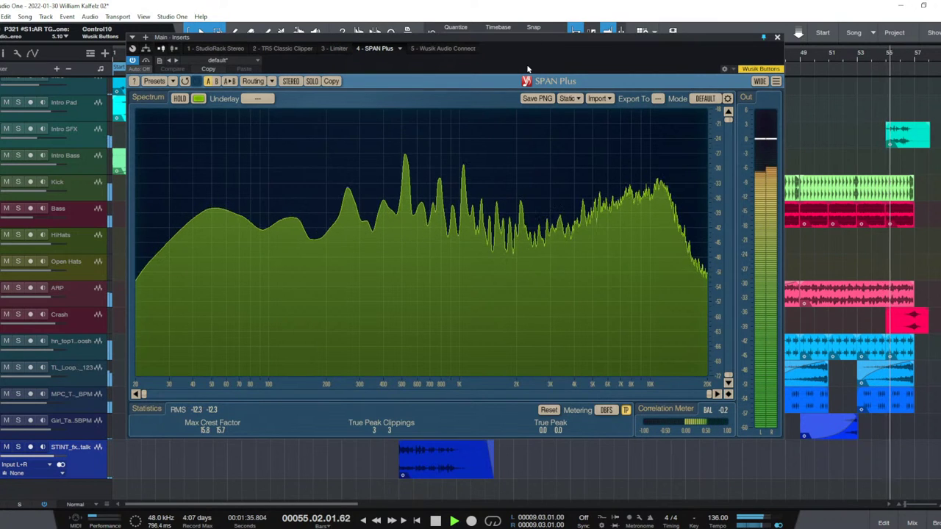
Solo the Girl_Ta...5BPM track during playback, raise its volume to +4.5 dB, unsolo it, and close SPAN Plus after listening in the mix.
drag(521, 47, 571, 8)
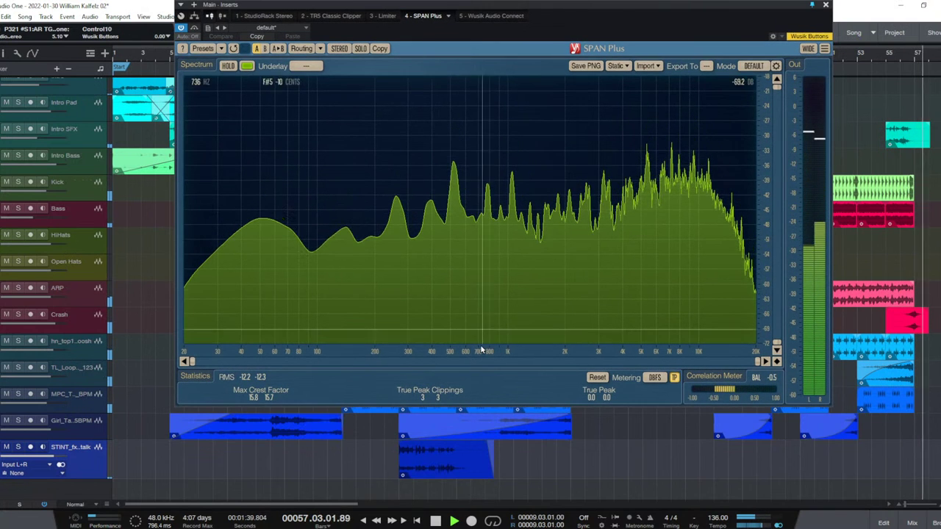
key(space)
click(287, 455)
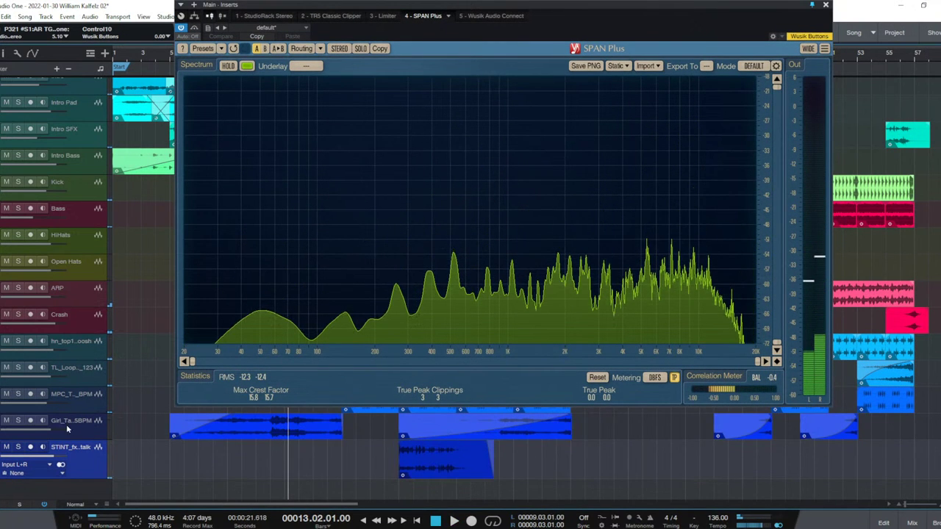
click(70, 430)
key(space)
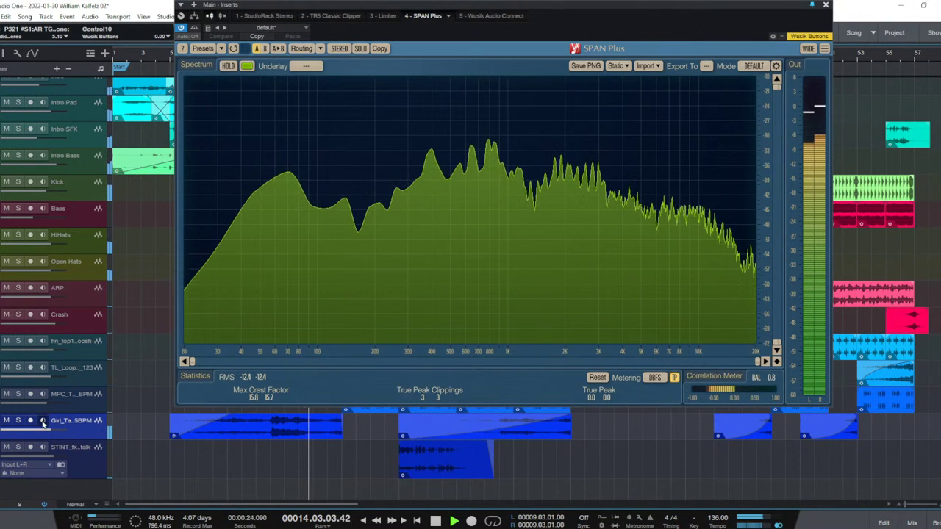
click(19, 420)
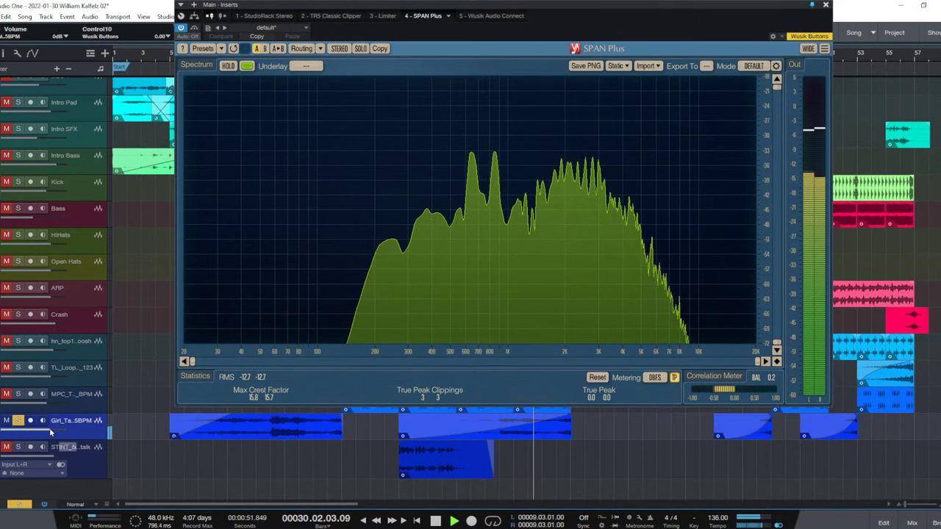
drag(52, 432, 59, 432)
click(20, 420)
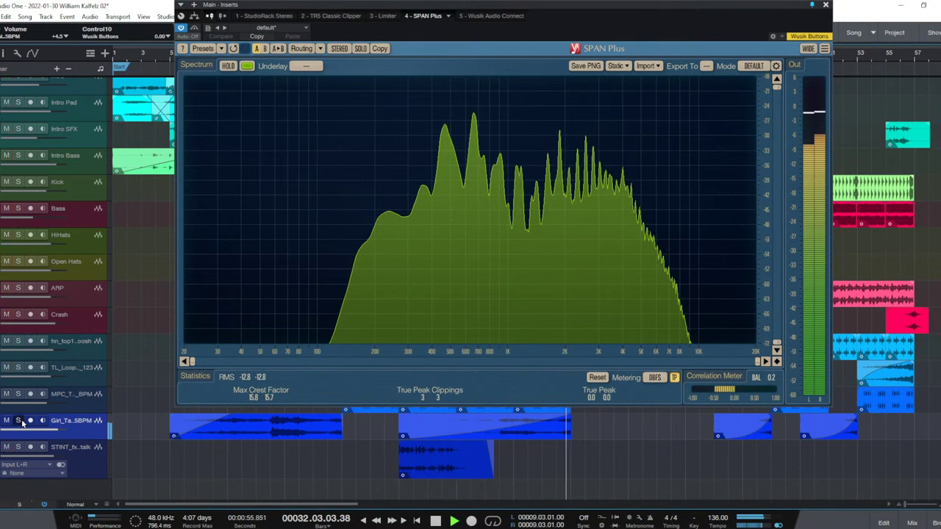
click(506, 466)
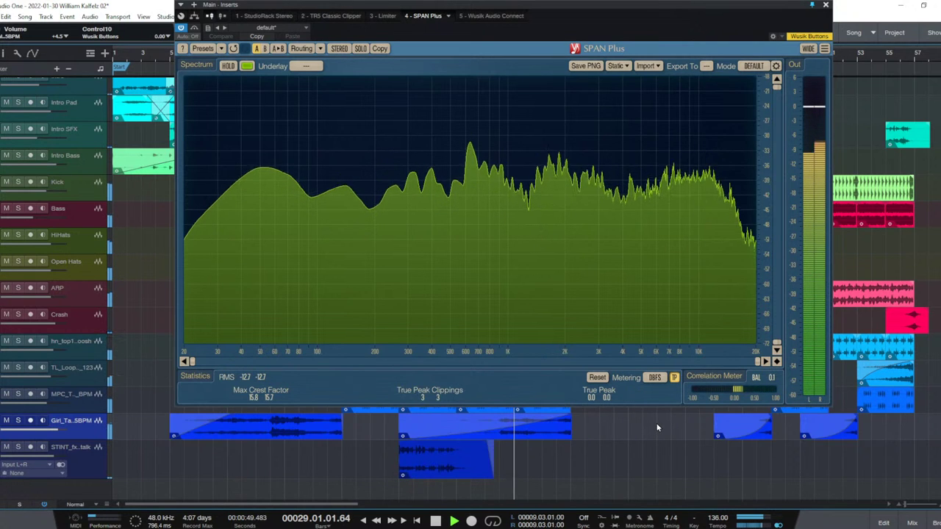
click(824, 6)
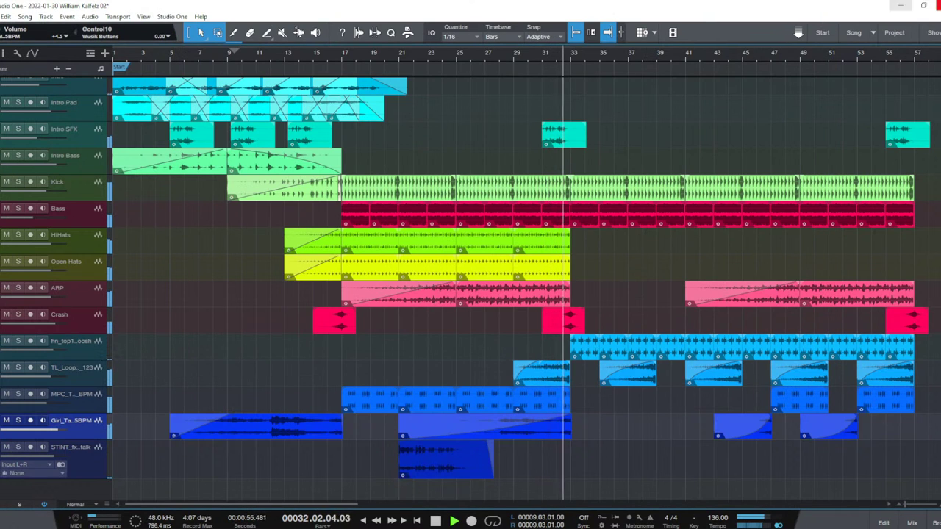
Lower the gain of the first Girl_Ta...5BPM clip, between bars 5 and 17, to -3.0 dB while playing that section.
click(286, 433)
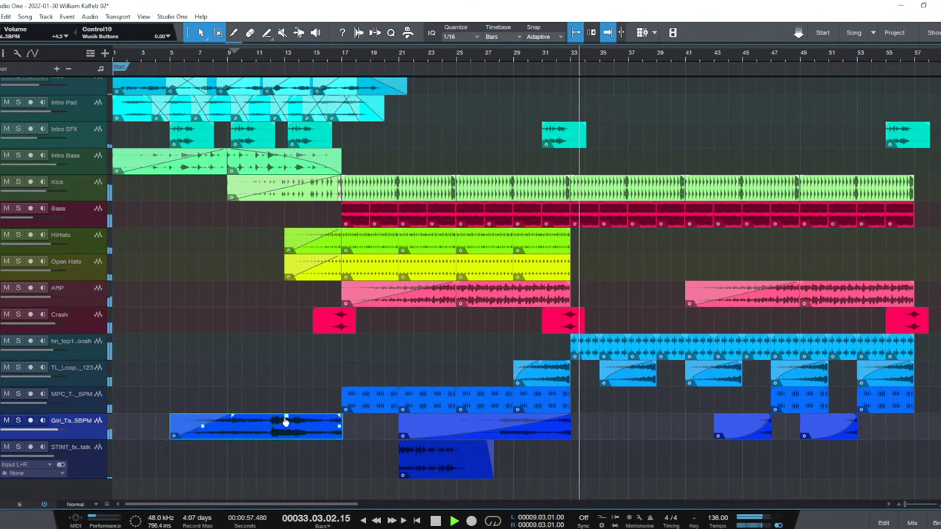
drag(286, 431, 283, 432)
click(226, 402)
key(space)
key(space)
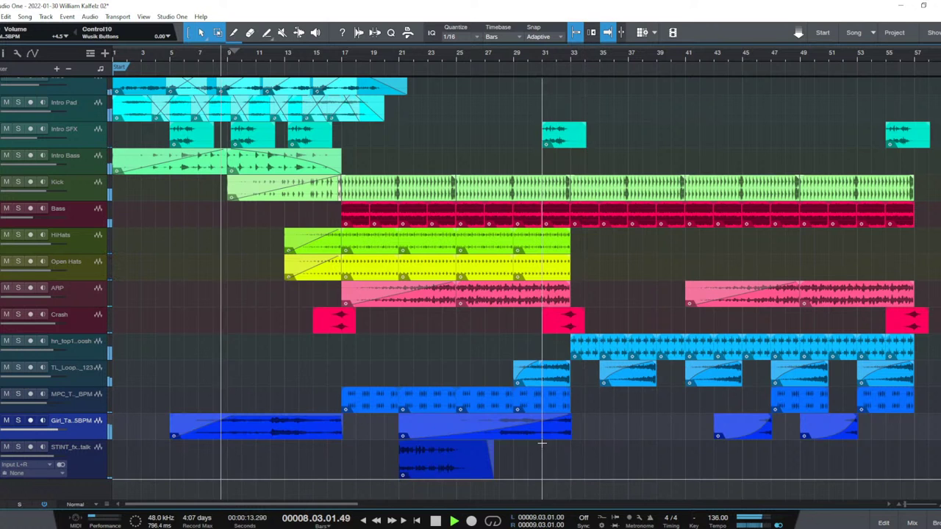
click(539, 426)
drag(486, 429, 487, 430)
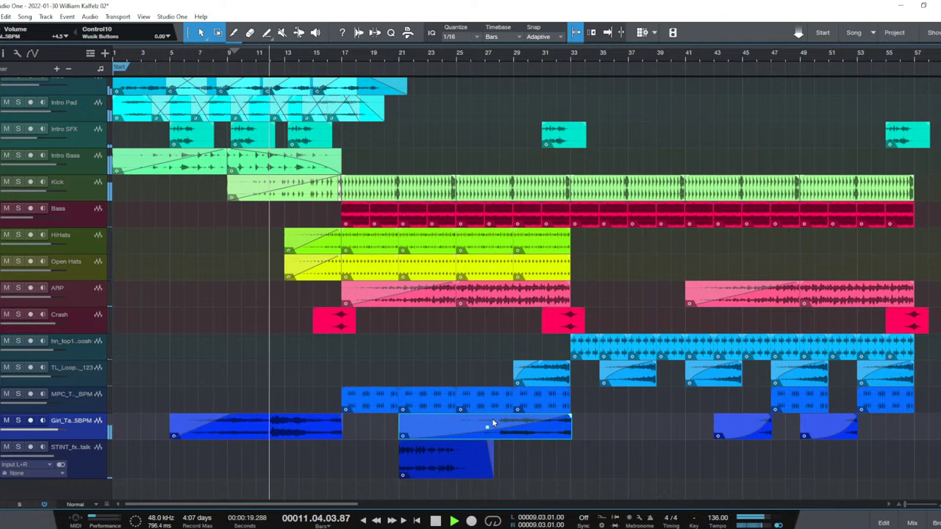
click(265, 437)
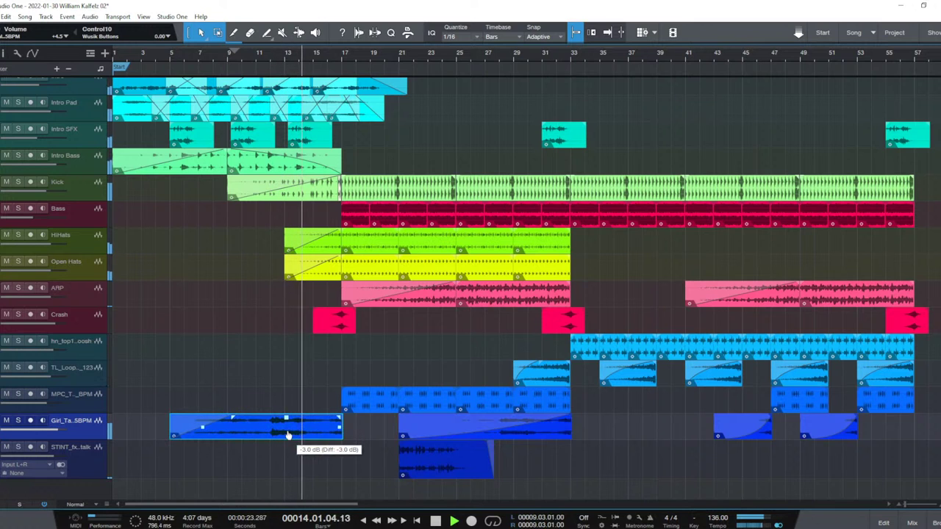
click(206, 371)
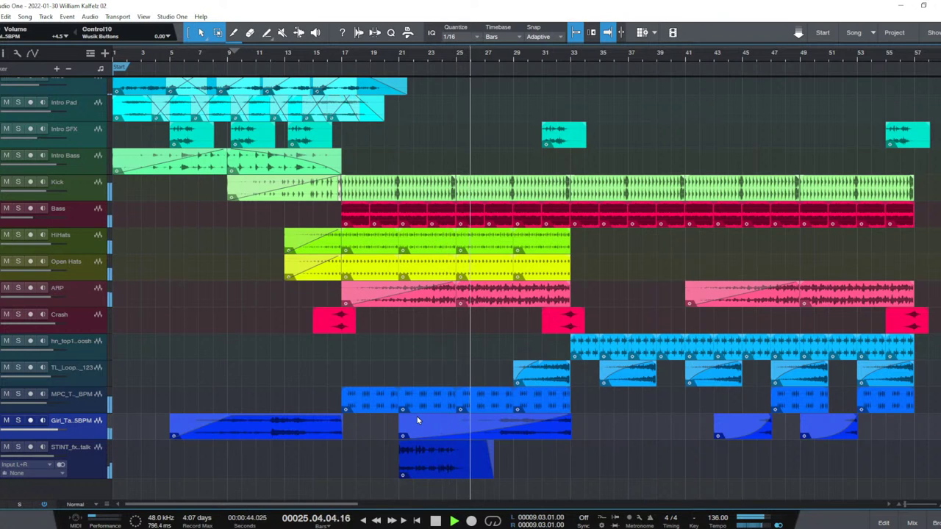
Set the Girl_Ta...5BPM track's volume to +1.0 dB while listening to the mix, and stop playback.
scroll(417, 420, up, 2)
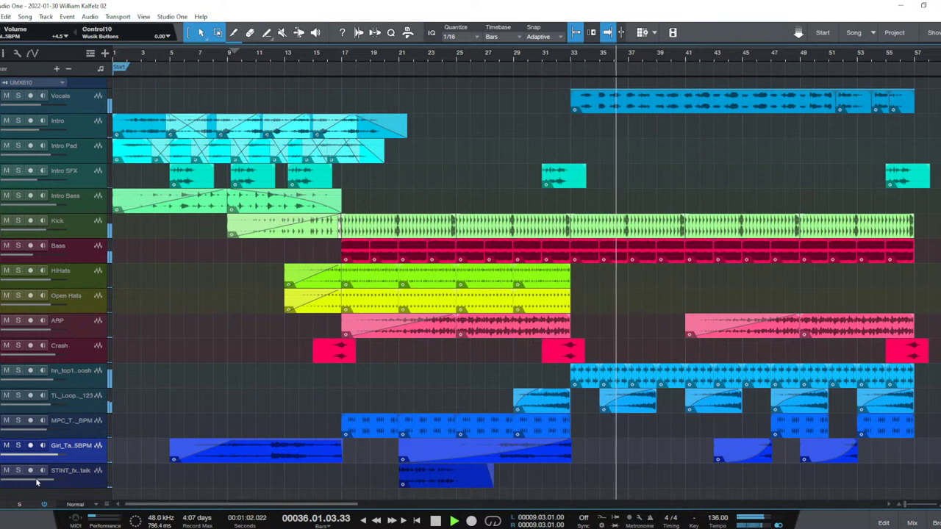
drag(85, 454, 50, 459)
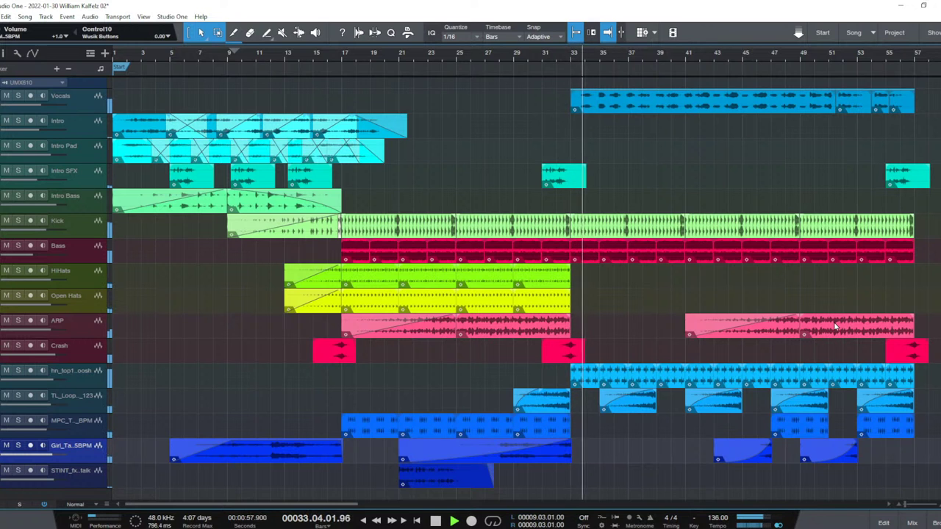
key(space)
Add a send to the Delay channel on the Girl_Ta...5BPM mixer channel with its level at -27.1 dB.
key(F3)
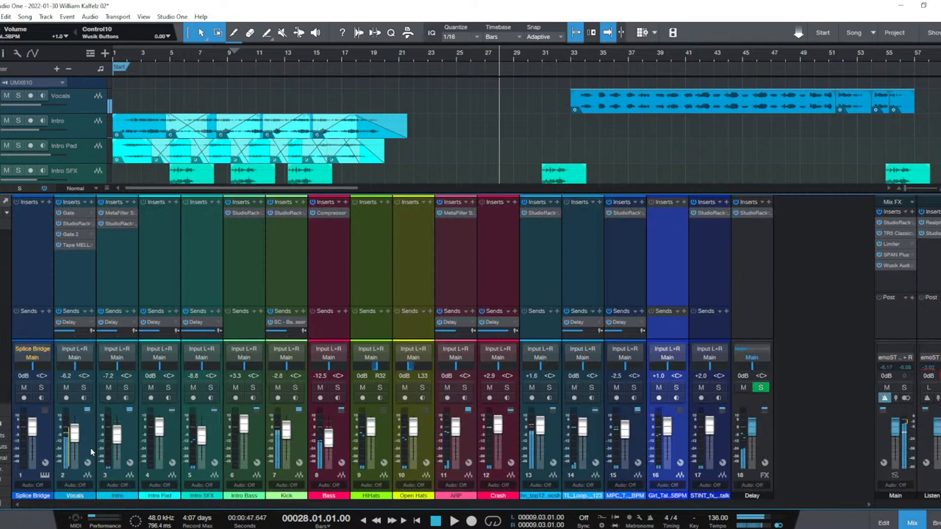
key(F3)
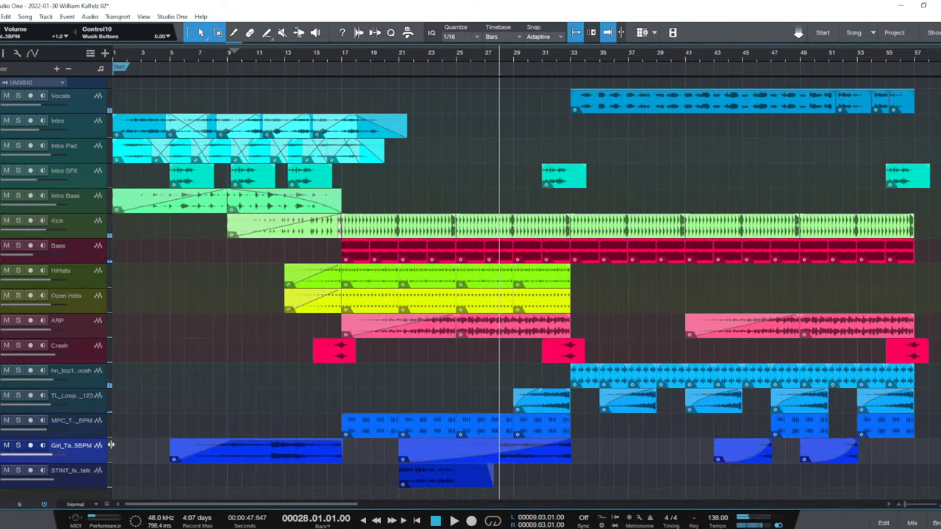
key(F3)
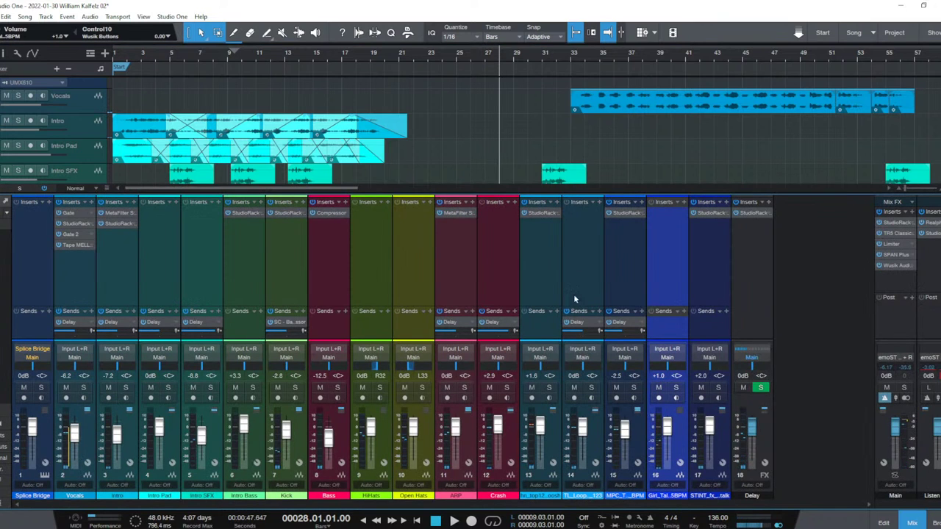
click(677, 289)
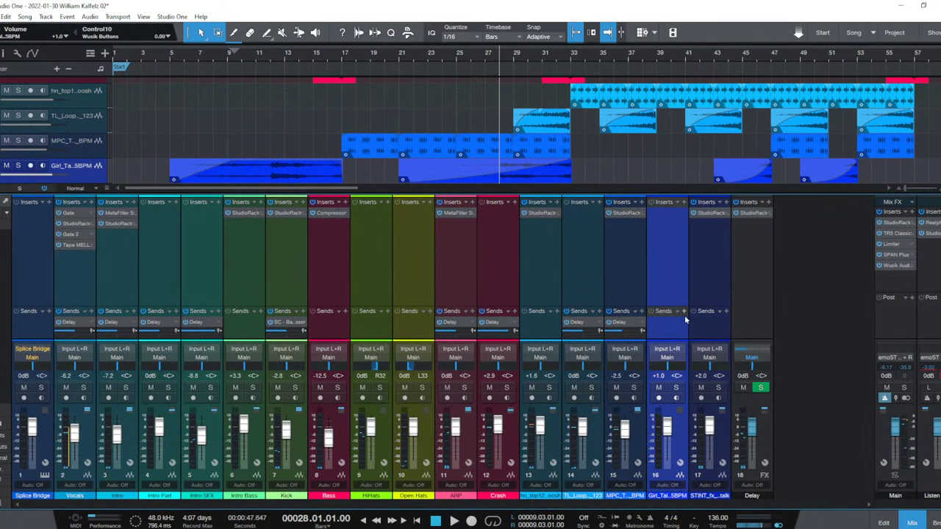
click(683, 311)
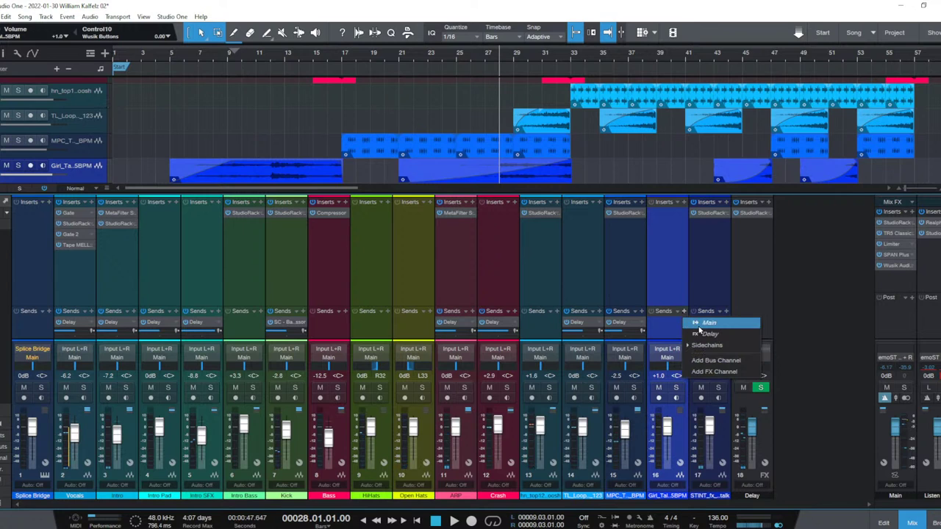
click(702, 333)
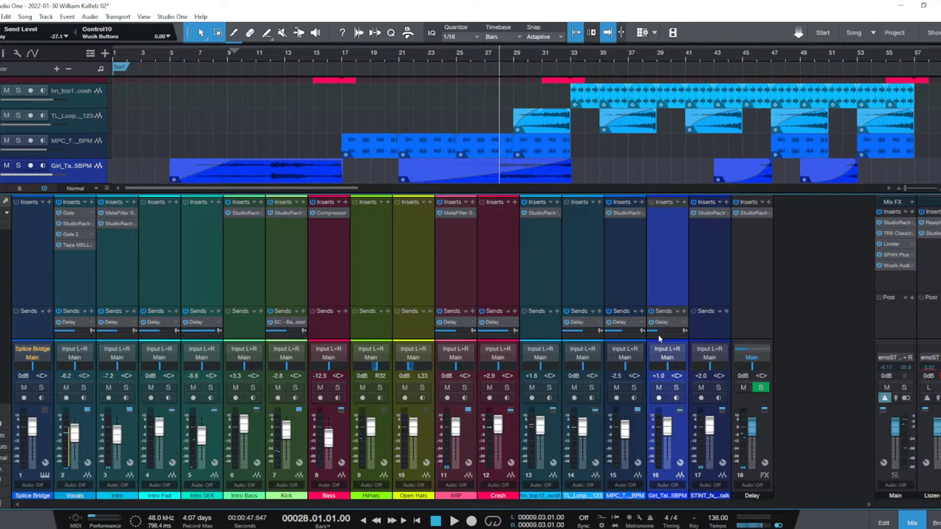
Play the mix from bar 16 through to the end of the arrangement and check the channel levels in the mixer.
click(328, 128)
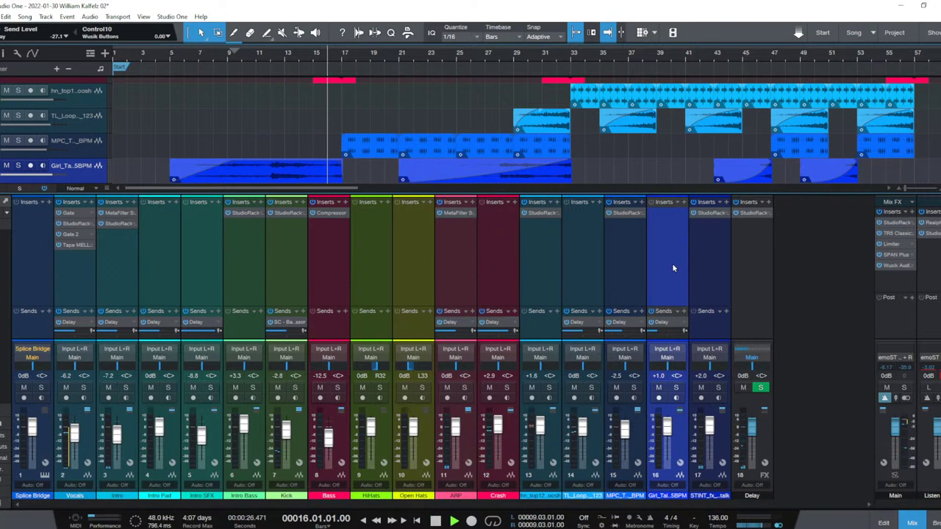
key(space)
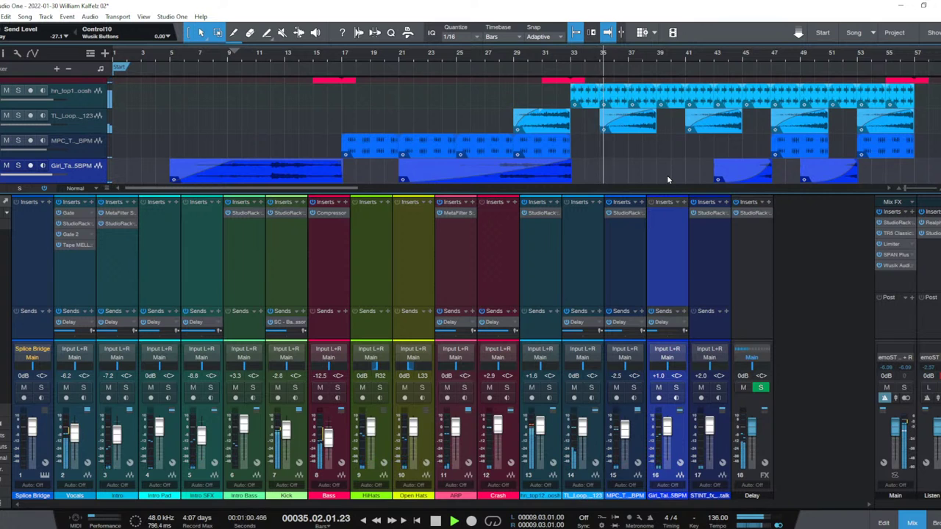
key(F3)
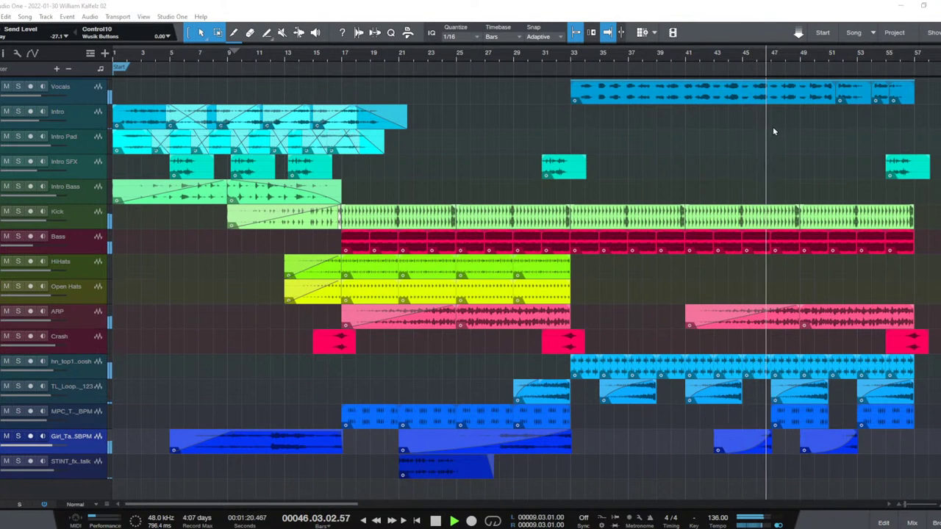
key(F3)
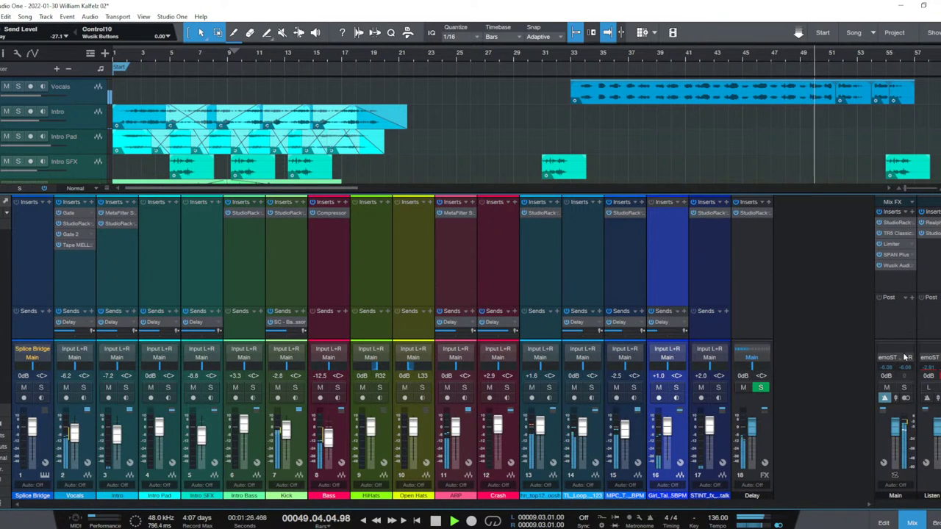
key(F3)
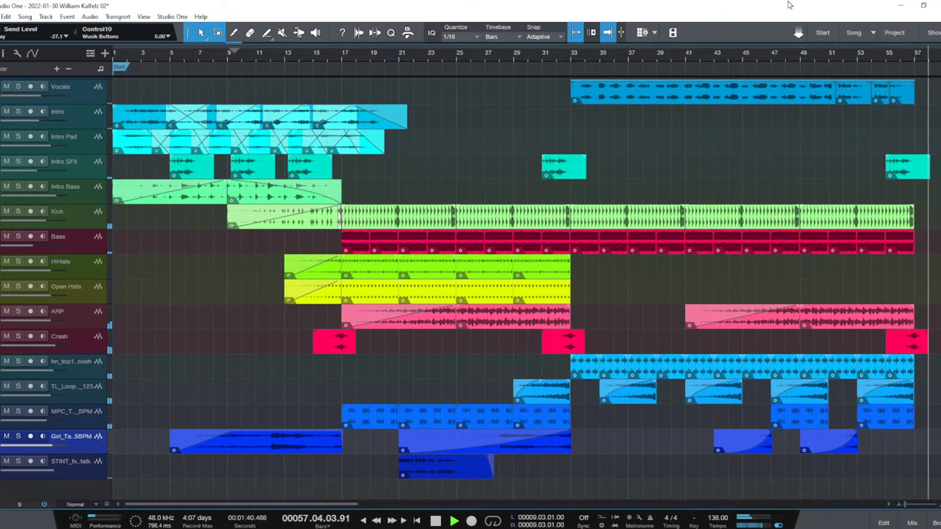
Stop playback and return the playhead to the start of the song.
key(space)
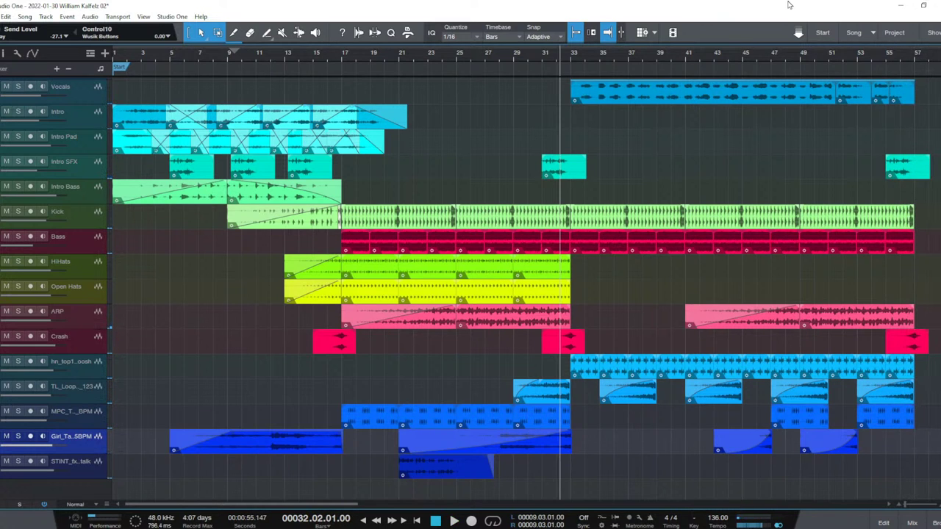
key(Home)
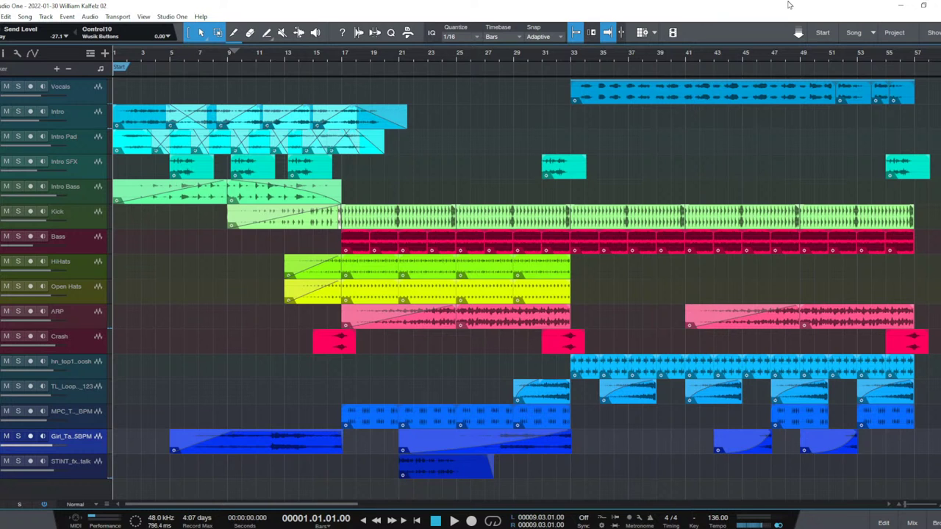
Examine the SPAN Plus spectrum analyzer and output meter on the Main channel, and close the plug-in and the mixer.
key(F3)
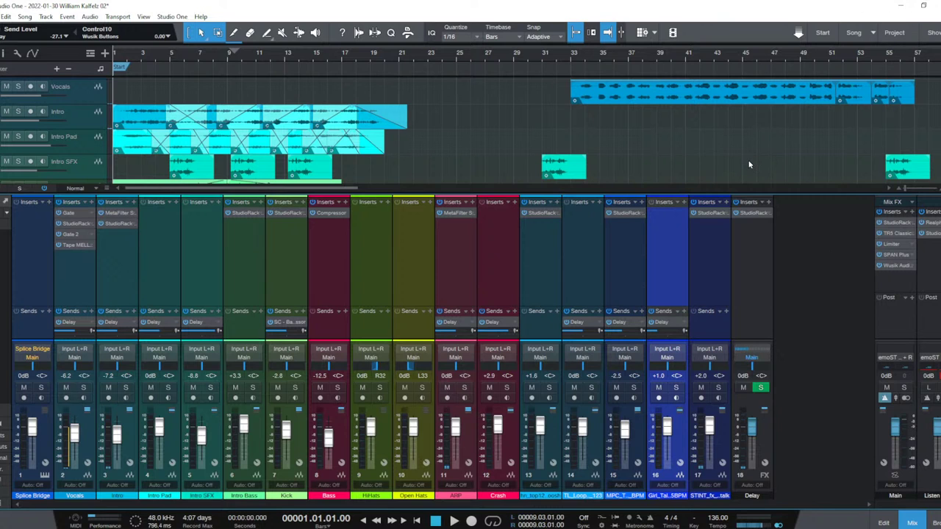
click(894, 257)
key(F3)
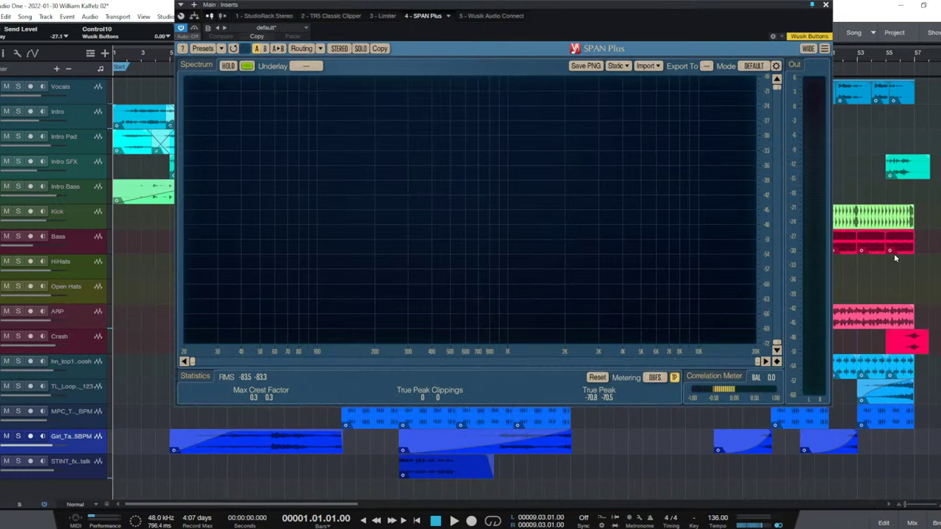
key(F3)
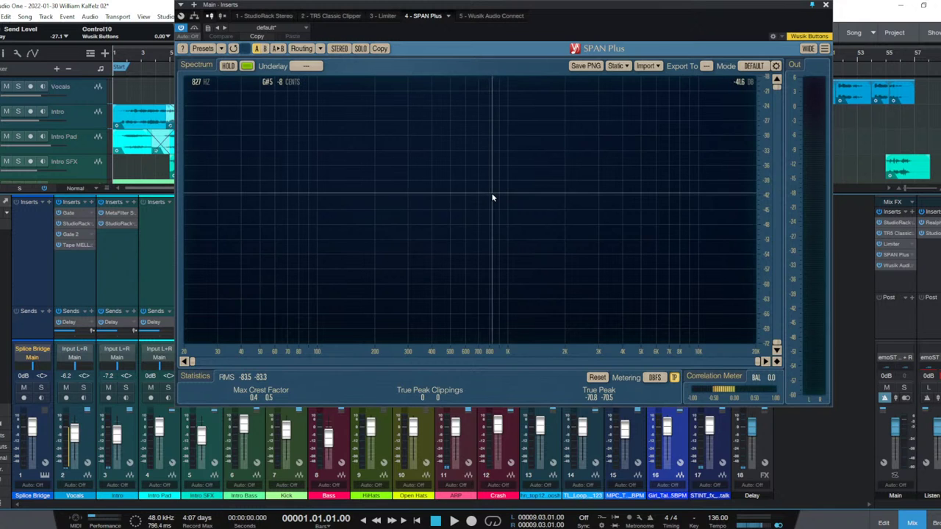
key(F3)
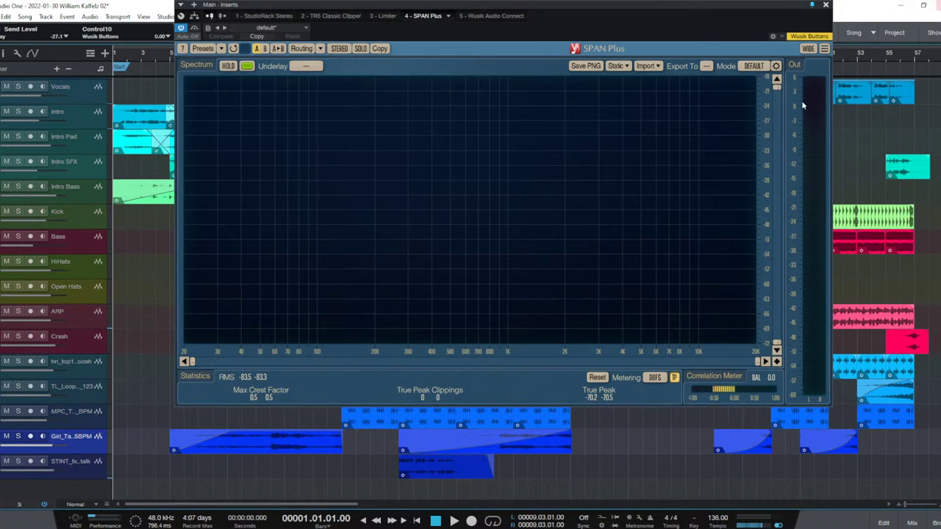
click(825, 6)
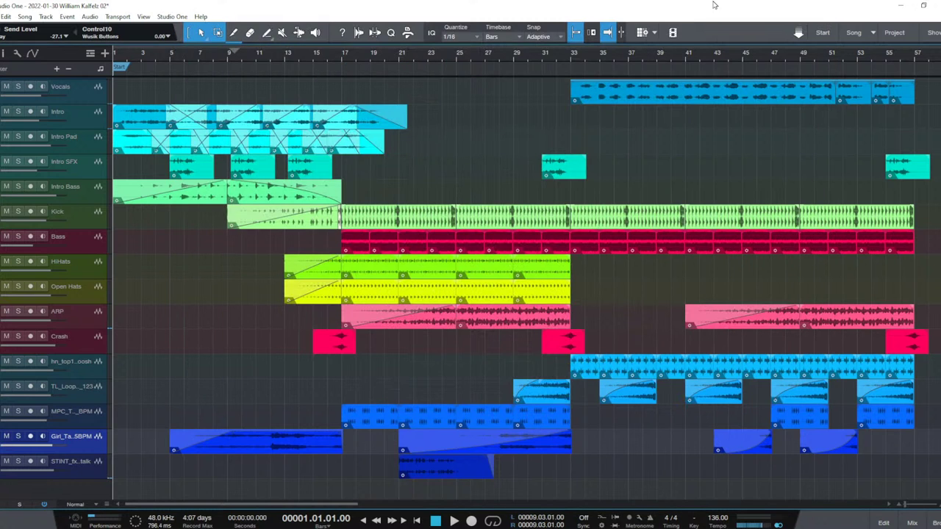